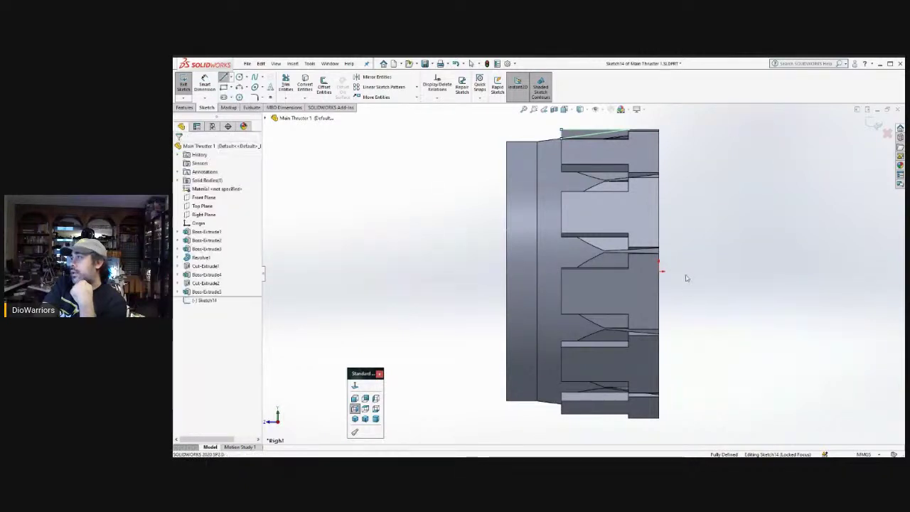
- Draw a horizontal construction line about 115 mm long from the origin along the ring's central axis
{"action": "key", "text": "l"}
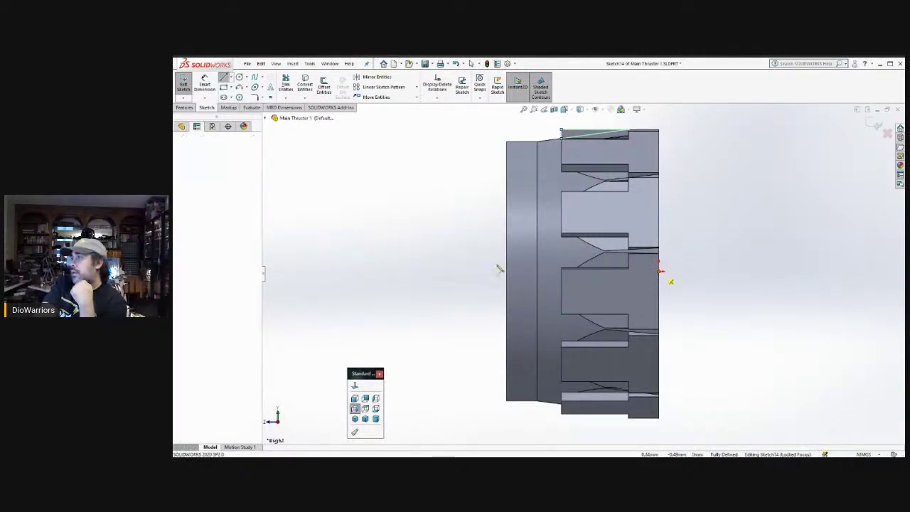
{"action": "left_click", "coordinate": [661, 271]}
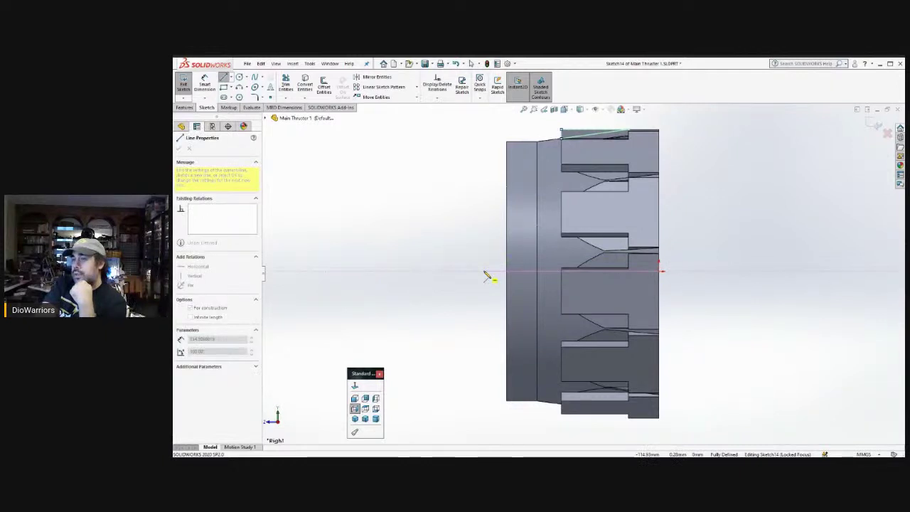
{"action": "left_click", "coordinate": [484, 271]}
{"action": "key", "text": "Escape"}
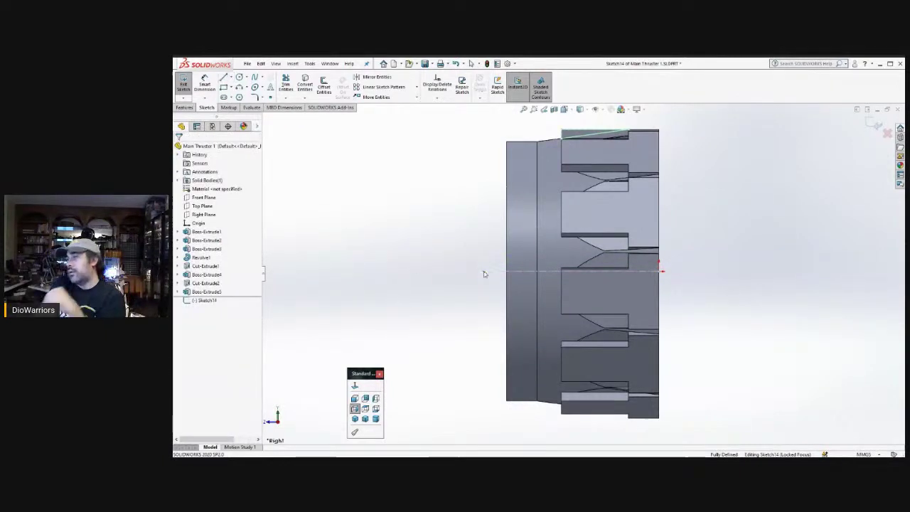
{"action": "left_click_drag", "start_coordinate": [472, 116], "coordinate": [758, 313]}
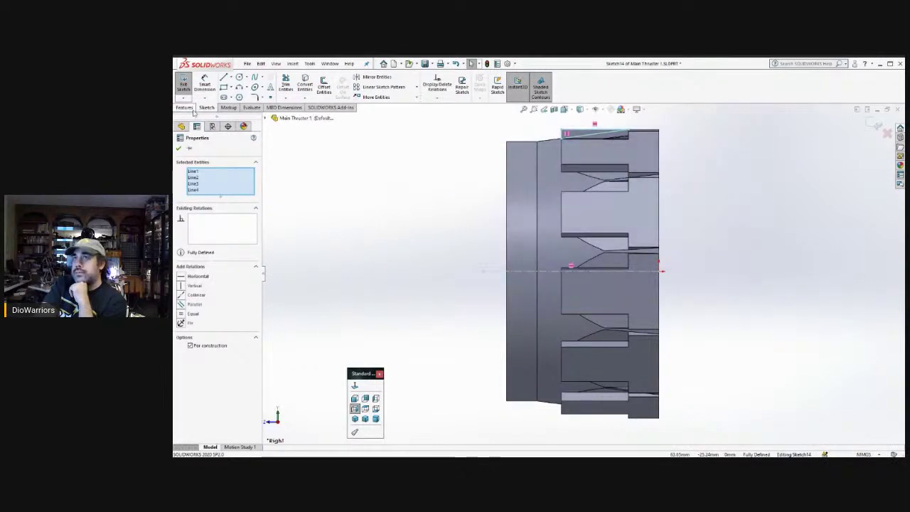
{"action": "left_click", "coordinate": [190, 110]}
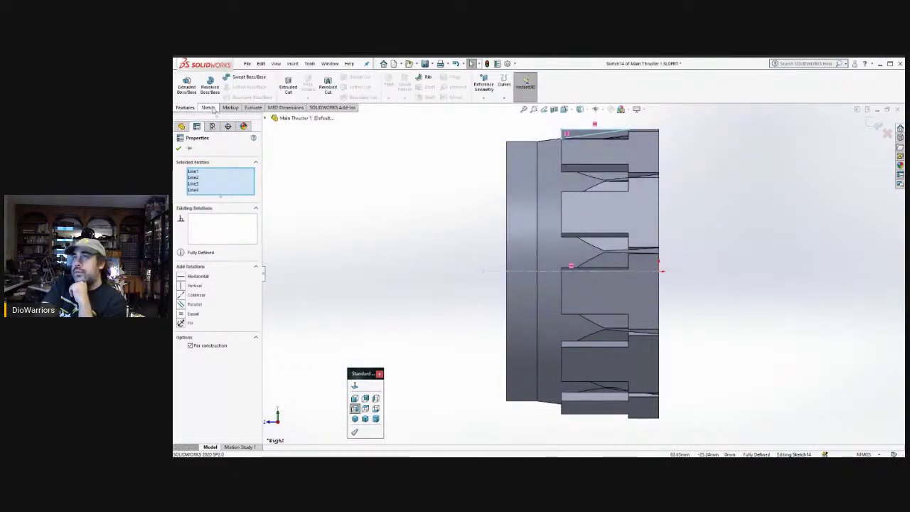
{"action": "left_click", "coordinate": [212, 109]}
{"action": "left_click", "coordinate": [187, 108]}
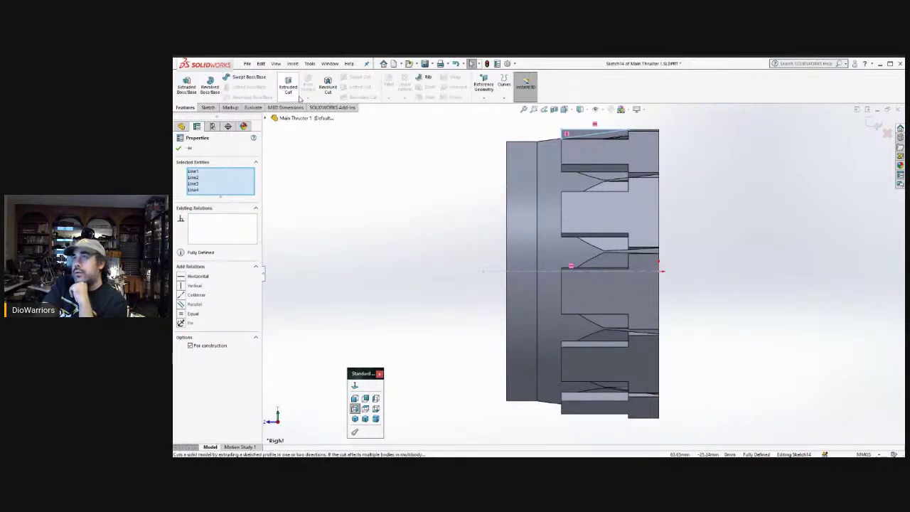
{"action": "left_click", "coordinate": [330, 93]}
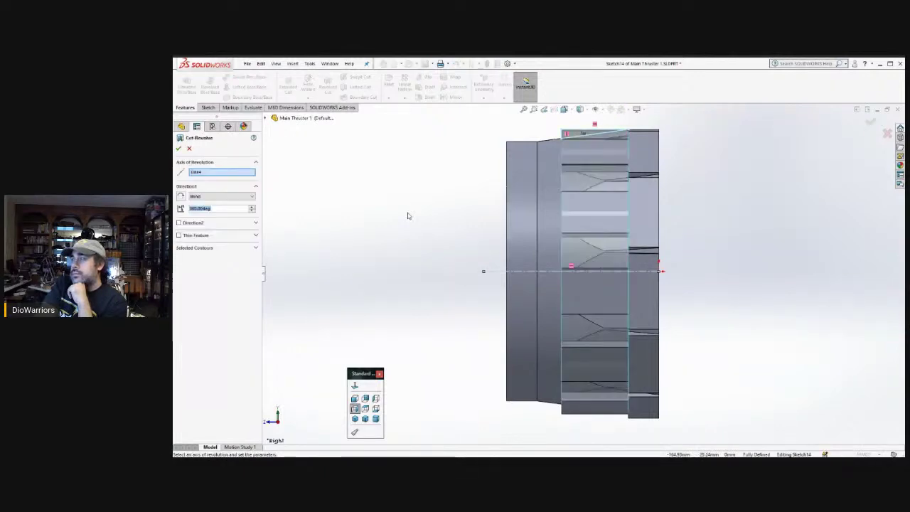
{"action": "middle_click_drag", "start_coordinate": [424, 227], "coordinate": [555, 226]}
{"action": "scroll", "coordinate": [663, 223], "scroll_direction": "down", "scroll_amount": 5}
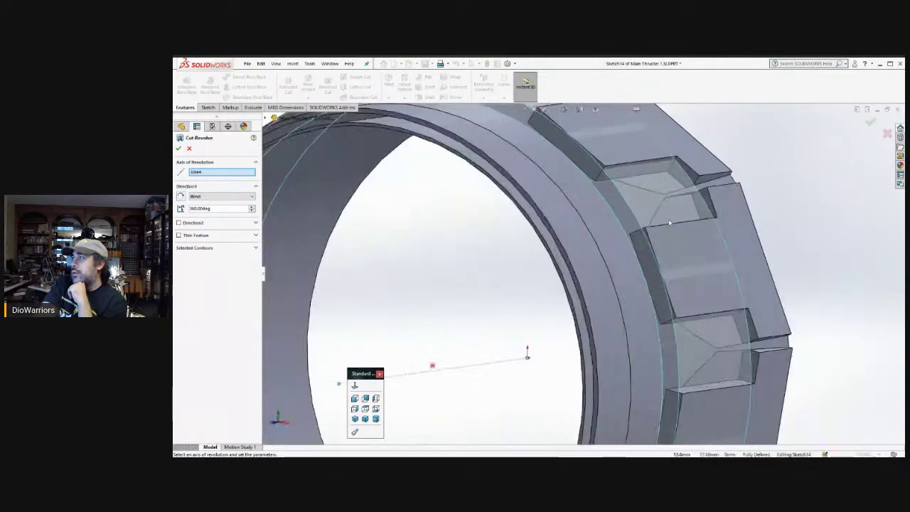
{"action": "scroll", "coordinate": [663, 223], "scroll_direction": "up", "scroll_amount": 5}
{"action": "mouse_move", "coordinate": [687, 209]}
{"action": "middle_mouse_down"}
{"action": "mouse_move", "coordinate": [689, 217]}
{"action": "mouse_move", "coordinate": [681, 214]}
{"action": "middle_mouse_up"}
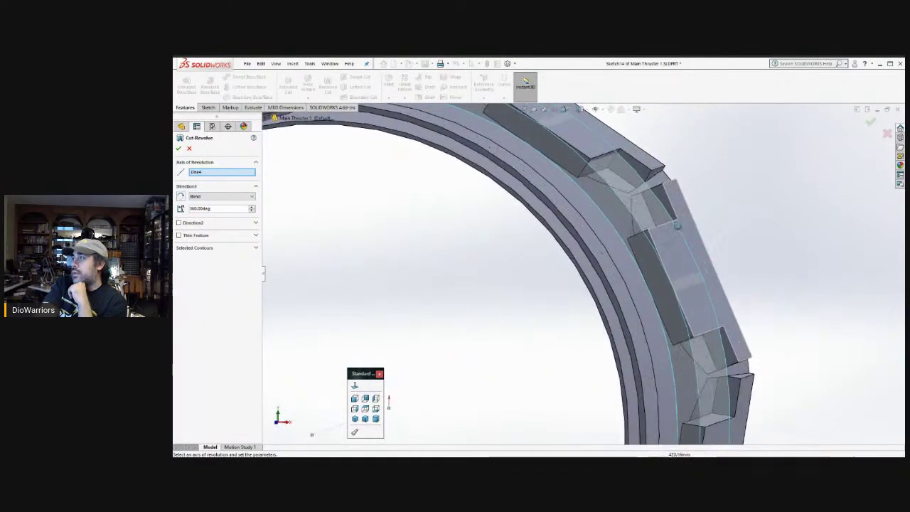
{"action": "scroll", "coordinate": [627, 211], "scroll_direction": "down", "scroll_amount": 5}
{"action": "middle_click_drag", "start_coordinate": [627, 211], "coordinate": [472, 204]}
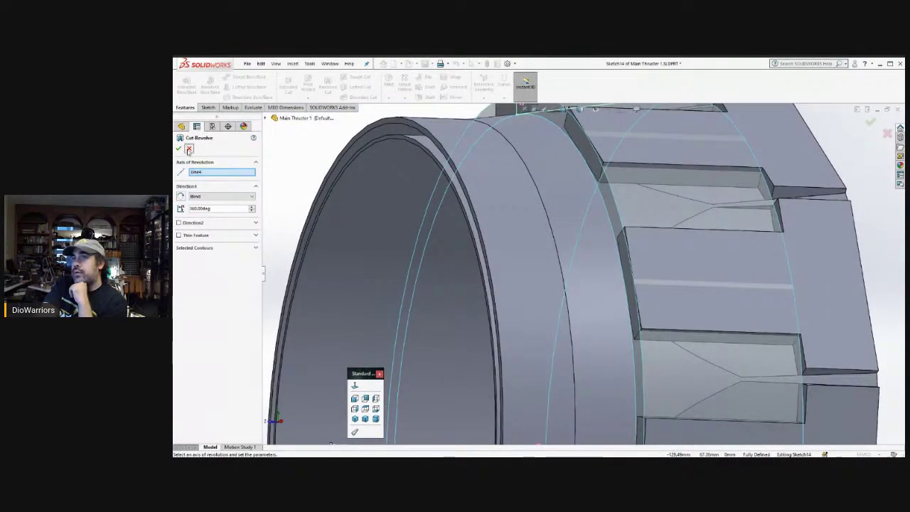
{"action": "left_click", "coordinate": [189, 150]}
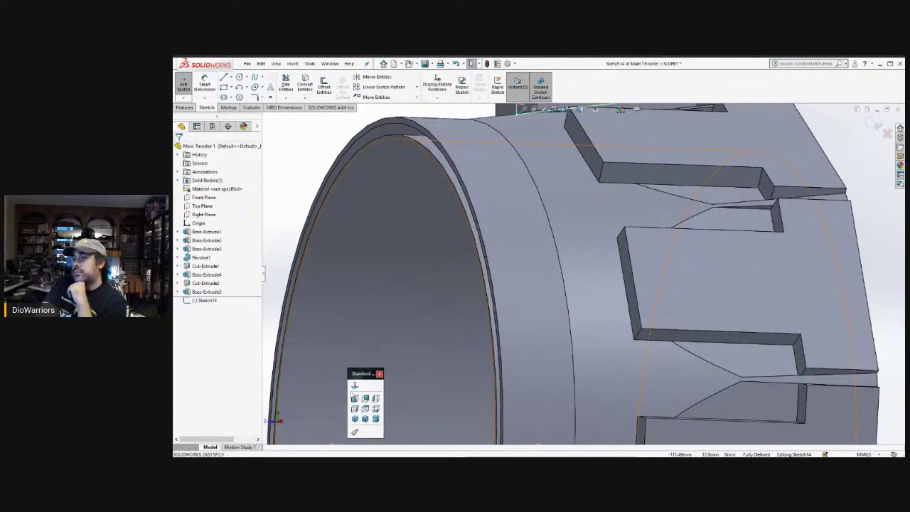
- Extend the cut profile about 5 mm above the ring with a 44 mm horizontal line and vertical sides, removing the old horizontal line
{"action": "left_click", "coordinate": [355, 409]}
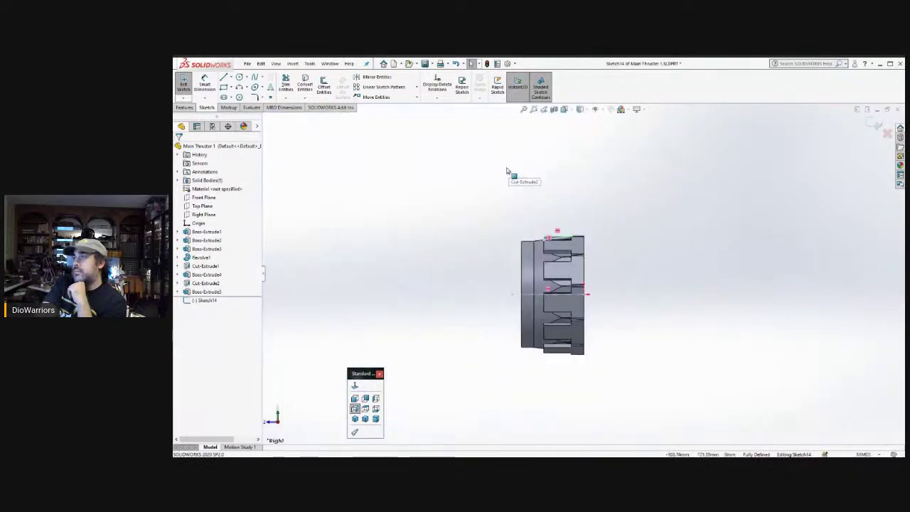
{"action": "scroll", "coordinate": [562, 238], "scroll_direction": "down", "scroll_amount": 8}
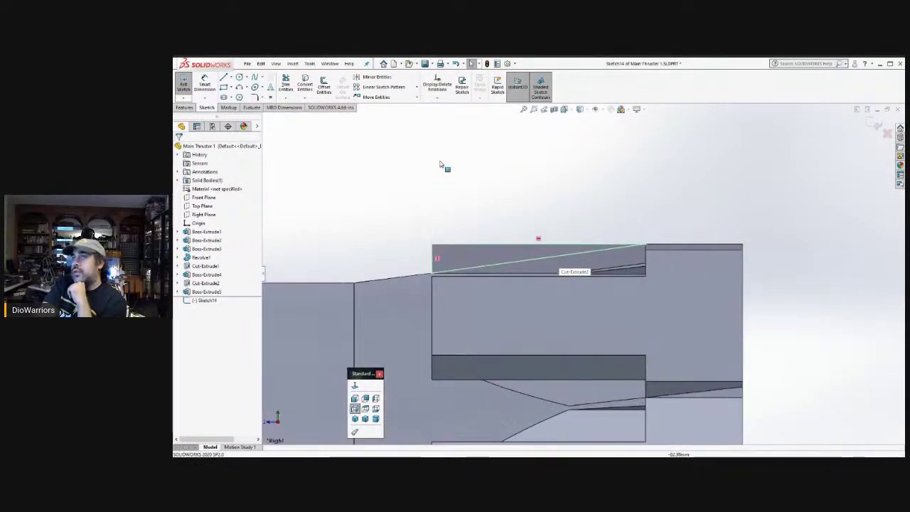
{"action": "left_click", "coordinate": [225, 77]}
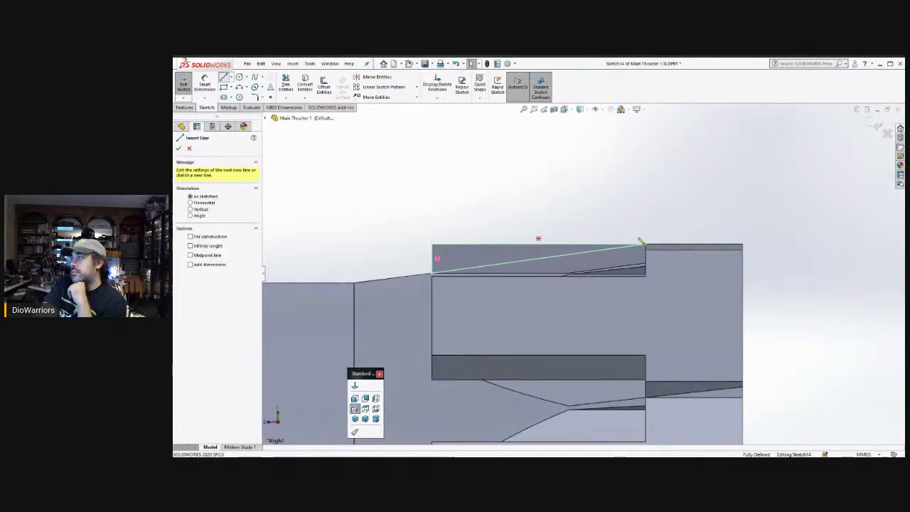
{"action": "left_click", "coordinate": [646, 229]}
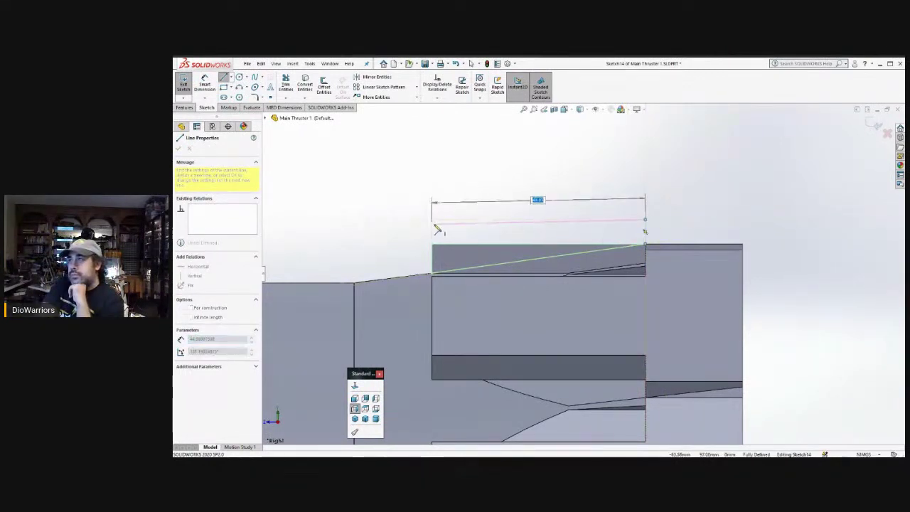
{"action": "left_click", "coordinate": [432, 219]}
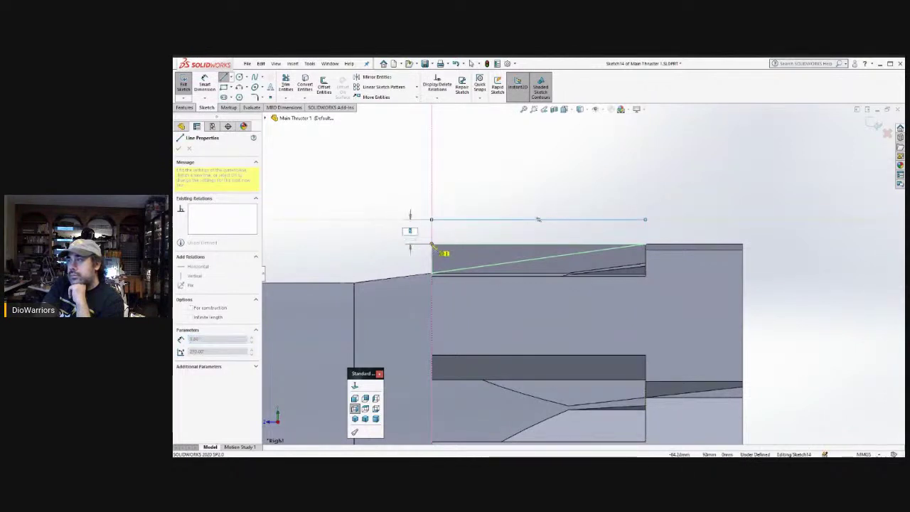
{"action": "left_click", "coordinate": [432, 245]}
{"action": "key", "text": "Escape"}
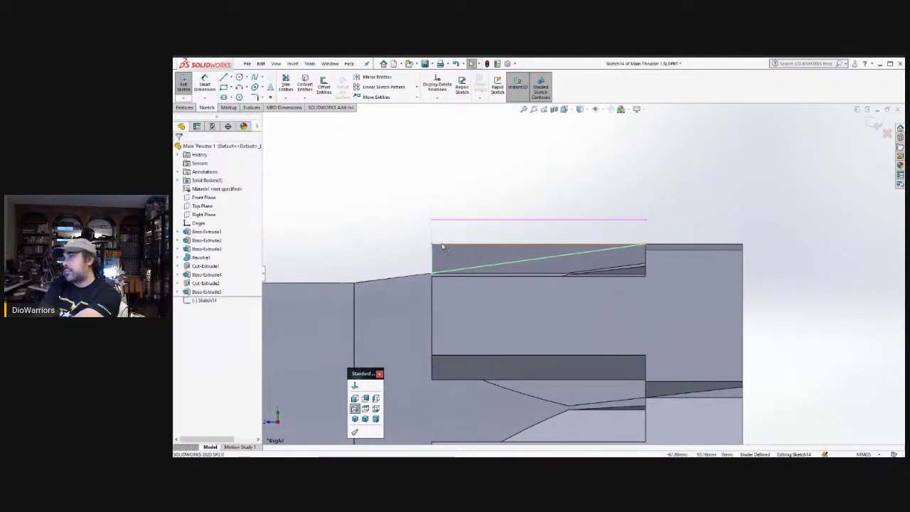
{"action": "left_click", "coordinate": [442, 246]}
{"action": "left_click", "coordinate": [439, 242]}
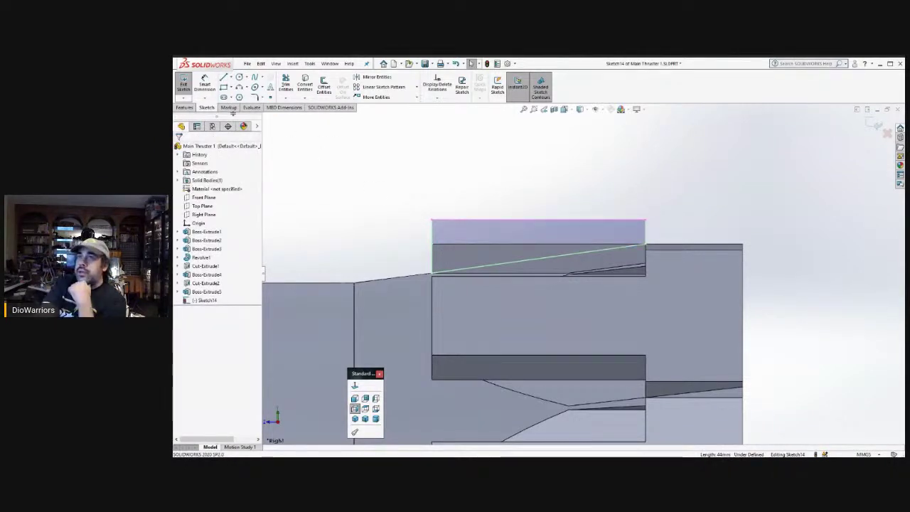
- Create a 360-degree blind revolved cut from the enlarged profile around the horizontal construction line
{"action": "scroll", "coordinate": [577, 277], "scroll_direction": "up", "scroll_amount": 7}
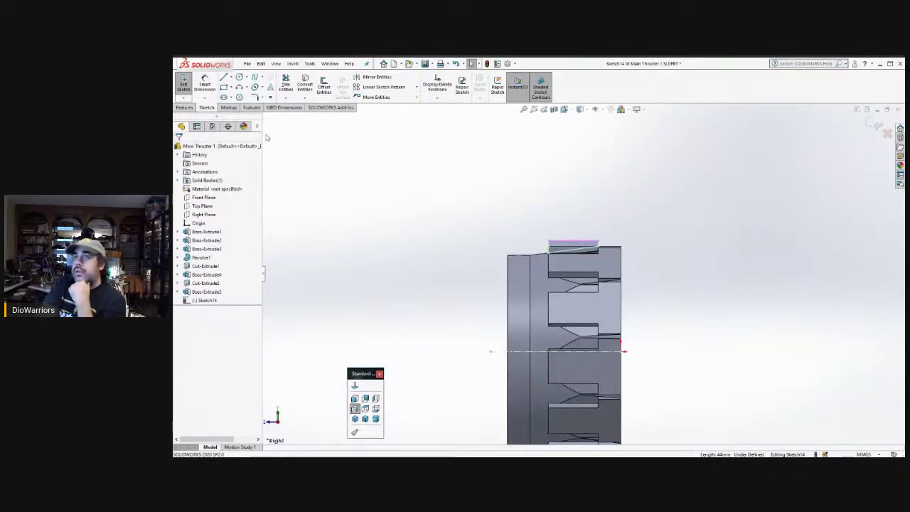
{"action": "left_click", "coordinate": [184, 107]}
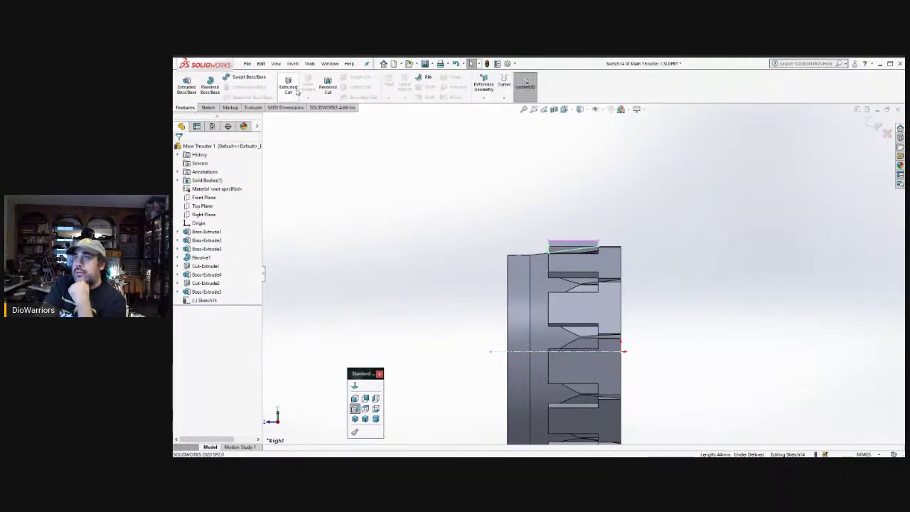
{"action": "left_click", "coordinate": [329, 85]}
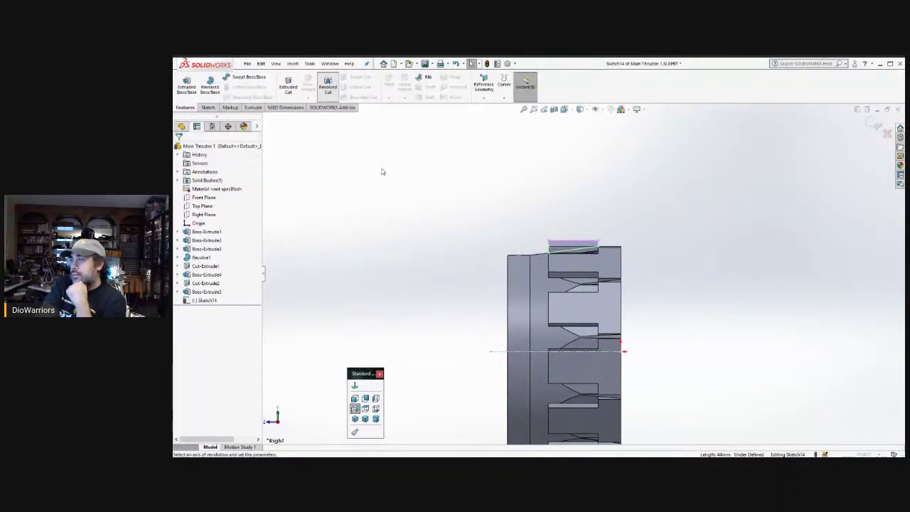
{"action": "middle_click_drag", "start_coordinate": [469, 221], "coordinate": [522, 224]}
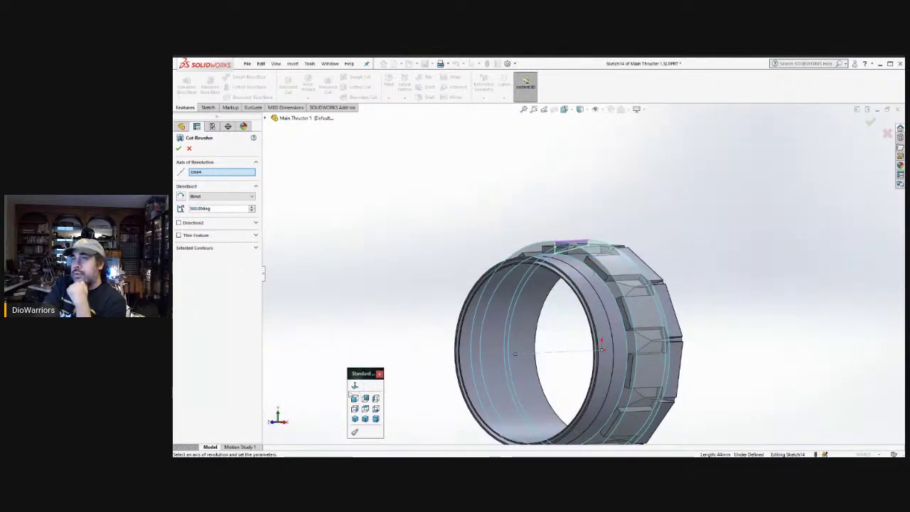
{"action": "left_click", "coordinate": [180, 149]}
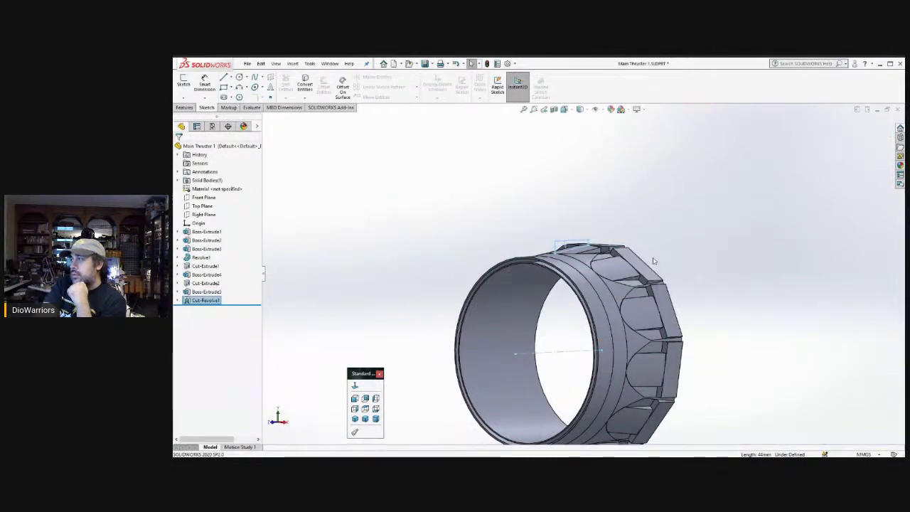
- Examine the tapered panels and neighbouring recesses around the ring from both sides after the revolved cut
{"action": "middle_click_drag", "start_coordinate": [679, 287], "coordinate": [613, 295]}
{"action": "scroll", "coordinate": [659, 276], "scroll_direction": "down", "scroll_amount": 3}
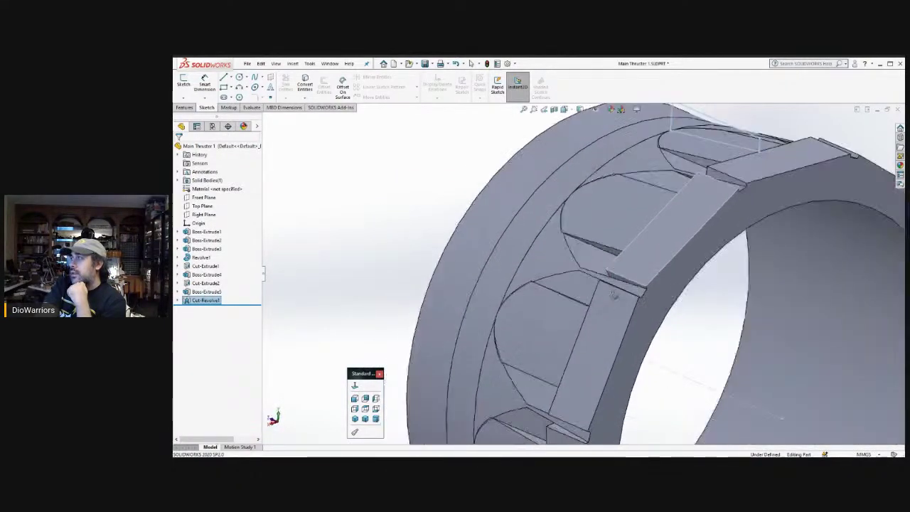
{"action": "scroll", "coordinate": [613, 296], "scroll_direction": "up", "scroll_amount": 5}
{"action": "scroll", "coordinate": [647, 230], "scroll_direction": "down", "scroll_amount": 4}
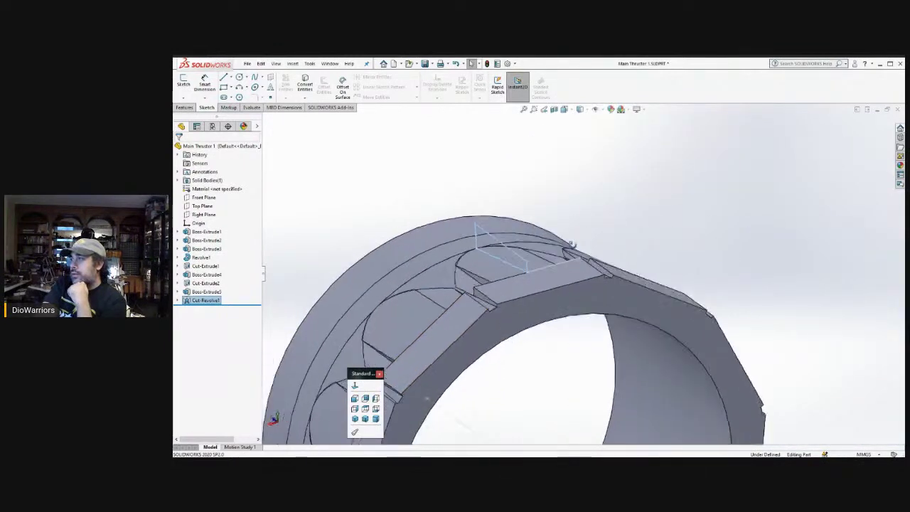
{"action": "scroll", "coordinate": [572, 244], "scroll_direction": "up", "scroll_amount": 4}
{"action": "middle_click_drag", "start_coordinate": [542, 289], "coordinate": [564, 370]}
{"action": "scroll", "coordinate": [594, 273], "scroll_direction": "down", "scroll_amount": 4}
{"action": "middle_click_drag", "start_coordinate": [594, 273], "coordinate": [657, 305]}
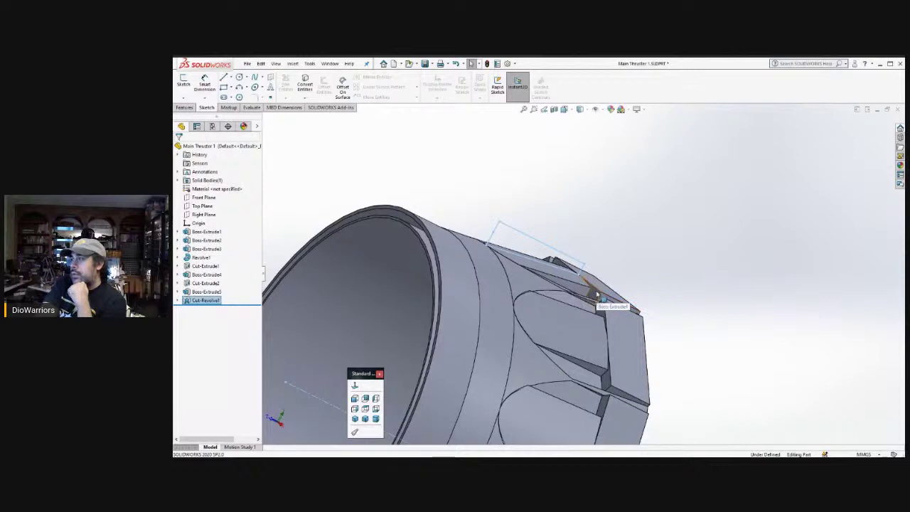
{"action": "mouse_move", "coordinate": [596, 294]}
{"action": "middle_mouse_down"}
{"action": "mouse_move", "coordinate": [605, 349]}
{"action": "mouse_move", "coordinate": [584, 285]}
{"action": "middle_mouse_up"}
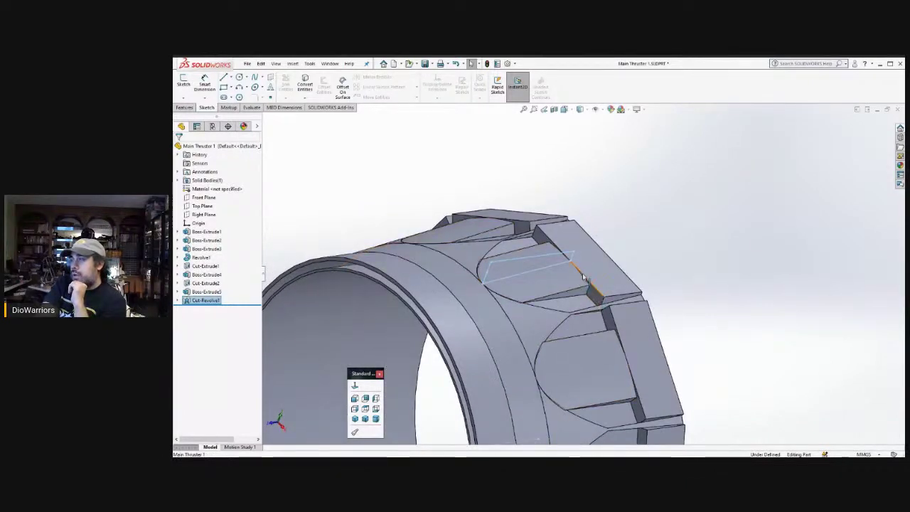
{"action": "scroll", "coordinate": [587, 292], "scroll_direction": "down", "scroll_amount": 3}
{"action": "scroll", "coordinate": [569, 301], "scroll_direction": "up", "scroll_amount": 3}
{"action": "scroll", "coordinate": [551, 273], "scroll_direction": "down", "scroll_amount": 3}
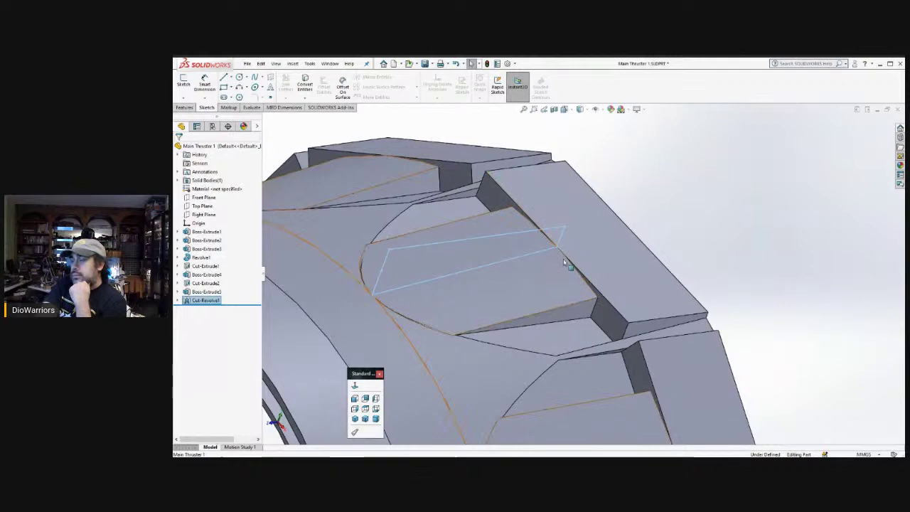
{"action": "scroll", "coordinate": [651, 256], "scroll_direction": "up", "scroll_amount": 3}
{"action": "middle_click_drag", "start_coordinate": [684, 260], "coordinate": [677, 313]}
{"action": "scroll", "coordinate": [514, 330], "scroll_direction": "down", "scroll_amount": 5}
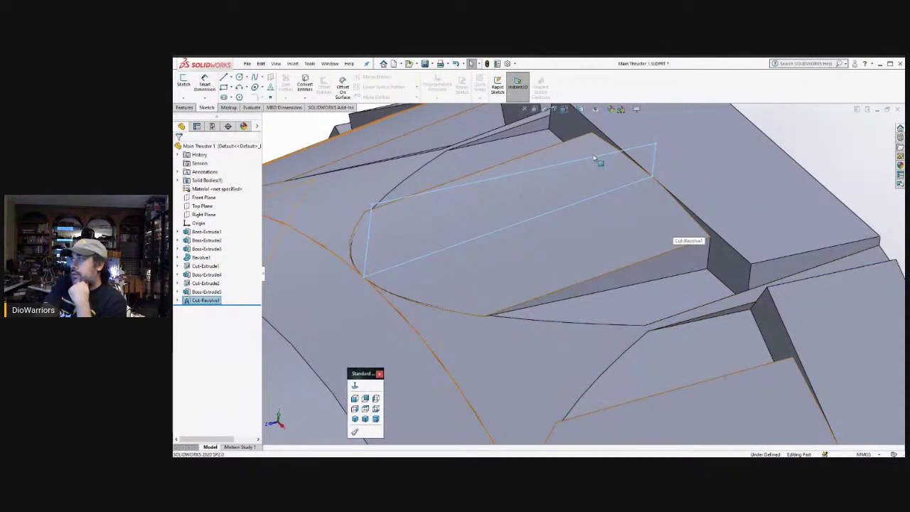
- Inspect one flat outer rim face and its junction with the tapered panel, up close and across the whole ring
{"action": "left_click", "coordinate": [706, 161]}
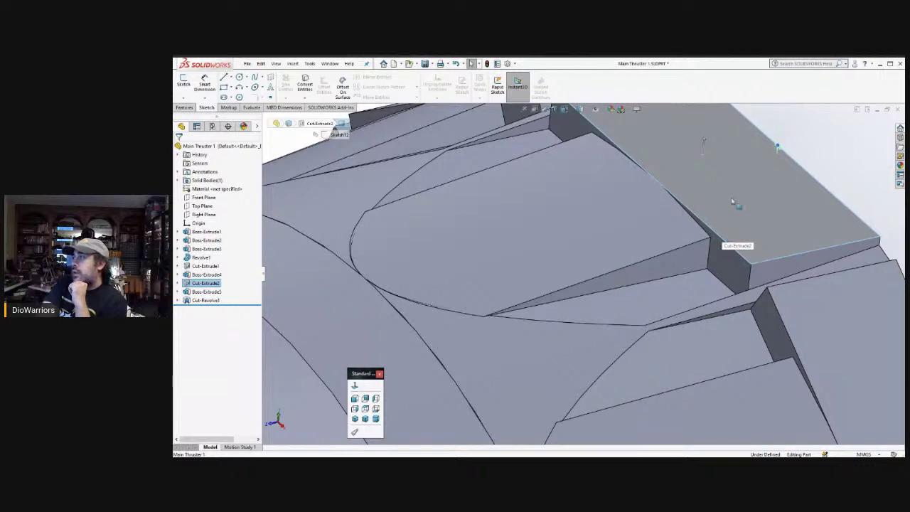
{"action": "scroll", "coordinate": [733, 203], "scroll_direction": "up", "scroll_amount": 5}
{"action": "scroll", "coordinate": [666, 193], "scroll_direction": "down", "scroll_amount": 3}
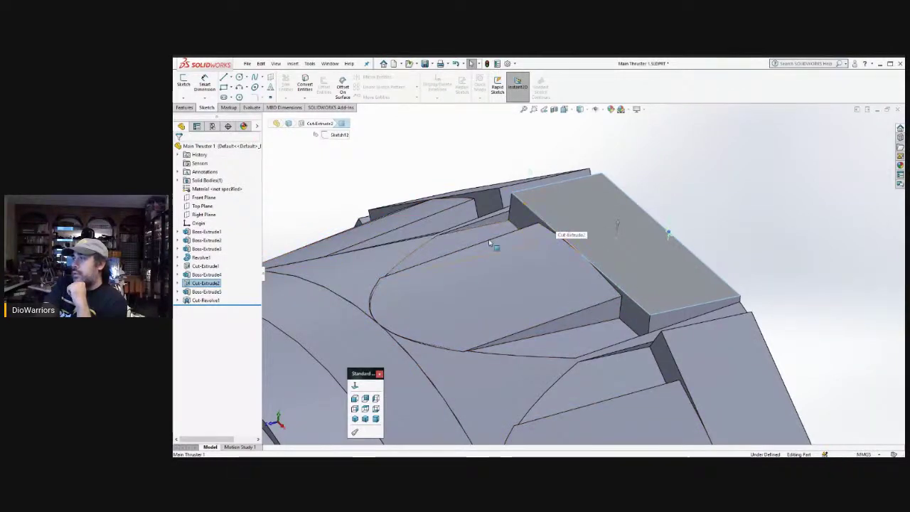
{"action": "scroll", "coordinate": [585, 226], "scroll_direction": "down", "scroll_amount": 5}
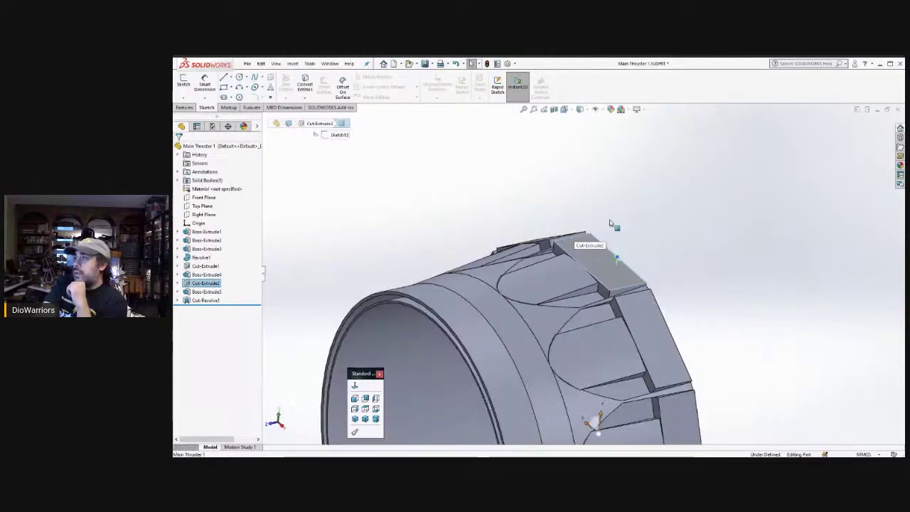
{"action": "mouse_move", "coordinate": [626, 264]}
{"action": "middle_mouse_down"}
{"action": "mouse_move", "coordinate": [705, 254]}
{"action": "mouse_move", "coordinate": [666, 254]}
{"action": "mouse_move", "coordinate": [628, 271]}
{"action": "mouse_move", "coordinate": [630, 260]}
{"action": "middle_mouse_up"}
{"action": "middle_click_drag", "start_coordinate": [643, 299], "coordinate": [591, 219]}
{"action": "scroll", "coordinate": [537, 306], "scroll_direction": "down", "scroll_amount": 8}
{"action": "scroll", "coordinate": [591, 219], "scroll_direction": "down", "scroll_amount": 4}
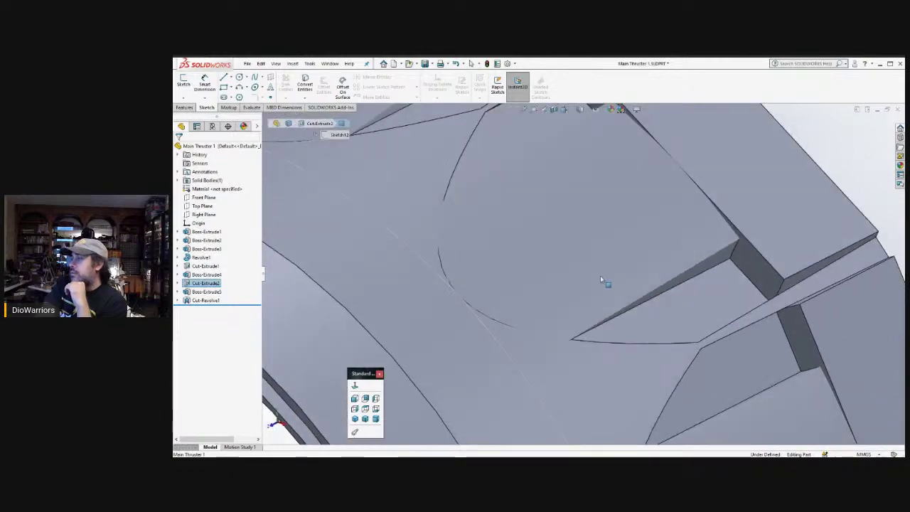
{"action": "scroll", "coordinate": [605, 284], "scroll_direction": "up", "scroll_amount": 12}
{"action": "scroll", "coordinate": [584, 287], "scroll_direction": "down", "scroll_amount": 4}
{"action": "scroll", "coordinate": [569, 306], "scroll_direction": "up", "scroll_amount": 5}
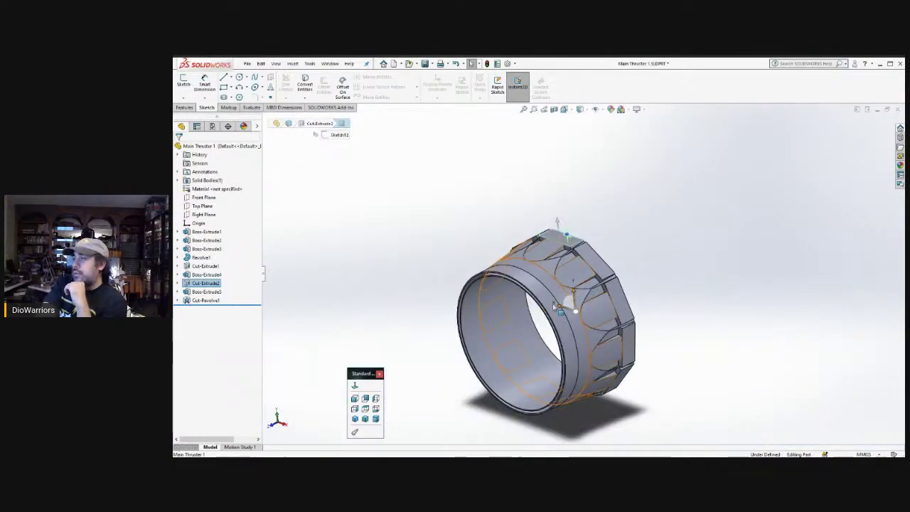
{"action": "scroll", "coordinate": [550, 331], "scroll_direction": "down", "scroll_amount": 4}
{"action": "scroll", "coordinate": [550, 328], "scroll_direction": "up", "scroll_amount": 2}
{"action": "scroll", "coordinate": [549, 327], "scroll_direction": "up", "scroll_amount": 2}
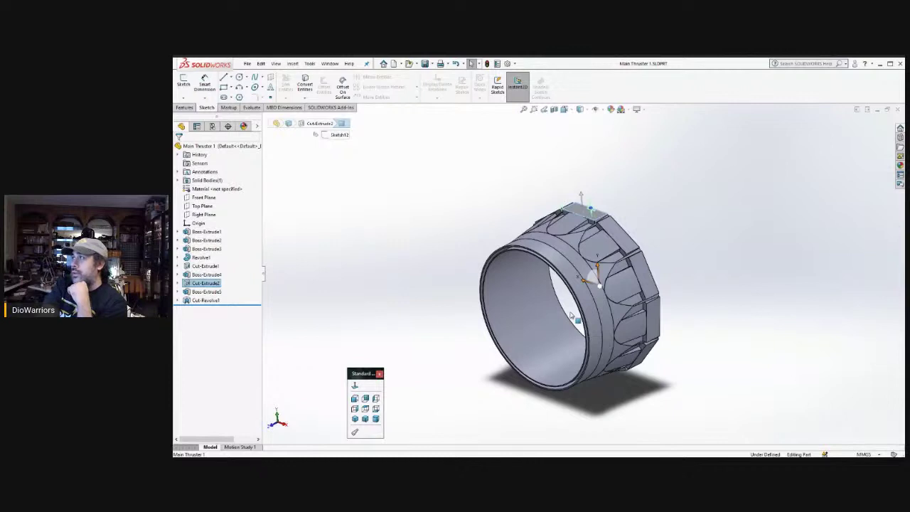
- Open the Main Thruster Box 2A part from the SW2020 engine folder
{"action": "left_click", "coordinate": [633, 214]}
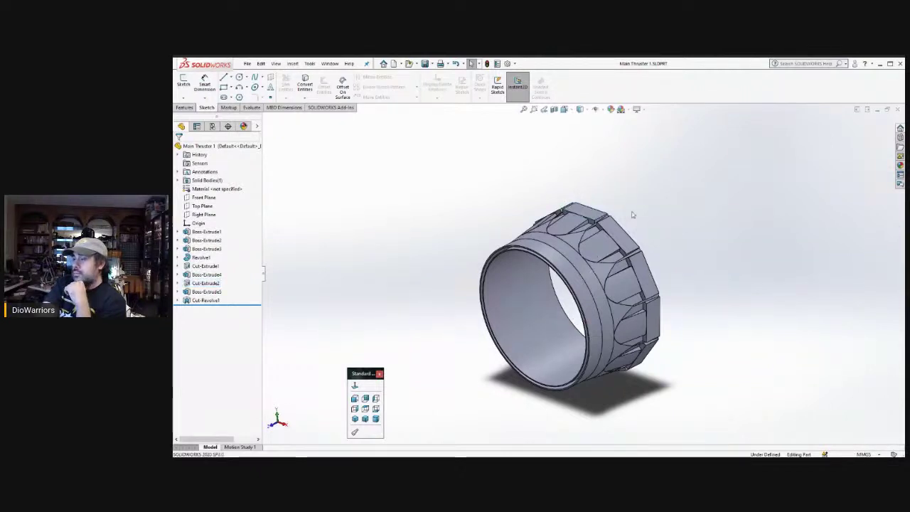
{"action": "left_click", "coordinate": [247, 64]}
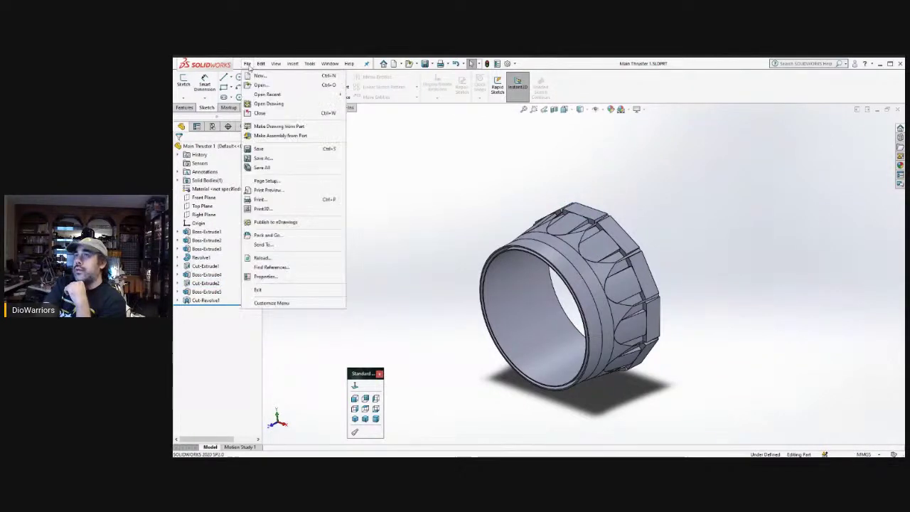
{"action": "left_click", "coordinate": [248, 65]}
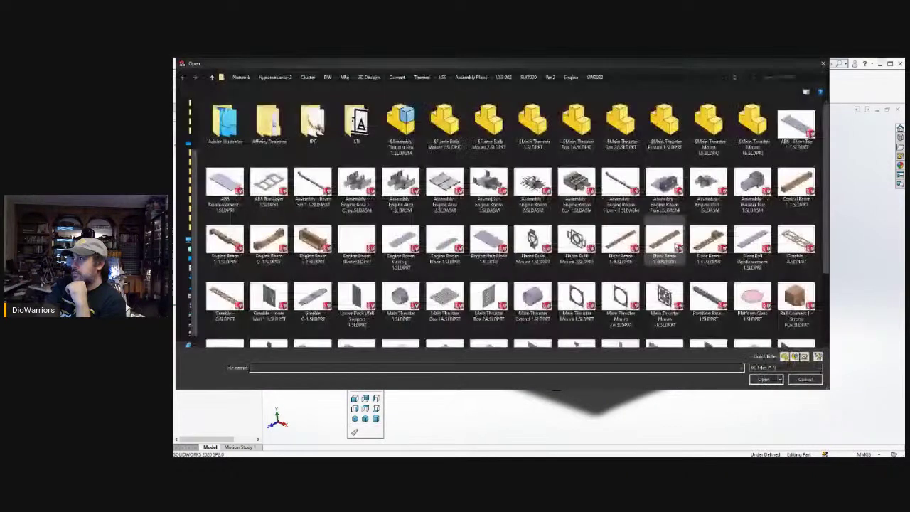
{"action": "left_click", "coordinate": [577, 298]}
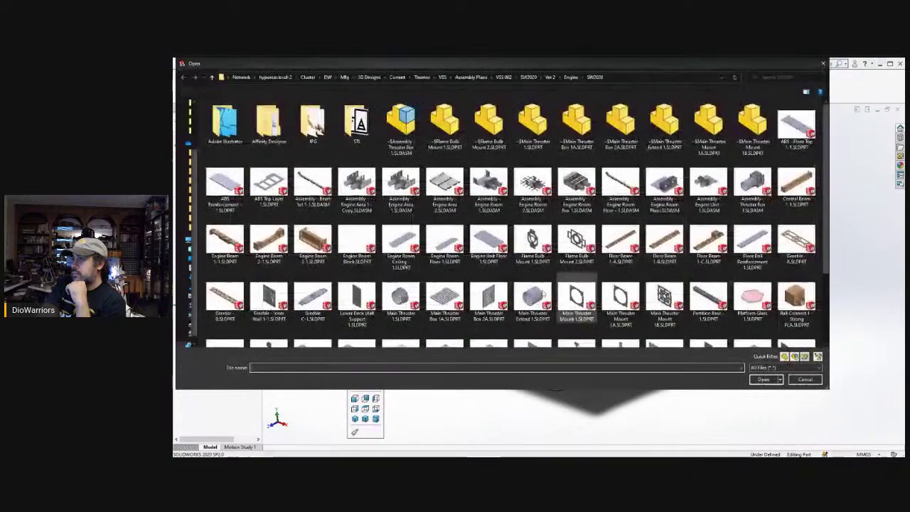
{"action": "left_click", "coordinate": [763, 379]}
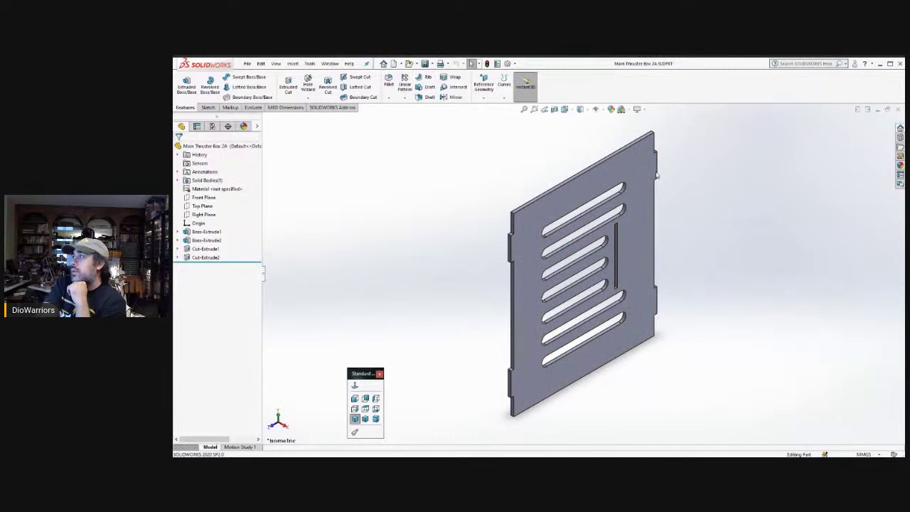
- Open the Main Thruster Extend 1 part and view its cylindrical tube at an angle
{"action": "key", "text": "ctrl+Tab"}
{"action": "left_click", "coordinate": [248, 64]}
{"action": "left_click", "coordinate": [247, 64]}
{"action": "key", "text": "ctrl+o"}
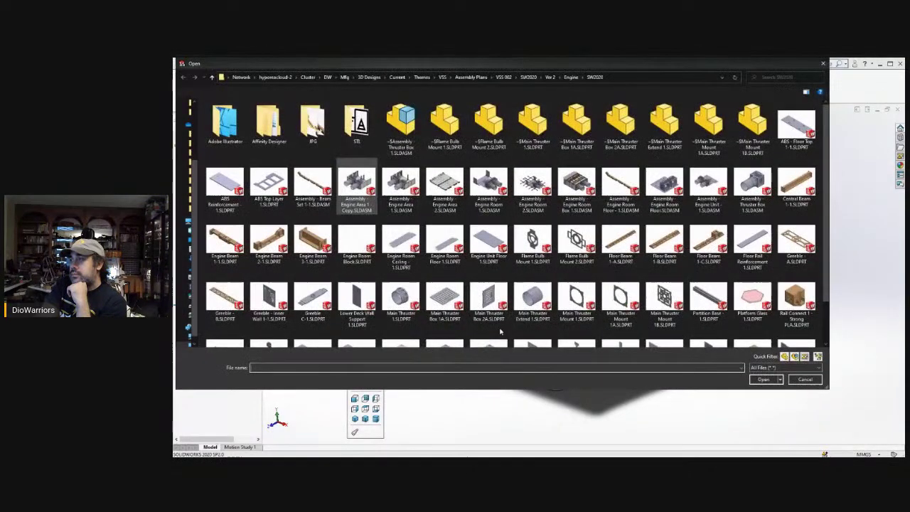
{"action": "left_click", "coordinate": [575, 274]}
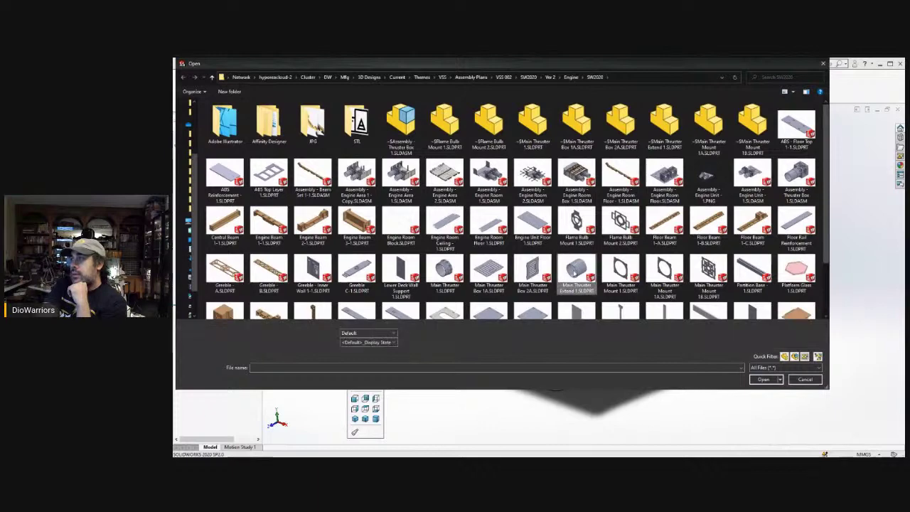
{"action": "double_click", "coordinate": [576, 272]}
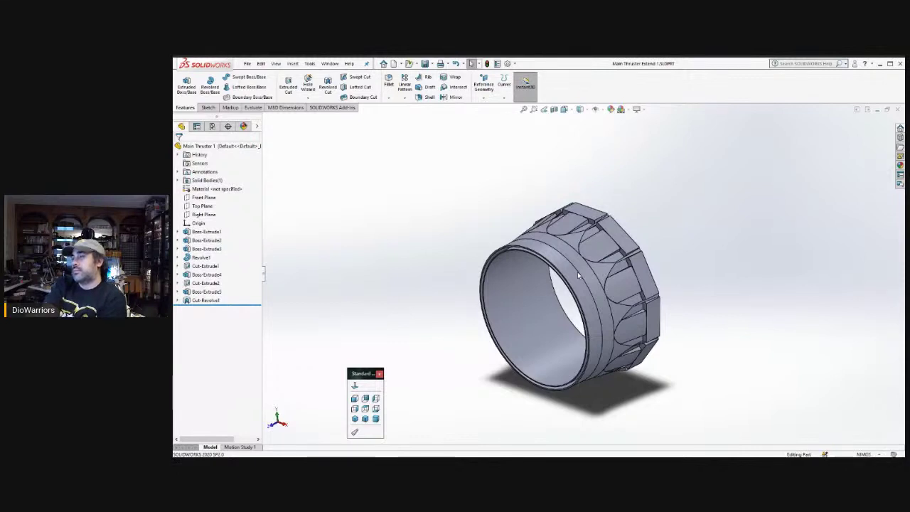
{"action": "mouse_move", "coordinate": [578, 271]}
{"action": "middle_mouse_down"}
{"action": "mouse_move", "coordinate": [566, 278]}
{"action": "mouse_move", "coordinate": [566, 265]}
{"action": "middle_mouse_up"}
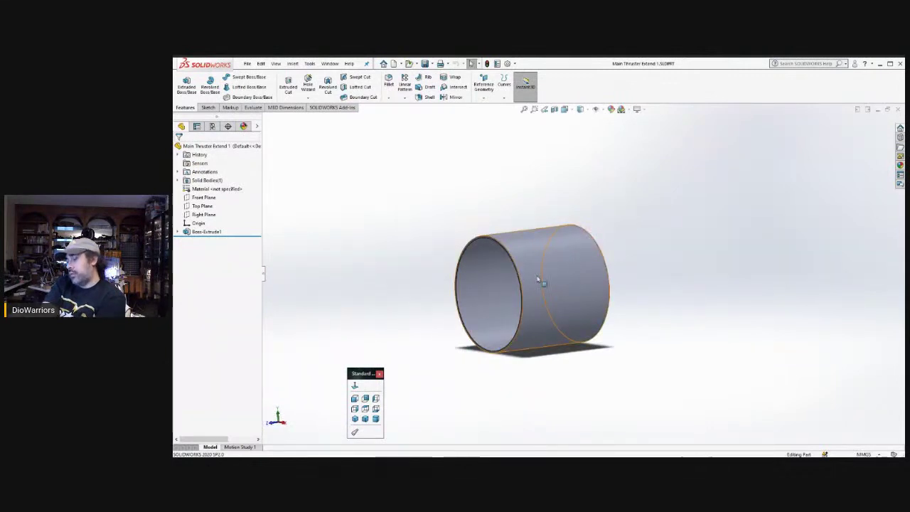
- Return to the Main Thruster 1 part and check the diameter of the inner circular edge at the ring's open end
{"action": "key", "text": "ctrl+Tab"}
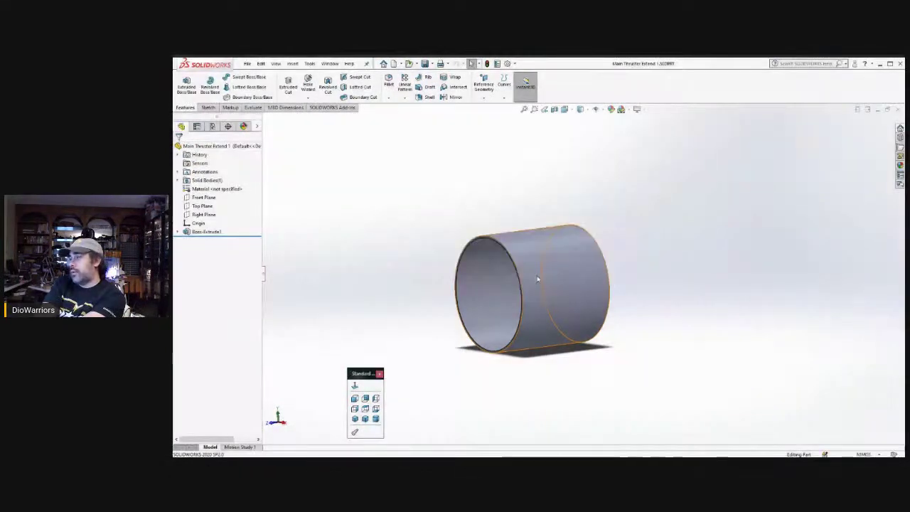
{"action": "scroll", "coordinate": [534, 258], "scroll_direction": "down", "scroll_amount": 5}
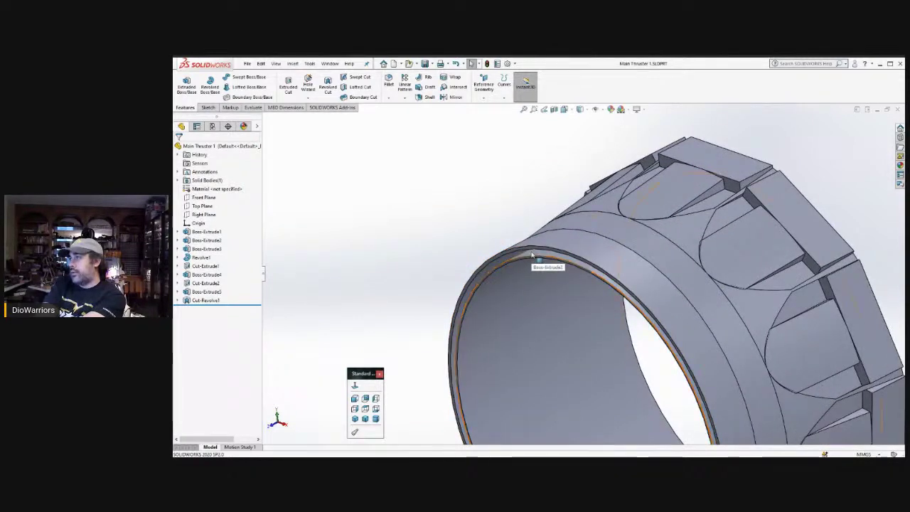
{"action": "left_click", "coordinate": [532, 257]}
{"action": "middle_click_drag", "start_coordinate": [529, 268], "coordinate": [543, 234]}
{"action": "scroll", "coordinate": [548, 237], "scroll_direction": "up", "scroll_amount": 5}
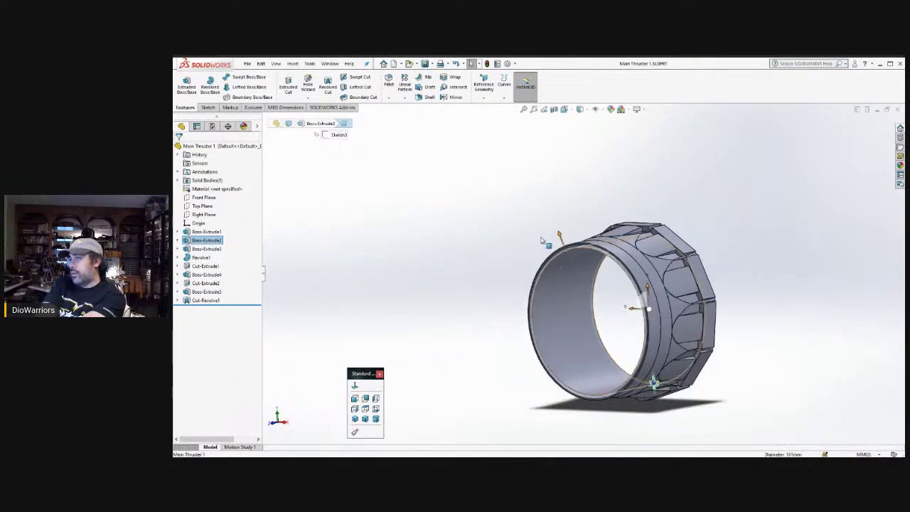
- Switch to the Thruster Box 1 assembly and rebuild it with the changed part models
{"action": "key", "text": "ctrl+Tab"}
{"action": "key", "text": "ctrl+Tab"}
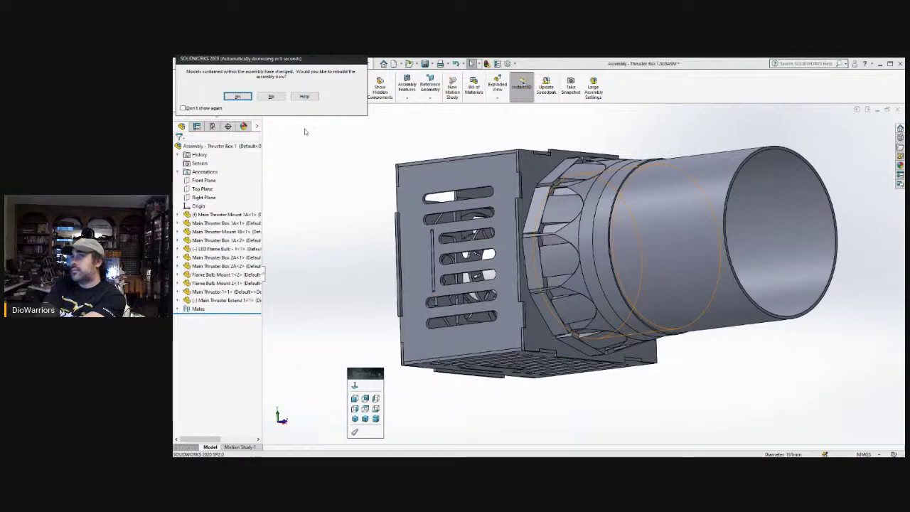
{"action": "left_click", "coordinate": [239, 96]}
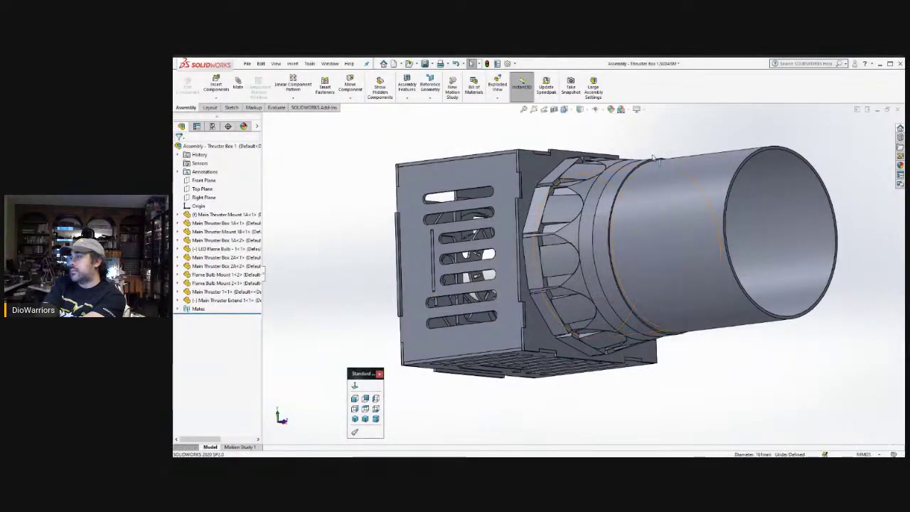
- Check the extension tube's diameter and examine how the tube, thruster ring and slotted box fit together from several angles
{"action": "scroll", "coordinate": [652, 160], "scroll_direction": "up", "scroll_amount": 5}
{"action": "middle_click_drag", "start_coordinate": [653, 159], "coordinate": [643, 197]}
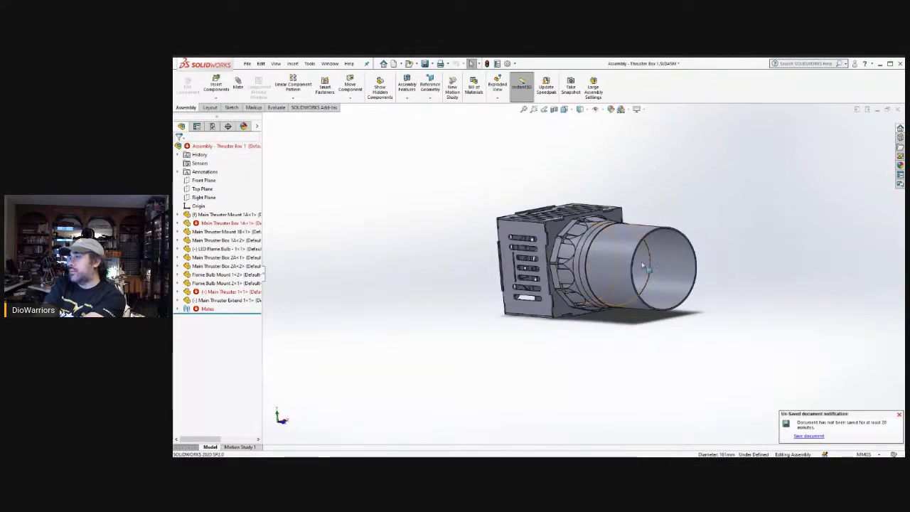
{"action": "scroll", "coordinate": [637, 261], "scroll_direction": "down", "scroll_amount": 3}
{"action": "scroll", "coordinate": [597, 219], "scroll_direction": "down", "scroll_amount": 2}
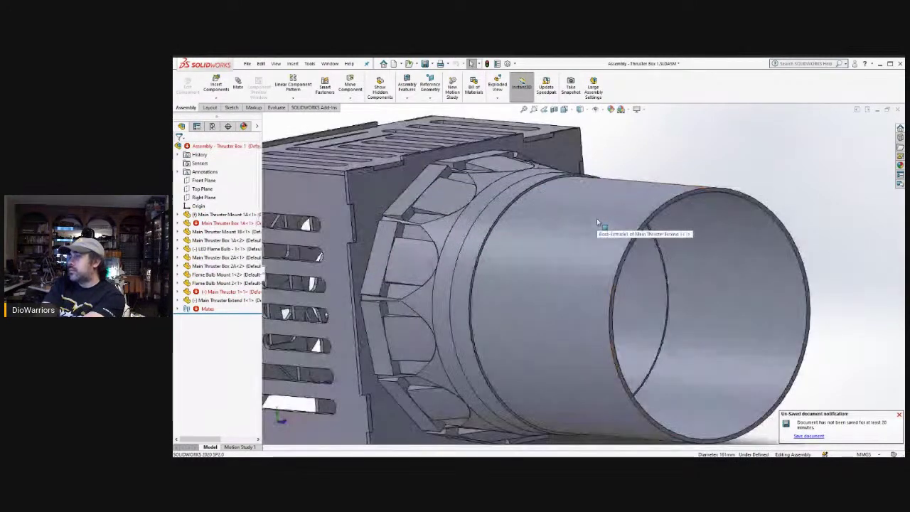
{"action": "left_click", "coordinate": [597, 218]}
{"action": "scroll", "coordinate": [593, 227], "scroll_direction": "up", "scroll_amount": 3}
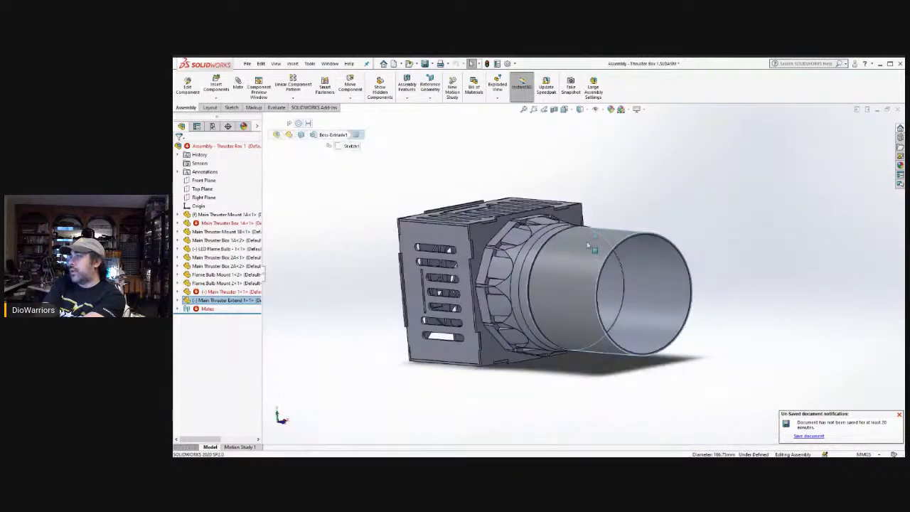
{"action": "middle_click_drag", "start_coordinate": [585, 252], "coordinate": [631, 242]}
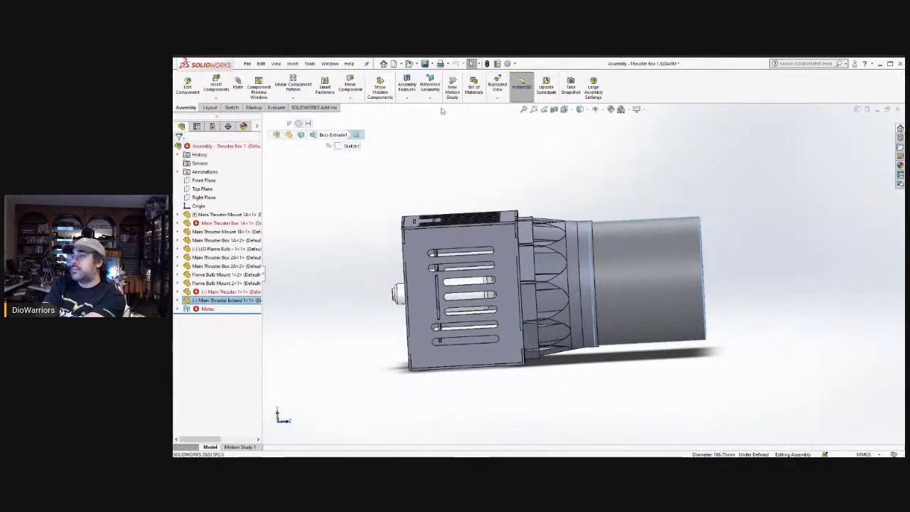
{"action": "middle_click_drag", "start_coordinate": [562, 149], "coordinate": [540, 169]}
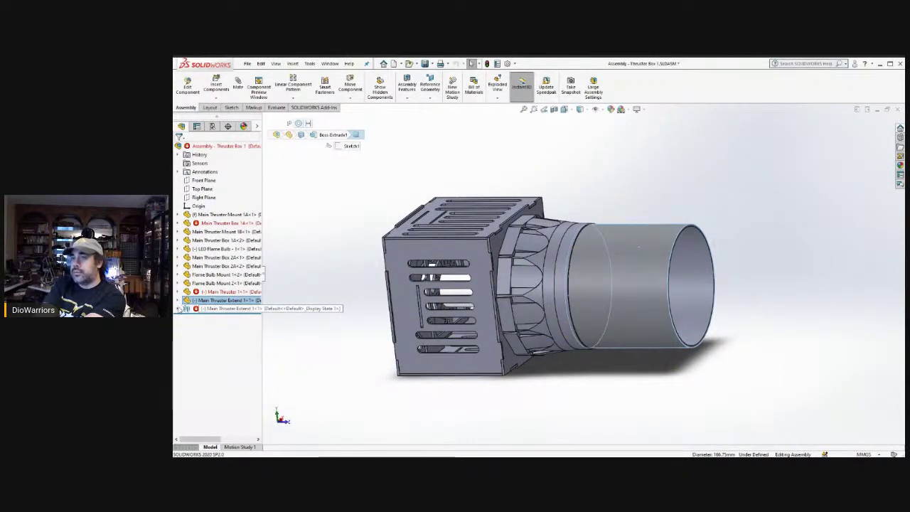
- Delete the failed Parallel1 mate between the thruster box and the thruster ring from the assembly
{"action": "scroll", "coordinate": [227, 341], "scroll_direction": "down", "scroll_amount": 5}
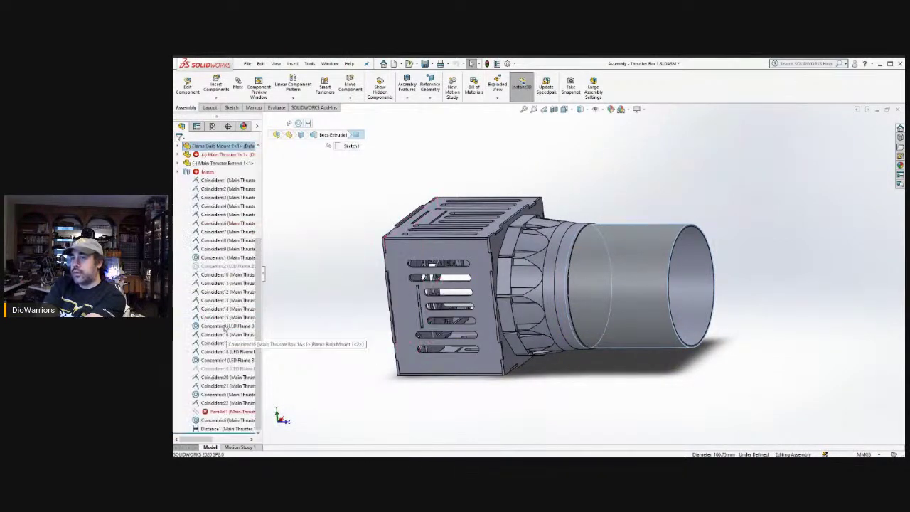
{"action": "left_click", "coordinate": [235, 412]}
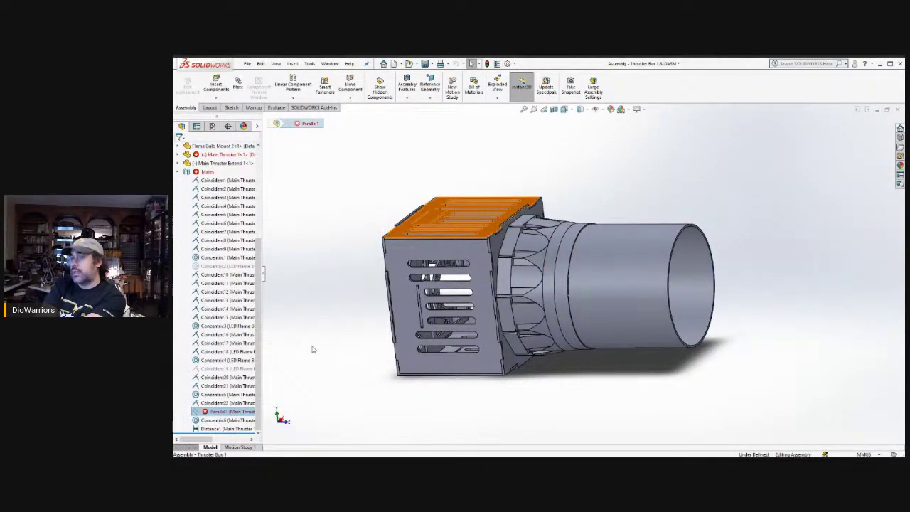
{"action": "right_click", "coordinate": [227, 411]}
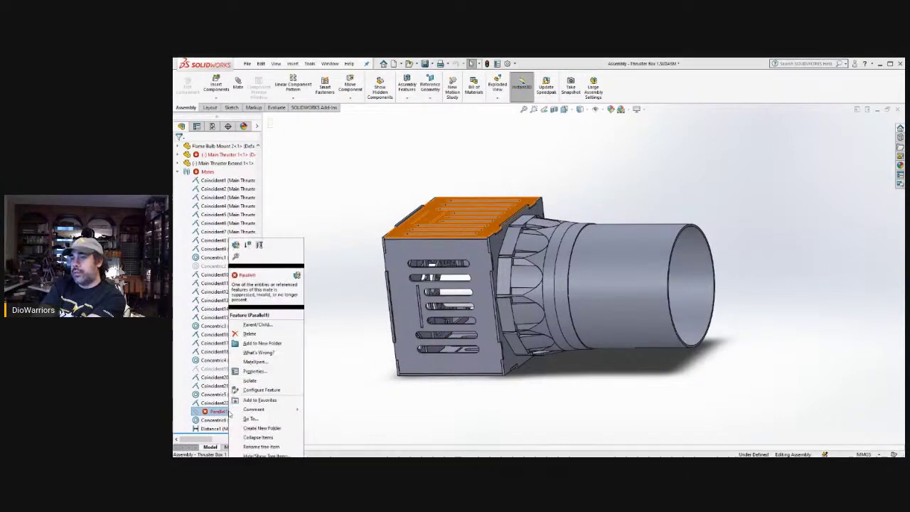
{"action": "left_click", "coordinate": [249, 334]}
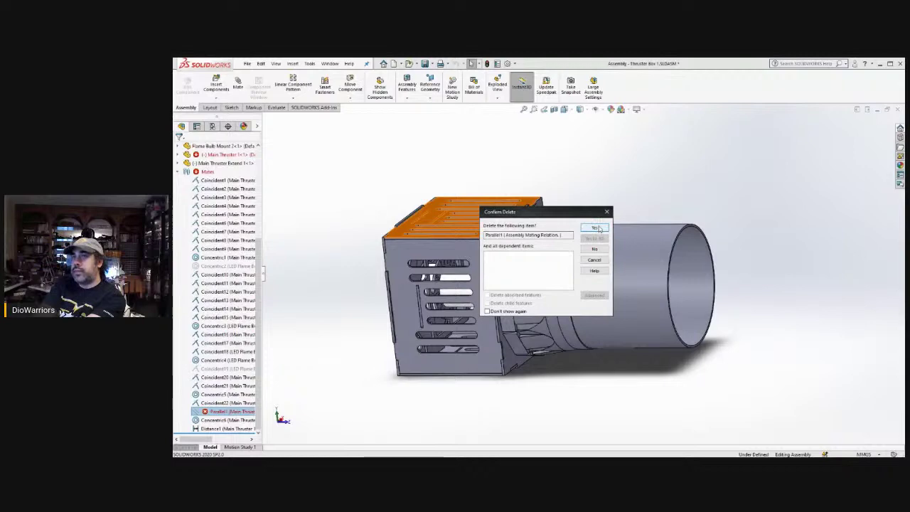
{"action": "left_click", "coordinate": [596, 228]}
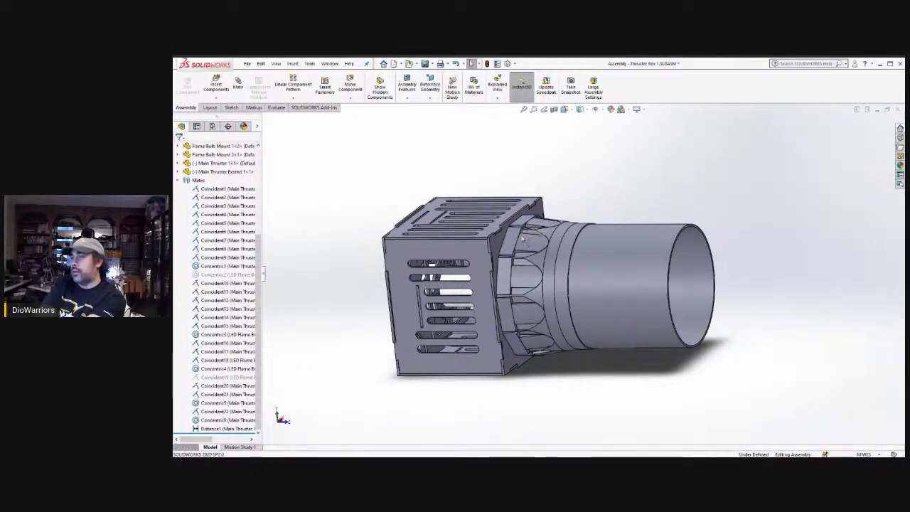
- Create a planar section view offset -97 mm from the slotted Main Thruster Box 2A side panel and show the assembly in the Left view
{"action": "scroll", "coordinate": [527, 242], "scroll_direction": "down", "scroll_amount": 5}
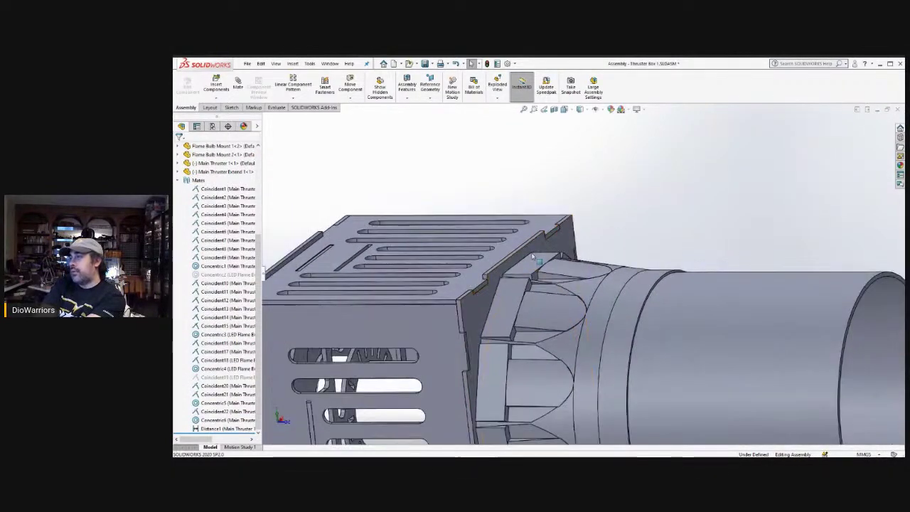
{"action": "scroll", "coordinate": [532, 256], "scroll_direction": "up", "scroll_amount": 3}
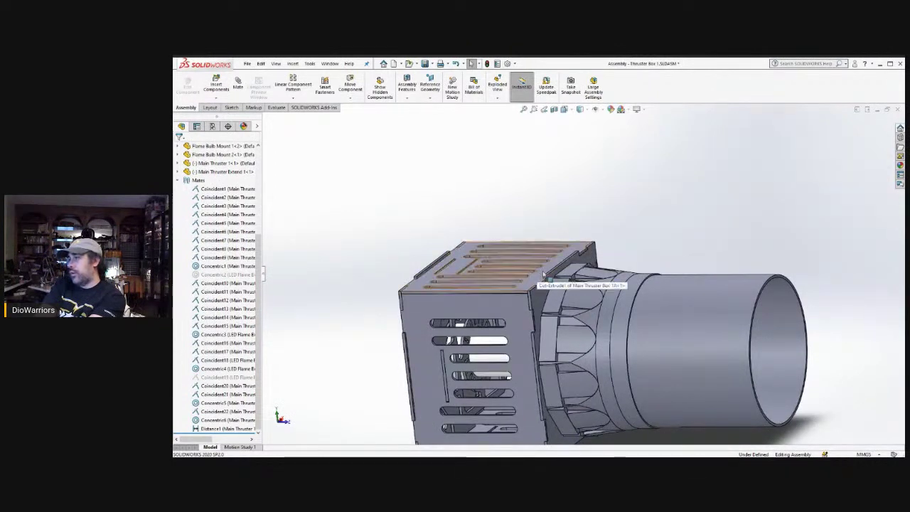
{"action": "scroll", "coordinate": [566, 295], "scroll_direction": "down", "scroll_amount": 2}
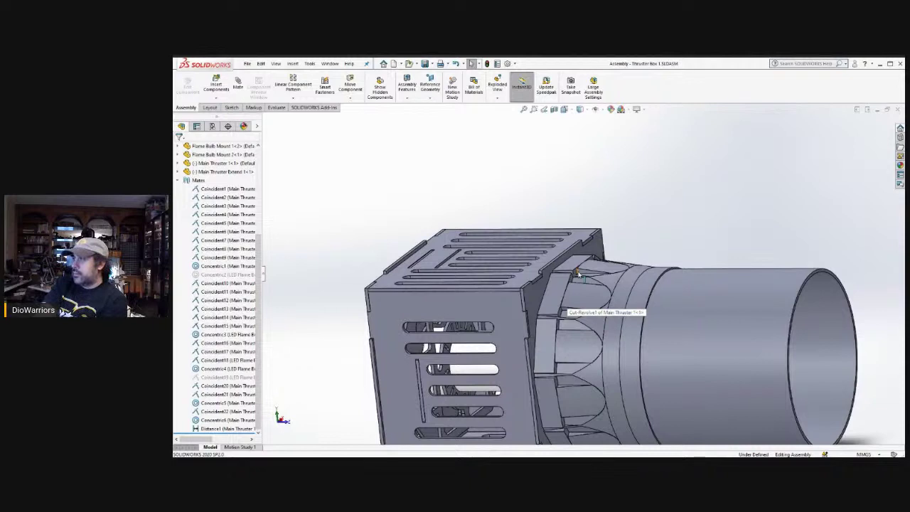
{"action": "scroll", "coordinate": [605, 328], "scroll_direction": "up", "scroll_amount": 3}
{"action": "scroll", "coordinate": [616, 348], "scroll_direction": "down", "scroll_amount": 2}
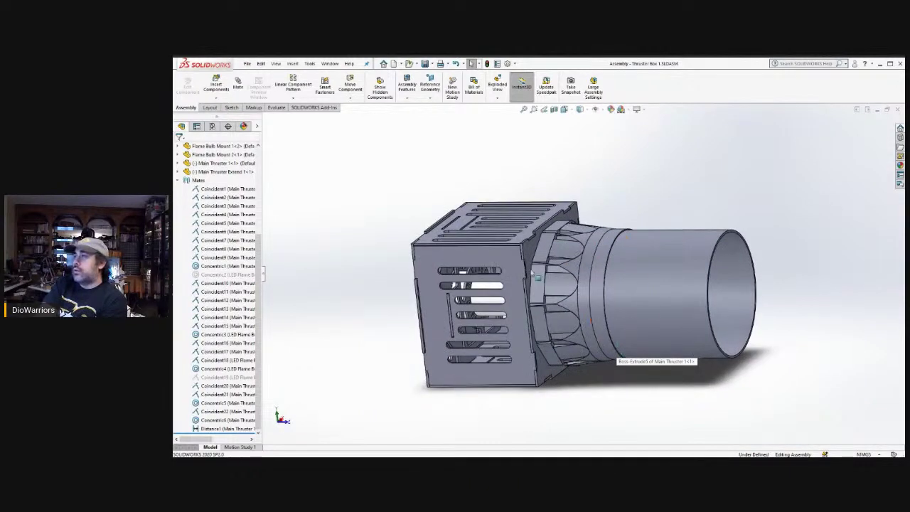
{"action": "left_click", "coordinate": [533, 273]}
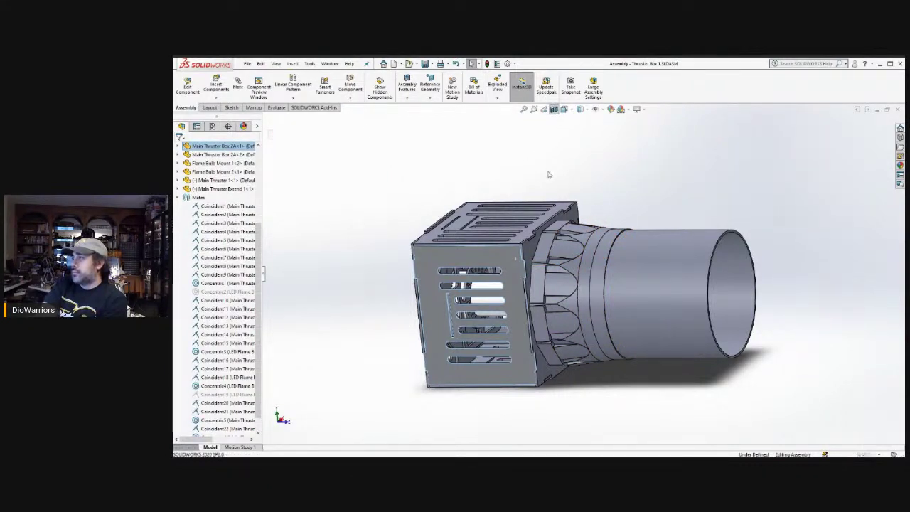
{"action": "left_click", "coordinate": [554, 109]}
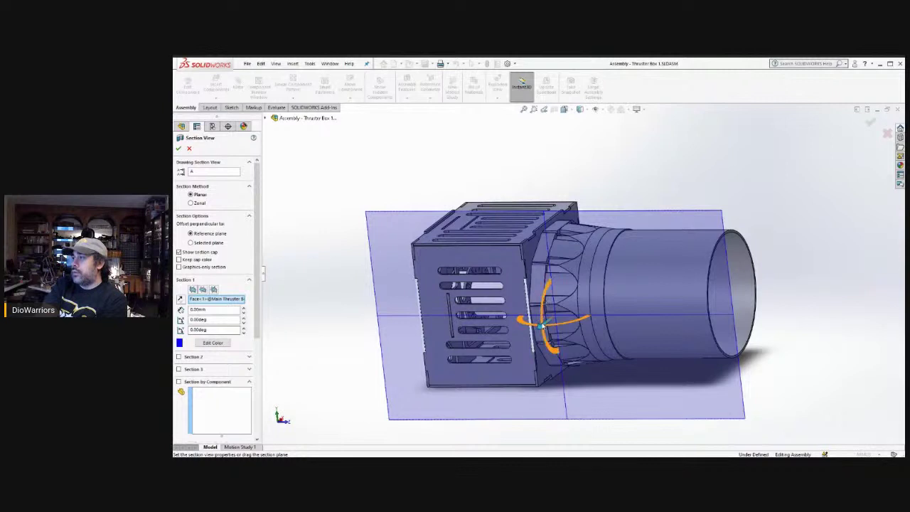
{"action": "left_click_drag", "start_coordinate": [542, 326], "coordinate": [559, 310]}
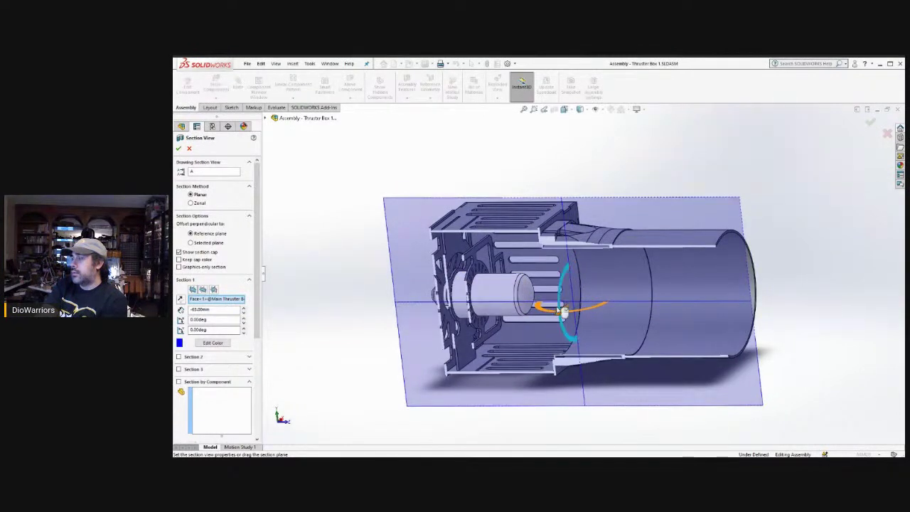
{"action": "left_click_drag", "start_coordinate": [564, 317], "coordinate": [573, 306]}
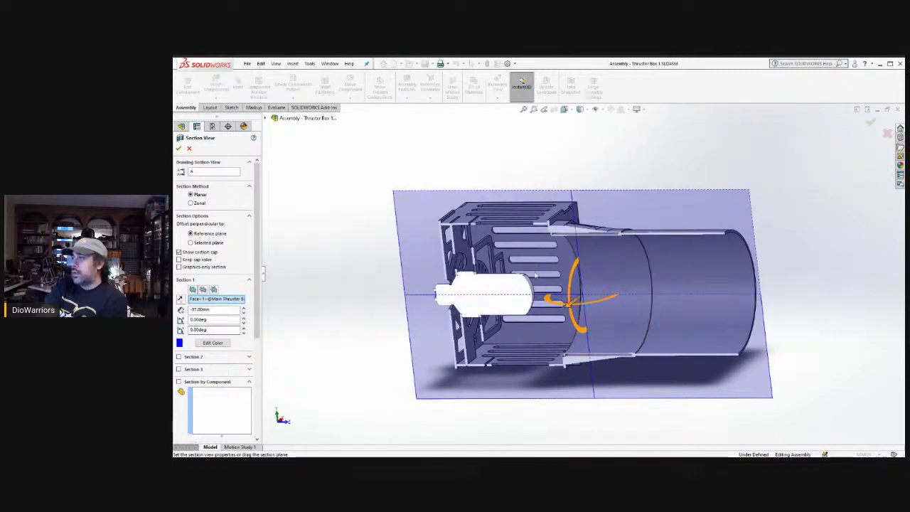
{"action": "left_click", "coordinate": [179, 148]}
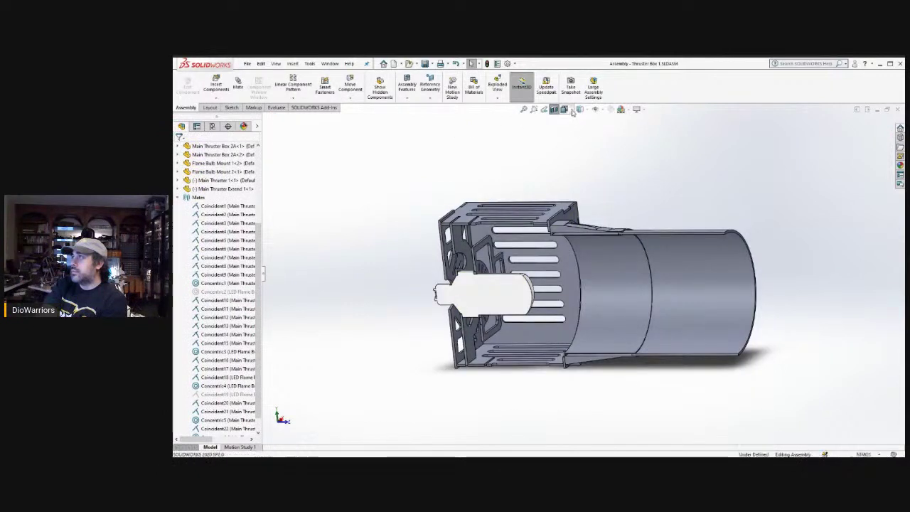
{"action": "left_click", "coordinate": [564, 109]}
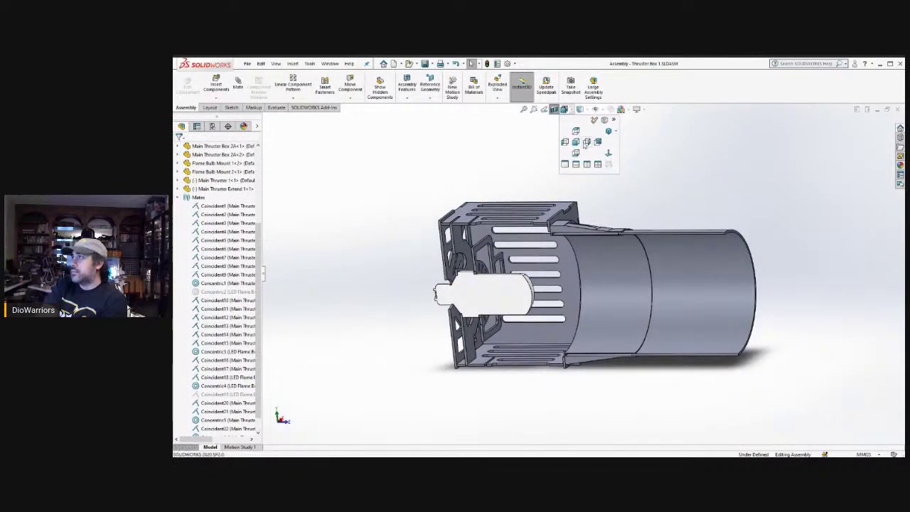
{"action": "left_click", "coordinate": [565, 143]}
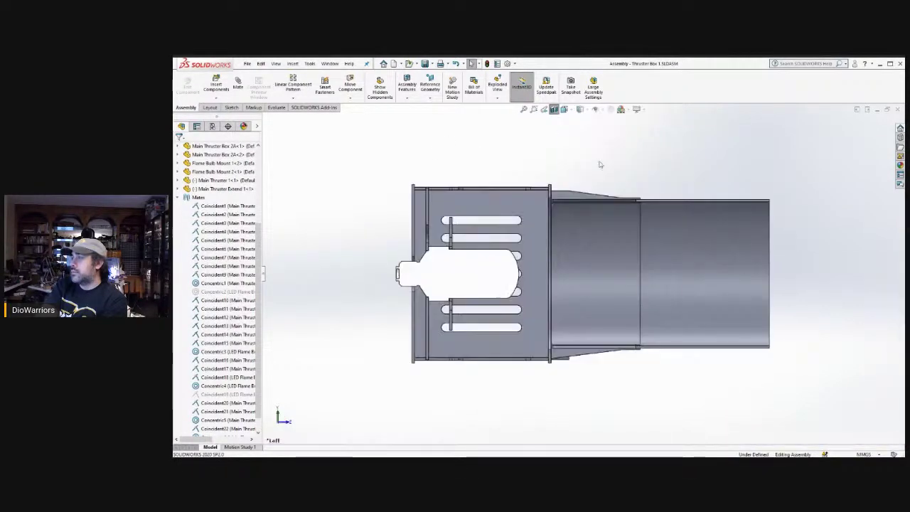
- Examine how the extension tube's wall seats inside the thruster ring in the sectioned assembly, from the side and at an angle
{"action": "scroll", "coordinate": [707, 252], "scroll_direction": "down", "scroll_amount": 3}
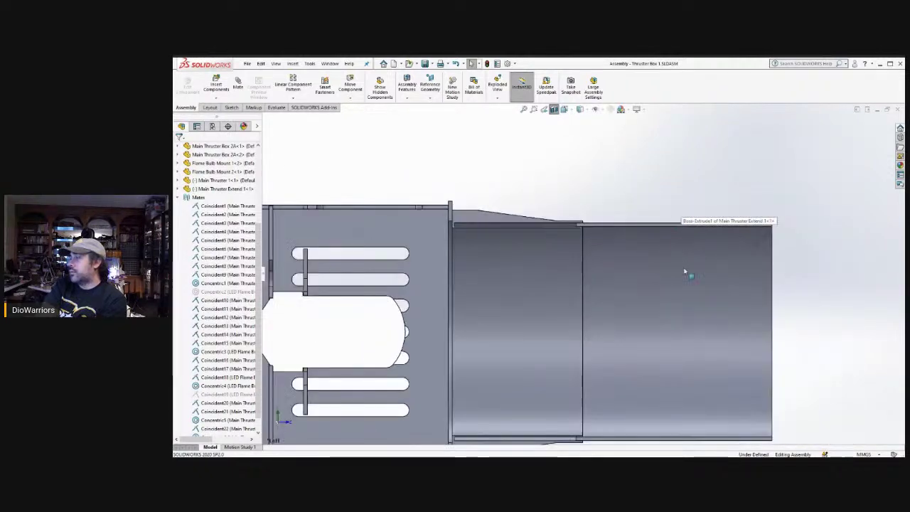
{"action": "scroll", "coordinate": [685, 271], "scroll_direction": "up", "scroll_amount": 3}
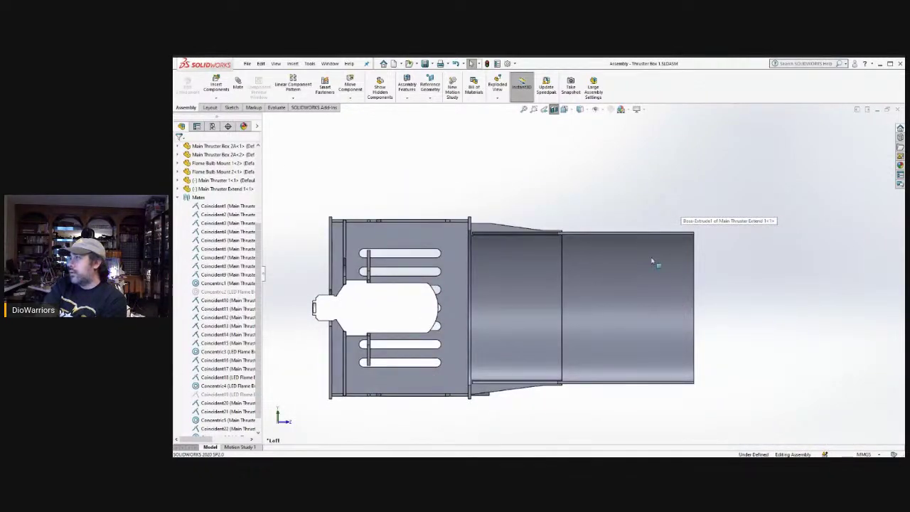
{"action": "left_click_drag", "start_coordinate": [665, 287], "coordinate": [644, 287]}
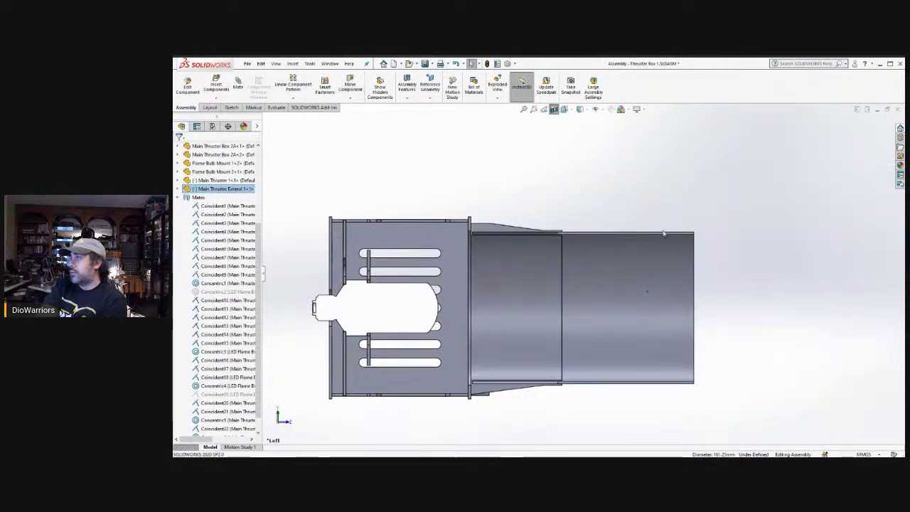
{"action": "scroll", "coordinate": [664, 237], "scroll_direction": "down", "scroll_amount": 4}
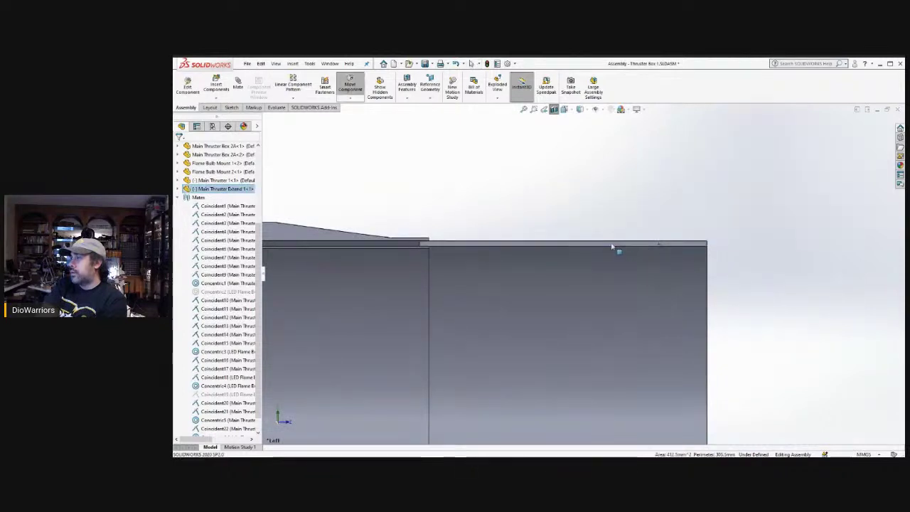
{"action": "scroll", "coordinate": [641, 243], "scroll_direction": "up", "scroll_amount": 3}
{"action": "scroll", "coordinate": [642, 242], "scroll_direction": "up", "scroll_amount": 4}
{"action": "middle_click_drag", "start_coordinate": [662, 246], "coordinate": [621, 297]}
{"action": "scroll", "coordinate": [570, 302], "scroll_direction": "down", "scroll_amount": 4}
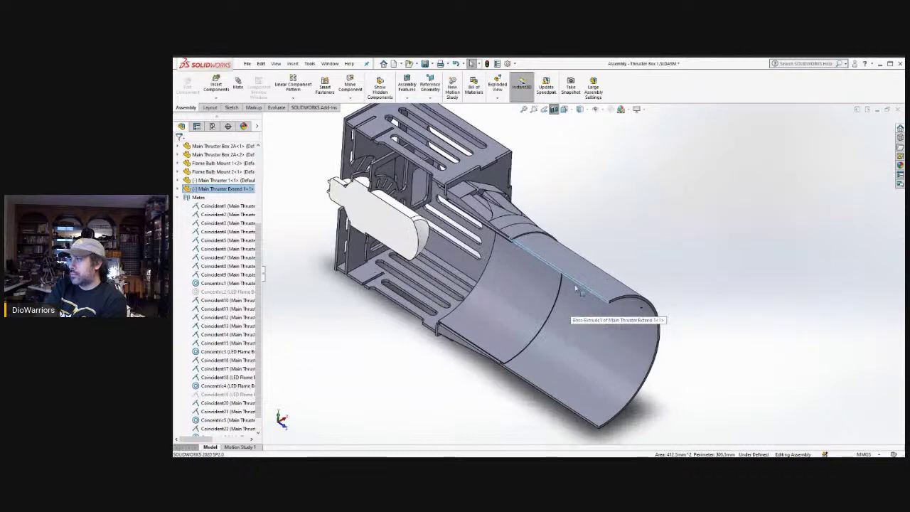
{"action": "left_click", "coordinate": [580, 272]}
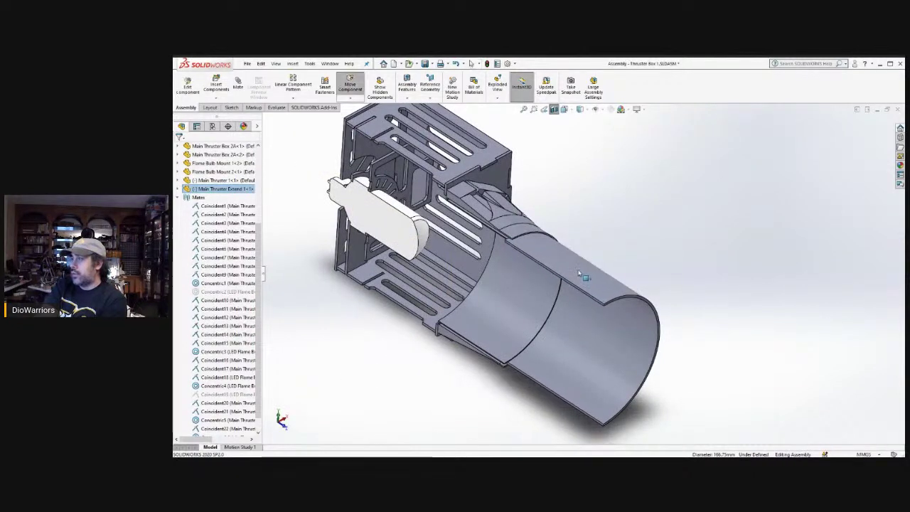
{"action": "key", "text": "Escape"}
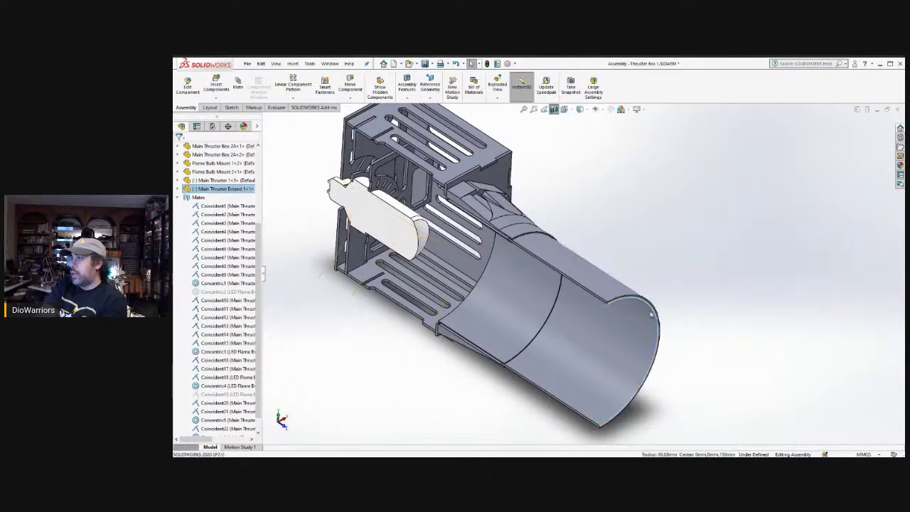
- Try to move the extension tube by its open end, and undo the movement
{"action": "left_click", "coordinate": [647, 310]}
{"action": "left_click_drag", "start_coordinate": [647, 311], "coordinate": [639, 311]}
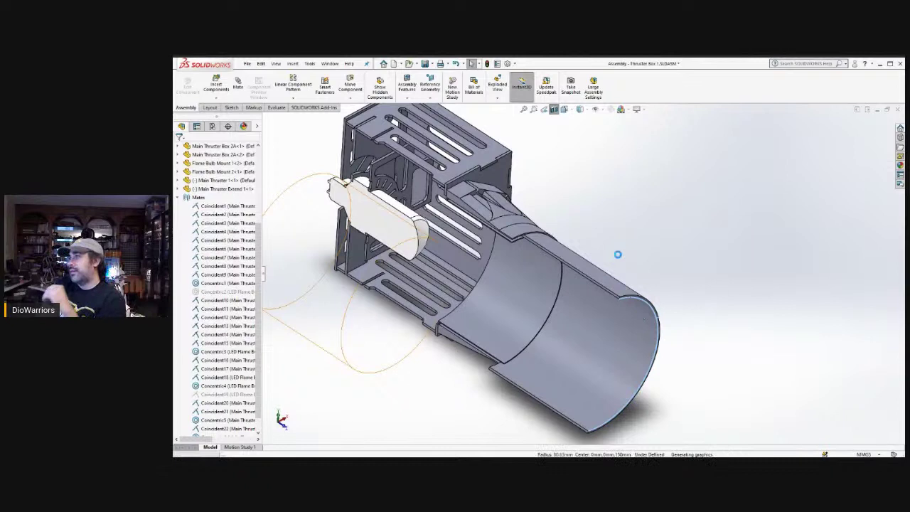
{"action": "key", "text": "ctrl+z"}
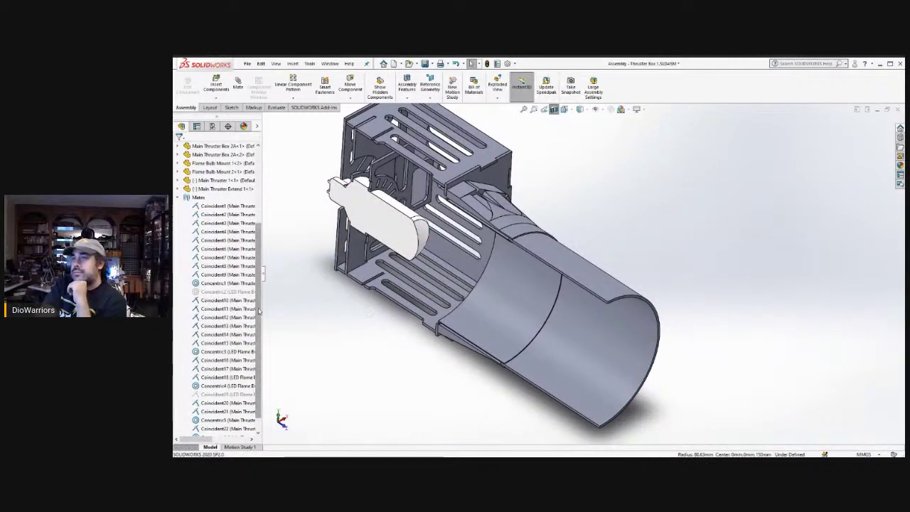
- Set the Distance1 mate between the thruster ring and the extension tube to 10 mm
{"action": "scroll", "coordinate": [227, 342], "scroll_direction": "down", "scroll_amount": 1}
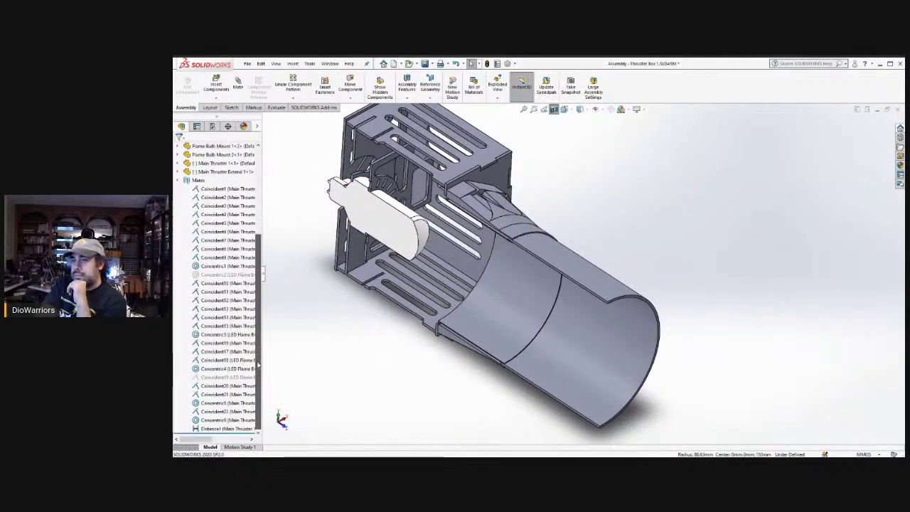
{"action": "left_click", "coordinate": [230, 429]}
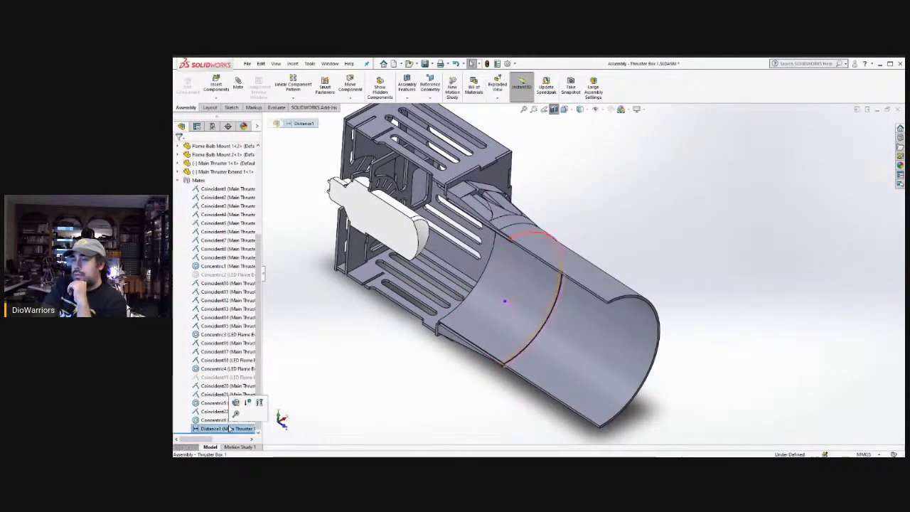
{"action": "right_click", "coordinate": [230, 428]}
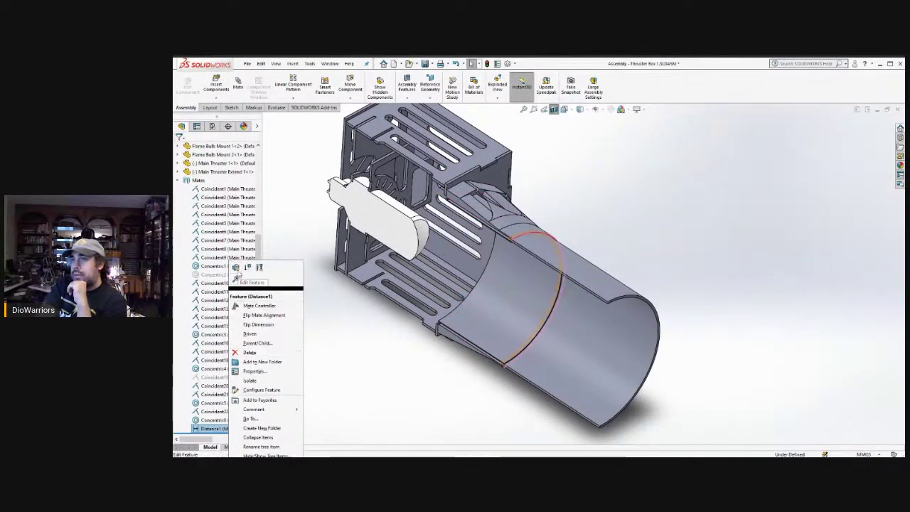
{"action": "key", "text": "Escape"}
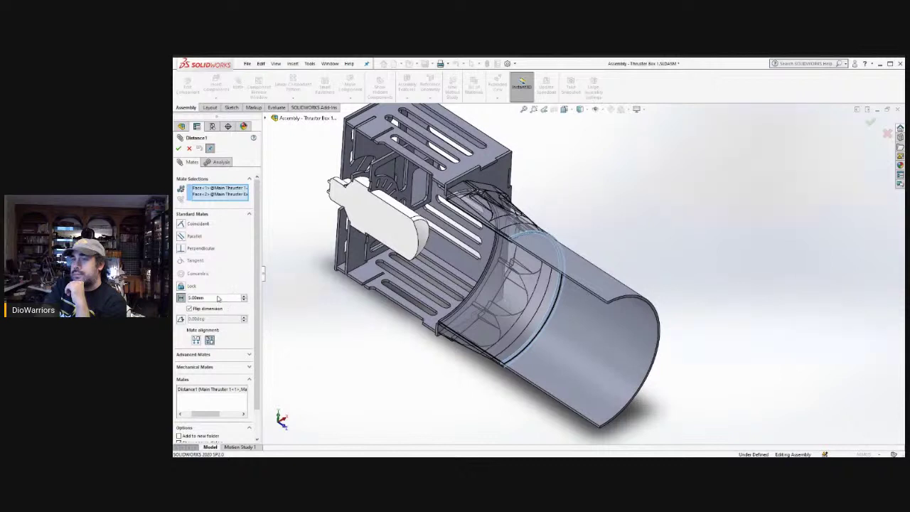
{"action": "left_click_drag", "start_coordinate": [218, 298], "coordinate": [177, 298]}
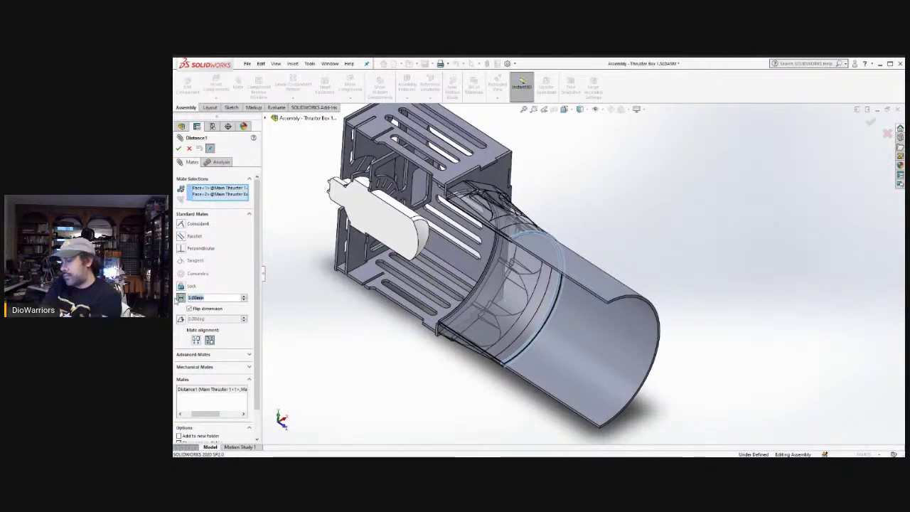
{"action": "type", "text": "10"}
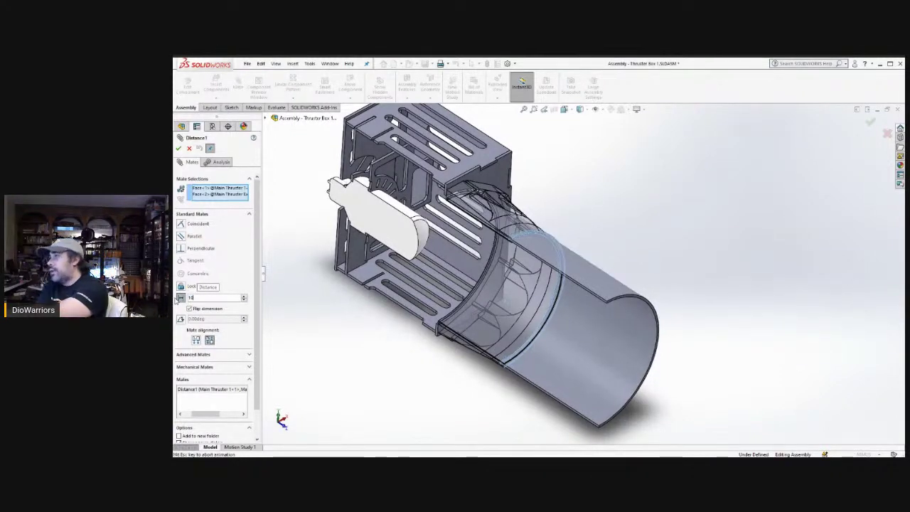
{"action": "key", "text": "Return"}
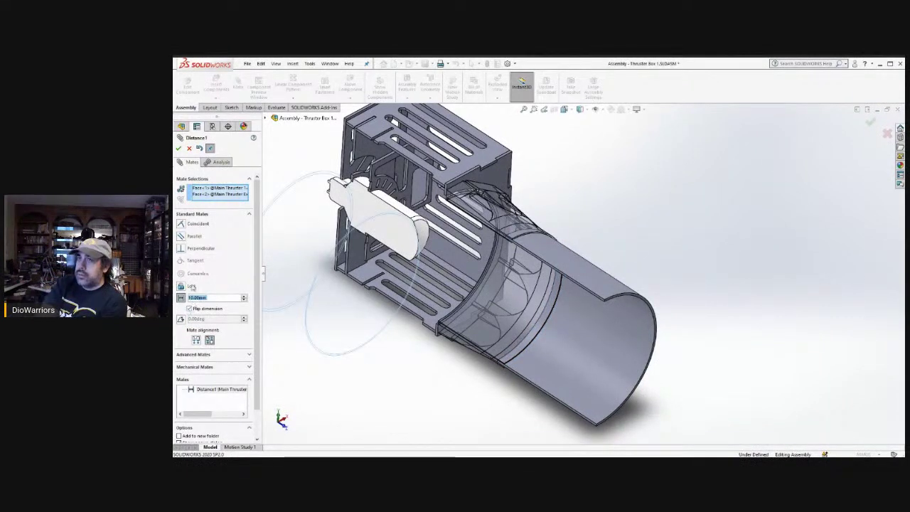
{"action": "left_click", "coordinate": [179, 148]}
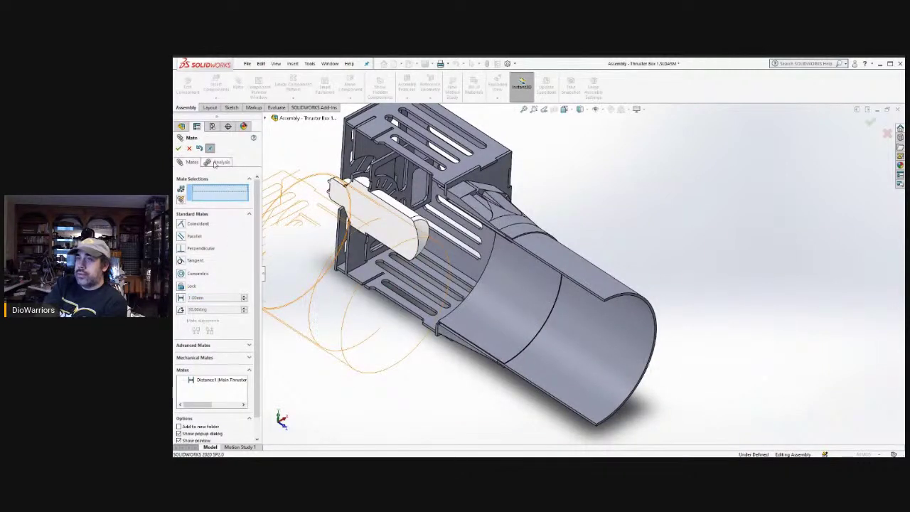
{"action": "left_click", "coordinate": [189, 149]}
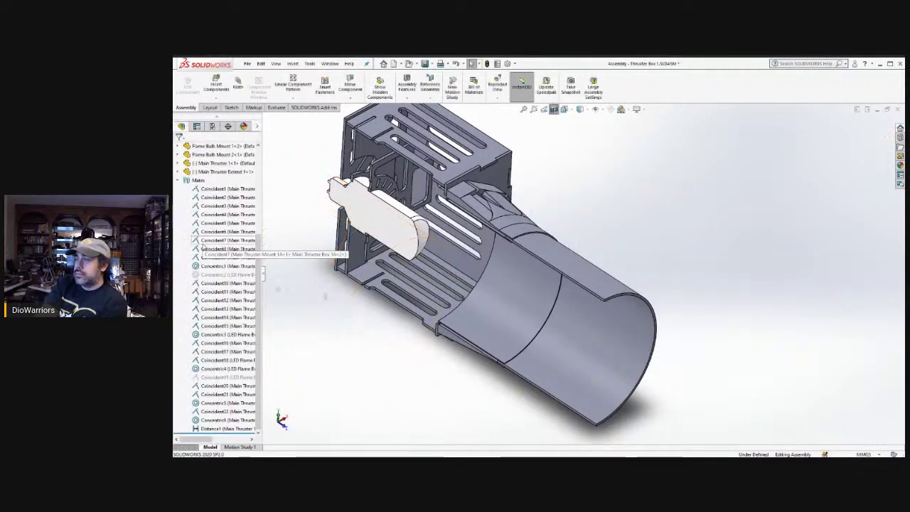
- Suppress the Distance1 mate and slide the extension tube farther into the thruster ring
{"action": "left_click", "coordinate": [198, 429]}
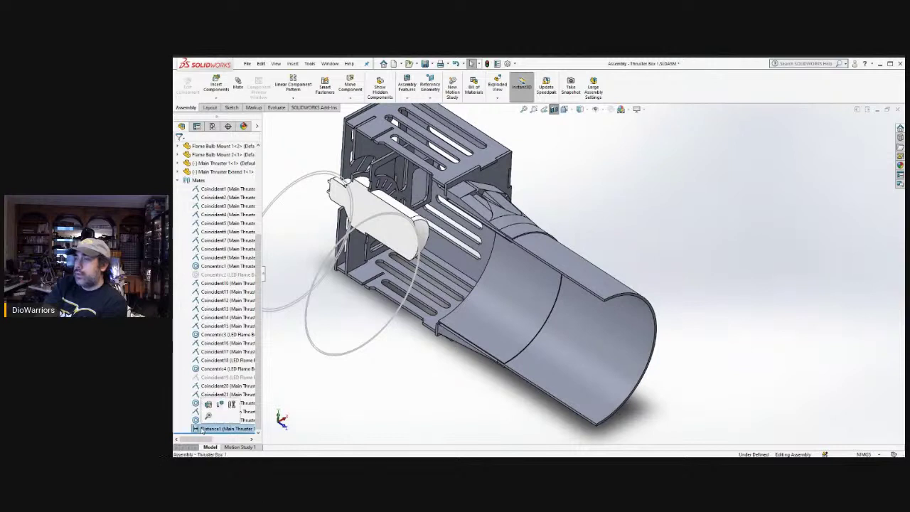
{"action": "right_click", "coordinate": [201, 429]}
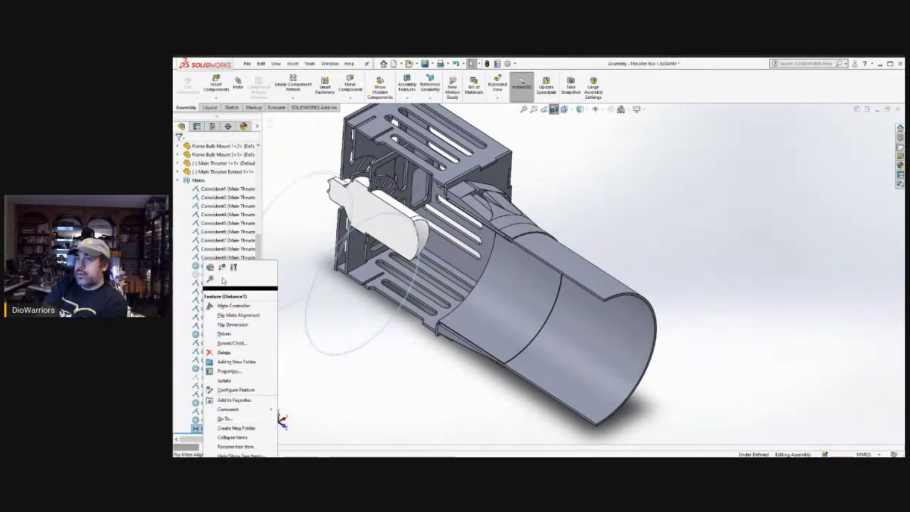
{"action": "left_click", "coordinate": [312, 287]}
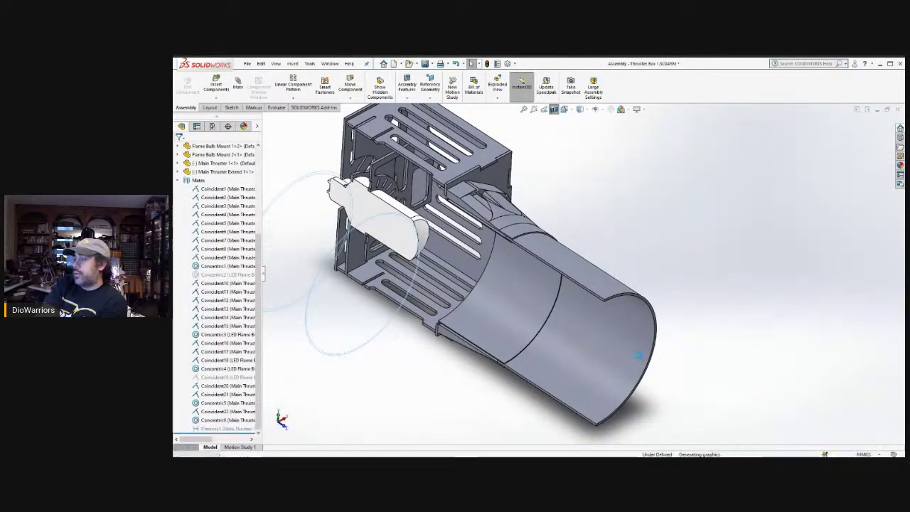
{"action": "left_click_drag", "start_coordinate": [638, 355], "coordinate": [615, 343]}
{"action": "key", "text": "Escape"}
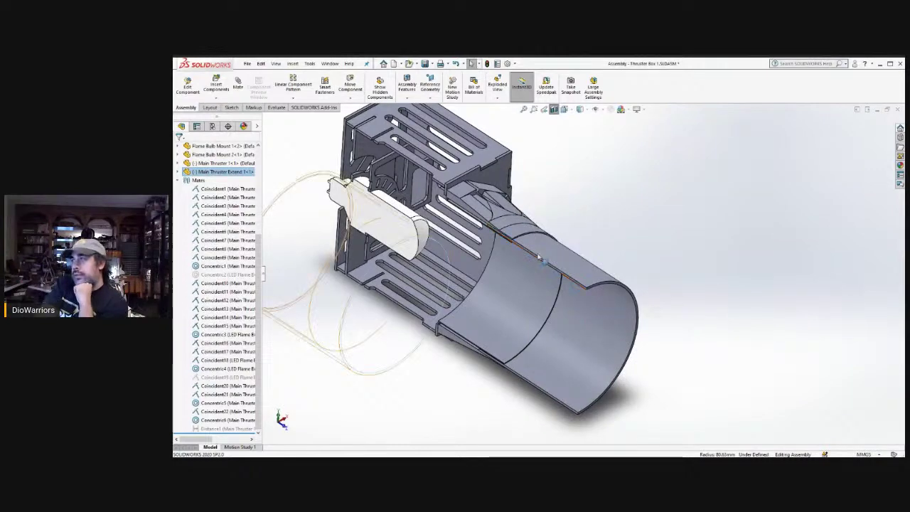
- Examine the extension tube's new position in the thruster ring and box from several angles
{"action": "scroll", "coordinate": [541, 262], "scroll_direction": "down", "scroll_amount": 3}
{"action": "scroll", "coordinate": [541, 263], "scroll_direction": "up", "scroll_amount": 6}
{"action": "scroll", "coordinate": [611, 276], "scroll_direction": "down", "scroll_amount": 4}
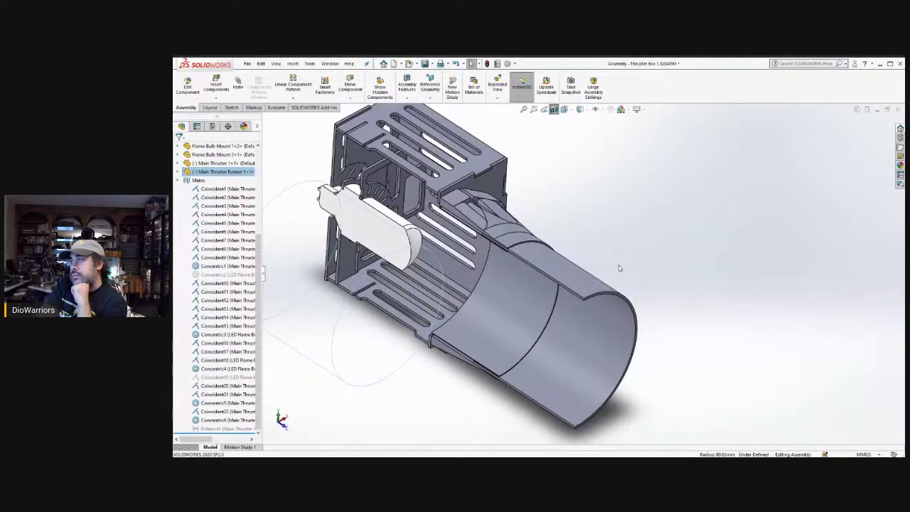
{"action": "middle_click_drag", "start_coordinate": [623, 251], "coordinate": [613, 214]}
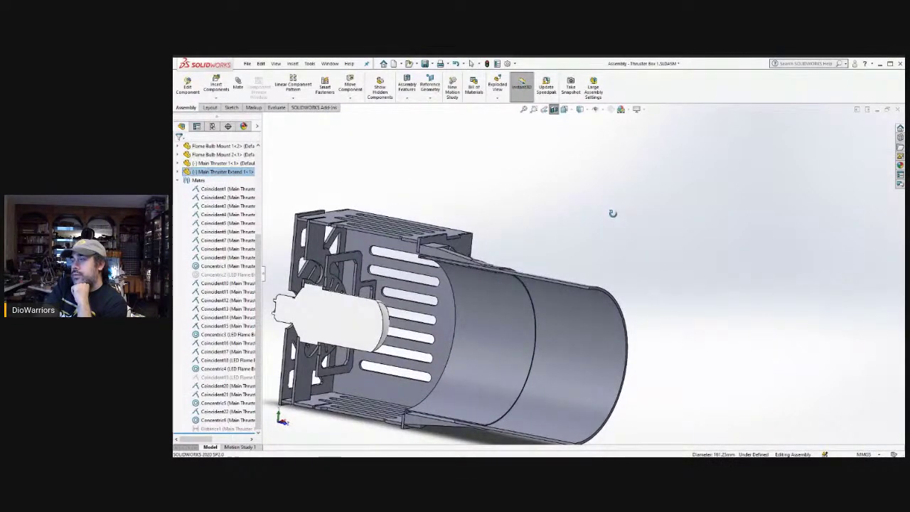
{"action": "middle_click_drag", "start_coordinate": [613, 213], "coordinate": [605, 257]}
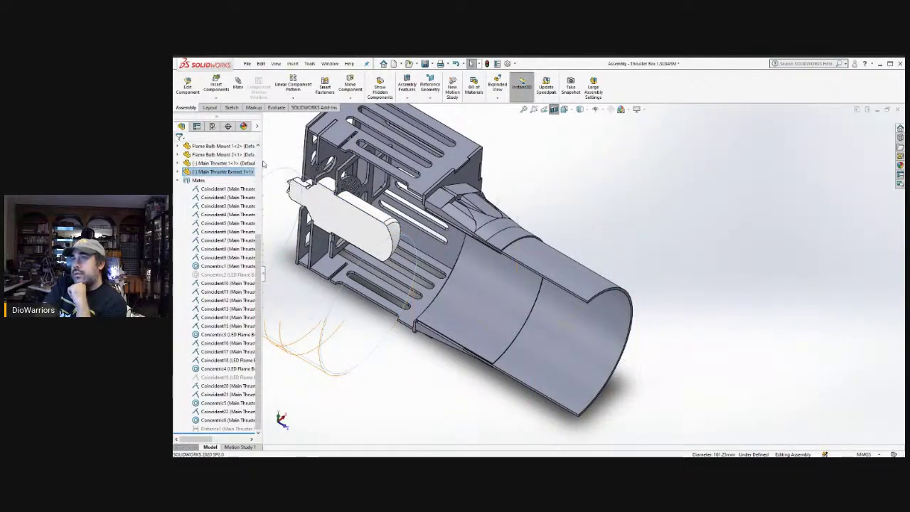
{"action": "scroll", "coordinate": [261, 163], "scroll_direction": "up", "scroll_amount": 5}
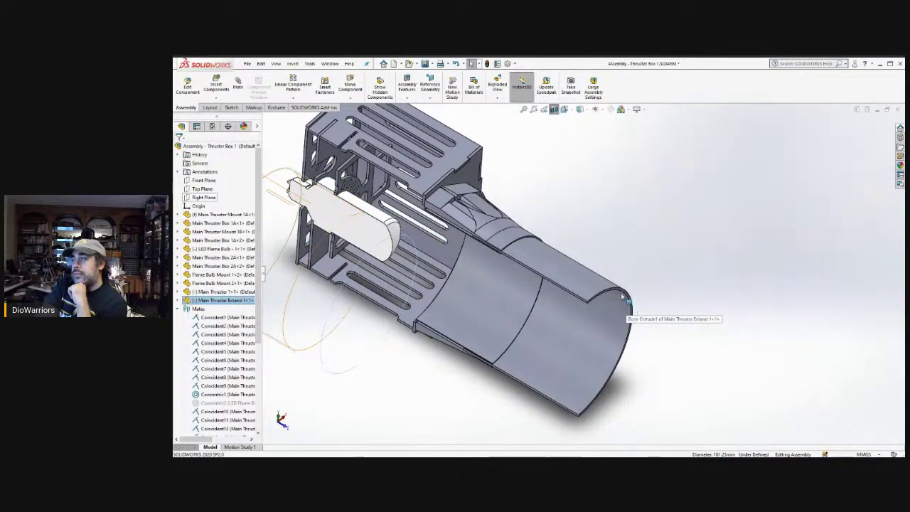
- Measure the distance from the extension tube's open end edge to the thruster ring's end edge
{"action": "left_click", "coordinate": [291, 64]}
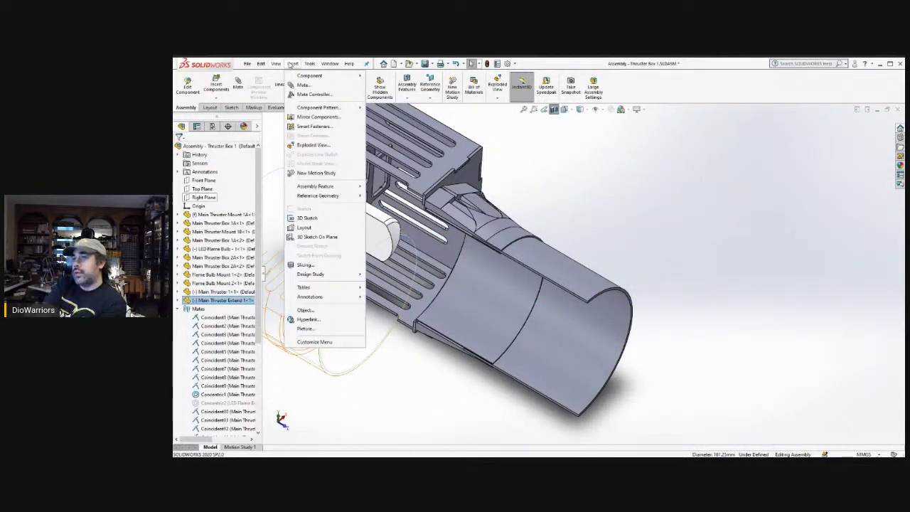
{"action": "left_click", "coordinate": [310, 64]}
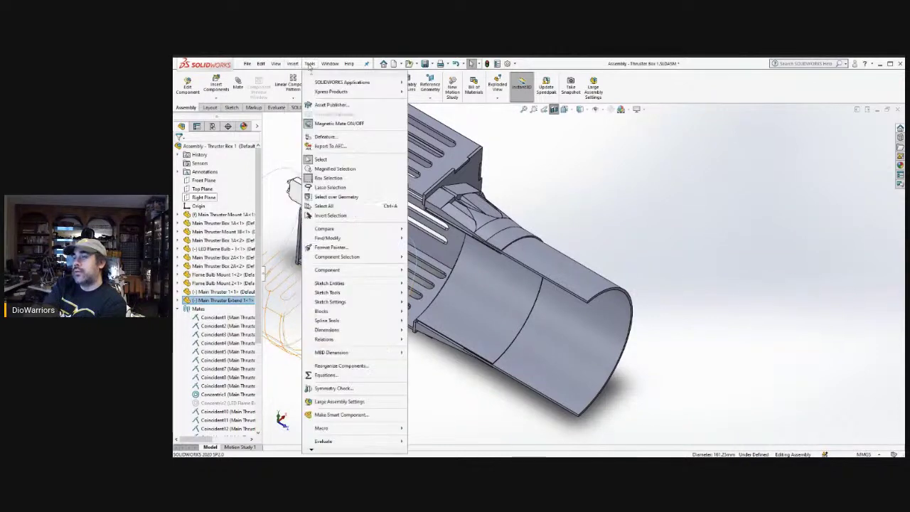
{"action": "left_click", "coordinate": [326, 375]}
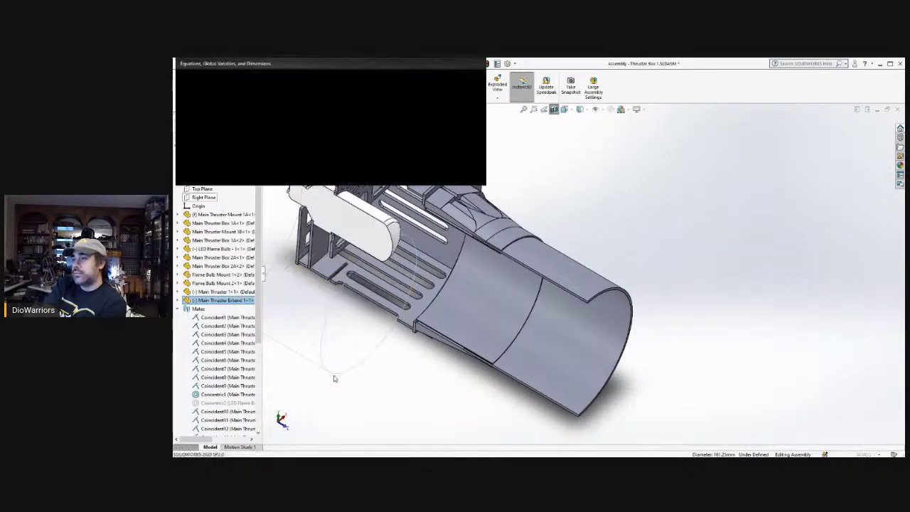
{"action": "left_click", "coordinate": [467, 101]}
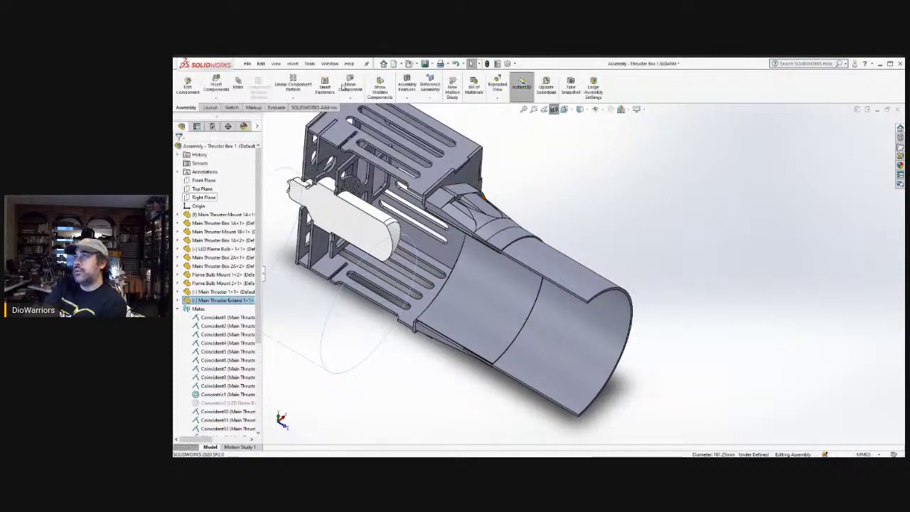
{"action": "left_click", "coordinate": [310, 64]}
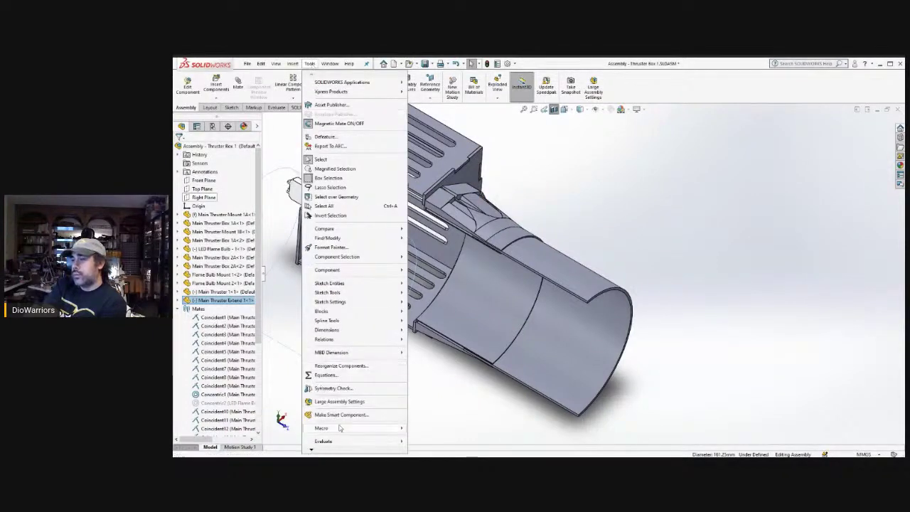
{"action": "mouse_move", "coordinate": [338, 443]}
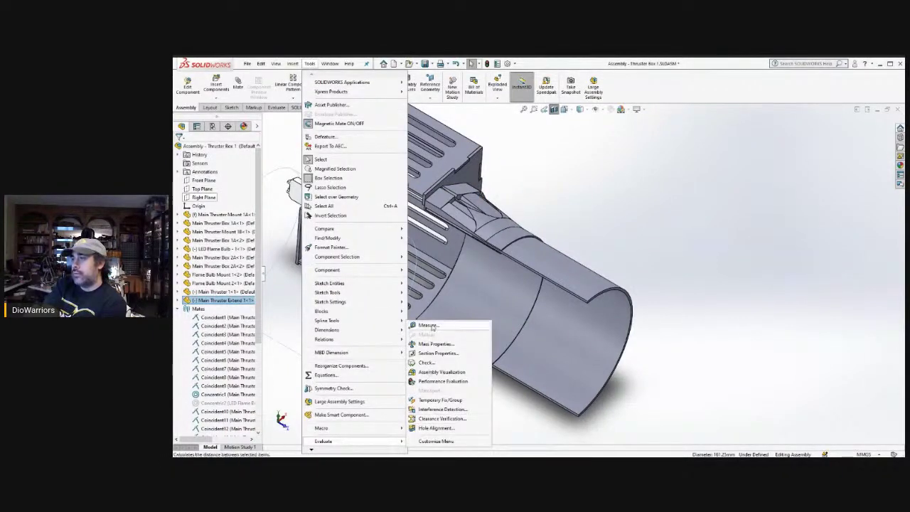
{"action": "key", "text": "Escape"}
{"action": "scroll", "coordinate": [605, 269], "scroll_direction": "down", "scroll_amount": 5}
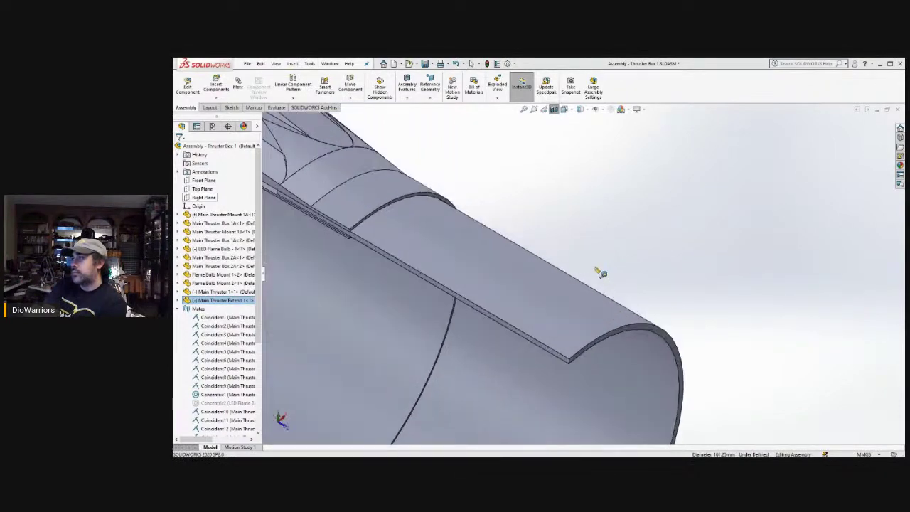
{"action": "left_click", "coordinate": [590, 353]}
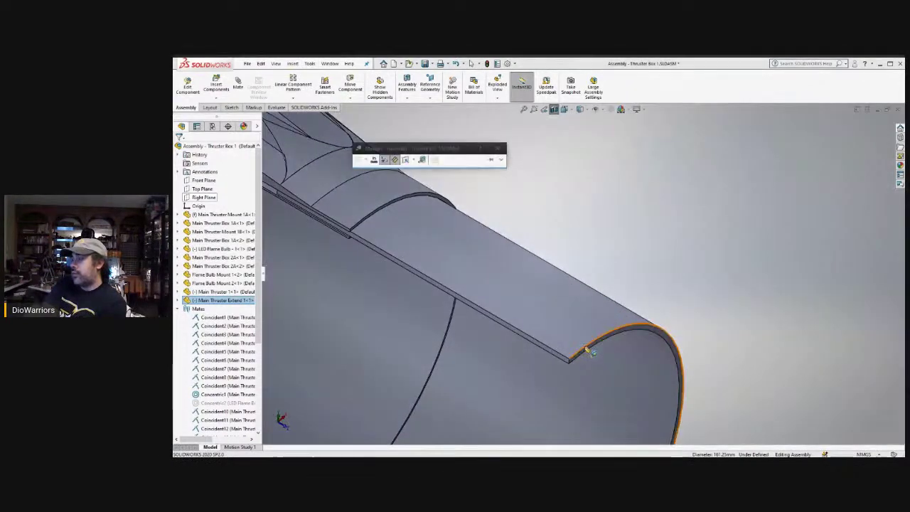
{"action": "left_click", "coordinate": [384, 215]}
{"action": "scroll", "coordinate": [574, 216], "scroll_direction": "up", "scroll_amount": 3}
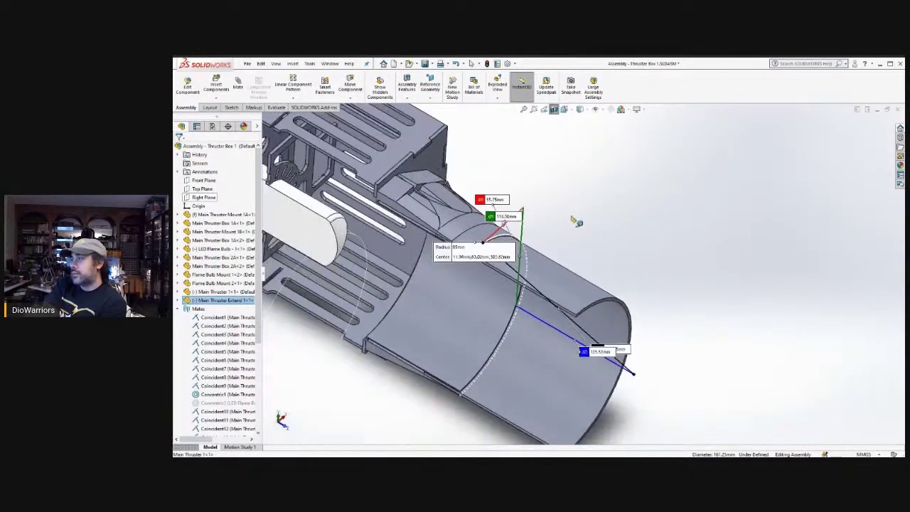
- Examine the measured distance between the extension tube's open end and the thruster ring's end up close, and close the measurement
{"action": "middle_click_drag", "start_coordinate": [564, 243], "coordinate": [577, 205]}
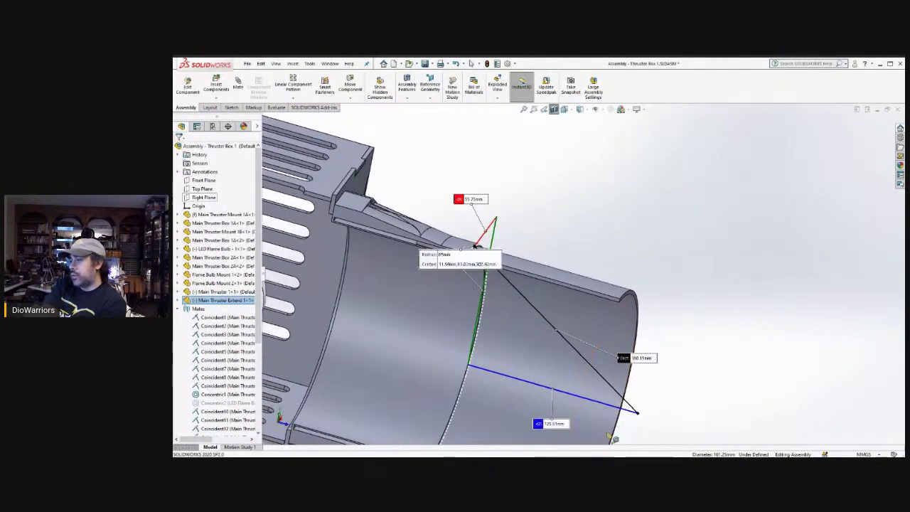
{"action": "scroll", "coordinate": [554, 417], "scroll_direction": "down", "scroll_amount": 3}
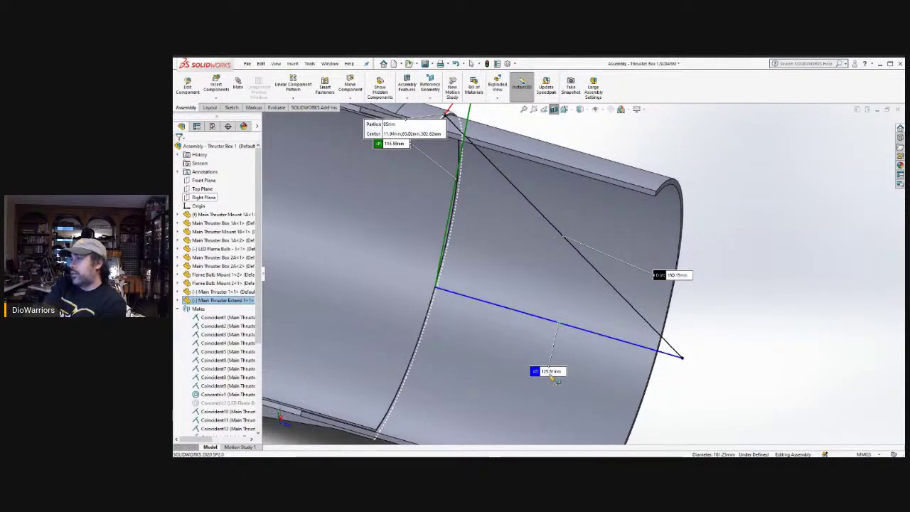
{"action": "middle_click_drag", "start_coordinate": [558, 376], "coordinate": [655, 292]}
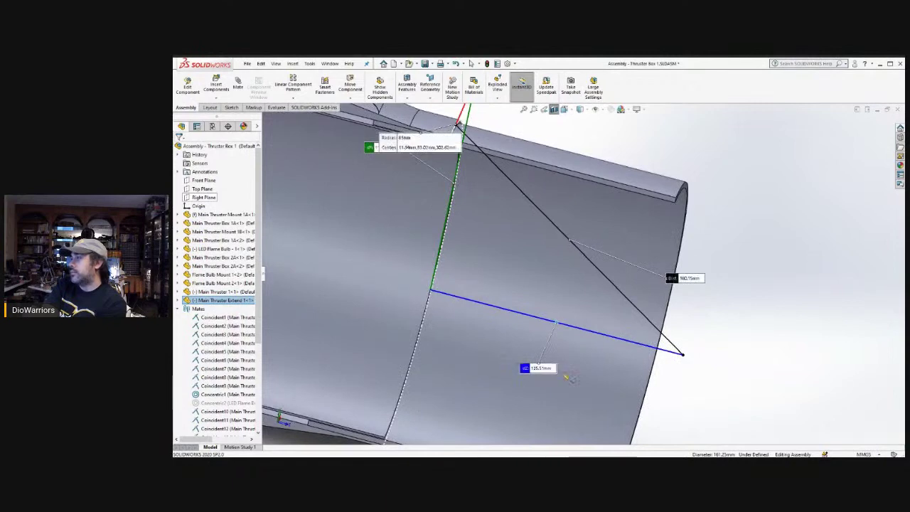
{"action": "scroll", "coordinate": [655, 291], "scroll_direction": "up", "scroll_amount": 3}
{"action": "scroll", "coordinate": [658, 286], "scroll_direction": "down", "scroll_amount": 1}
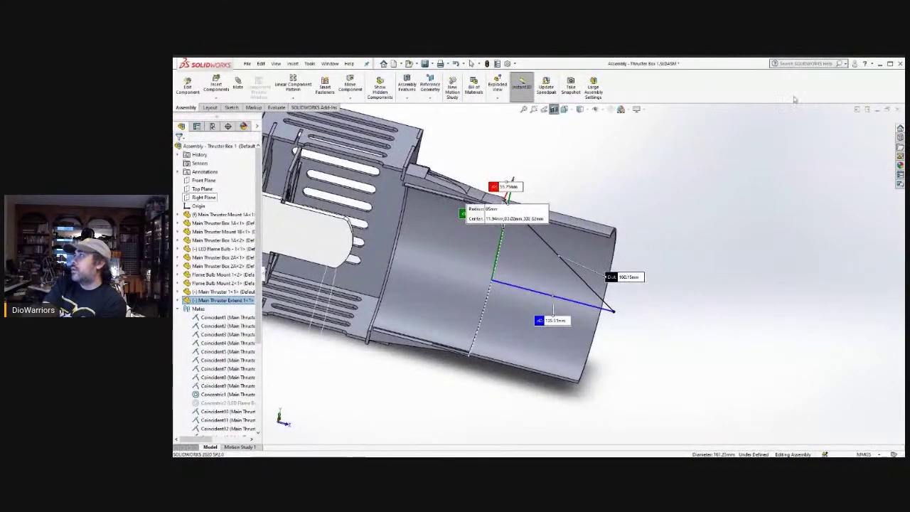
{"action": "left_click", "coordinate": [678, 226]}
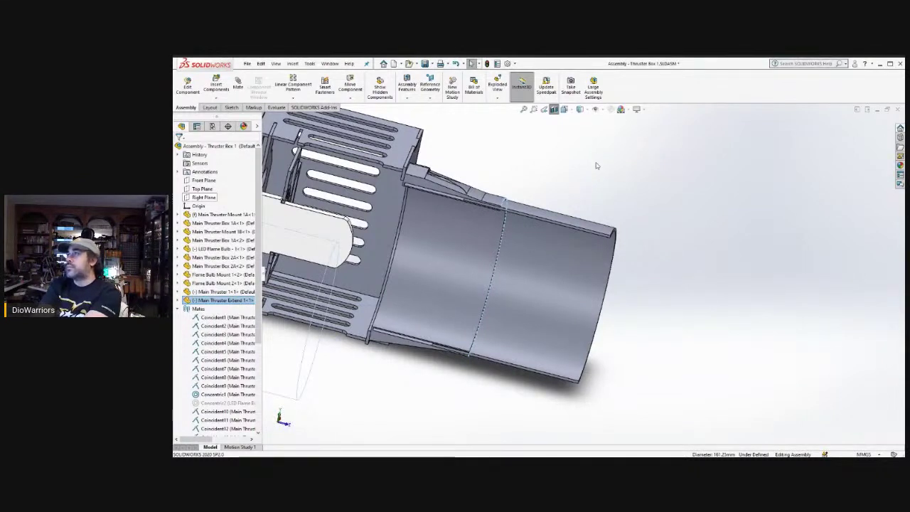
- Turn off the section view, check the full assembly from outside, and save it
{"action": "left_click", "coordinate": [554, 110]}
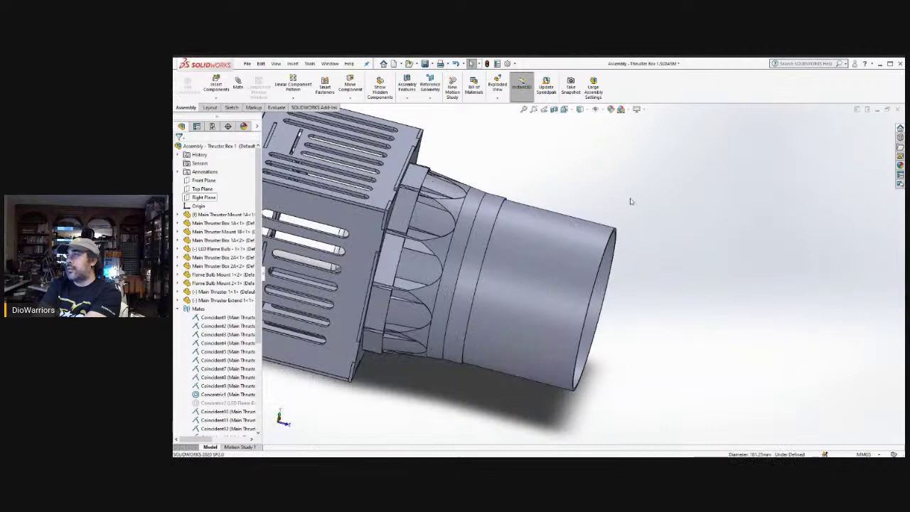
{"action": "middle_click_drag", "start_coordinate": [649, 207], "coordinate": [614, 173]}
{"action": "scroll", "coordinate": [648, 177], "scroll_direction": "up", "scroll_amount": 5}
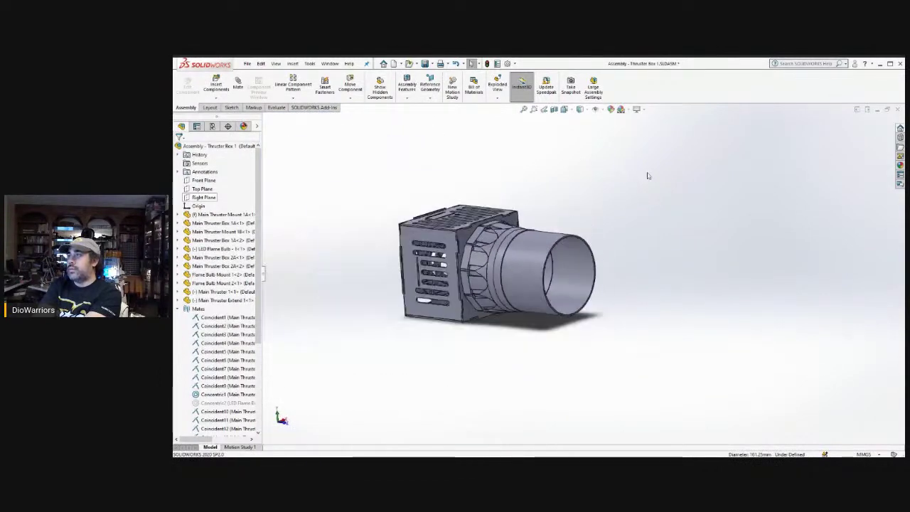
{"action": "mouse_move", "coordinate": [584, 207]}
{"action": "middle_mouse_down"}
{"action": "mouse_move", "coordinate": [610, 191]}
{"action": "mouse_move", "coordinate": [600, 203]}
{"action": "middle_mouse_up"}
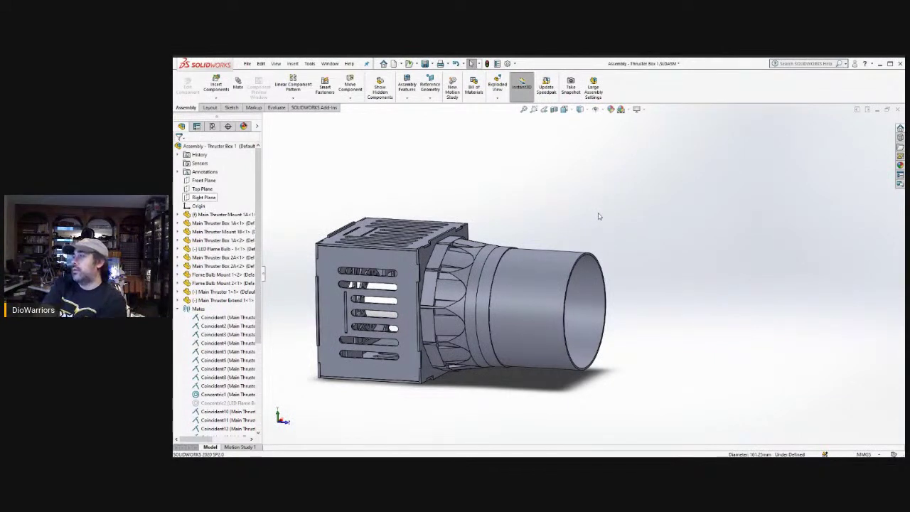
{"action": "key", "text": "ctrl+s"}
{"action": "left_click", "coordinate": [566, 231]}
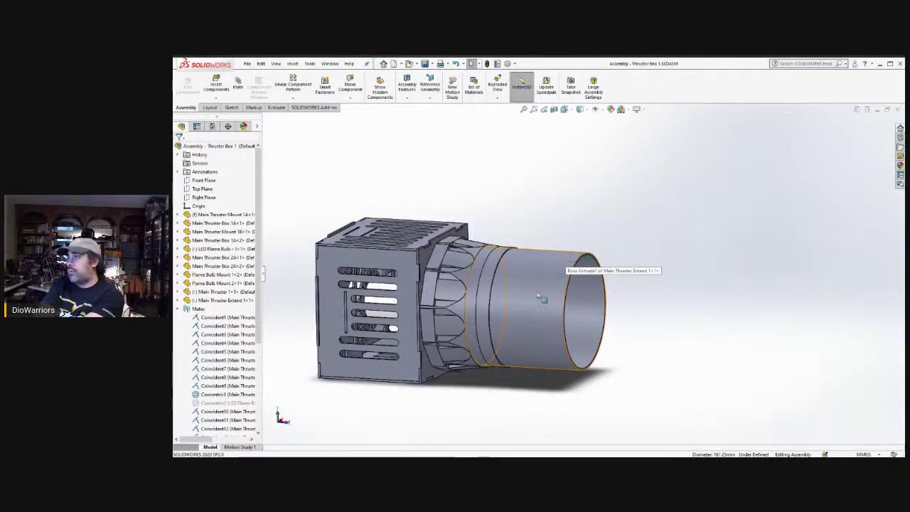
{"action": "scroll", "coordinate": [538, 296], "scroll_direction": "down", "scroll_amount": 3}
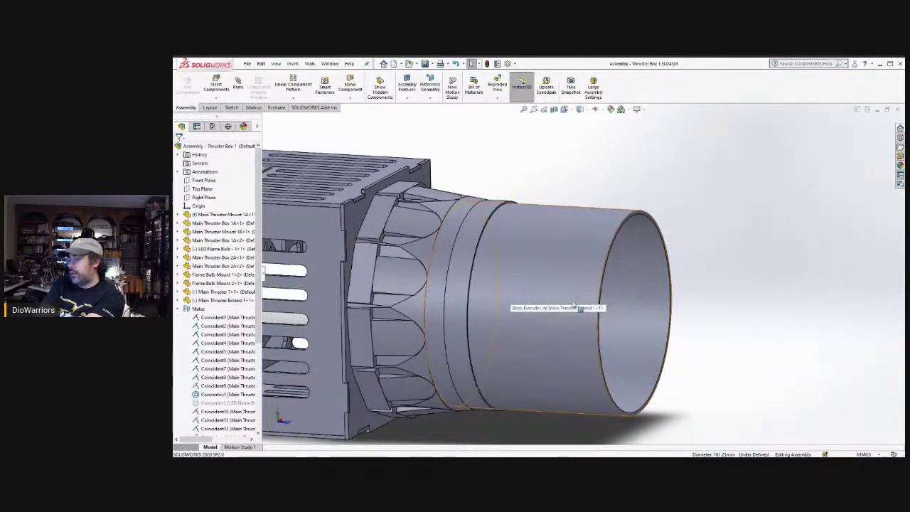
- Switch to the Main Thruster Extend 1 part and start a sketch on its Right Plane, viewed normal to the plane
{"action": "key", "text": "ctrl+Tab"}
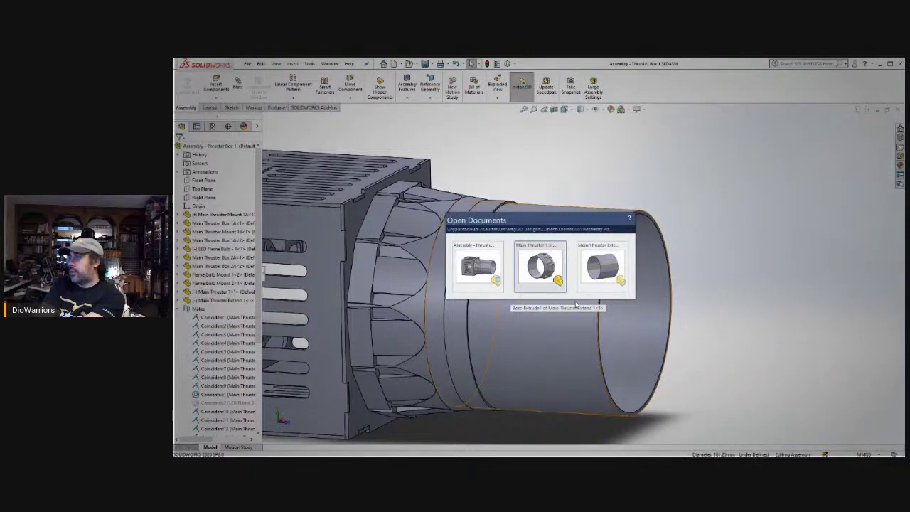
{"action": "key", "text": "ctrl+Tab"}
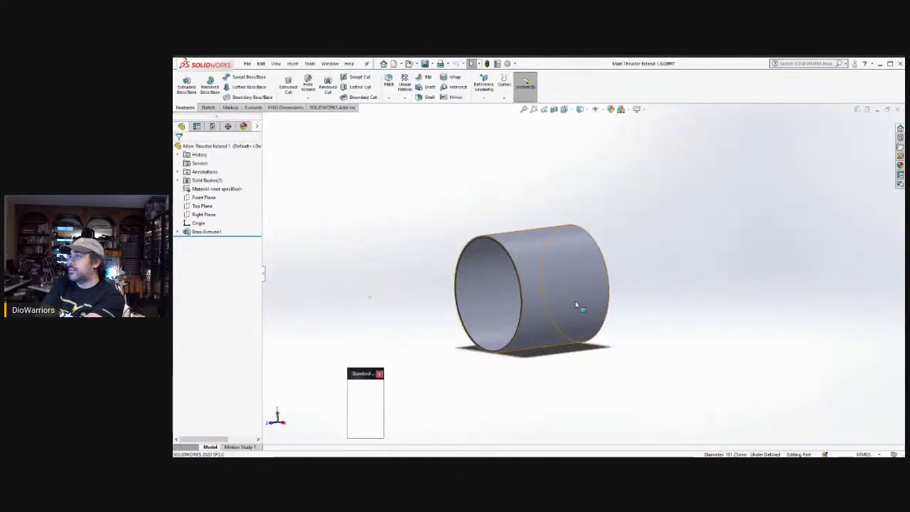
{"action": "scroll", "coordinate": [575, 301], "scroll_direction": "down", "scroll_amount": 3}
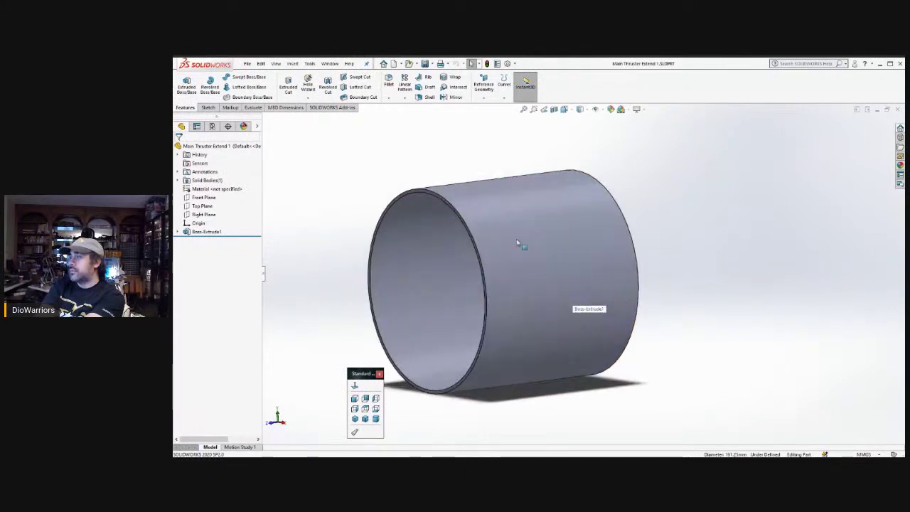
{"action": "scroll", "coordinate": [482, 214], "scroll_direction": "down", "scroll_amount": 3}
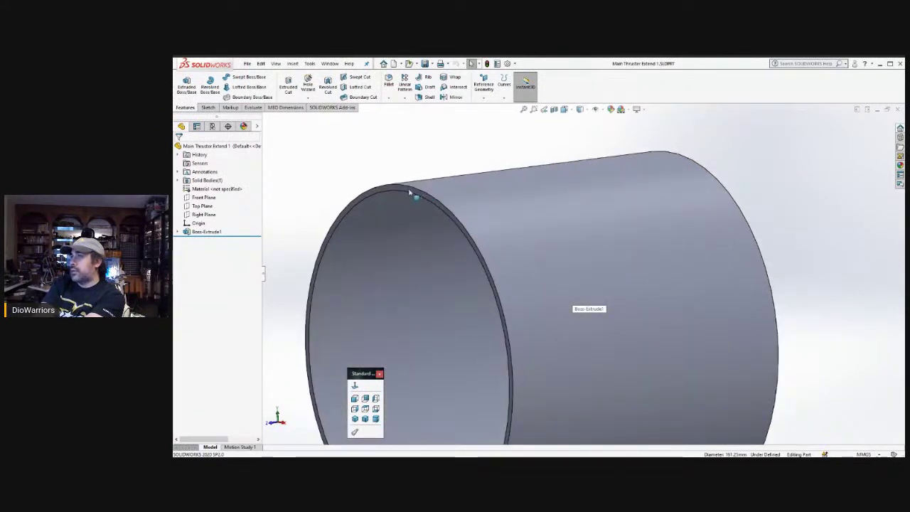
{"action": "left_click", "coordinate": [409, 192]}
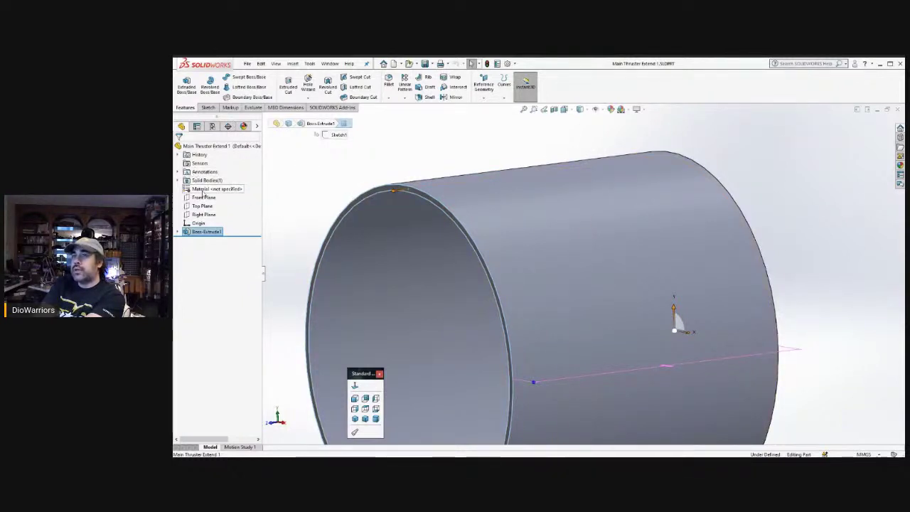
{"action": "left_click", "coordinate": [203, 214]}
{"action": "left_click", "coordinate": [354, 386]}
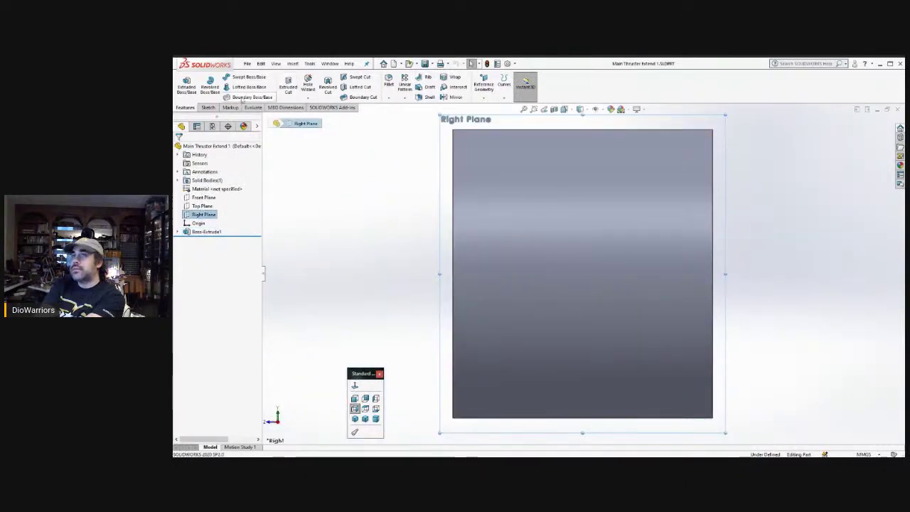
{"action": "left_click", "coordinate": [215, 110]}
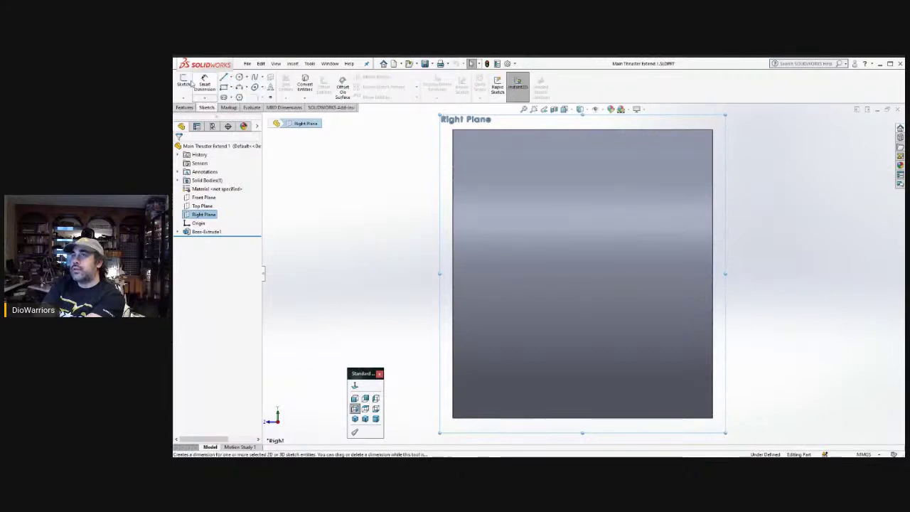
{"action": "left_click", "coordinate": [183, 83]}
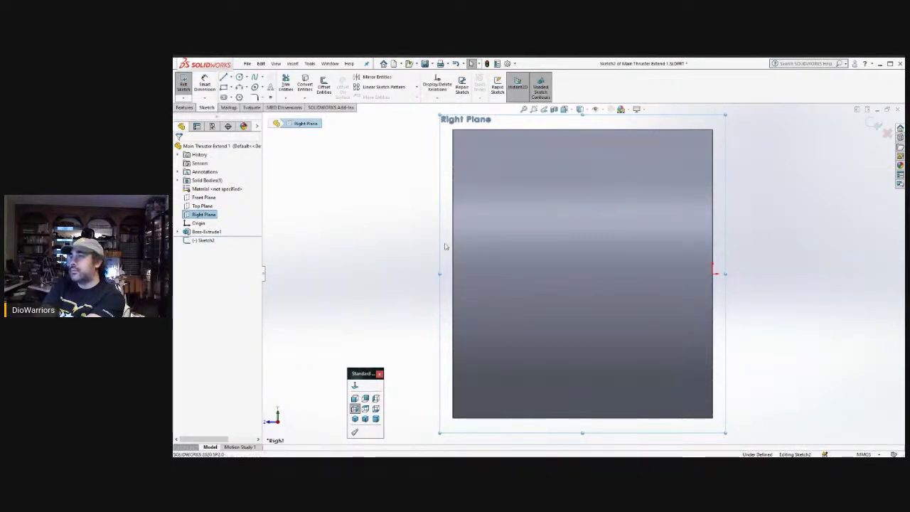
- Draw a 125 mm horizontal construction line from the middle of the tube end opposite the origin toward the origin, and exit the sketch
{"action": "key", "text": "l"}
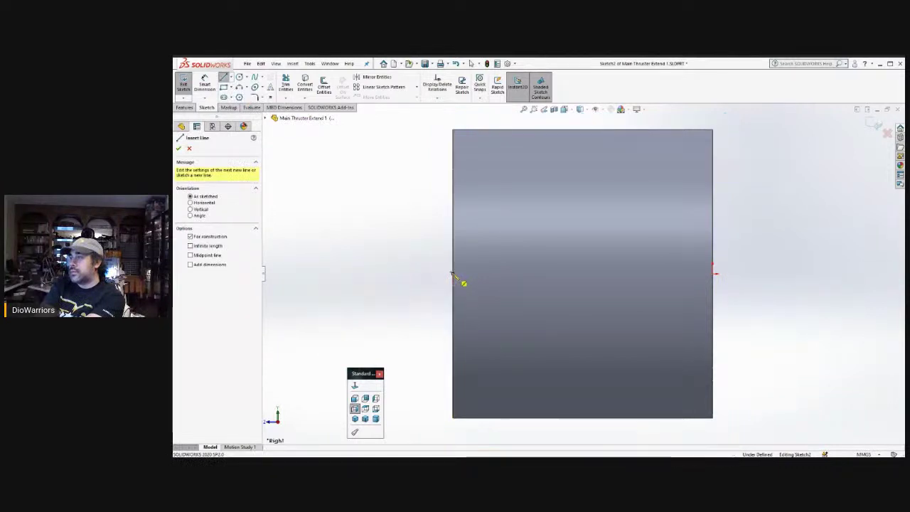
{"action": "left_click", "coordinate": [452, 274]}
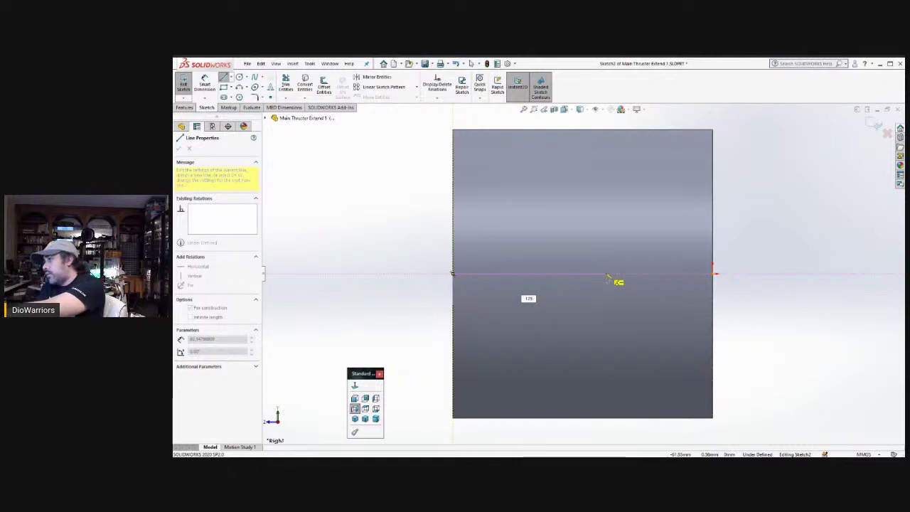
{"action": "key", "text": "Return"}
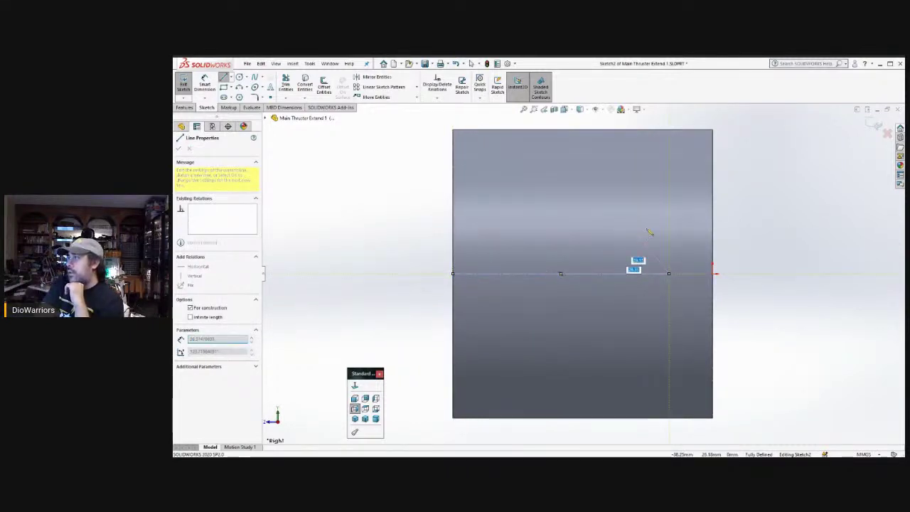
{"action": "key", "text": "Escape"}
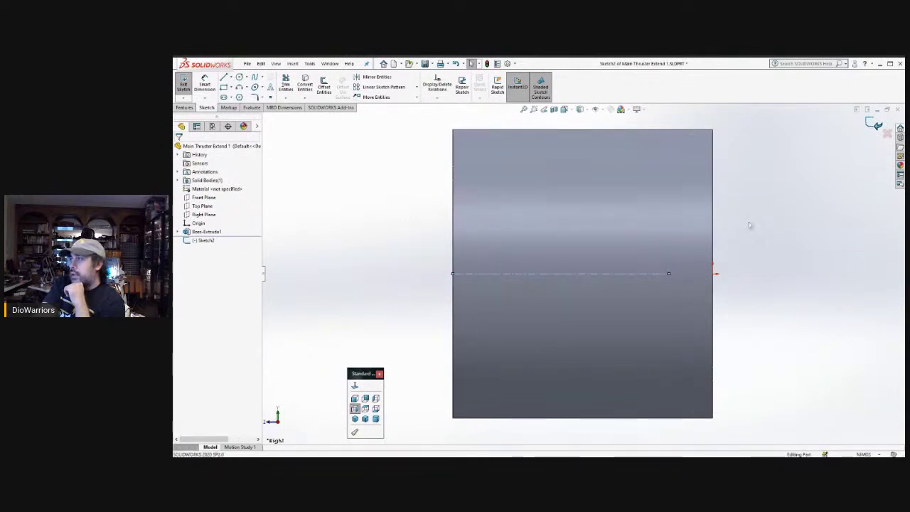
{"action": "key", "text": "ctrl+b"}
{"action": "key", "text": "ctrl+7"}
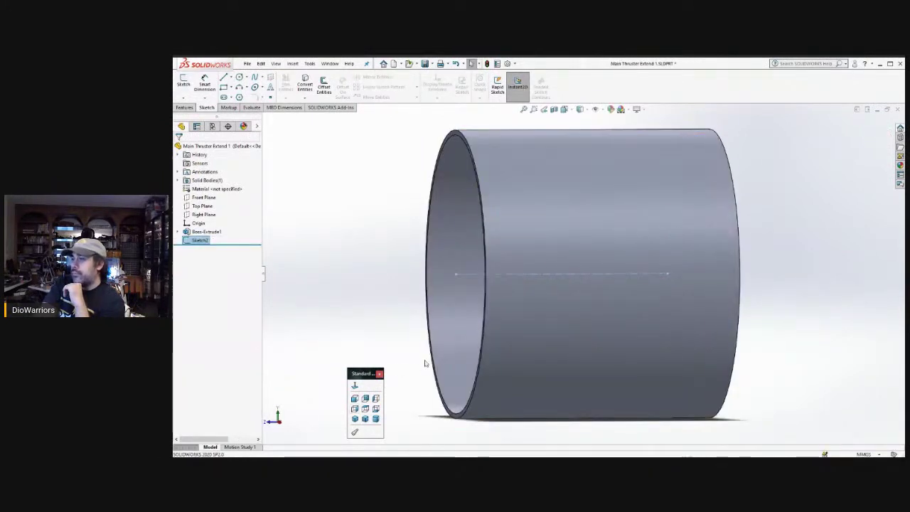
- Start another sketch on the Right Plane and draw a vertical construction line from the 125 mm line's inner end to the tube's upper edge
{"action": "left_click", "coordinate": [356, 419]}
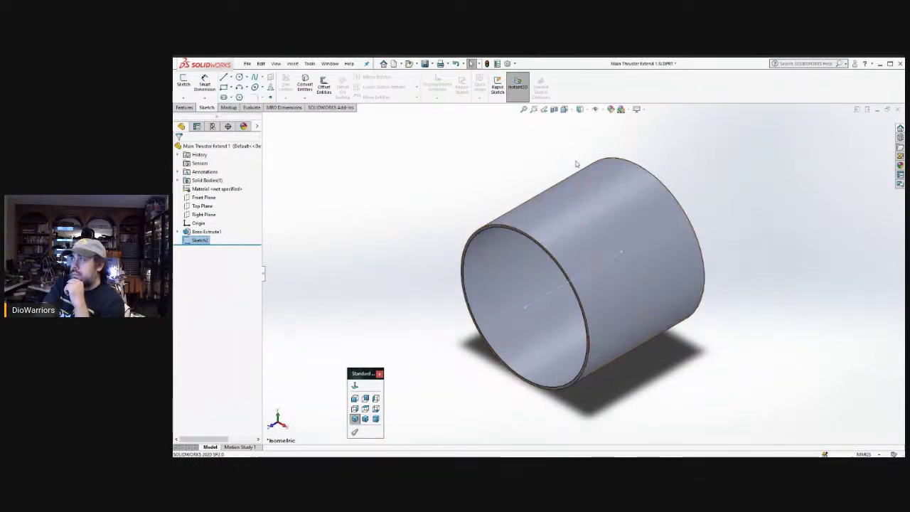
{"action": "left_click", "coordinate": [198, 215]}
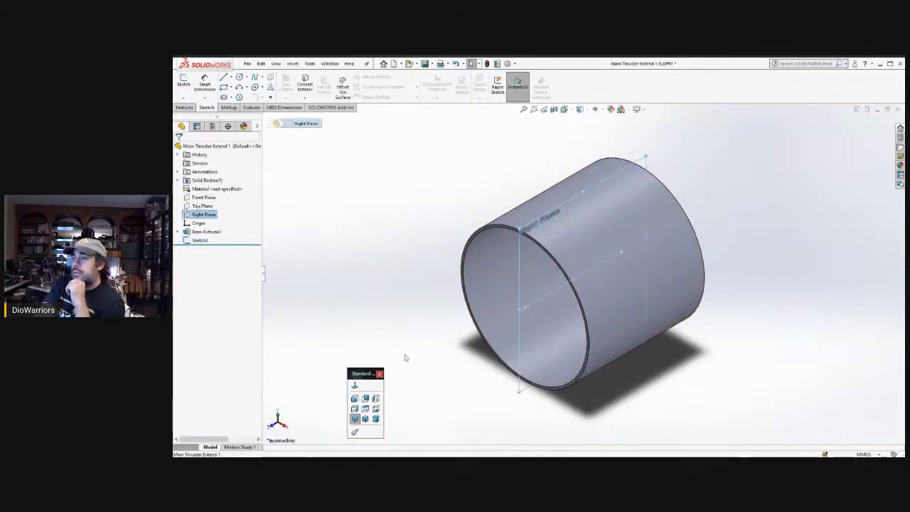
{"action": "left_click", "coordinate": [355, 386]}
{"action": "scroll", "coordinate": [646, 192], "scroll_direction": "down", "scroll_amount": 3}
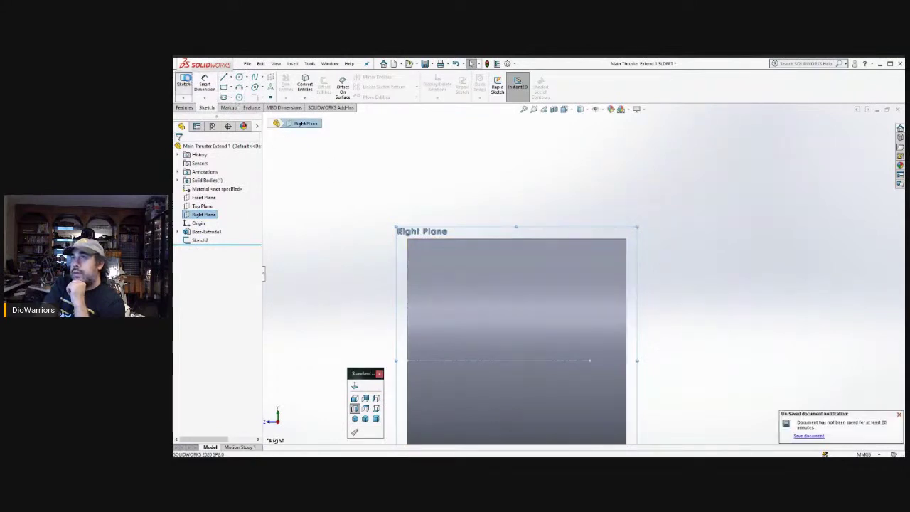
{"action": "left_click", "coordinate": [184, 83]}
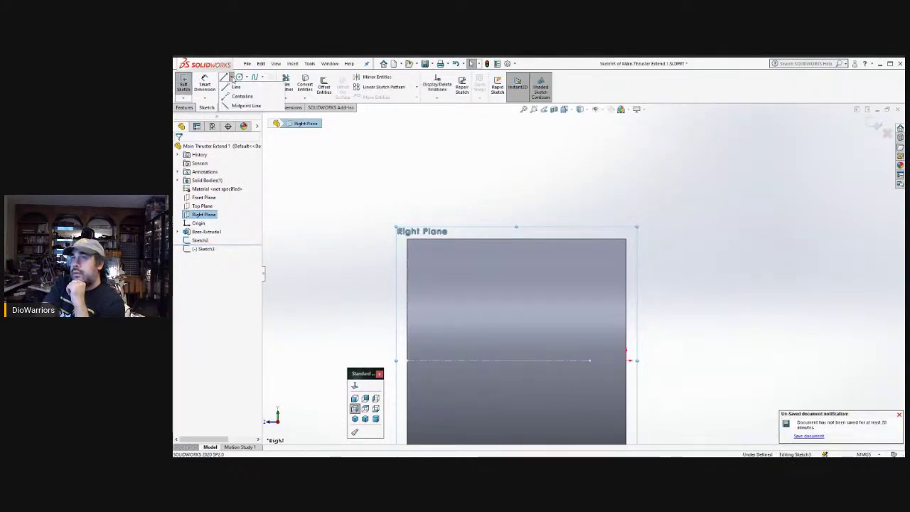
{"action": "key", "text": "l"}
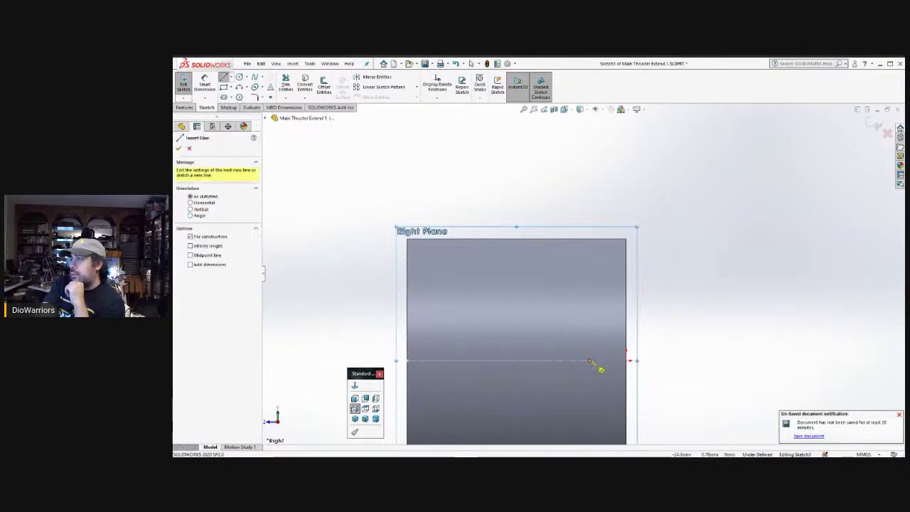
{"action": "left_click", "coordinate": [590, 361]}
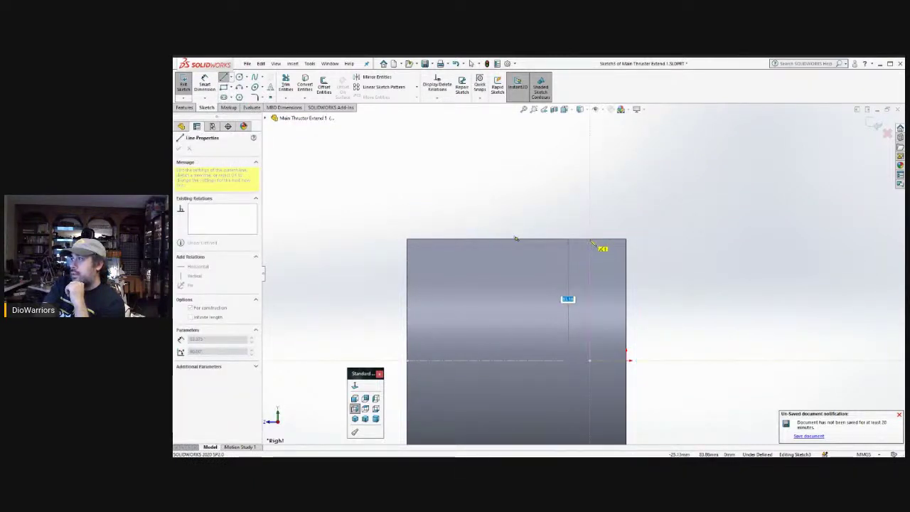
{"action": "left_click", "coordinate": [590, 241]}
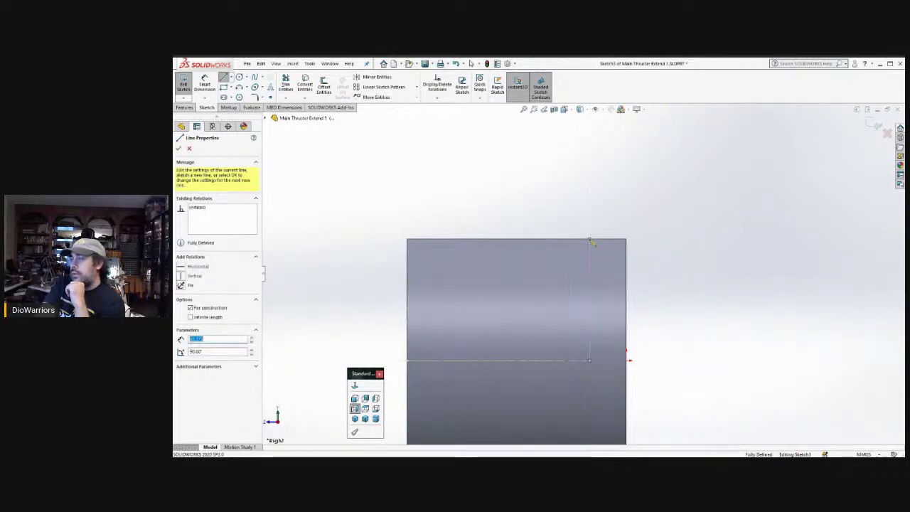
- Draw a vertical line about 4.5 mm long outward from the tube's upper edge and change it from construction to regular geometry
{"action": "scroll", "coordinate": [590, 241], "scroll_direction": "down", "scroll_amount": 3}
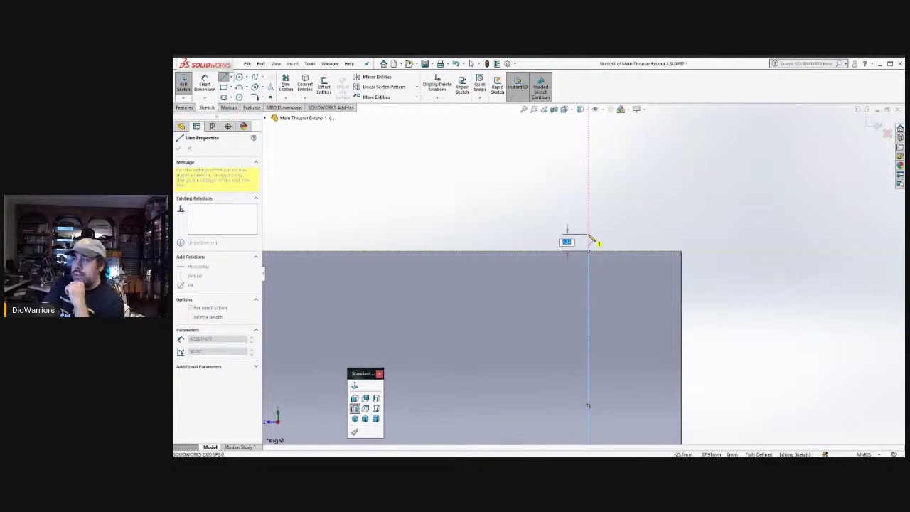
{"action": "key", "text": "Escape"}
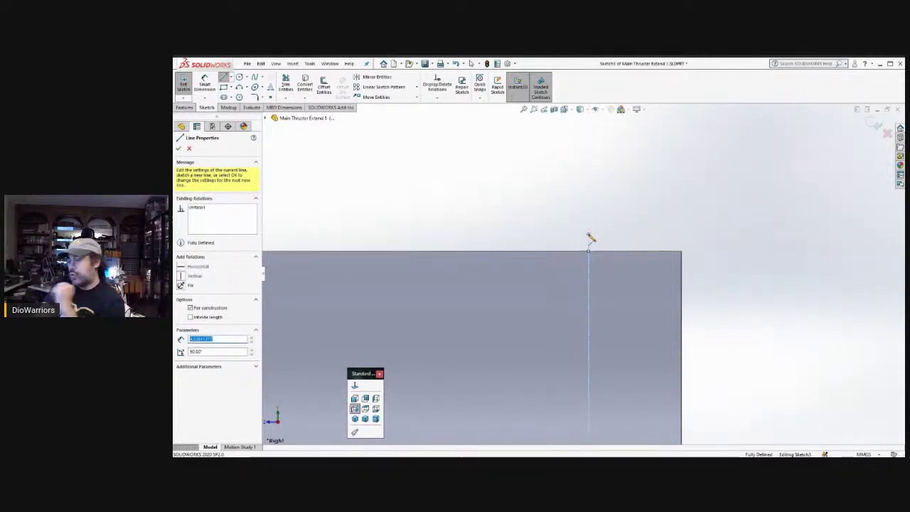
{"action": "key", "text": "Escape"}
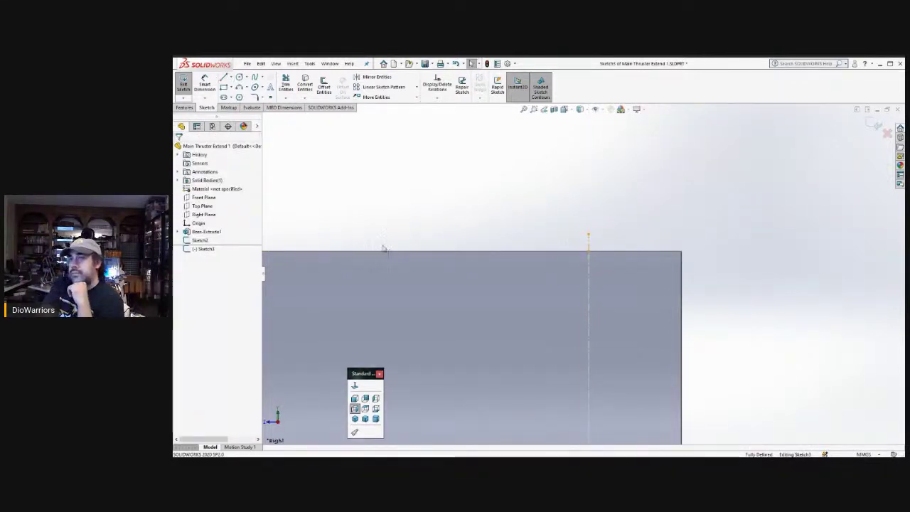
{"action": "left_click", "coordinate": [589, 246]}
{"action": "left_click", "coordinate": [190, 272]}
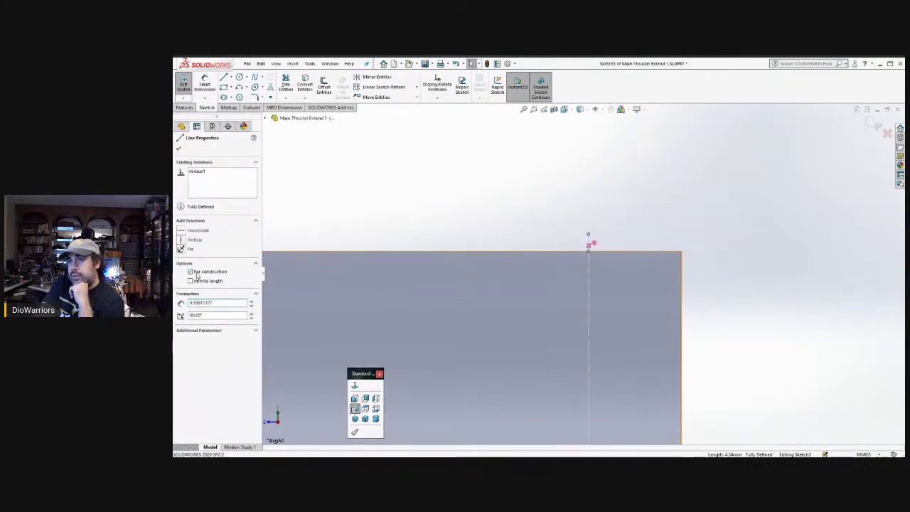
{"action": "scroll", "coordinate": [598, 235], "scroll_direction": "down", "scroll_amount": 4}
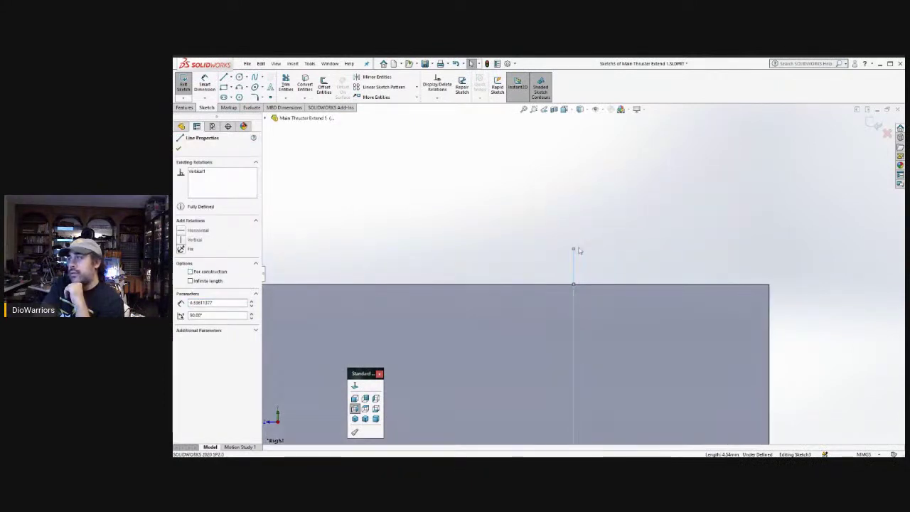
- Set the length of the vertical line standing outward from the tube's upper edge to 2 mm
{"action": "left_click", "coordinate": [574, 267]}
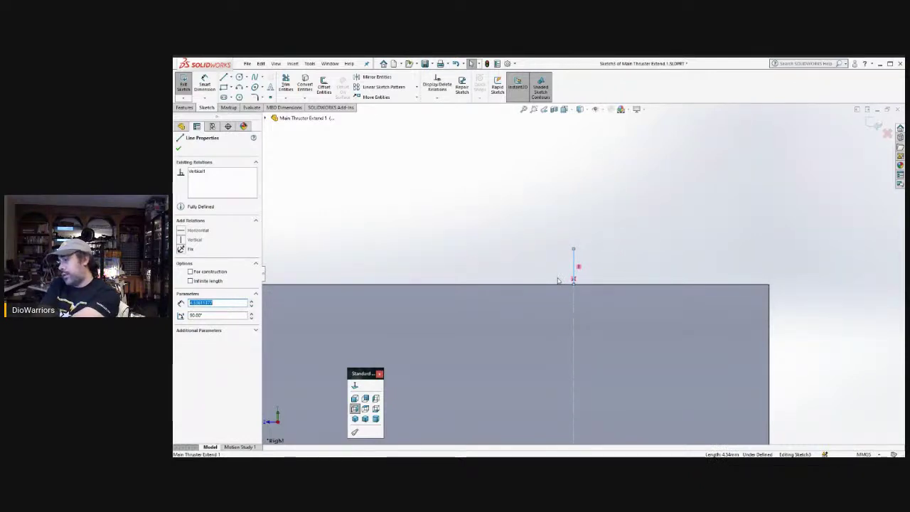
{"action": "type", "text": "2"}
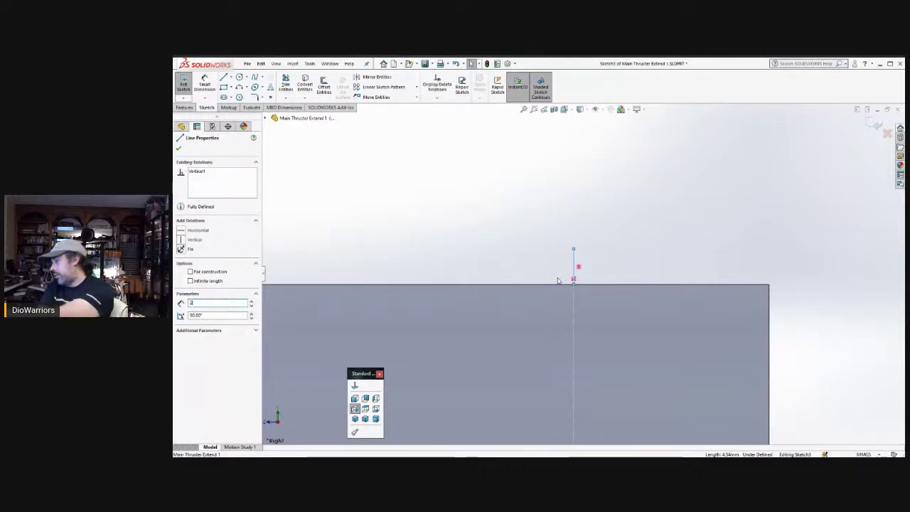
{"action": "key", "text": "Return"}
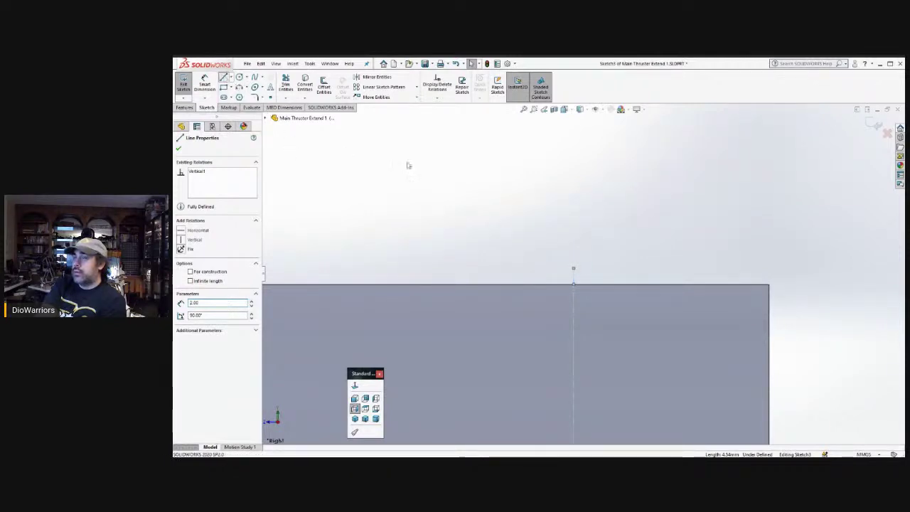
- Close a 4 mm wide rectangle from the 2 mm line, extending toward the 125 mm line's outer end and 1 mm below the tube's edge
{"action": "left_click", "coordinate": [573, 271]}
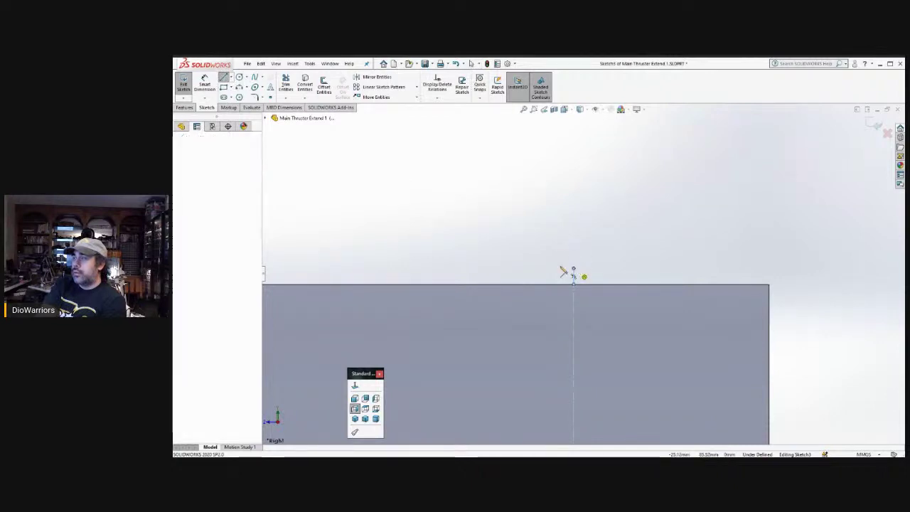
{"action": "left_click", "coordinate": [574, 273]}
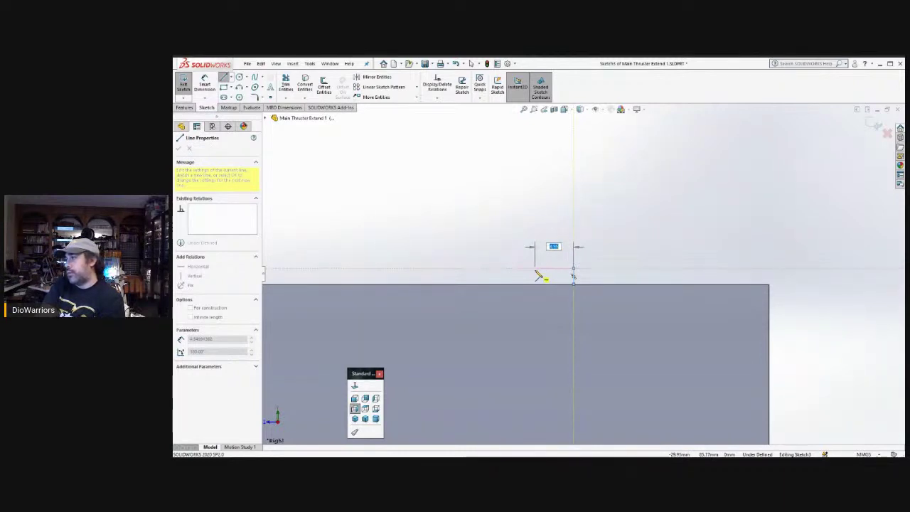
{"action": "type", "text": "4"}
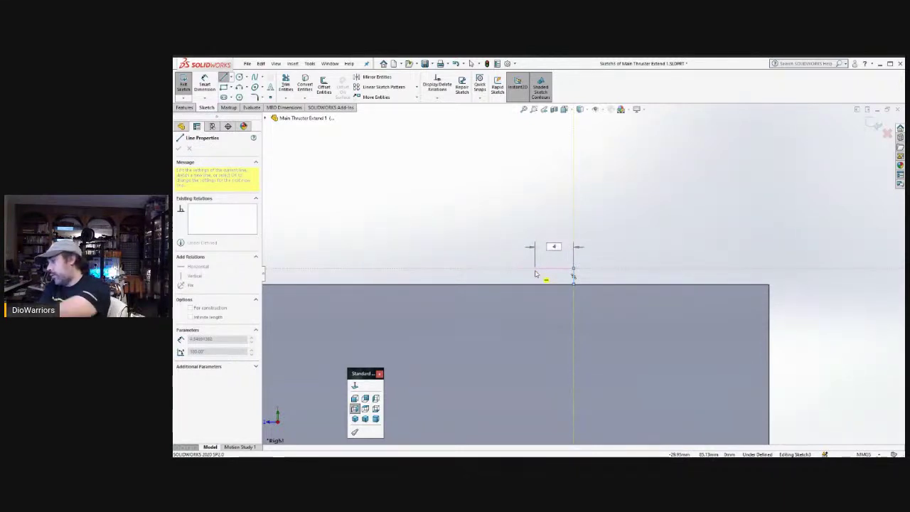
{"action": "key", "text": "Return"}
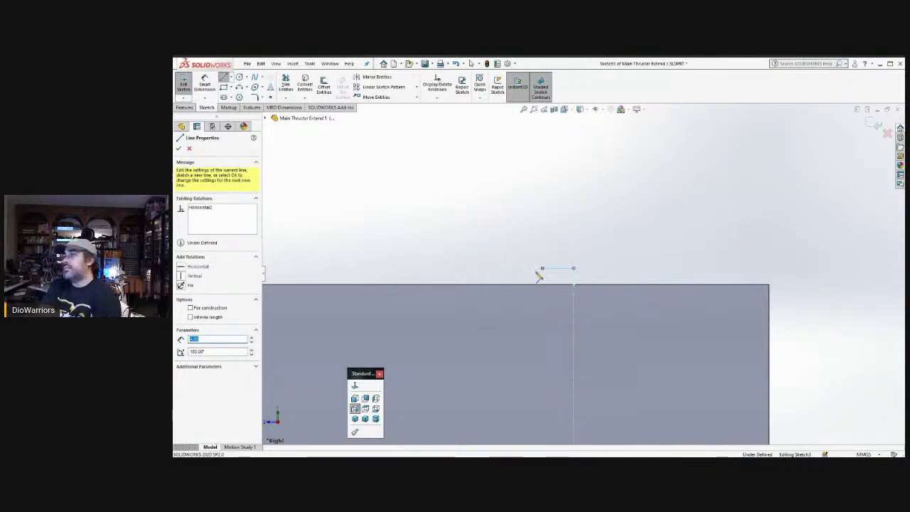
{"action": "type", "text": "3"}
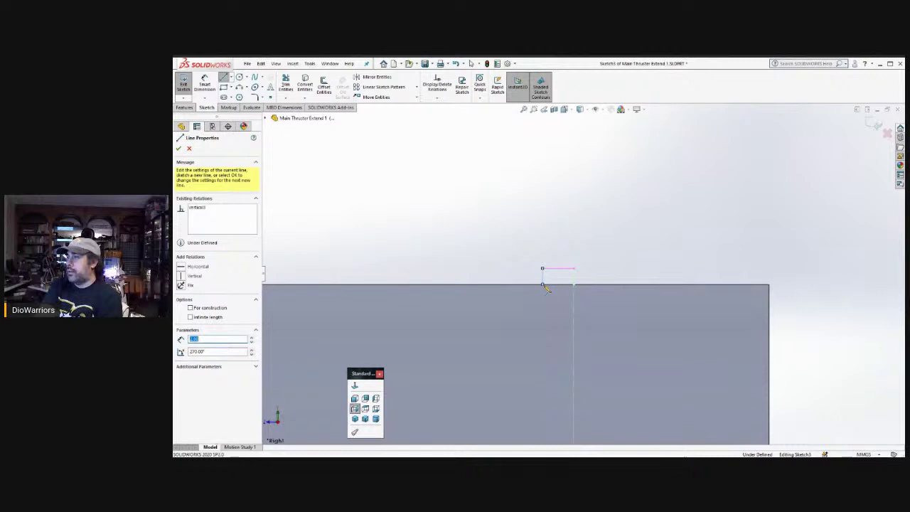
{"action": "key", "text": "Return"}
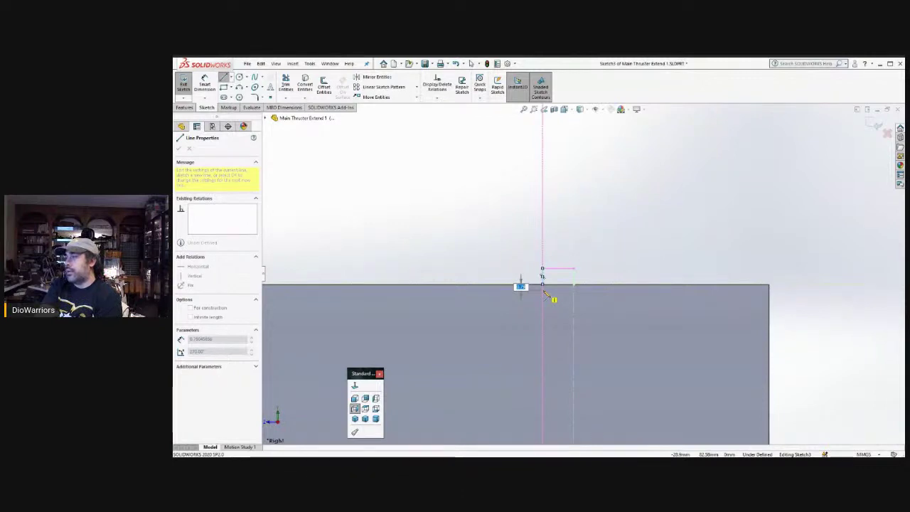
{"action": "type", "text": "1"}
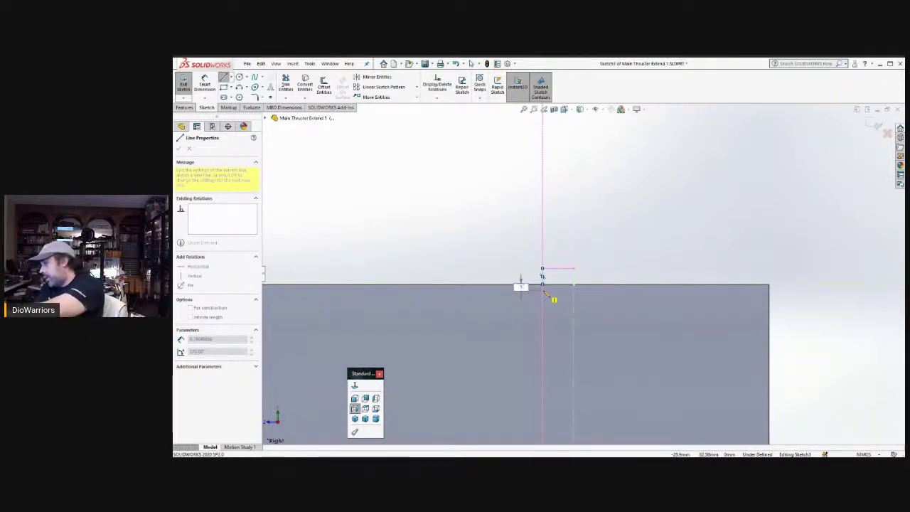
{"action": "key", "text": "Return"}
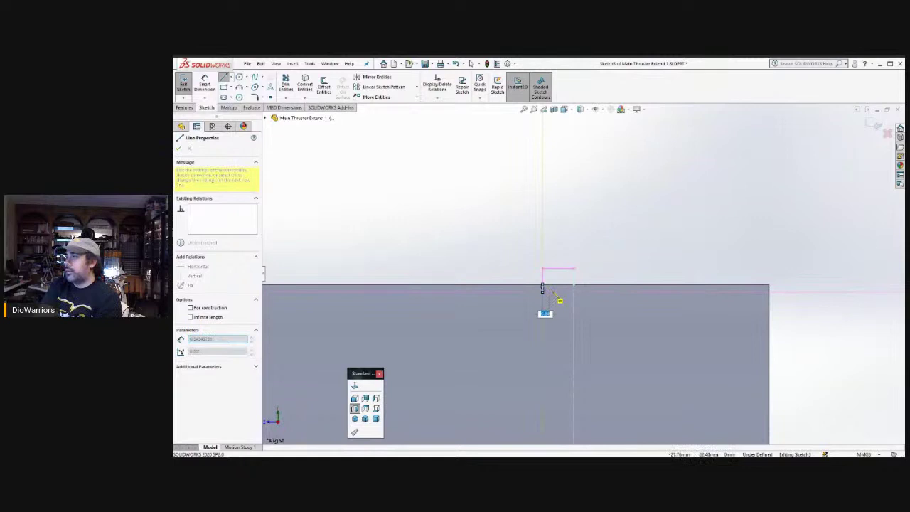
{"action": "left_click", "coordinate": [575, 292]}
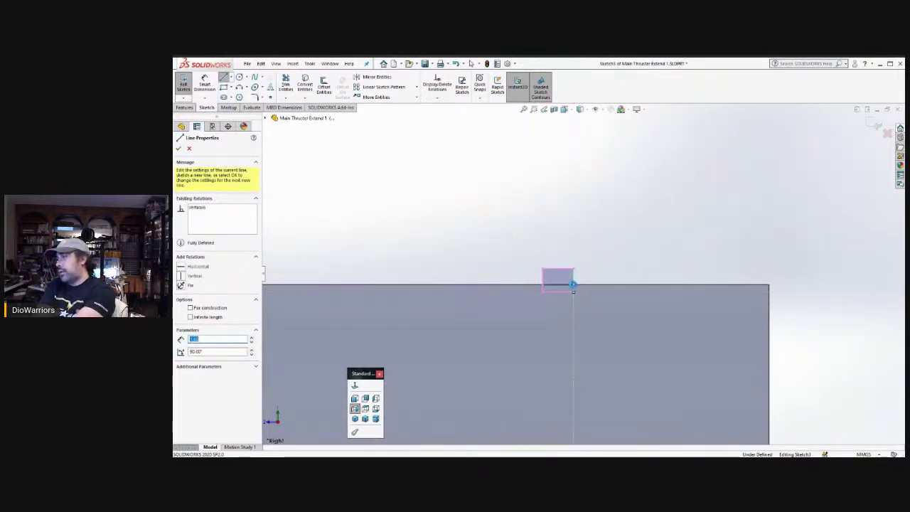
{"action": "key", "text": "Escape"}
- Draw a horizontal construction line about 43 mm long from the origin outward, away from the tube
{"action": "scroll", "coordinate": [565, 258], "scroll_direction": "up", "scroll_amount": 3}
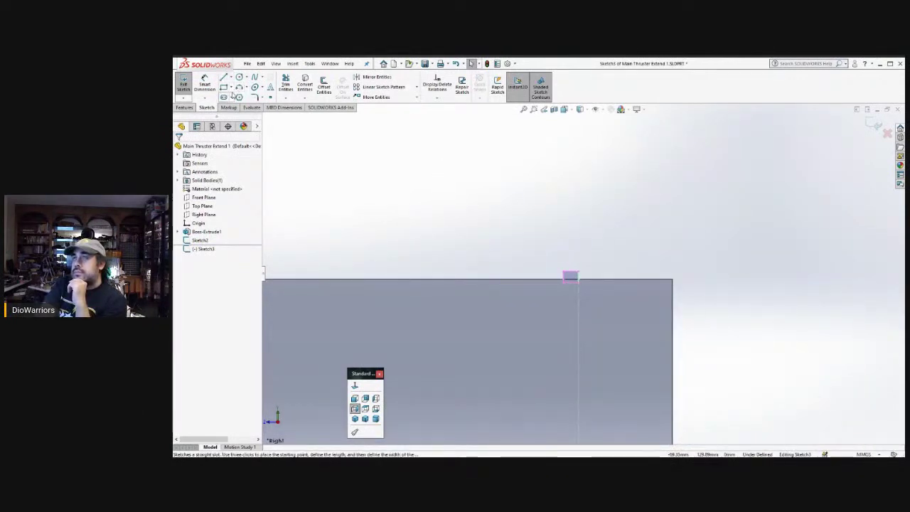
{"action": "key", "text": "Left"}
{"action": "key", "text": "Left"}
{"action": "key", "text": "Left"}
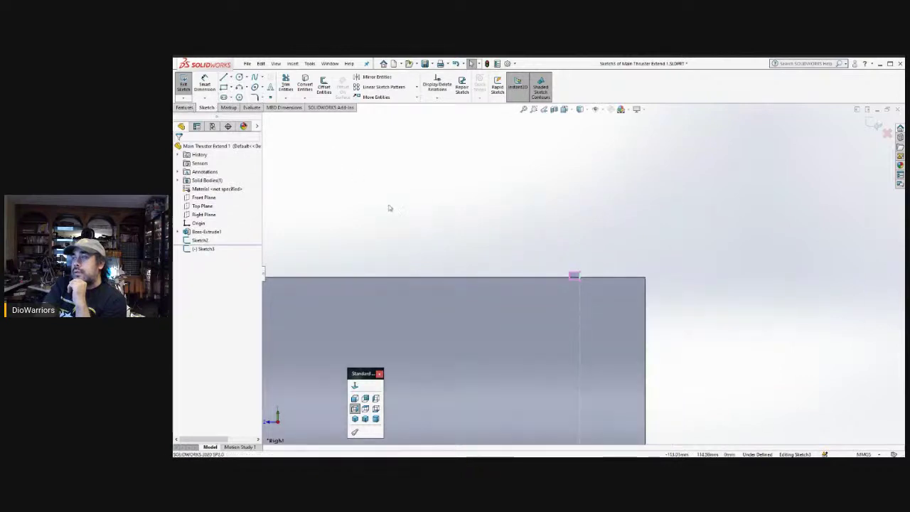
{"action": "scroll", "coordinate": [515, 241], "scroll_direction": "down", "scroll_amount": 2}
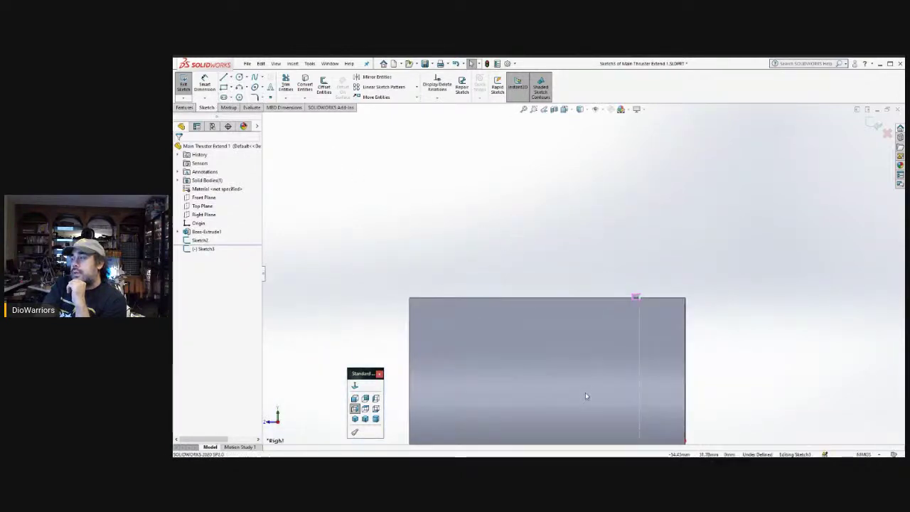
{"action": "scroll", "coordinate": [586, 394], "scroll_direction": "up", "scroll_amount": 3}
{"action": "scroll", "coordinate": [586, 374], "scroll_direction": "down", "scroll_amount": 2}
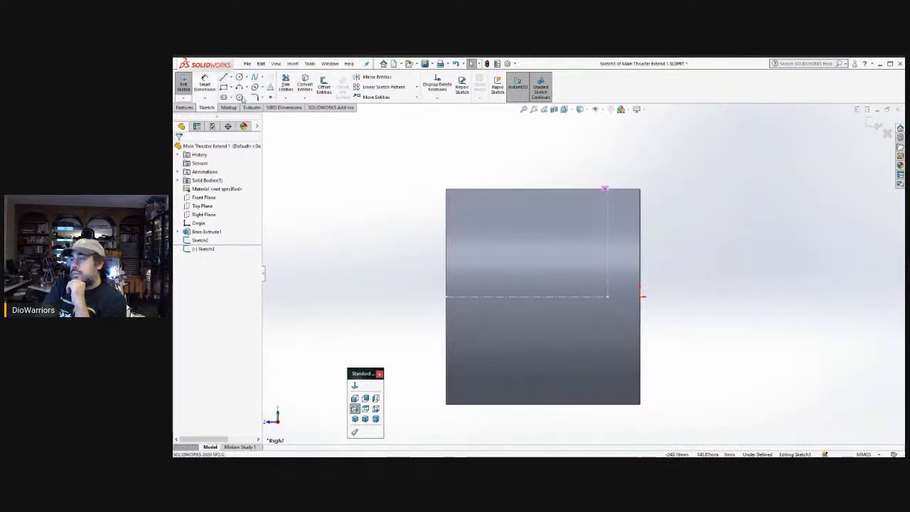
{"action": "key", "text": "l"}
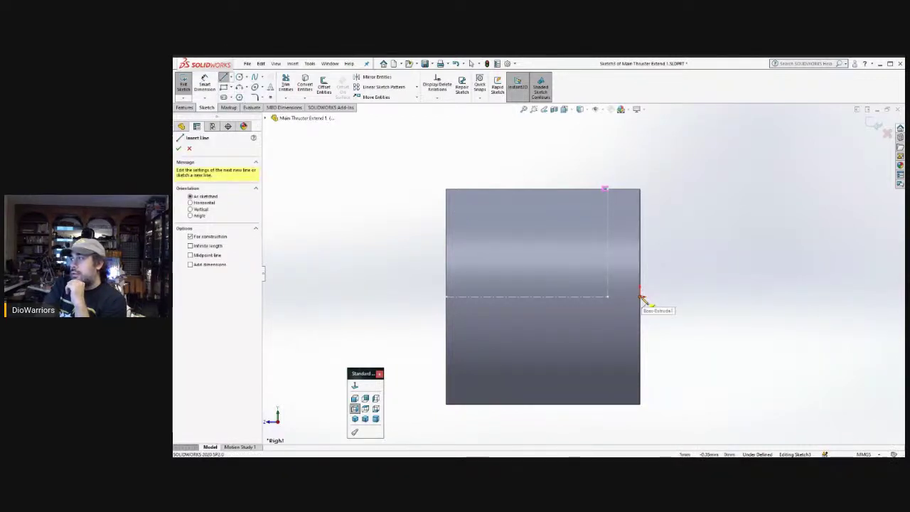
{"action": "double_click", "coordinate": [696, 299]}
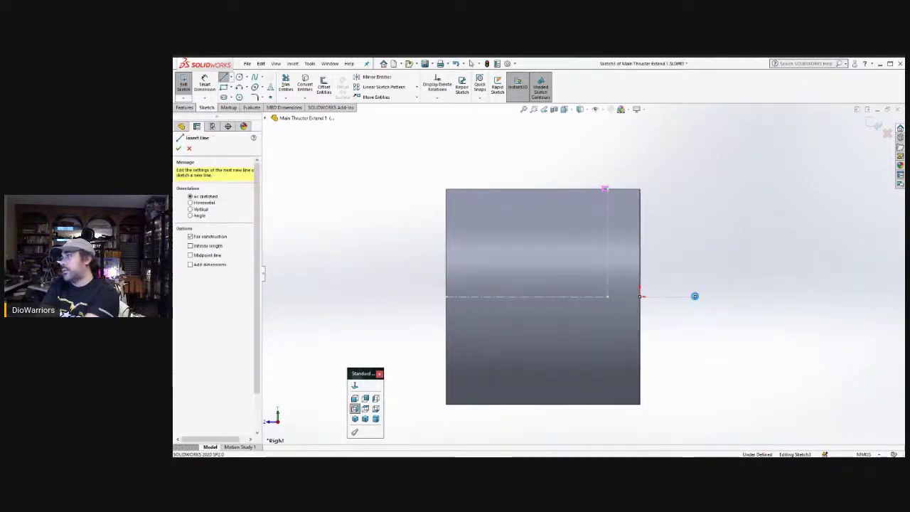
{"action": "key", "text": "Escape"}
- Revolve the small rectangle 360° about the construction line at the origin, merging the result with the tube
{"action": "left_click_drag", "start_coordinate": [577, 159], "coordinate": [659, 208]}
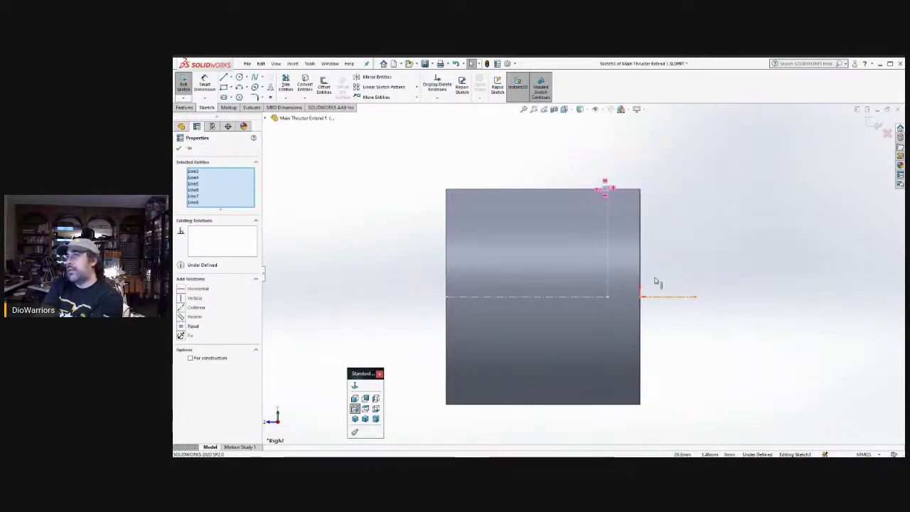
{"action": "left_click", "coordinate": [185, 108]}
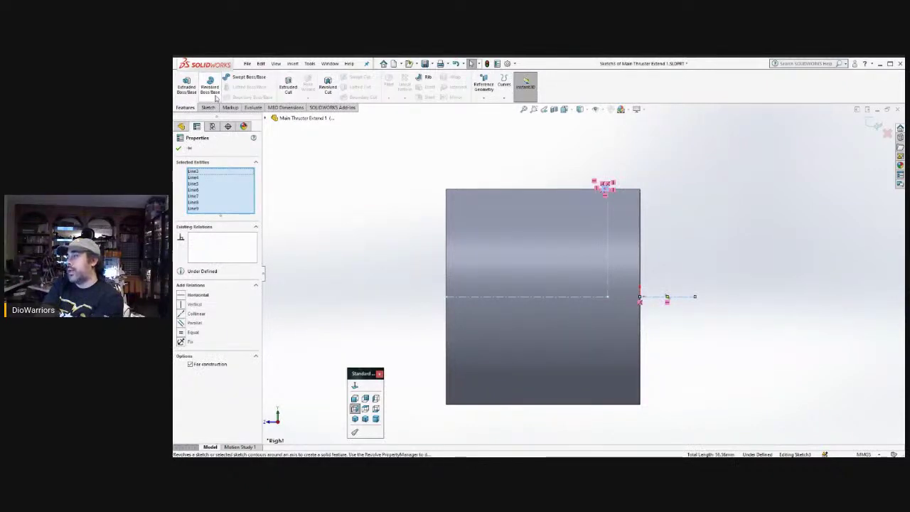
{"action": "left_click", "coordinate": [216, 98]}
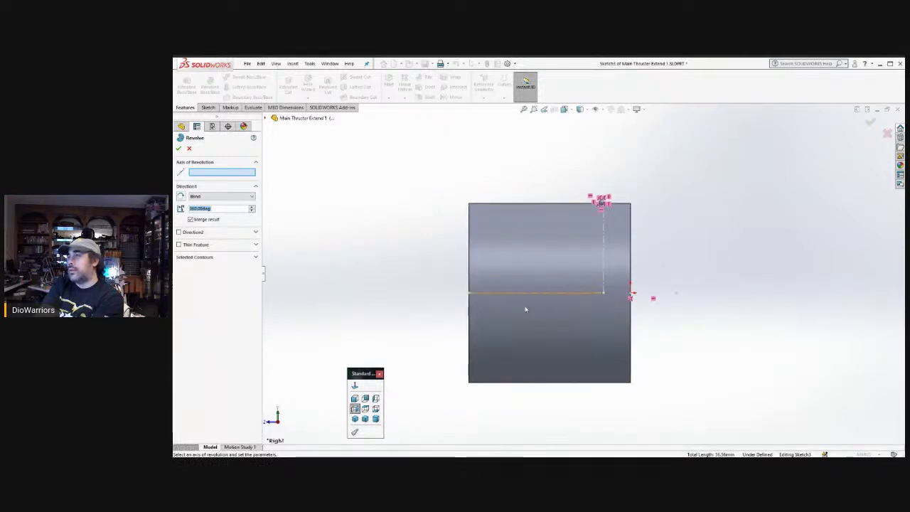
{"action": "left_click", "coordinate": [652, 299]}
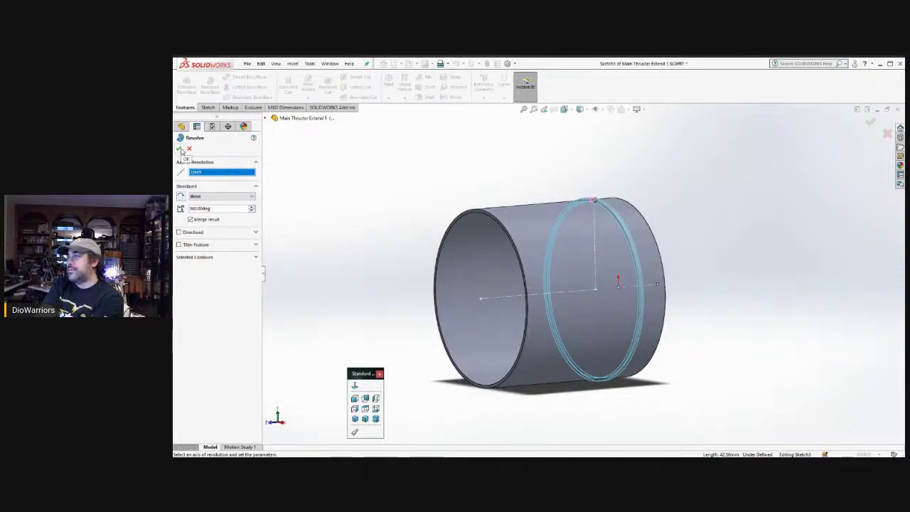
{"action": "left_click", "coordinate": [180, 148]}
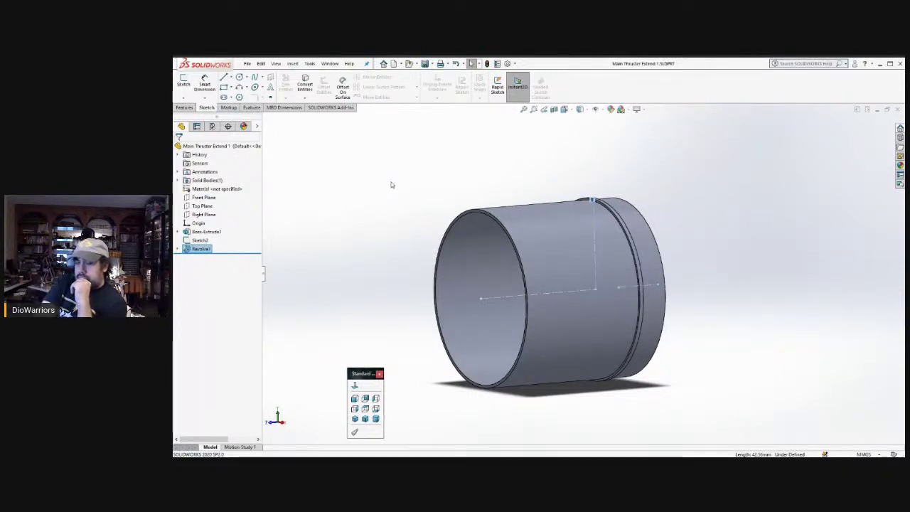
- Switch to the Thruster Box 1 assembly, slide the extension tube slightly outward along the thruster ring, and inspect the joint between them
{"action": "key", "text": "ctrl+Tab"}
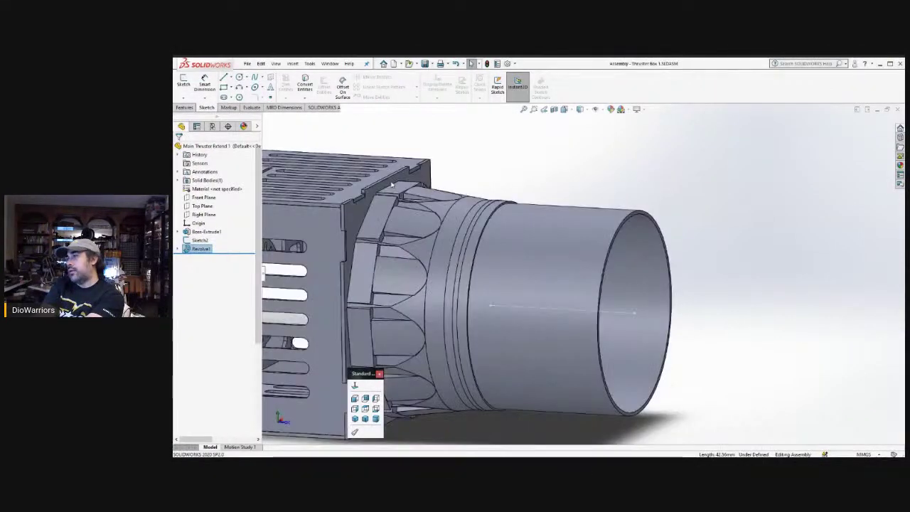
{"action": "key", "text": "ctrl+Tab"}
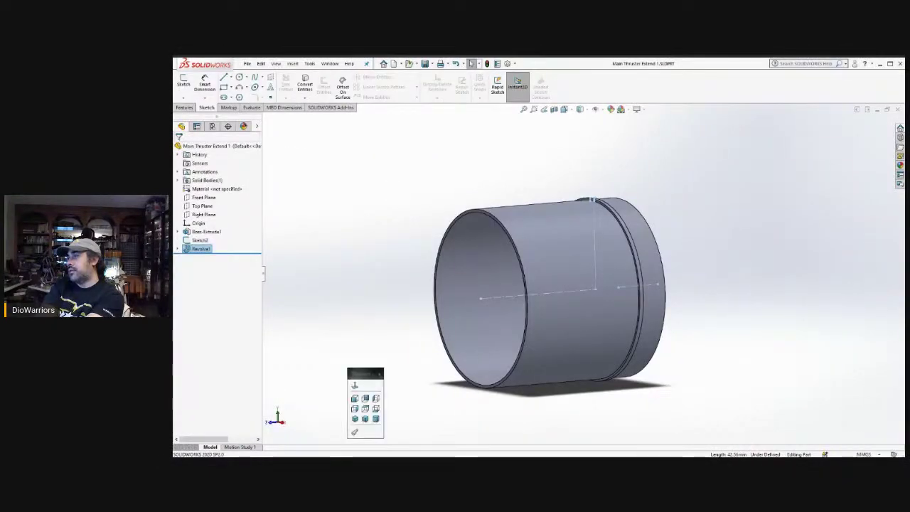
{"action": "key", "text": "ctrl+Tab"}
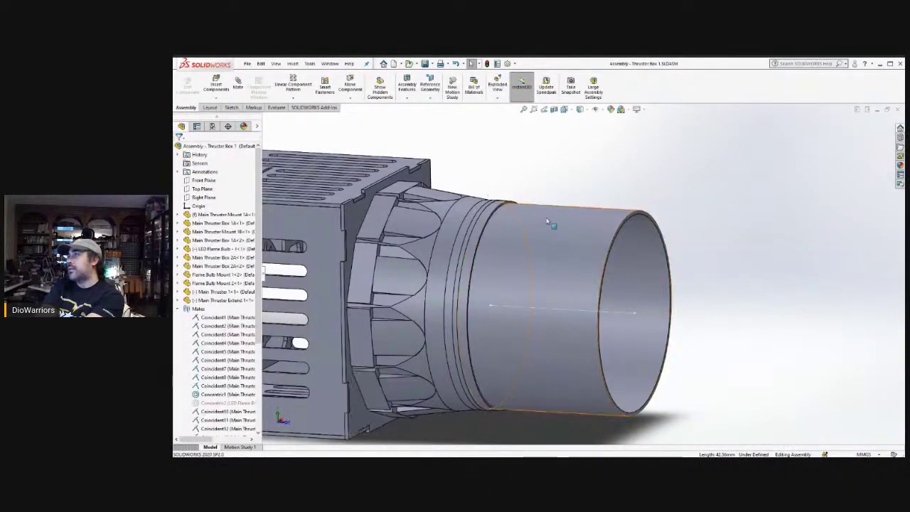
{"action": "scroll", "coordinate": [539, 284], "scroll_direction": "down", "scroll_amount": 3}
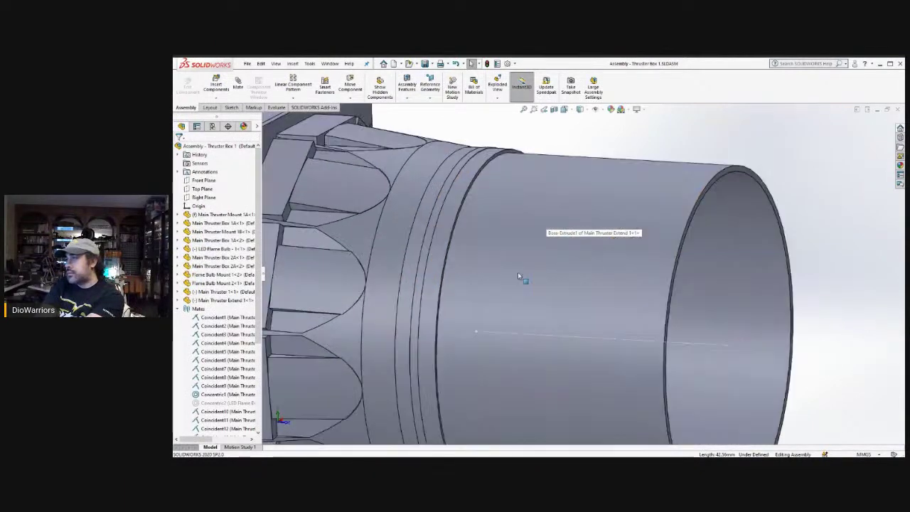
{"action": "scroll", "coordinate": [518, 276], "scroll_direction": "up", "scroll_amount": 3}
{"action": "scroll", "coordinate": [533, 281], "scroll_direction": "down", "scroll_amount": 2}
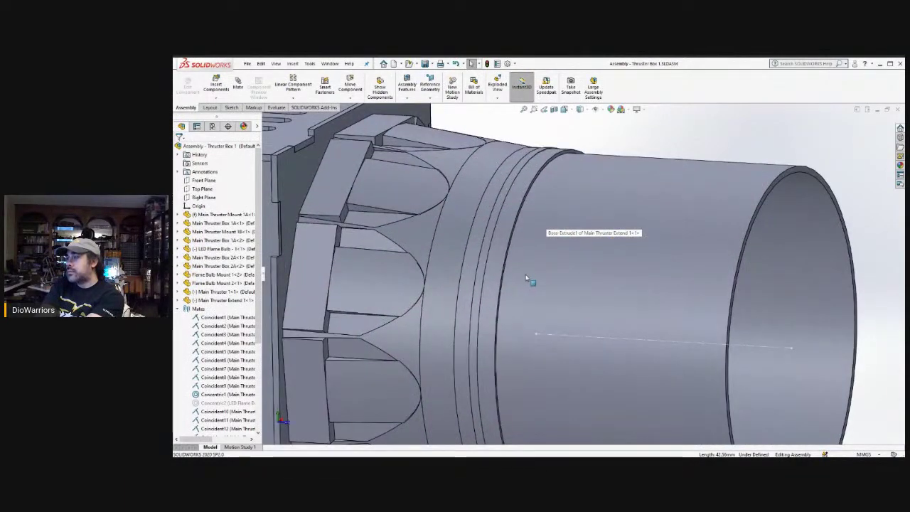
{"action": "scroll", "coordinate": [550, 286], "scroll_direction": "up", "scroll_amount": 2}
{"action": "mouse_move", "coordinate": [551, 286]}
{"action": "middle_mouse_down"}
{"action": "mouse_move", "coordinate": [554, 274]}
{"action": "mouse_move", "coordinate": [569, 279]}
{"action": "mouse_move", "coordinate": [562, 271]}
{"action": "middle_mouse_up"}
{"action": "left_click_drag", "start_coordinate": [620, 275], "coordinate": [644, 274]}
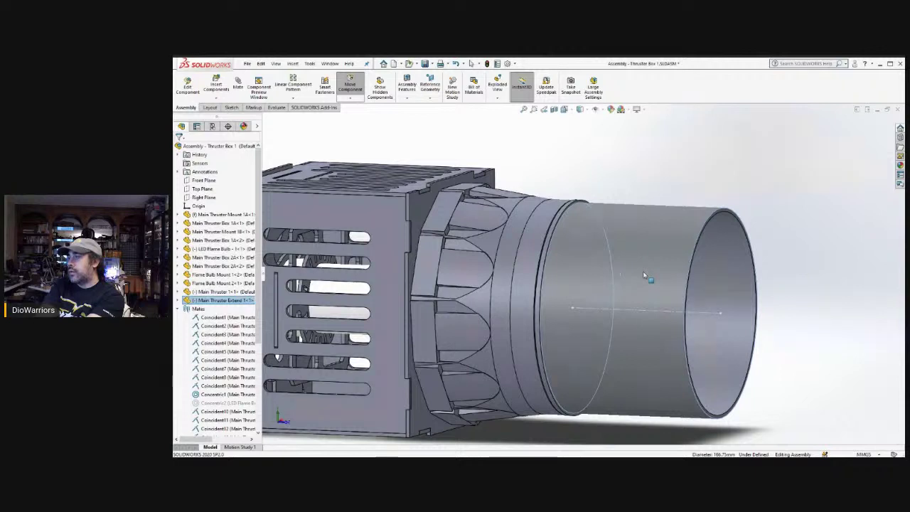
{"action": "key", "text": "Escape"}
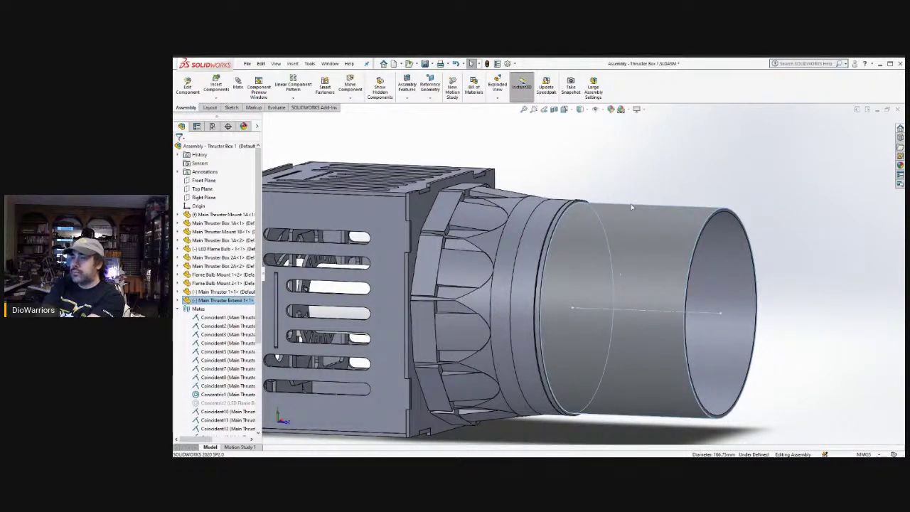
{"action": "scroll", "coordinate": [624, 251], "scroll_direction": "up", "scroll_amount": 5}
{"action": "key", "text": "Left"}
{"action": "key", "text": "Left"}
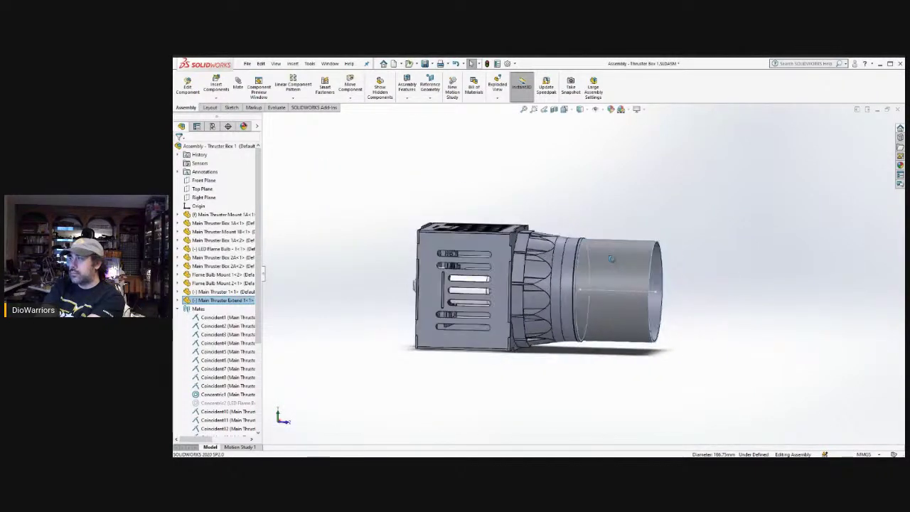
{"action": "middle_click_drag", "start_coordinate": [624, 255], "coordinate": [593, 279]}
{"action": "scroll", "coordinate": [644, 272], "scroll_direction": "down", "scroll_amount": 4}
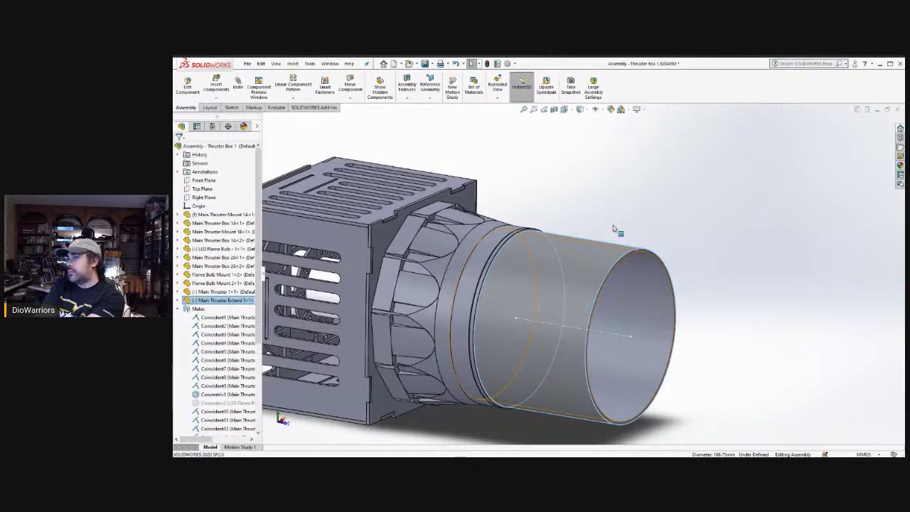
- Switch to the Main Thruster 1 part and inspect the sketch behind the cut on its flat outer faces, leaving it unchanged
{"action": "key", "text": "ctrl+Tab"}
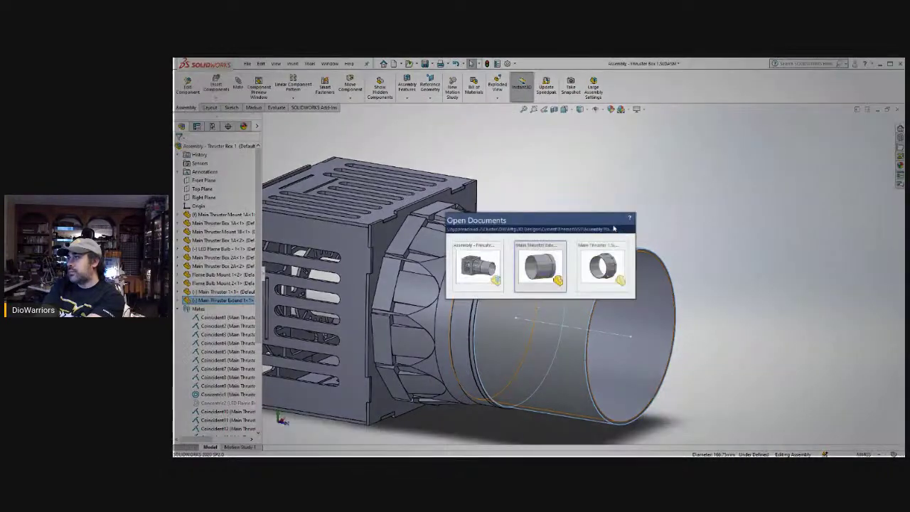
{"action": "key", "text": "ctrl+Tab"}
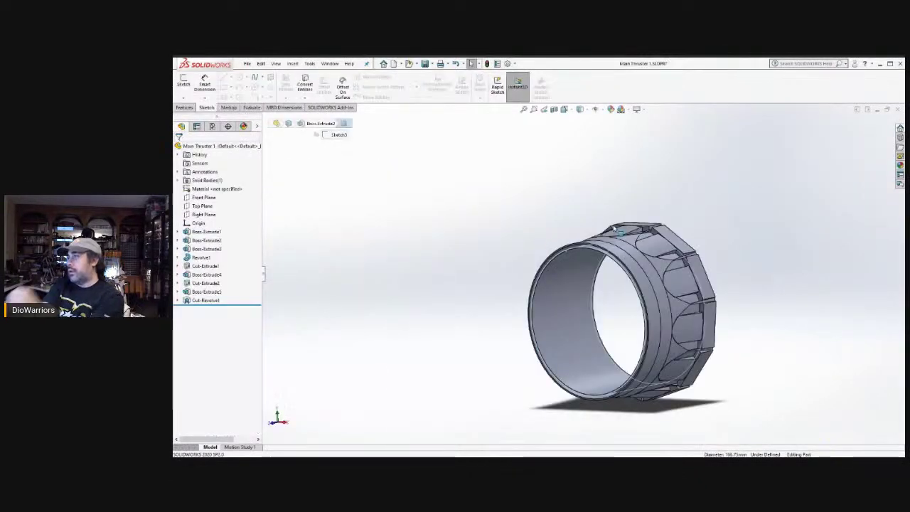
{"action": "scroll", "coordinate": [613, 228], "scroll_direction": "down", "scroll_amount": 4}
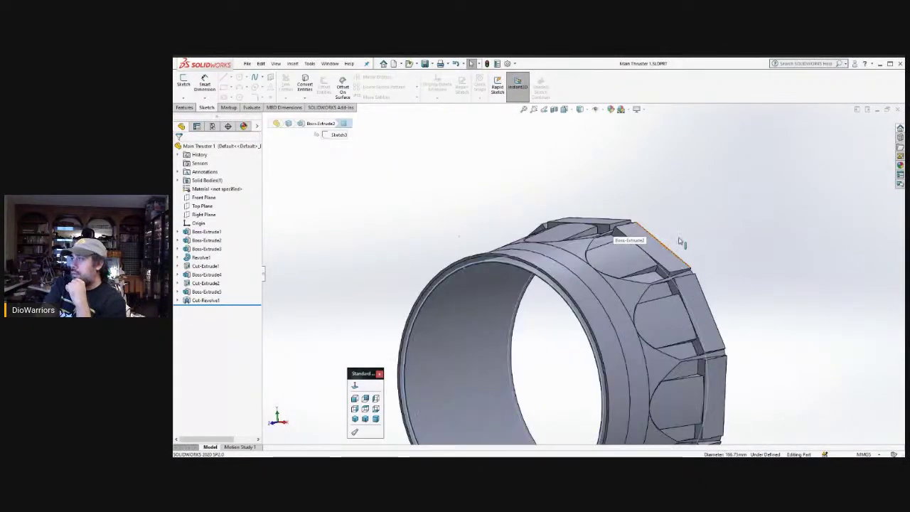
{"action": "scroll", "coordinate": [592, 231], "scroll_direction": "up", "scroll_amount": 1}
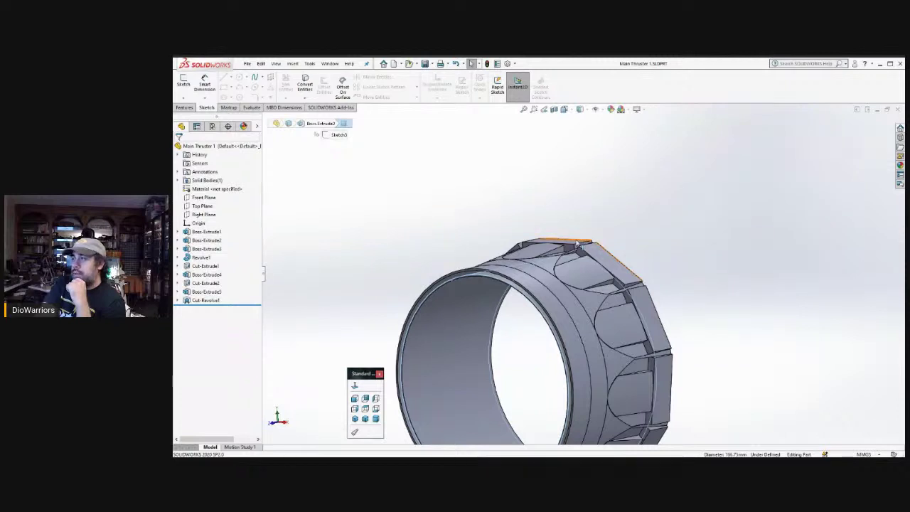
{"action": "left_click", "coordinate": [577, 245]}
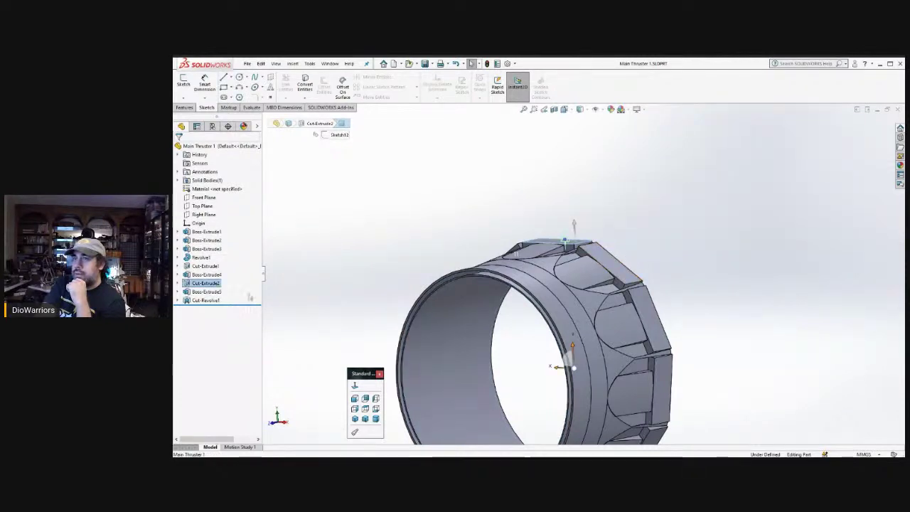
{"action": "right_click", "coordinate": [208, 284]}
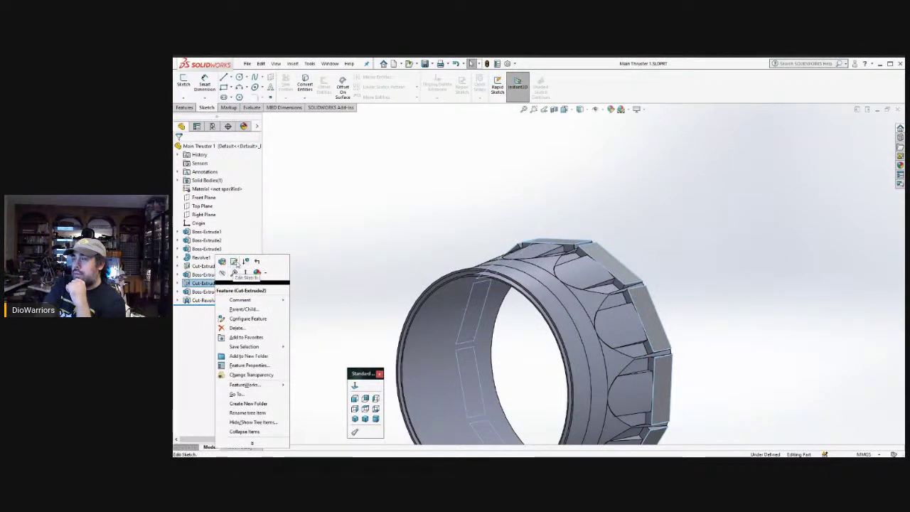
{"action": "left_click", "coordinate": [234, 262]}
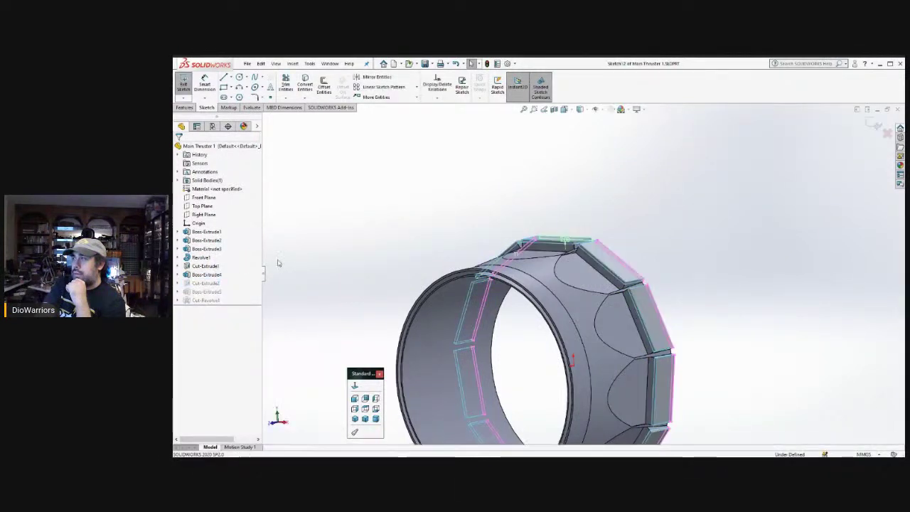
{"action": "left_click", "coordinate": [887, 133]}
- Measure the top flat's length on the ring's polygonal end face with a trial construction line, discard that sketch, and restore the isometric view
{"action": "middle_click_drag", "start_coordinate": [680, 228], "coordinate": [575, 240]}
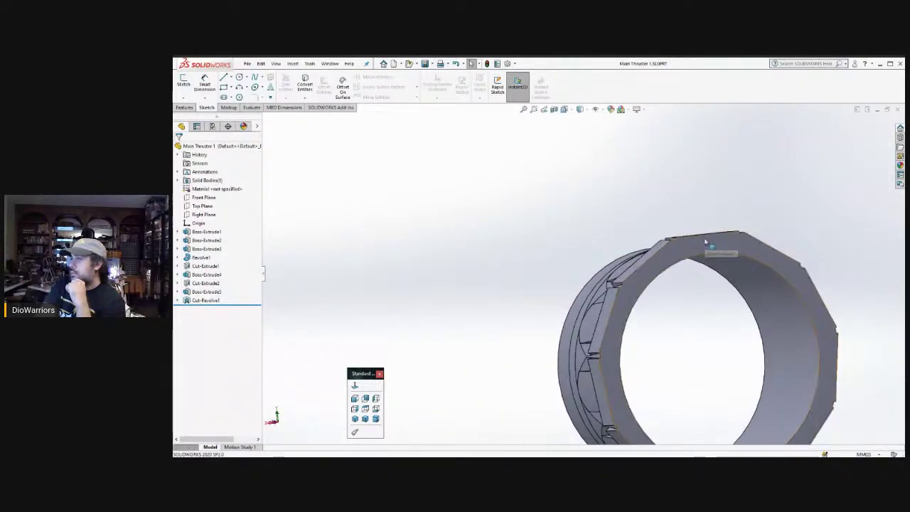
{"action": "left_click", "coordinate": [706, 243]}
{"action": "left_click", "coordinate": [365, 399]}
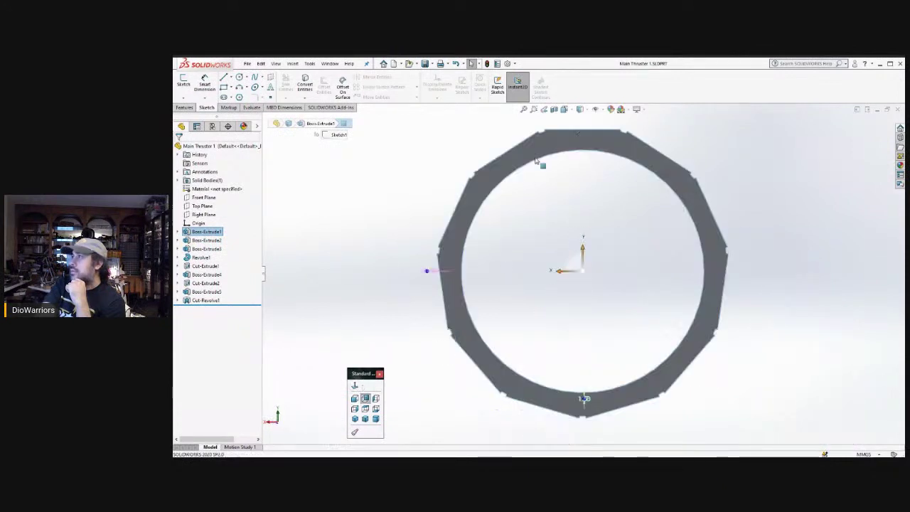
{"action": "scroll", "coordinate": [562, 157], "scroll_direction": "up", "scroll_amount": 2}
{"action": "scroll", "coordinate": [587, 152], "scroll_direction": "down", "scroll_amount": 5}
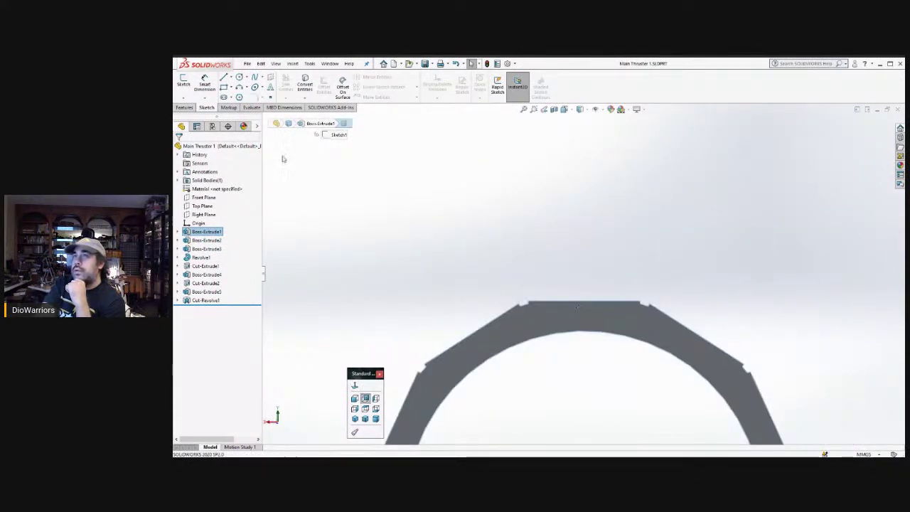
{"action": "left_click", "coordinate": [184, 84]}
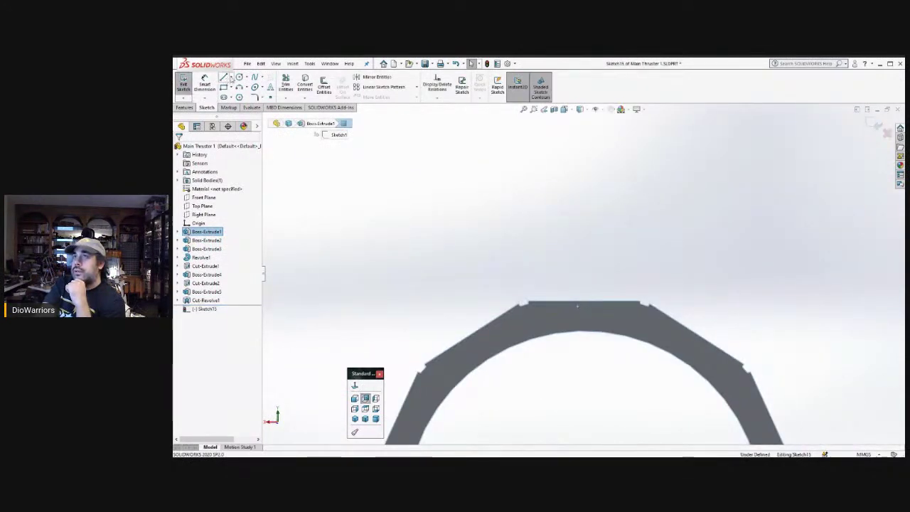
{"action": "left_click", "coordinate": [231, 78]}
{"action": "left_click", "coordinate": [242, 91]}
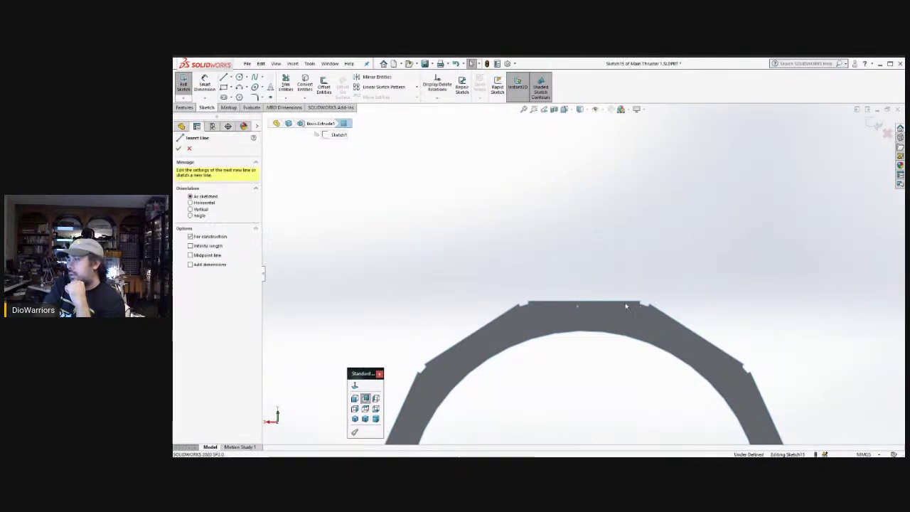
{"action": "scroll", "coordinate": [626, 306], "scroll_direction": "down", "scroll_amount": 3}
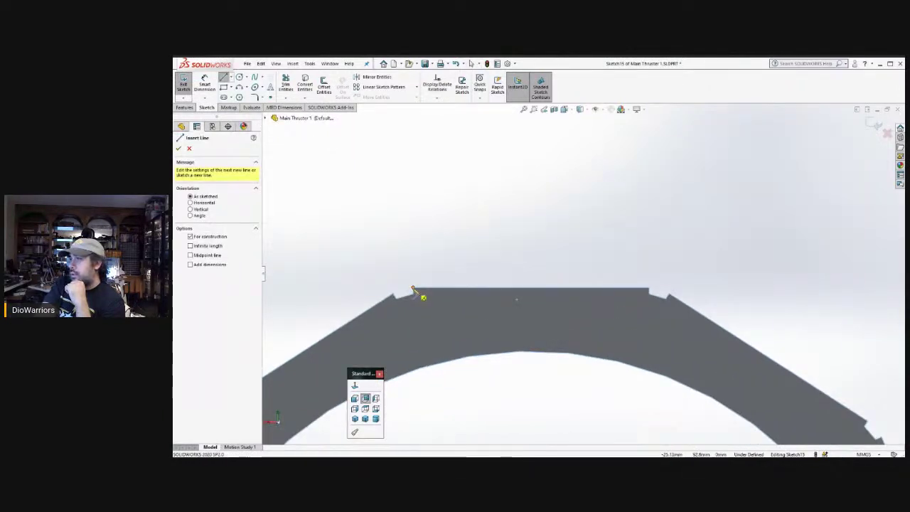
{"action": "left_click", "coordinate": [414, 291]}
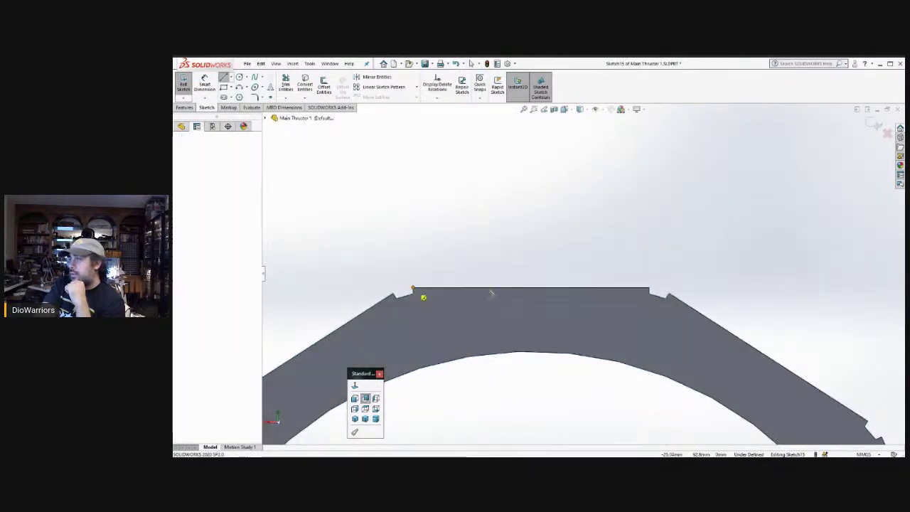
{"action": "left_click", "coordinate": [650, 290]}
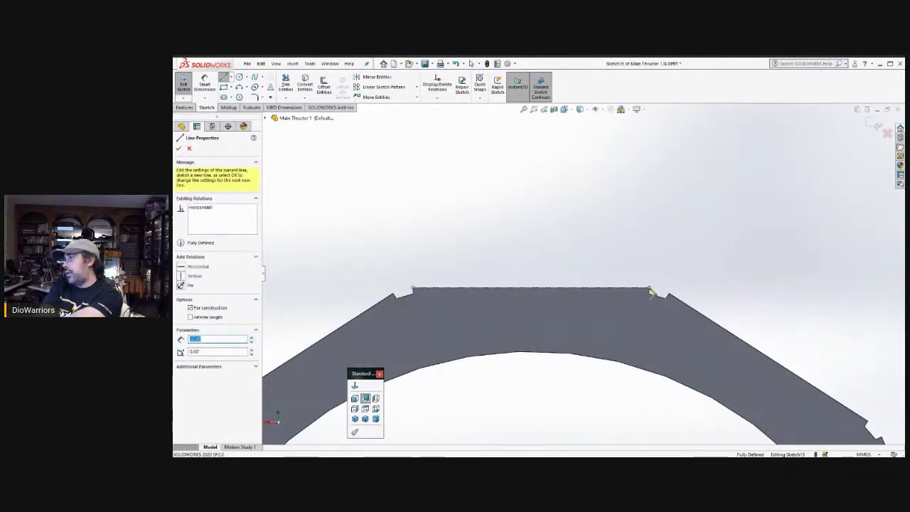
{"action": "key", "text": "Escape"}
{"action": "left_click", "coordinate": [887, 135]}
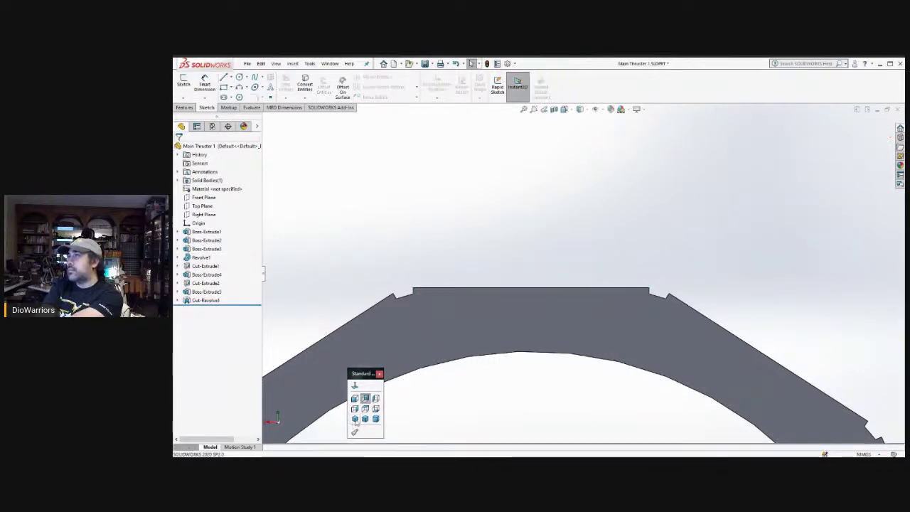
{"action": "left_click", "coordinate": [355, 419]}
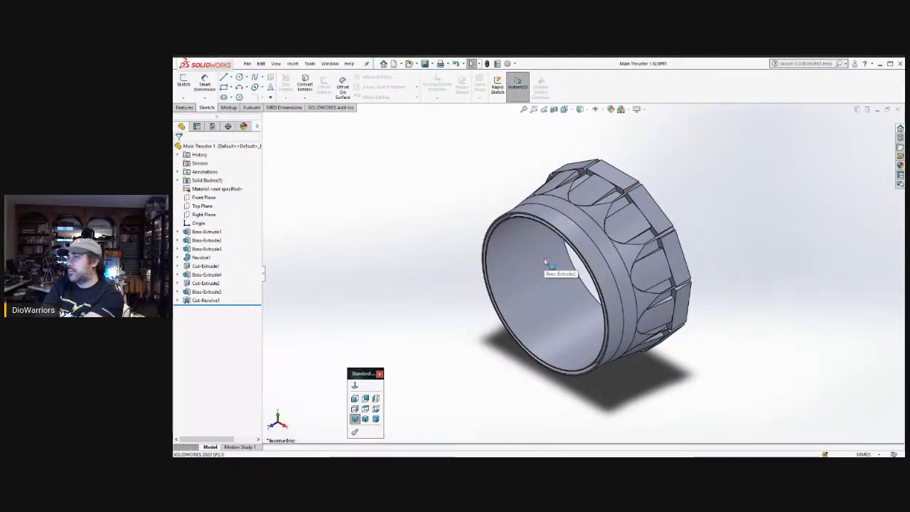
- Switch to the Main Thruster Extend 1 part and start a sketch on the tube's open end face, viewed from the front
{"action": "key", "text": "ctrl+Tab"}
{"action": "key", "text": "ctrl+Tab"}
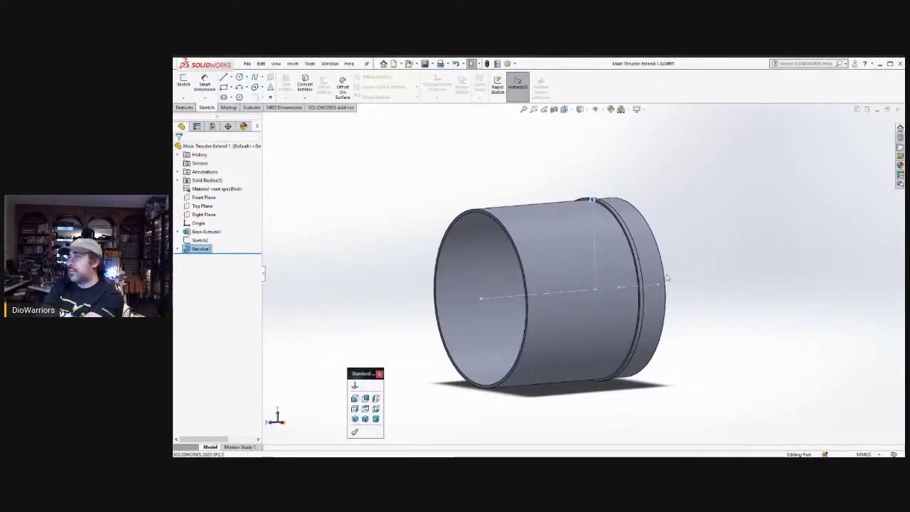
{"action": "scroll", "coordinate": [497, 225], "scroll_direction": "down", "scroll_amount": 5}
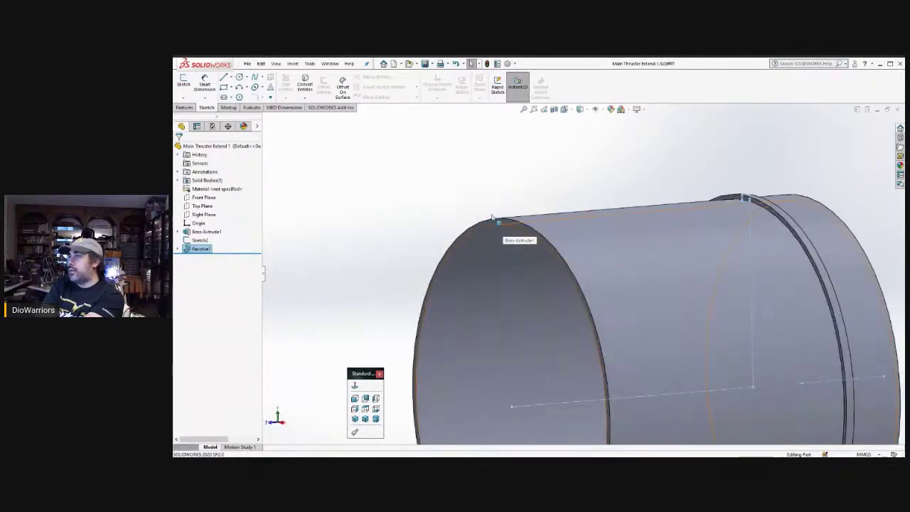
{"action": "left_click", "coordinate": [498, 224]}
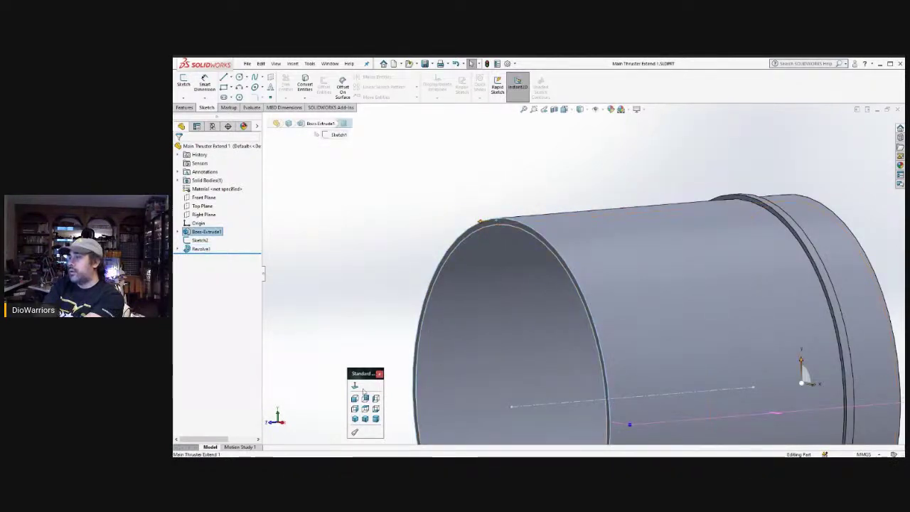
{"action": "left_click", "coordinate": [354, 398]}
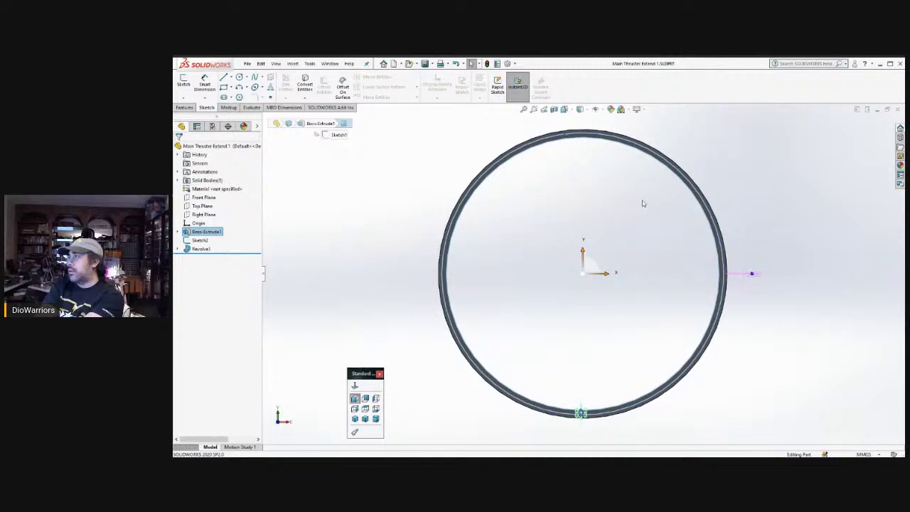
{"action": "scroll", "coordinate": [633, 201], "scroll_direction": "up", "scroll_amount": 2}
{"action": "scroll", "coordinate": [609, 205], "scroll_direction": "down", "scroll_amount": 8}
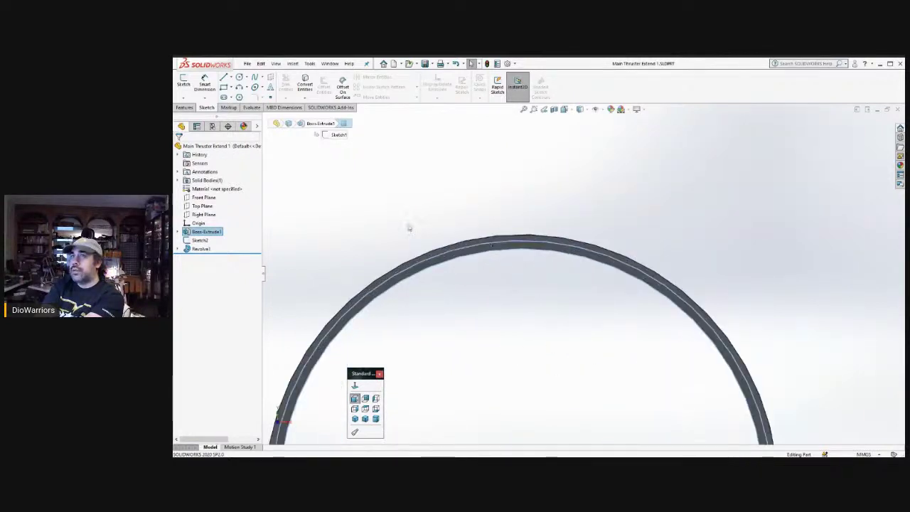
{"action": "left_click", "coordinate": [183, 84]}
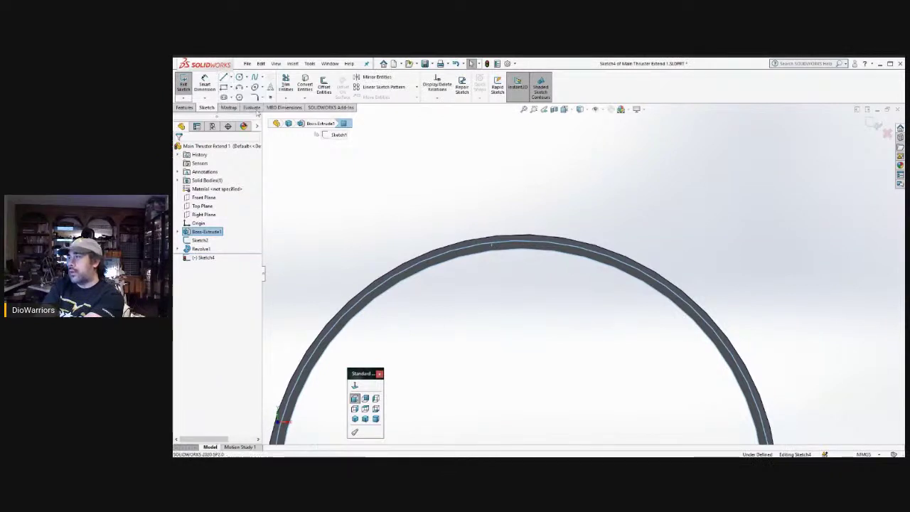
- Draw a vertical construction line about 83 mm long from the origin up to the tube's outer edge
{"action": "key", "text": "l"}
{"action": "scroll", "coordinate": [566, 333], "scroll_direction": "up", "scroll_amount": 3}
{"action": "scroll", "coordinate": [555, 380], "scroll_direction": "down", "scroll_amount": 3}
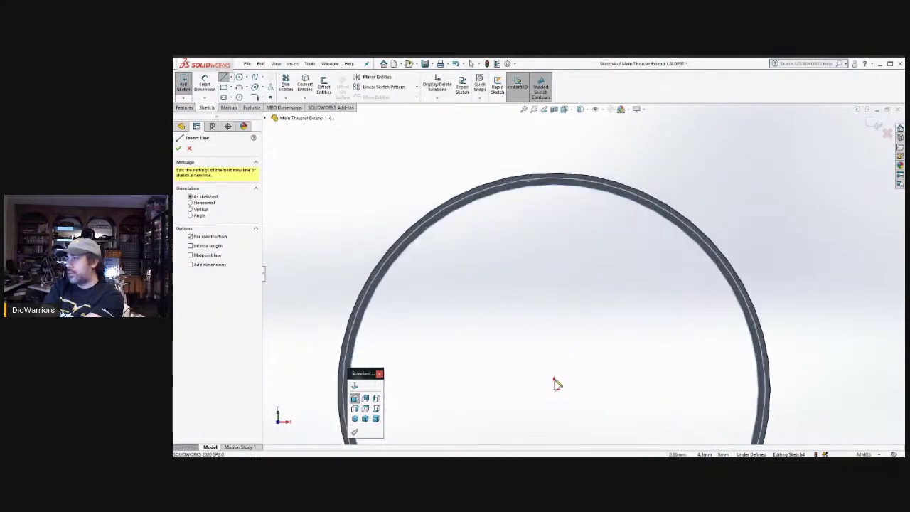
{"action": "left_click", "coordinate": [557, 388]}
{"action": "left_click", "coordinate": [557, 226]}
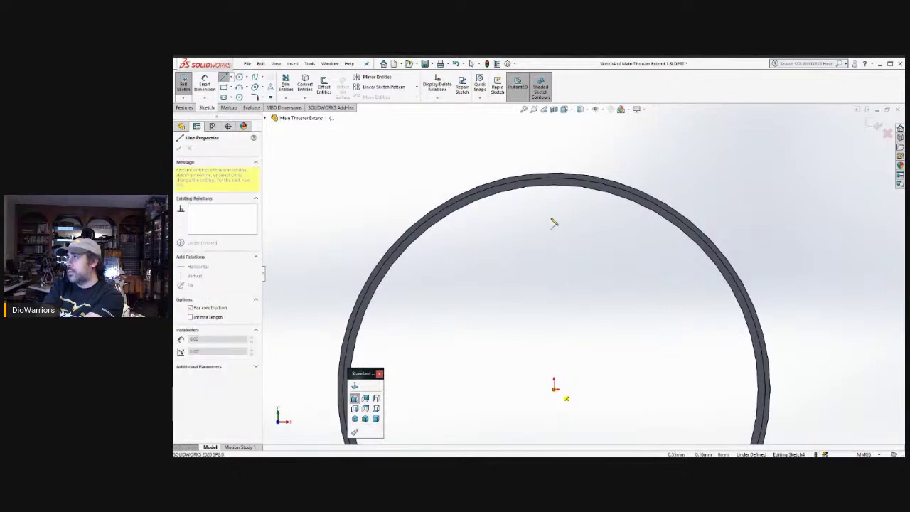
{"action": "scroll", "coordinate": [553, 217], "scroll_direction": "down", "scroll_amount": 2}
{"action": "scroll", "coordinate": [544, 203], "scroll_direction": "down", "scroll_amount": 2}
{"action": "scroll", "coordinate": [576, 179], "scroll_direction": "up", "scroll_amount": 2}
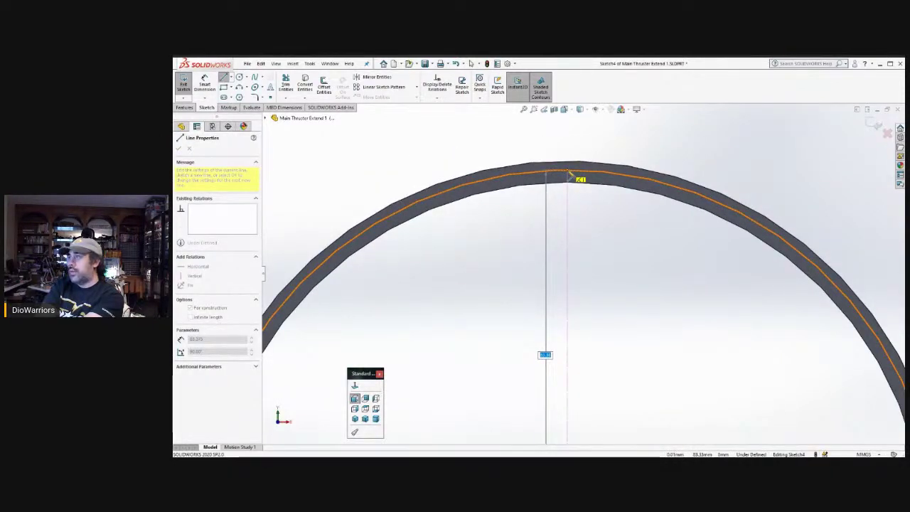
{"action": "left_click", "coordinate": [569, 173]}
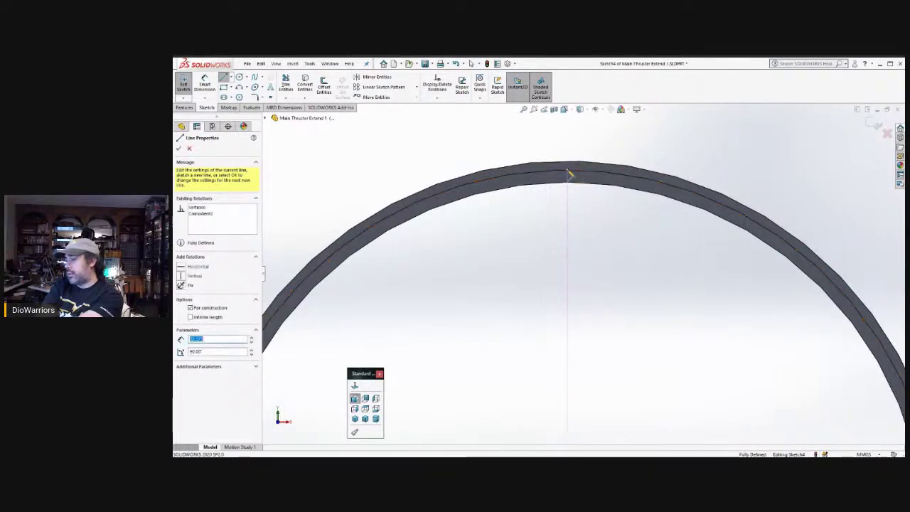
{"action": "key", "text": "Escape"}
{"action": "key", "text": "Escape"}
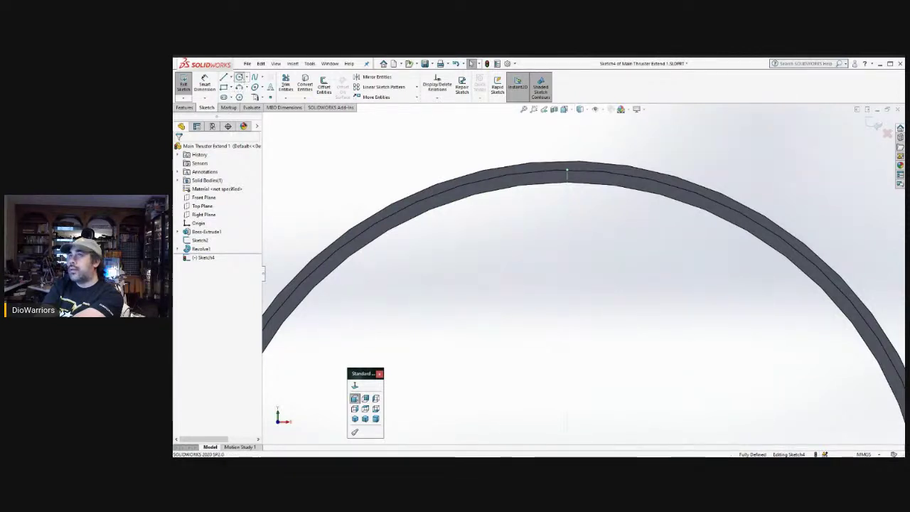
- Draw a circle centred on the origin that follows the tube's outer edge, with a radius of about 83 mm
{"action": "left_click", "coordinate": [239, 77]}
{"action": "scroll", "coordinate": [539, 346], "scroll_direction": "up", "scroll_amount": 5}
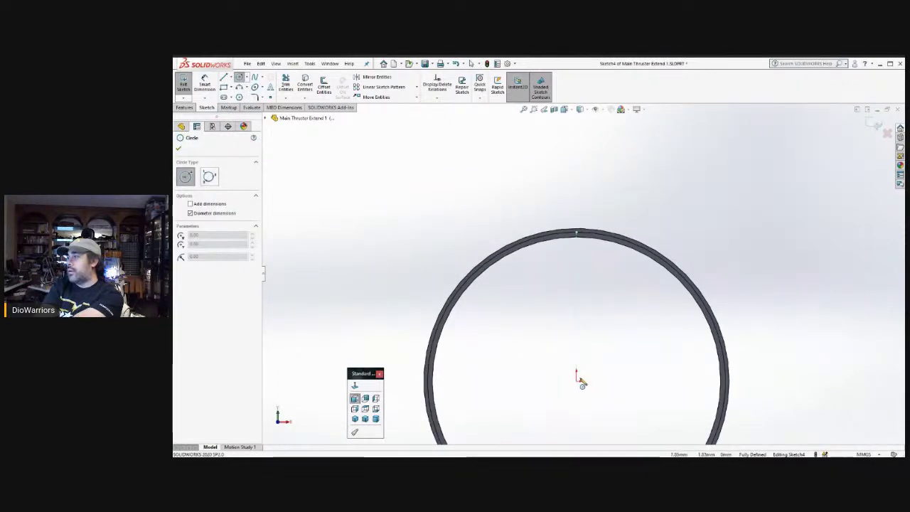
{"action": "left_click", "coordinate": [578, 377]}
{"action": "scroll", "coordinate": [596, 264], "scroll_direction": "down", "scroll_amount": 4}
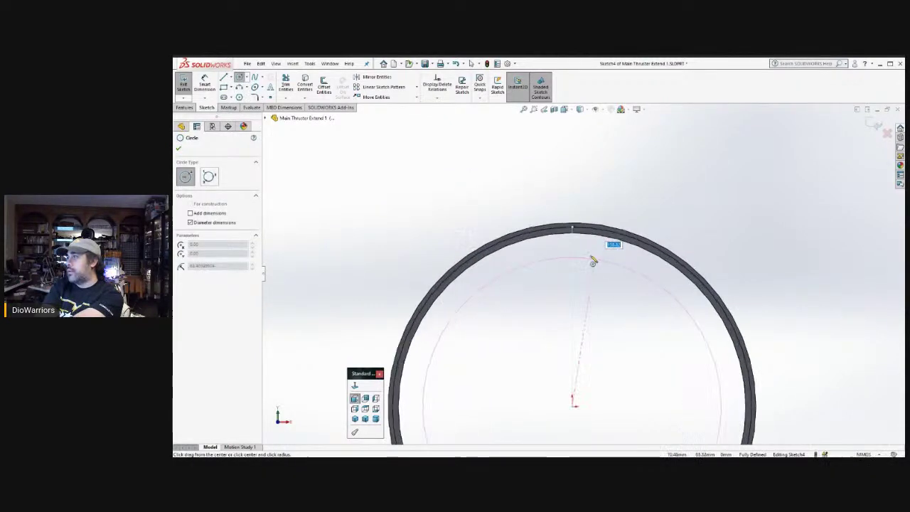
{"action": "left_click", "coordinate": [573, 213]}
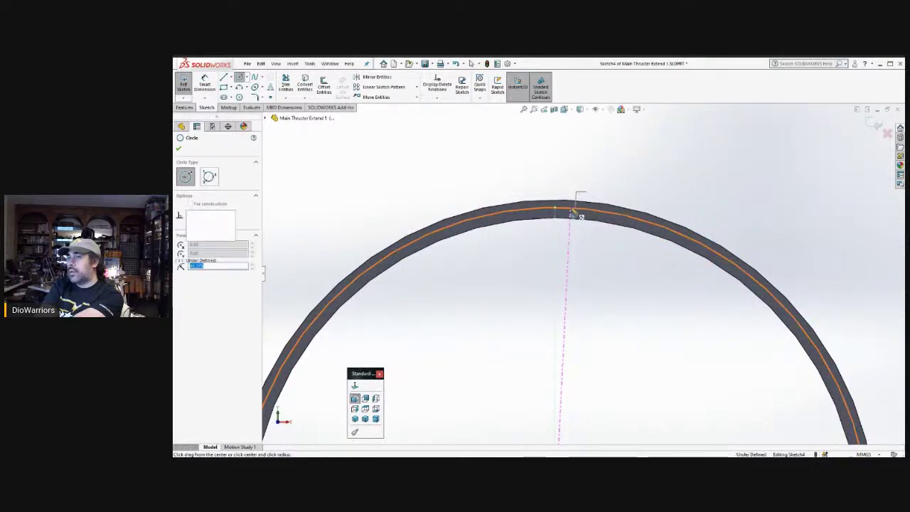
{"action": "key", "text": "Escape"}
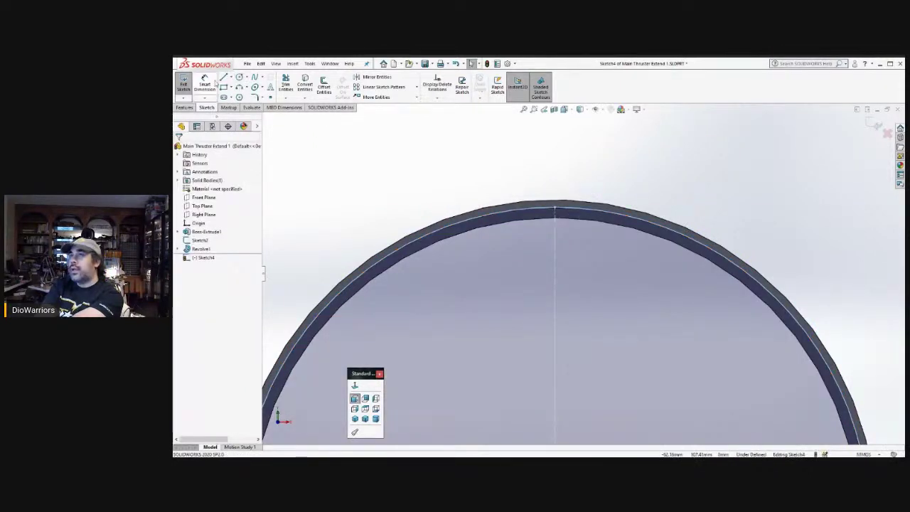
- Draw a horizontal construction line about 25 mm long from the tube's top outer point, followed by a vertical one down to the circle
{"action": "left_click", "coordinate": [231, 77]}
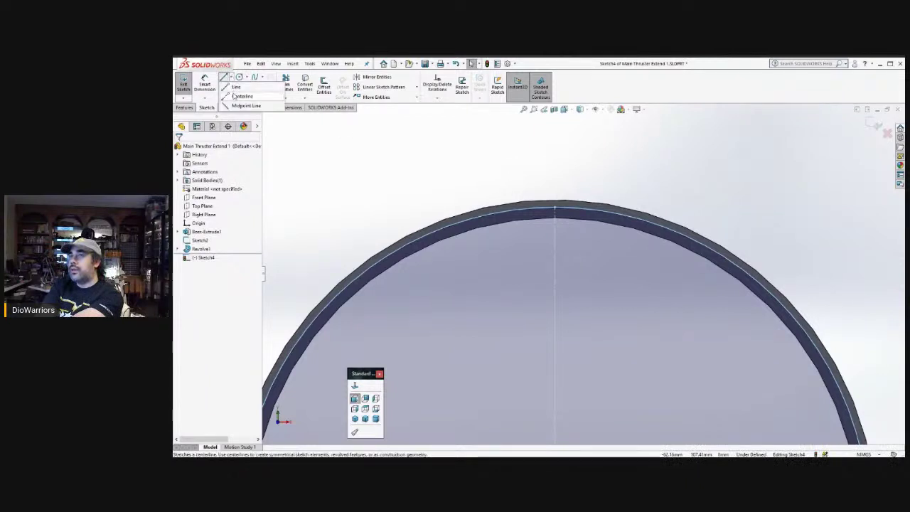
{"action": "left_click", "coordinate": [235, 97]}
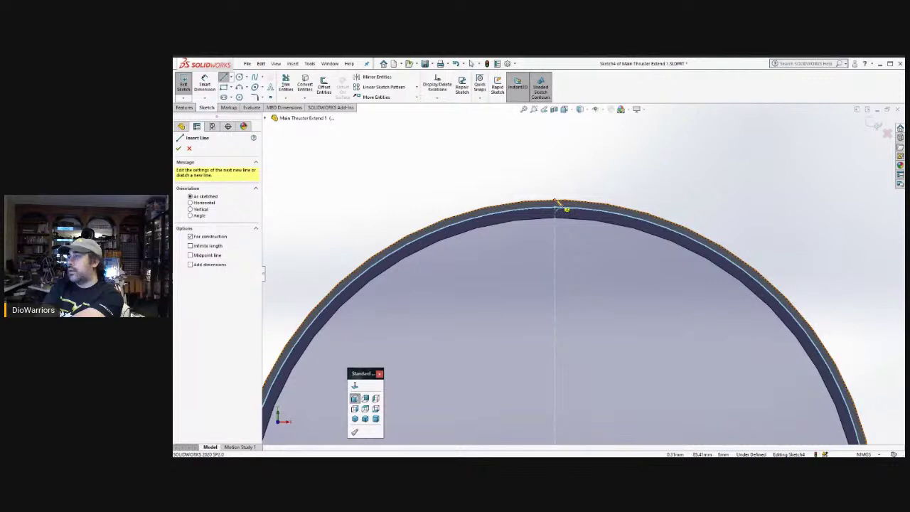
{"action": "left_click", "coordinate": [556, 207]}
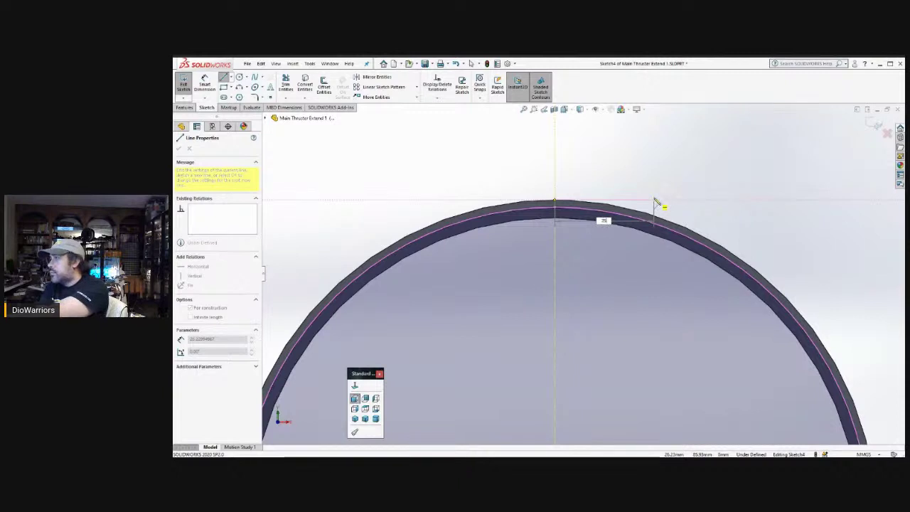
{"action": "left_click", "coordinate": [655, 203]}
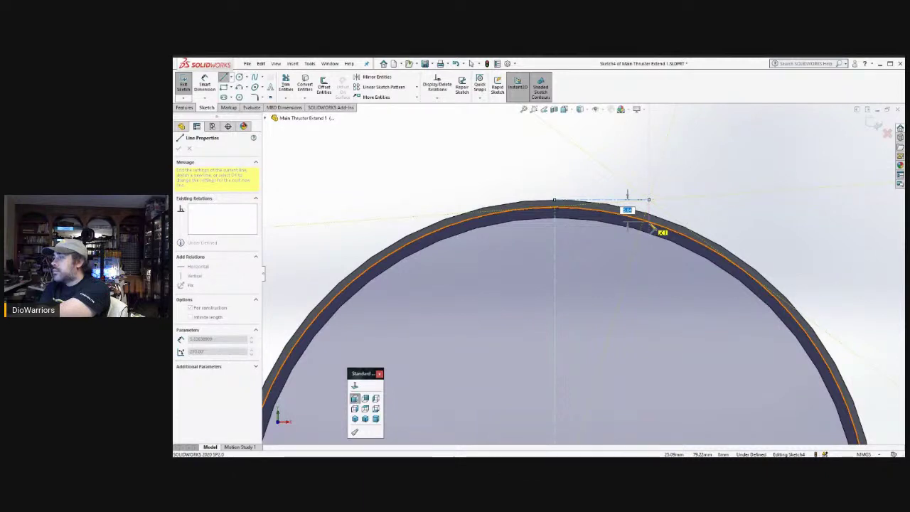
{"action": "key", "text": "Escape"}
{"action": "key", "text": "Escape"}
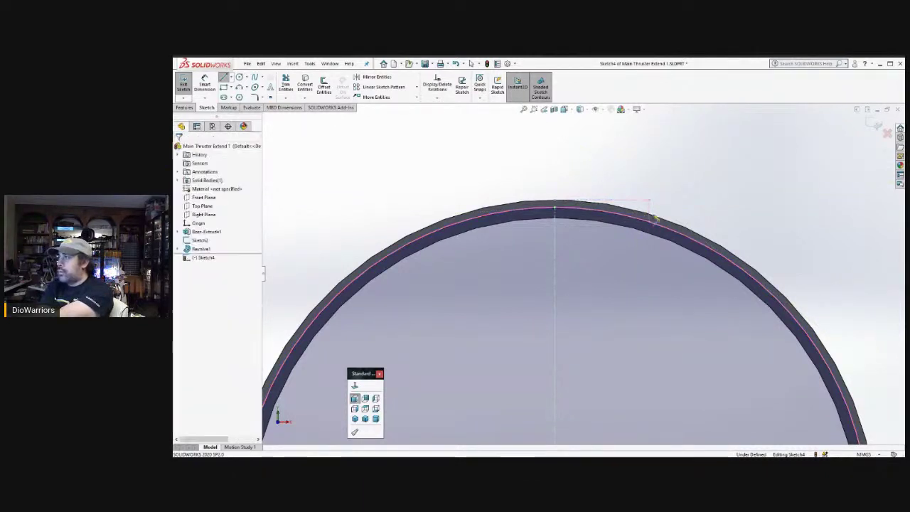
- Convert the new horizontal and vertical lines to solid geometry and mirror them about the vertical centreline
{"action": "left_click_drag", "start_coordinate": [668, 188], "coordinate": [640, 208]}
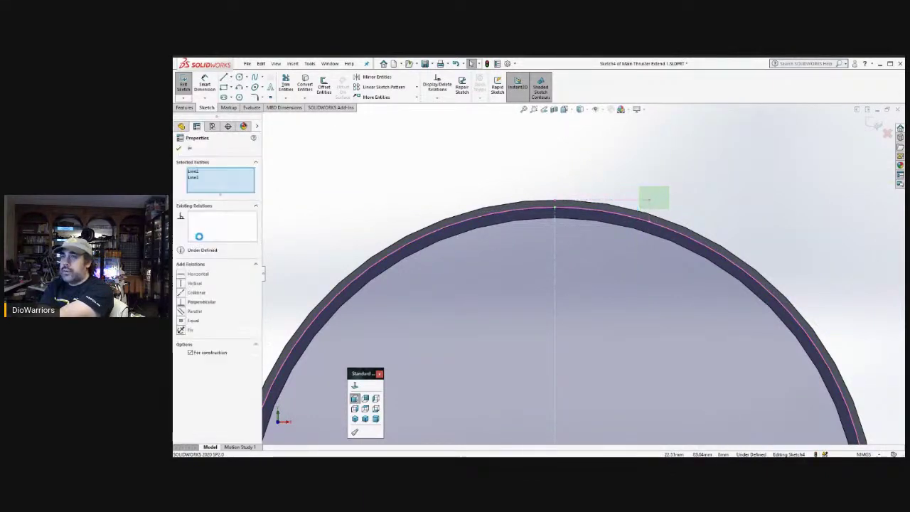
{"action": "left_click", "coordinate": [190, 353]}
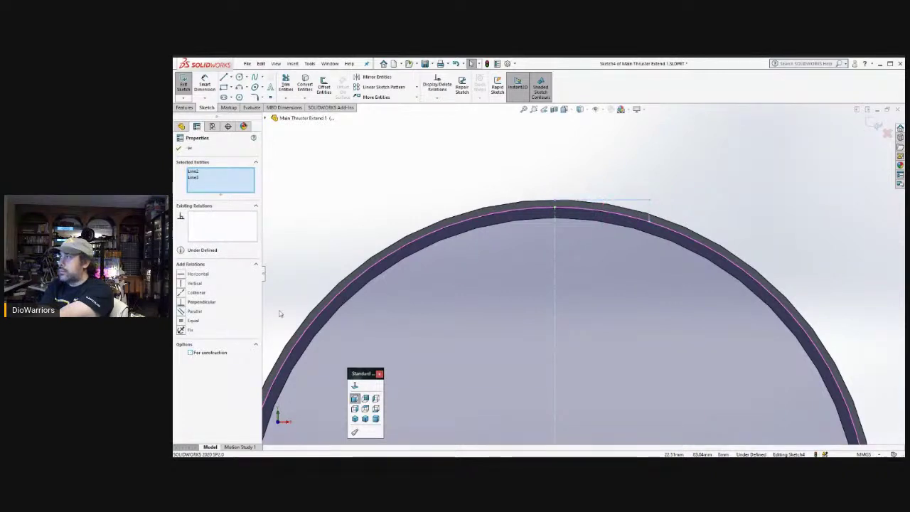
{"action": "left_click", "coordinate": [562, 174]}
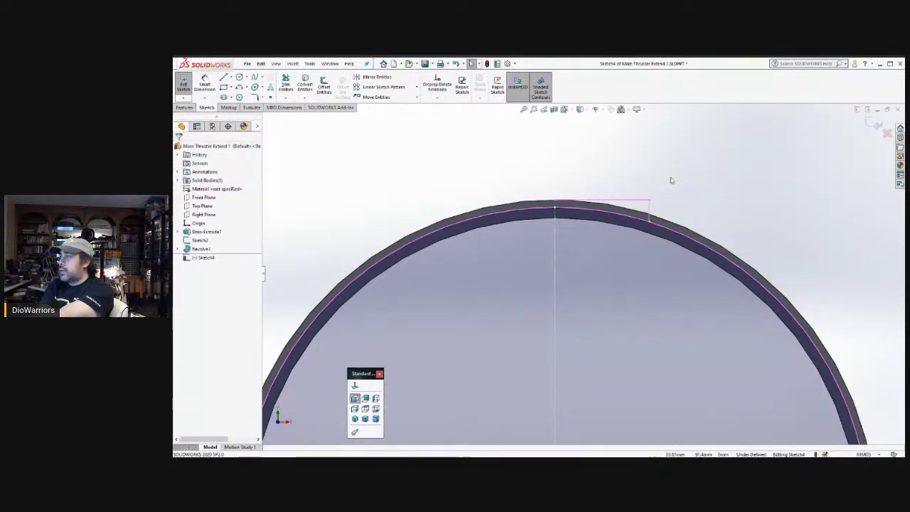
{"action": "left_click_drag", "start_coordinate": [517, 168], "coordinate": [678, 254]}
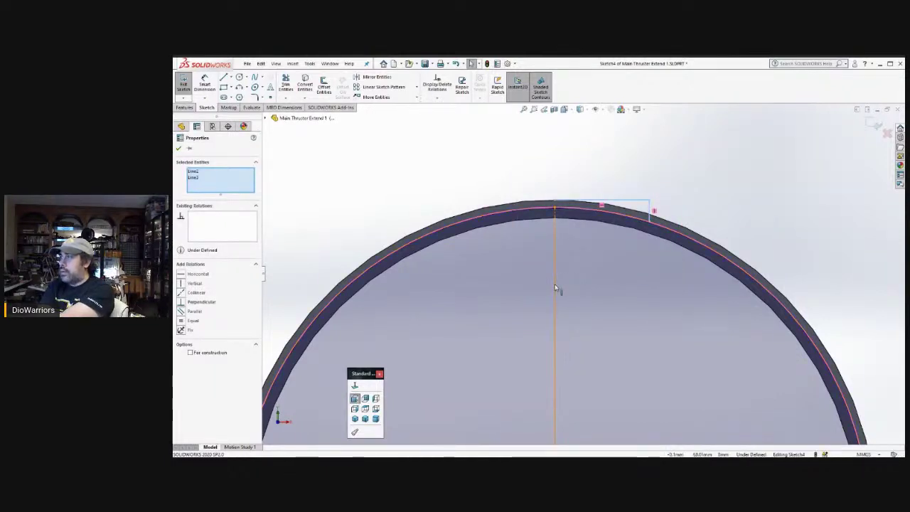
{"action": "left_click", "coordinate": [377, 78]}
{"action": "left_click", "coordinate": [376, 78]}
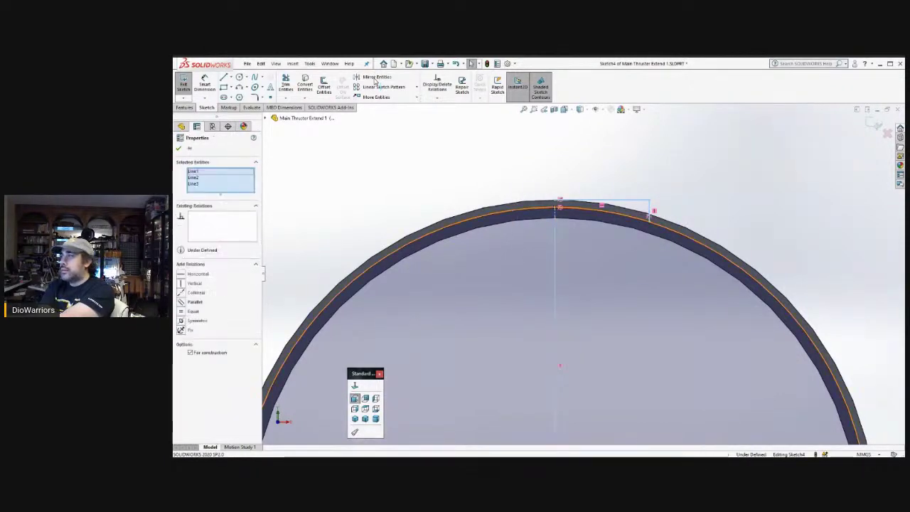
- Trim away the circle outside the two vertical side lines, keeping only the arc between them
{"action": "left_click", "coordinate": [285, 81]}
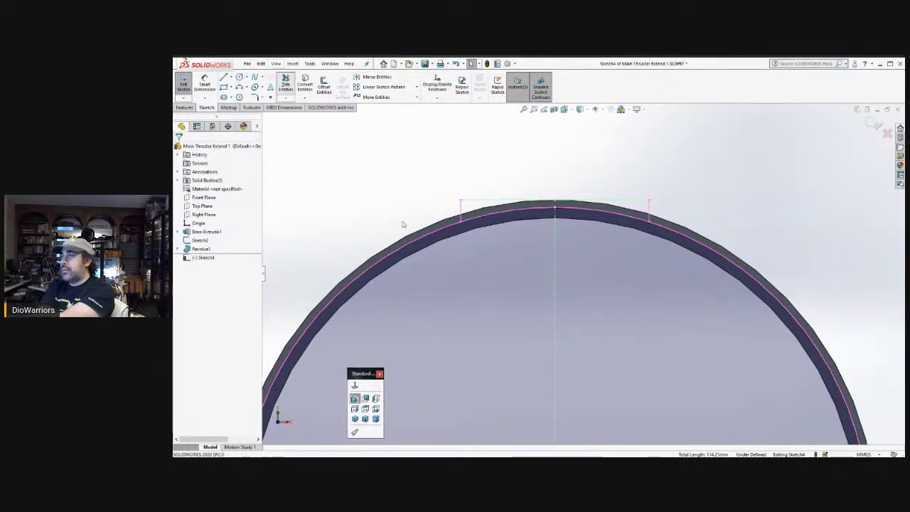
{"action": "left_click", "coordinate": [439, 235]}
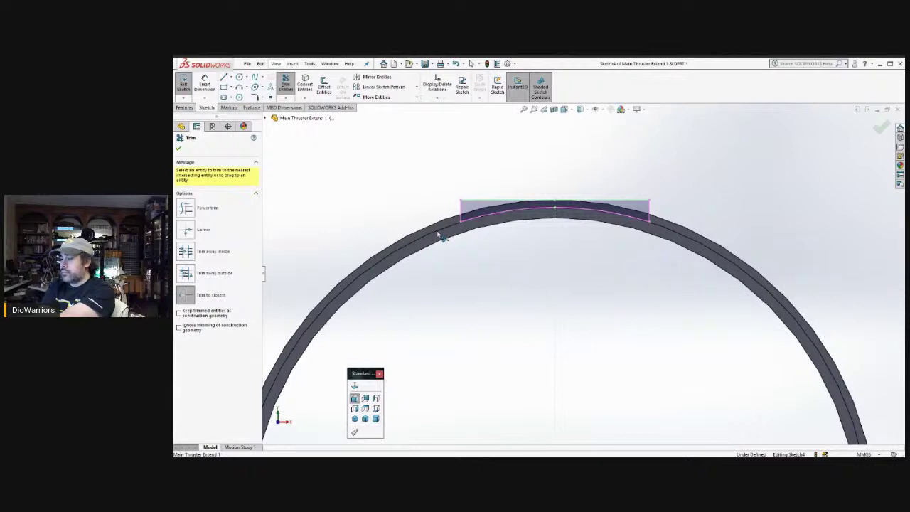
{"action": "key", "text": "Escape"}
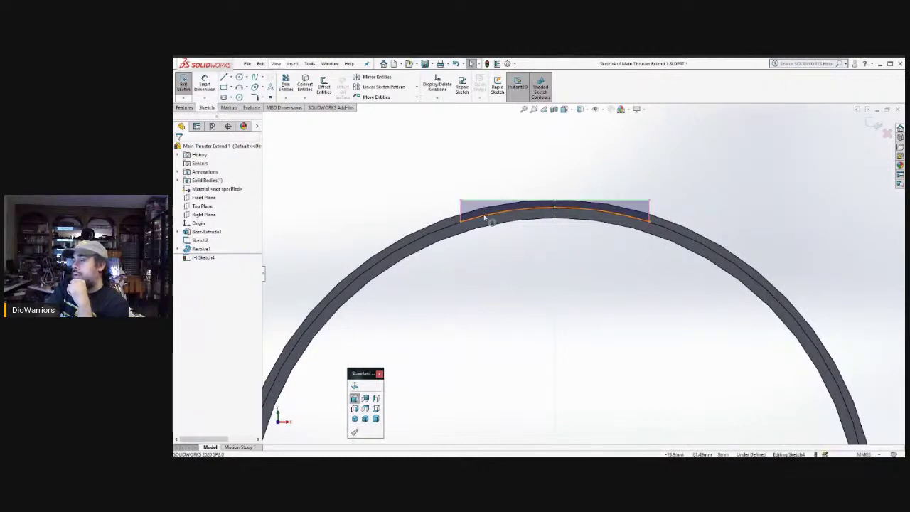
- Convert the horizontal top line and both vertical side lines to construction geometry
{"action": "scroll", "coordinate": [569, 210], "scroll_direction": "down", "scroll_amount": 2}
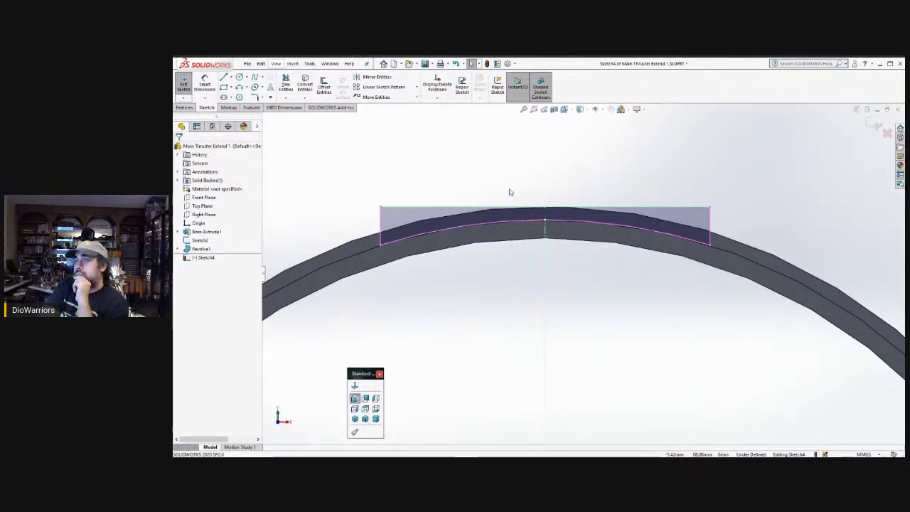
{"action": "mouse_move", "coordinate": [751, 163]}
{"action": "left_mouse_down"}
{"action": "mouse_move", "coordinate": [520, 169]}
{"action": "mouse_move", "coordinate": [370, 215]}
{"action": "left_mouse_up"}
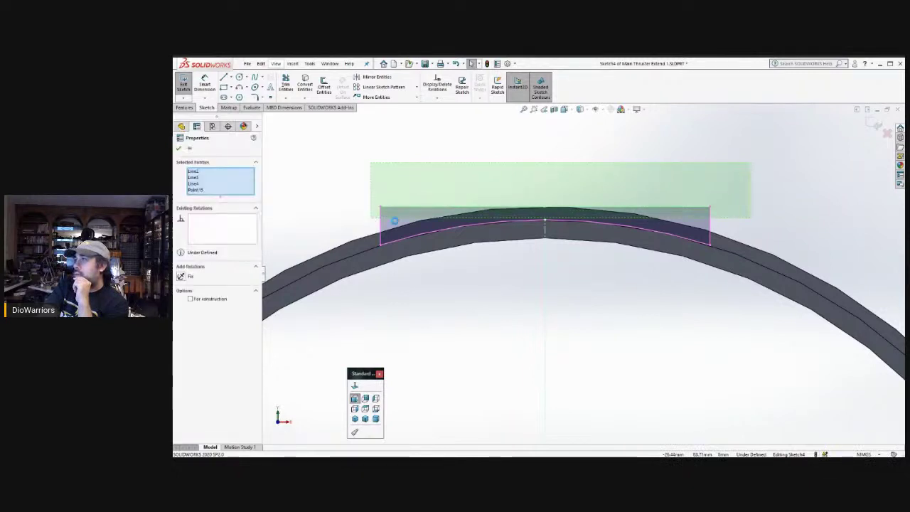
{"action": "left_click", "coordinate": [465, 162]}
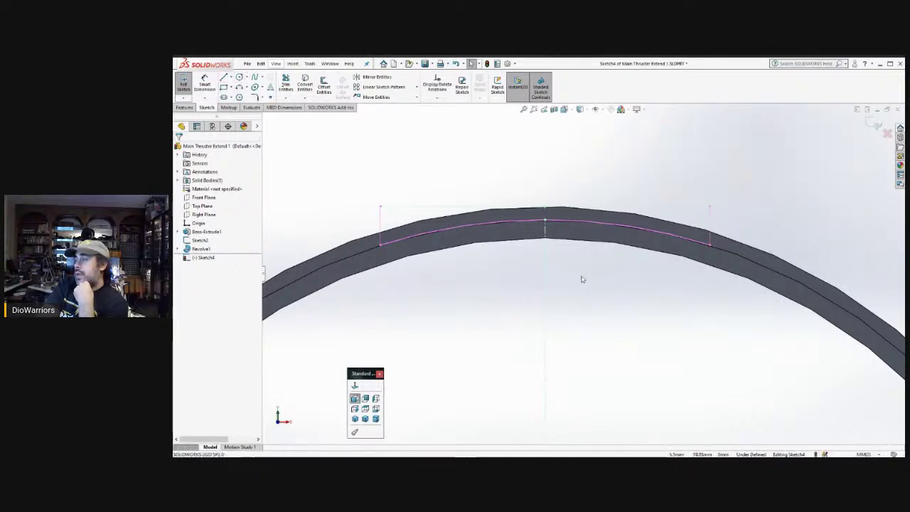
{"action": "scroll", "coordinate": [582, 280], "scroll_direction": "up", "scroll_amount": 5}
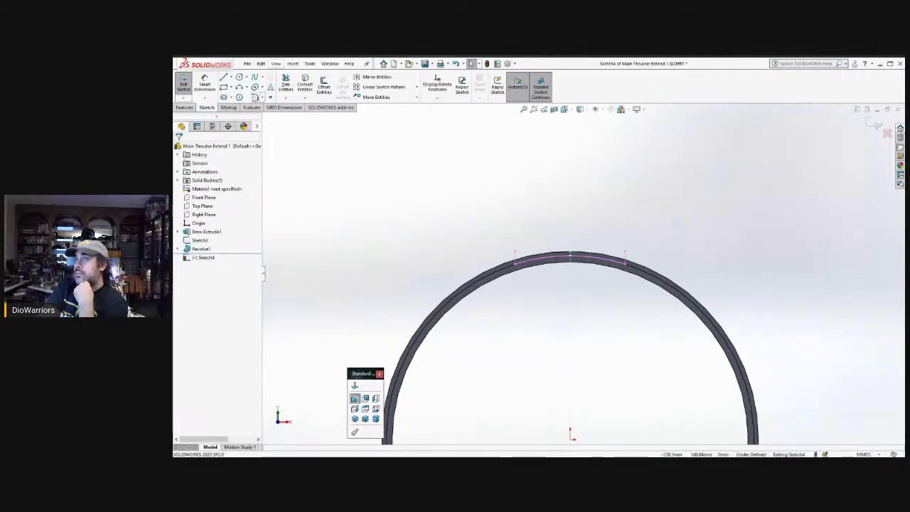
{"action": "left_click", "coordinate": [239, 77]}
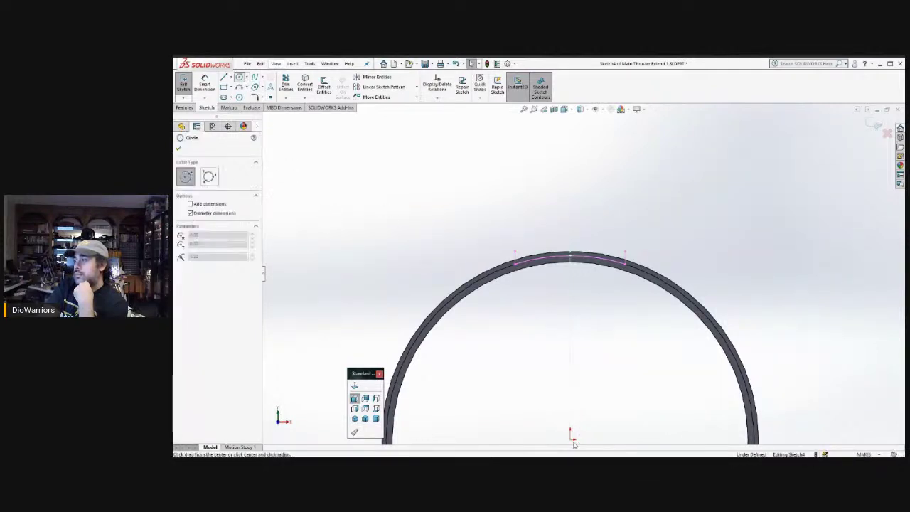
{"action": "scroll", "coordinate": [629, 282], "scroll_direction": "down", "scroll_amount": 3}
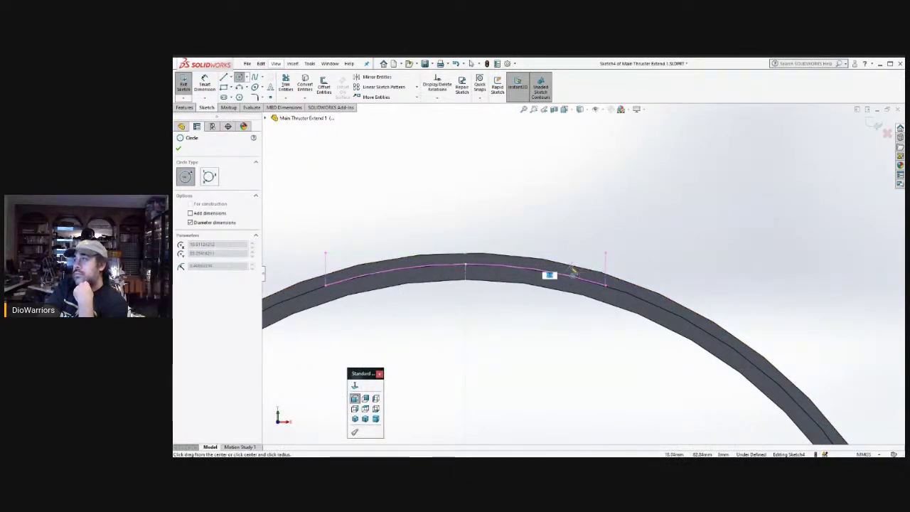
{"action": "key", "text": "Escape"}
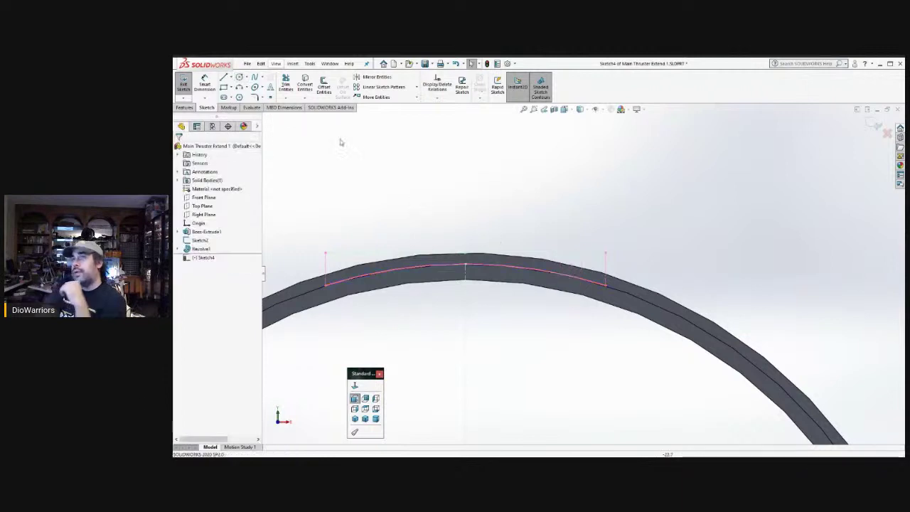
- Draw a circle centred on the origin along the tube's outer edge, with a radius of about 85 mm
{"action": "key", "text": "Return"}
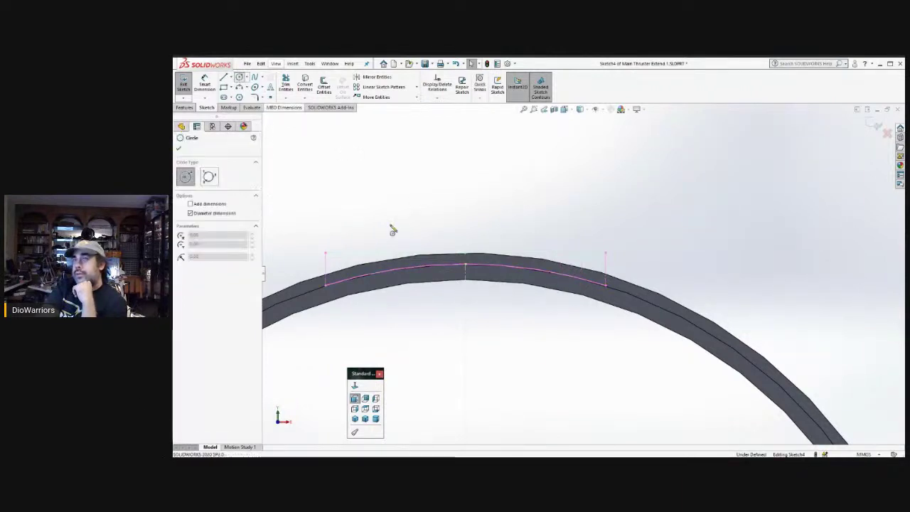
{"action": "scroll", "coordinate": [533, 408], "scroll_direction": "up", "scroll_amount": 5}
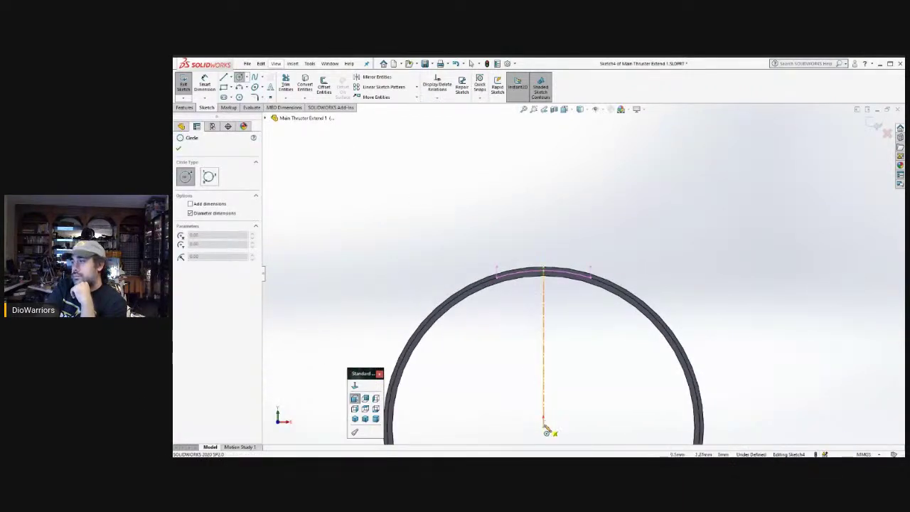
{"action": "left_click", "coordinate": [545, 423]}
{"action": "scroll", "coordinate": [568, 306], "scroll_direction": "down", "scroll_amount": 8}
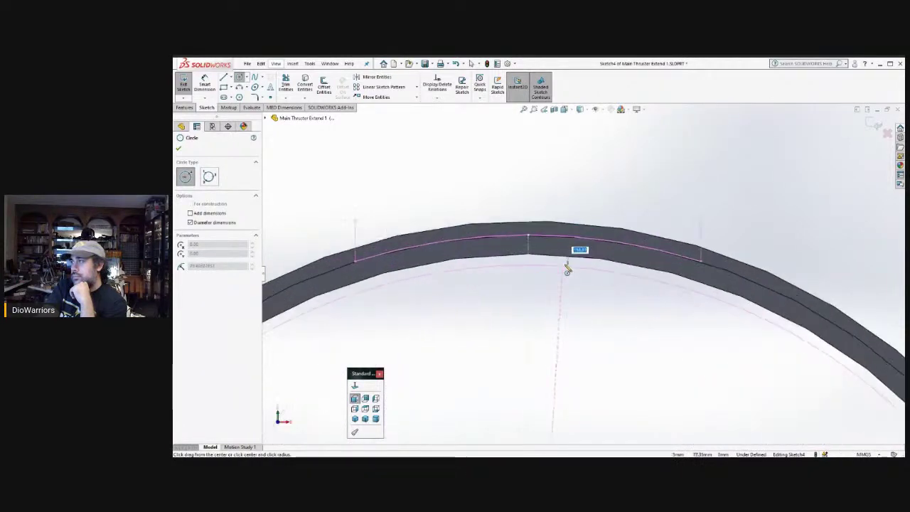
{"action": "left_click", "coordinate": [619, 214]}
{"action": "key", "text": "Escape"}
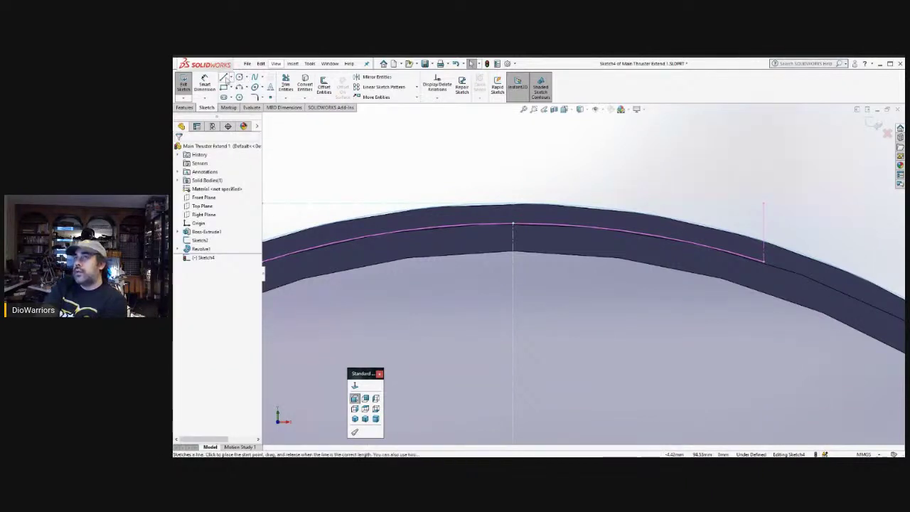
- Draw a line about 85 mm long from the origin to where the outer circle crosses the vertical construction line on the positive X side
{"action": "scroll", "coordinate": [582, 277], "scroll_direction": "up", "scroll_amount": 1}
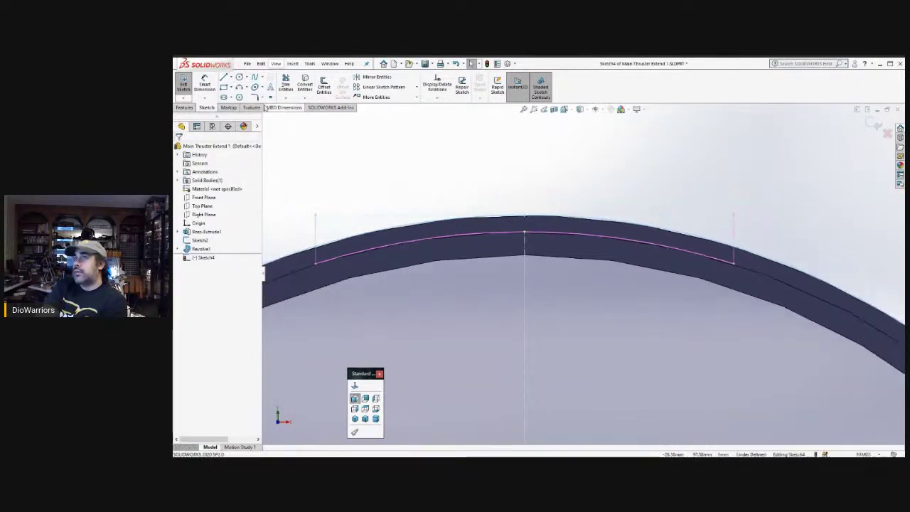
{"action": "left_click", "coordinate": [225, 78]}
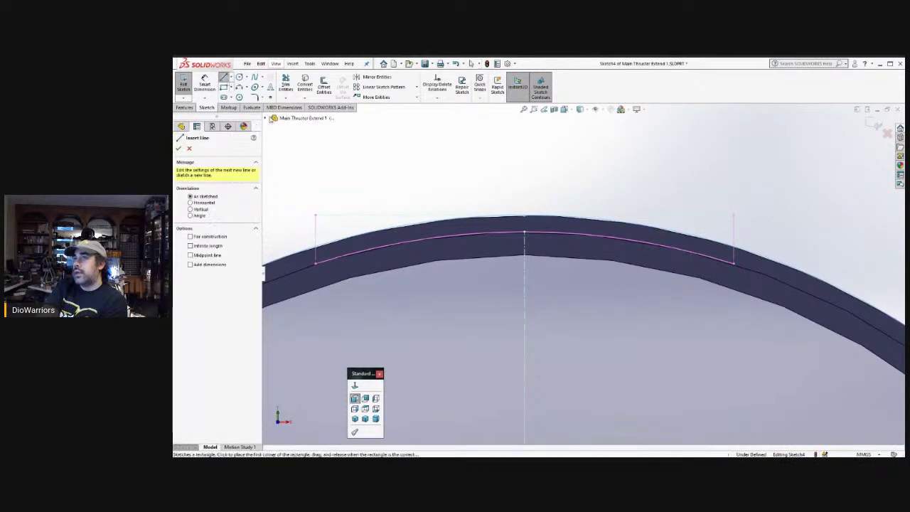
{"action": "scroll", "coordinate": [623, 415], "scroll_direction": "up", "scroll_amount": 3}
{"action": "scroll", "coordinate": [595, 420], "scroll_direction": "up", "scroll_amount": 3}
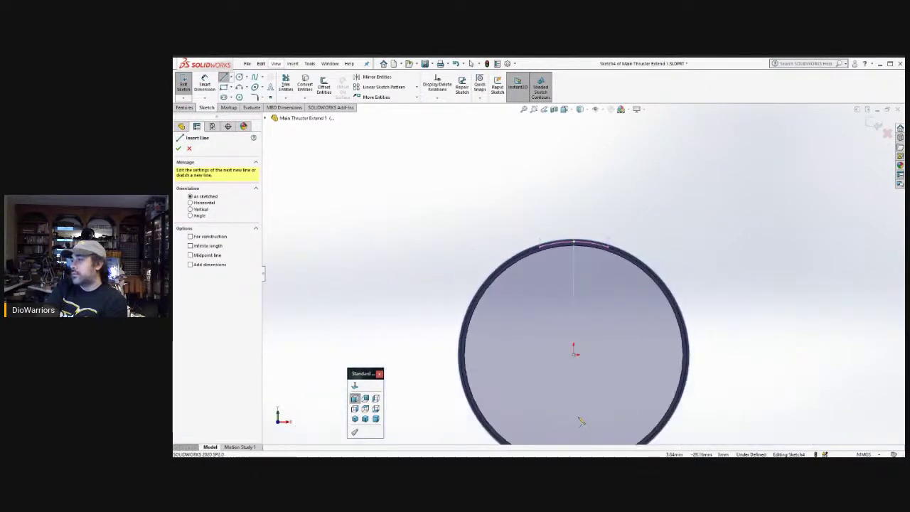
{"action": "scroll", "coordinate": [579, 328], "scroll_direction": "down", "scroll_amount": 4}
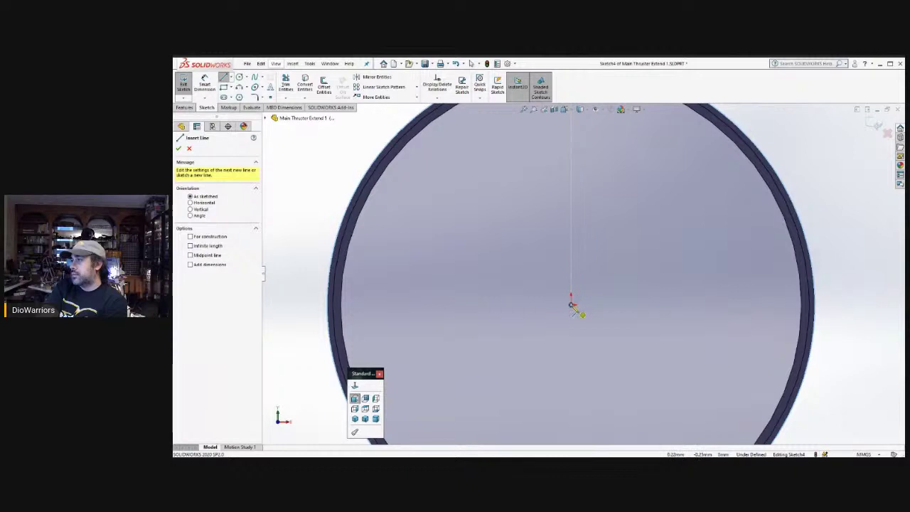
{"action": "left_click_drag", "start_coordinate": [572, 304], "coordinate": [582, 314]}
{"action": "scroll", "coordinate": [655, 187], "scroll_direction": "up", "scroll_amount": 3}
{"action": "scroll", "coordinate": [585, 202], "scroll_direction": "down", "scroll_amount": 6}
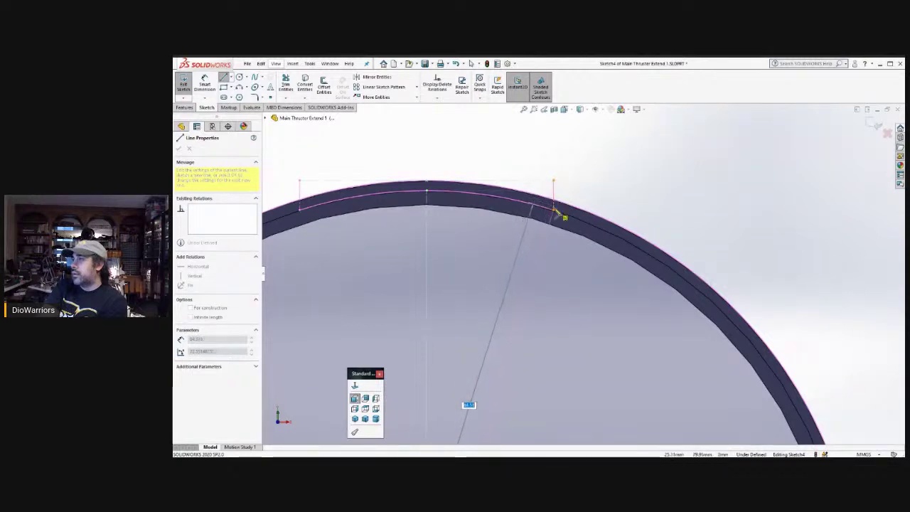
{"action": "scroll", "coordinate": [555, 206], "scroll_direction": "down", "scroll_amount": 5}
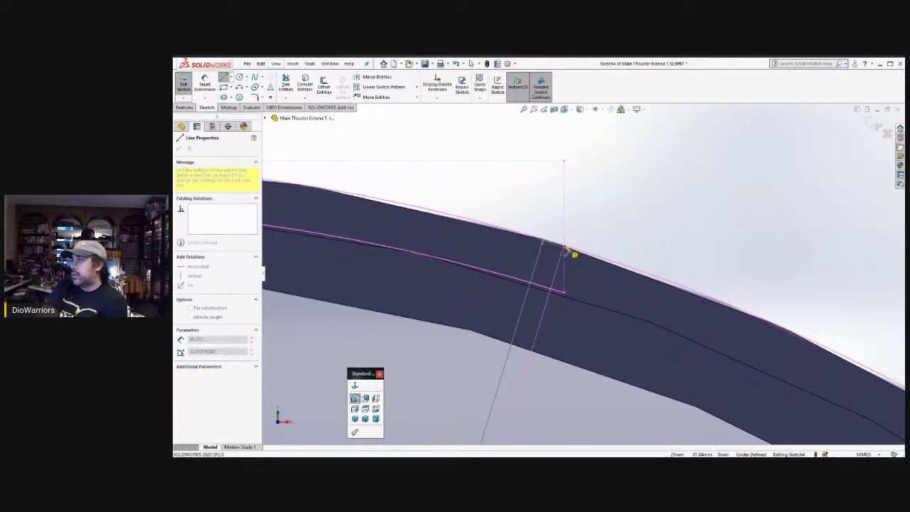
{"action": "left_click", "coordinate": [567, 248]}
{"action": "key", "text": "Escape"}
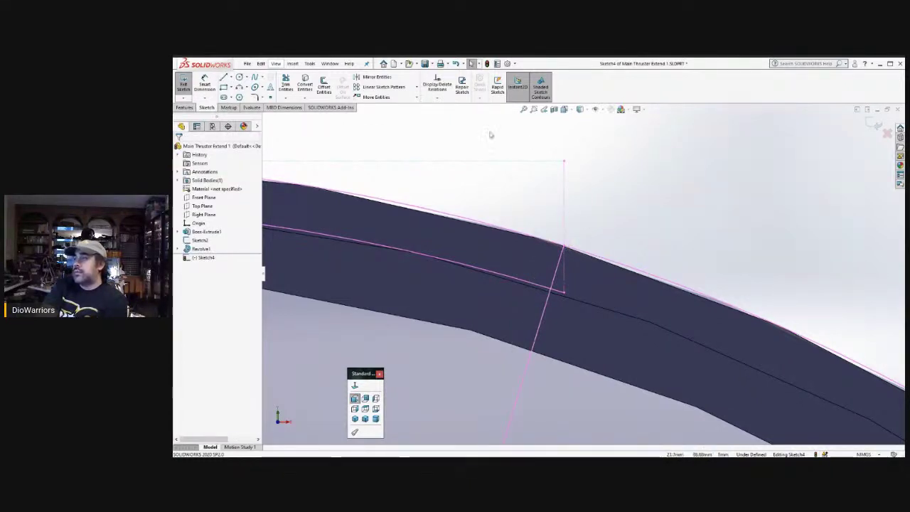
{"action": "left_click", "coordinate": [560, 263]}
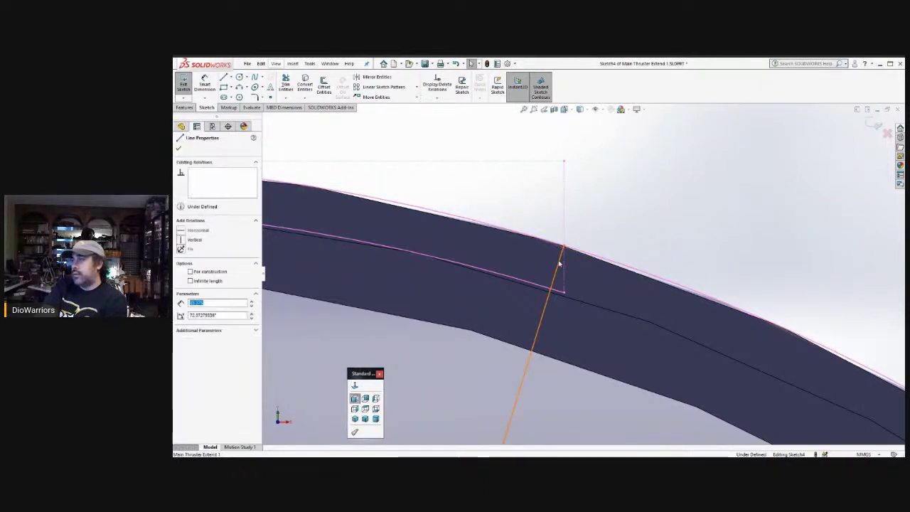
{"action": "scroll", "coordinate": [565, 262], "scroll_direction": "up", "scroll_amount": 4}
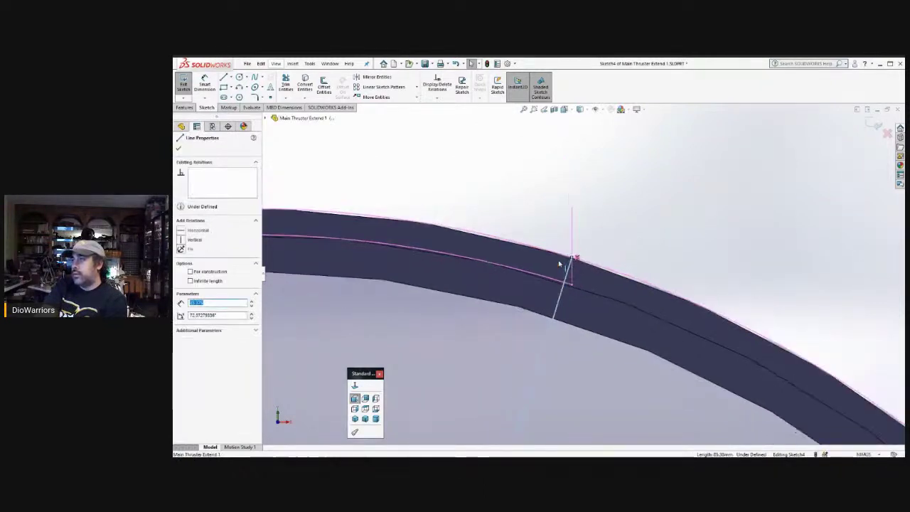
{"action": "left_click", "coordinate": [400, 86]}
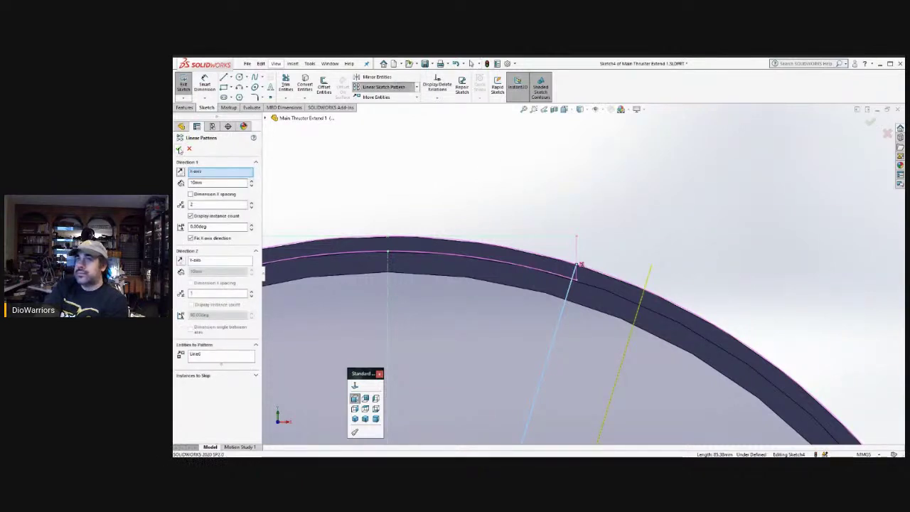
{"action": "left_click", "coordinate": [190, 148]}
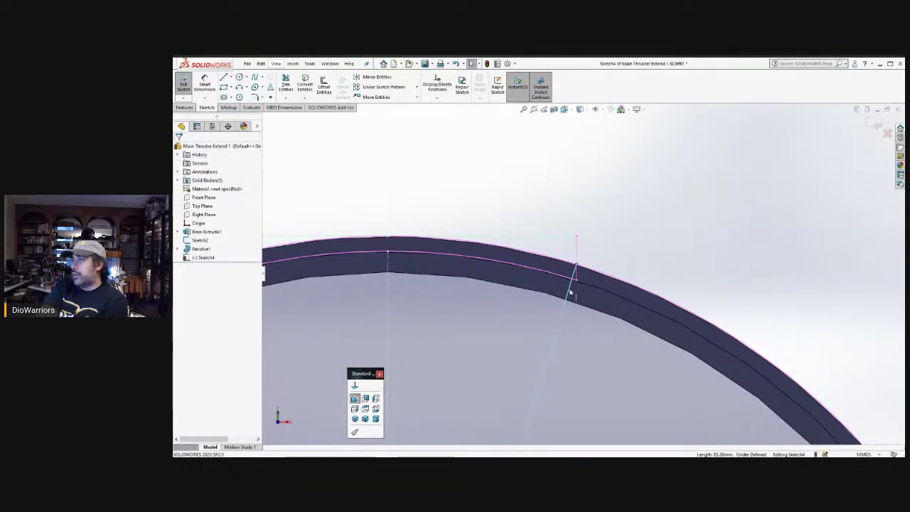
- Mirror the radial line about the vertical construction centreline to the opposite side of the sketch
{"action": "left_click", "coordinate": [569, 292]}
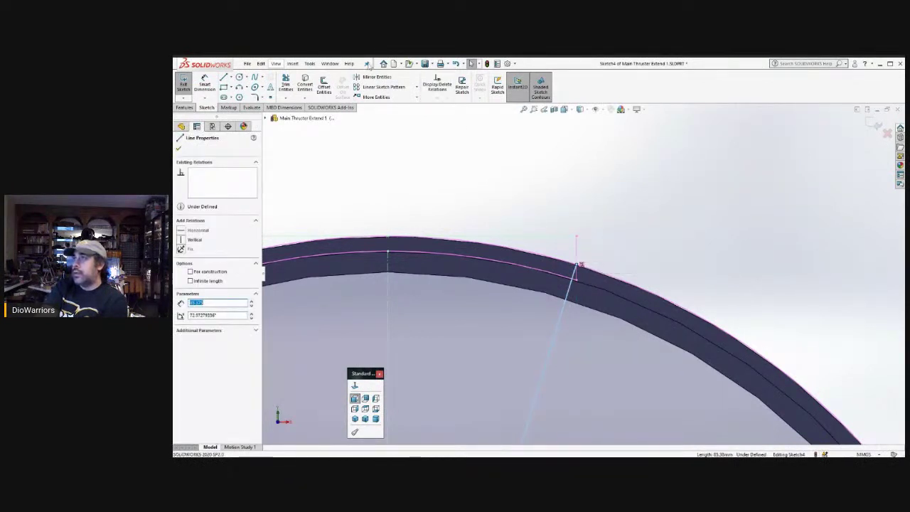
{"action": "left_click", "coordinate": [371, 77]}
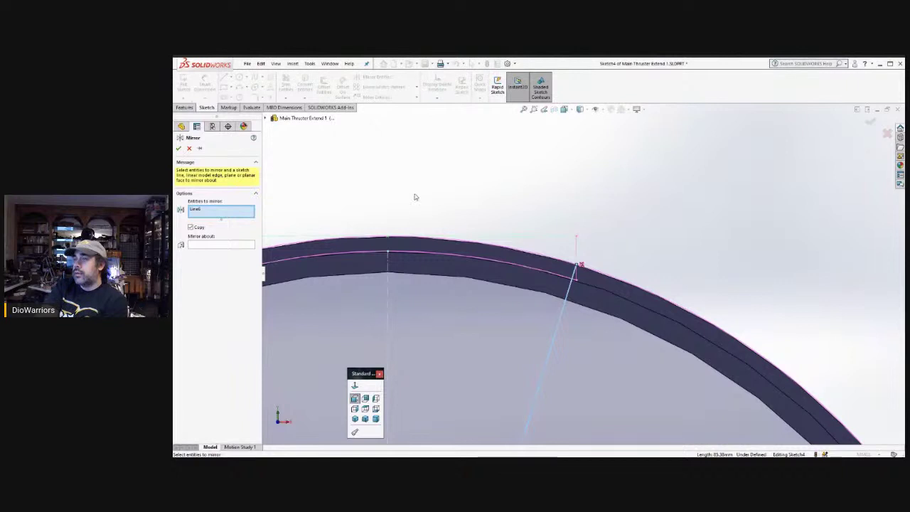
{"action": "scroll", "coordinate": [415, 197], "scroll_direction": "up", "scroll_amount": 3}
{"action": "scroll", "coordinate": [429, 281], "scroll_direction": "down", "scroll_amount": 4}
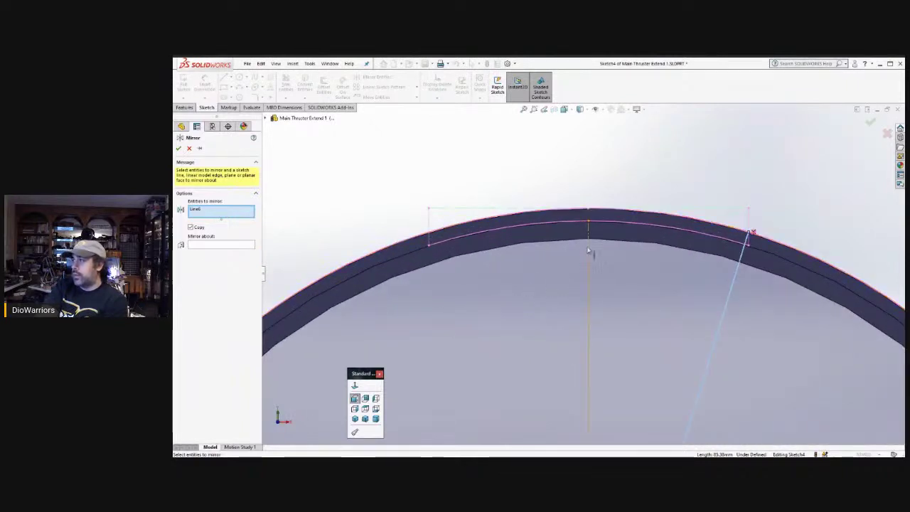
{"action": "left_click", "coordinate": [226, 246]}
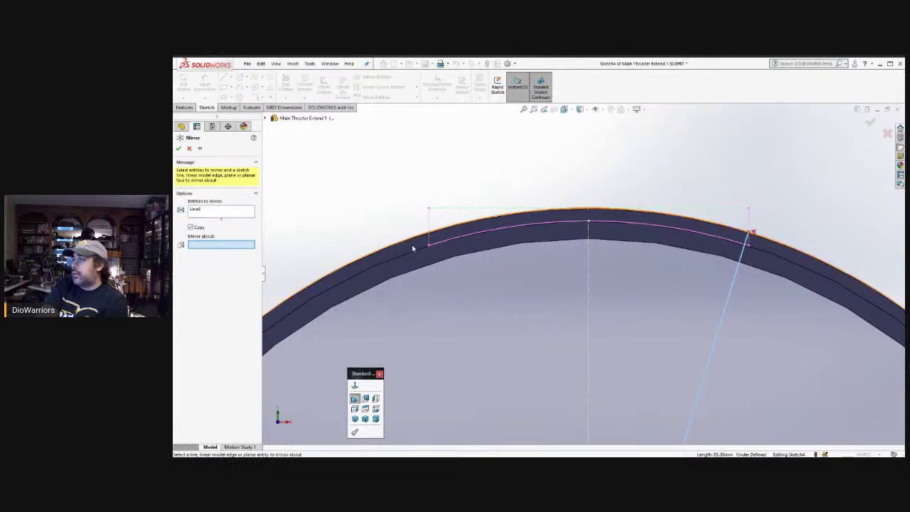
{"action": "left_click", "coordinate": [589, 262]}
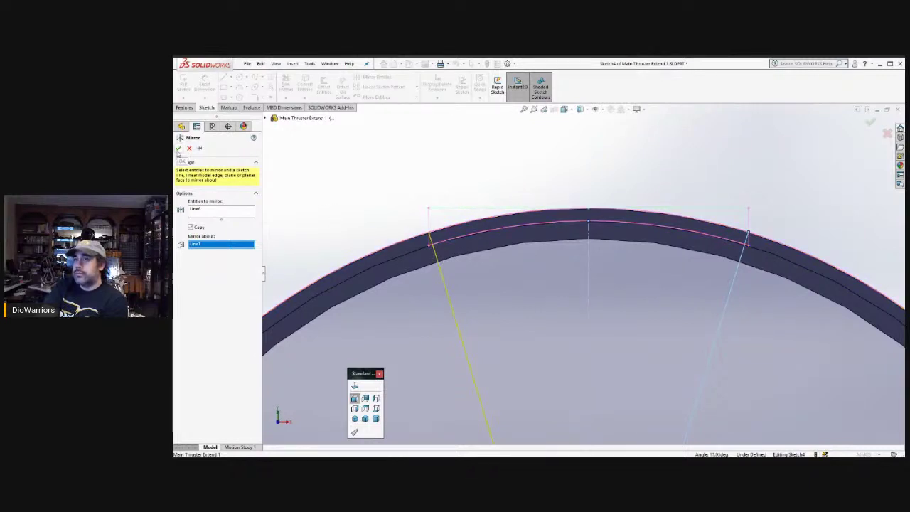
{"action": "left_click", "coordinate": [178, 149]}
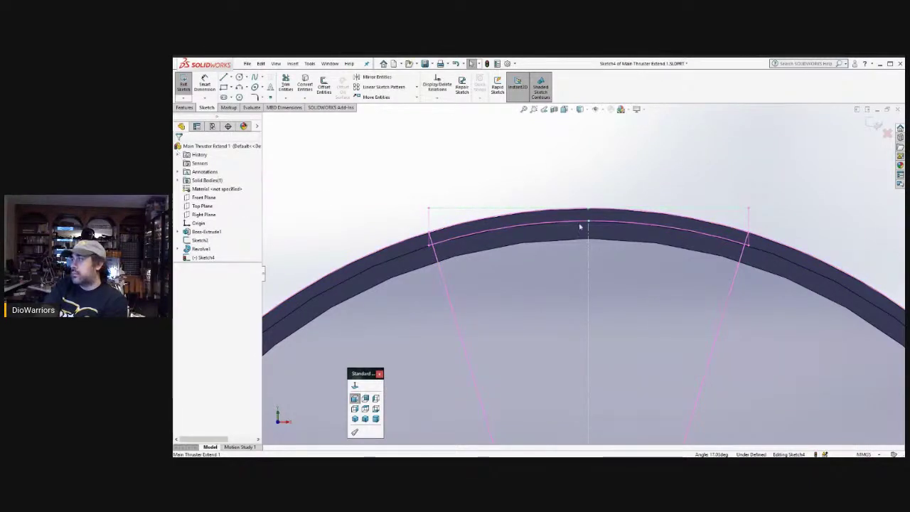
{"action": "scroll", "coordinate": [640, 270], "scroll_direction": "up", "scroll_amount": 3}
{"action": "scroll", "coordinate": [685, 330], "scroll_direction": "down", "scroll_amount": 2}
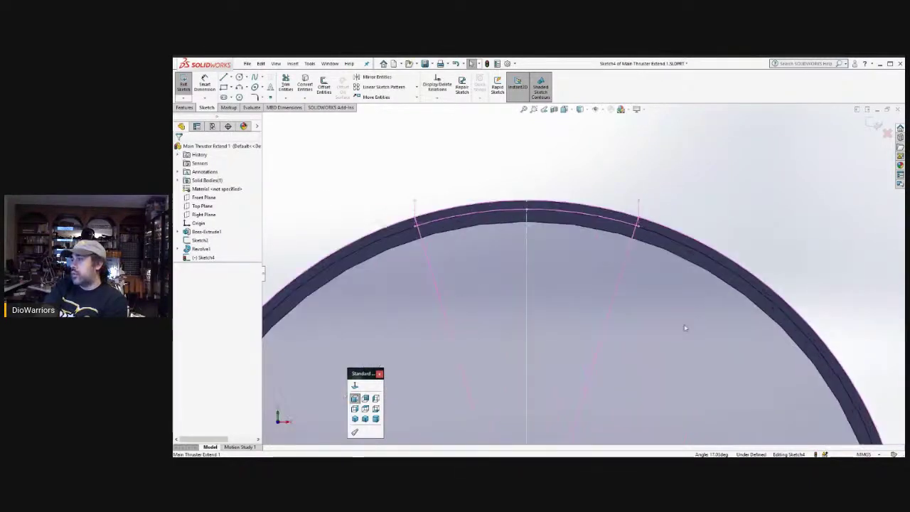
{"action": "left_click", "coordinate": [526, 229]}
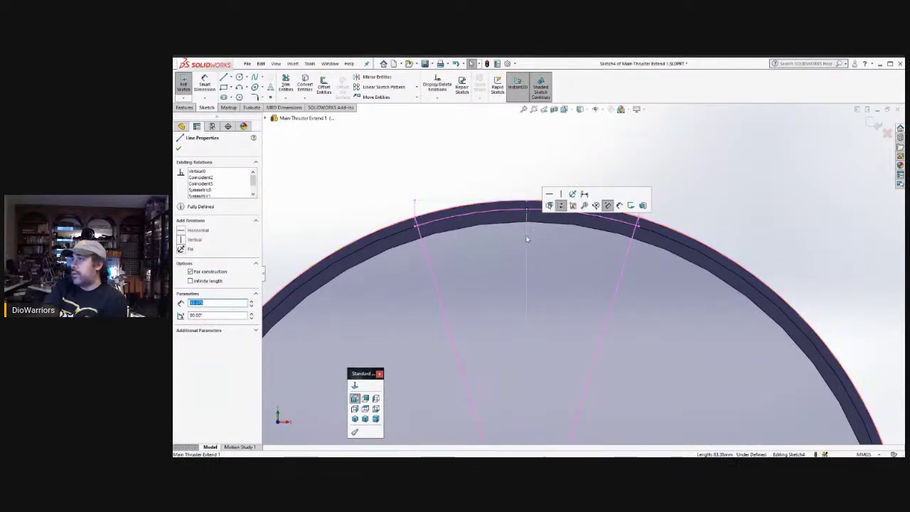
{"action": "left_click", "coordinate": [630, 254]}
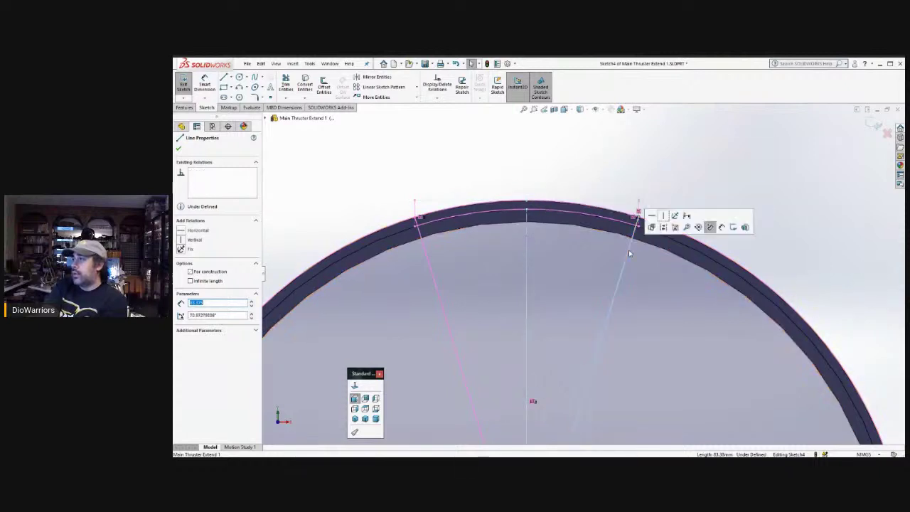
{"action": "left_click", "coordinate": [427, 246]}
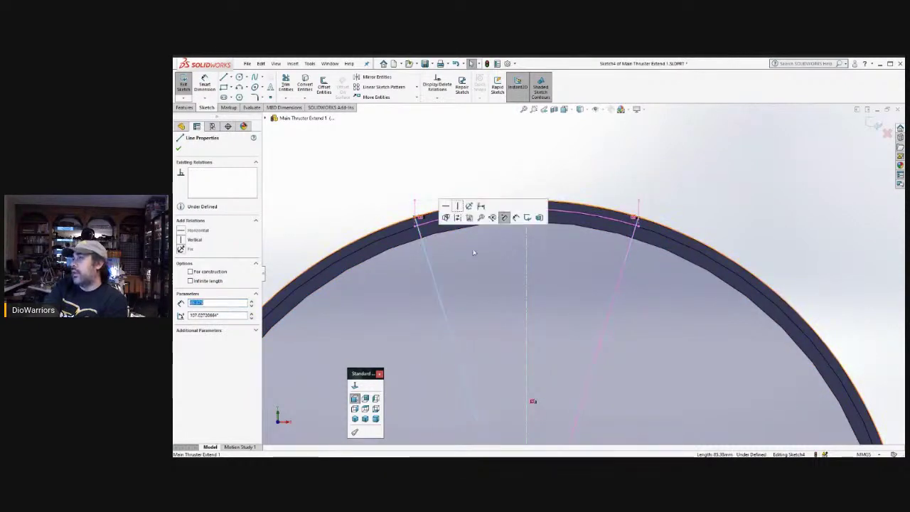
{"action": "left_click", "coordinate": [582, 178]}
- Trim the inner arc's overhang past the radial line on the negative X side and both radial lines inside the inner arc
{"action": "left_click", "coordinate": [285, 83]}
{"action": "scroll", "coordinate": [442, 231], "scroll_direction": "down", "scroll_amount": 3}
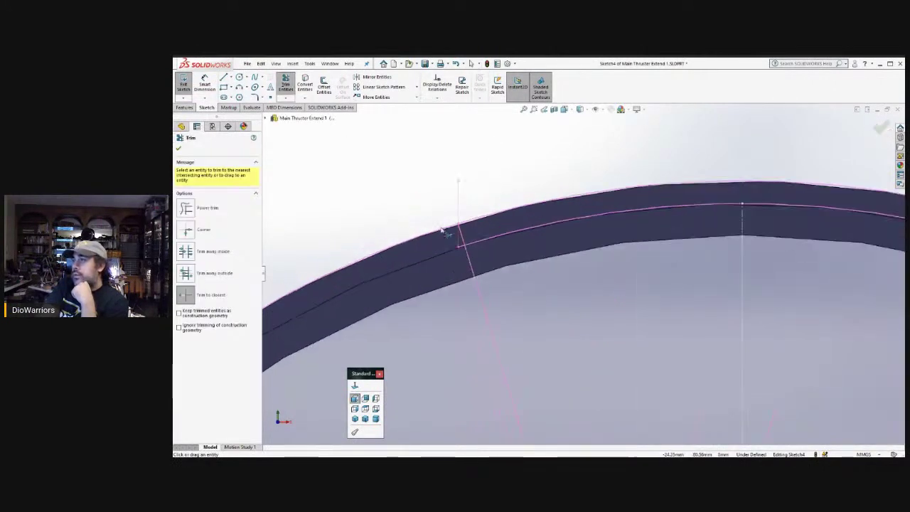
{"action": "left_click", "coordinate": [461, 244]}
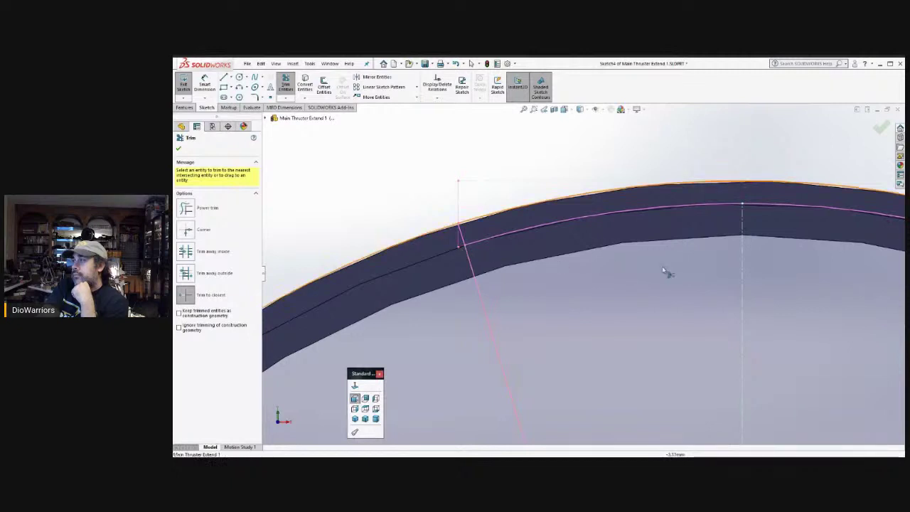
{"action": "scroll", "coordinate": [736, 279], "scroll_direction": "up", "scroll_amount": 3}
{"action": "scroll", "coordinate": [716, 266], "scroll_direction": "down", "scroll_amount": 4}
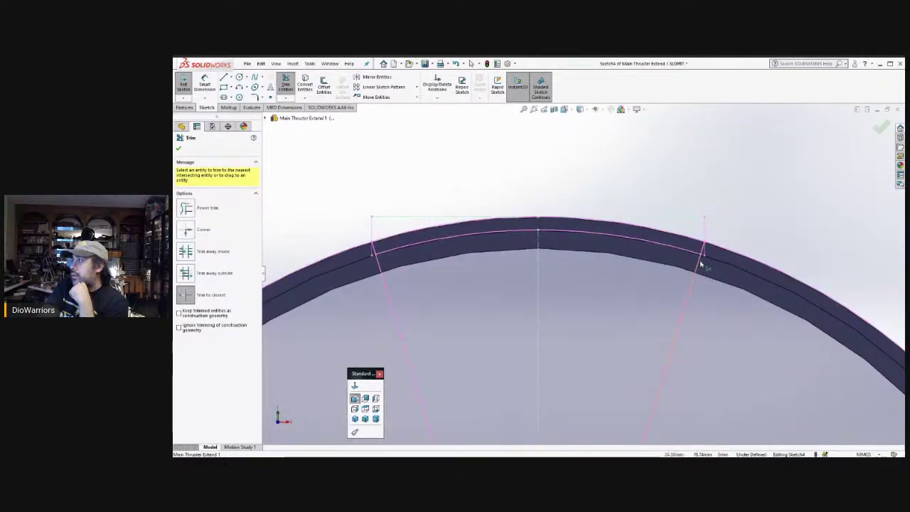
{"action": "left_click", "coordinate": [701, 267]}
{"action": "left_click", "coordinate": [378, 260]}
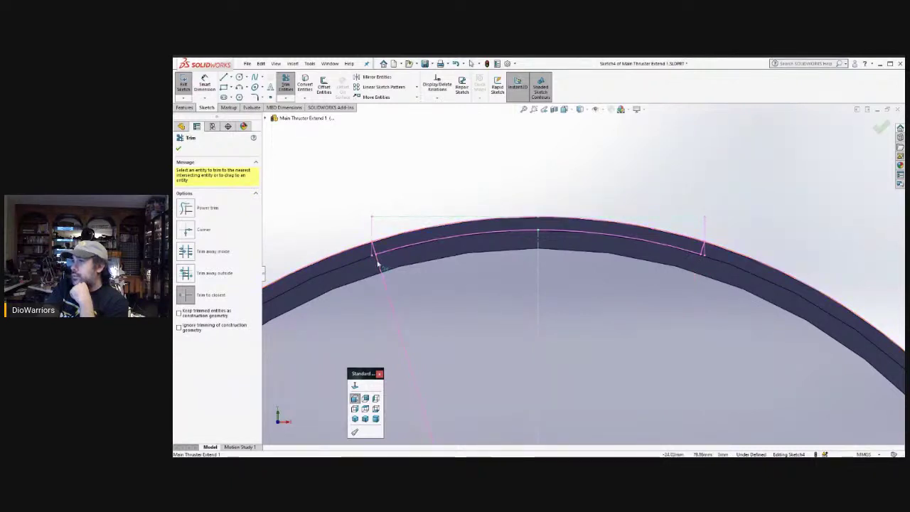
- Trim away the outer circle beyond the two radial lines, keeping only the arc that closes the segment
{"action": "scroll", "coordinate": [590, 285], "scroll_direction": "up", "scroll_amount": 3}
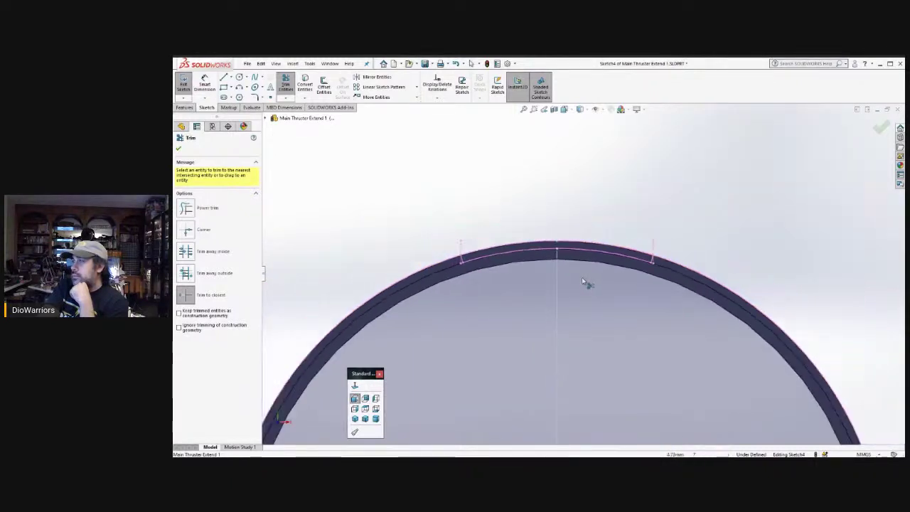
{"action": "scroll", "coordinate": [589, 284], "scroll_direction": "down", "scroll_amount": 3}
{"action": "left_click", "coordinate": [401, 250]}
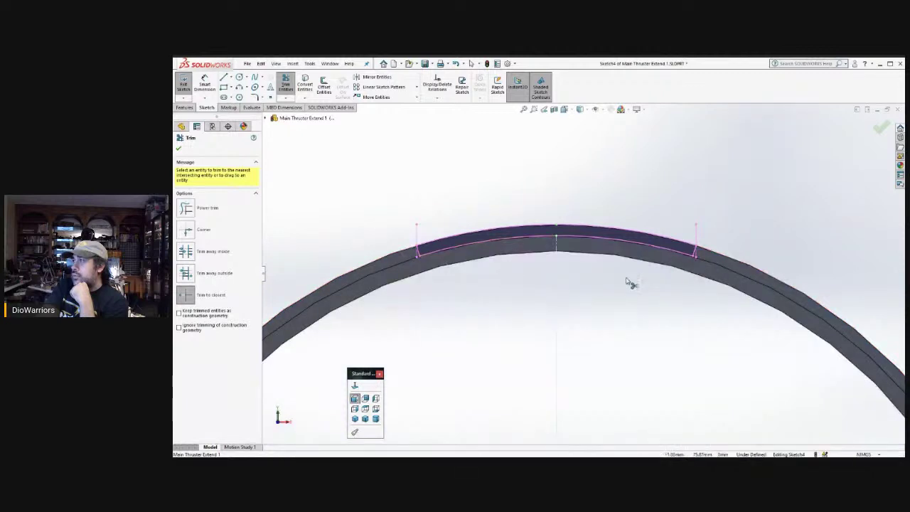
{"action": "scroll", "coordinate": [719, 253], "scroll_direction": "up", "scroll_amount": 3}
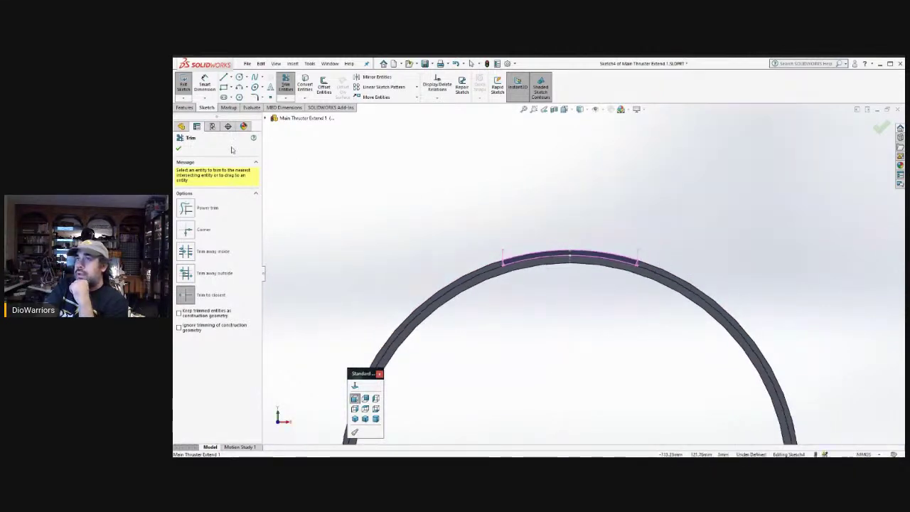
{"action": "left_click", "coordinate": [180, 150]}
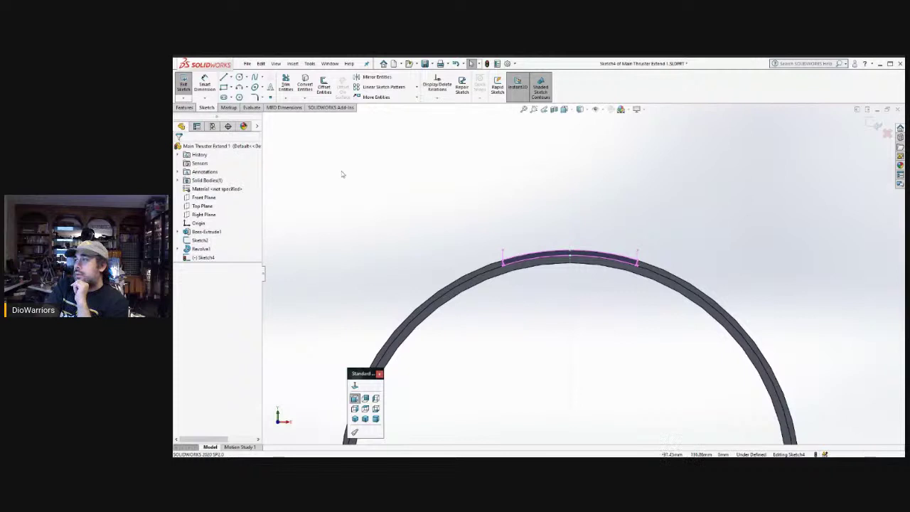
- Select the segment's inner and outer arcs and its two short radial end lines, leaving out the construction lines
{"action": "scroll", "coordinate": [539, 264], "scroll_direction": "down", "scroll_amount": 4}
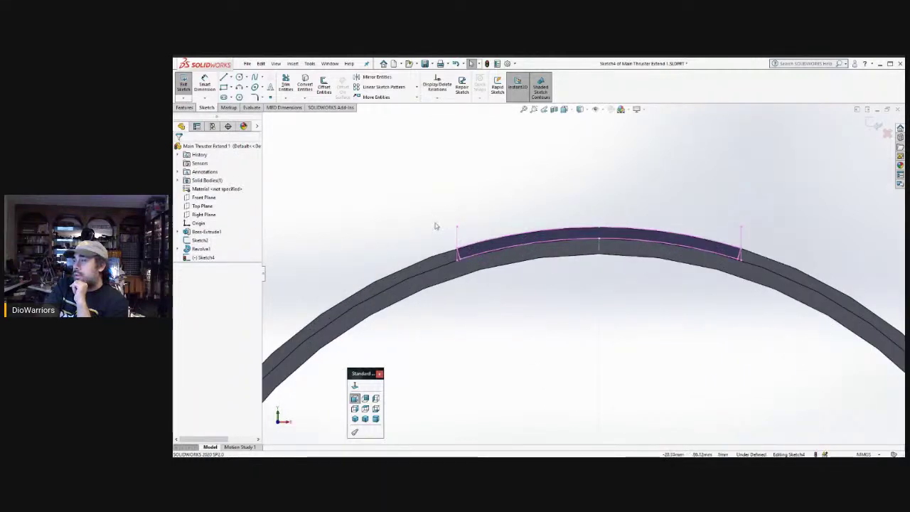
{"action": "left_click_drag", "start_coordinate": [436, 219], "coordinate": [758, 281]}
{"action": "scroll", "coordinate": [526, 237], "scroll_direction": "down", "scroll_amount": 4}
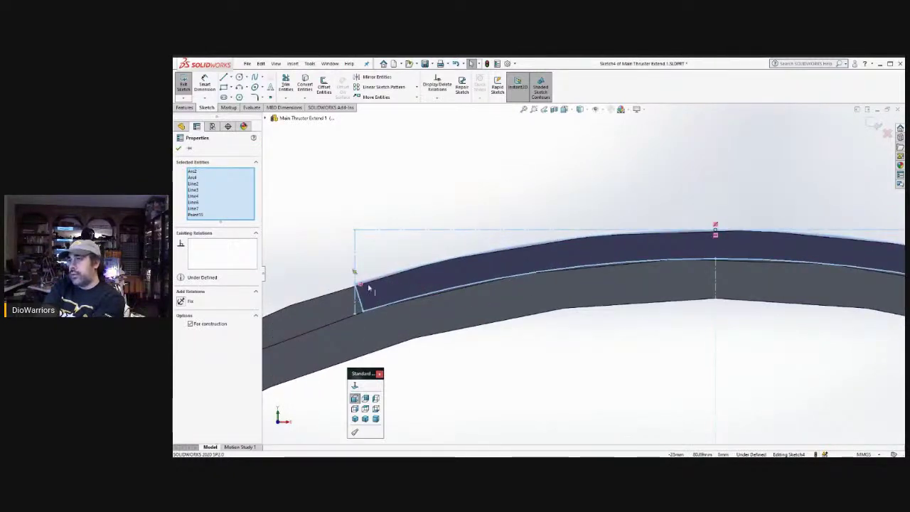
{"action": "left_click", "coordinate": [409, 230]}
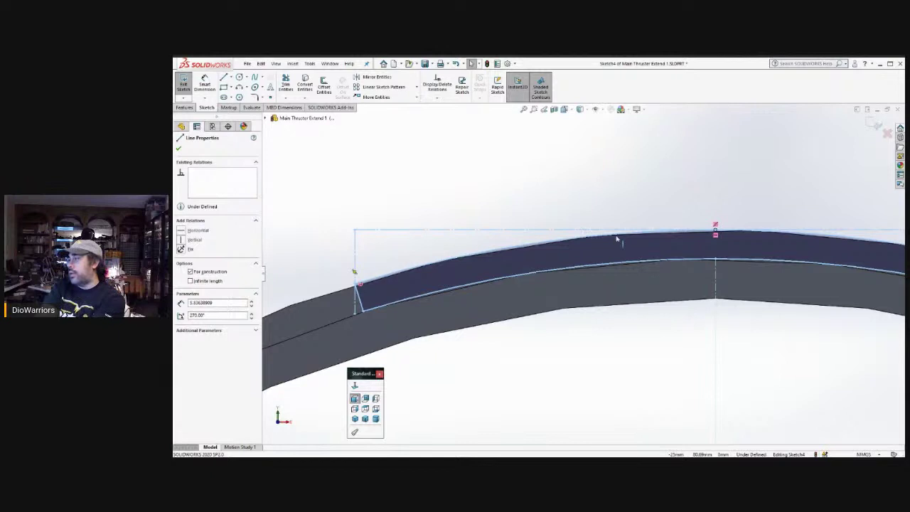
{"action": "key", "text": "ctrl+a"}
{"action": "left_click", "coordinate": [803, 256]}
{"action": "key", "text": "ctrl+a"}
{"action": "scroll", "coordinate": [803, 256], "scroll_direction": "up", "scroll_amount": 2}
{"action": "scroll", "coordinate": [803, 256], "scroll_direction": "up", "scroll_amount": 1}
{"action": "scroll", "coordinate": [809, 262], "scroll_direction": "down", "scroll_amount": 5}
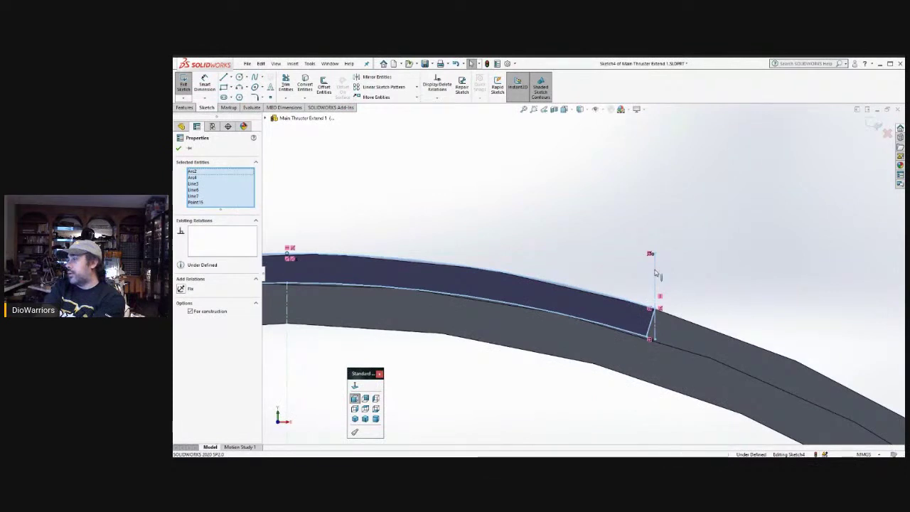
{"action": "left_click", "coordinate": [653, 269], "text": "ctrl"}
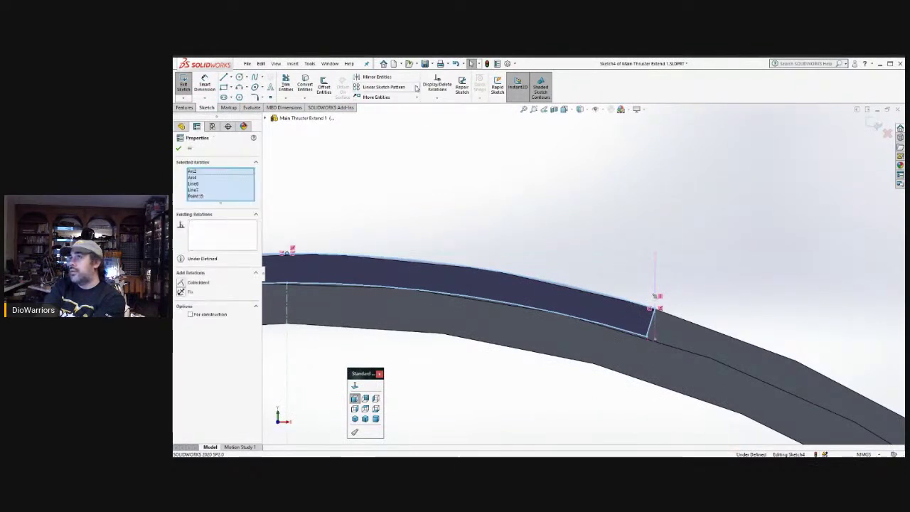
{"action": "left_click", "coordinate": [417, 87]}
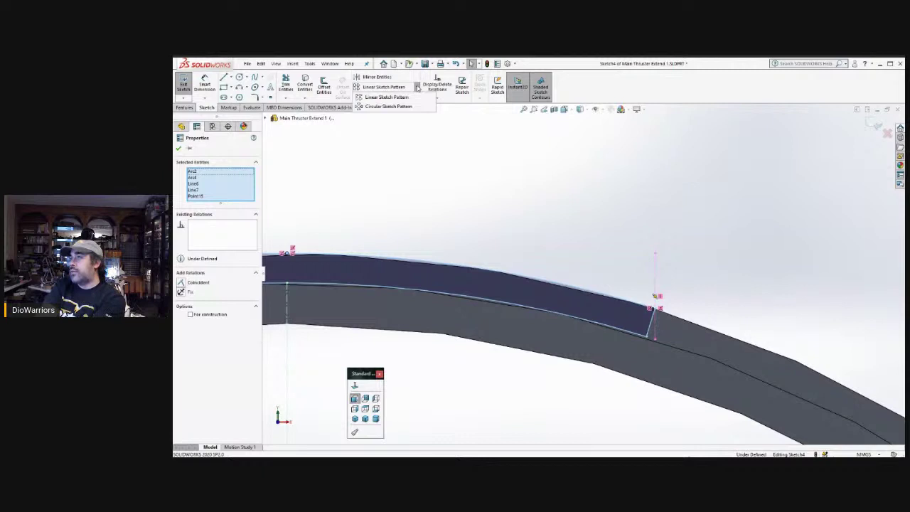
{"action": "scroll", "coordinate": [518, 226], "scroll_direction": "up", "scroll_amount": 5}
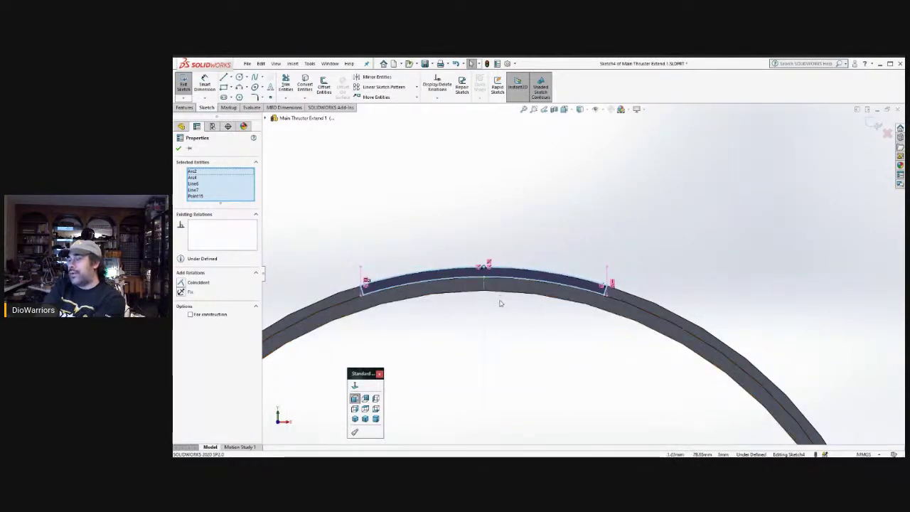
{"action": "scroll", "coordinate": [501, 305], "scroll_direction": "up", "scroll_amount": 4}
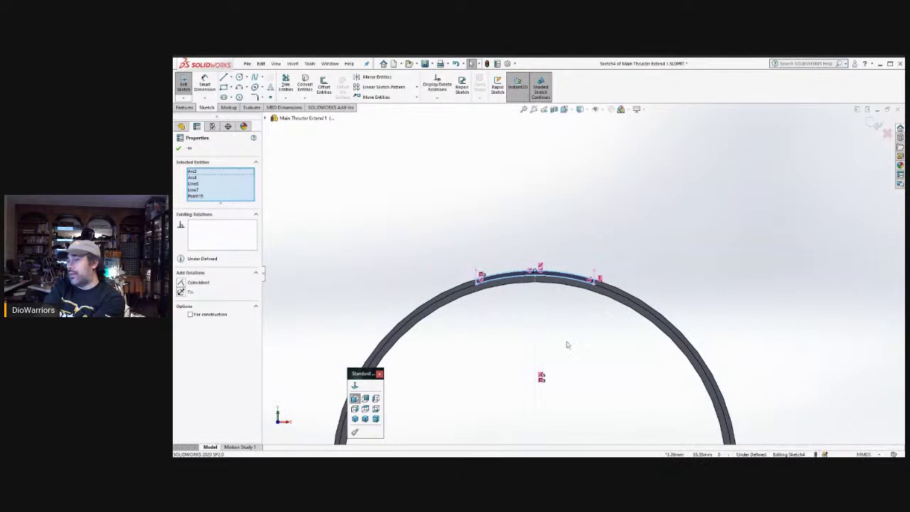
{"action": "scroll", "coordinate": [567, 344], "scroll_direction": "down", "scroll_amount": 3}
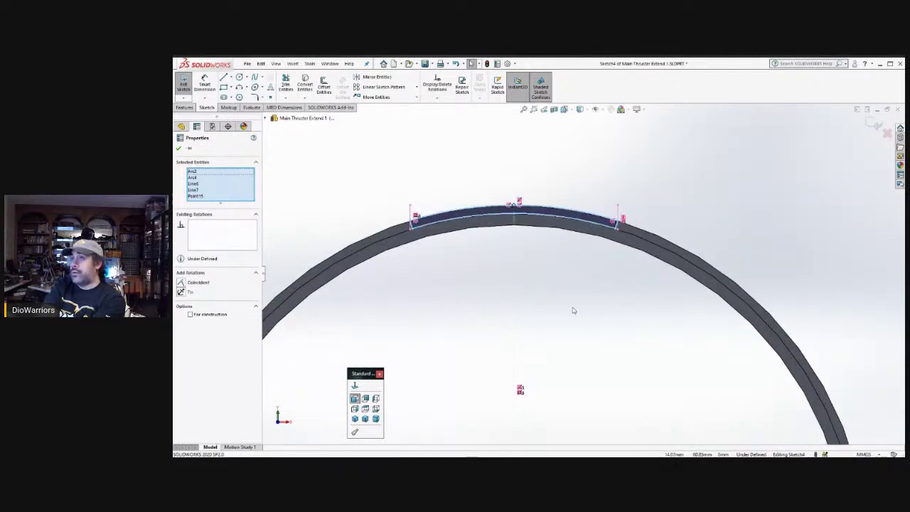
{"action": "scroll", "coordinate": [574, 311], "scroll_direction": "up", "scroll_amount": 3}
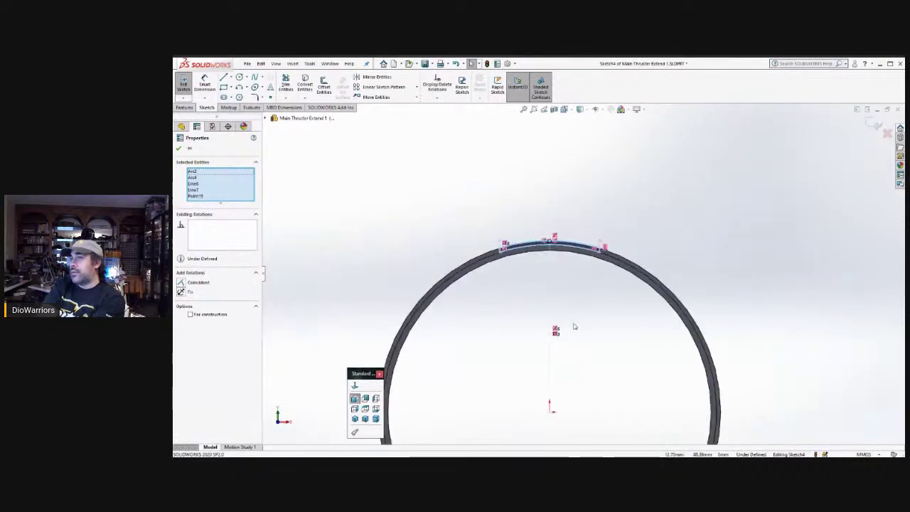
{"action": "scroll", "coordinate": [578, 335], "scroll_direction": "up", "scroll_amount": 2}
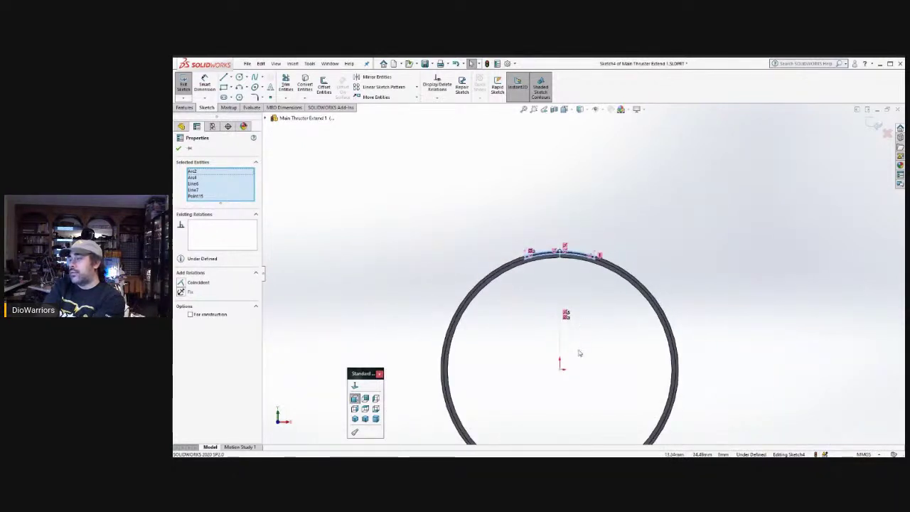
{"action": "scroll", "coordinate": [579, 354], "scroll_direction": "down", "scroll_amount": 3}
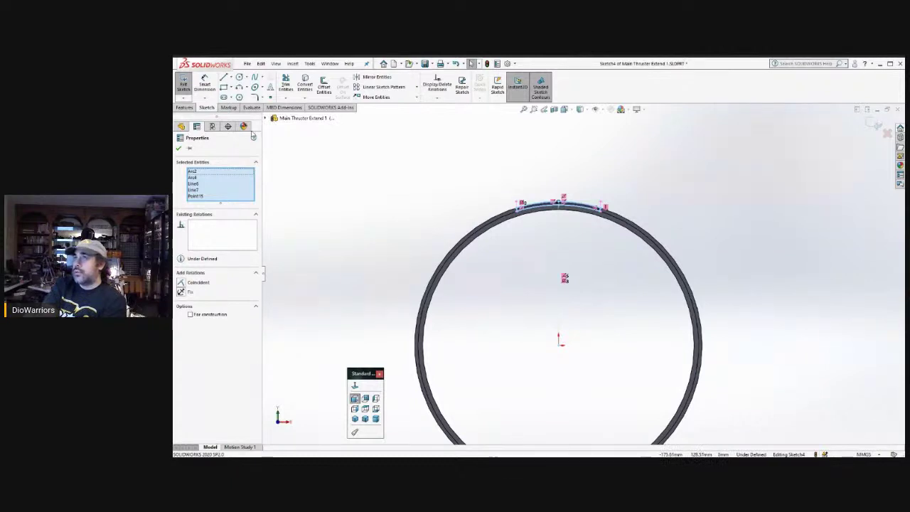
- Create a circular sketch pattern of the segment around the origin with 11 equally spaced instances over 360 degrees
{"action": "left_click", "coordinate": [416, 87]}
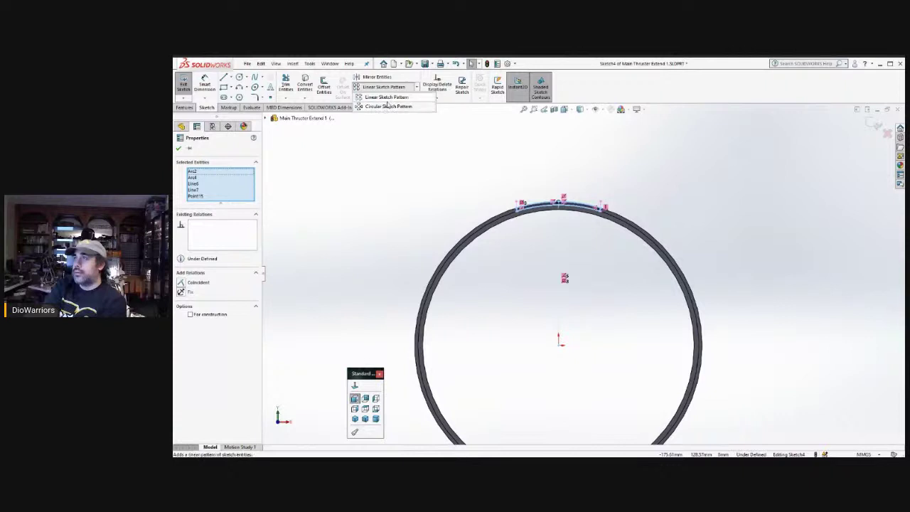
{"action": "left_click", "coordinate": [386, 107]}
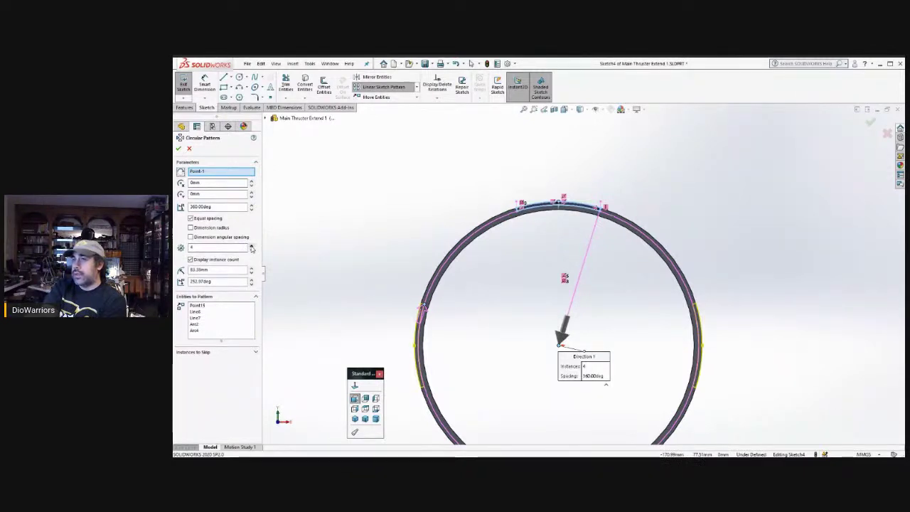
{"action": "left_click", "coordinate": [251, 246]}
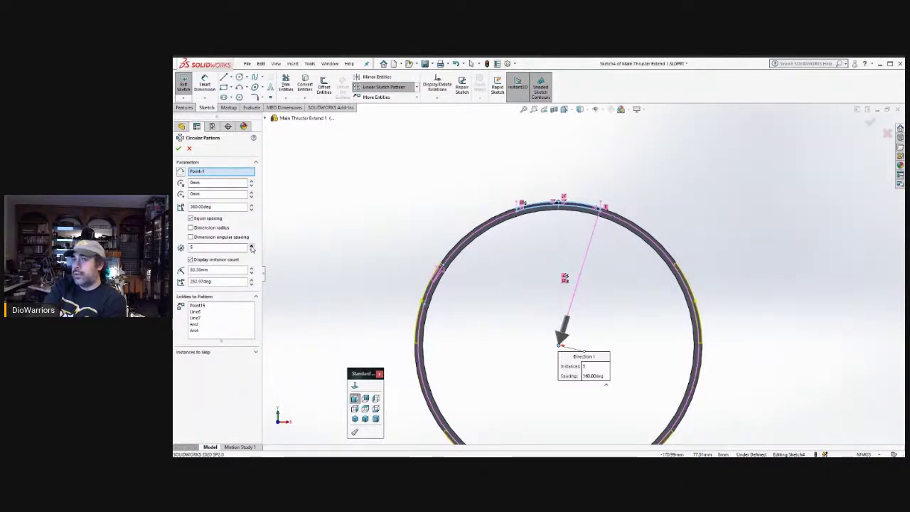
{"action": "left_click", "coordinate": [251, 246]}
{"action": "left_click", "coordinate": [251, 247]}
{"action": "left_click", "coordinate": [252, 246]}
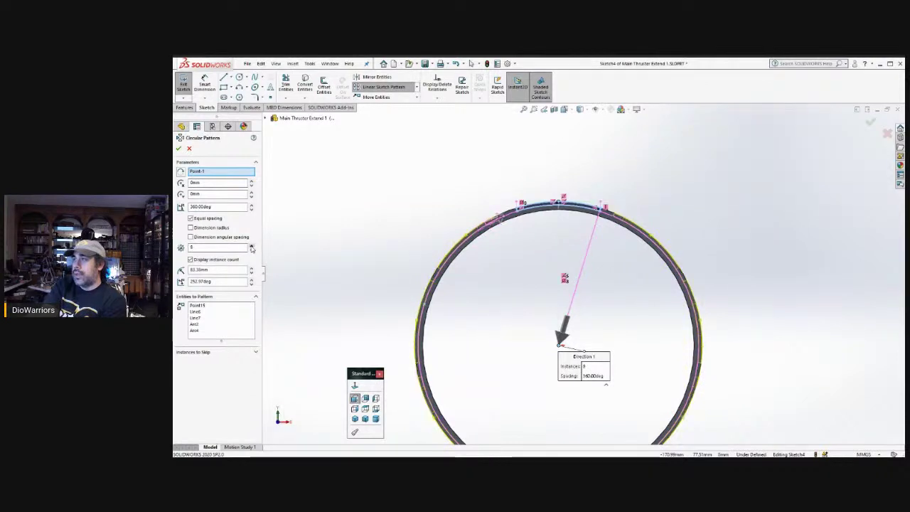
{"action": "left_click", "coordinate": [251, 246]}
{"action": "left_click", "coordinate": [251, 246]}
{"action": "left_click", "coordinate": [251, 246]}
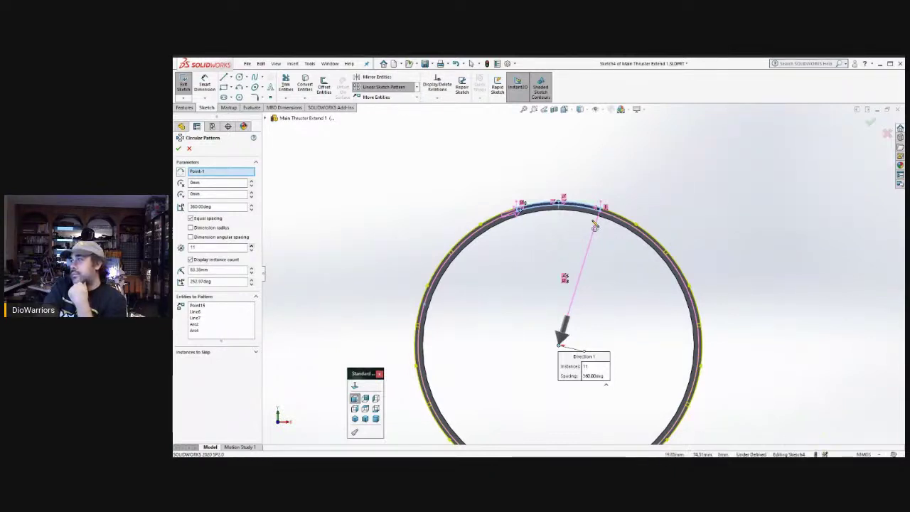
{"action": "scroll", "coordinate": [596, 226], "scroll_direction": "down", "scroll_amount": 5}
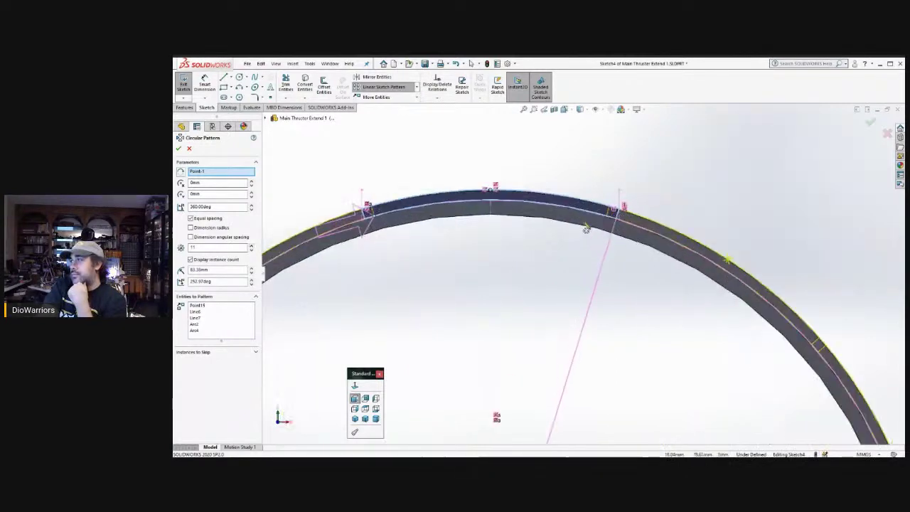
{"action": "left_click", "coordinate": [180, 151]}
{"action": "middle_click_drag", "start_coordinate": [539, 242], "coordinate": [509, 210]}
{"action": "scroll", "coordinate": [509, 209], "scroll_direction": "up", "scroll_amount": 1}
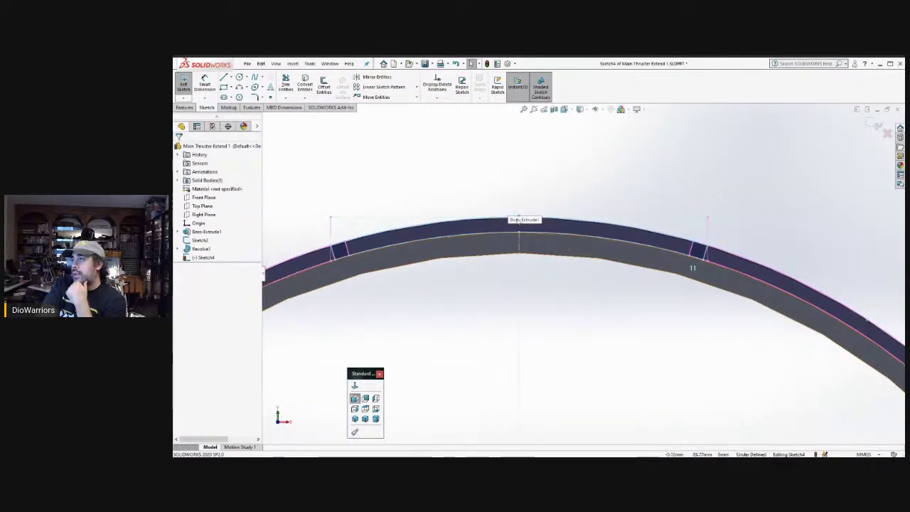
- Try a 50 mm radius for the outer arc of the patterned segment at the crown of the ring
{"action": "left_click", "coordinate": [564, 240]}
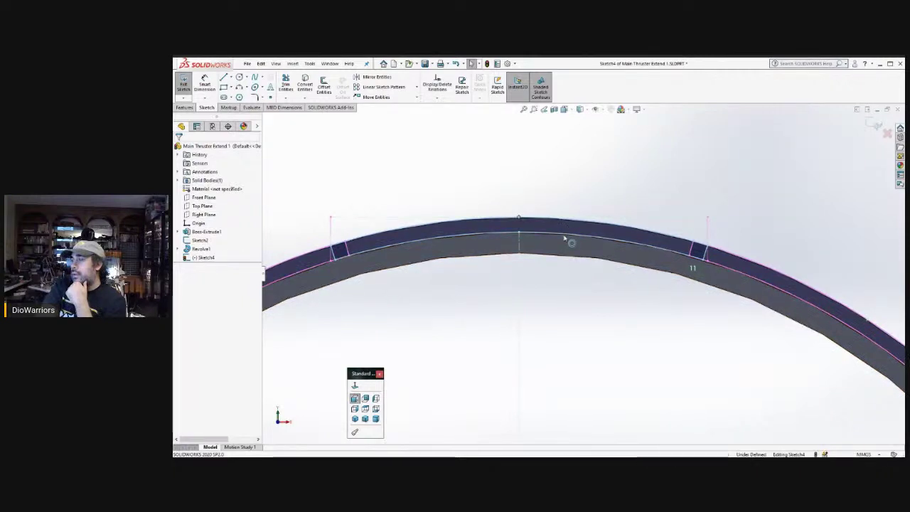
{"action": "left_click", "coordinate": [564, 239]}
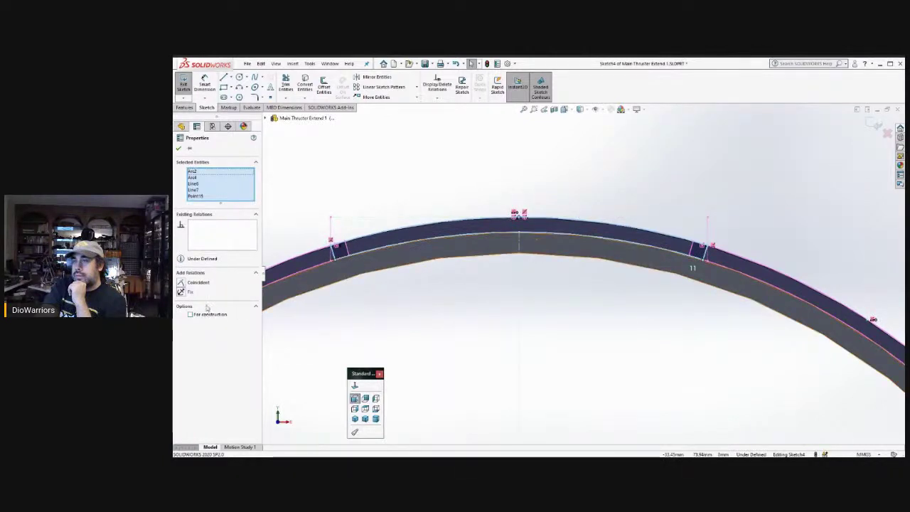
{"action": "left_click", "coordinate": [440, 193]}
{"action": "left_click", "coordinate": [429, 226]}
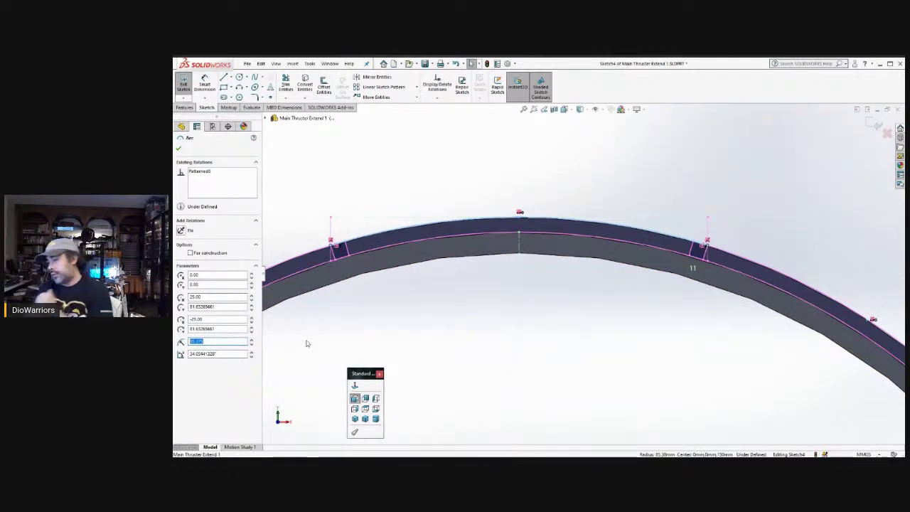
{"action": "type", "text": "50"}
{"action": "key", "text": "Return"}
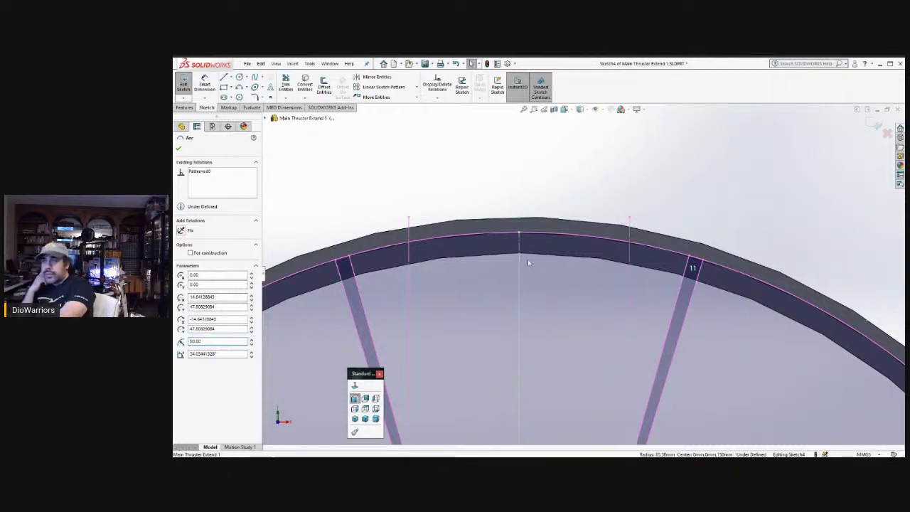
- Undo the arc's radius change and the circular pattern of the segment profile
{"action": "scroll", "coordinate": [577, 339], "scroll_direction": "up", "scroll_amount": 5}
{"action": "scroll", "coordinate": [582, 347], "scroll_direction": "down", "scroll_amount": 1}
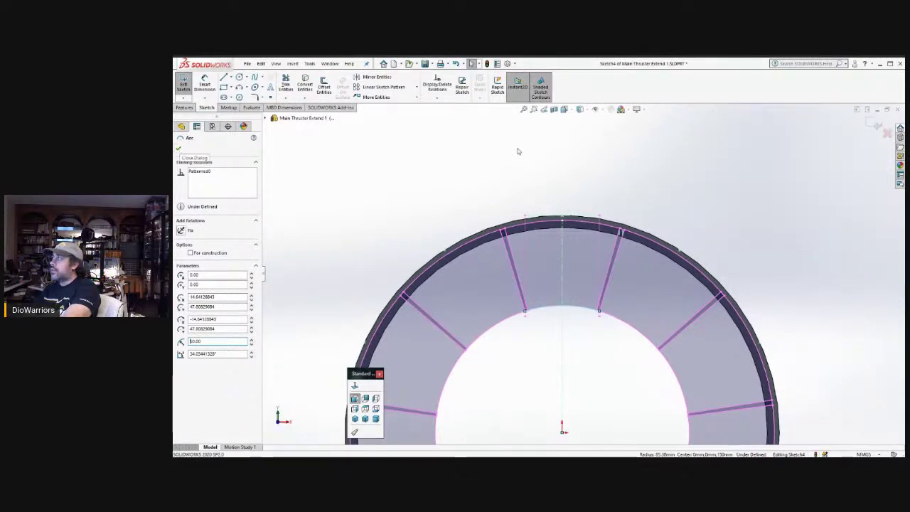
{"action": "key", "text": "Escape"}
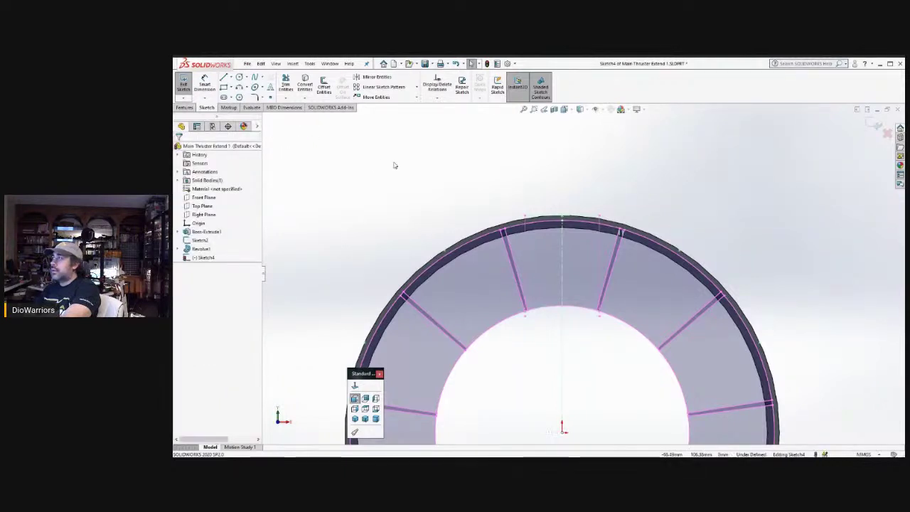
{"action": "key", "text": "ctrl+z"}
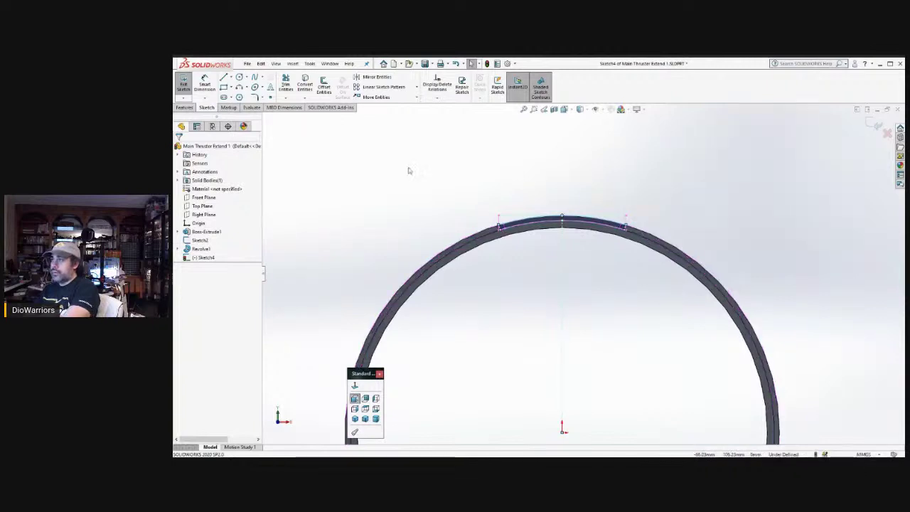
- Offset the vertical centerline 15 mm in both directions with line-capped ends
{"action": "left_click_drag", "start_coordinate": [408, 169], "coordinate": [629, 242]}
{"action": "scroll", "coordinate": [569, 227], "scroll_direction": "down", "scroll_amount": 4}
{"action": "scroll", "coordinate": [569, 226], "scroll_direction": "down", "scroll_amount": 2}
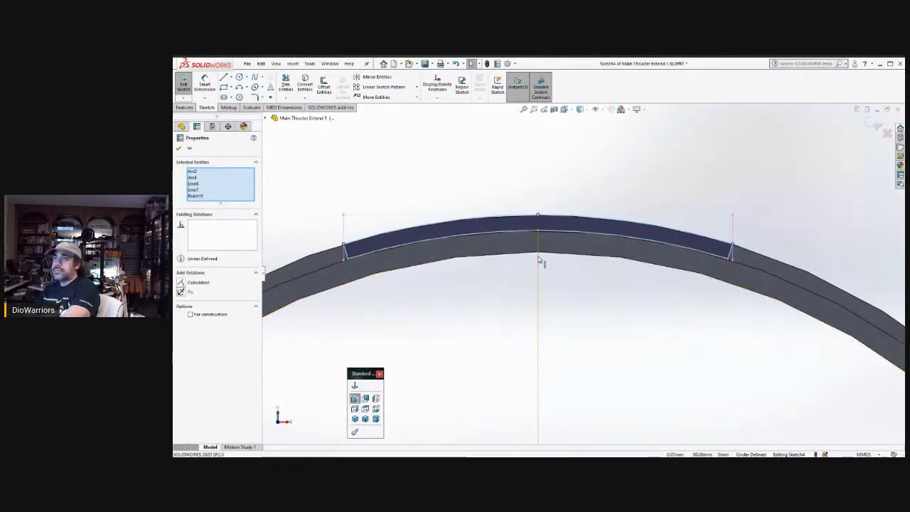
{"action": "left_click", "coordinate": [324, 86]}
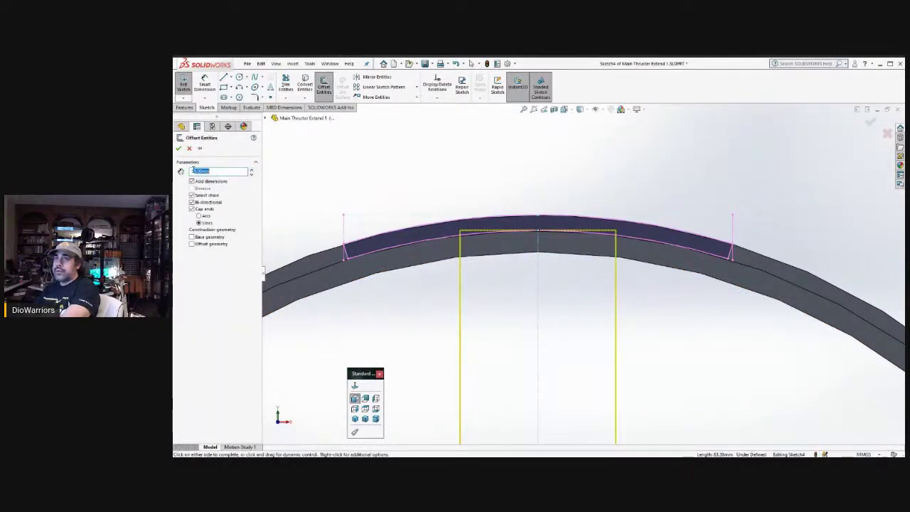
{"action": "key", "text": "Return"}
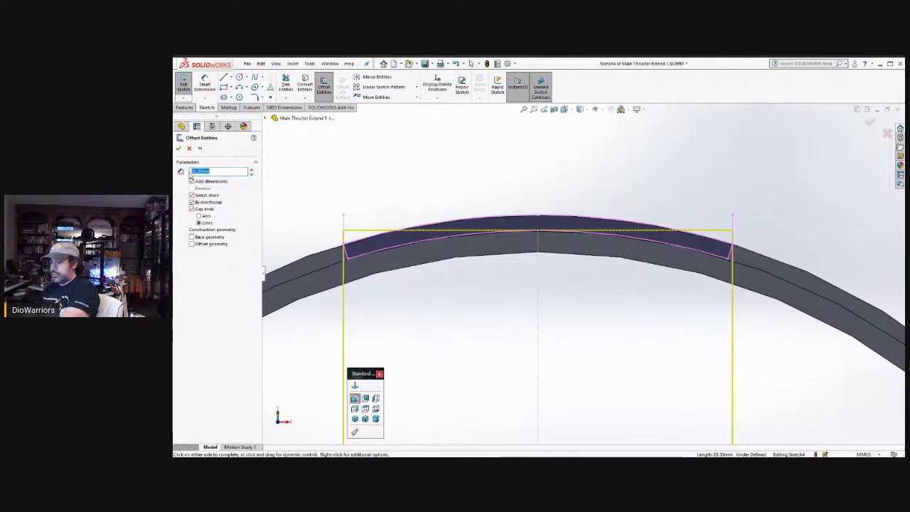
{"action": "key", "text": "Return"}
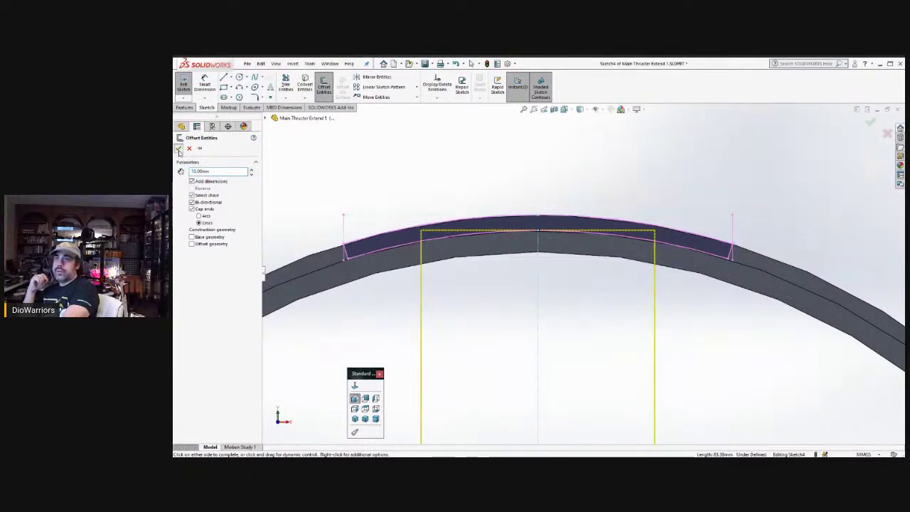
{"action": "left_click", "coordinate": [180, 149]}
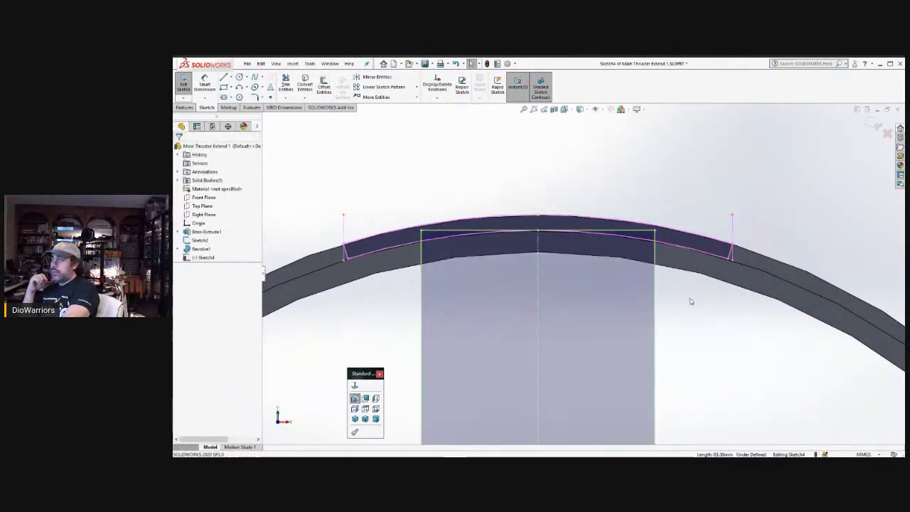
- Convert the two vertical offset lines beside the centerline to construction geometry
{"action": "left_click_drag", "start_coordinate": [690, 302], "coordinate": [401, 370]}
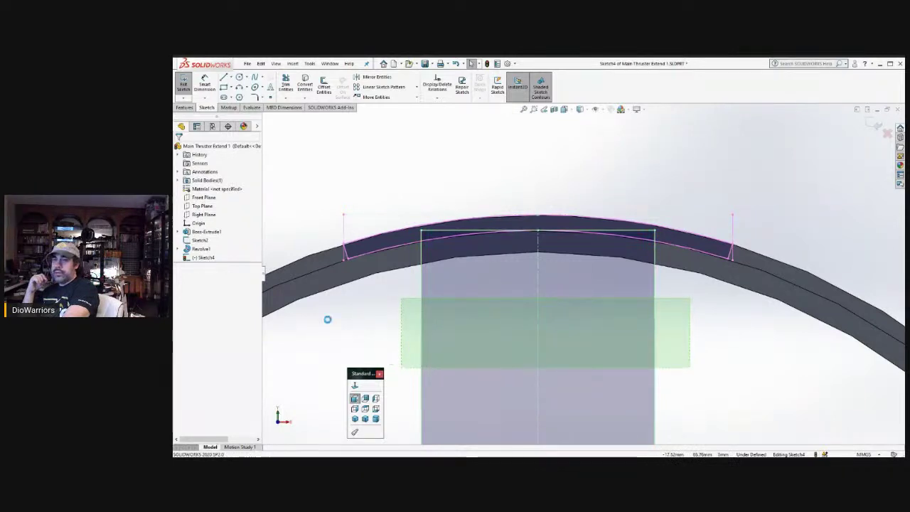
{"action": "left_click", "coordinate": [217, 353]}
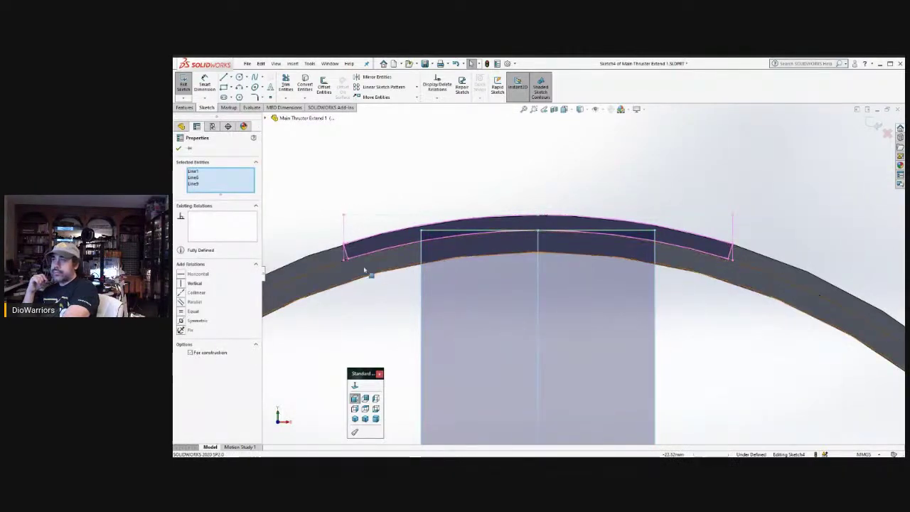
{"action": "left_click", "coordinate": [205, 354]}
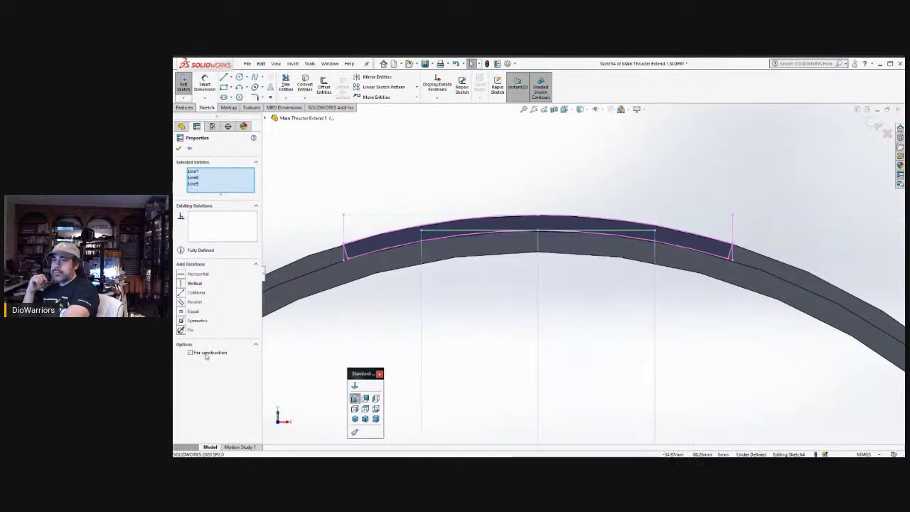
- Delete the two horizontal cap lines joining the offset lines, near the ring's crown and at the origin
{"action": "left_click", "coordinate": [432, 232]}
{"action": "key", "text": "Escape"}
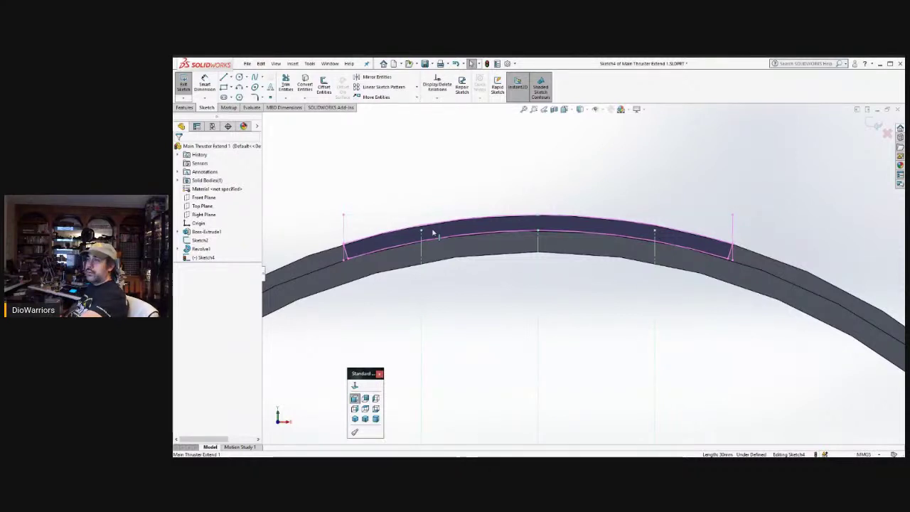
{"action": "scroll", "coordinate": [583, 378], "scroll_direction": "up", "scroll_amount": 6}
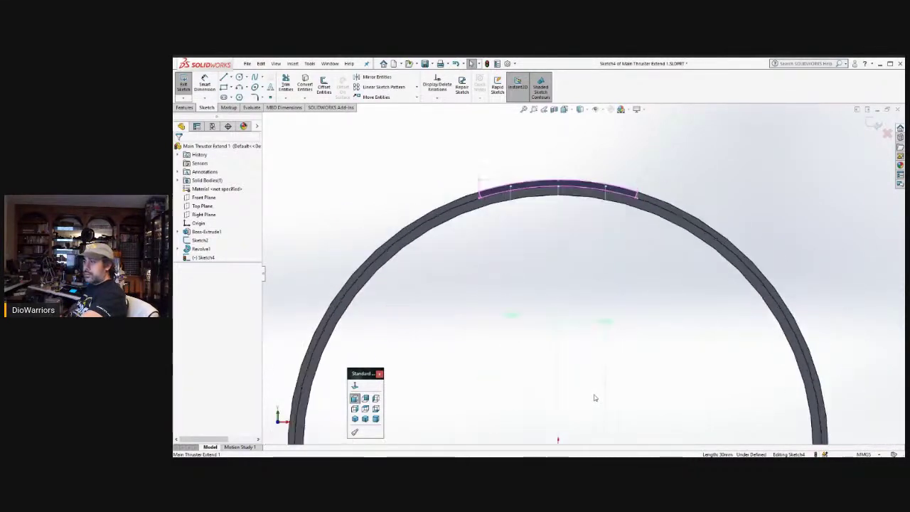
{"action": "scroll", "coordinate": [592, 401], "scroll_direction": "down", "scroll_amount": 5}
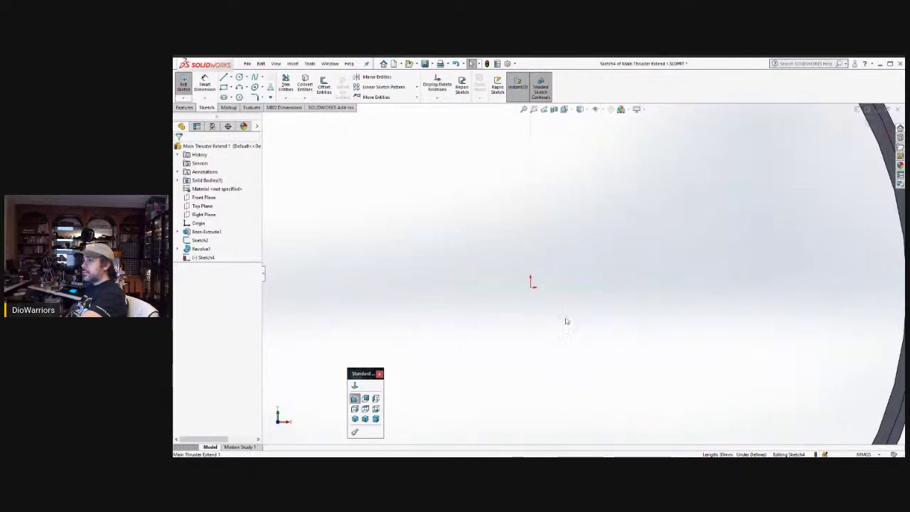
{"action": "left_click", "coordinate": [554, 289]}
{"action": "key", "text": "Delete"}
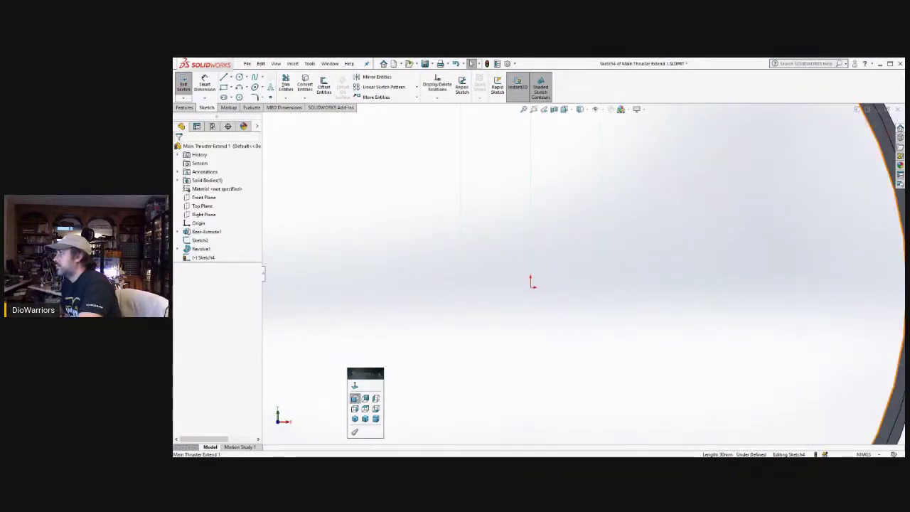
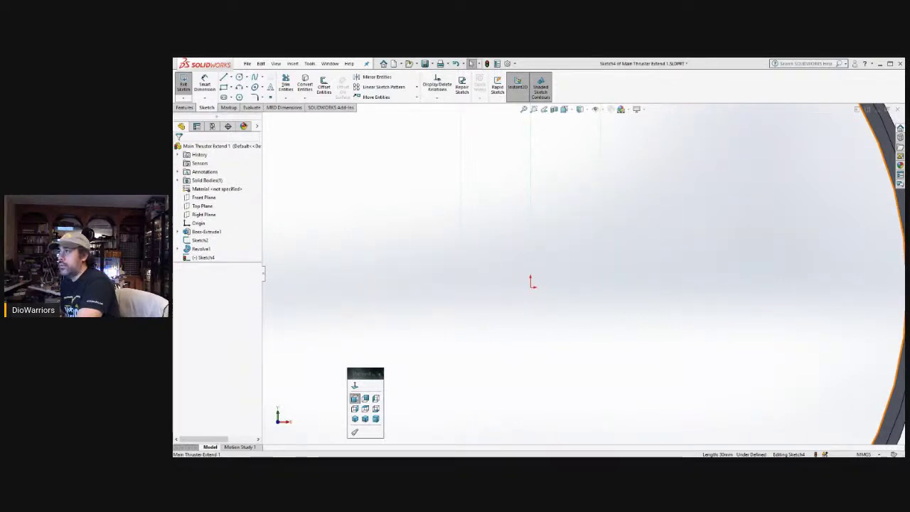
- Trim the upper ends of both vertical offset construction lines back to the segment's inner arc
{"action": "left_click", "coordinate": [634, 302]}
{"action": "scroll", "coordinate": [626, 283], "scroll_direction": "up", "scroll_amount": 5}
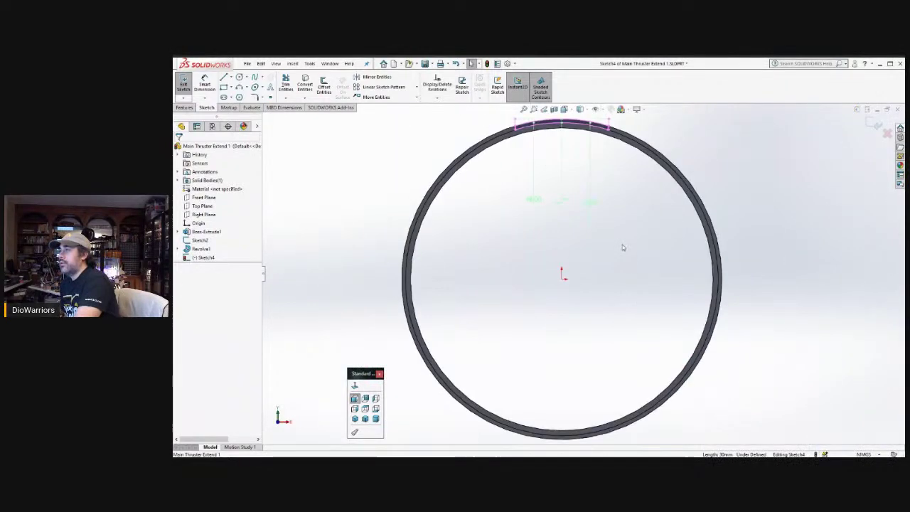
{"action": "scroll", "coordinate": [602, 260], "scroll_direction": "down", "scroll_amount": 2}
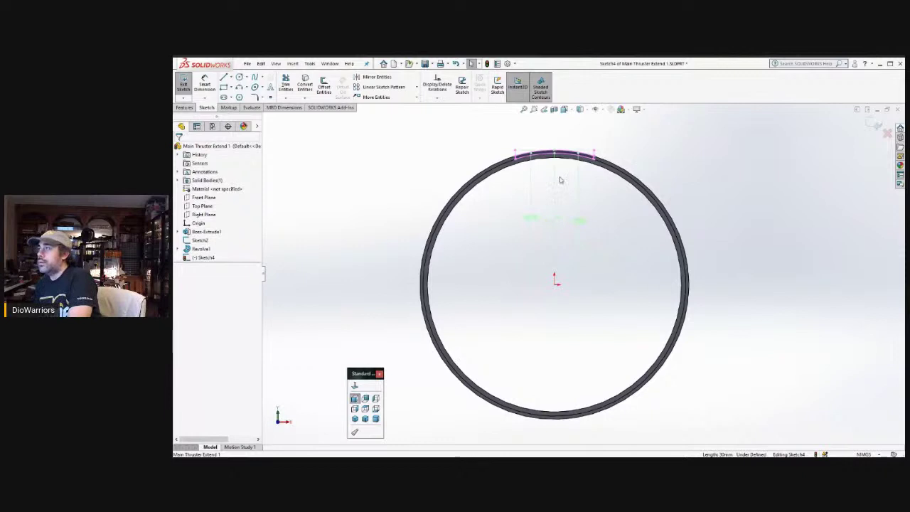
{"action": "scroll", "coordinate": [559, 179], "scroll_direction": "down", "scroll_amount": 5}
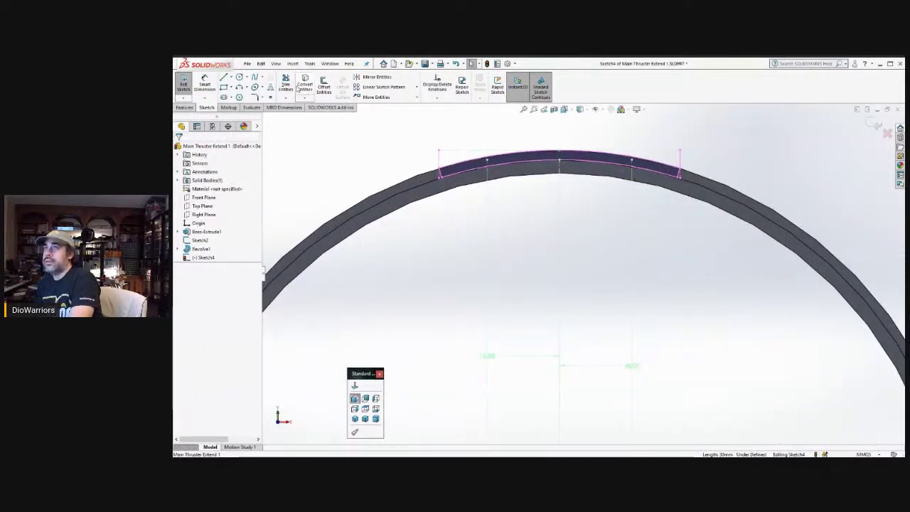
{"action": "left_click", "coordinate": [224, 78]}
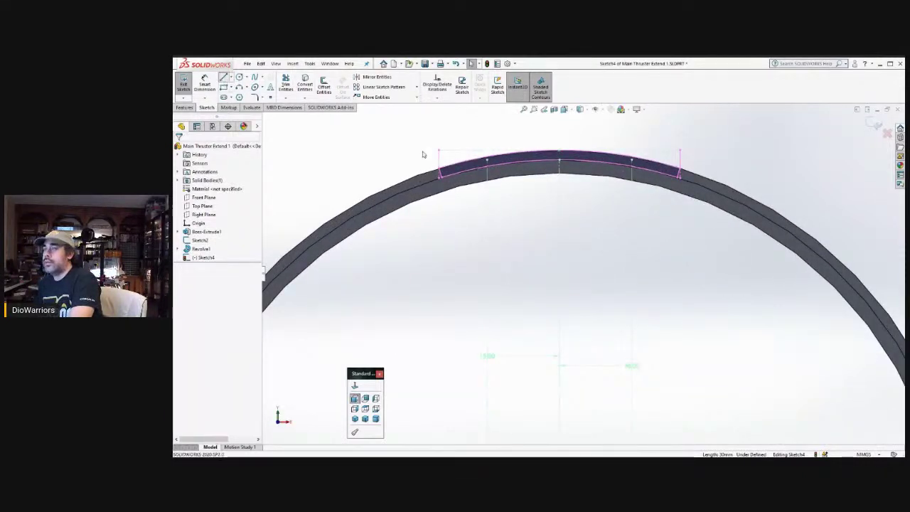
{"action": "scroll", "coordinate": [498, 171], "scroll_direction": "down", "scroll_amount": 1}
{"action": "scroll", "coordinate": [498, 171], "scroll_direction": "down", "scroll_amount": 2}
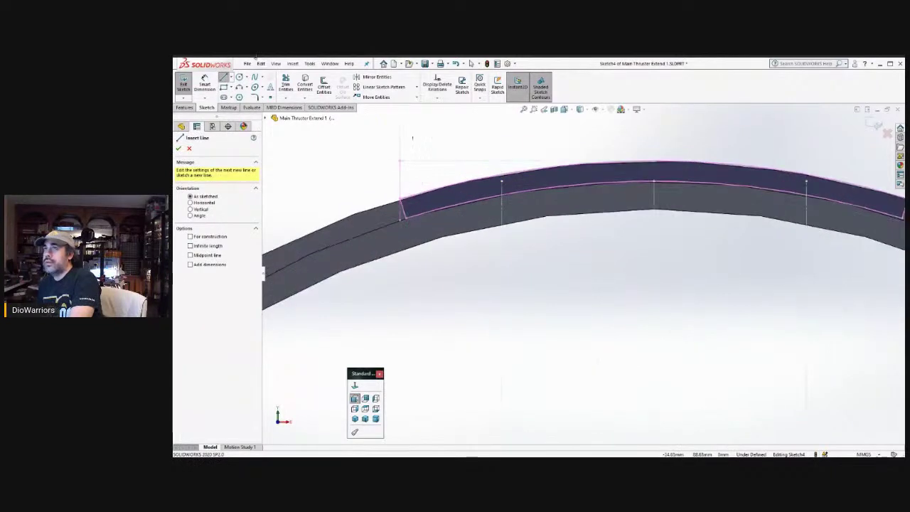
{"action": "key", "text": "Escape"}
{"action": "key", "text": "t"}
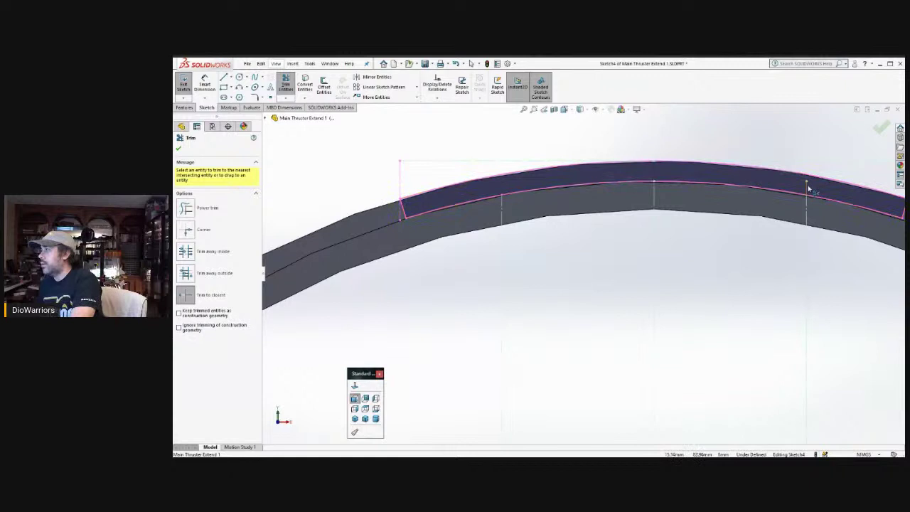
- Draw a line from the origin to the point where the right-hand offset construction line meets the inner arc
{"action": "left_click", "coordinate": [223, 77]}
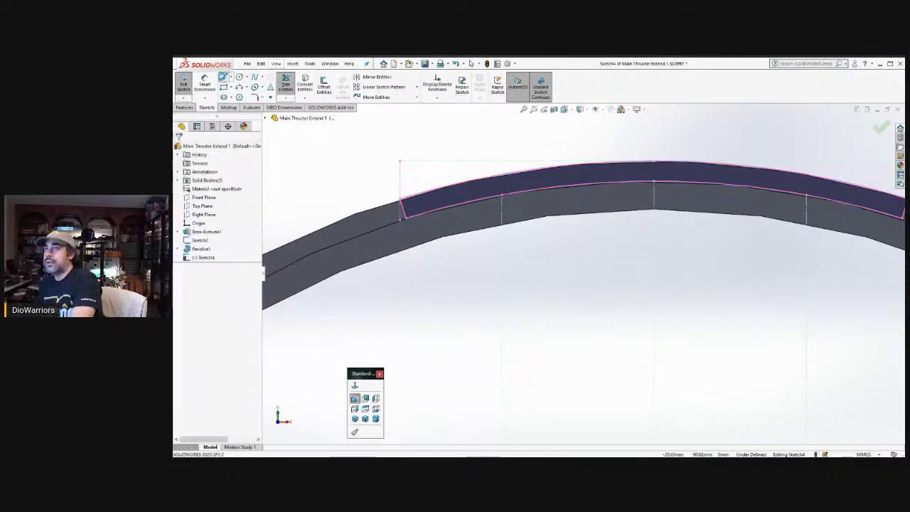
{"action": "scroll", "coordinate": [811, 189], "scroll_direction": "up", "scroll_amount": 2}
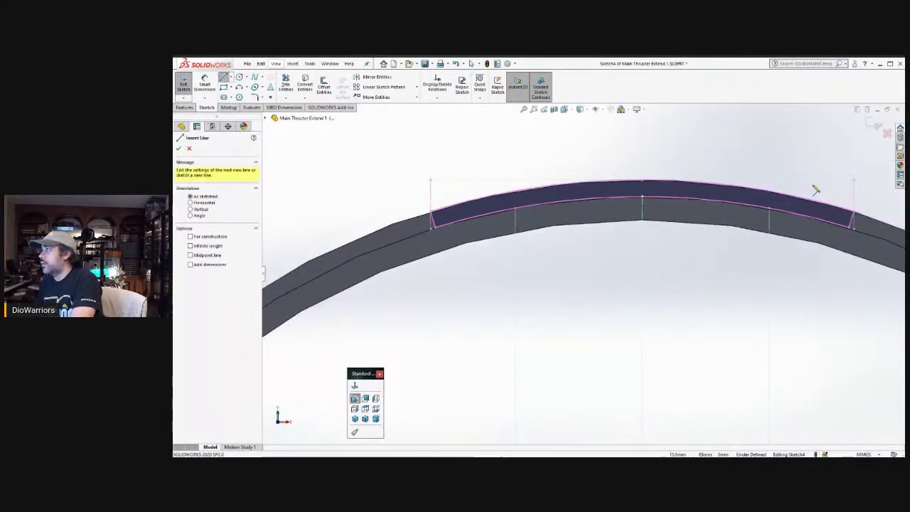
{"action": "scroll", "coordinate": [694, 261], "scroll_direction": "up", "scroll_amount": 5}
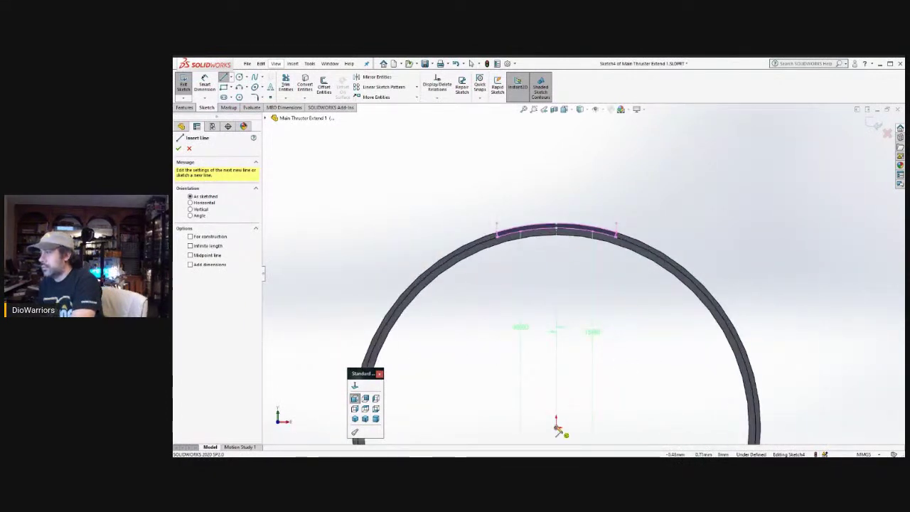
{"action": "left_click", "coordinate": [557, 425]}
{"action": "scroll", "coordinate": [583, 244], "scroll_direction": "down", "scroll_amount": 6}
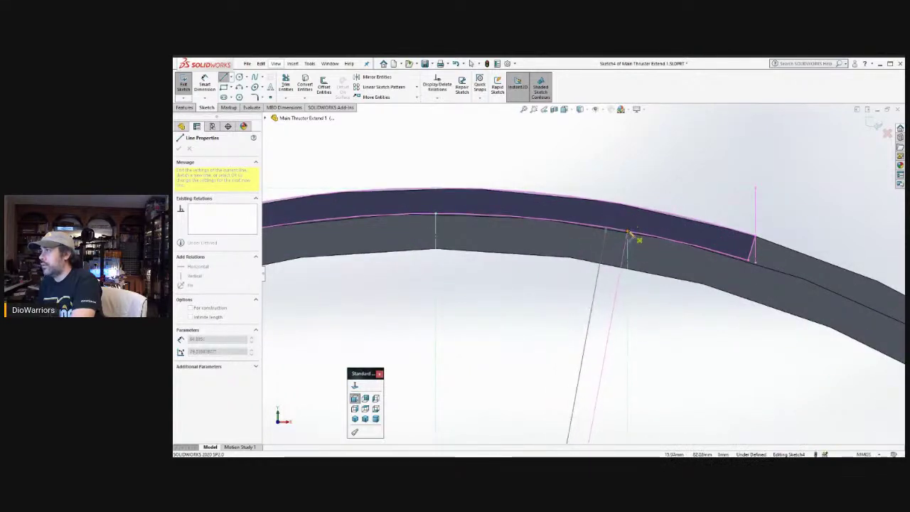
{"action": "left_click", "coordinate": [628, 234]}
{"action": "key", "text": "Escape"}
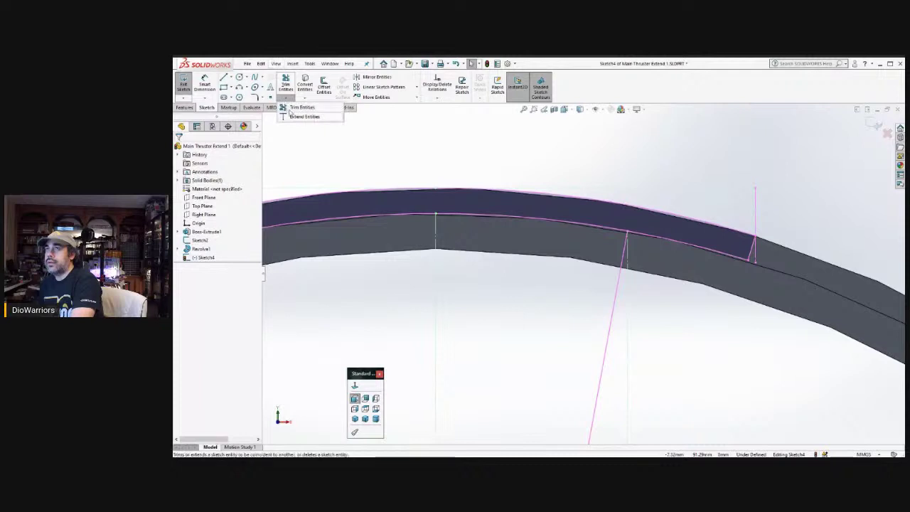
- Extend the radial line to the outer arc, and trim away its inner length and the segment's portion to its right
{"action": "left_click", "coordinate": [285, 85]}
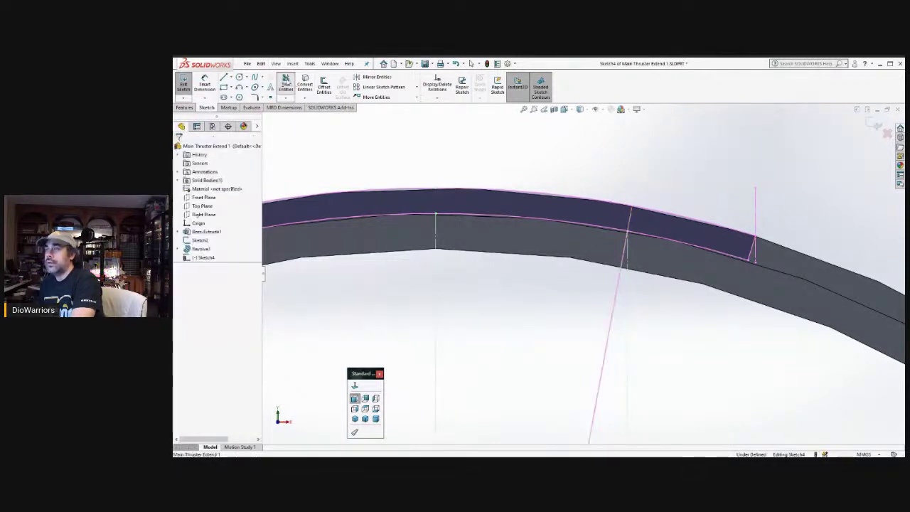
{"action": "left_click", "coordinate": [623, 265]}
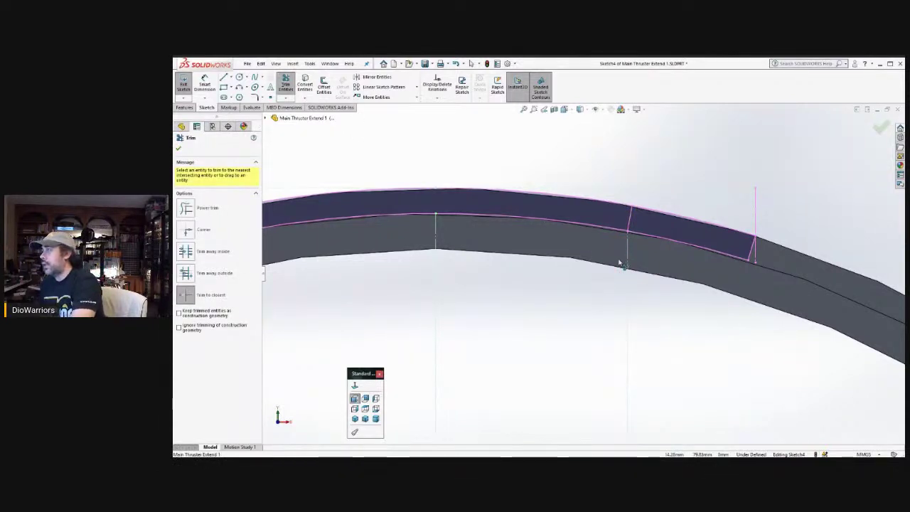
{"action": "left_click", "coordinate": [686, 219]}
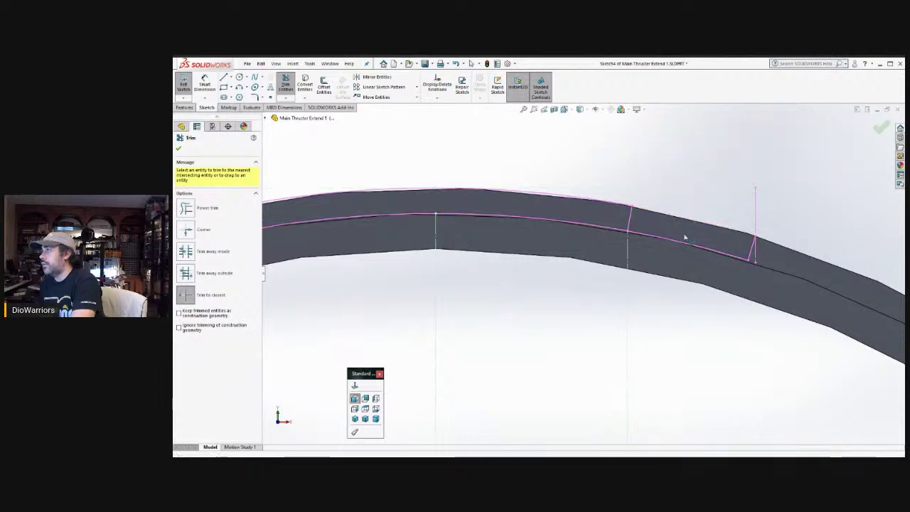
{"action": "left_click", "coordinate": [685, 243]}
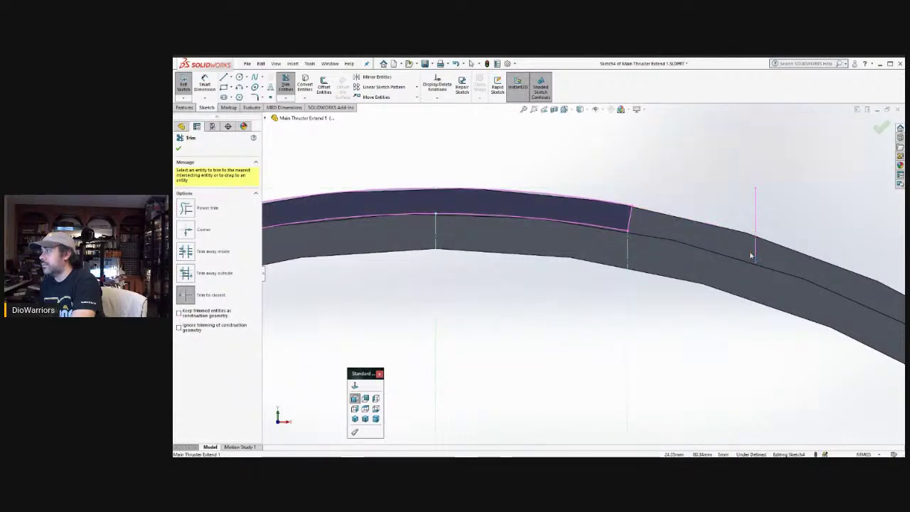
- Mirror the segment's right radial end line about the vertical centerline, keeping the original
{"action": "scroll", "coordinate": [687, 244], "scroll_direction": "up", "scroll_amount": 3}
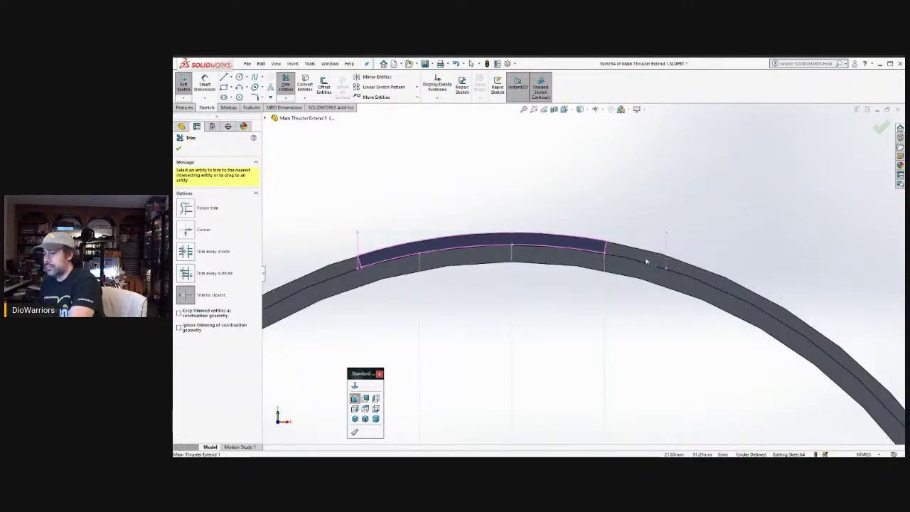
{"action": "key", "text": "Escape"}
{"action": "left_click_drag", "start_coordinate": [592, 215], "coordinate": [612, 268]}
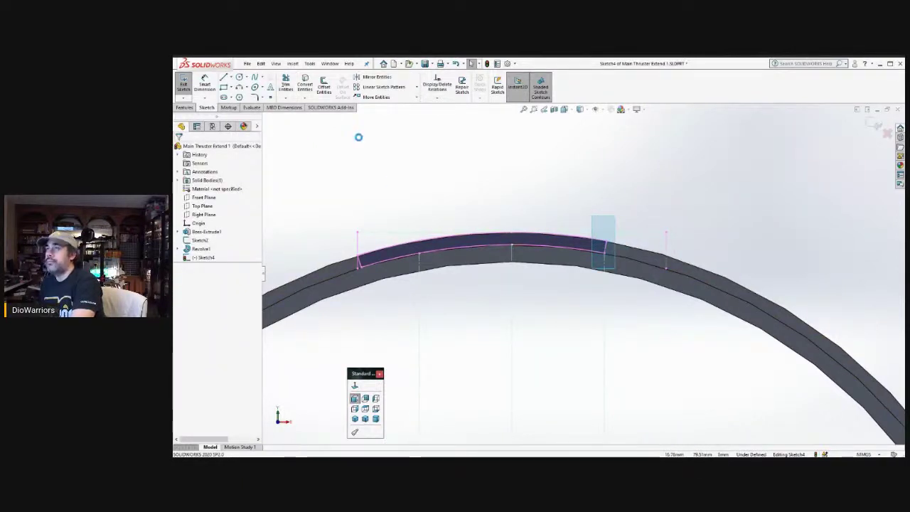
{"action": "left_click", "coordinate": [376, 78]}
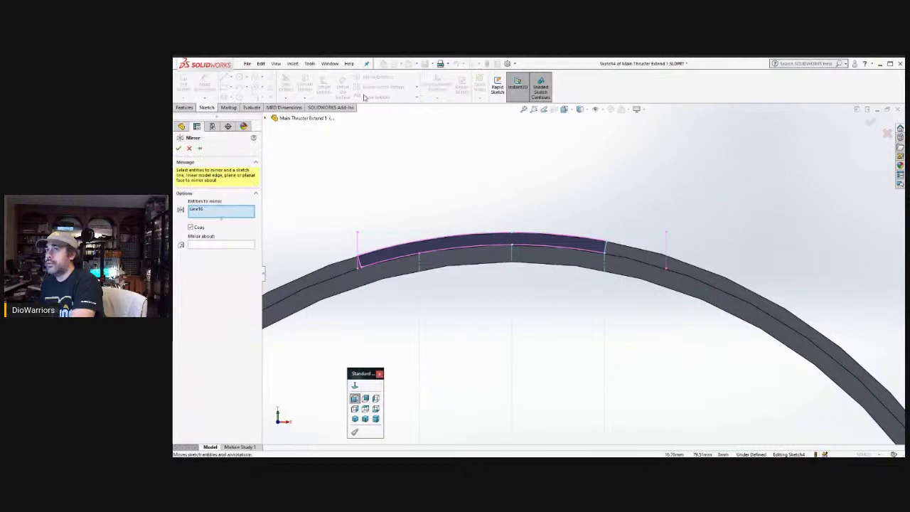
{"action": "left_click", "coordinate": [235, 244]}
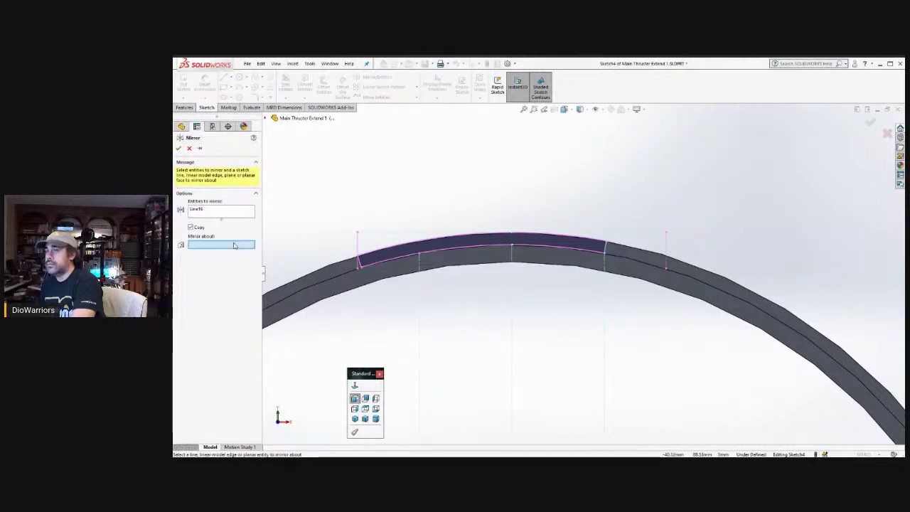
{"action": "left_click", "coordinate": [515, 280]}
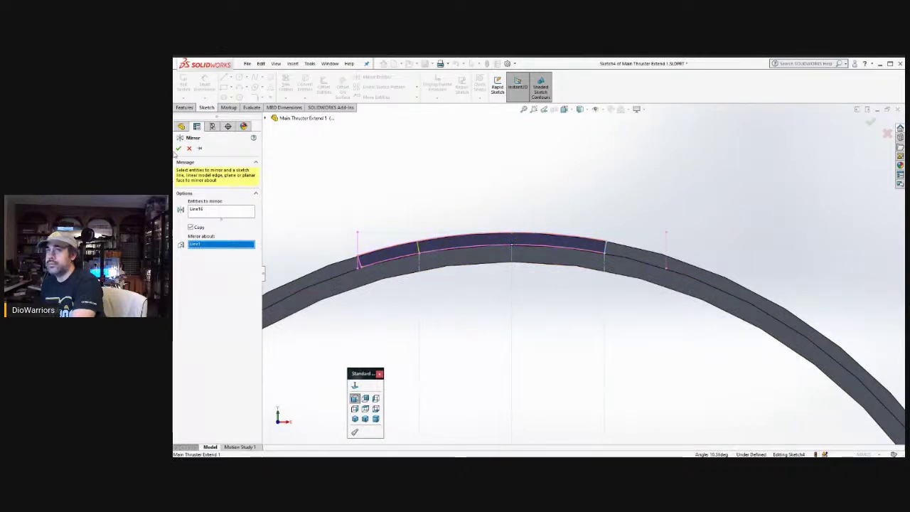
{"action": "left_click", "coordinate": [180, 148]}
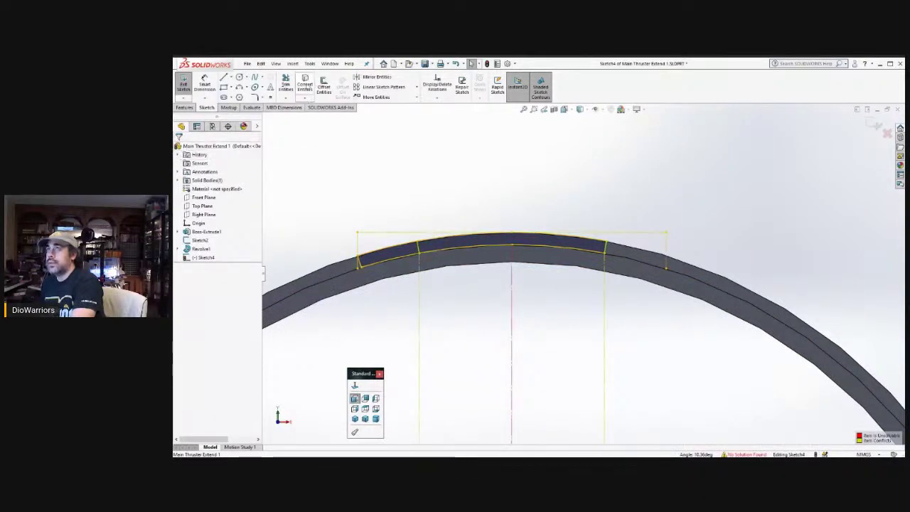
- Trim away the part of the arc segment that lies to the left of the mirrored radial line
{"action": "left_click", "coordinate": [286, 82]}
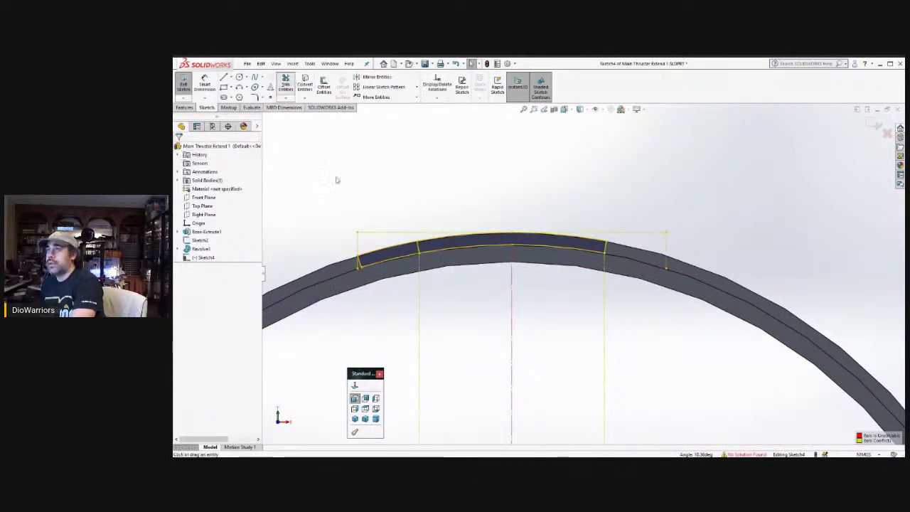
{"action": "left_click", "coordinate": [377, 254]}
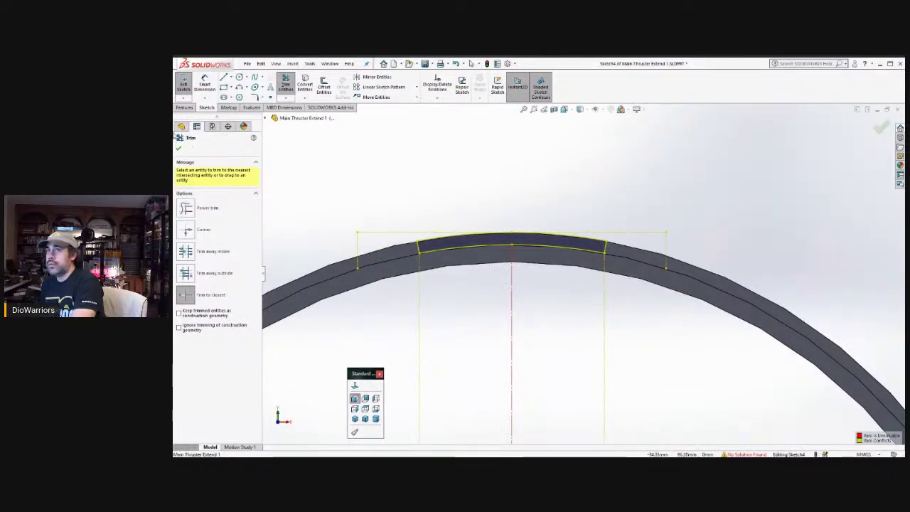
{"action": "left_click", "coordinate": [179, 149]}
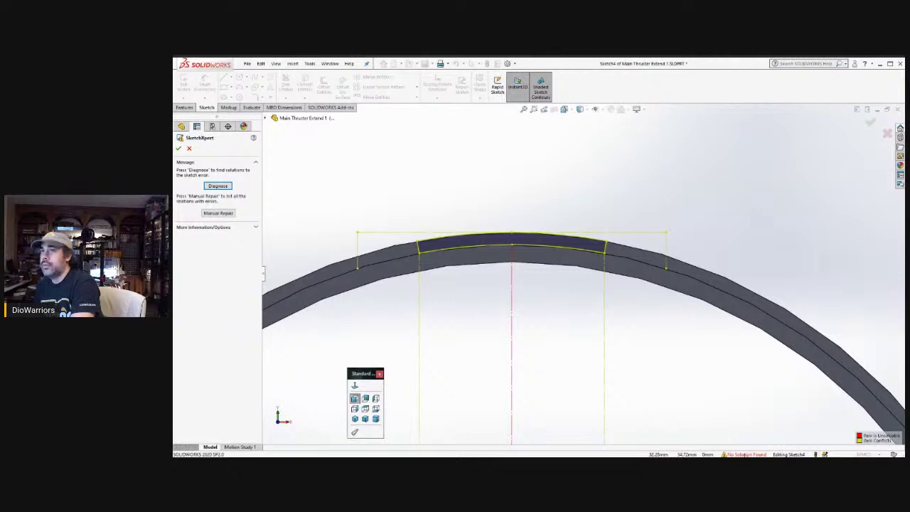
- Repair the sketch conflict manually by deleting all the conflicting relations and dimensions
{"action": "left_click", "coordinate": [219, 214]}
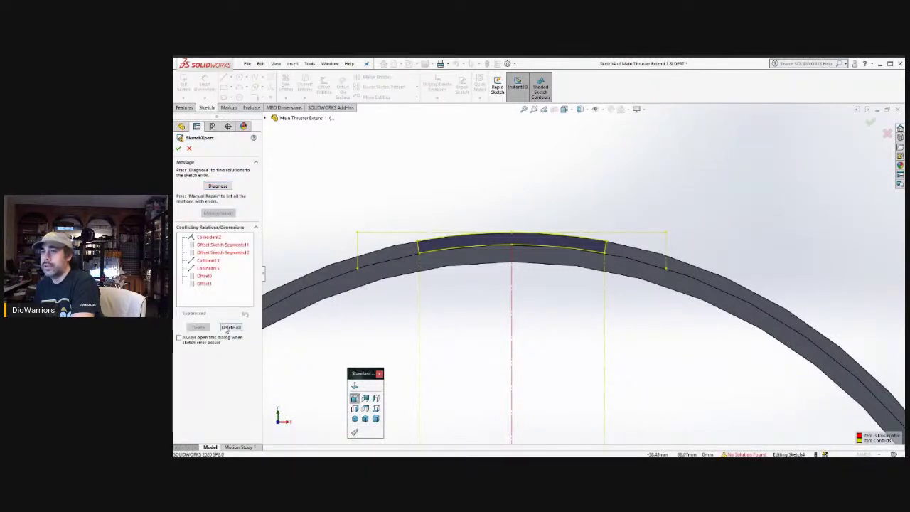
{"action": "left_click", "coordinate": [229, 327]}
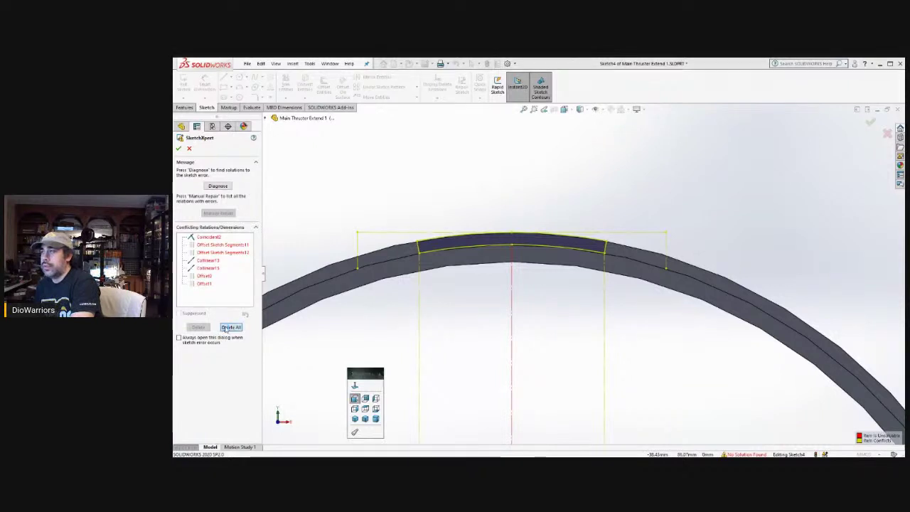
{"action": "left_click", "coordinate": [562, 258]}
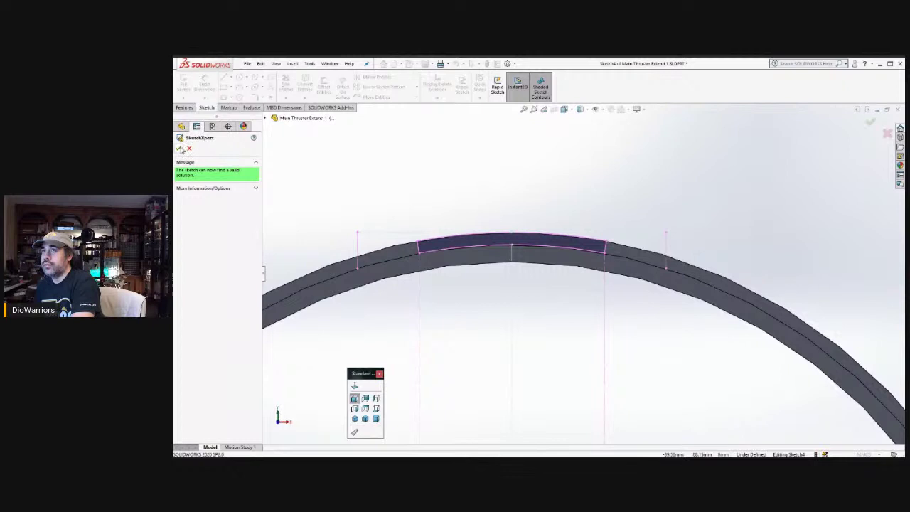
{"action": "left_click", "coordinate": [178, 148]}
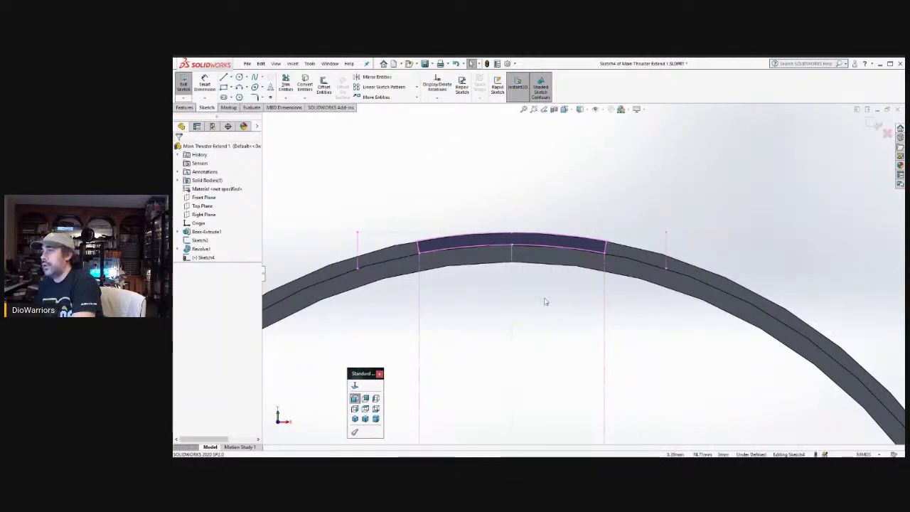
- Examine the trimmed arc segment profile, the left offset construction line and the centerline on the ring
{"action": "scroll", "coordinate": [545, 302], "scroll_direction": "up", "scroll_amount": 5}
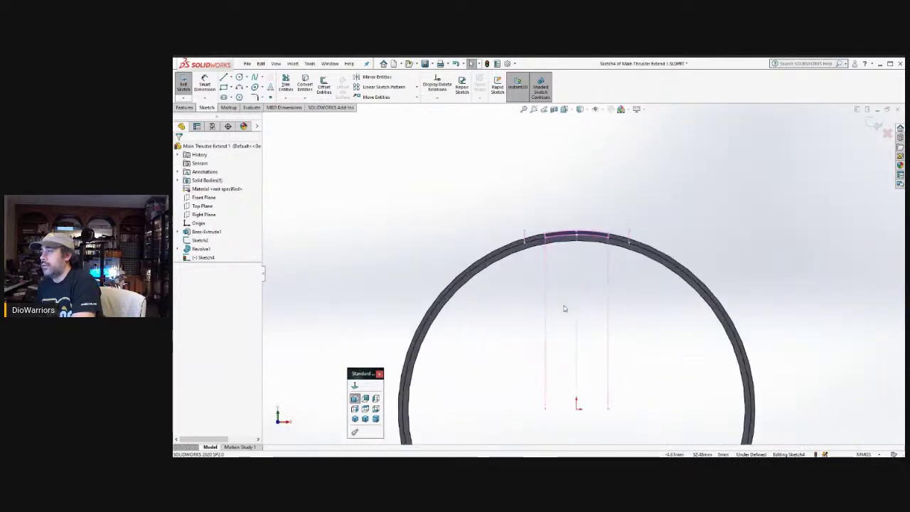
{"action": "scroll", "coordinate": [596, 274], "scroll_direction": "down", "scroll_amount": 3}
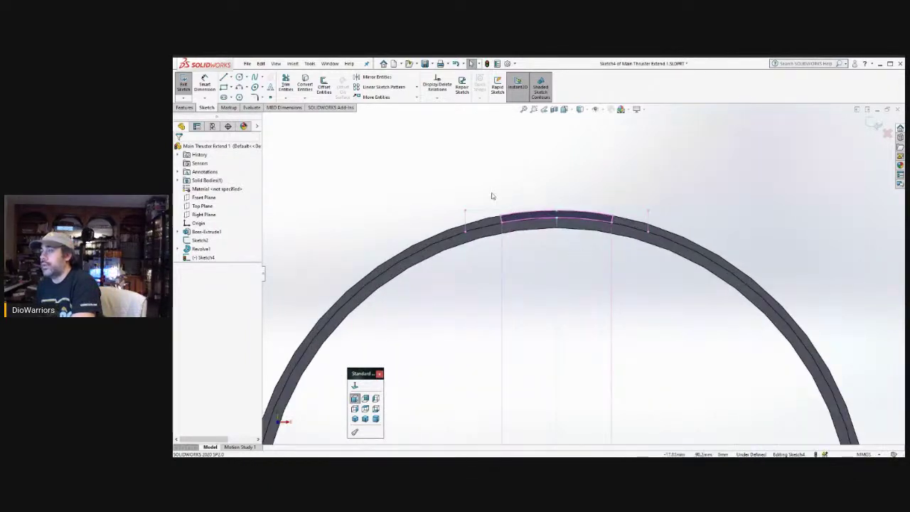
{"action": "left_click_drag", "start_coordinate": [487, 191], "coordinate": [621, 228]}
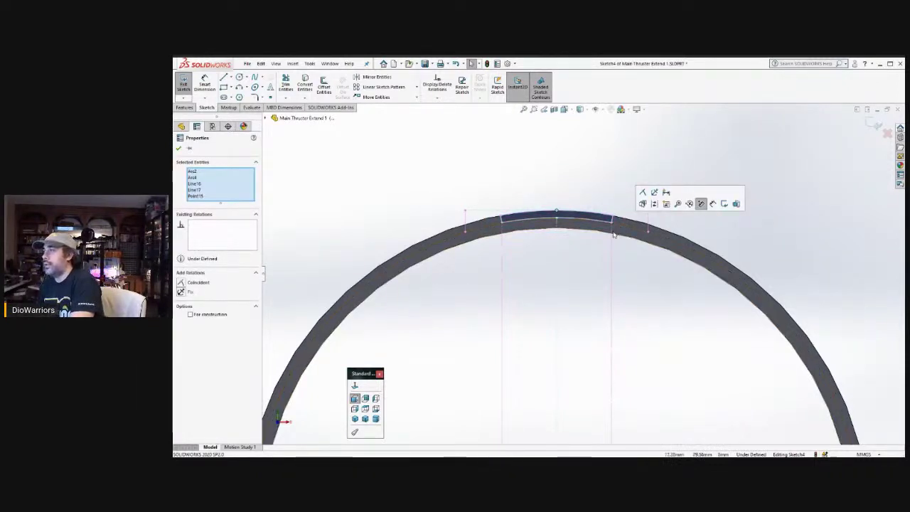
{"action": "left_click", "coordinate": [625, 253]}
{"action": "scroll", "coordinate": [616, 269], "scroll_direction": "up", "scroll_amount": 3}
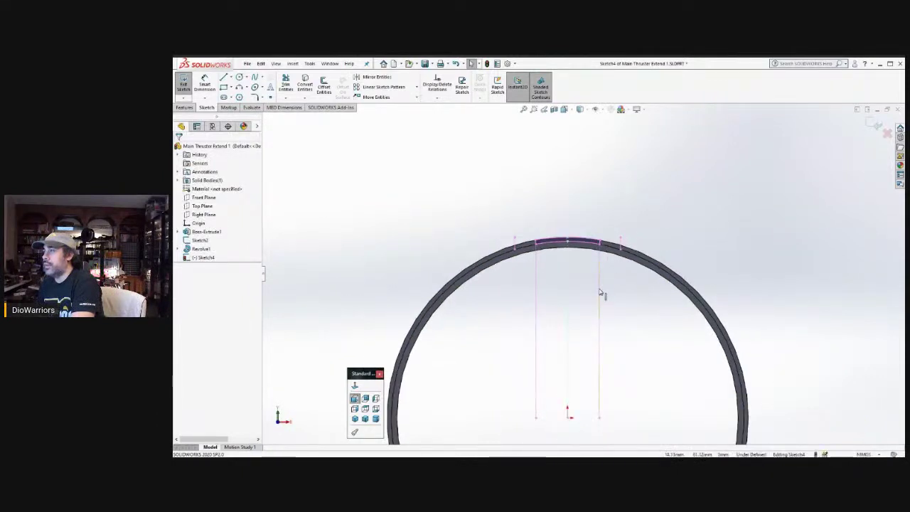
{"action": "left_click", "coordinate": [537, 299]}
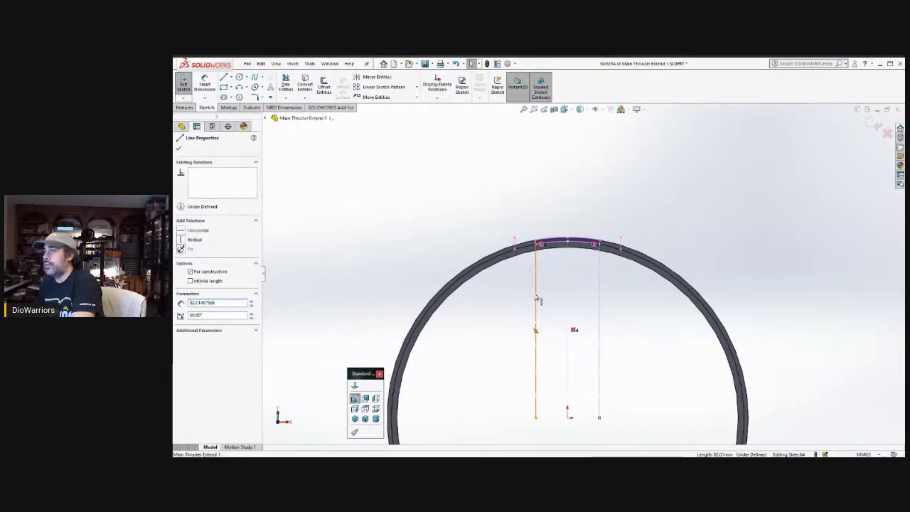
{"action": "left_click", "coordinate": [569, 286]}
{"action": "scroll", "coordinate": [588, 289], "scroll_direction": "up", "scroll_amount": 2}
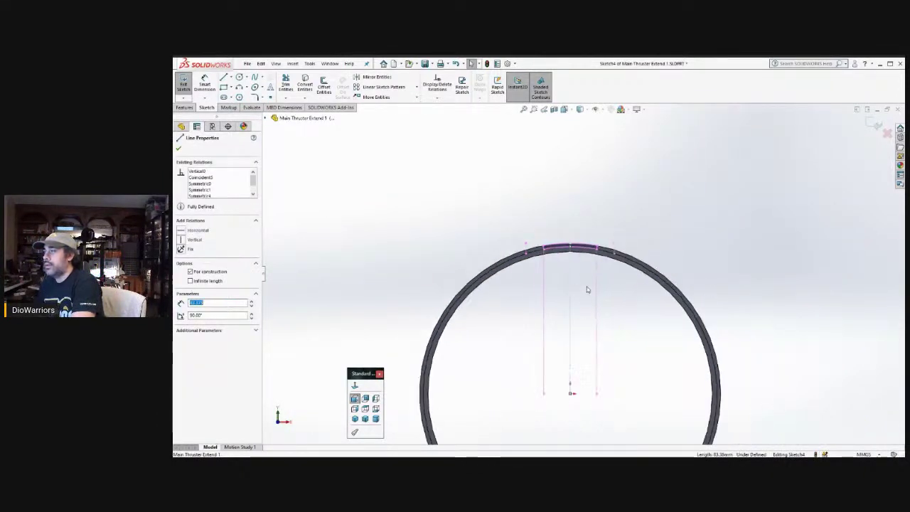
{"action": "scroll", "coordinate": [583, 275], "scroll_direction": "down", "scroll_amount": 2}
{"action": "scroll", "coordinate": [585, 246], "scroll_direction": "down", "scroll_amount": 2}
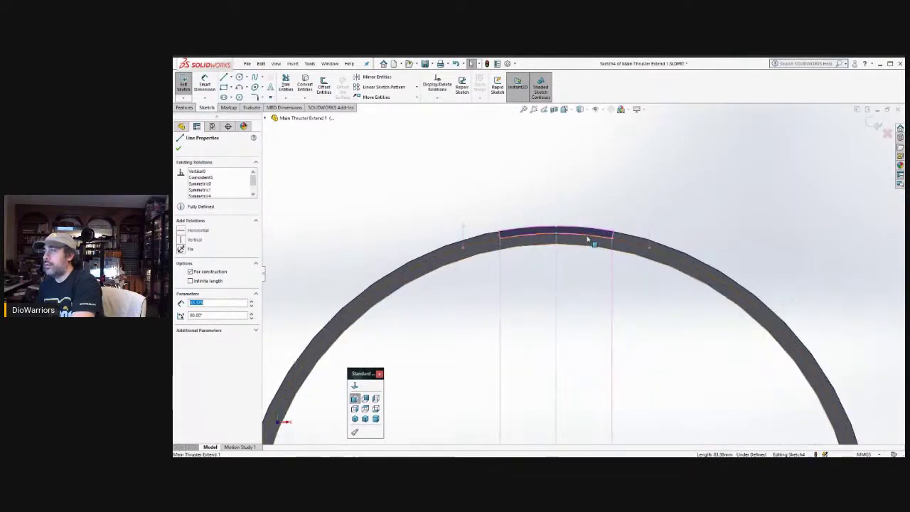
{"action": "scroll", "coordinate": [587, 239], "scroll_direction": "down", "scroll_amount": 3}
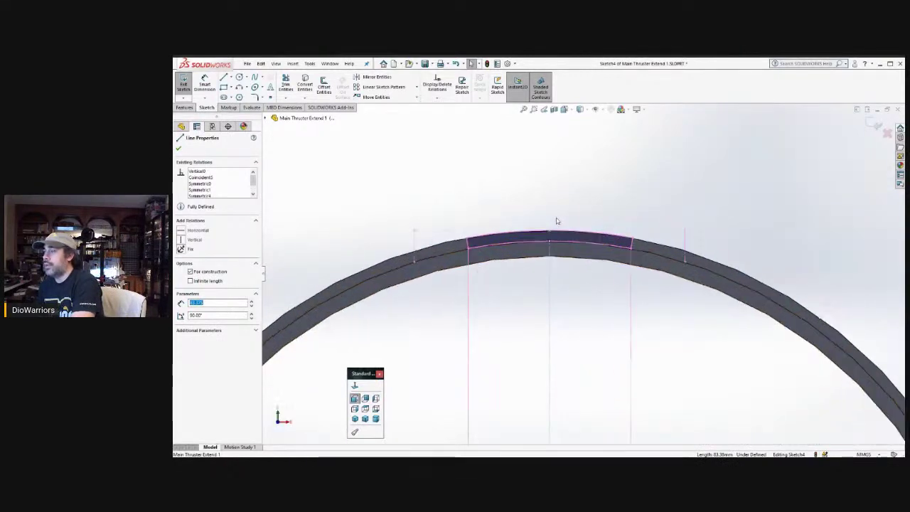
{"action": "left_click_drag", "start_coordinate": [441, 219], "coordinate": [656, 262]}
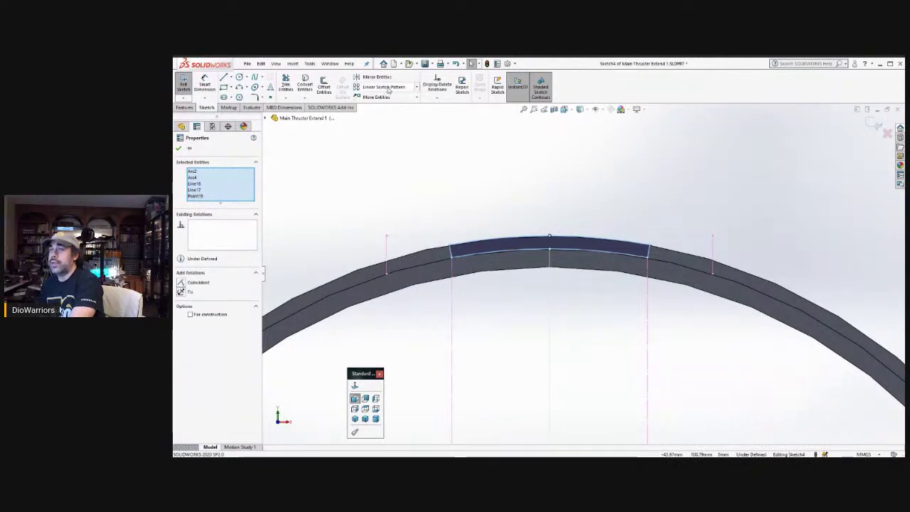
{"action": "left_click", "coordinate": [417, 88]}
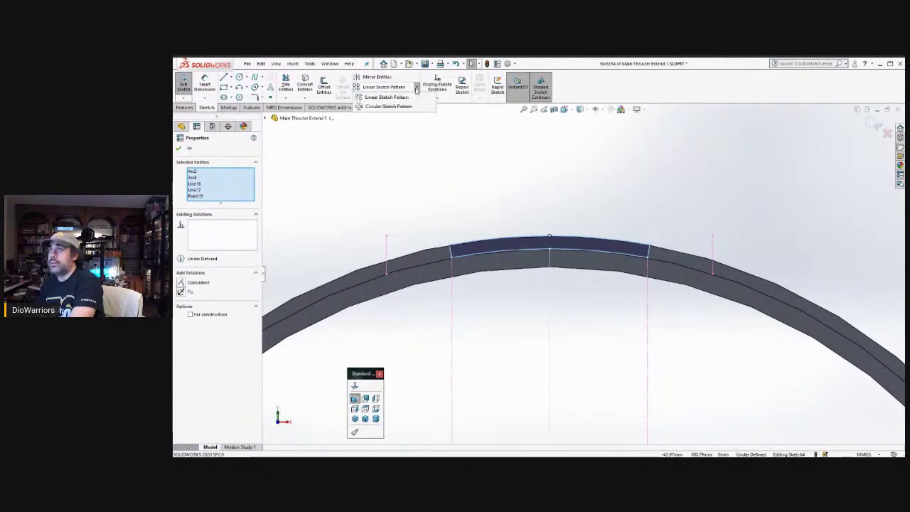
{"action": "left_click", "coordinate": [403, 108]}
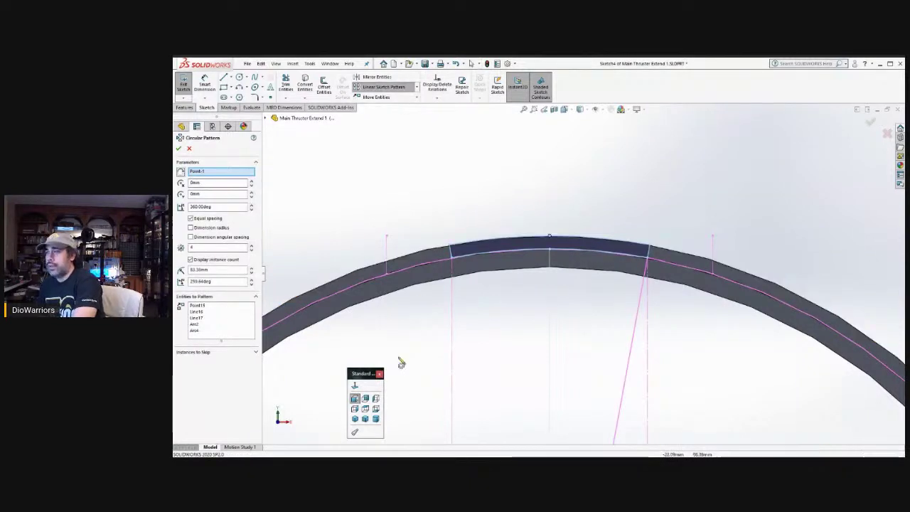
{"action": "scroll", "coordinate": [526, 377], "scroll_direction": "down", "scroll_amount": 3}
{"action": "scroll", "coordinate": [548, 392], "scroll_direction": "down", "scroll_amount": 2}
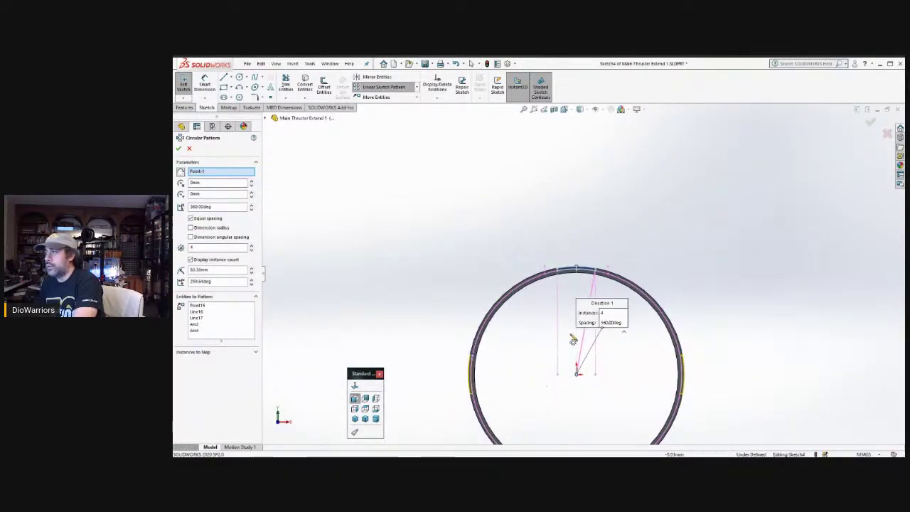
{"action": "scroll", "coordinate": [574, 362], "scroll_direction": "up", "scroll_amount": 1}
{"action": "key", "text": "Escape"}
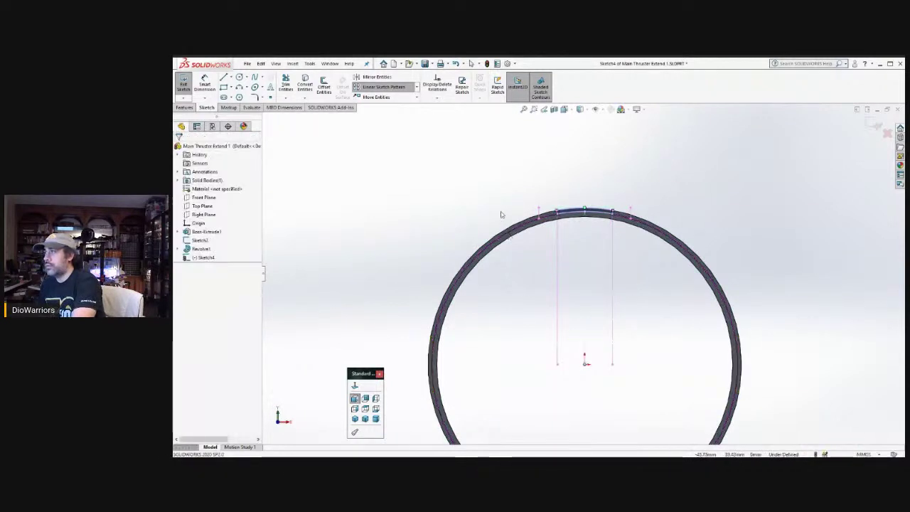
- Pattern the closed arc segment profile circularly around the origin with 11 equally spaced instances over 360 degrees
{"action": "scroll", "coordinate": [610, 249], "scroll_direction": "up", "scroll_amount": 2}
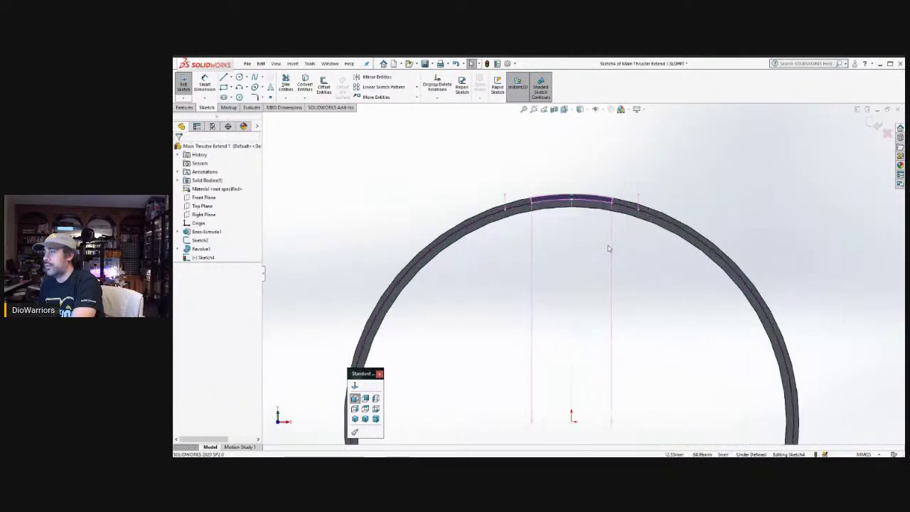
{"action": "left_click_drag", "start_coordinate": [533, 186], "coordinate": [625, 215]}
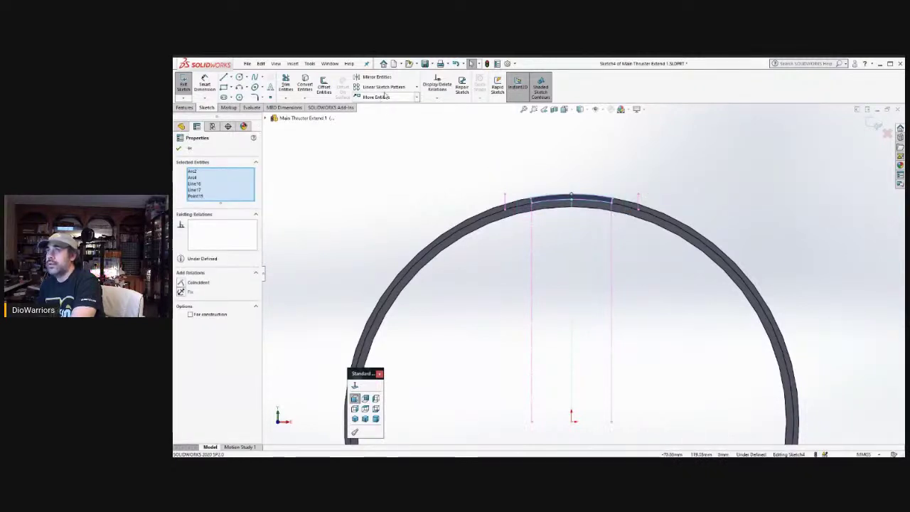
{"action": "left_click", "coordinate": [417, 87]}
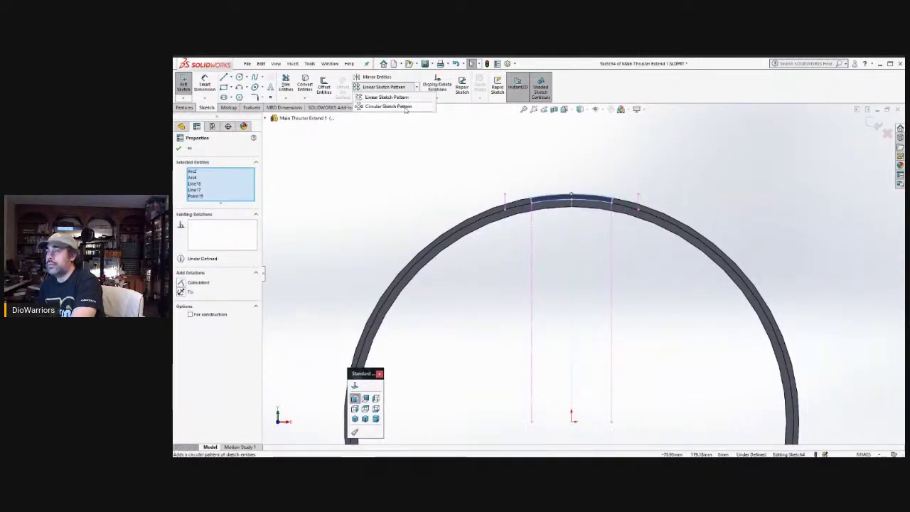
{"action": "left_click", "coordinate": [404, 107]}
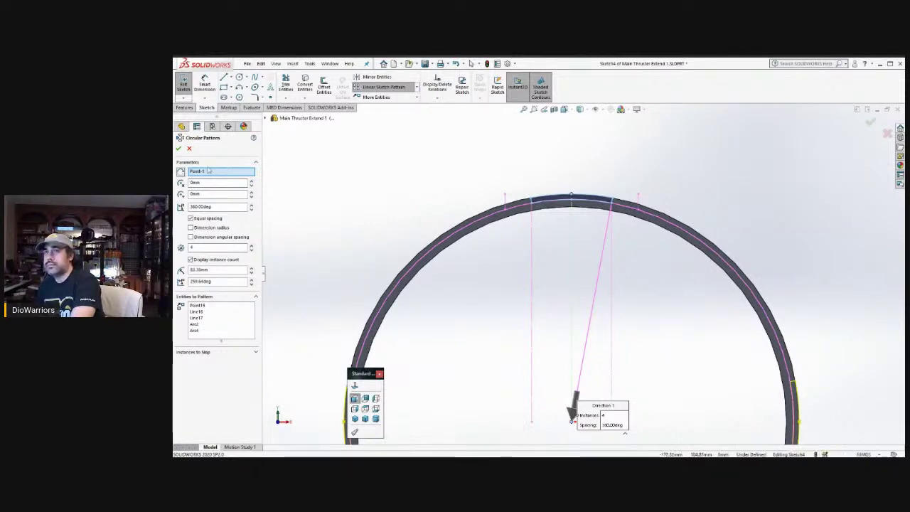
{"action": "left_click", "coordinate": [251, 246]}
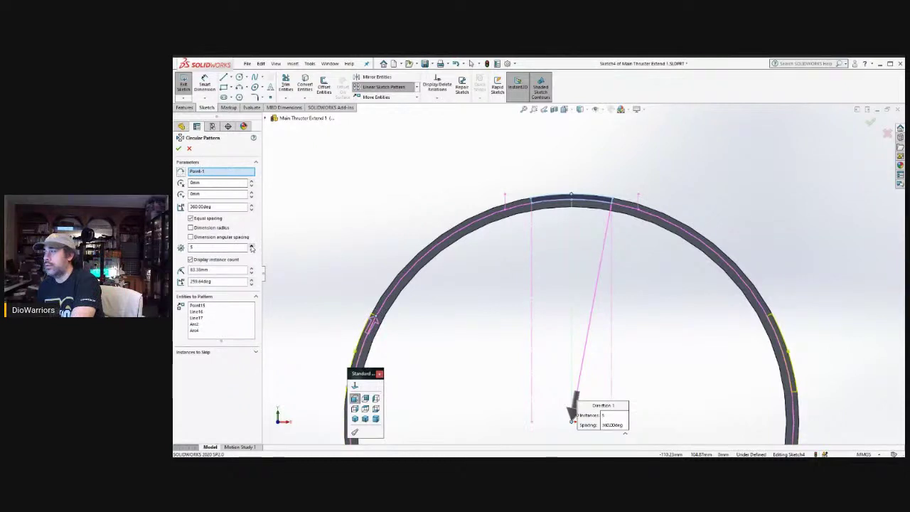
{"action": "left_click", "coordinate": [251, 246]}
{"action": "left_click", "coordinate": [251, 245]}
{"action": "left_click", "coordinate": [251, 245]}
{"action": "left_click", "coordinate": [251, 245]}
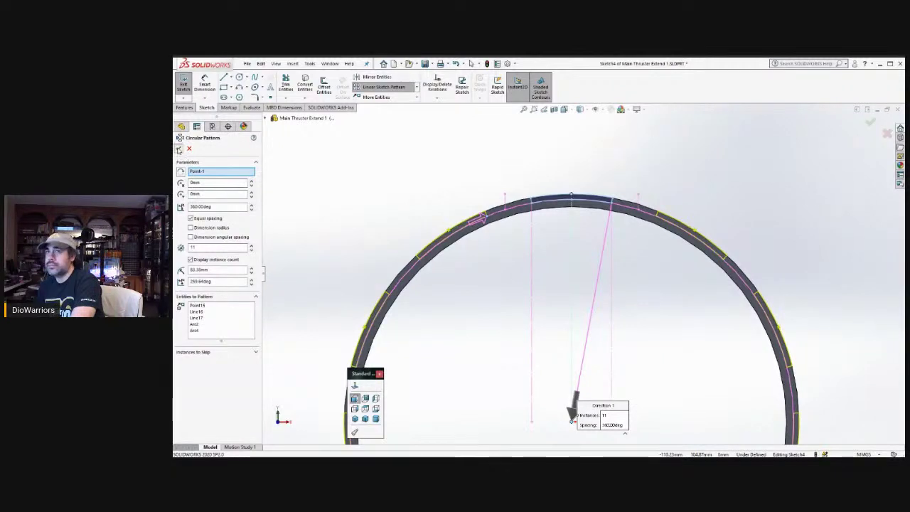
{"action": "left_click", "coordinate": [180, 149]}
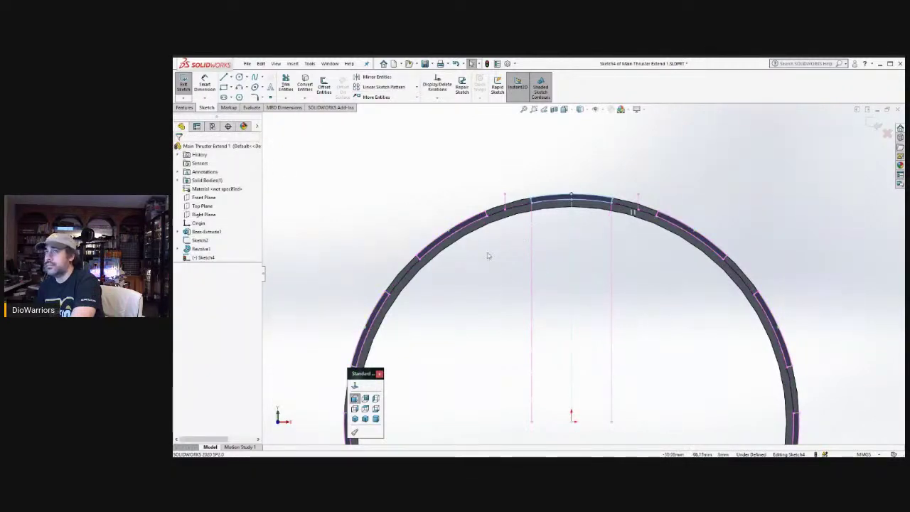
- Start extruding the patterned arc segments along the tube with an Up To Surface end condition, selecting the narrow shoulder face of the collar
{"action": "scroll", "coordinate": [502, 291], "scroll_direction": "up", "scroll_amount": 5}
{"action": "middle_click_drag", "start_coordinate": [450, 244], "coordinate": [494, 283]}
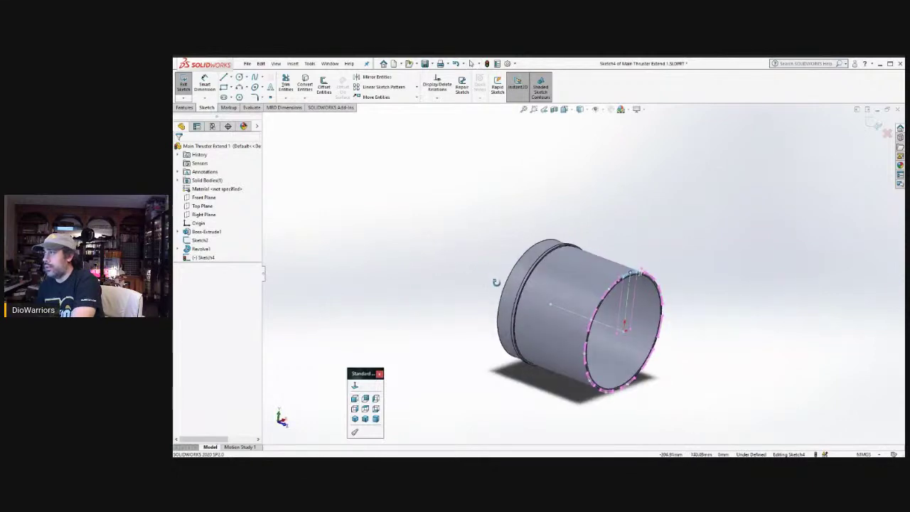
{"action": "left_click", "coordinate": [184, 107]}
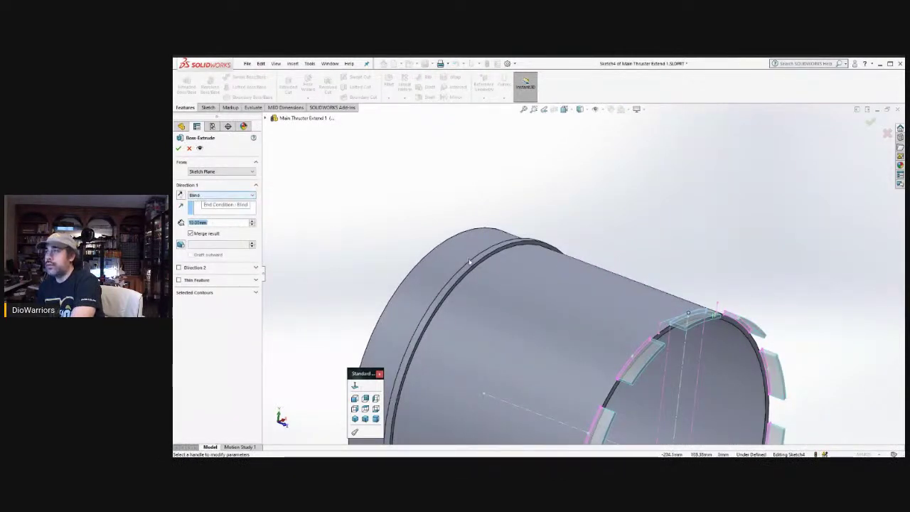
{"action": "left_click", "coordinate": [227, 199]}
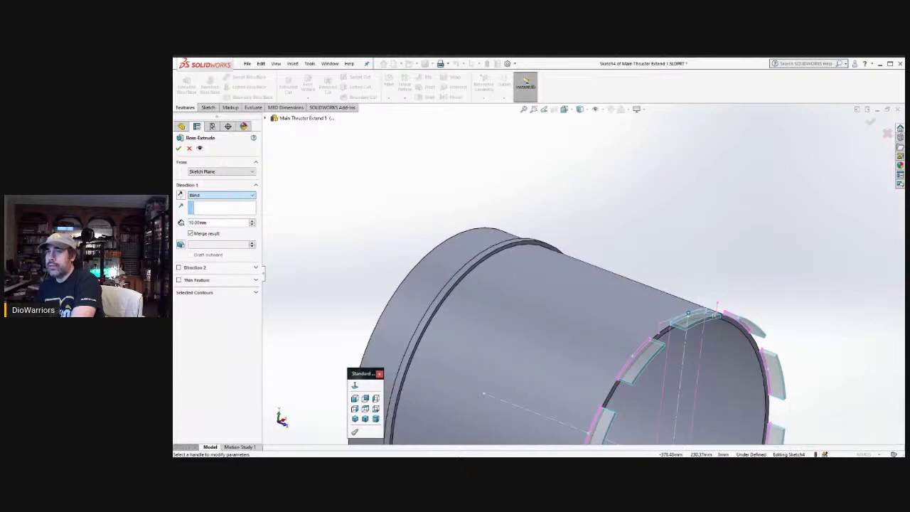
{"action": "key", "text": "Down"}
{"action": "key", "text": "Down"}
{"action": "key", "text": "Down"}
{"action": "key", "text": "Down"}
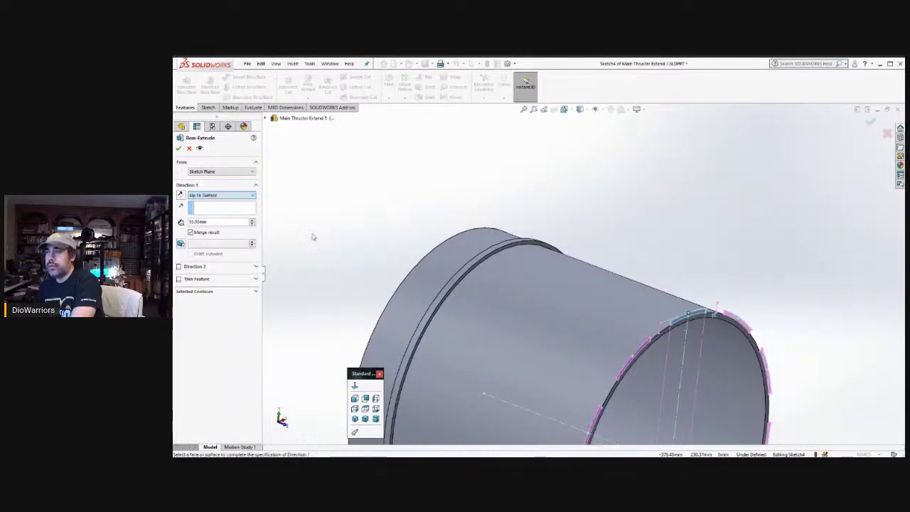
{"action": "scroll", "coordinate": [500, 258], "scroll_direction": "down", "scroll_amount": 3}
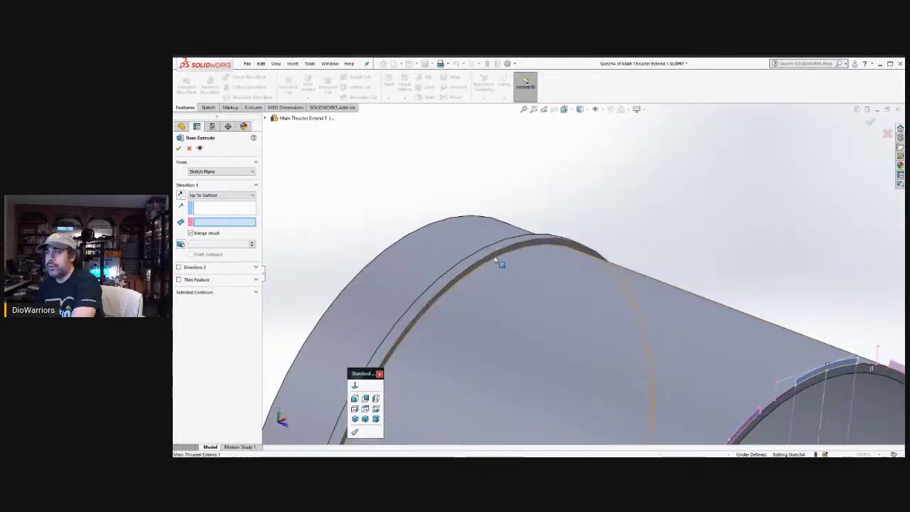
{"action": "left_click", "coordinate": [498, 259]}
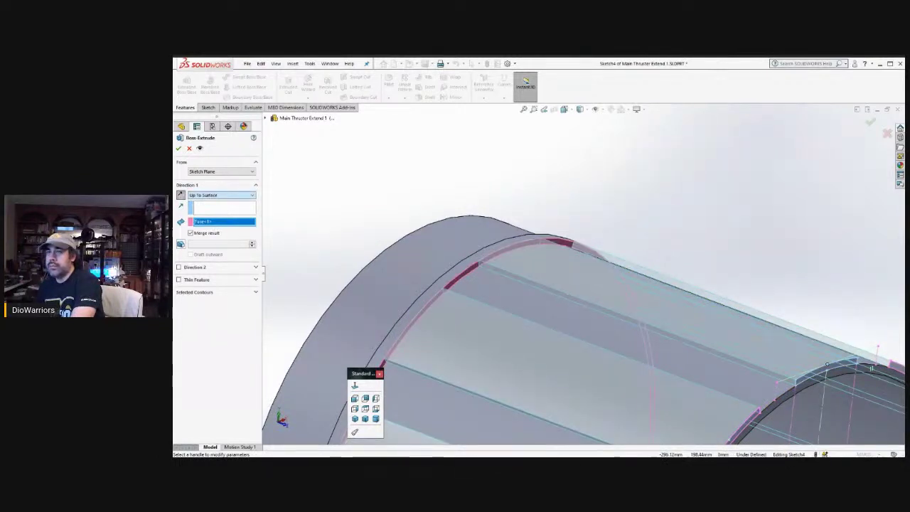
- Change the segment extrusion to Offset From Surface, reduce its offset from the shoulder face, and complete the feature
{"action": "scroll", "coordinate": [221, 195], "scroll_direction": "down", "scroll_amount": 1}
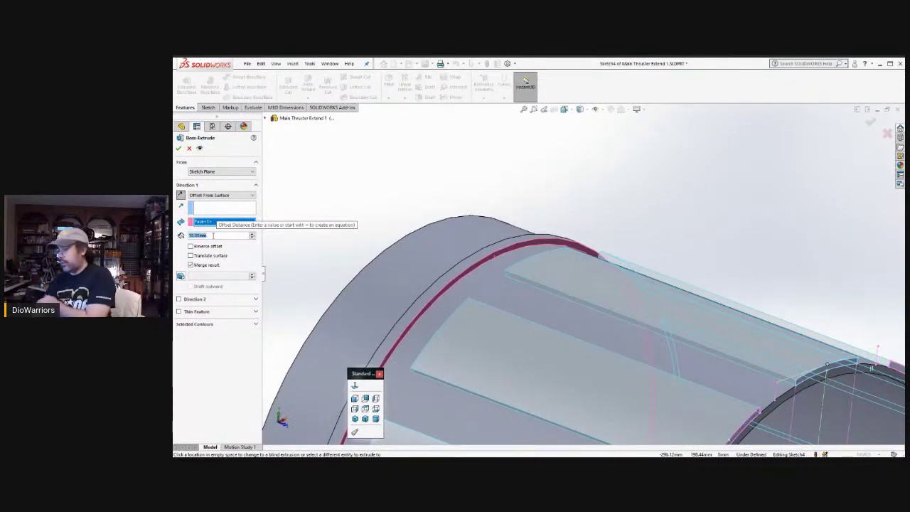
{"action": "type", "text": "1"}
{"action": "key", "text": "Return"}
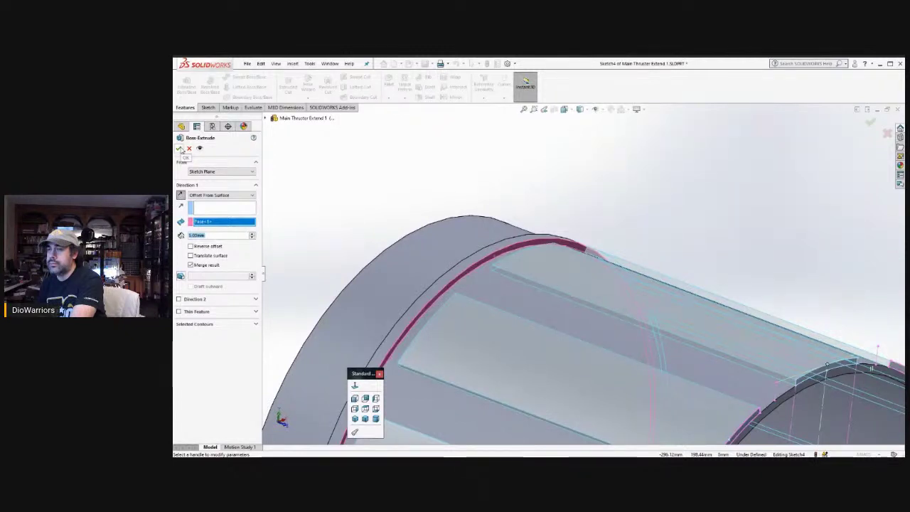
{"action": "double_click", "coordinate": [192, 235]}
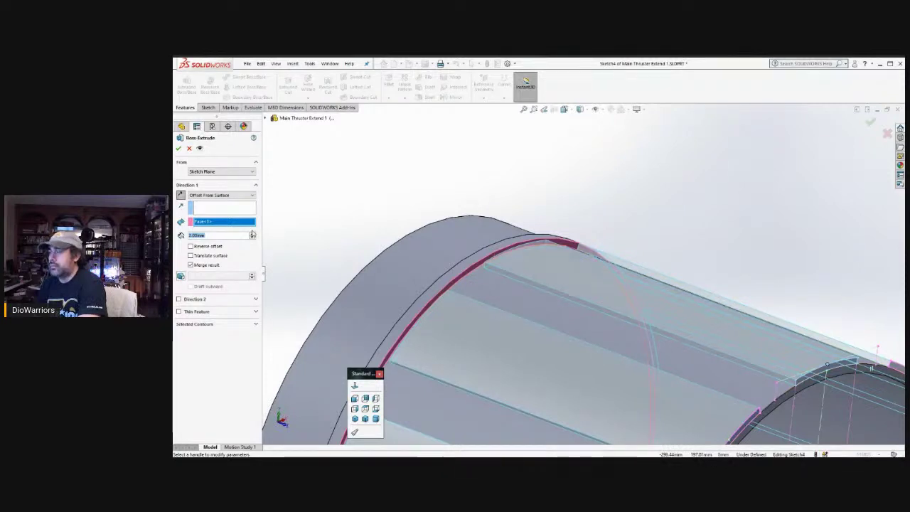
{"action": "left_click", "coordinate": [179, 149]}
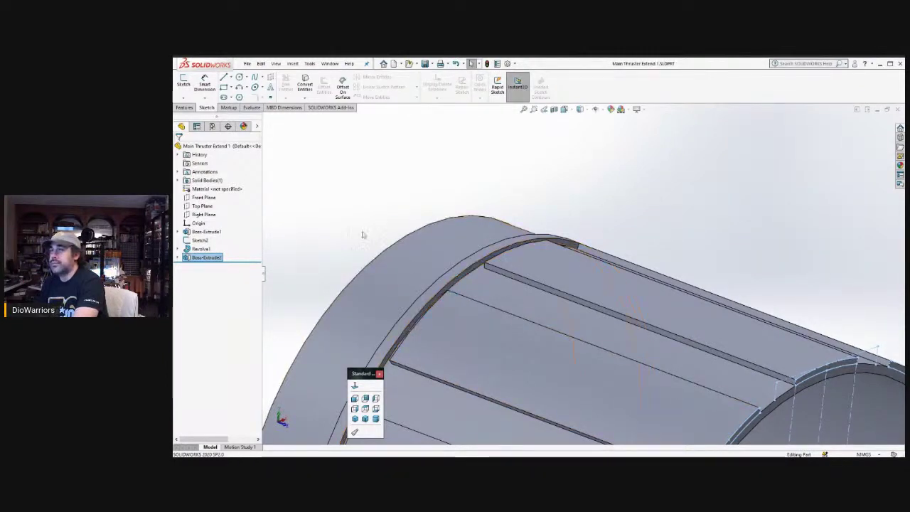
- Switch to the Thruster Box 1 assembly and examine the extruded tabs on the Main Thruster Extend 1 component
{"action": "key", "text": "ctrl+Tab"}
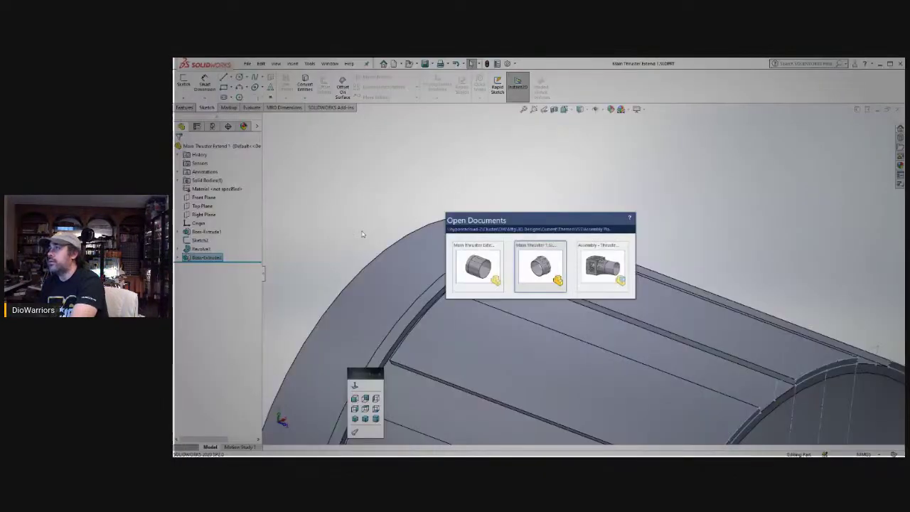
{"action": "key", "text": "ctrl+Tab"}
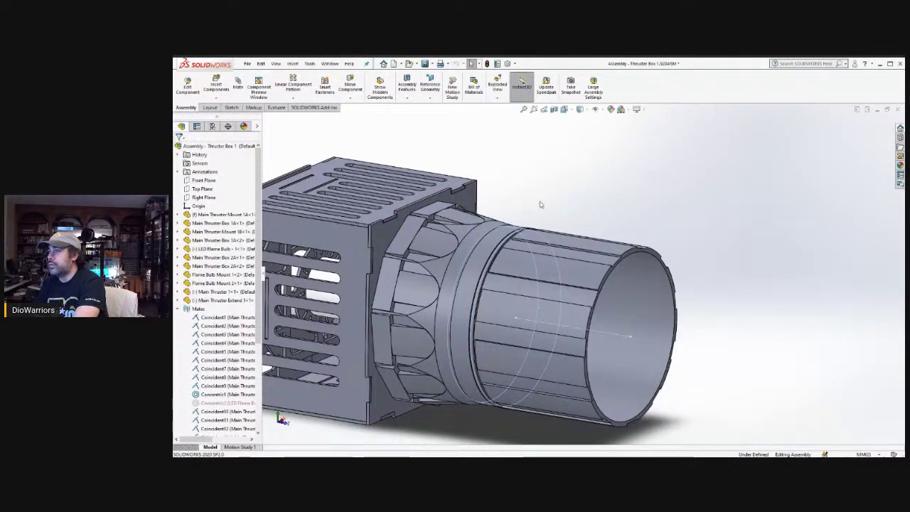
{"action": "key", "text": "ctrl+7"}
{"action": "scroll", "coordinate": [536, 212], "scroll_direction": "down", "scroll_amount": 5}
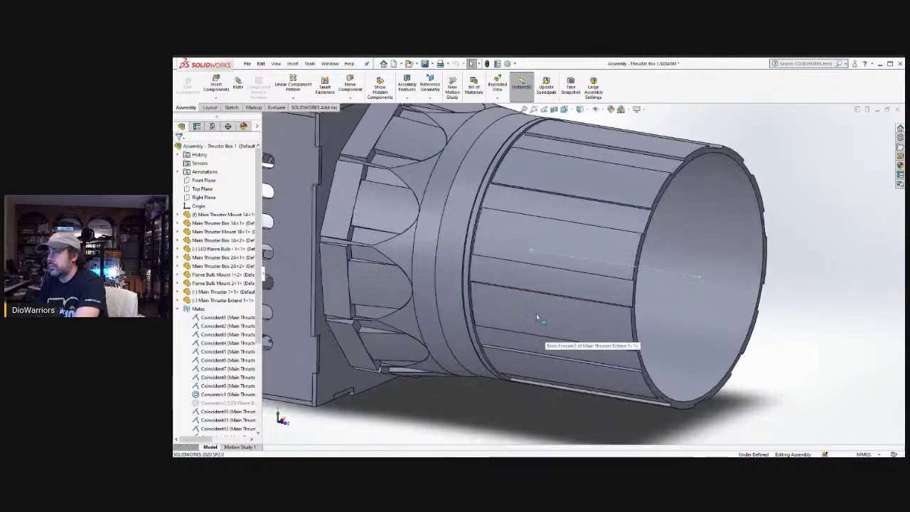
{"action": "scroll", "coordinate": [526, 284], "scroll_direction": "down", "scroll_amount": 5}
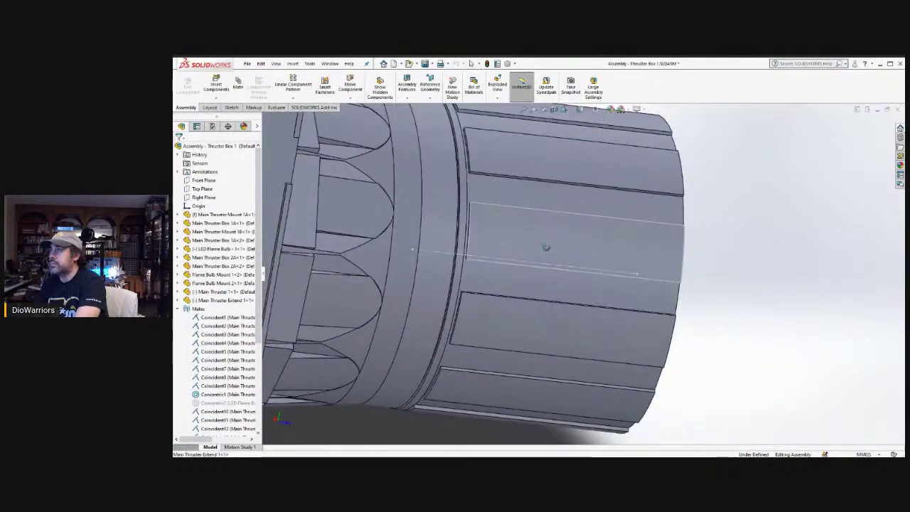
{"action": "middle_click_drag", "start_coordinate": [528, 253], "coordinate": [522, 249]}
{"action": "scroll", "coordinate": [525, 253], "scroll_direction": "up", "scroll_amount": 2}
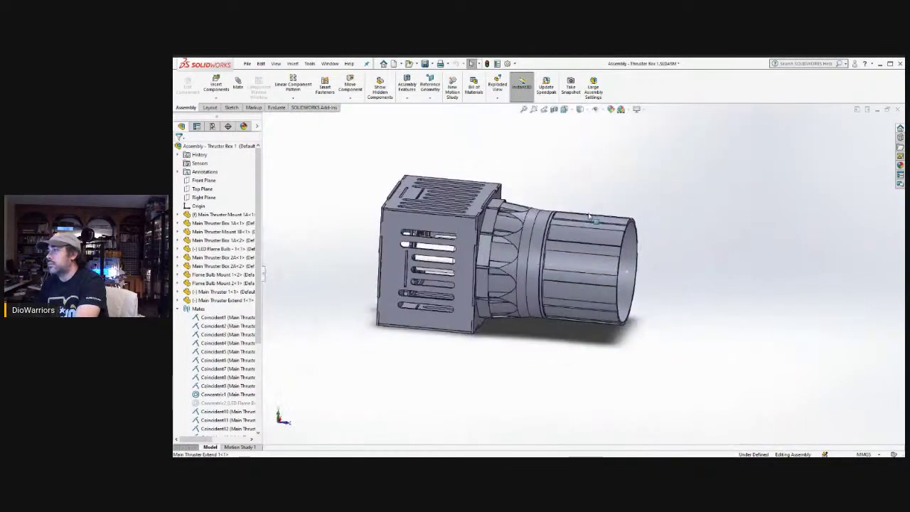
{"action": "scroll", "coordinate": [544, 217], "scroll_direction": "down", "scroll_amount": 5}
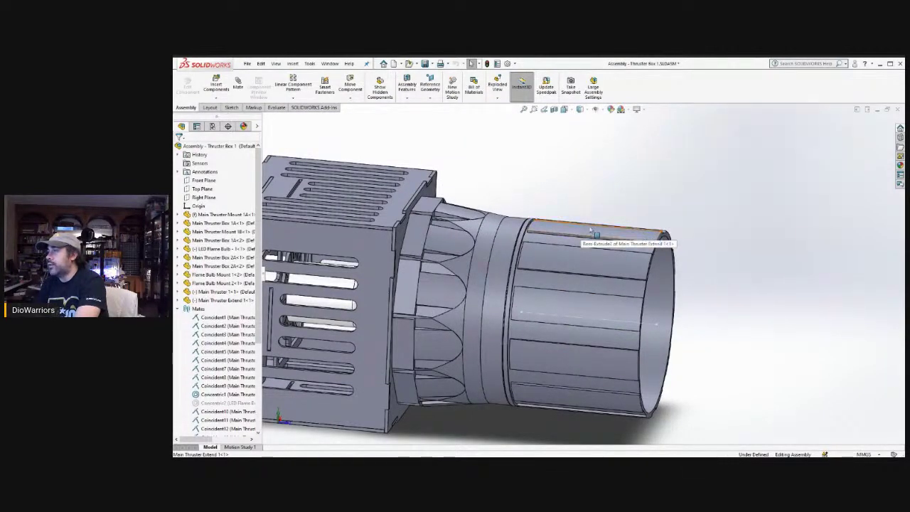
{"action": "scroll", "coordinate": [561, 217], "scroll_direction": "down", "scroll_amount": 3}
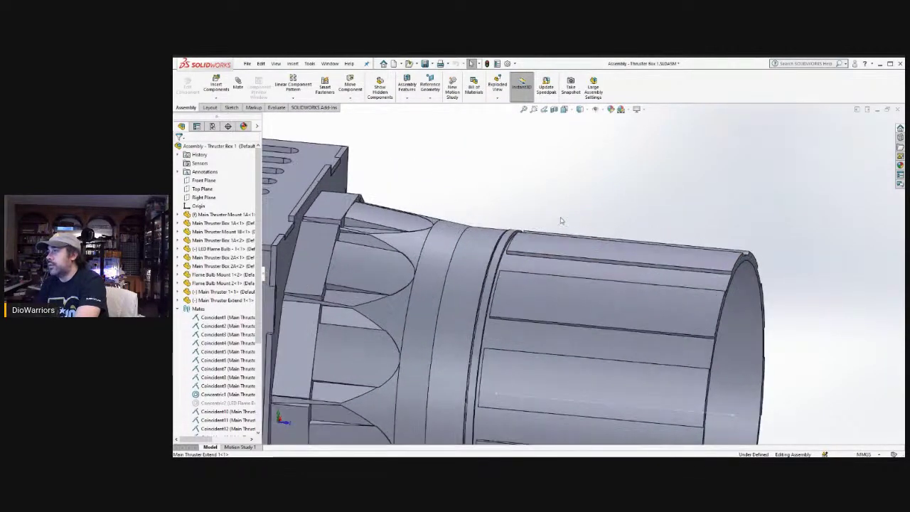
- Rotate the Main Thruster Extend 1 component slightly in the assembly by one of its raised tabs
{"action": "left_click", "coordinate": [528, 246]}
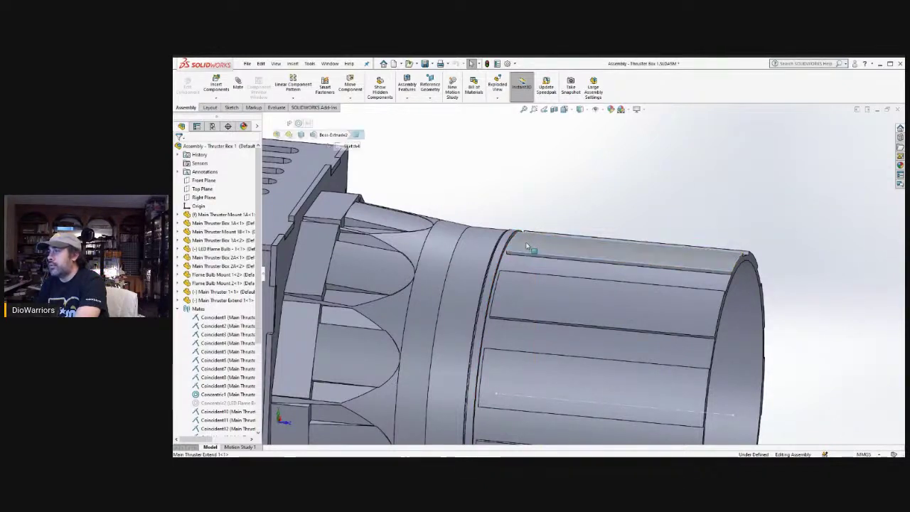
{"action": "left_click_drag", "start_coordinate": [526, 247], "coordinate": [524, 245]}
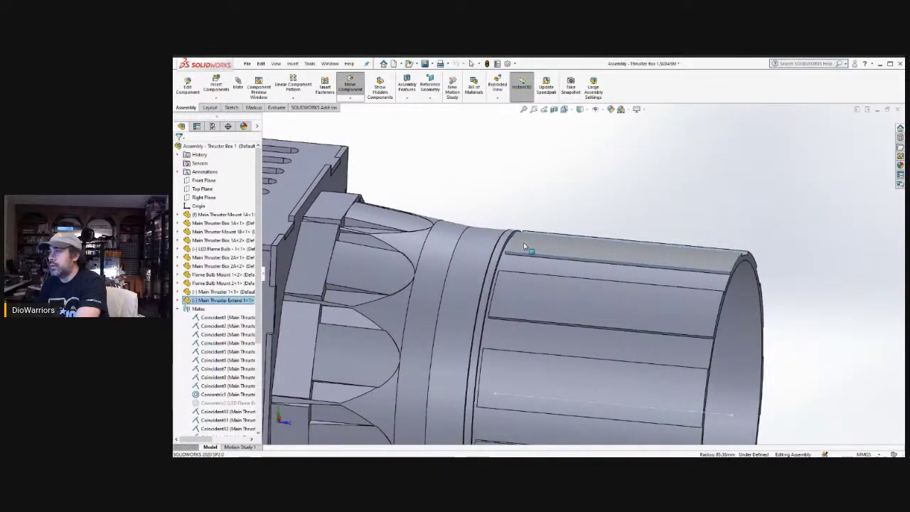
{"action": "key", "text": "Escape"}
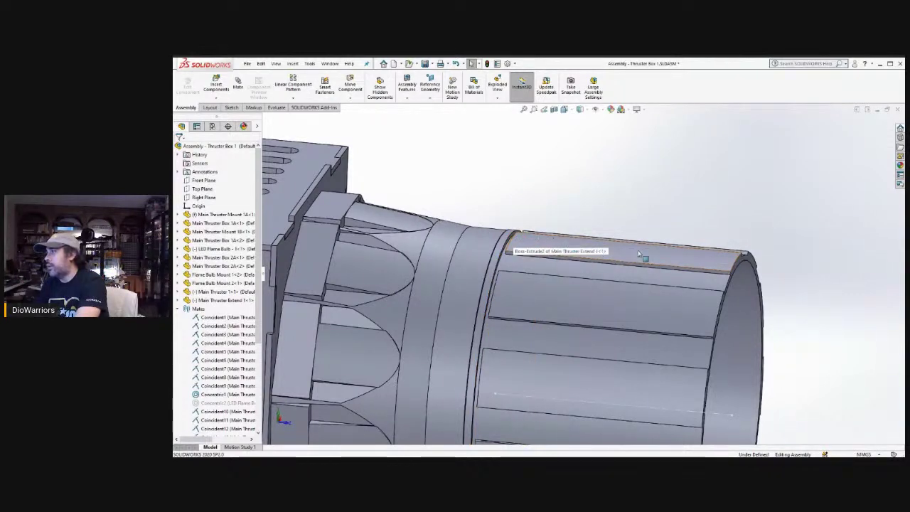
- Examine the raised tabs' side faces, their open rim ends and the gap between the tabs and the shoulder
{"action": "scroll", "coordinate": [717, 279], "scroll_direction": "down", "scroll_amount": 2}
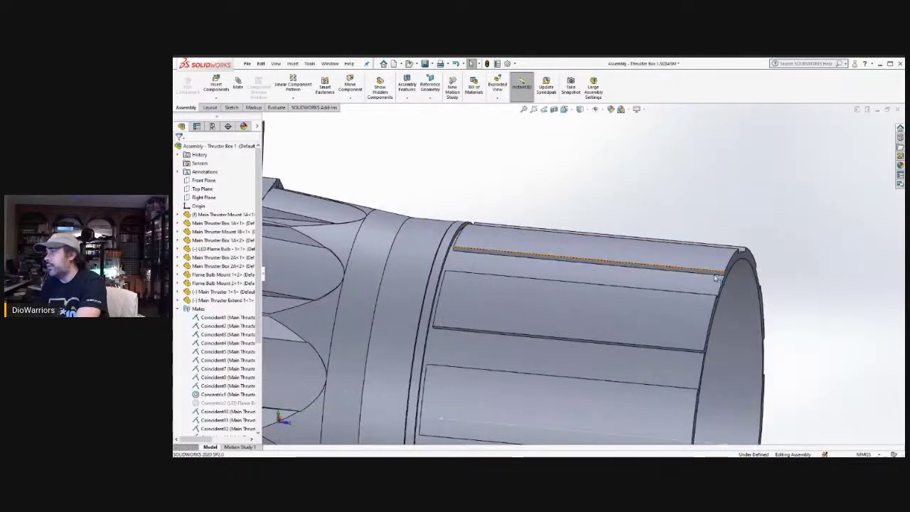
{"action": "scroll", "coordinate": [716, 279], "scroll_direction": "down", "scroll_amount": 2}
{"action": "scroll", "coordinate": [714, 279], "scroll_direction": "down", "scroll_amount": 2}
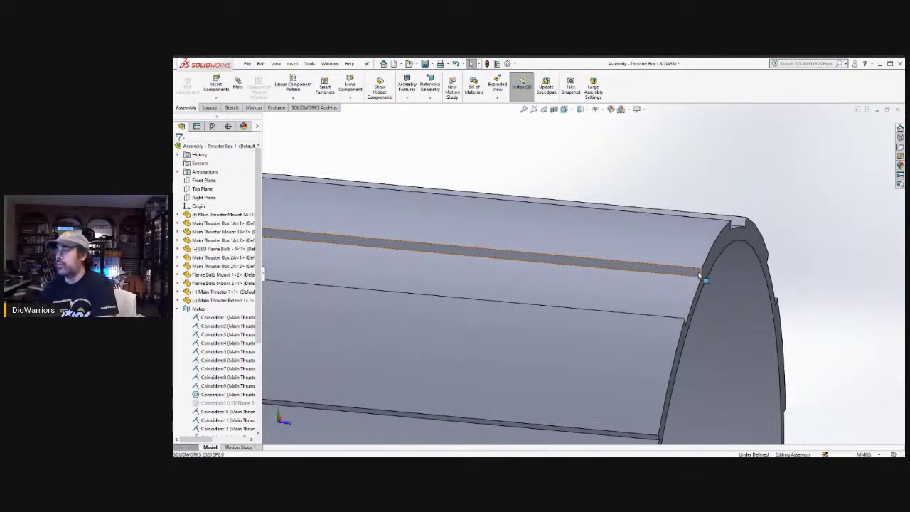
{"action": "left_click", "coordinate": [699, 276]}
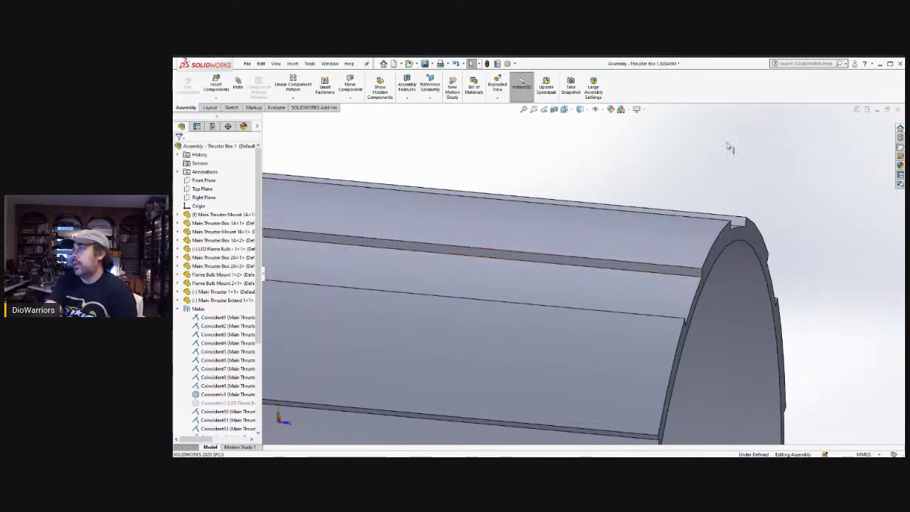
{"action": "left_click", "coordinate": [723, 177]}
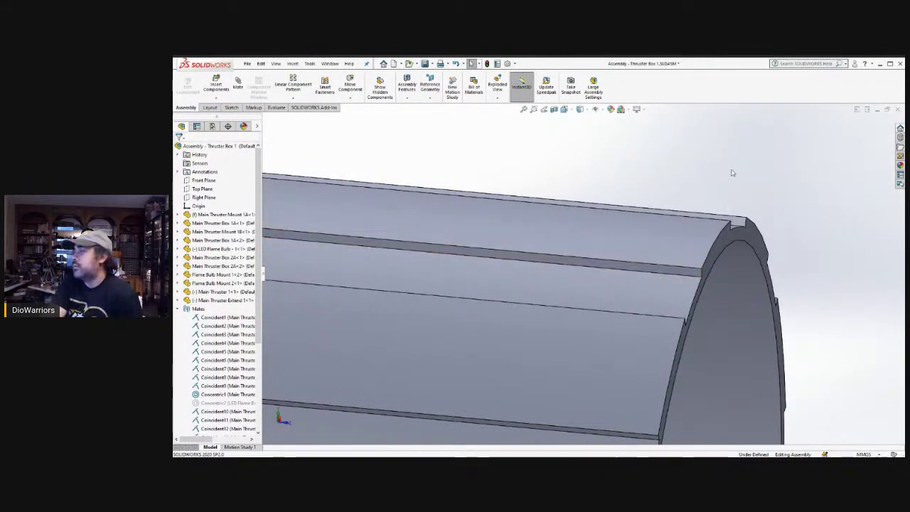
{"action": "middle_click_drag", "start_coordinate": [691, 218], "coordinate": [481, 269]}
{"action": "scroll", "coordinate": [484, 267], "scroll_direction": "down", "scroll_amount": 4}
{"action": "middle_click_drag", "start_coordinate": [435, 186], "coordinate": [439, 166]}
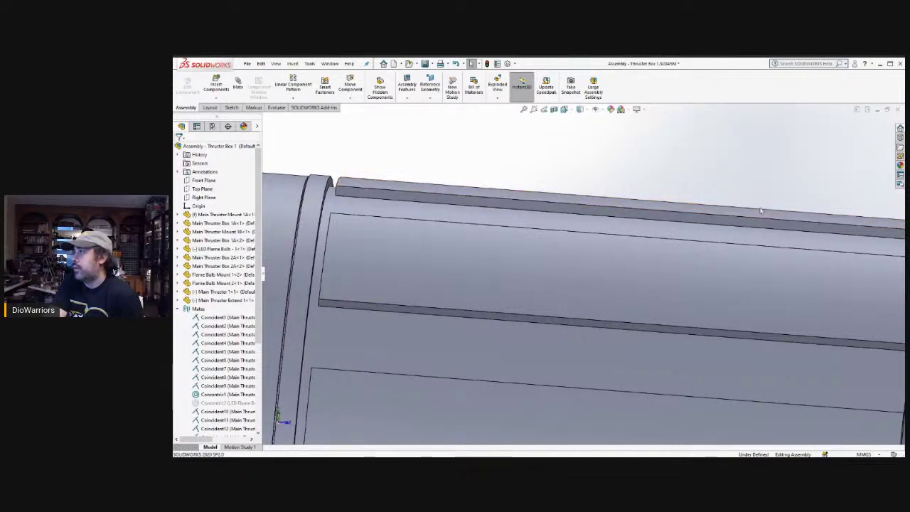
{"action": "scroll", "coordinate": [821, 238], "scroll_direction": "up", "scroll_amount": 2}
{"action": "scroll", "coordinate": [822, 238], "scroll_direction": "down", "scroll_amount": 1}
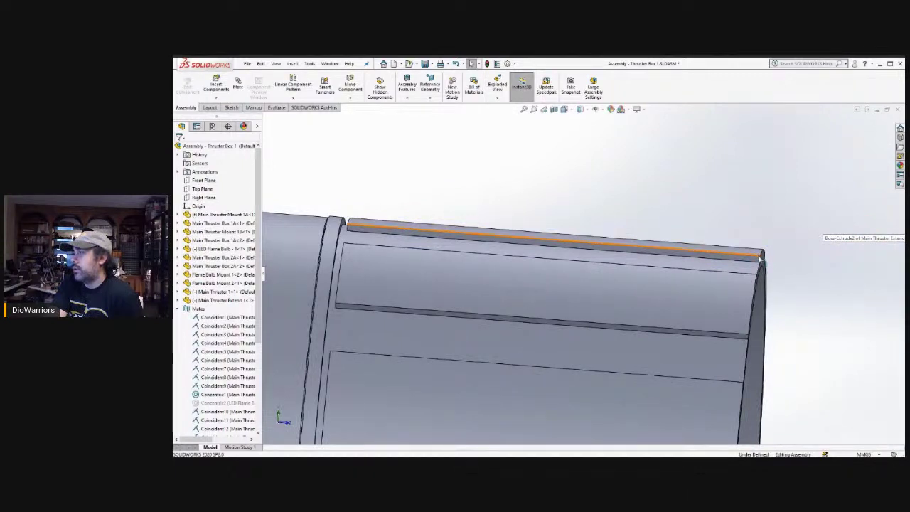
{"action": "scroll", "coordinate": [760, 261], "scroll_direction": "down", "scroll_amount": 1}
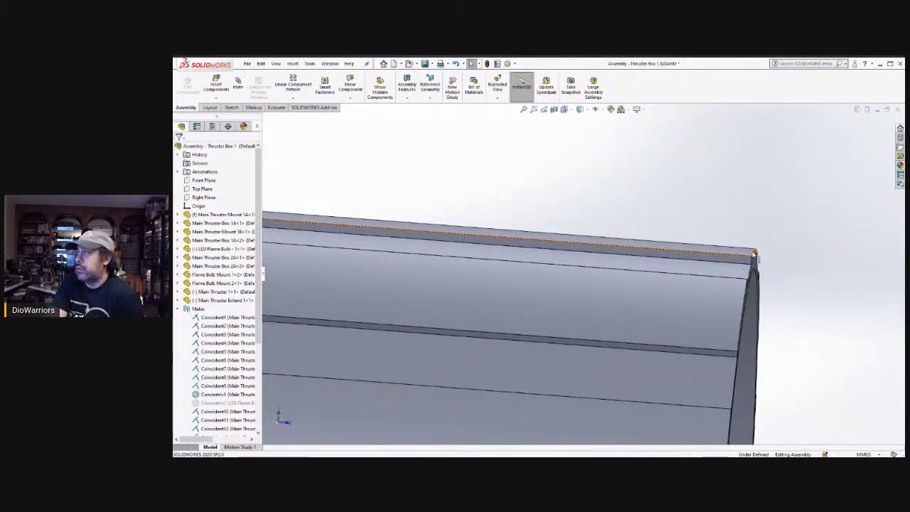
{"action": "scroll", "coordinate": [740, 249], "scroll_direction": "up", "scroll_amount": 2}
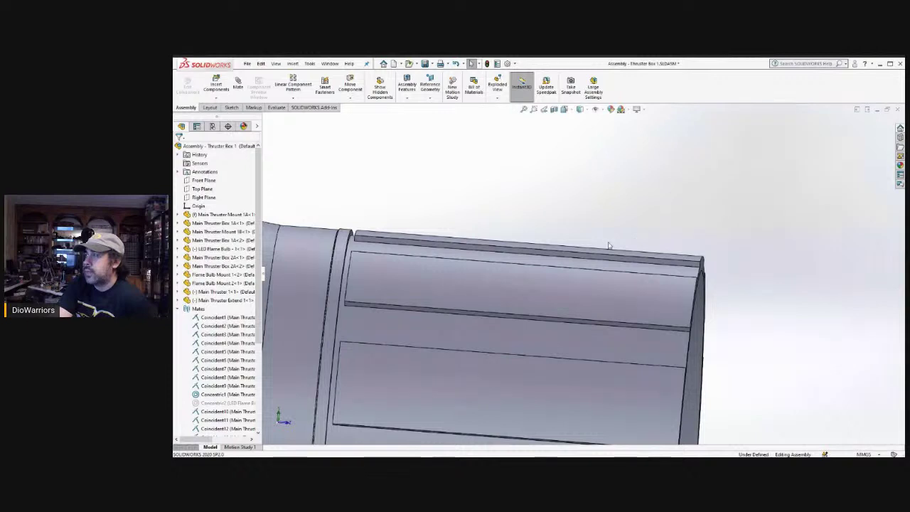
{"action": "left_click", "coordinate": [551, 248]}
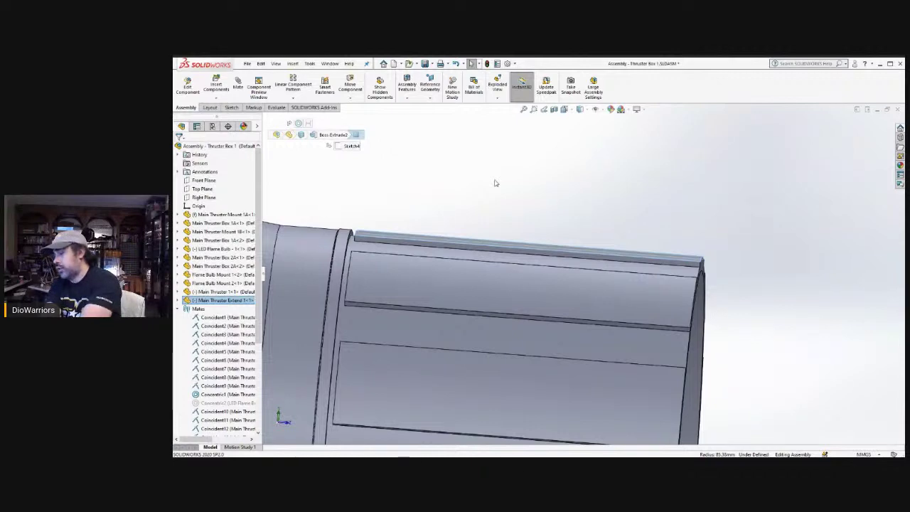
- Return to the Main Thruster Extend 1 part and change the tab extrusion's end condition to Up To Surface, ending at the shoulder face
{"action": "key", "text": "ctrl+Tab"}
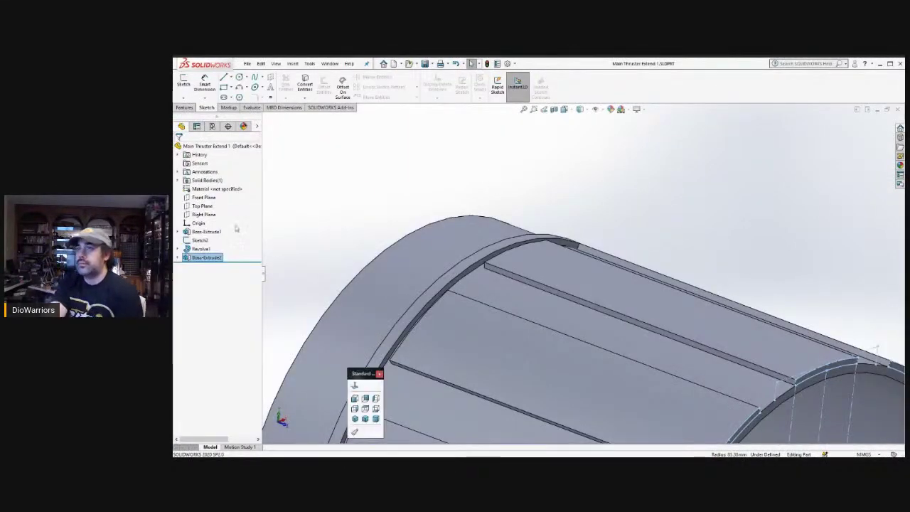
{"action": "right_click", "coordinate": [215, 258]}
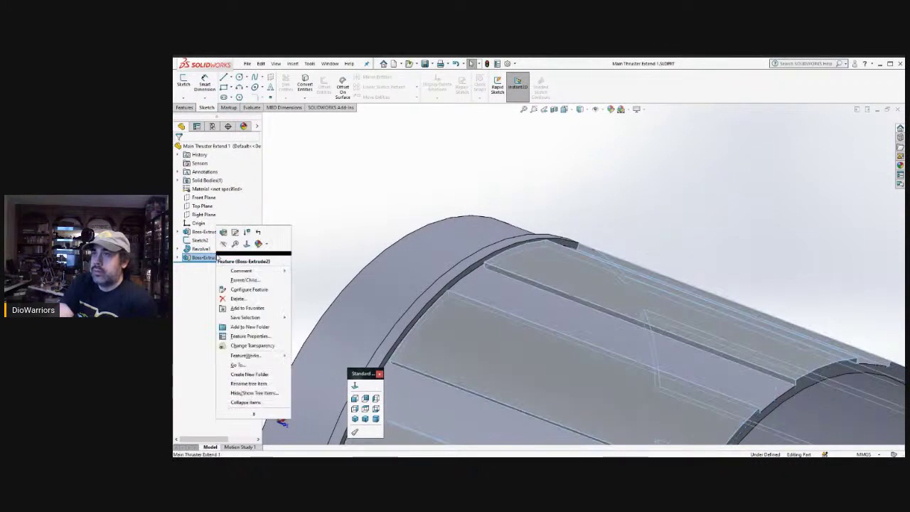
{"action": "left_click", "coordinate": [235, 232]}
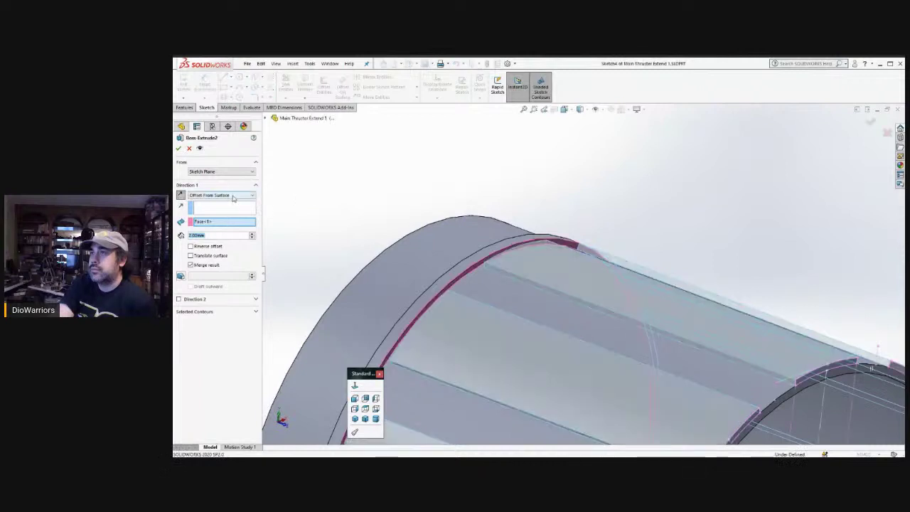
{"action": "left_click", "coordinate": [233, 196]}
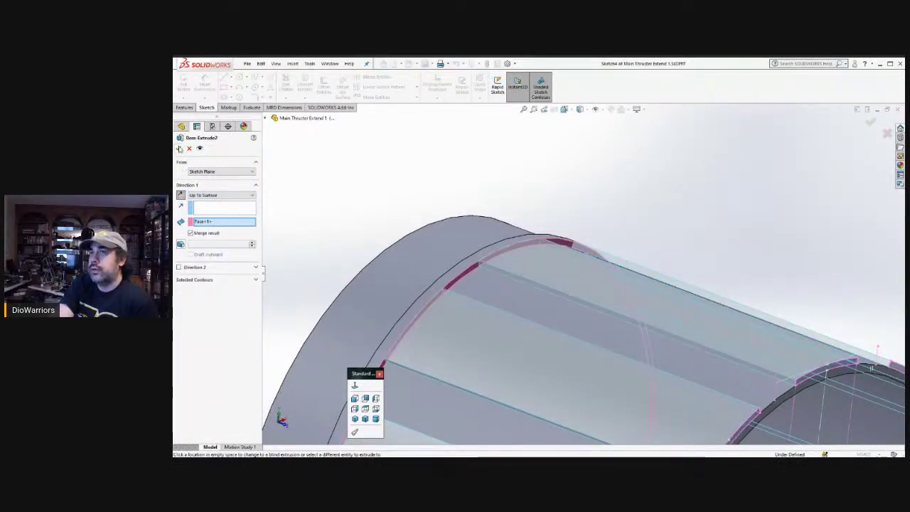
{"action": "key", "text": "Return"}
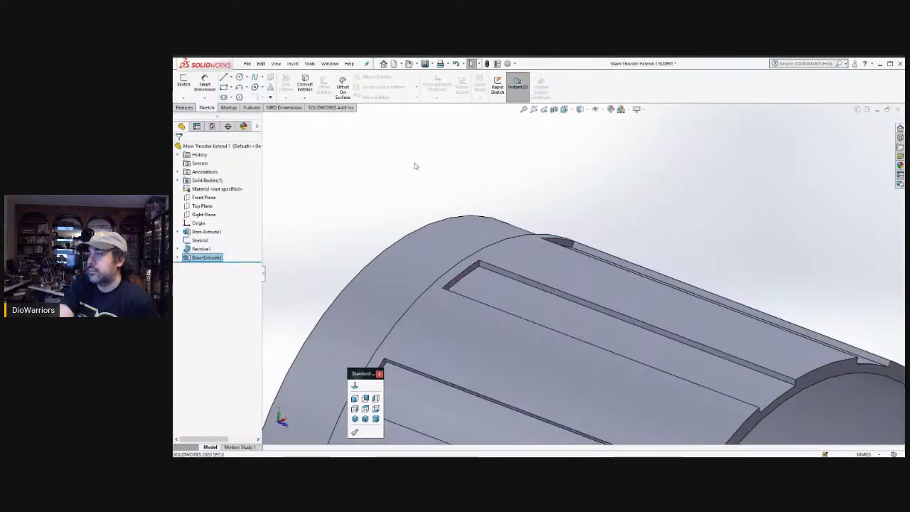
{"action": "scroll", "coordinate": [634, 226], "scroll_direction": "up", "scroll_amount": 5}
{"action": "middle_click_drag", "start_coordinate": [642, 218], "coordinate": [658, 242]}
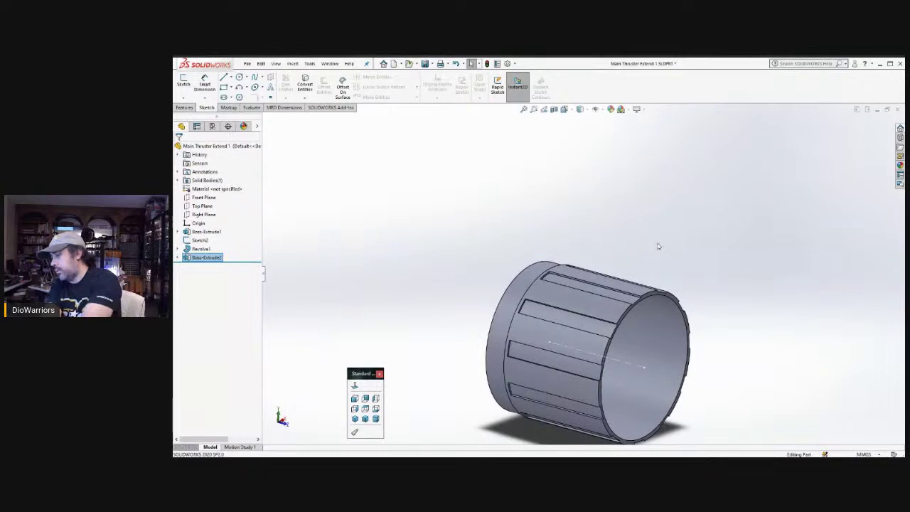
- Save the Main Thruster Extend 1 part
{"action": "key", "text": "ctrl+s"}
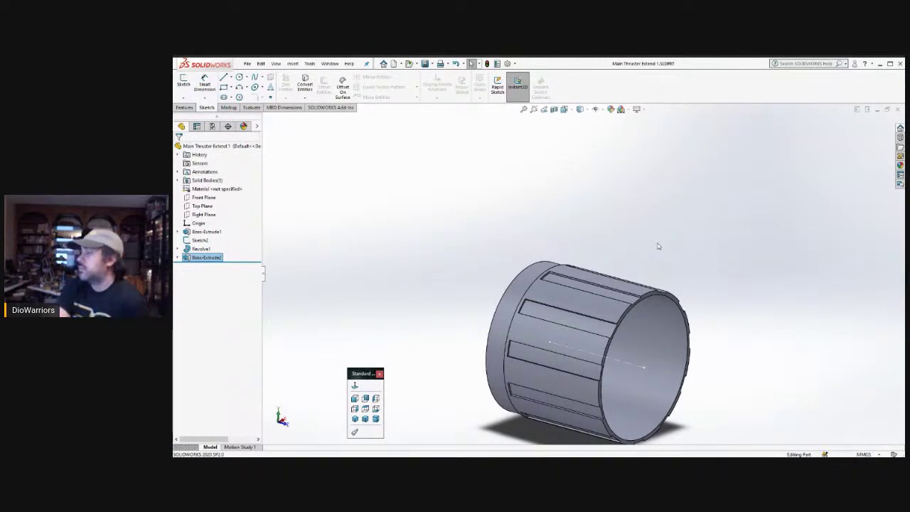
- Try a 45-degree chamfer on the outer edge of one tab's open rim end, using distances of 2 mm and 1.5 mm
{"action": "scroll", "coordinate": [680, 308], "scroll_direction": "down", "scroll_amount": 3}
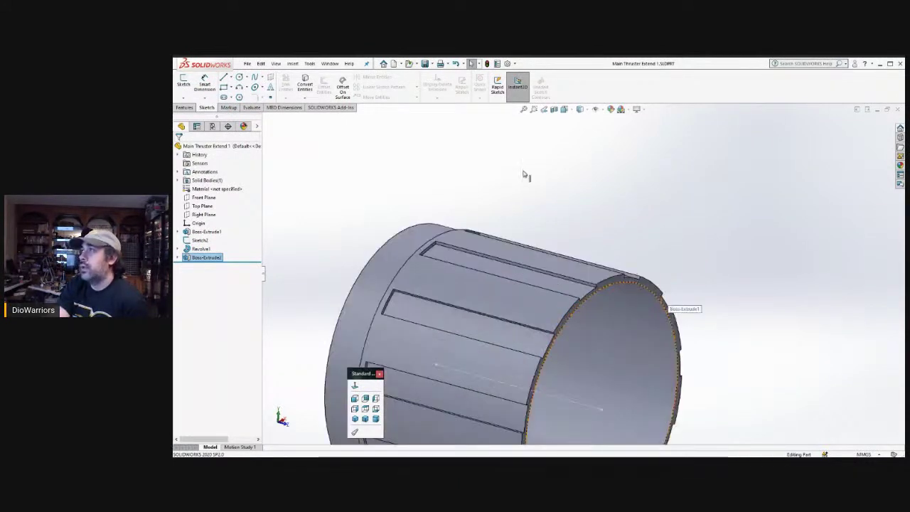
{"action": "left_click", "coordinate": [178, 107]}
{"action": "left_click", "coordinate": [389, 99]}
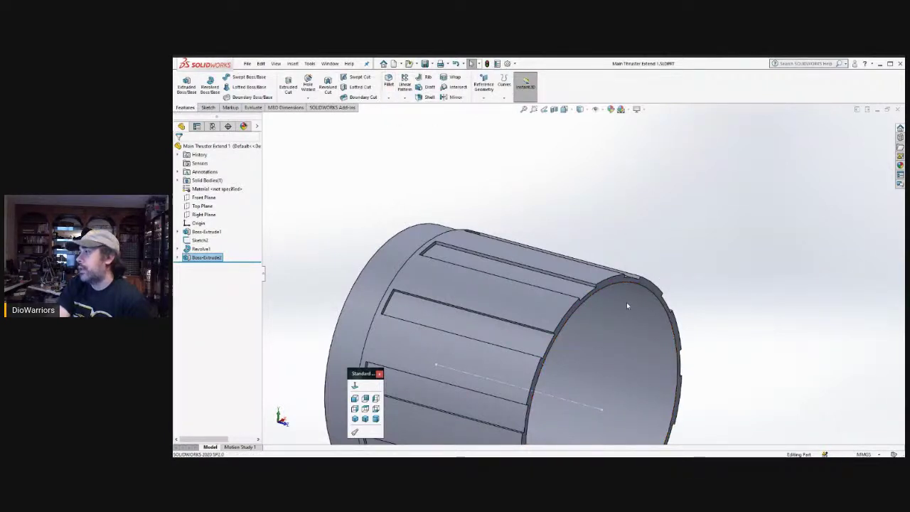
{"action": "scroll", "coordinate": [613, 285], "scroll_direction": "down", "scroll_amount": 3}
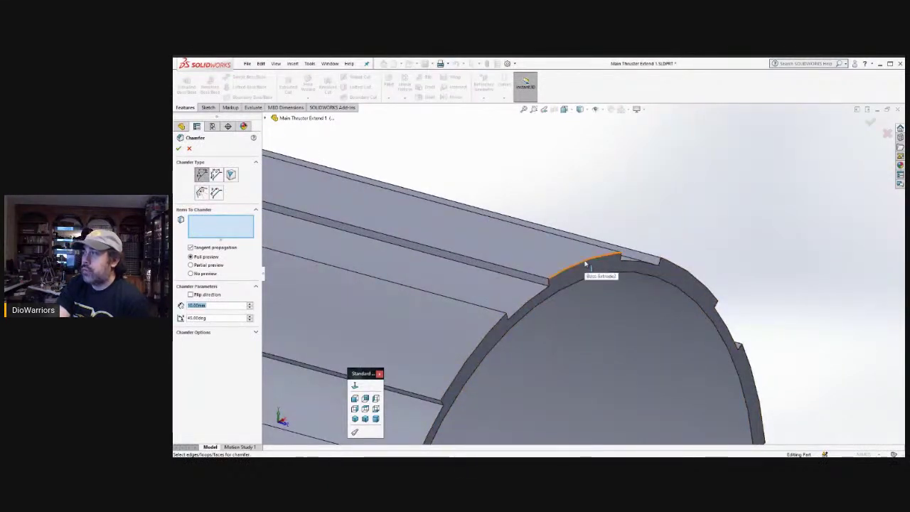
{"action": "left_click", "coordinate": [586, 265]}
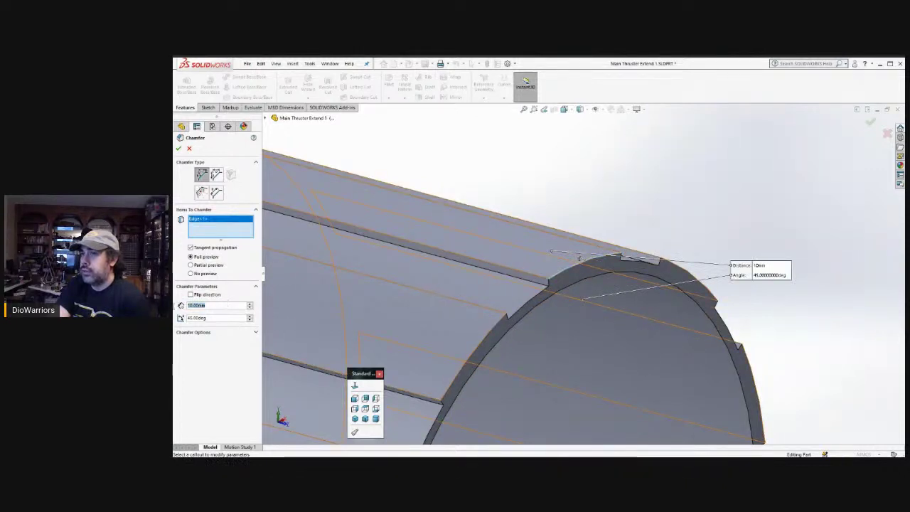
{"action": "type", "text": "2"}
{"action": "key", "text": "Return"}
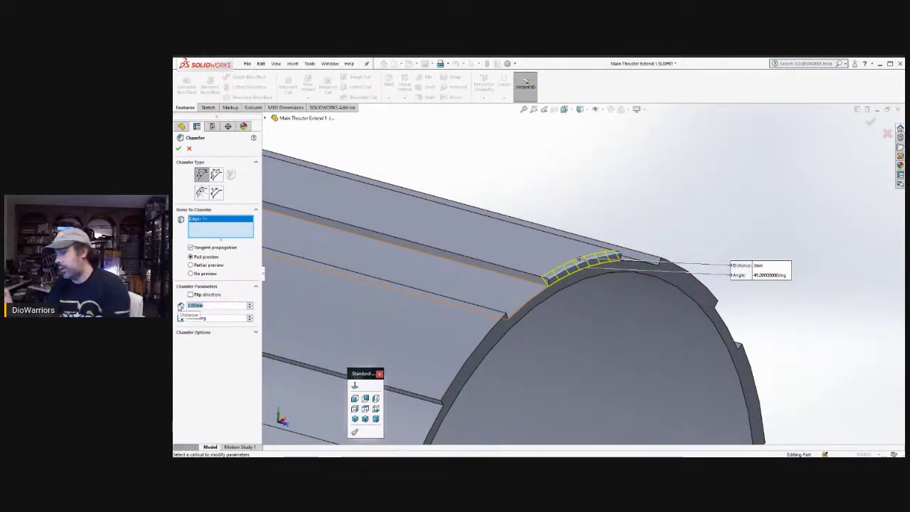
{"action": "type", "text": "1"}
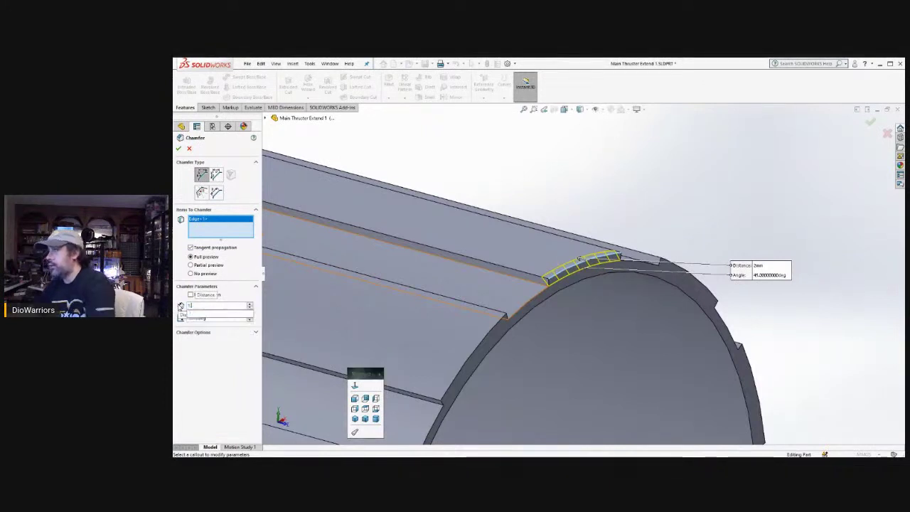
{"action": "type", "text": ".5"}
{"action": "key", "text": "Return"}
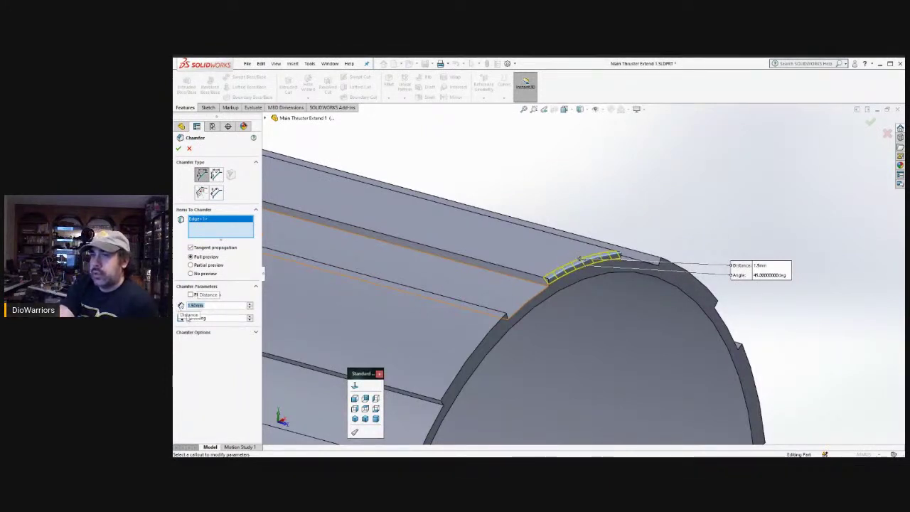
{"action": "key", "text": "Tab"}
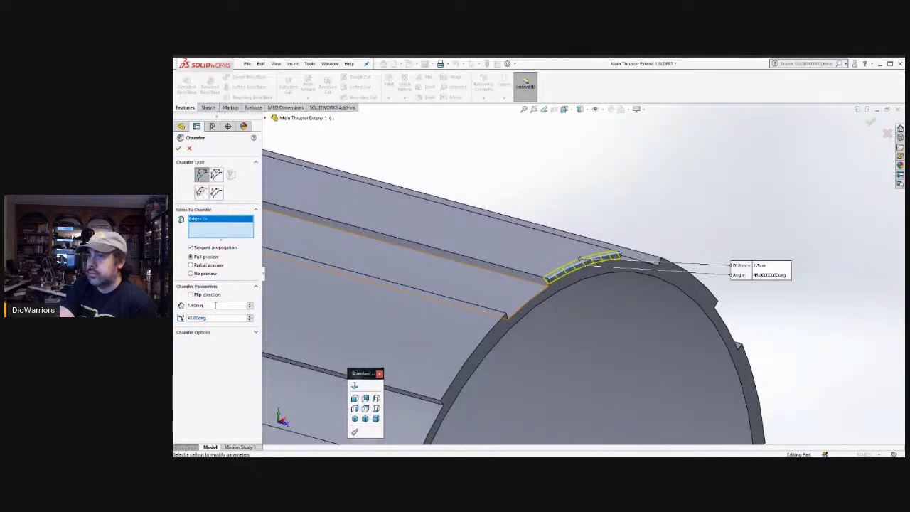
- Try a 3 mm chamfer distance with different angles on the tab's rim edge, and cancel the chamfer
{"action": "double_click", "coordinate": [189, 305]}
{"action": "type", "text": "3"}
{"action": "key", "text": "Return"}
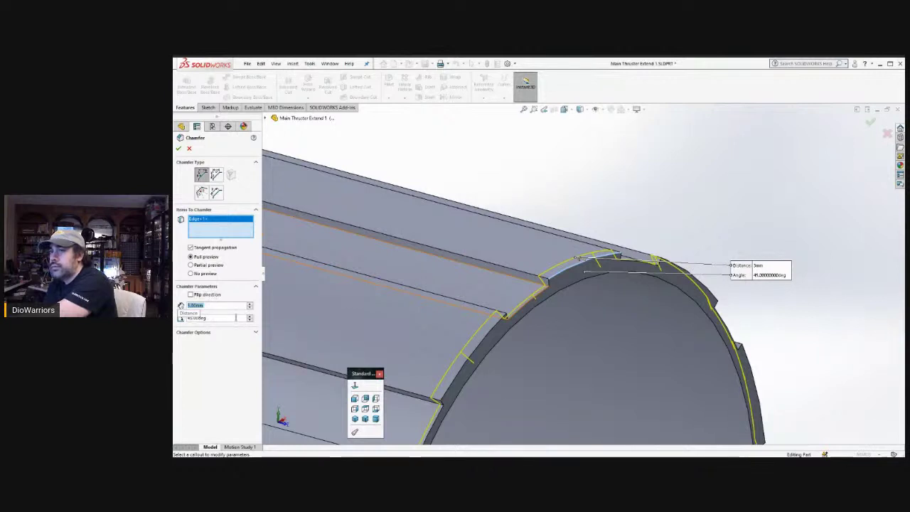
{"action": "left_click", "coordinate": [251, 319]}
{"action": "left_click", "coordinate": [250, 319]}
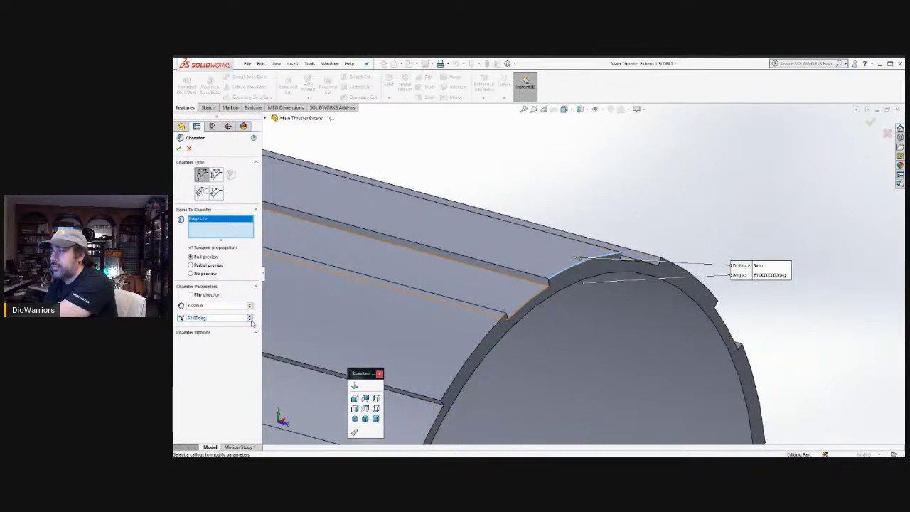
{"action": "left_click", "coordinate": [250, 319]}
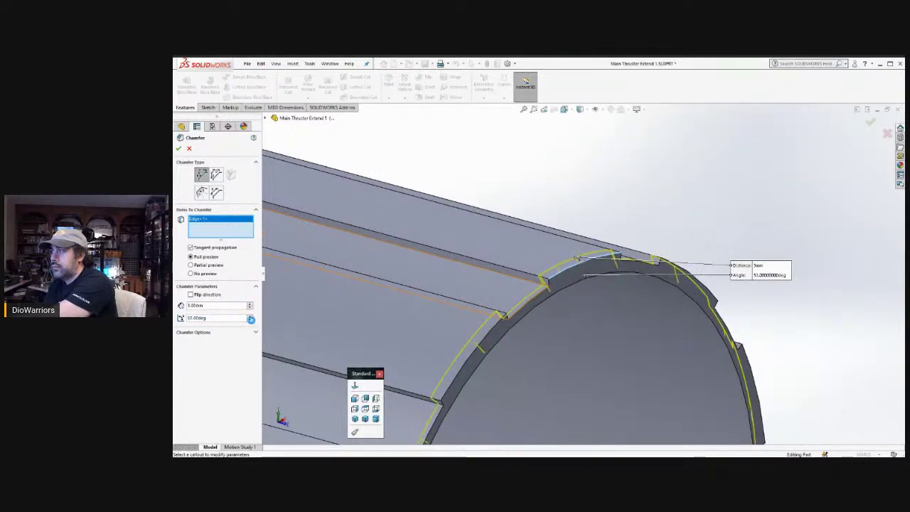
{"action": "left_click", "coordinate": [250, 320]}
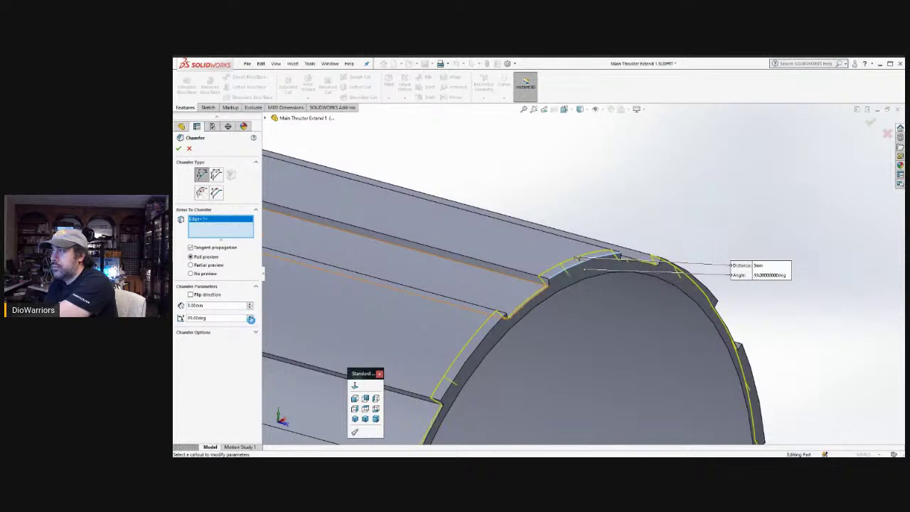
{"action": "left_click", "coordinate": [250, 320]}
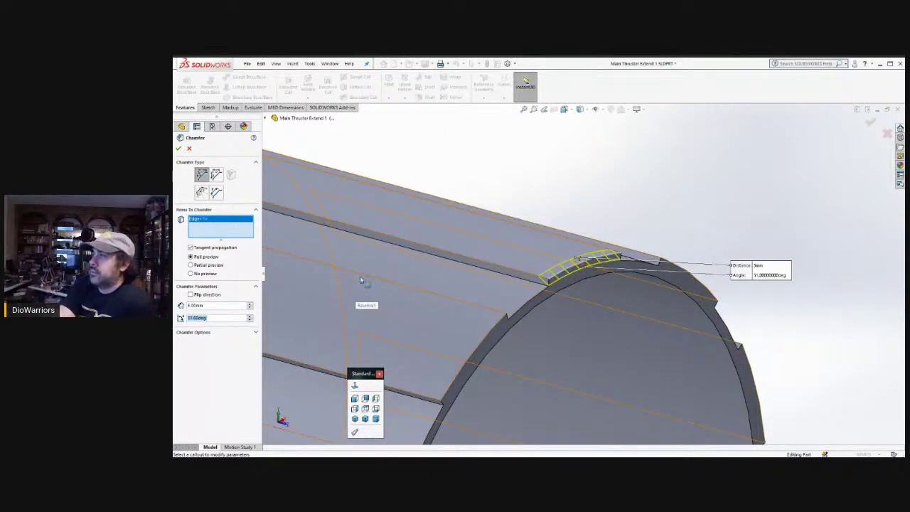
{"action": "mouse_move", "coordinate": [545, 189]}
{"action": "middle_mouse_down"}
{"action": "mouse_move", "coordinate": [570, 165]}
{"action": "mouse_move", "coordinate": [554, 179]}
{"action": "middle_mouse_up"}
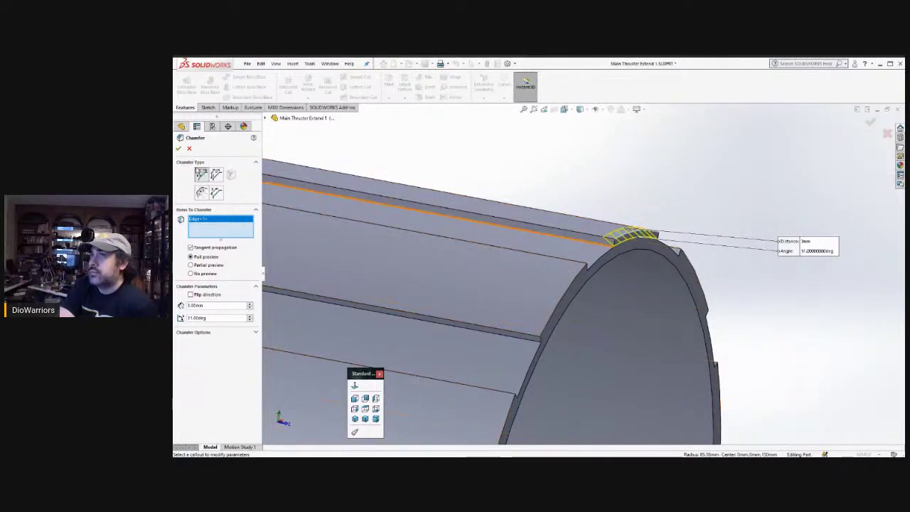
{"action": "left_click", "coordinate": [189, 148]}
- Start a new sketch on the Right Plane, viewed normal to the plane
{"action": "middle_click_drag", "start_coordinate": [312, 185], "coordinate": [427, 245]}
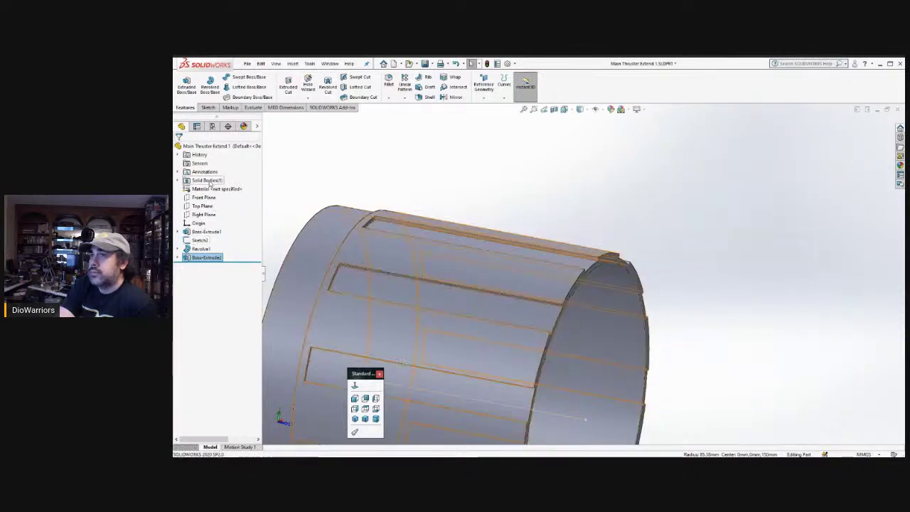
{"action": "left_click", "coordinate": [202, 215]}
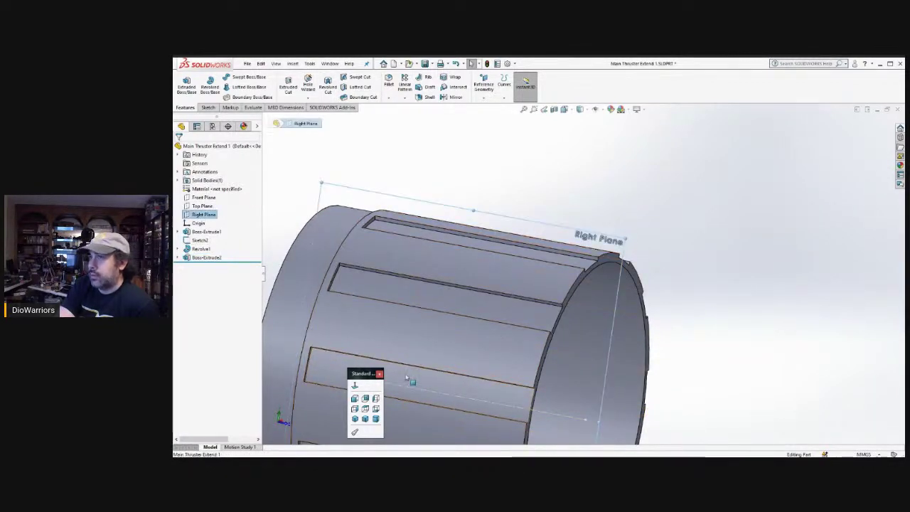
{"action": "left_click", "coordinate": [357, 388]}
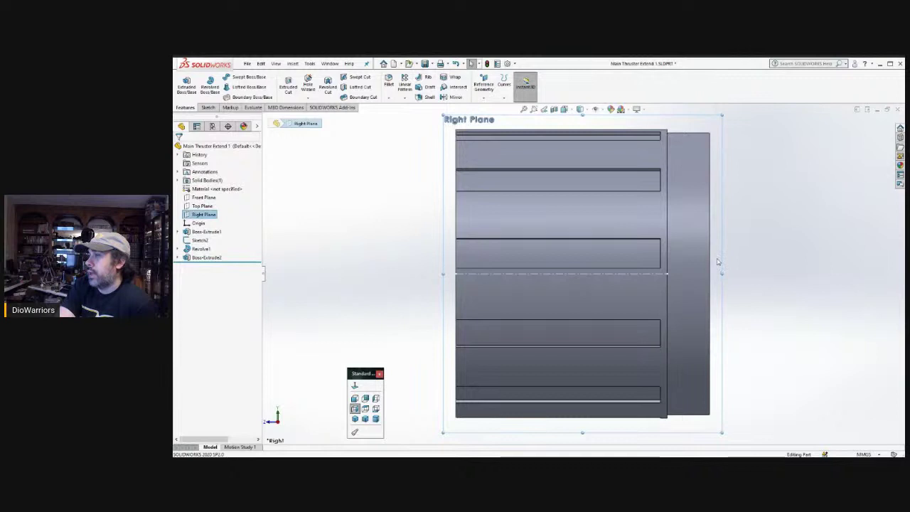
{"action": "scroll", "coordinate": [436, 229], "scroll_direction": "down", "scroll_amount": 1}
{"action": "scroll", "coordinate": [437, 227], "scroll_direction": "down", "scroll_amount": 3}
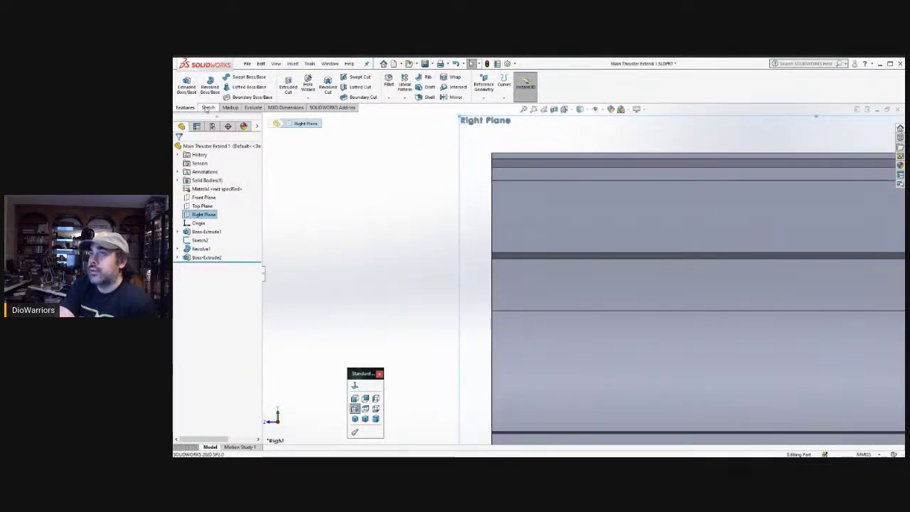
{"action": "left_click", "coordinate": [207, 108]}
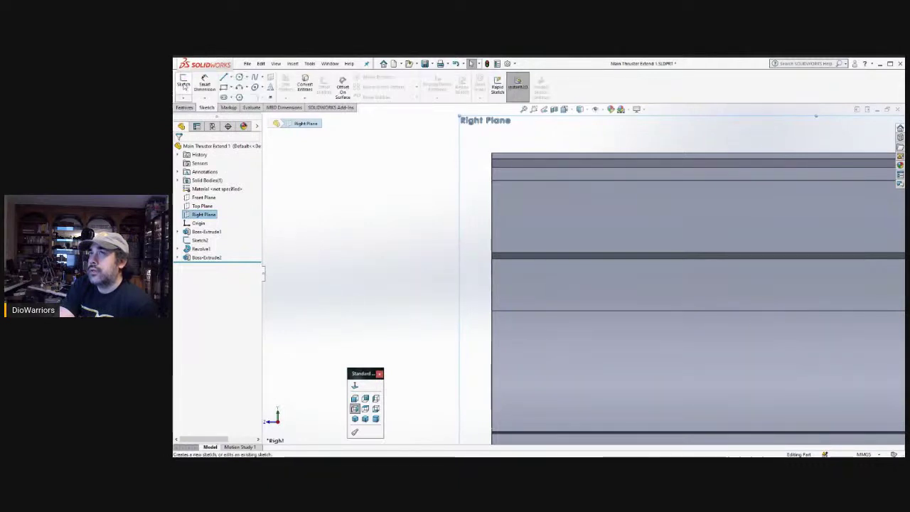
{"action": "left_click", "coordinate": [183, 83]}
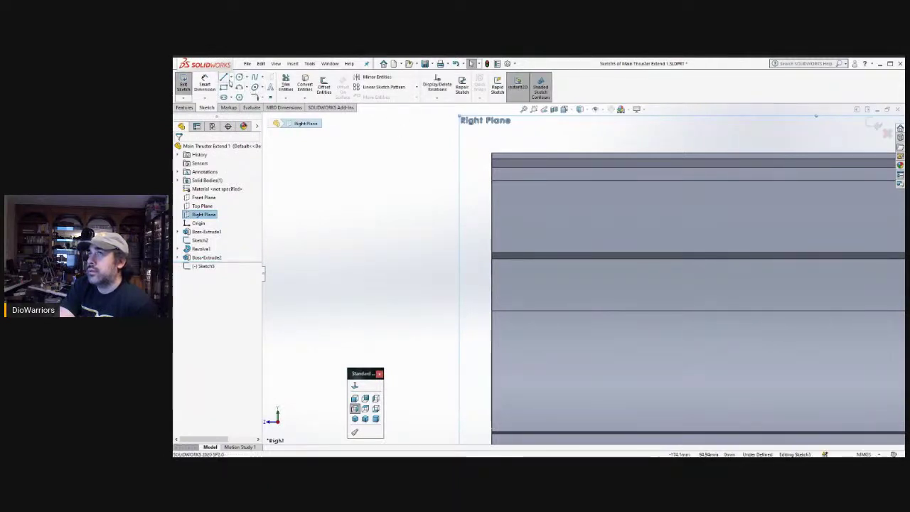
- Sketch a closed triangle at the outer corner of the open rim, with a 2 mm vertical side and a 10 mm sloped side meeting the outer edge
{"action": "left_click", "coordinate": [224, 79]}
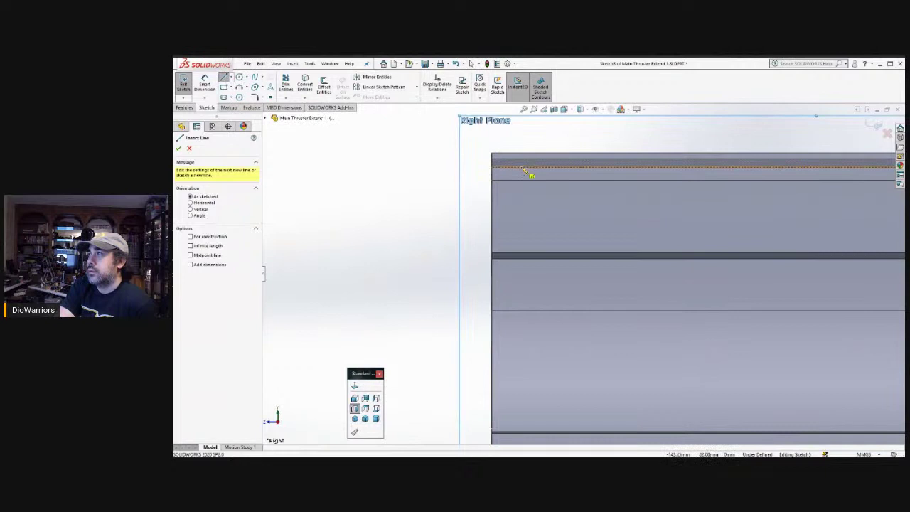
{"action": "scroll", "coordinate": [533, 166], "scroll_direction": "down", "scroll_amount": 3}
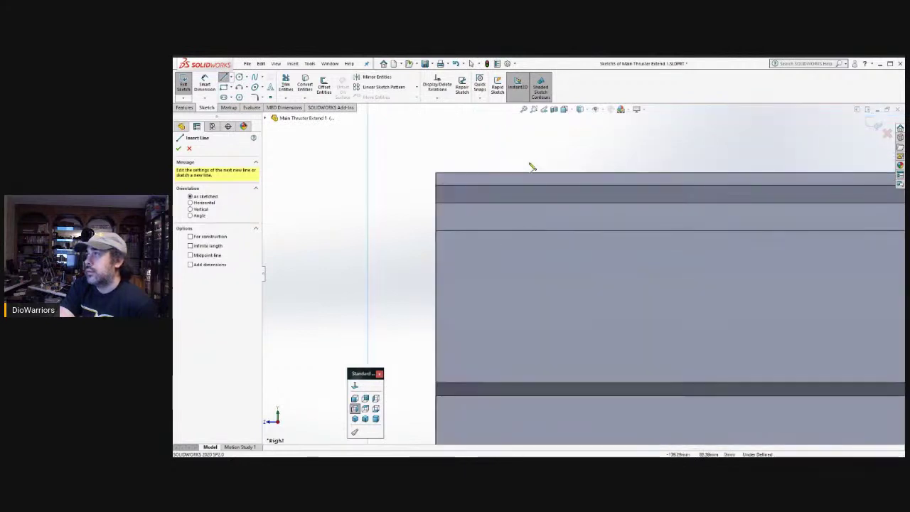
{"action": "left_click", "coordinate": [437, 174]}
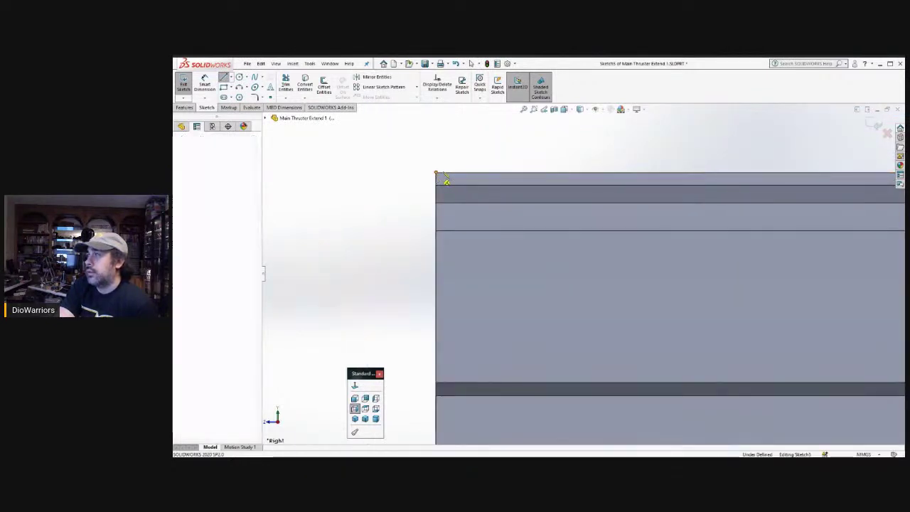
{"action": "left_click", "coordinate": [589, 177]}
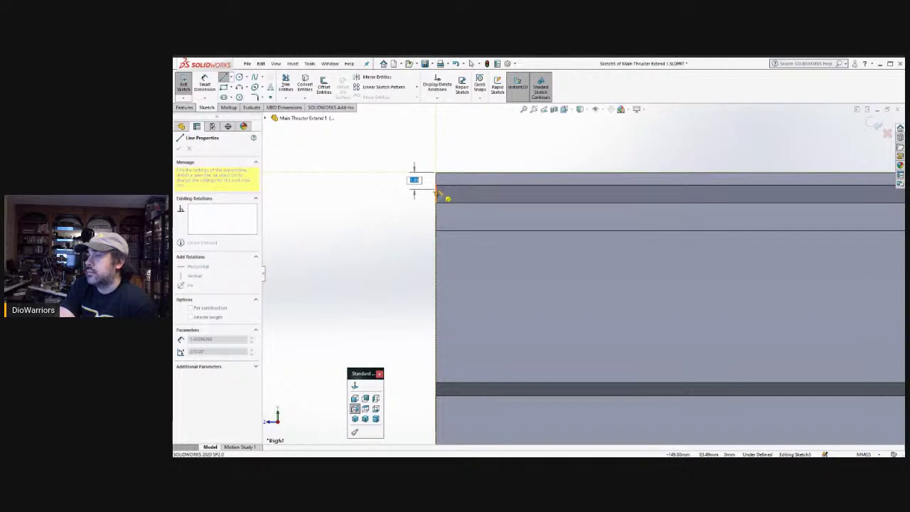
{"action": "type", "text": "2"}
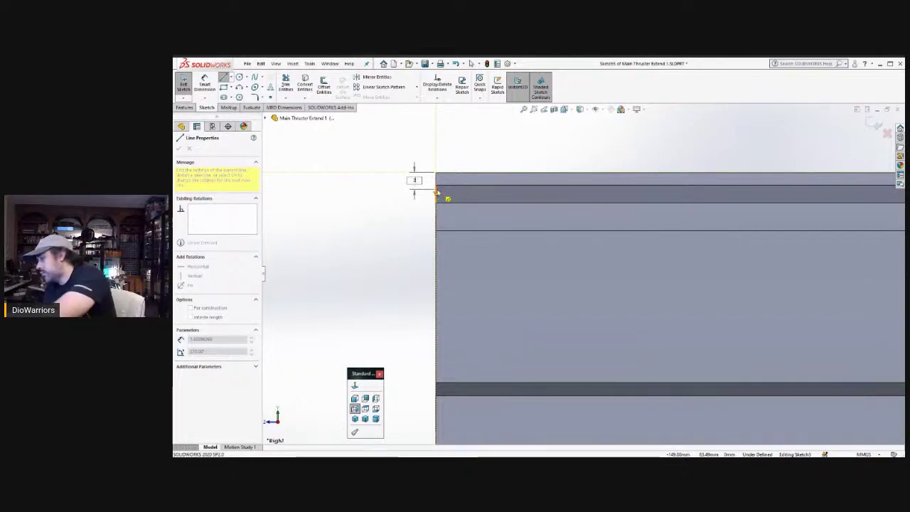
{"action": "key", "text": "Return"}
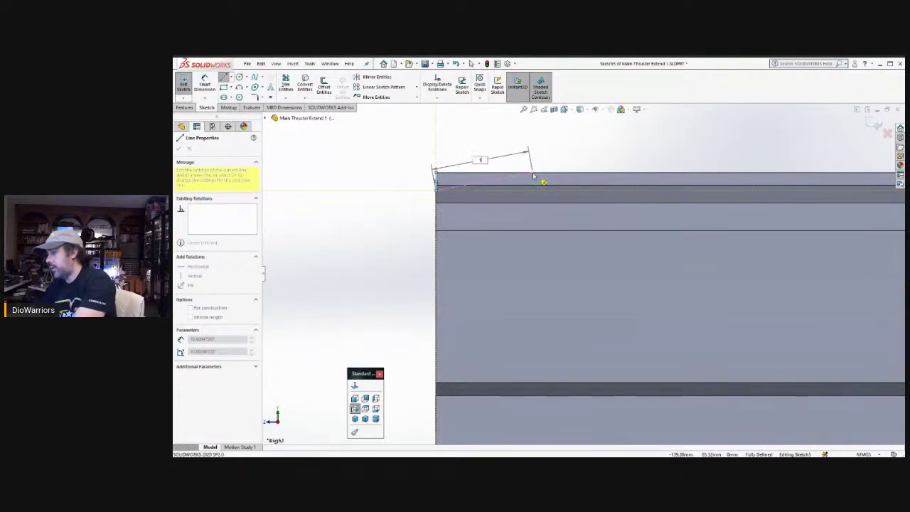
{"action": "left_click", "coordinate": [539, 178]}
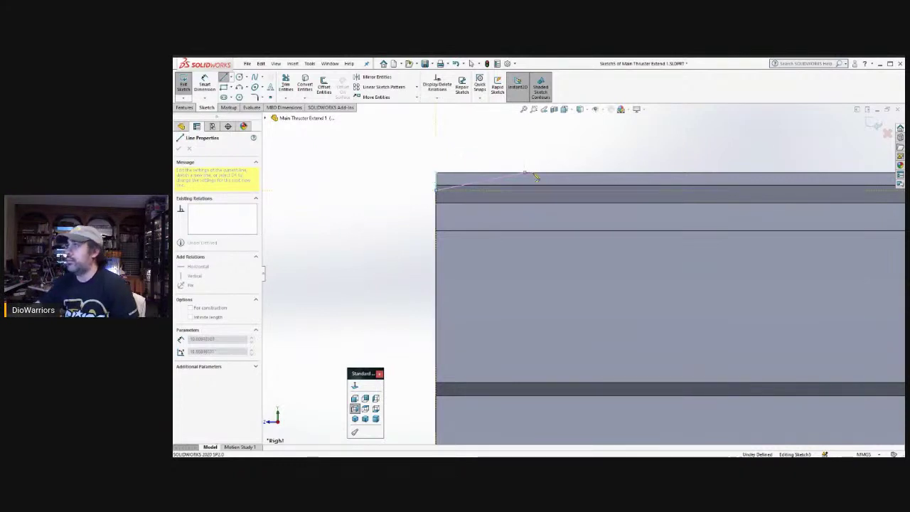
{"action": "double_click", "coordinate": [440, 182]}
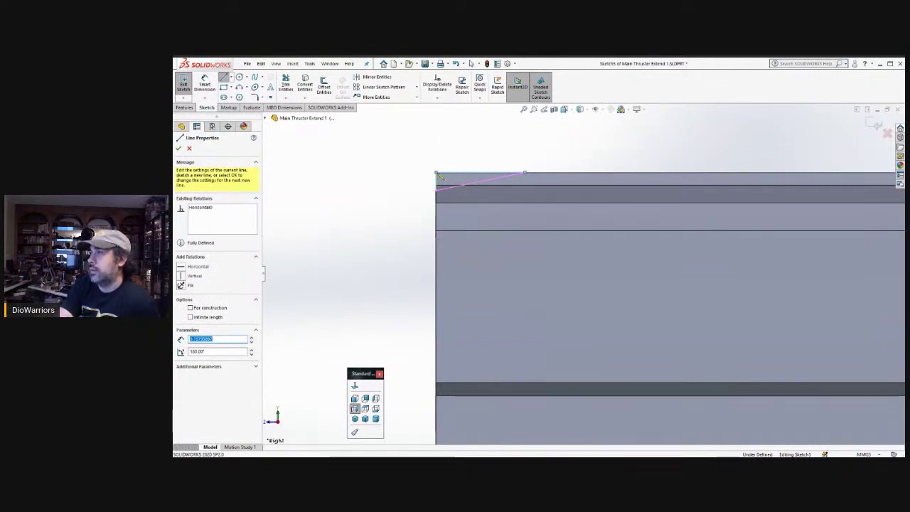
{"action": "key", "text": "z"}
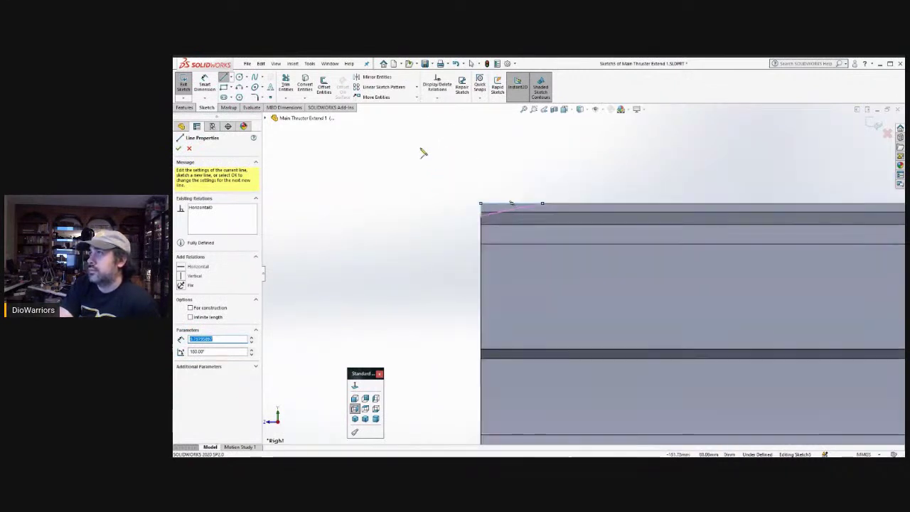
{"action": "left_click", "coordinate": [178, 148]}
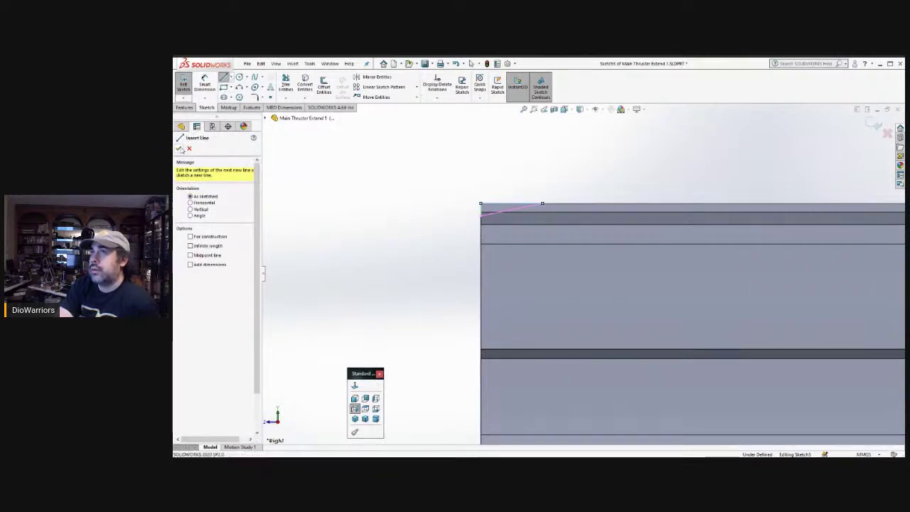
{"action": "left_click", "coordinate": [180, 149]}
- Sketch a horizontal centerline from the origin along the cylinder's axis to just beyond the open rim
{"action": "left_click", "coordinate": [229, 77]}
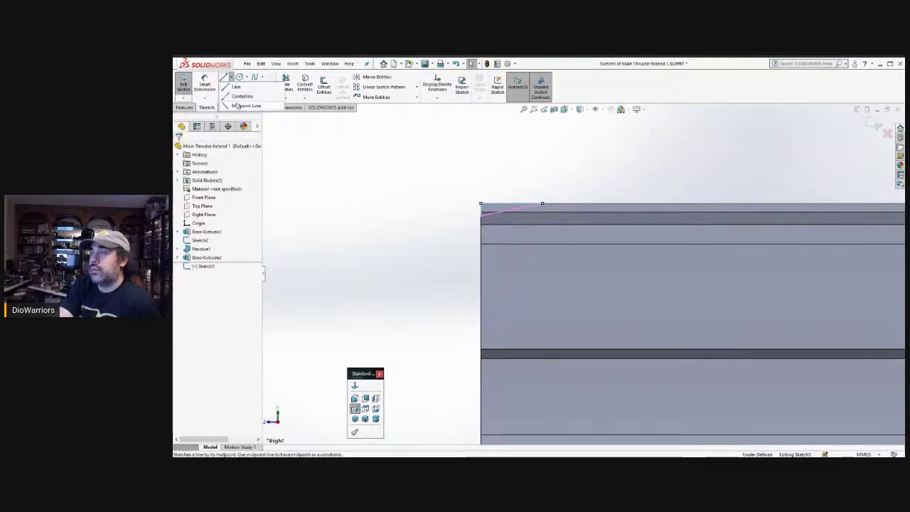
{"action": "left_click", "coordinate": [240, 96]}
{"action": "scroll", "coordinate": [583, 366], "scroll_direction": "up", "scroll_amount": 1}
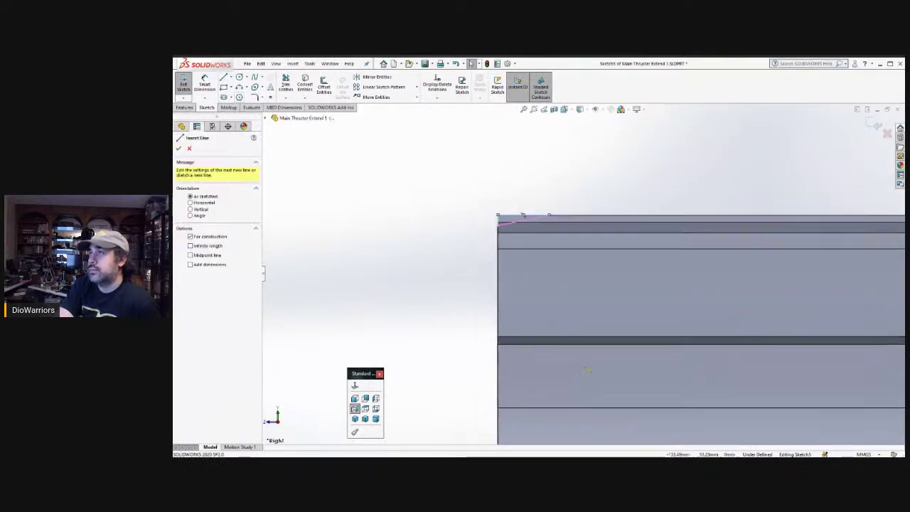
{"action": "scroll", "coordinate": [587, 370], "scroll_direction": "up", "scroll_amount": 3}
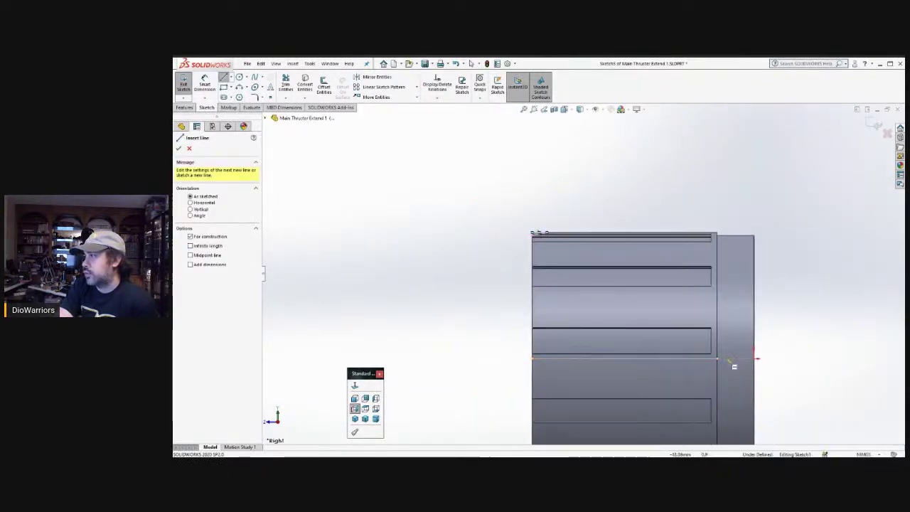
{"action": "left_click", "coordinate": [755, 359]}
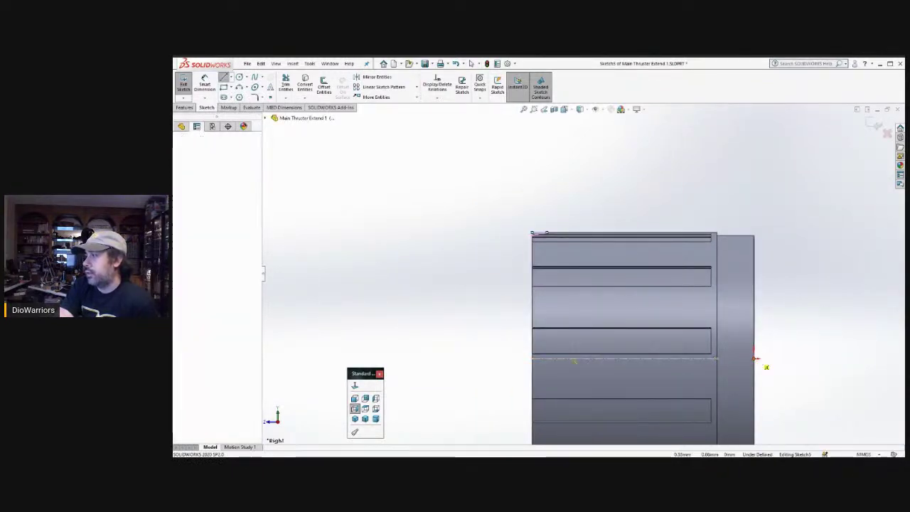
{"action": "left_click", "coordinate": [524, 360]}
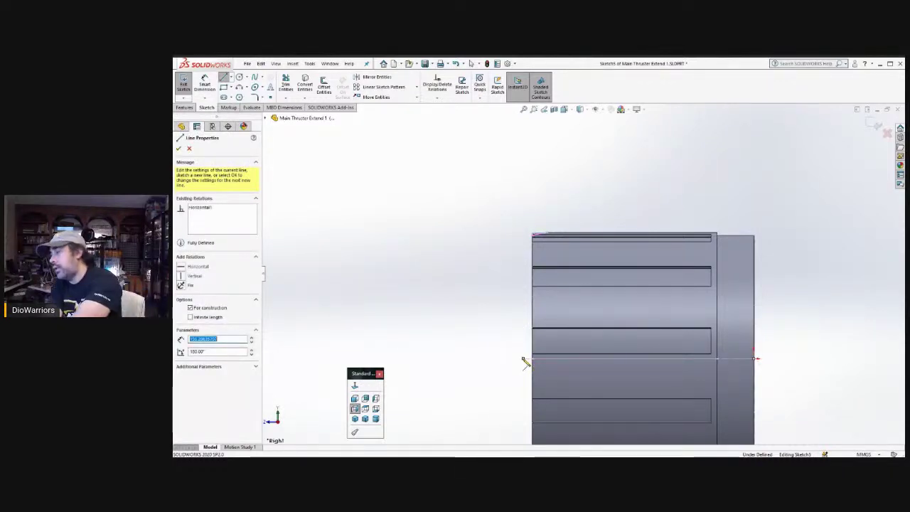
{"action": "key", "text": "Escape"}
- Try a 360-degree revolved cut of the triangle around the centerline, inspect its preview at the tab corners, and cancel it
{"action": "left_click_drag", "start_coordinate": [484, 203], "coordinate": [796, 368]}
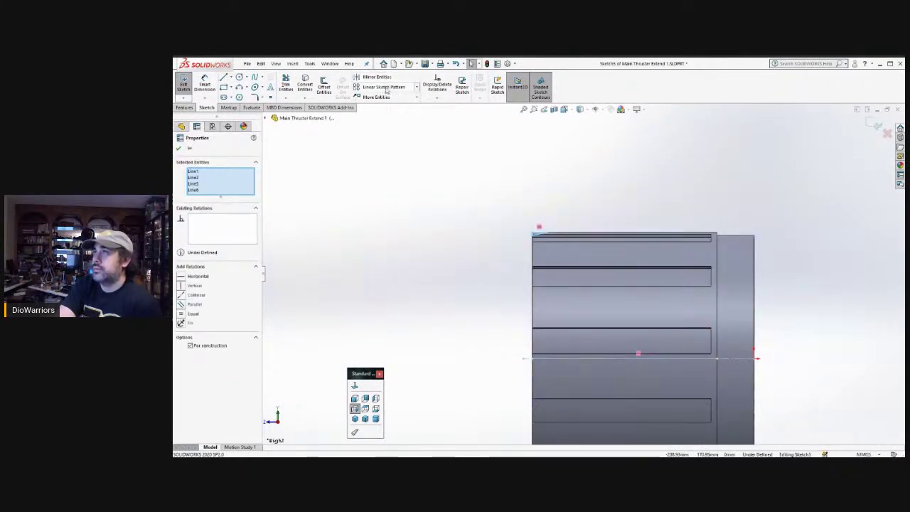
{"action": "left_click", "coordinate": [184, 107]}
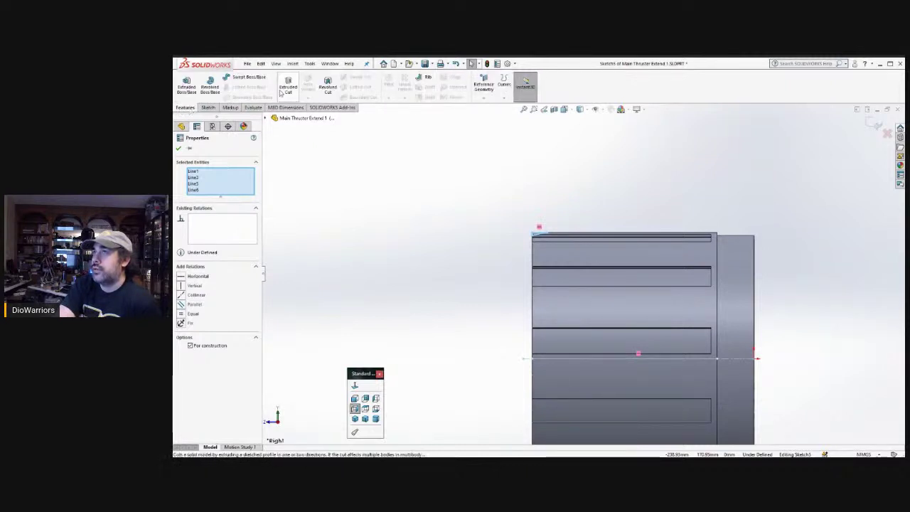
{"action": "left_click", "coordinate": [325, 85]}
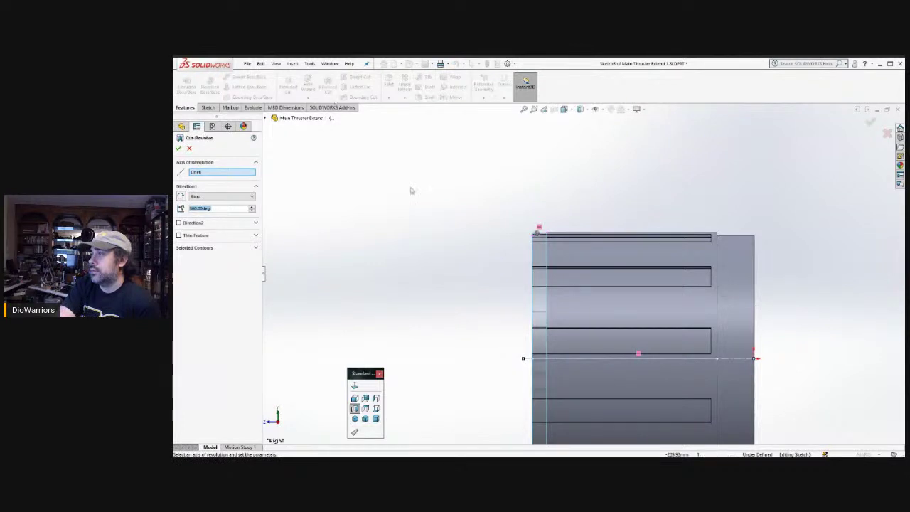
{"action": "middle_click_drag", "start_coordinate": [449, 249], "coordinate": [484, 240]}
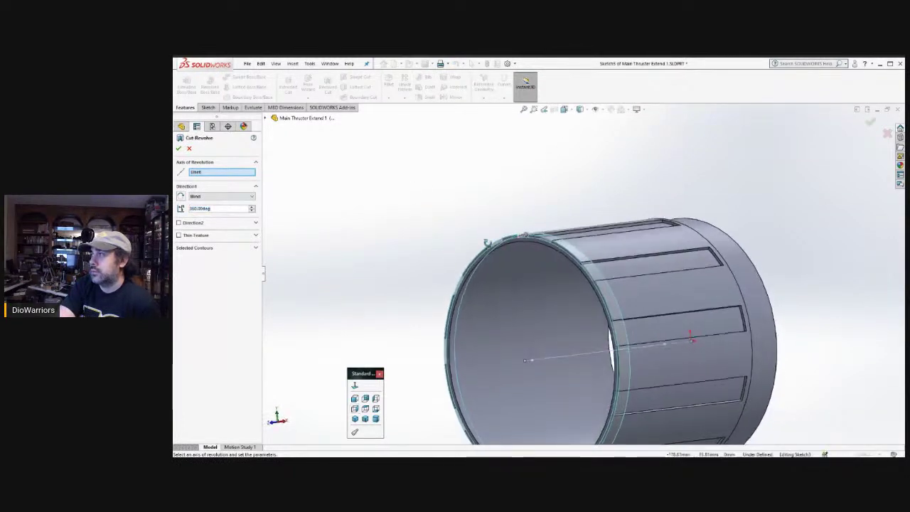
{"action": "scroll", "coordinate": [571, 250], "scroll_direction": "down", "scroll_amount": 2}
{"action": "scroll", "coordinate": [571, 250], "scroll_direction": "down", "scroll_amount": 2}
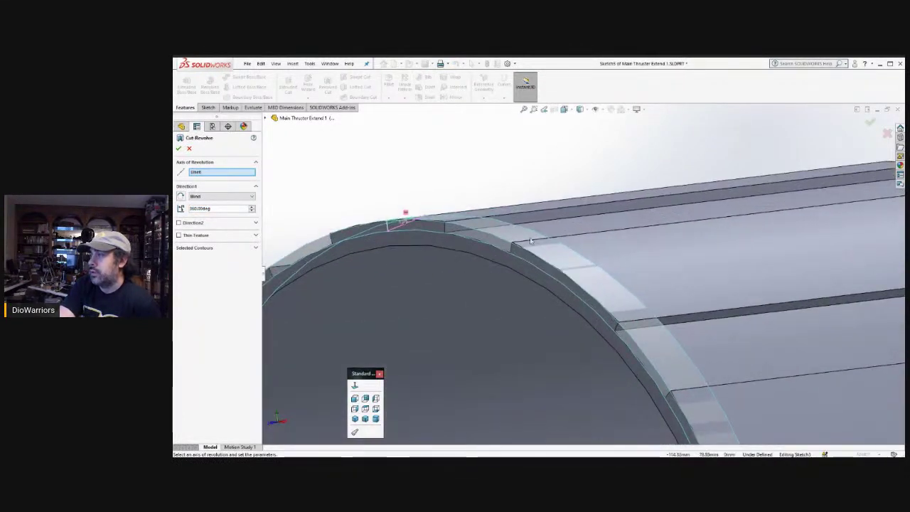
{"action": "scroll", "coordinate": [555, 250], "scroll_direction": "down", "scroll_amount": 1}
{"action": "scroll", "coordinate": [536, 250], "scroll_direction": "down", "scroll_amount": 2}
{"action": "mouse_move", "coordinate": [536, 247]}
{"action": "middle_mouse_down"}
{"action": "mouse_move", "coordinate": [557, 218]}
{"action": "mouse_move", "coordinate": [541, 247]}
{"action": "middle_mouse_up"}
{"action": "scroll", "coordinate": [540, 247], "scroll_direction": "down", "scroll_amount": 4}
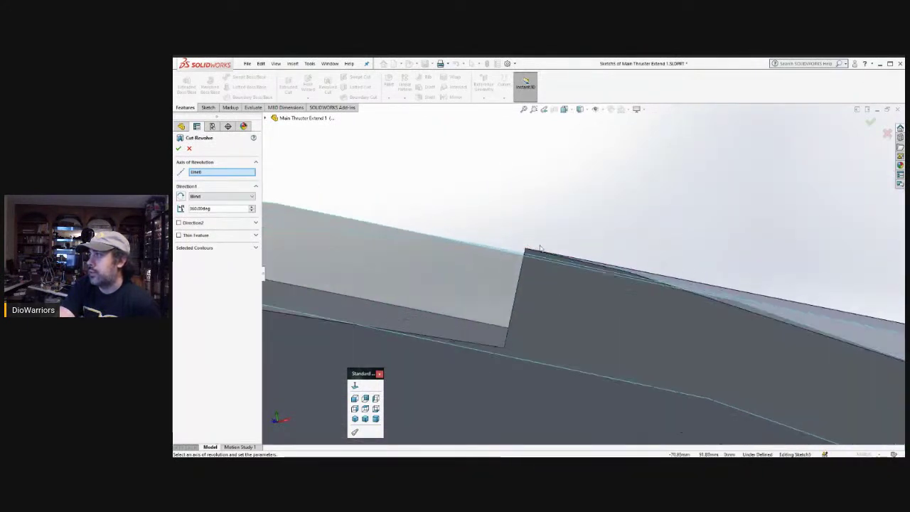
{"action": "middle_click_drag", "start_coordinate": [553, 260], "coordinate": [492, 264]}
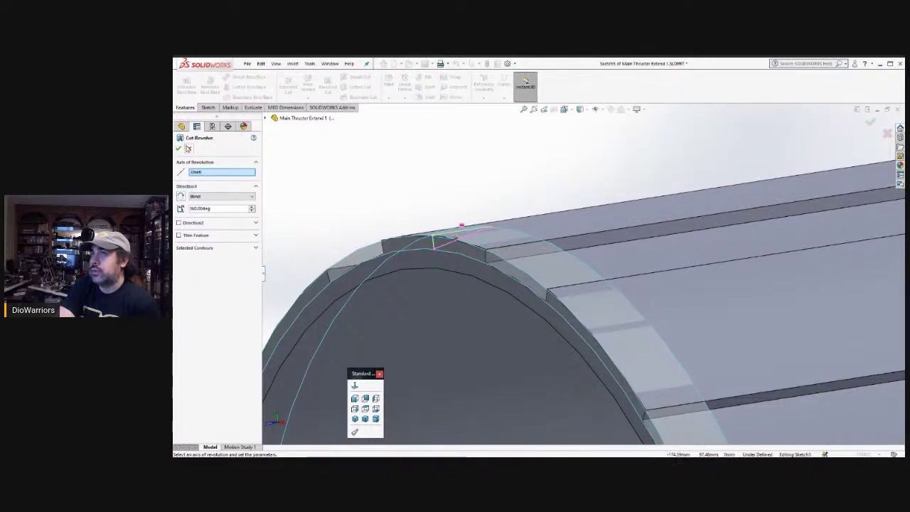
{"action": "left_click", "coordinate": [189, 148]}
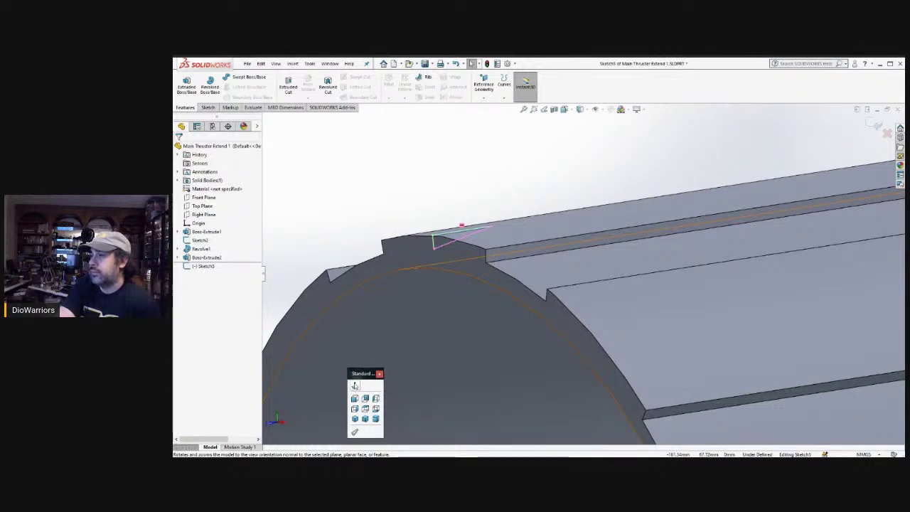
- Sketch three lines above the triangle's horizontal side, enclosing a rectangle about 9.8 mm wide that extends outside the rim
{"action": "left_click", "coordinate": [355, 386]}
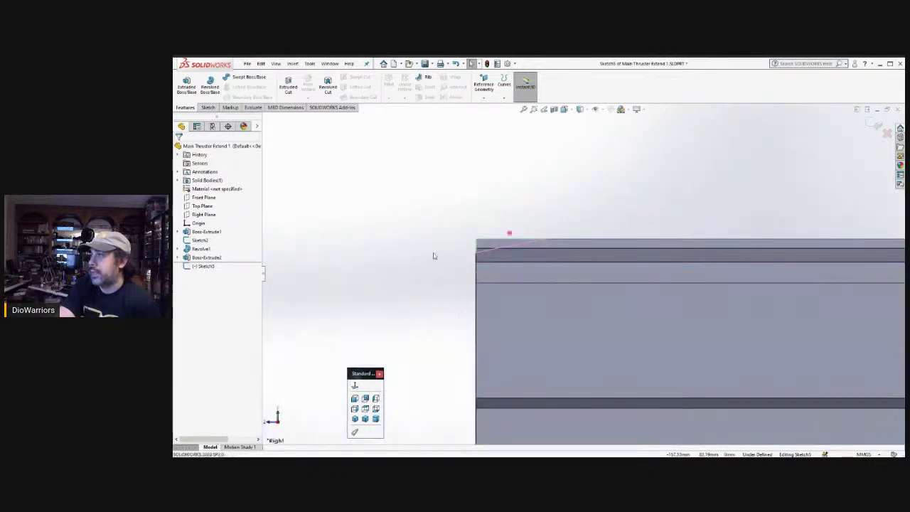
{"action": "left_click", "coordinate": [207, 108]}
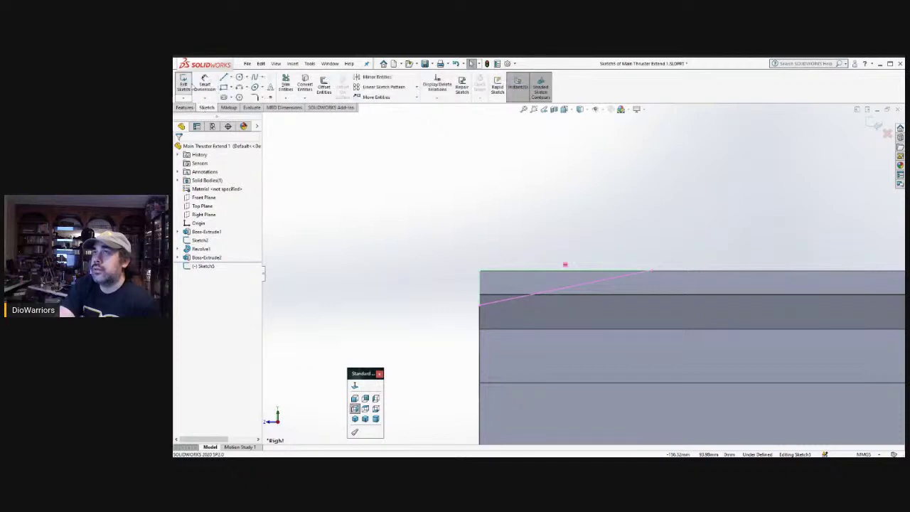
{"action": "left_click", "coordinate": [223, 78]}
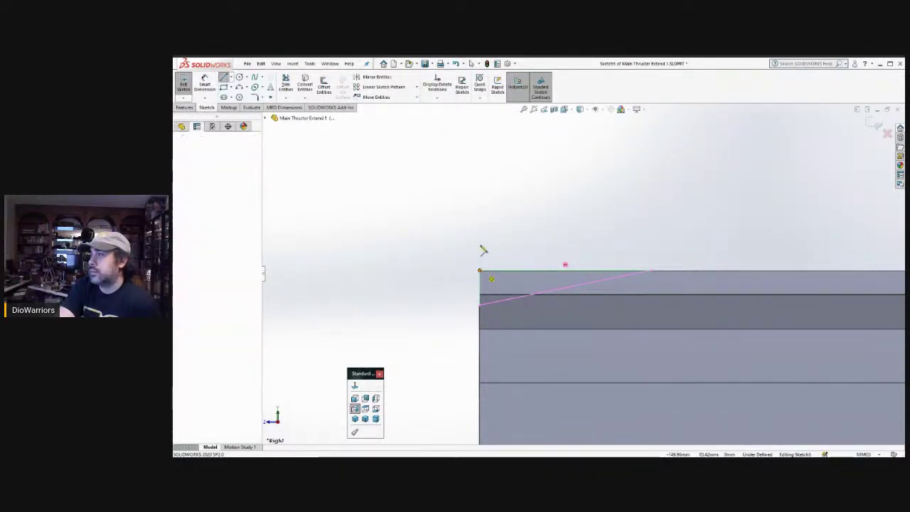
{"action": "left_click", "coordinate": [483, 252]}
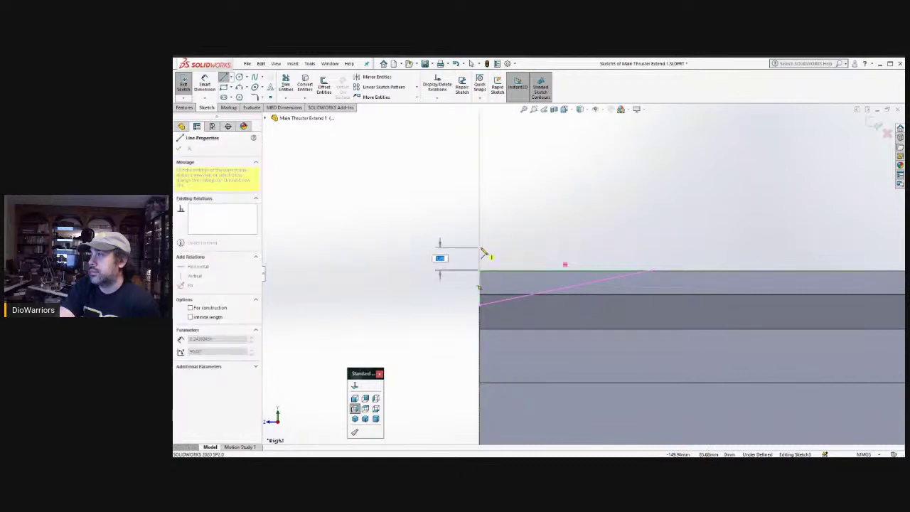
{"action": "left_click", "coordinate": [655, 254]}
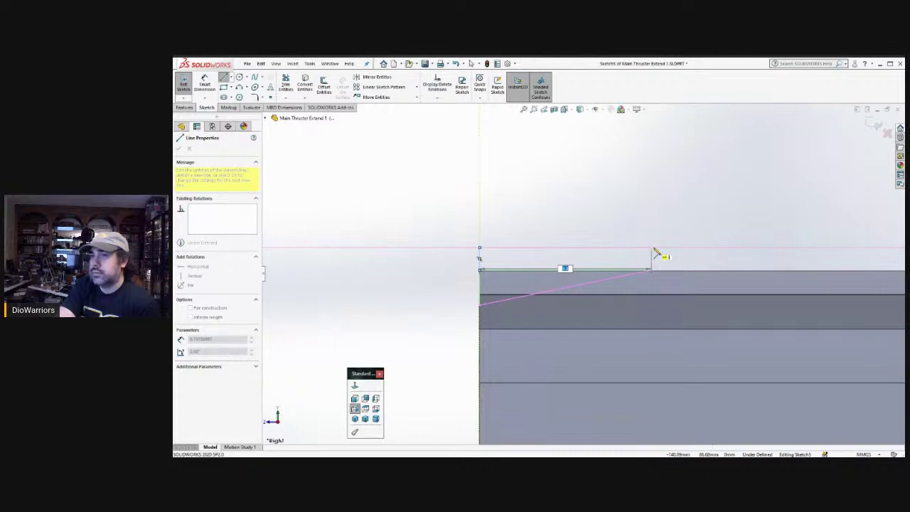
{"action": "left_click", "coordinate": [655, 274]}
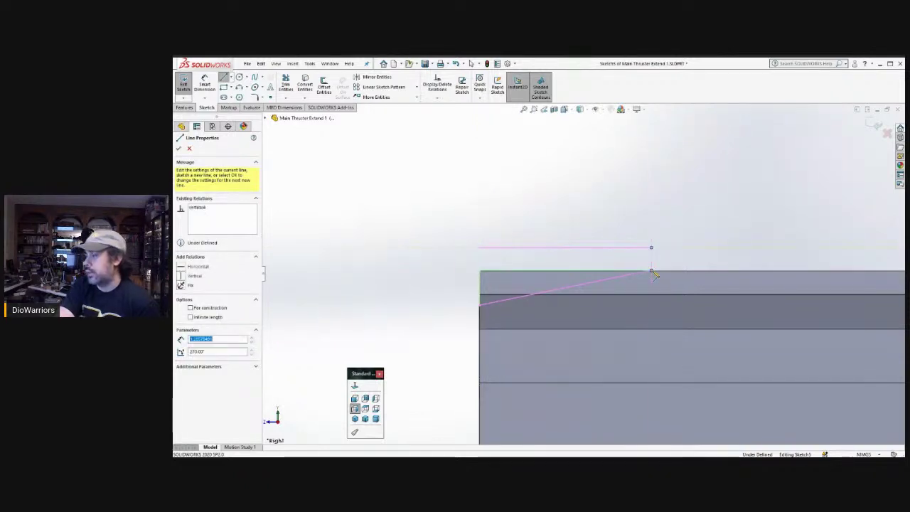
{"action": "key", "text": "Escape"}
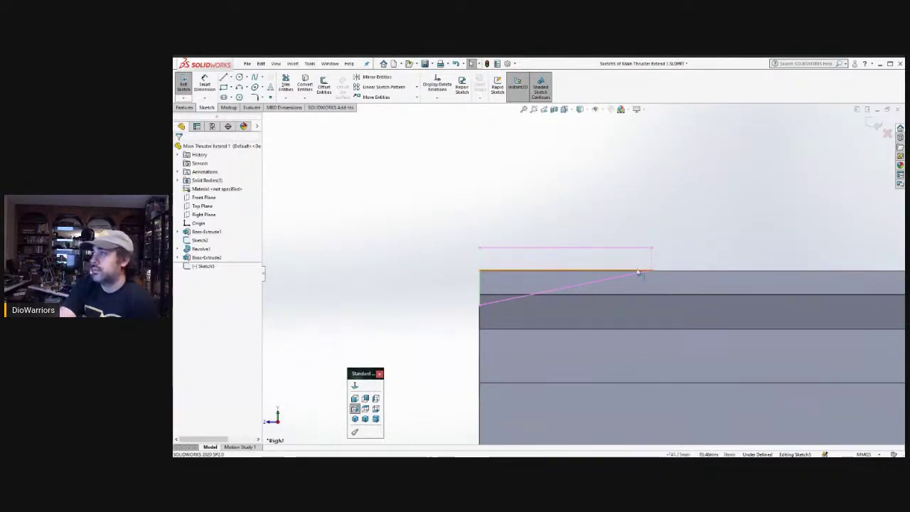
- Convert the horizontal line shared by the triangle and rectangle to construction geometry, and delete it to merge them into one closed profile
{"action": "left_click", "coordinate": [614, 272]}
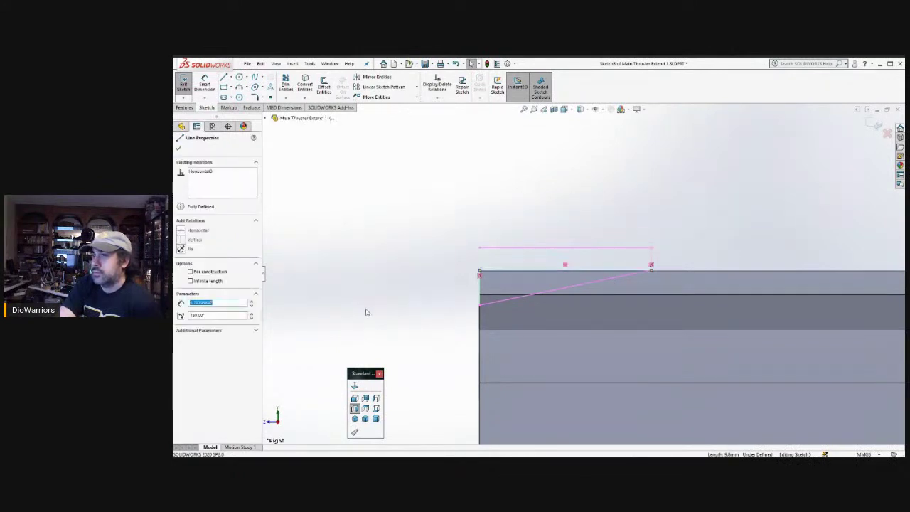
{"action": "left_click", "coordinate": [224, 274]}
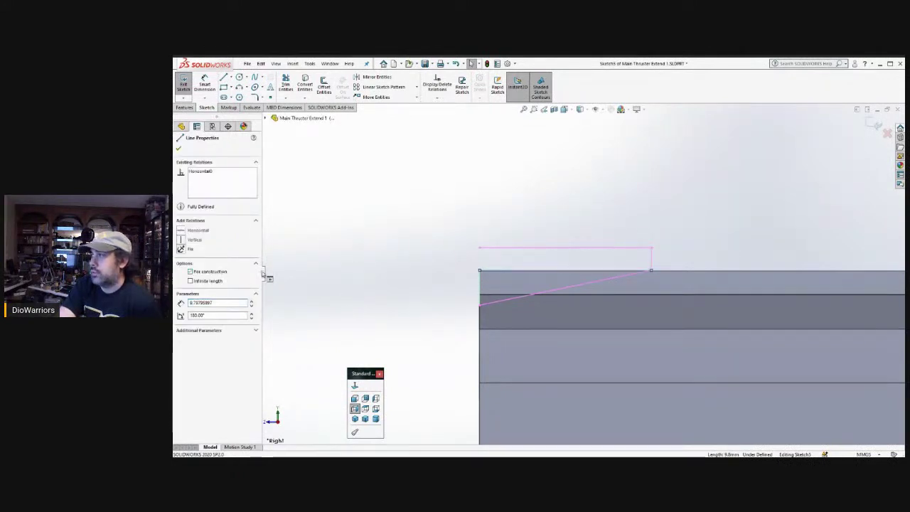
{"action": "left_click", "coordinate": [378, 262]}
{"action": "scroll", "coordinate": [394, 262], "scroll_direction": "up", "scroll_amount": 5}
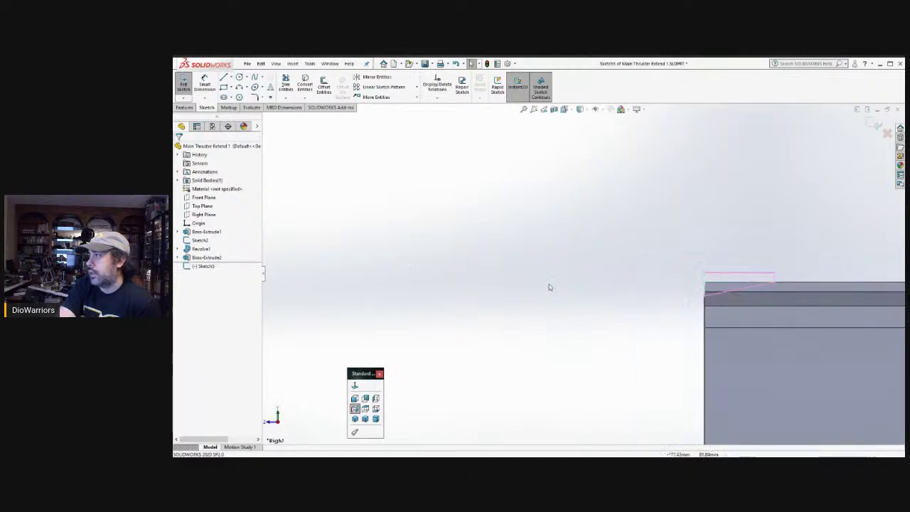
{"action": "scroll", "coordinate": [740, 278], "scroll_direction": "down", "scroll_amount": 5}
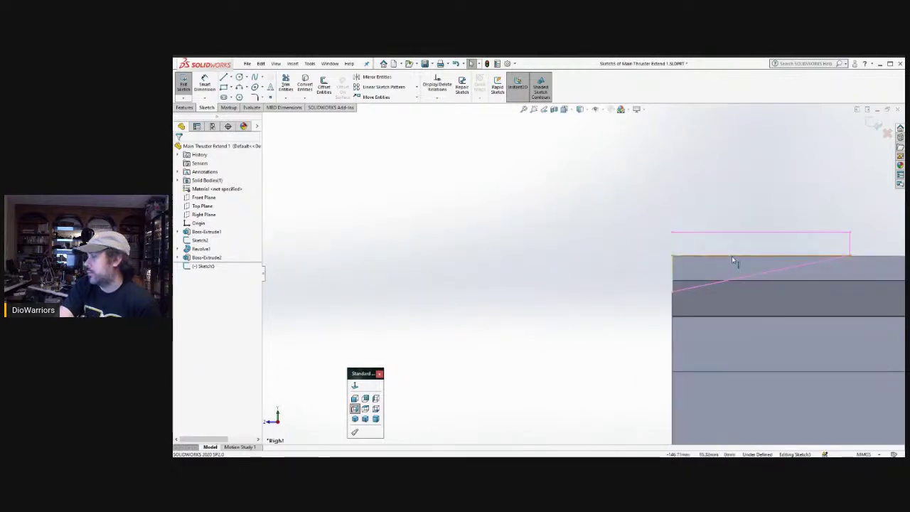
{"action": "left_click", "coordinate": [734, 257]}
{"action": "key", "text": "Return"}
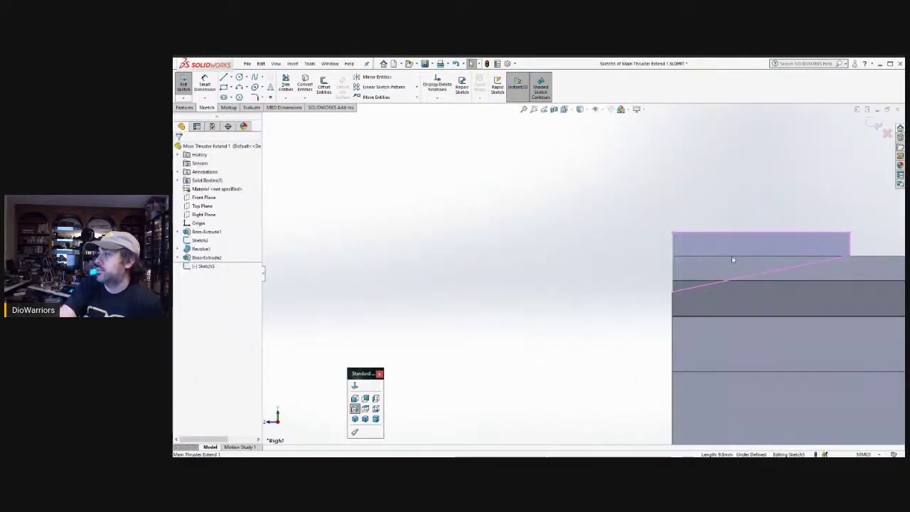
- Cut the merged profile 360 degrees around the centerline with Revolved Cut to bevel the rim ends of all tabs
{"action": "scroll", "coordinate": [597, 283], "scroll_direction": "up", "scroll_amount": 5}
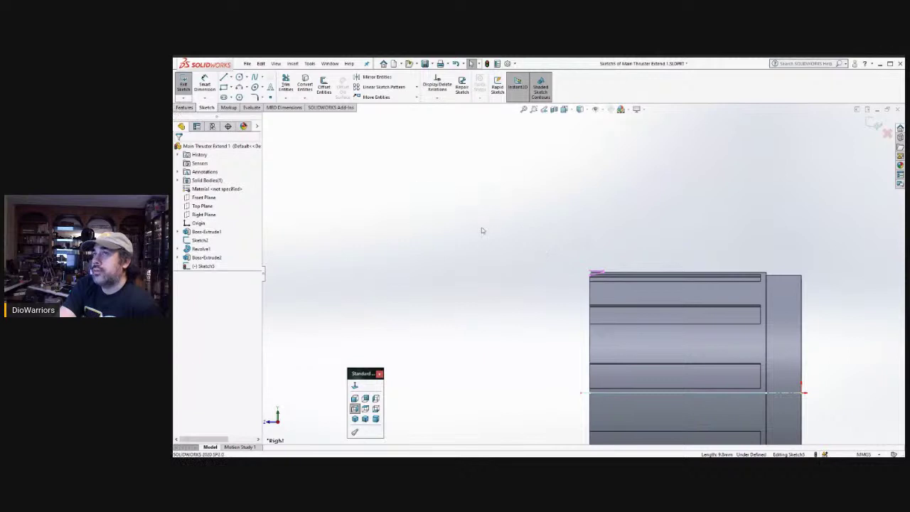
{"action": "left_click", "coordinate": [184, 108]}
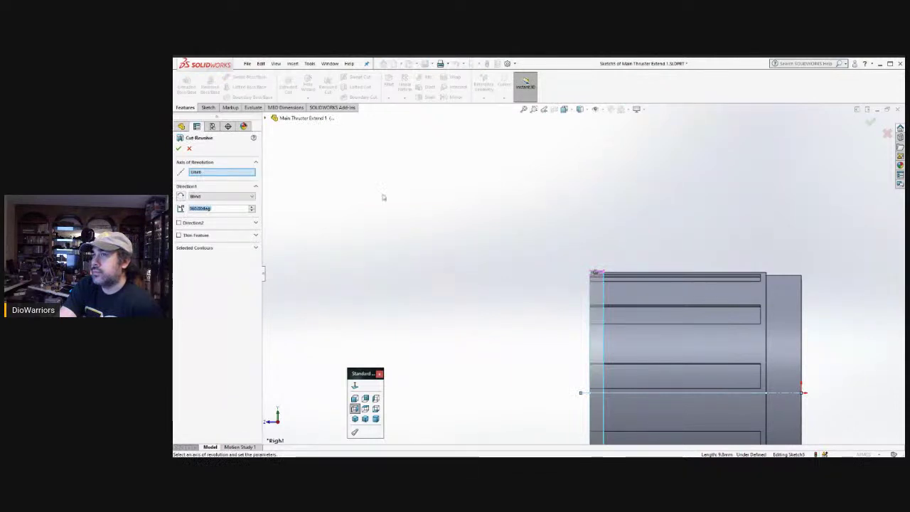
{"action": "middle_click_drag", "start_coordinate": [532, 343], "coordinate": [533, 303], "text": "ctrl"}
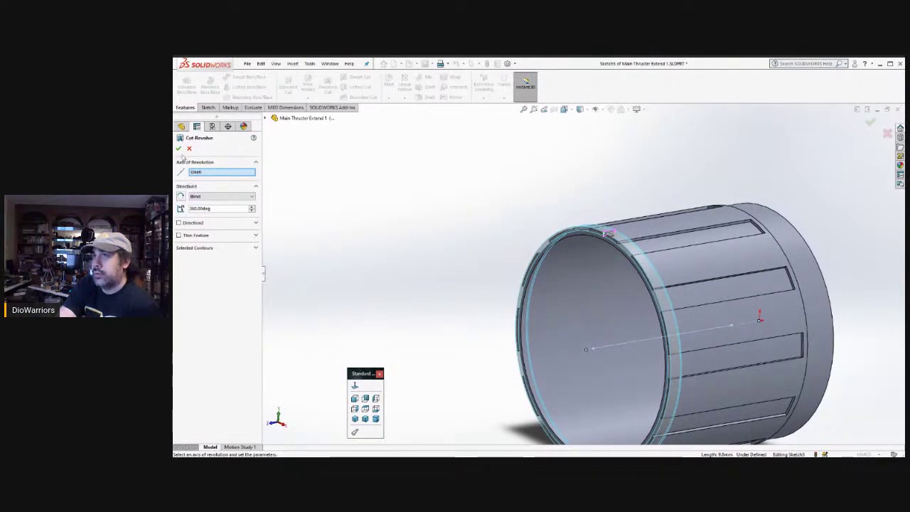
{"action": "left_click", "coordinate": [178, 149]}
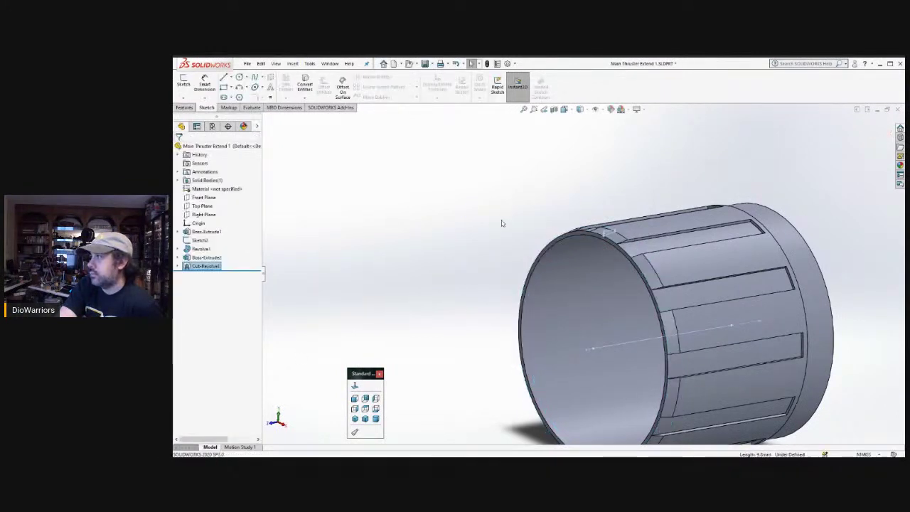
{"action": "middle_click_drag", "start_coordinate": [488, 261], "coordinate": [486, 237]}
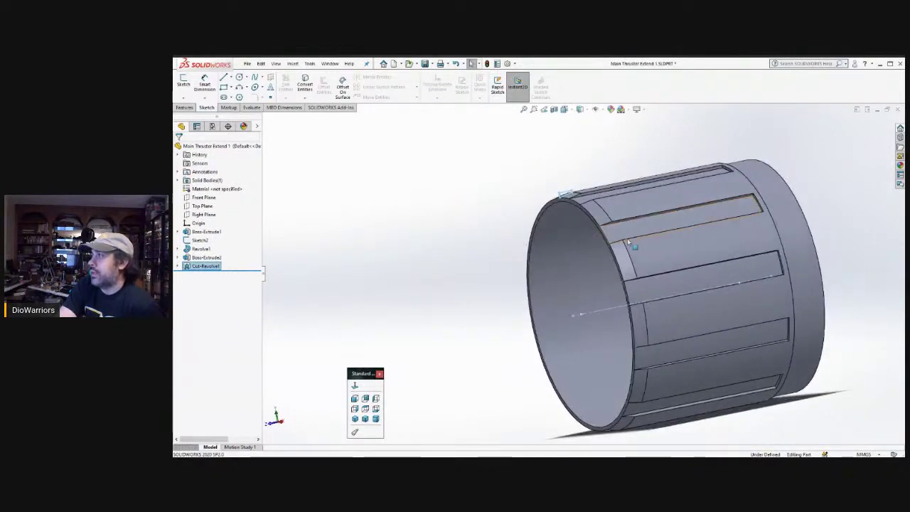
{"action": "scroll", "coordinate": [627, 241], "scroll_direction": "down", "scroll_amount": 4}
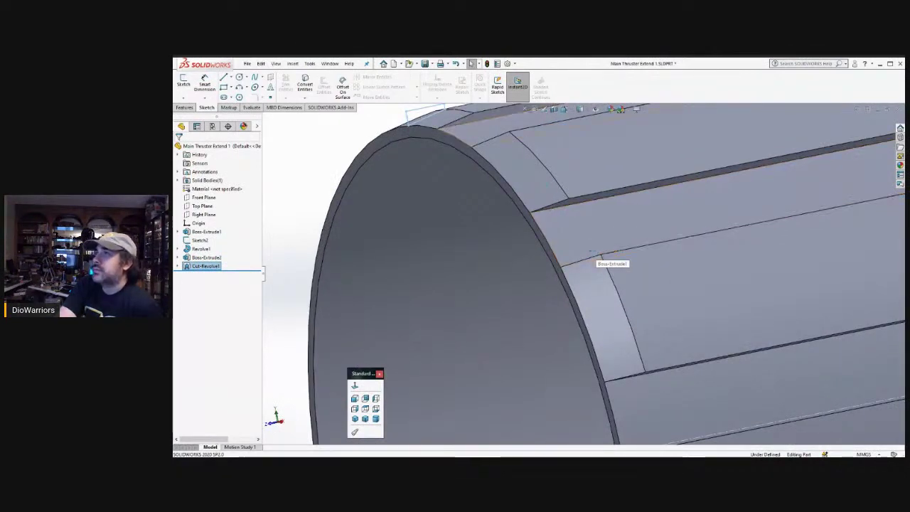
{"action": "scroll", "coordinate": [338, 154], "scroll_direction": "up", "scroll_amount": 5}
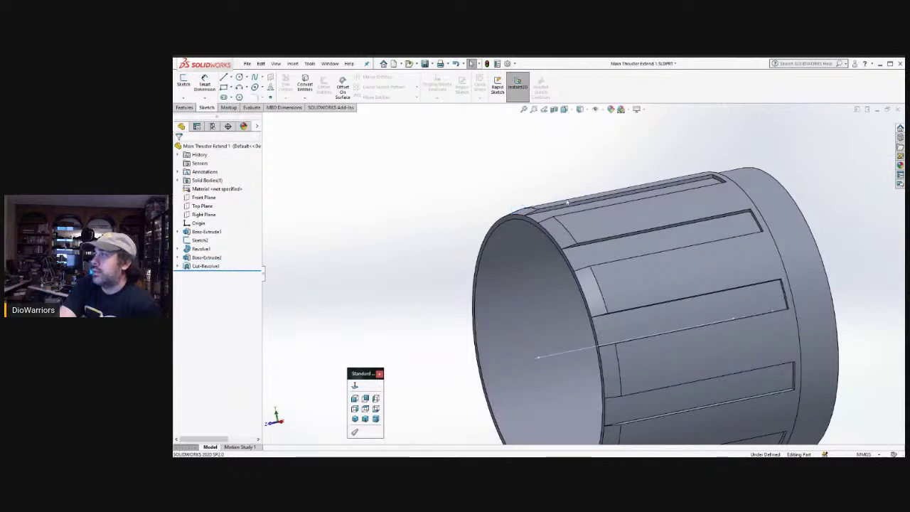
- Start a fillet on one corner edge at the closed end of a slot between two tabs, with a 5 mm radius
{"action": "scroll", "coordinate": [580, 205], "scroll_direction": "down", "scroll_amount": 3}
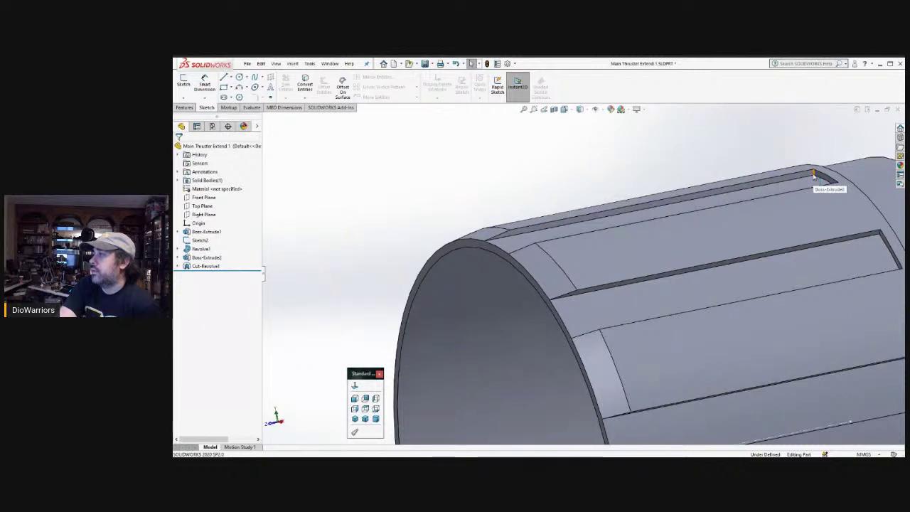
{"action": "left_click", "coordinate": [186, 108]}
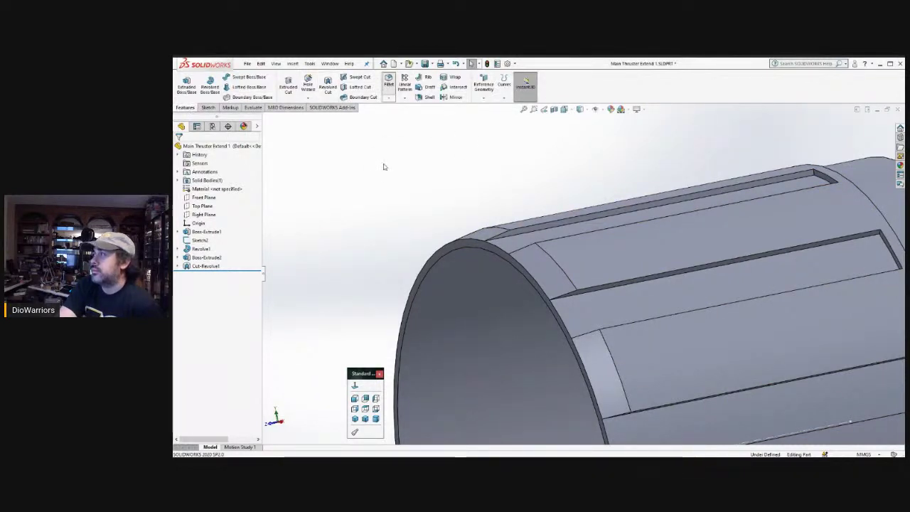
{"action": "key", "text": "ctrl+f"}
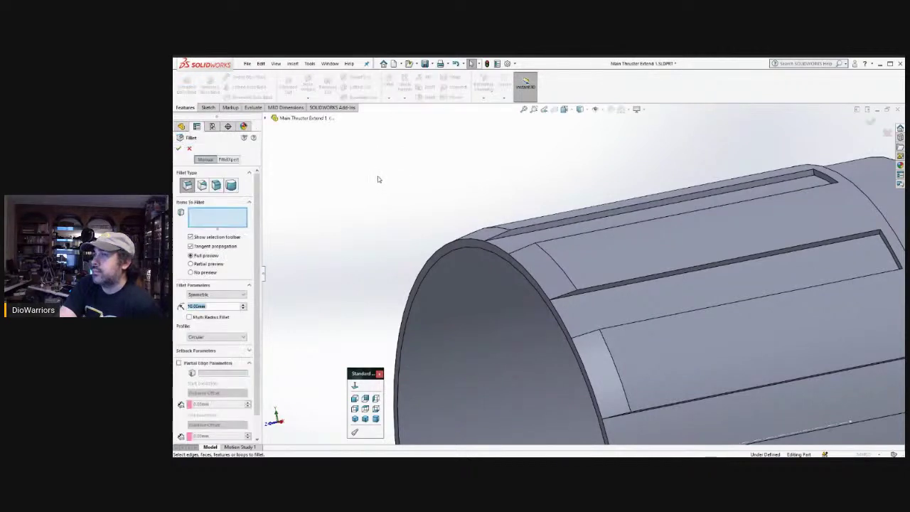
{"action": "left_click", "coordinate": [815, 177]}
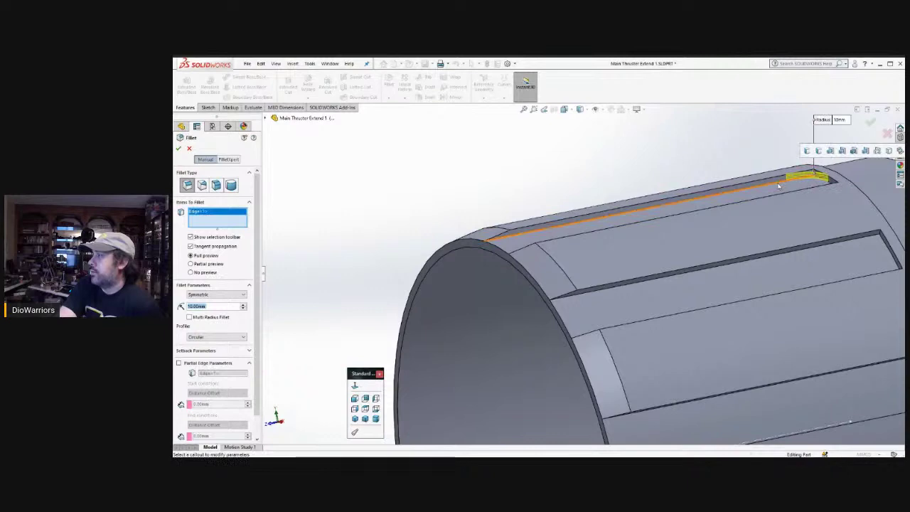
{"action": "mouse_move", "coordinate": [815, 177]}
{"action": "middle_mouse_down"}
{"action": "mouse_move", "coordinate": [731, 174]}
{"action": "mouse_move", "coordinate": [818, 169]}
{"action": "middle_mouse_up"}
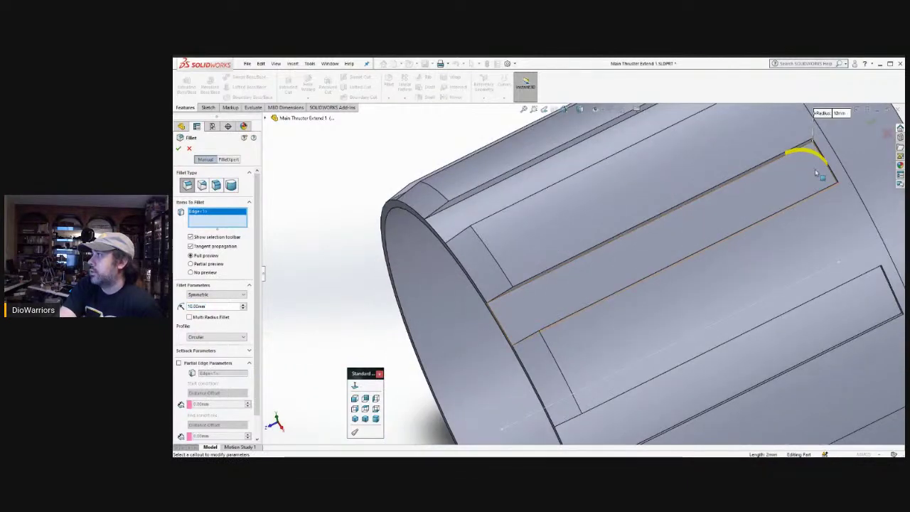
{"action": "scroll", "coordinate": [817, 169], "scroll_direction": "down", "scroll_amount": 5}
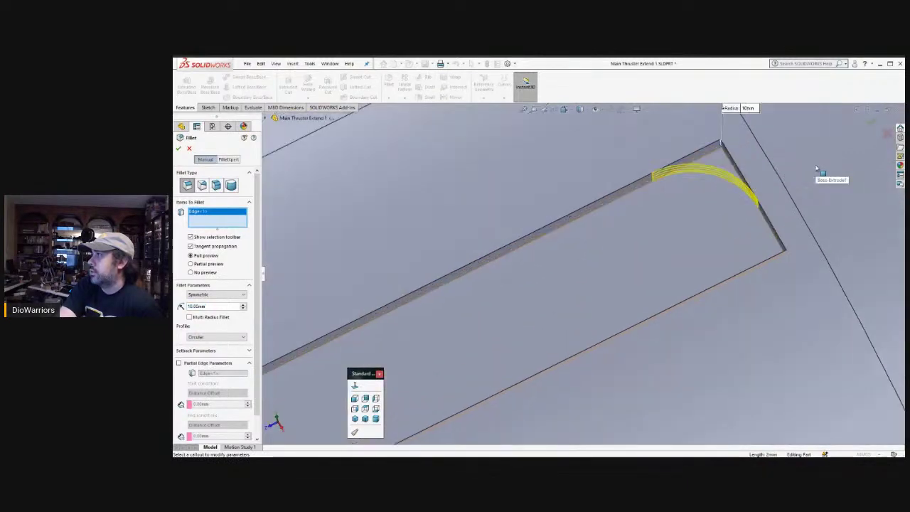
{"action": "double_click", "coordinate": [221, 306]}
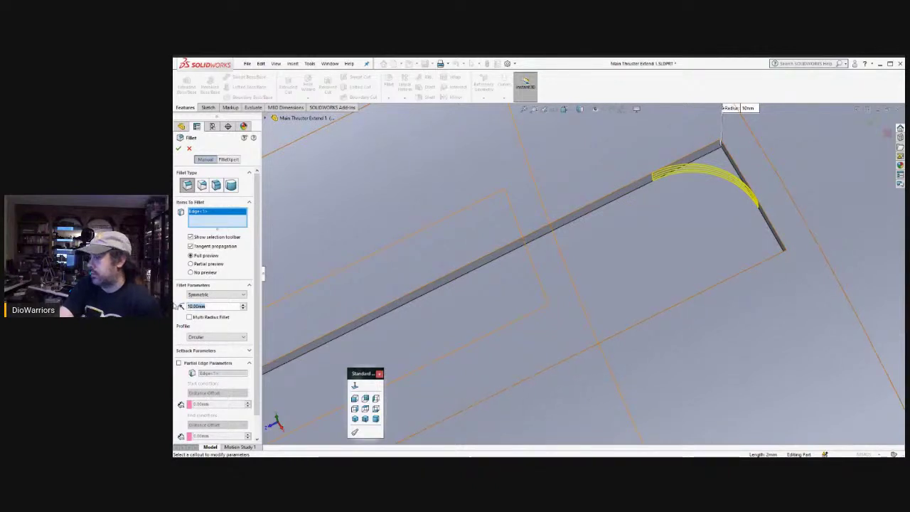
{"action": "type", "text": "5"}
{"action": "key", "text": "Return"}
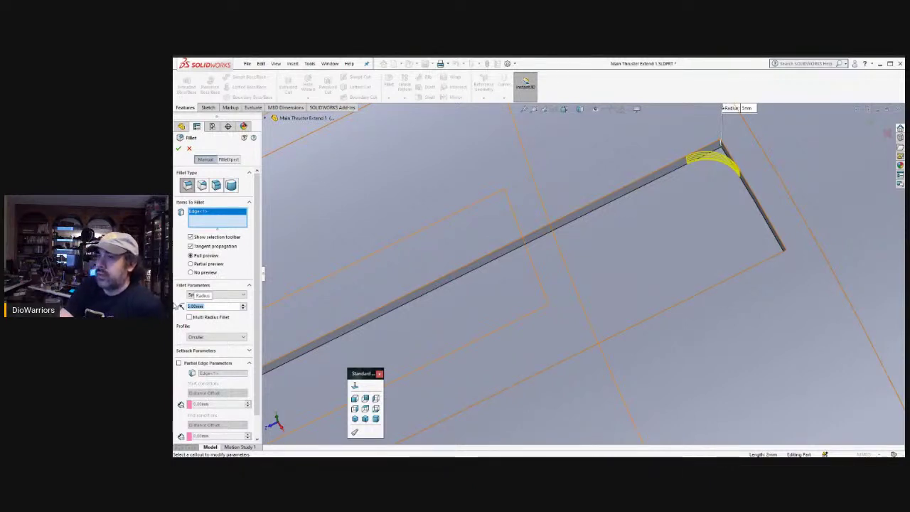
- Add the slot's second corner edge and all edges connected to the start loop to the fillet selection, and apply the 5 mm fillet
{"action": "scroll", "coordinate": [579, 270], "scroll_direction": "up", "scroll_amount": 10}
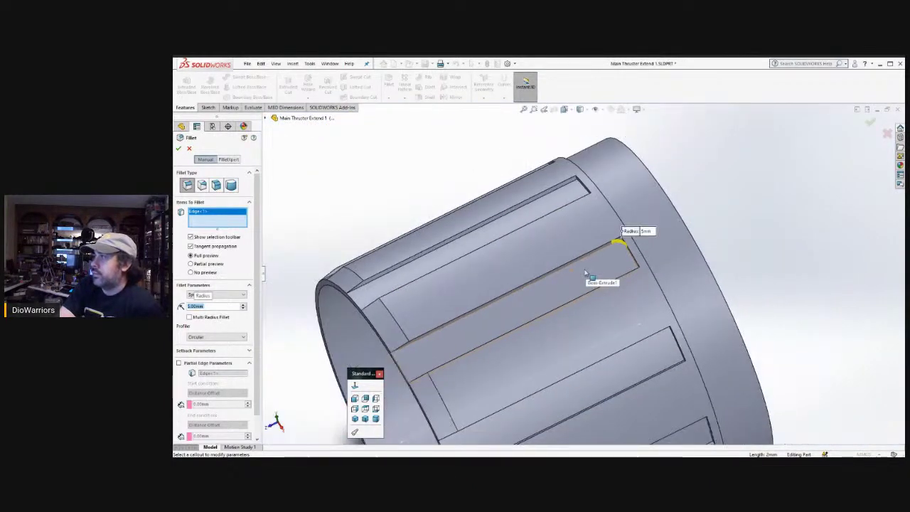
{"action": "middle_click_drag", "start_coordinate": [606, 248], "coordinate": [619, 256]}
{"action": "scroll", "coordinate": [623, 264], "scroll_direction": "down", "scroll_amount": 5}
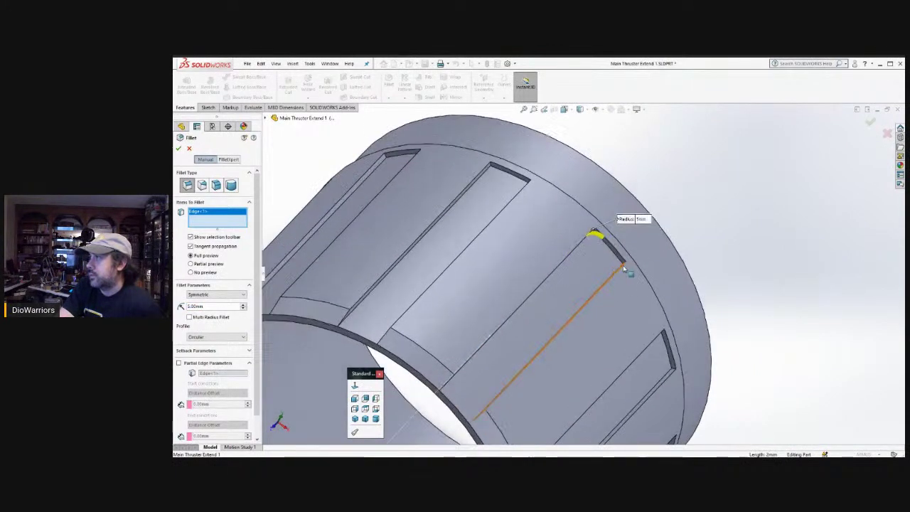
{"action": "left_click", "coordinate": [617, 264]}
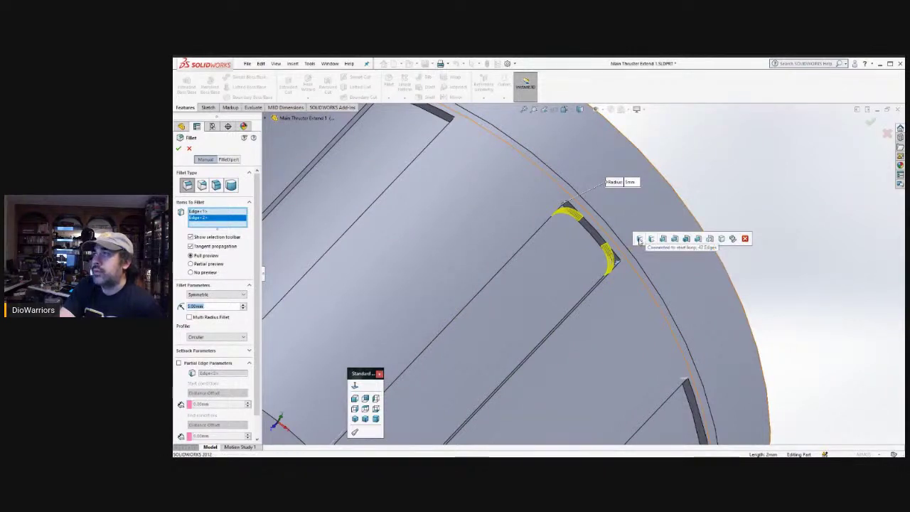
{"action": "left_click", "coordinate": [639, 240]}
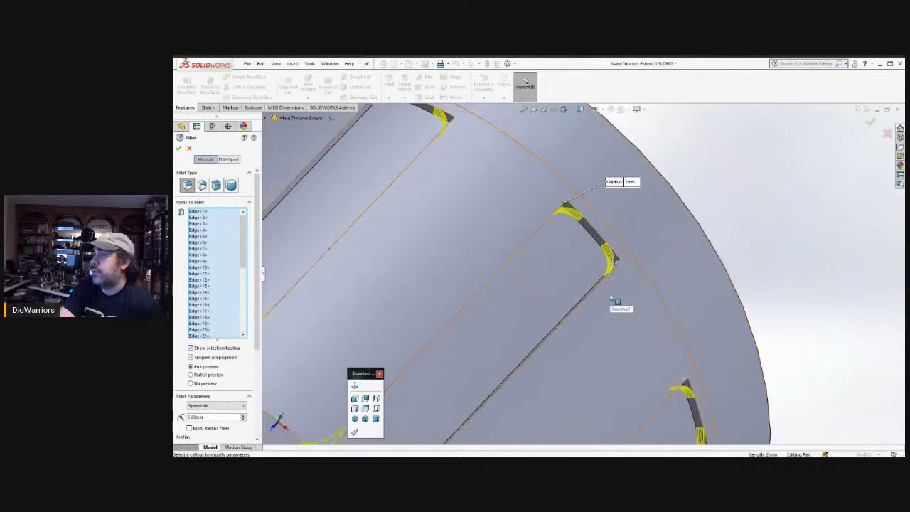
{"action": "scroll", "coordinate": [610, 297], "scroll_direction": "up", "scroll_amount": 5}
{"action": "middle_click_drag", "start_coordinate": [564, 319], "coordinate": [498, 279]}
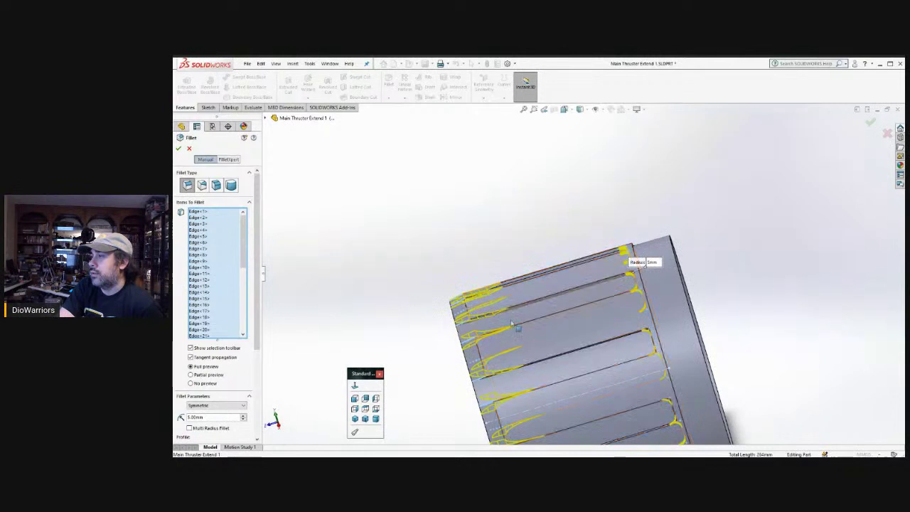
{"action": "scroll", "coordinate": [488, 322], "scroll_direction": "down", "scroll_amount": 3}
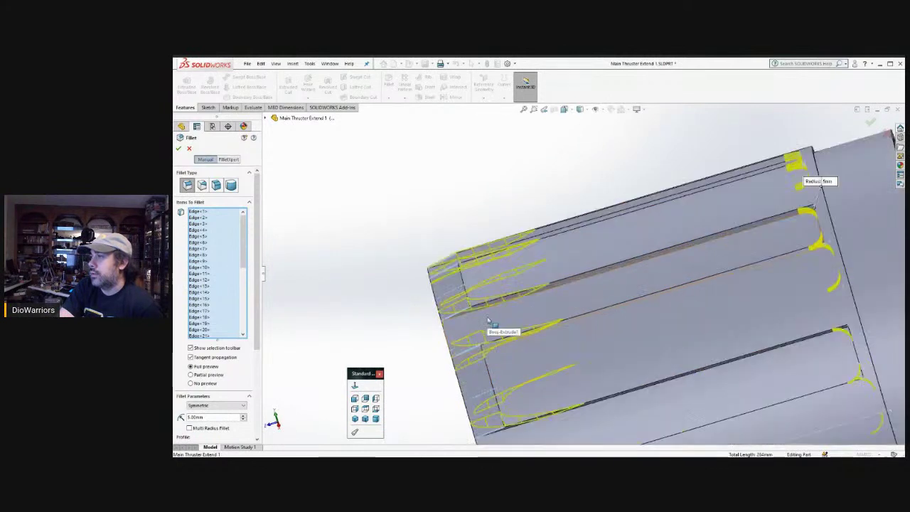
{"action": "left_click", "coordinate": [178, 150]}
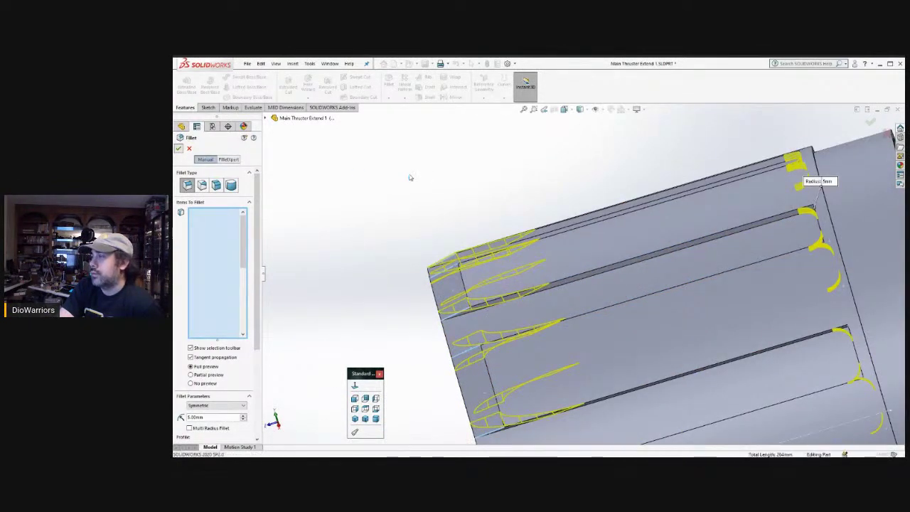
- Inspect the rounded slot and tab corners, check the fillet's edge selection without changing it, and delete the fillet feature
{"action": "scroll", "coordinate": [455, 242], "scroll_direction": "up", "scroll_amount": 2}
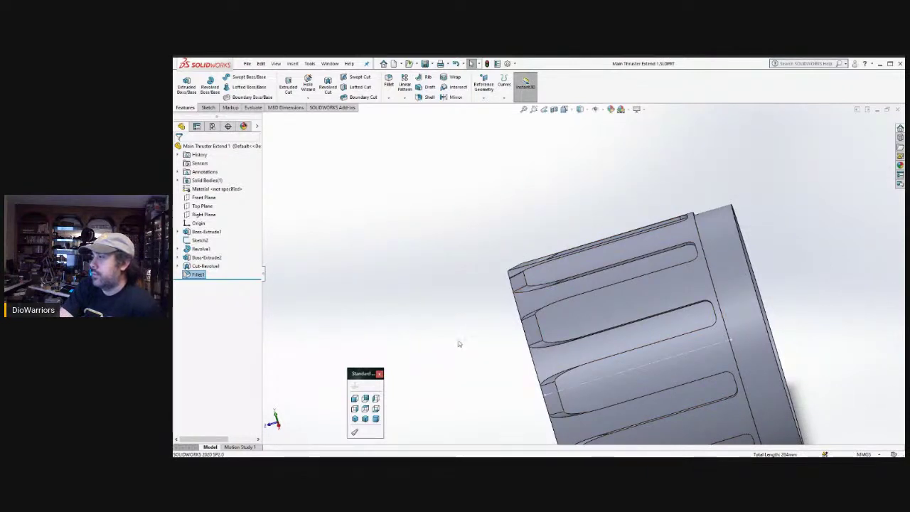
{"action": "middle_click_drag", "start_coordinate": [459, 344], "coordinate": [493, 263]}
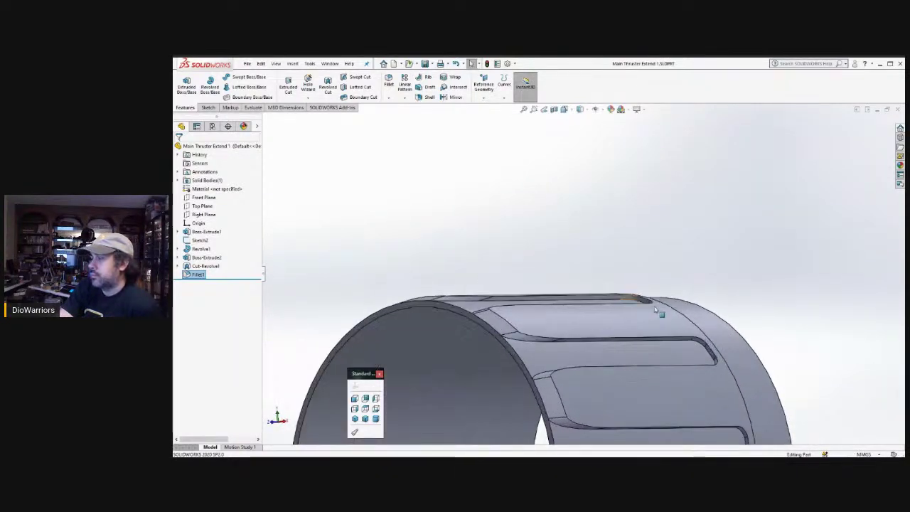
{"action": "middle_click_drag", "start_coordinate": [748, 332], "coordinate": [636, 252]}
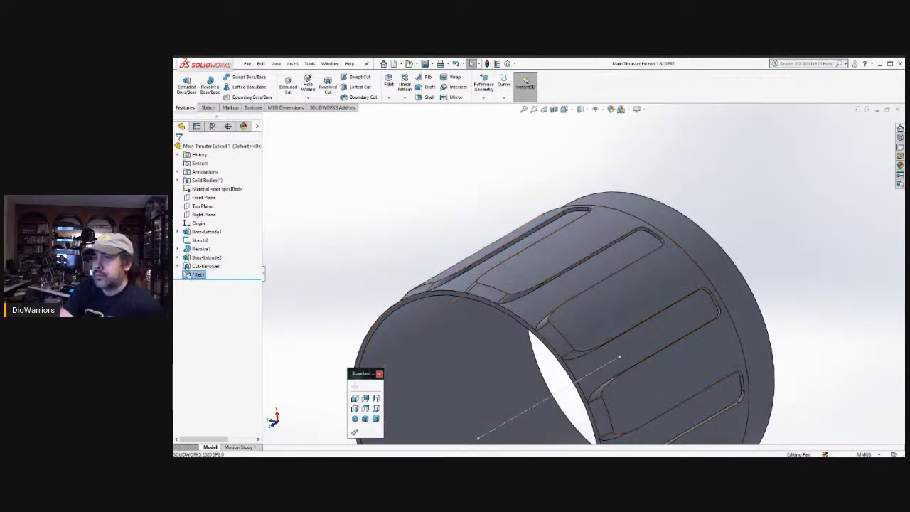
{"action": "right_click", "coordinate": [191, 275]}
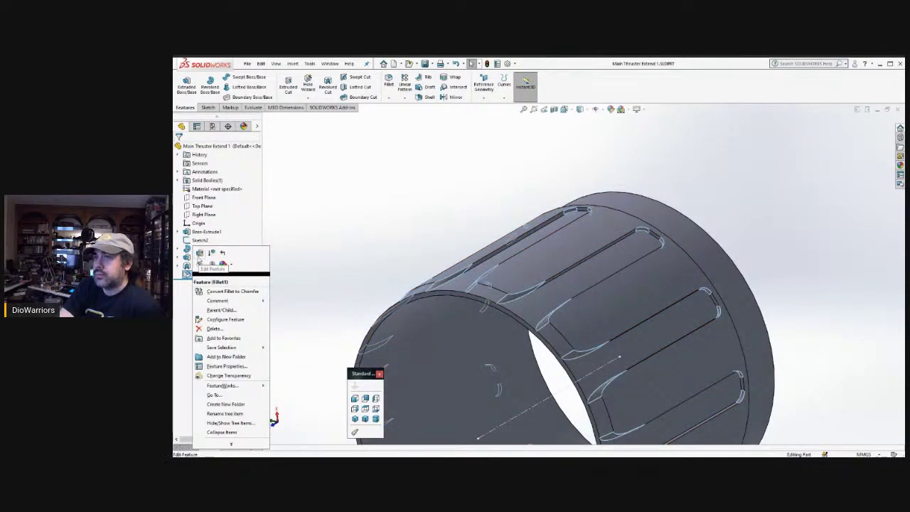
{"action": "left_click", "coordinate": [342, 289]}
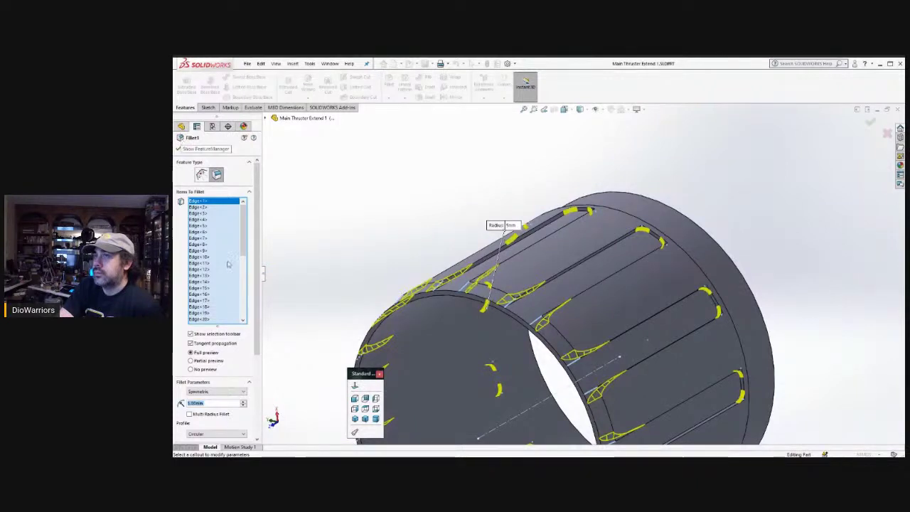
{"action": "left_click", "coordinate": [190, 150]}
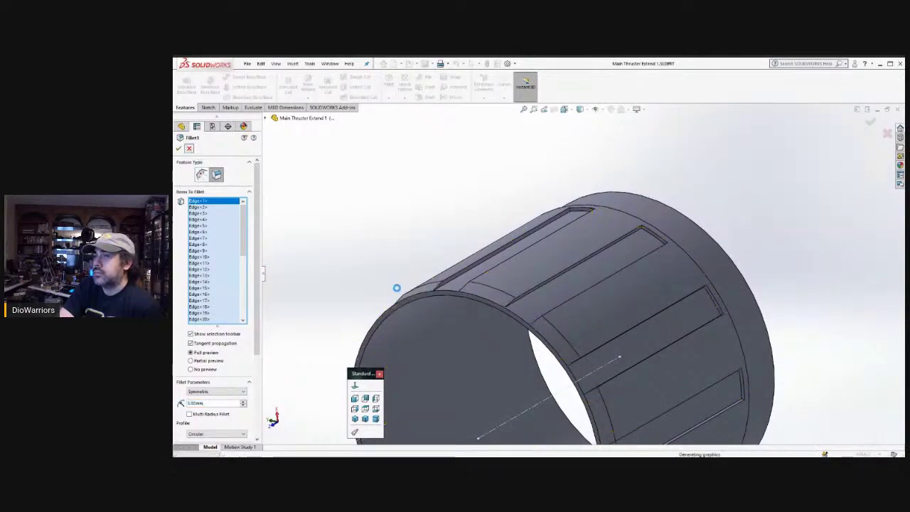
{"action": "right_click", "coordinate": [192, 275]}
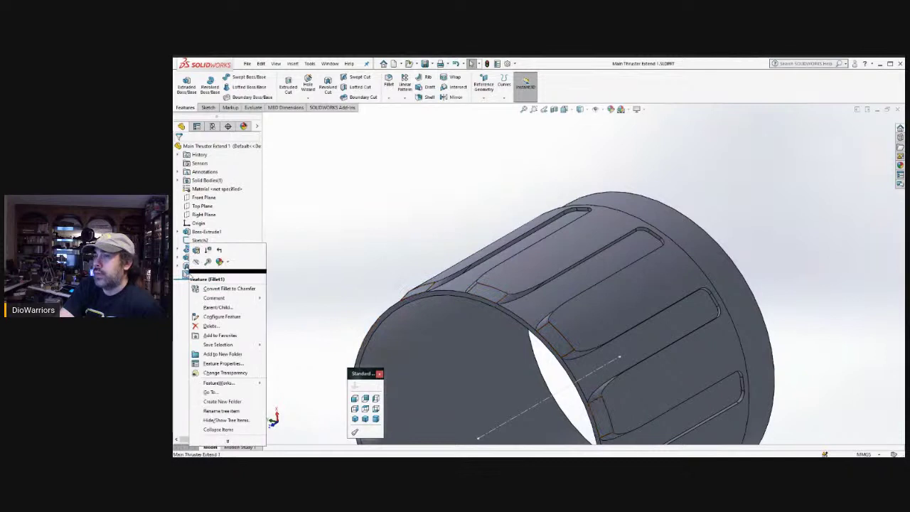
{"action": "left_click", "coordinate": [210, 326]}
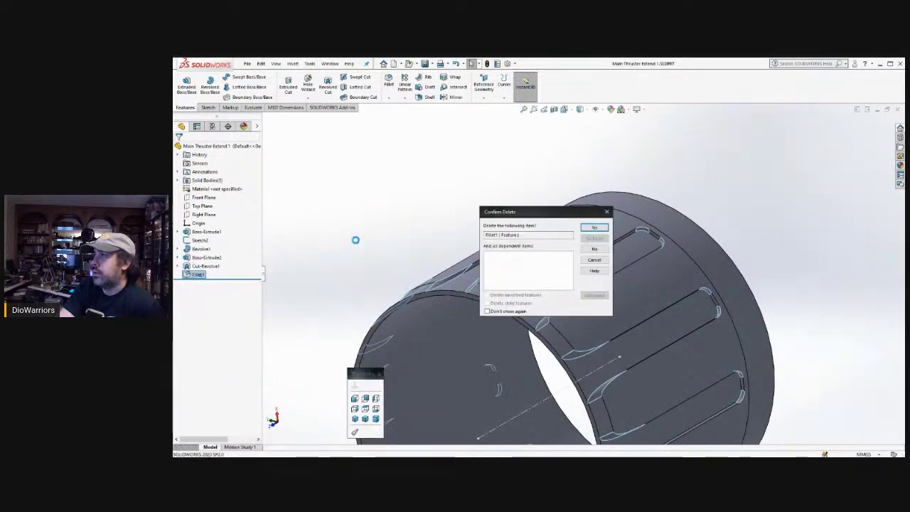
{"action": "left_click", "coordinate": [593, 229]}
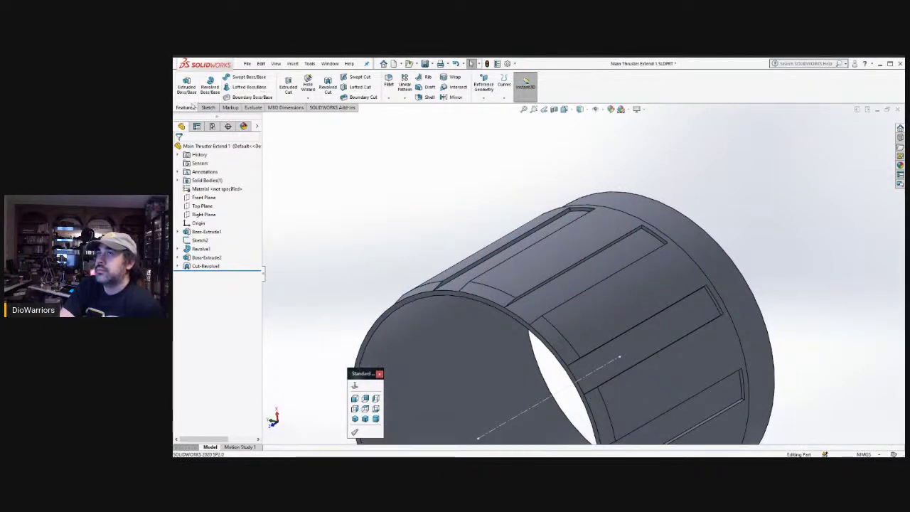
- Fillet a slot's closed-end corner edge and all edges connected to the start loop around the part with a 5 mm radius
{"action": "left_click", "coordinate": [389, 80]}
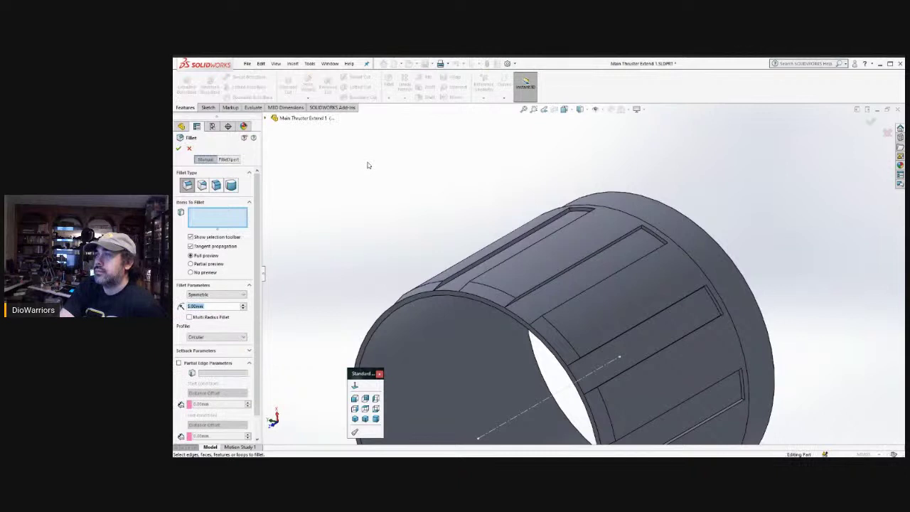
{"action": "scroll", "coordinate": [622, 226], "scroll_direction": "down", "scroll_amount": 3}
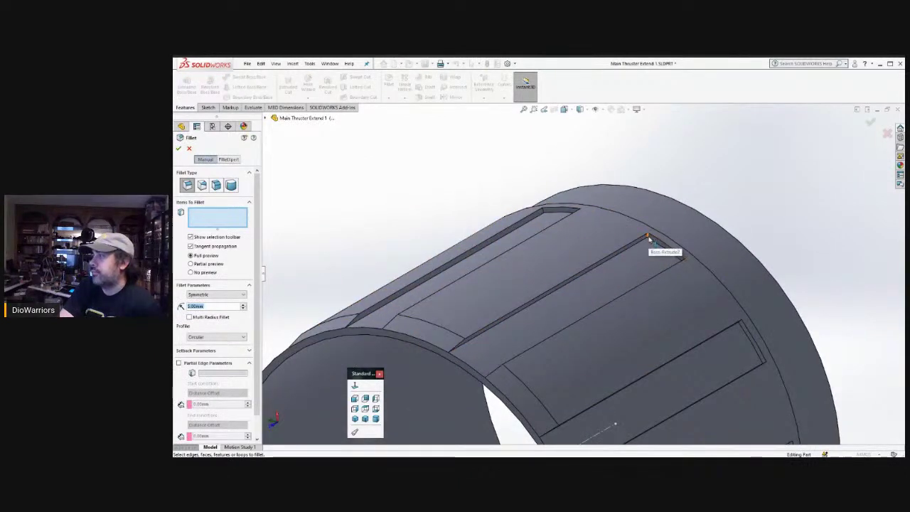
{"action": "left_click", "coordinate": [648, 239]}
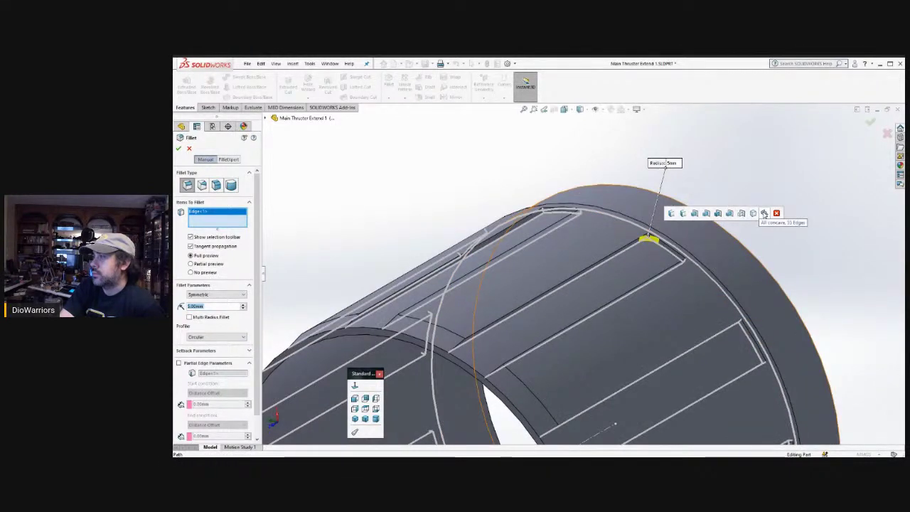
{"action": "left_click", "coordinate": [672, 214]}
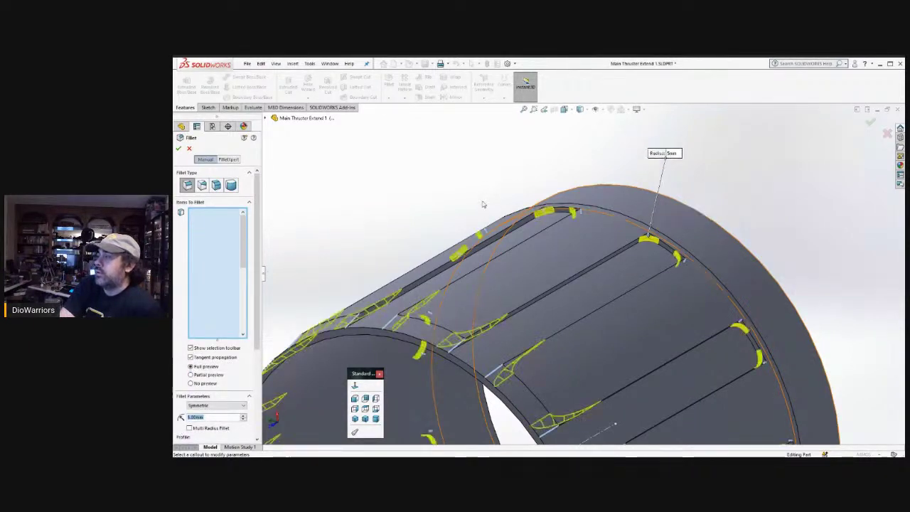
{"action": "left_click", "coordinate": [180, 150]}
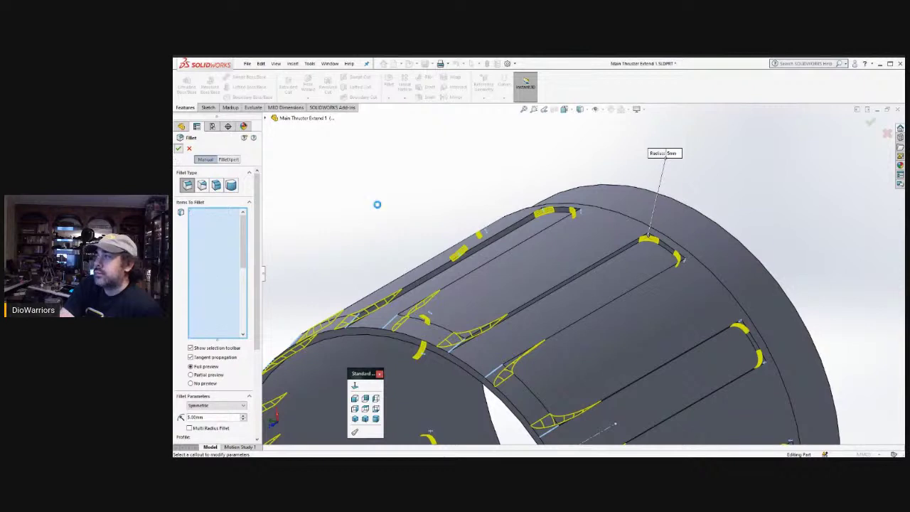
- Examine the filleted tabs and slots from all around the part, finishing in the isometric view
{"action": "mouse_move", "coordinate": [601, 267]}
{"action": "middle_mouse_down"}
{"action": "mouse_move", "coordinate": [654, 280]}
{"action": "mouse_move", "coordinate": [598, 235]}
{"action": "mouse_move", "coordinate": [609, 259]}
{"action": "middle_mouse_up"}
{"action": "scroll", "coordinate": [619, 256], "scroll_direction": "up", "scroll_amount": 3}
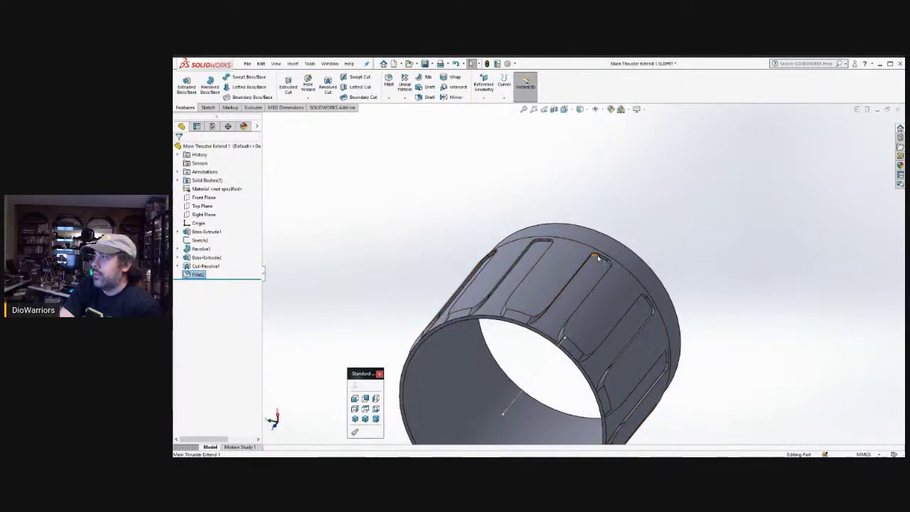
{"action": "middle_click_drag", "start_coordinate": [612, 265], "coordinate": [644, 296]}
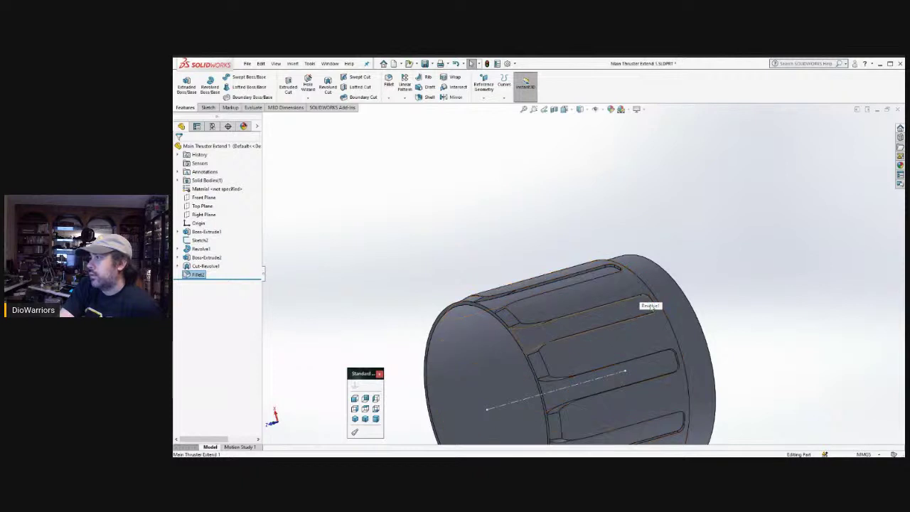
{"action": "middle_click_drag", "start_coordinate": [659, 382], "coordinate": [702, 413]}
{"action": "middle_click_drag", "start_coordinate": [591, 254], "coordinate": [571, 246]}
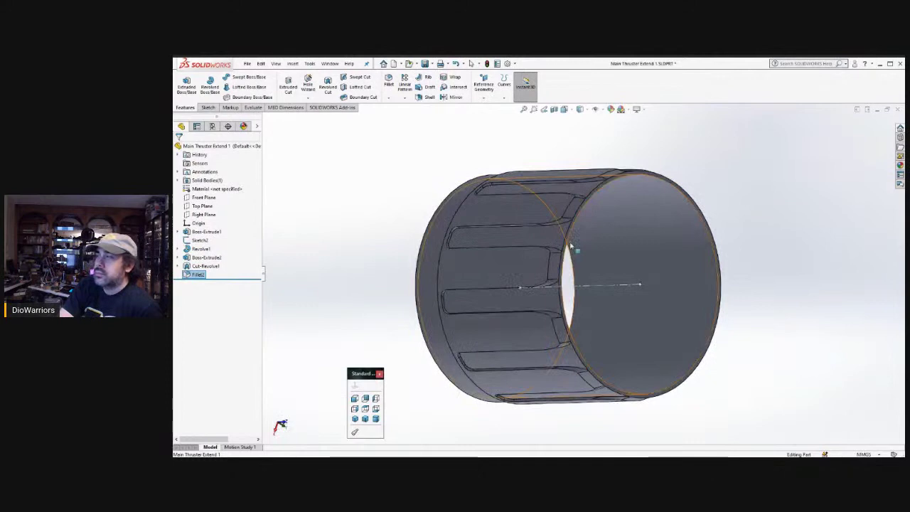
{"action": "scroll", "coordinate": [557, 218], "scroll_direction": "down", "scroll_amount": 3}
{"action": "scroll", "coordinate": [559, 219], "scroll_direction": "up", "scroll_amount": 2}
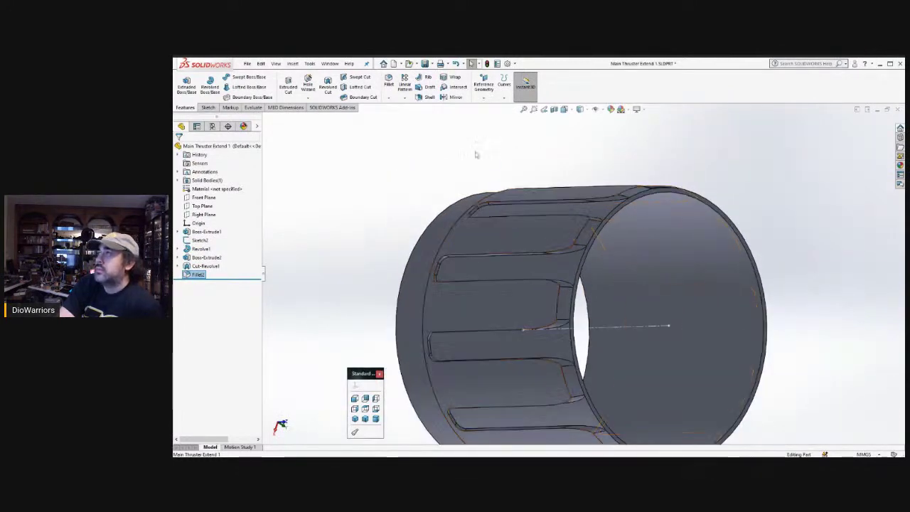
{"action": "scroll", "coordinate": [462, 164], "scroll_direction": "up", "scroll_amount": 3}
{"action": "middle_click_drag", "start_coordinate": [457, 174], "coordinate": [515, 235]}
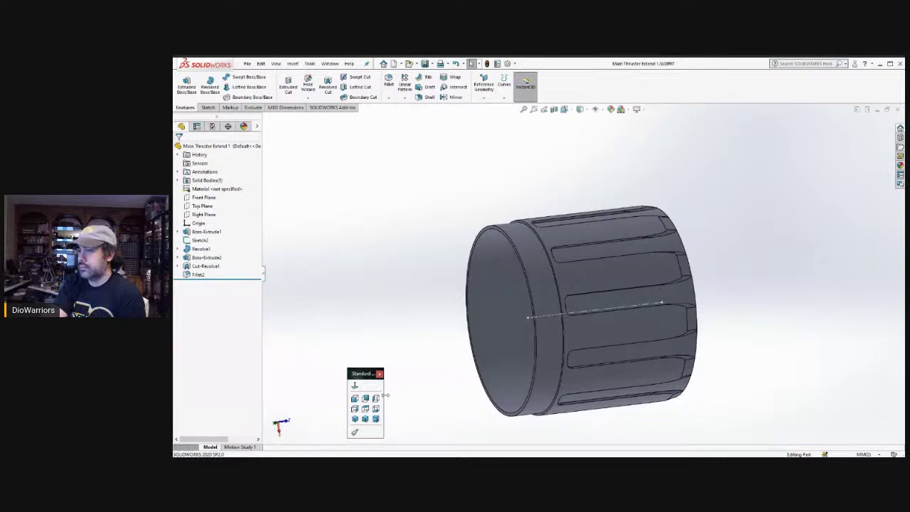
{"action": "left_click", "coordinate": [355, 418]}
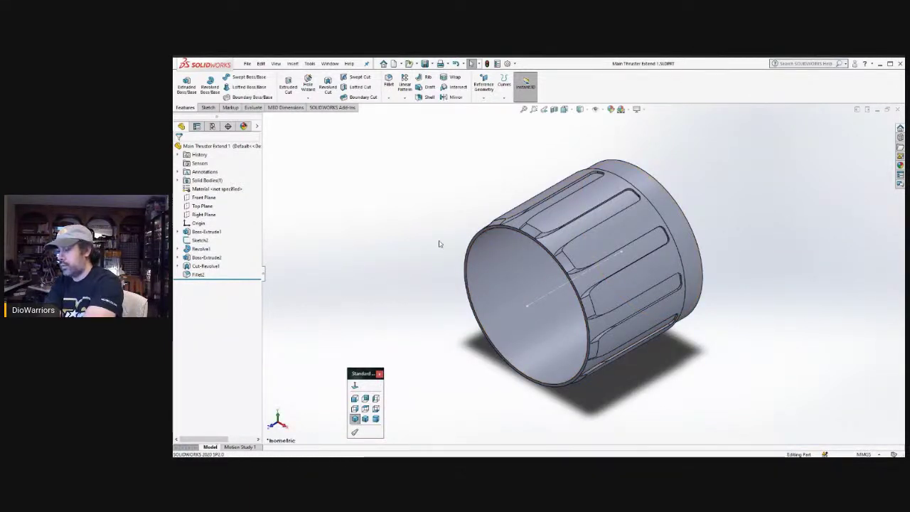
- Switch to the Thruster Box 1 assembly and examine the rounded tabs and slots of Main Thruster Extend 1 in place from several sides
{"action": "key", "text": "ctrl+Tab"}
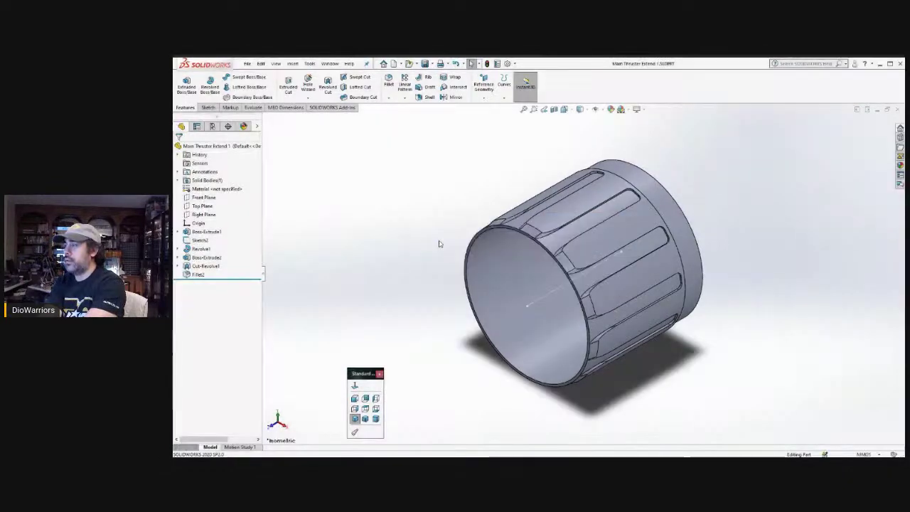
{"action": "key", "text": "Return"}
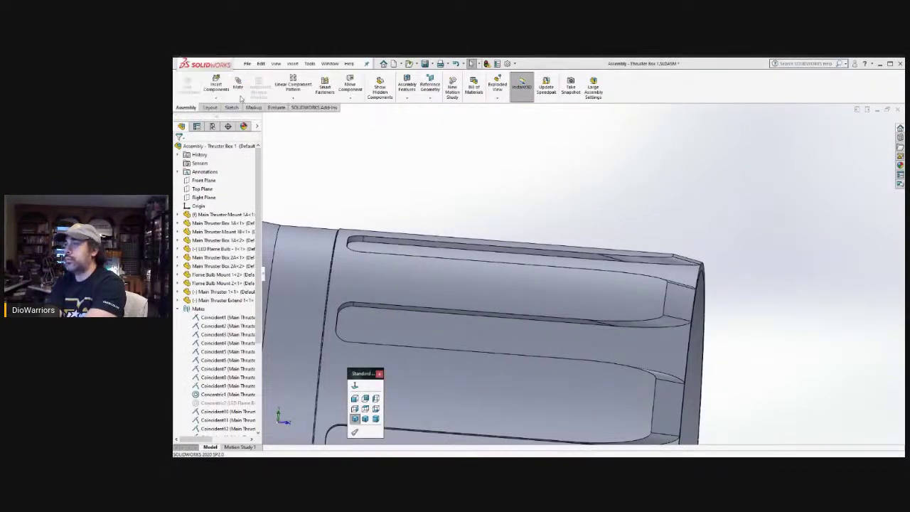
{"action": "middle_click_drag", "start_coordinate": [448, 166], "coordinate": [512, 208]}
{"action": "scroll", "coordinate": [708, 274], "scroll_direction": "up", "scroll_amount": 5}
{"action": "middle_click_drag", "start_coordinate": [705, 278], "coordinate": [636, 298]}
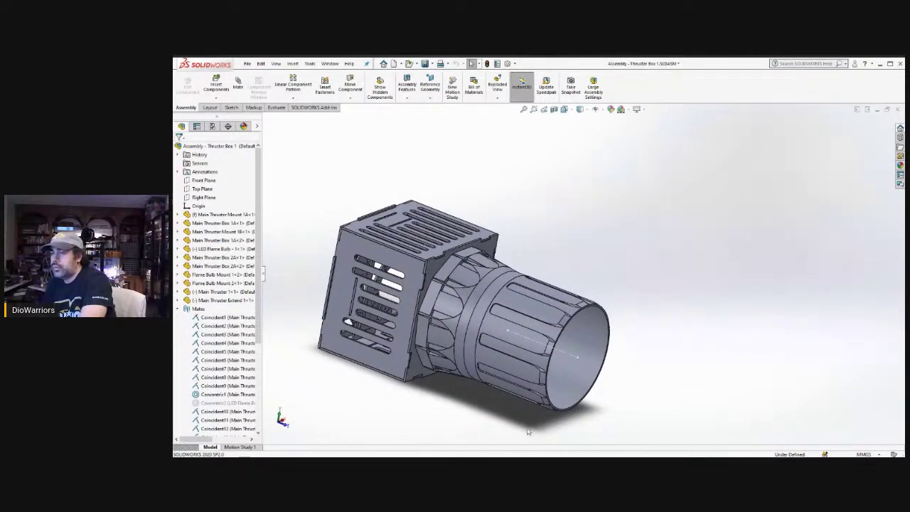
{"action": "middle_click_drag", "start_coordinate": [688, 359], "coordinate": [670, 335]}
{"action": "middle_click_drag", "start_coordinate": [590, 329], "coordinate": [619, 306]}
{"action": "scroll", "coordinate": [583, 300], "scroll_direction": "down", "scroll_amount": 5}
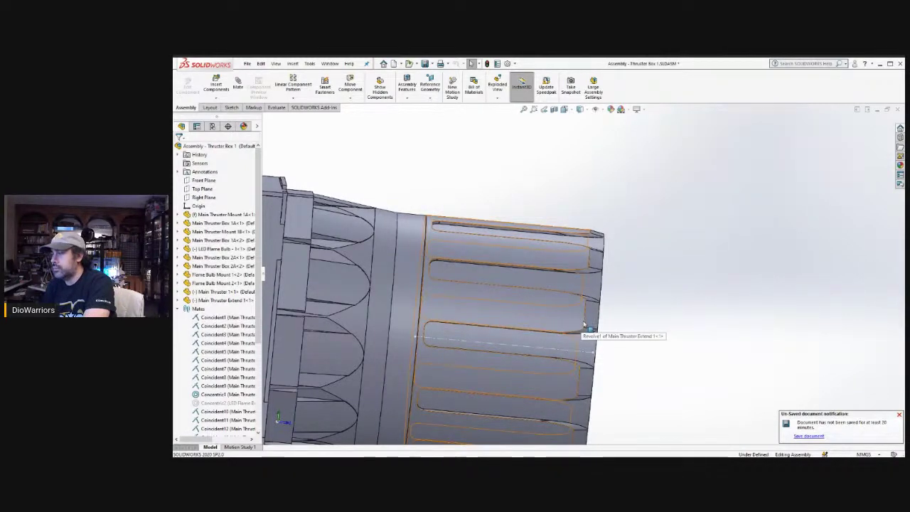
{"action": "key", "text": "Left"}
{"action": "key", "text": "Left"}
{"action": "key", "text": "Left"}
{"action": "key", "text": "Left"}
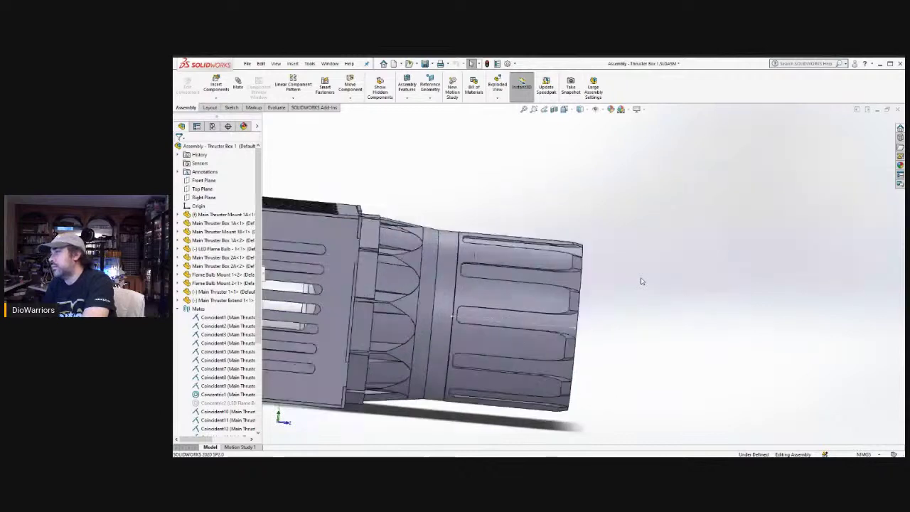
{"action": "key", "text": "Left"}
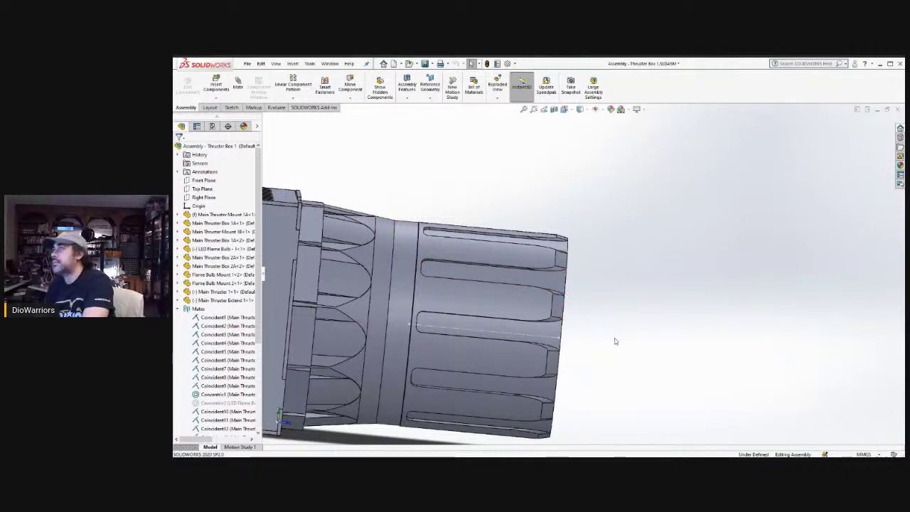
{"action": "scroll", "coordinate": [607, 236], "scroll_direction": "up", "scroll_amount": 4}
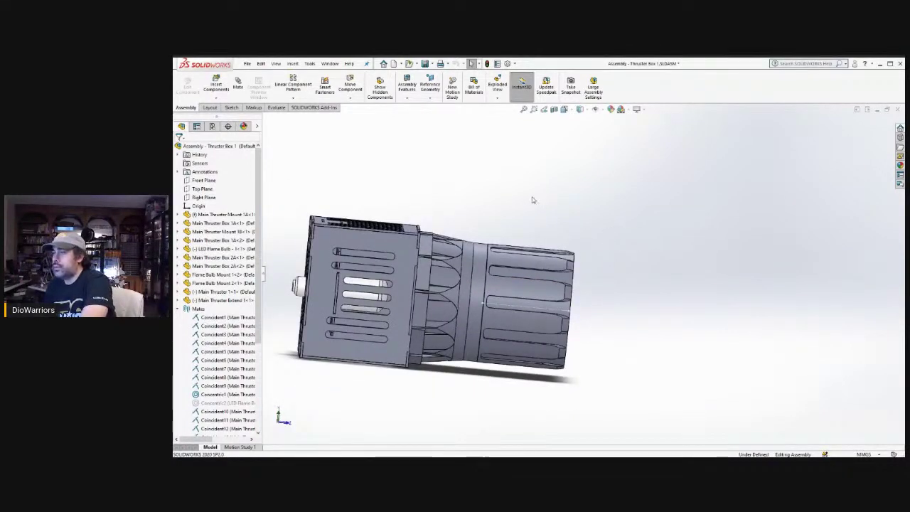
- Examine the complete thruster assembly from different angles and distances, finishing in the top view
{"action": "middle_click_drag", "start_coordinate": [555, 191], "coordinate": [488, 214]}
{"action": "scroll", "coordinate": [404, 318], "scroll_direction": "up", "scroll_amount": 2}
{"action": "scroll", "coordinate": [404, 318], "scroll_direction": "down", "scroll_amount": 4}
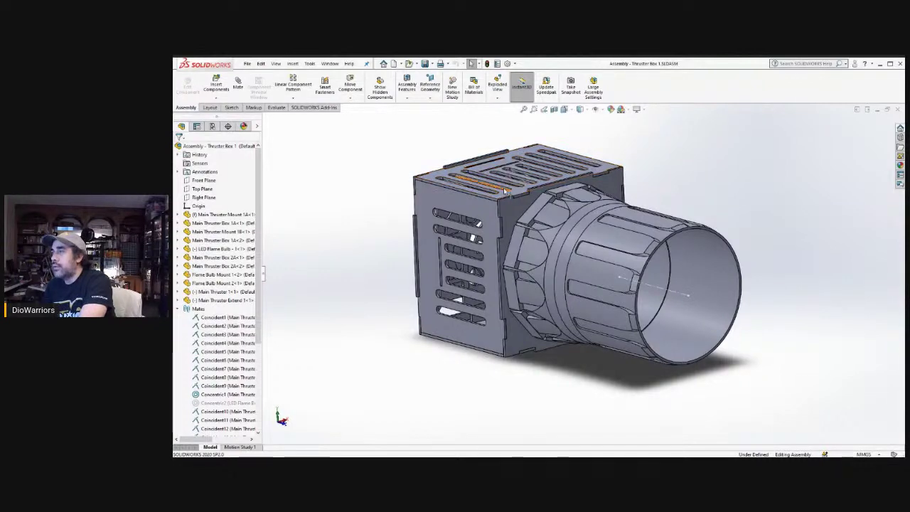
{"action": "scroll", "coordinate": [488, 173], "scroll_direction": "down", "scroll_amount": 3}
{"action": "scroll", "coordinate": [489, 175], "scroll_direction": "up", "scroll_amount": 2}
{"action": "scroll", "coordinate": [488, 177], "scroll_direction": "down", "scroll_amount": 1}
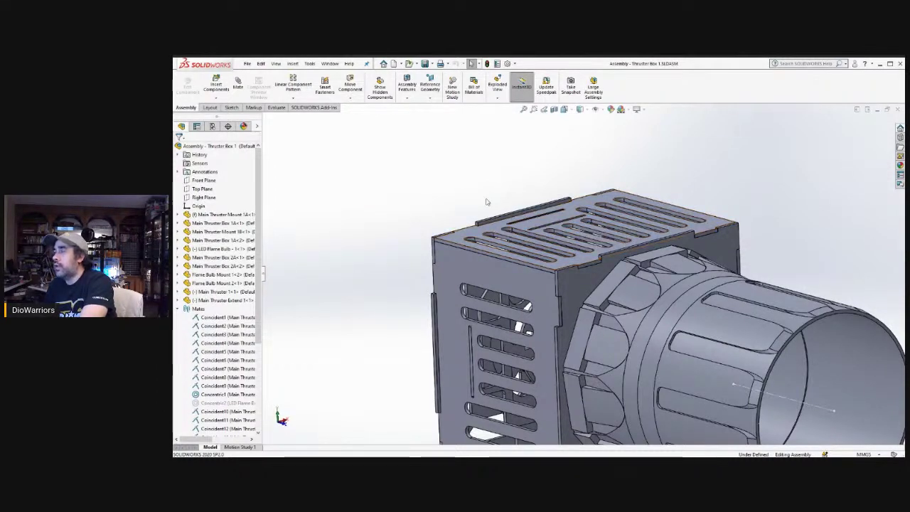
{"action": "scroll", "coordinate": [612, 277], "scroll_direction": "up", "scroll_amount": 5}
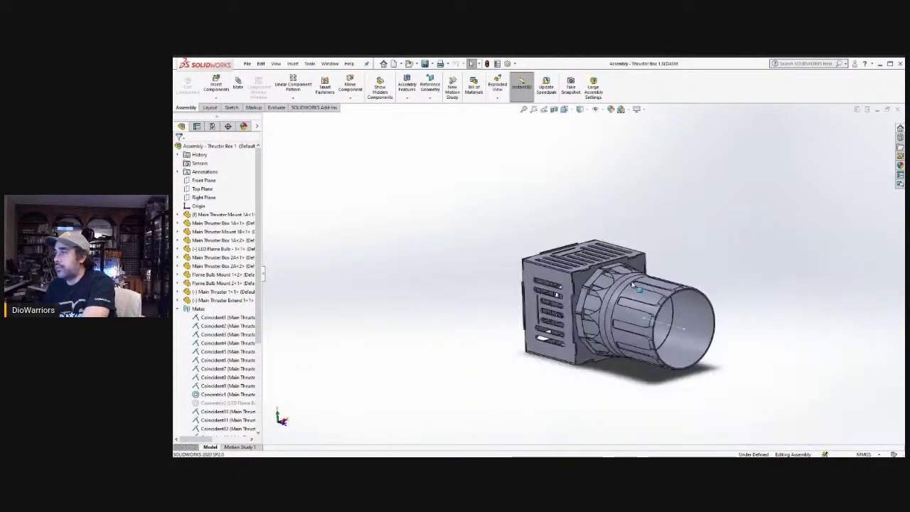
{"action": "scroll", "coordinate": [624, 284], "scroll_direction": "down", "scroll_amount": 2}
{"action": "mouse_move", "coordinate": [634, 246]}
{"action": "middle_mouse_down"}
{"action": "mouse_move", "coordinate": [607, 197]}
{"action": "mouse_move", "coordinate": [625, 235]}
{"action": "middle_mouse_up"}
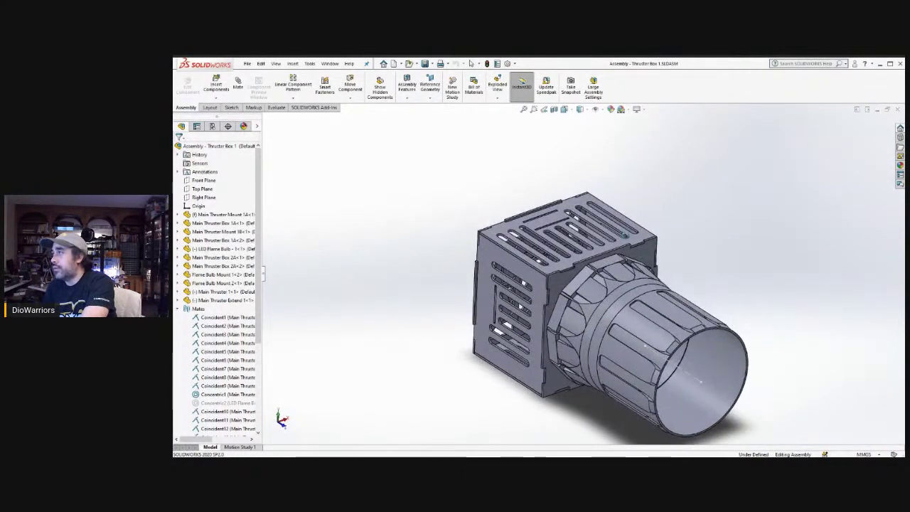
{"action": "left_click", "coordinate": [569, 109]}
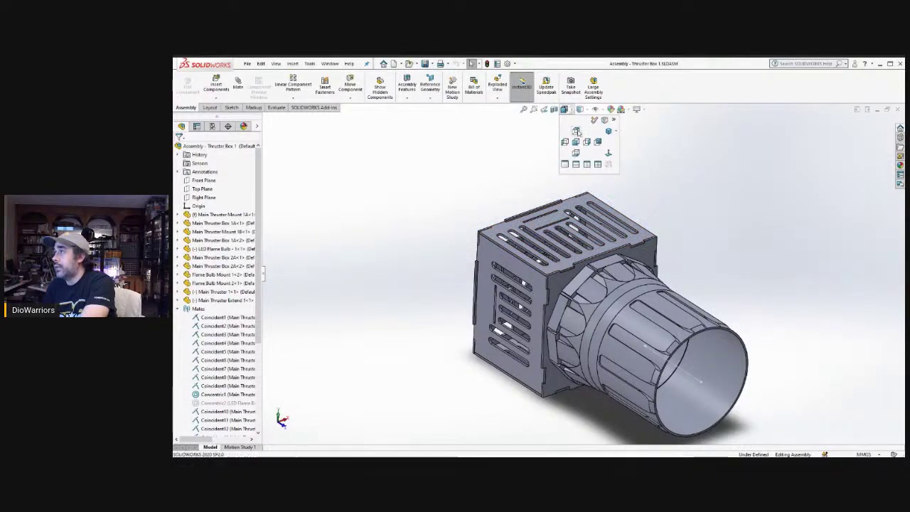
{"action": "left_click", "coordinate": [577, 132]}
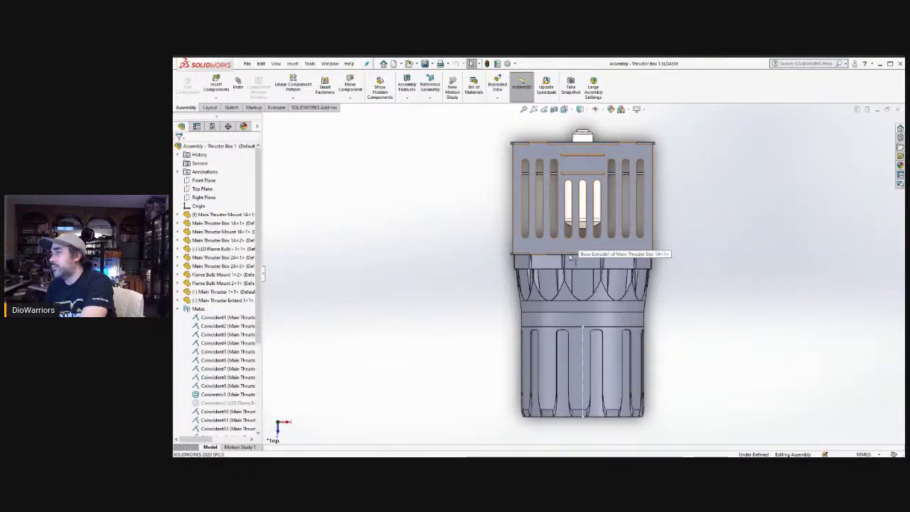
- Examine the two flame bulb mounts and the LED bulb through the thruster's open end, selecting each mount to identify it
{"action": "middle_click_drag", "start_coordinate": [494, 301], "coordinate": [519, 250]}
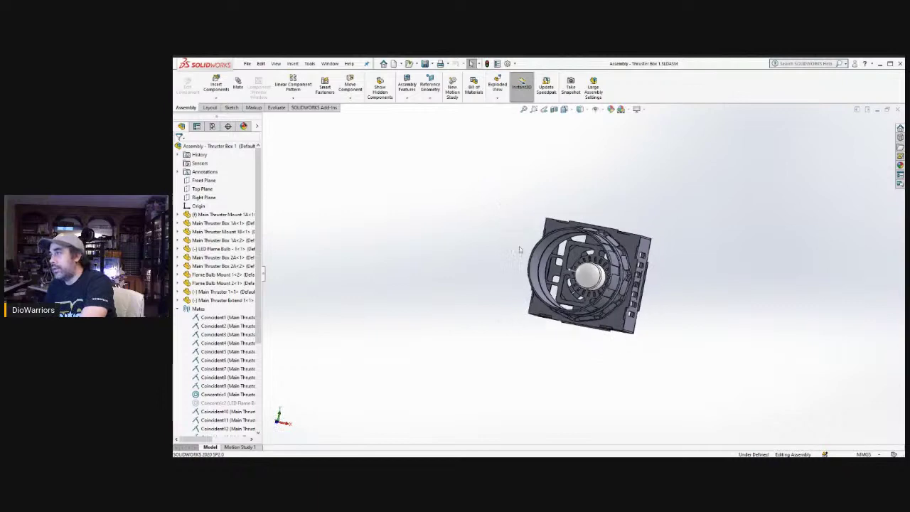
{"action": "scroll", "coordinate": [576, 269], "scroll_direction": "down", "scroll_amount": 4}
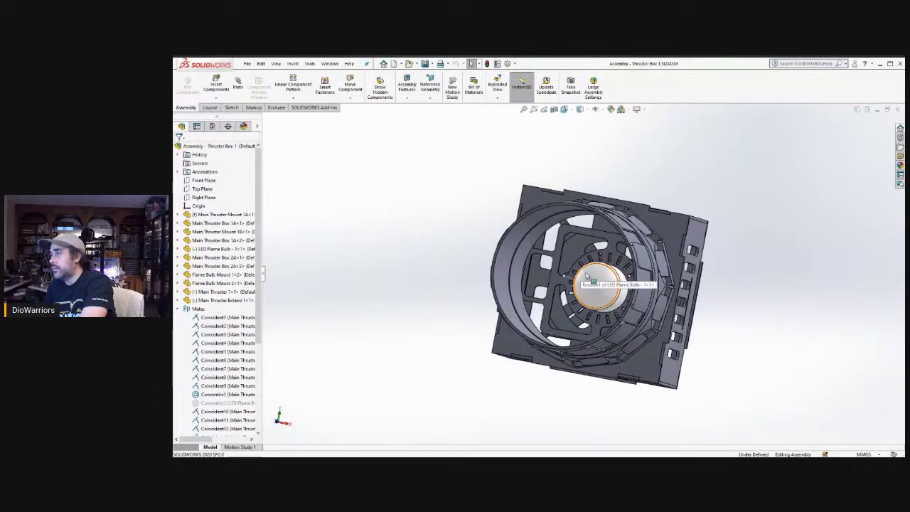
{"action": "scroll", "coordinate": [589, 270], "scroll_direction": "down", "scroll_amount": 5}
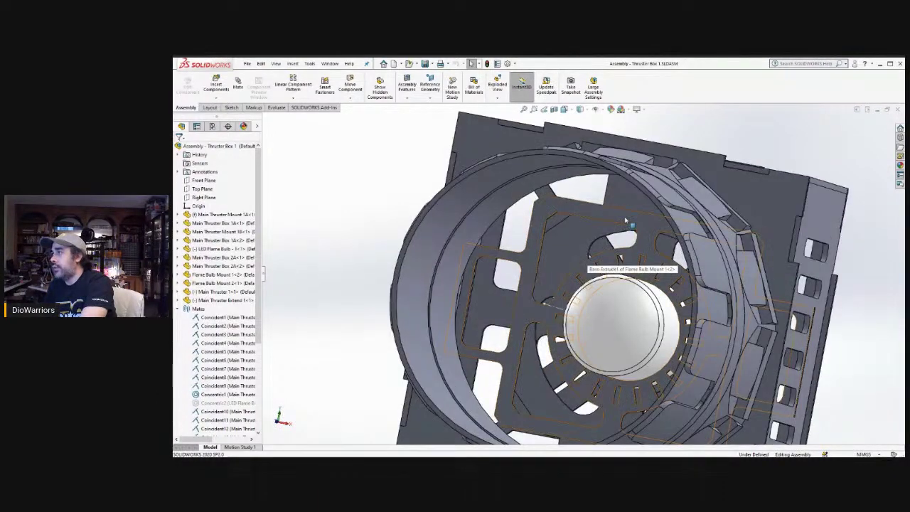
{"action": "left_click", "coordinate": [628, 222]}
{"action": "middle_click_drag", "start_coordinate": [628, 223], "coordinate": [657, 244]}
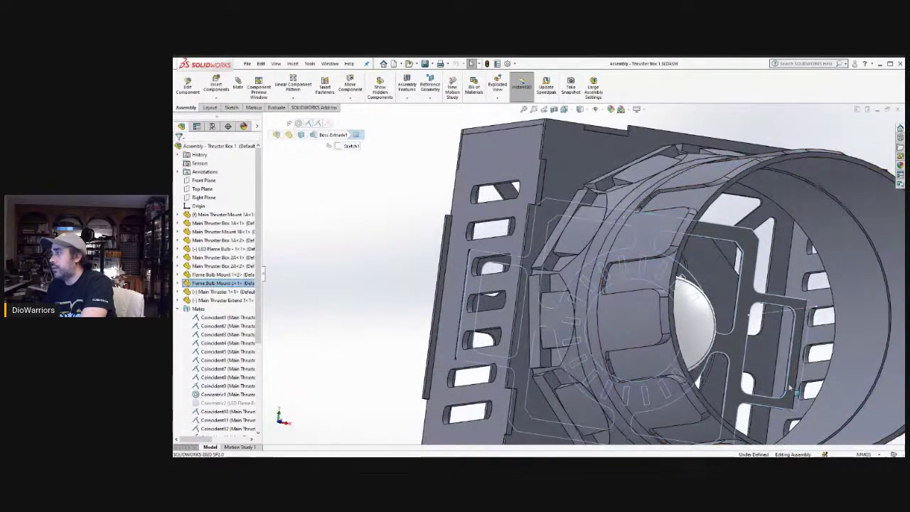
{"action": "middle_click_drag", "start_coordinate": [650, 325], "coordinate": [505, 315]}
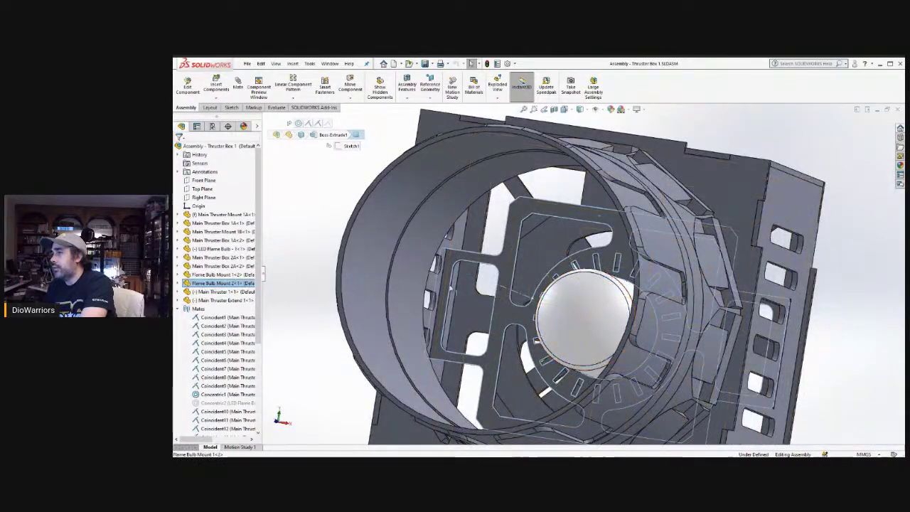
{"action": "middle_click_drag", "start_coordinate": [527, 304], "coordinate": [610, 205]}
{"action": "left_click", "coordinate": [615, 193]}
{"action": "scroll", "coordinate": [610, 205], "scroll_direction": "up", "scroll_amount": 3}
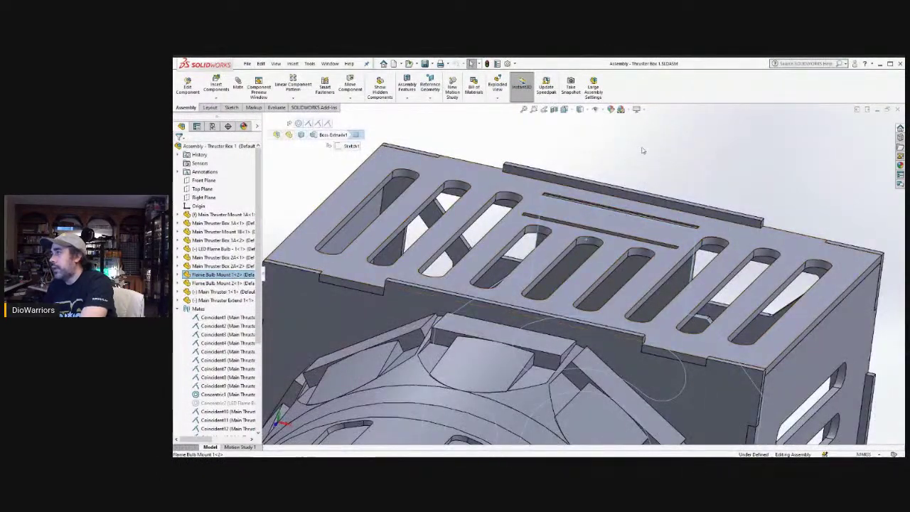
{"action": "scroll", "coordinate": [523, 295], "scroll_direction": "up", "scroll_amount": 3}
{"action": "middle_click_drag", "start_coordinate": [522, 295], "coordinate": [533, 359]}
{"action": "scroll", "coordinate": [537, 374], "scroll_direction": "down", "scroll_amount": 5}
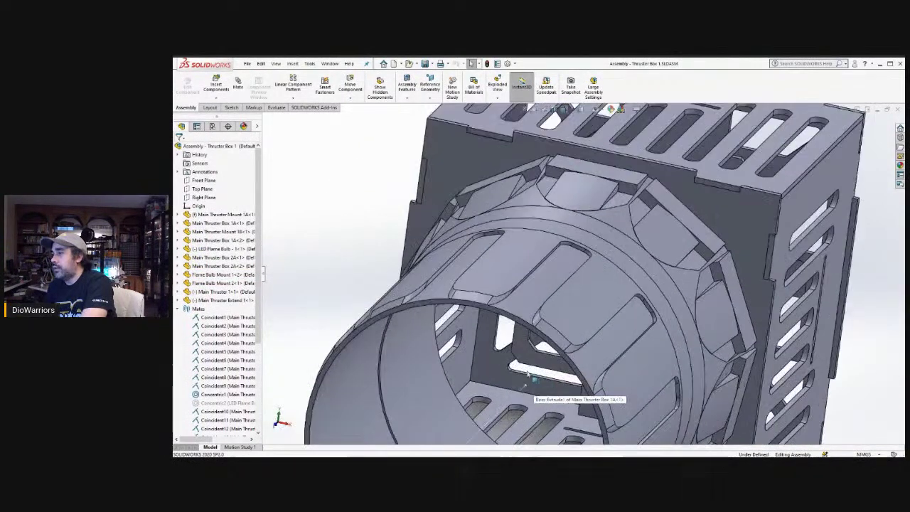
{"action": "left_click", "coordinate": [527, 357]}
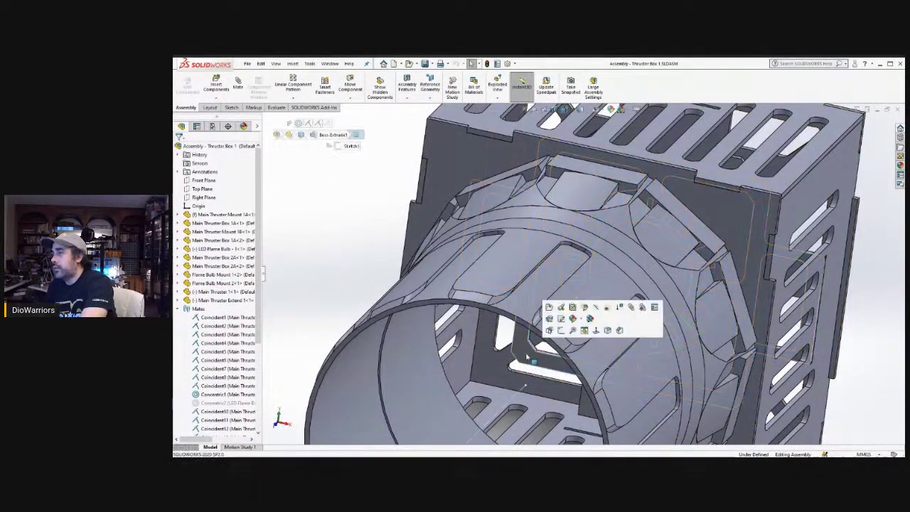
{"action": "mouse_move", "coordinate": [527, 357]}
{"action": "middle_mouse_down"}
{"action": "mouse_move", "coordinate": [498, 334]}
{"action": "mouse_move", "coordinate": [540, 335]}
{"action": "mouse_move", "coordinate": [523, 351]}
{"action": "middle_mouse_up"}
{"action": "scroll", "coordinate": [523, 351], "scroll_direction": "up", "scroll_amount": 5}
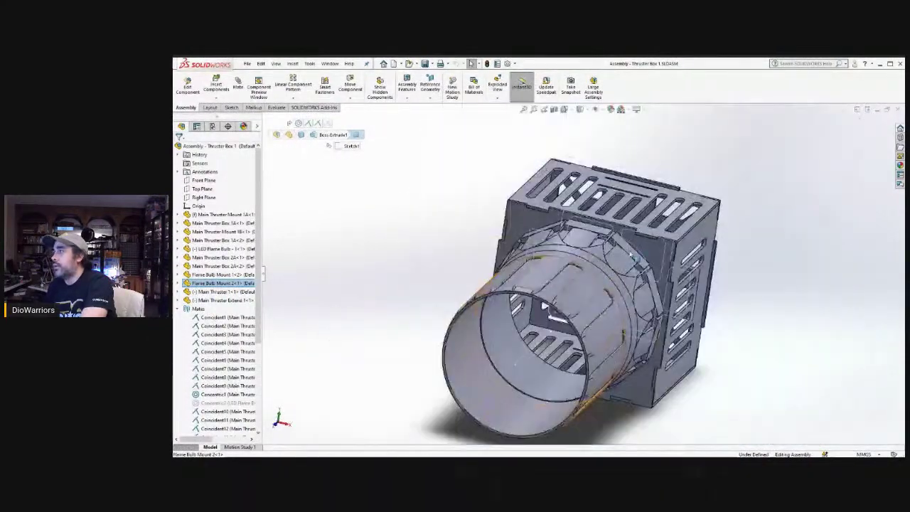
- Inspect the two narrow mount slots and the vent slots in the top panel, Main Thruster Box 1A
{"action": "scroll", "coordinate": [609, 214], "scroll_direction": "down", "scroll_amount": 5}
{"action": "scroll", "coordinate": [609, 158], "scroll_direction": "down", "scroll_amount": 3}
{"action": "scroll", "coordinate": [609, 158], "scroll_direction": "down", "scroll_amount": 2}
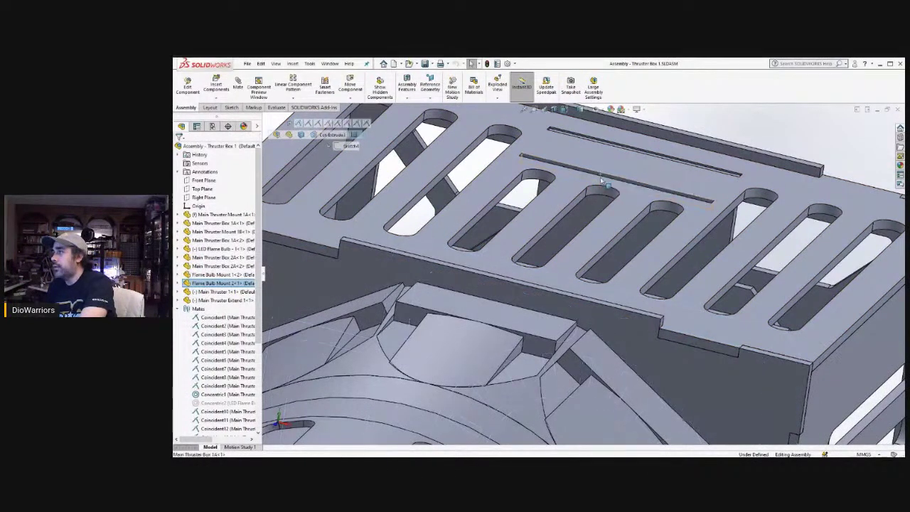
{"action": "left_click", "coordinate": [602, 179]}
{"action": "scroll", "coordinate": [603, 192], "scroll_direction": "up", "scroll_amount": 3}
{"action": "scroll", "coordinate": [602, 198], "scroll_direction": "up", "scroll_amount": 3}
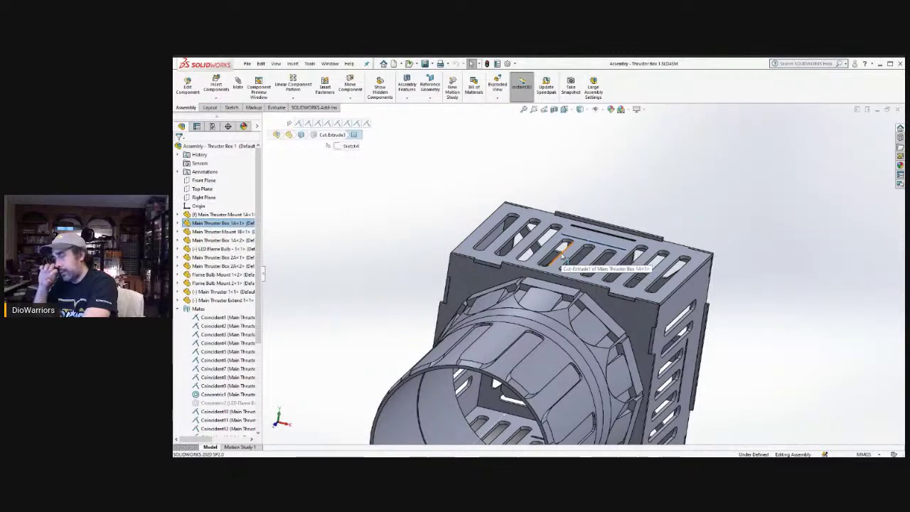
{"action": "scroll", "coordinate": [570, 270], "scroll_direction": "down", "scroll_amount": 2}
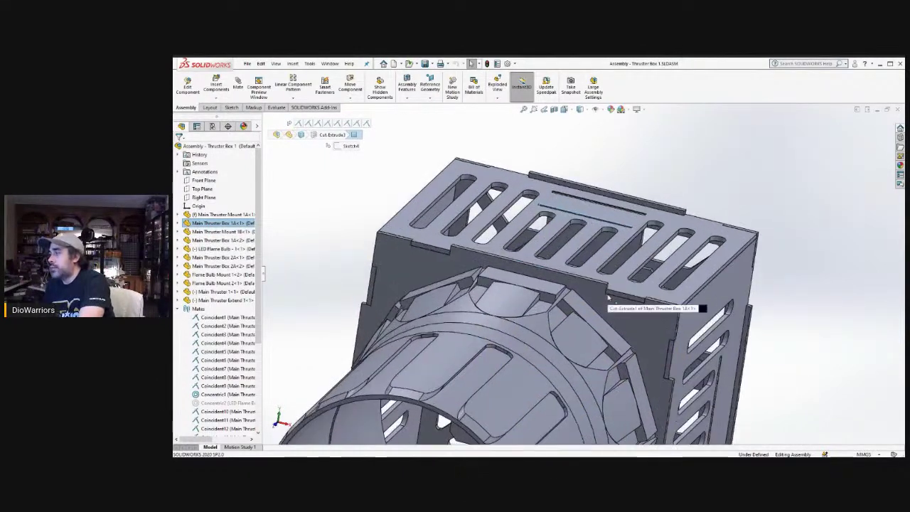
{"action": "scroll", "coordinate": [584, 305], "scroll_direction": "up", "scroll_amount": 2}
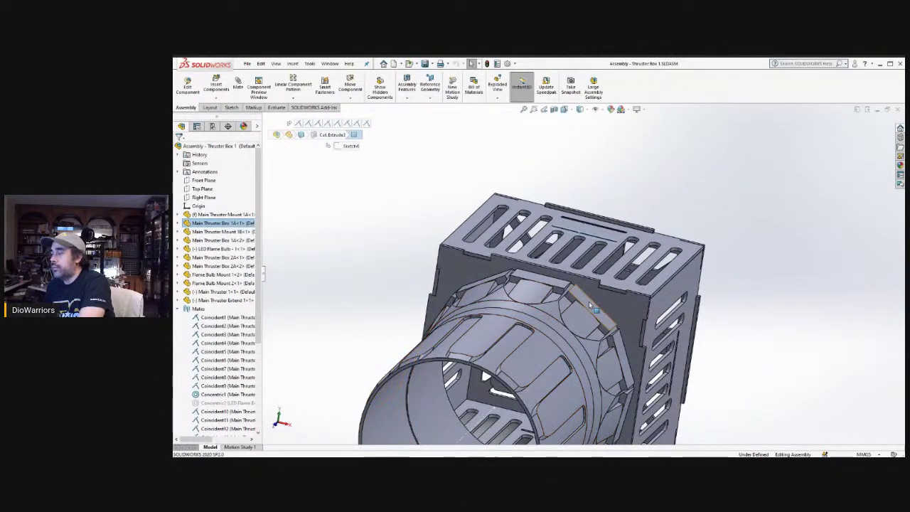
{"action": "scroll", "coordinate": [589, 305], "scroll_direction": "down", "scroll_amount": 1}
{"action": "scroll", "coordinate": [589, 306], "scroll_direction": "down", "scroll_amount": 1}
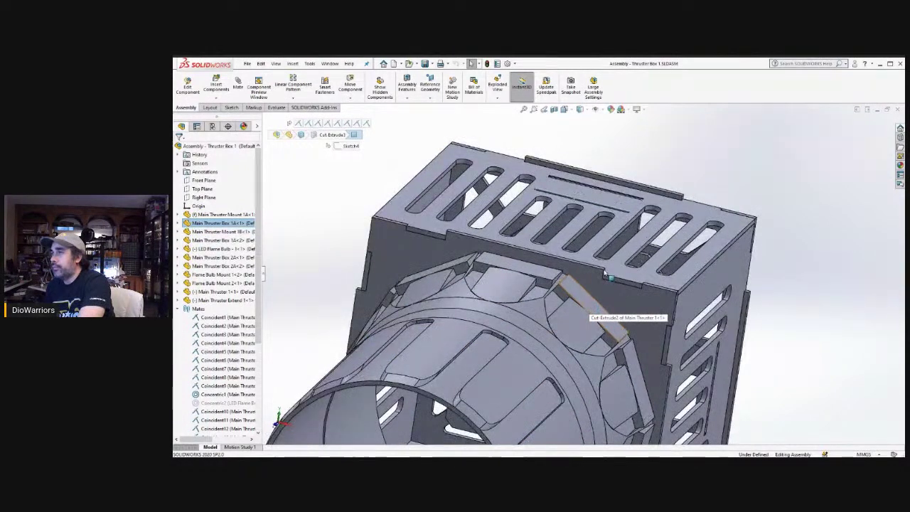
{"action": "scroll", "coordinate": [605, 272], "scroll_direction": "up", "scroll_amount": 2}
{"action": "scroll", "coordinate": [606, 270], "scroll_direction": "down", "scroll_amount": 2}
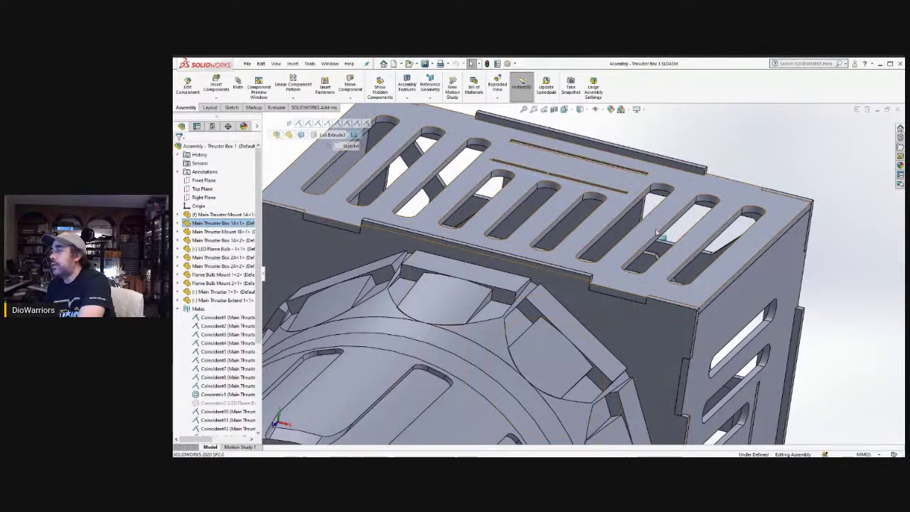
- Suppress the top panel component Main Thruster Box 1A<1> to expose the inside of the box
{"action": "scroll", "coordinate": [637, 213], "scroll_direction": "up", "scroll_amount": 1}
{"action": "left_click", "coordinate": [635, 203]}
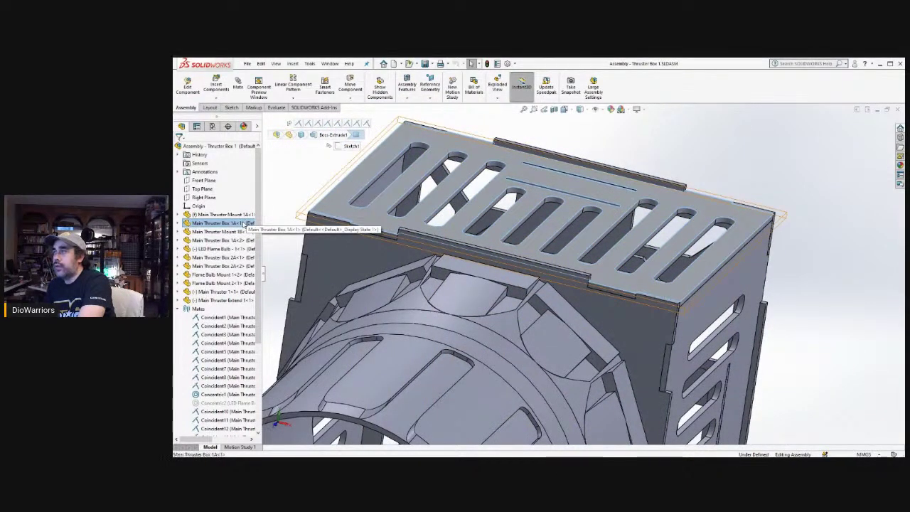
{"action": "right_click", "coordinate": [246, 225]}
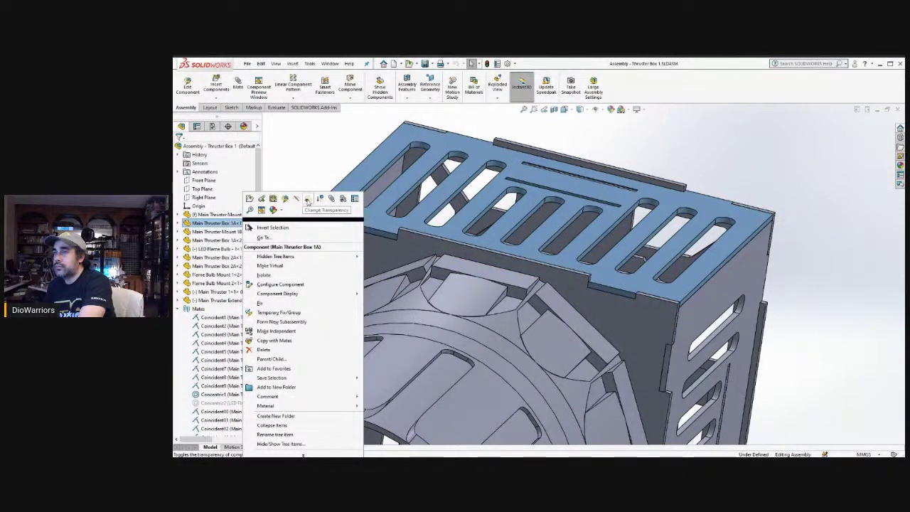
{"action": "left_click", "coordinate": [325, 203]}
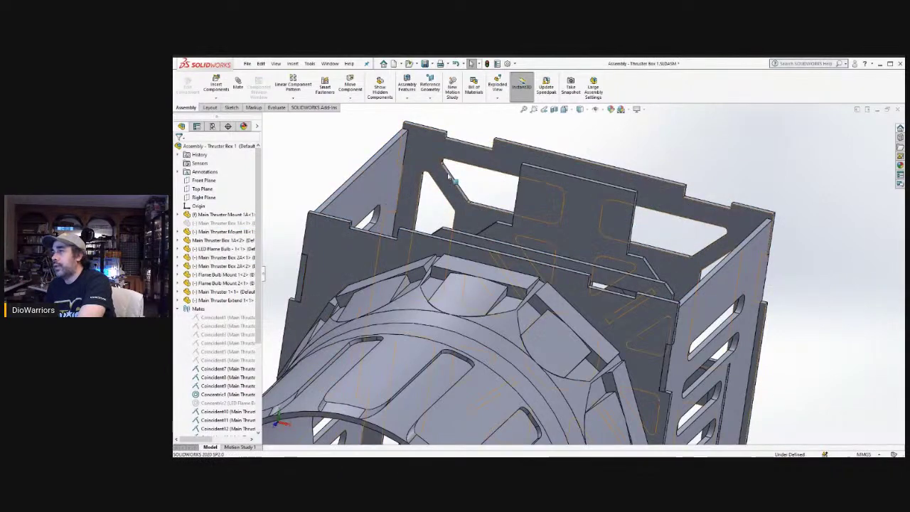
- Select Flame Bulb Mount 2<1> inside the open box and locate the assembly's mates for review
{"action": "middle_click_drag", "start_coordinate": [636, 167], "coordinate": [587, 237]}
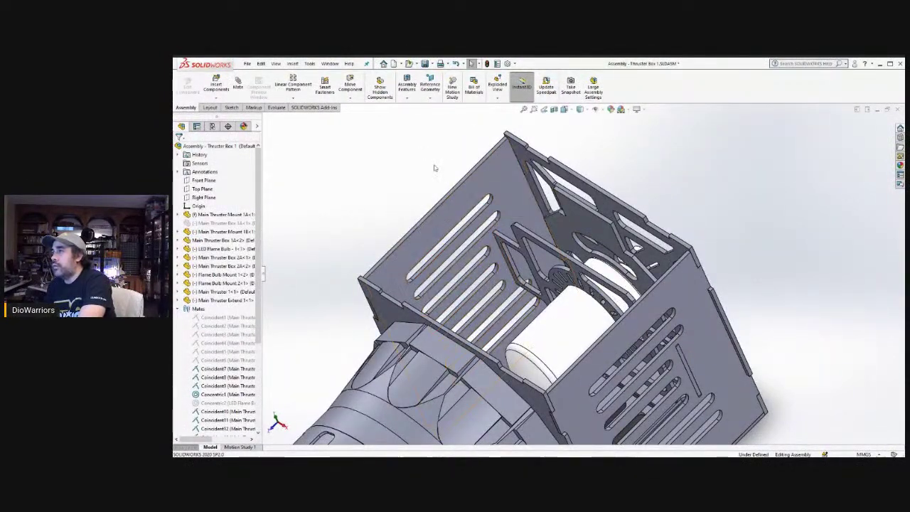
{"action": "middle_click_drag", "start_coordinate": [540, 244], "coordinate": [524, 274]}
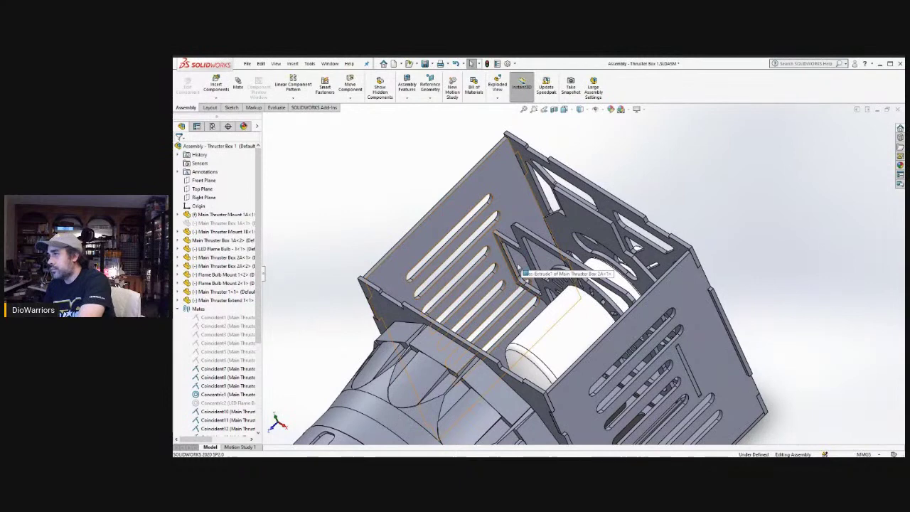
{"action": "scroll", "coordinate": [525, 274], "scroll_direction": "up", "scroll_amount": 2}
{"action": "scroll", "coordinate": [524, 274], "scroll_direction": "down", "scroll_amount": 3}
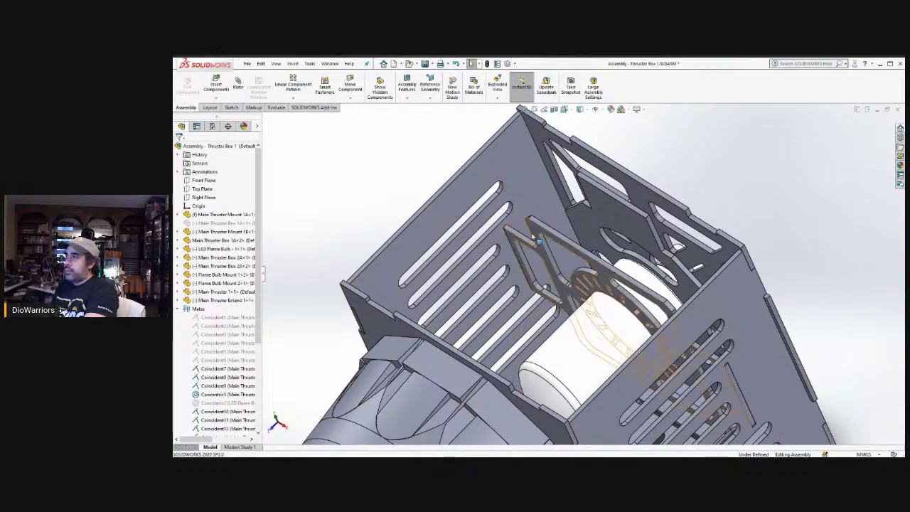
{"action": "left_click", "coordinate": [538, 242]}
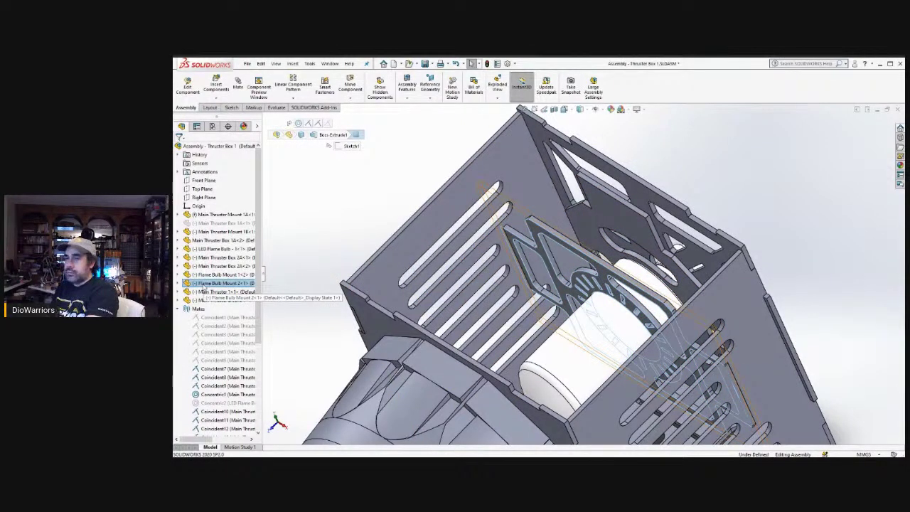
{"action": "scroll", "coordinate": [258, 410], "scroll_direction": "down", "scroll_amount": 5}
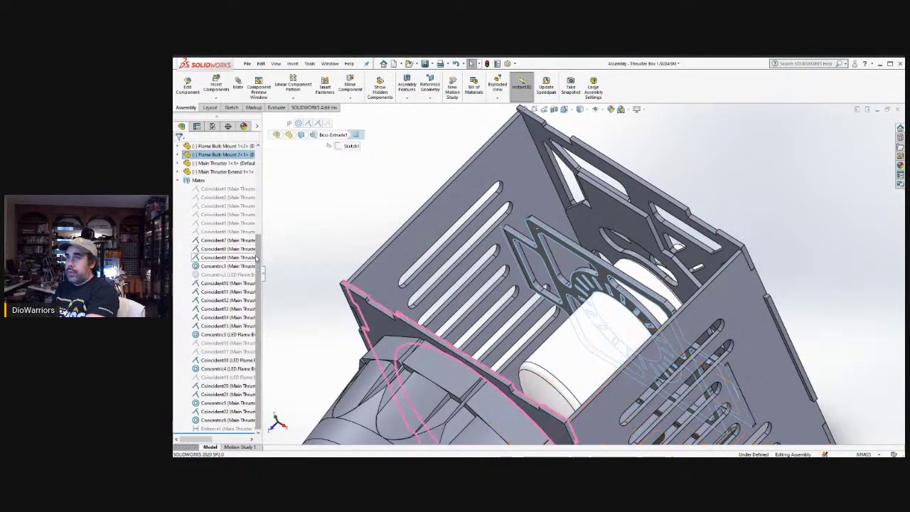
{"action": "mouse_move", "coordinate": [257, 258]}
{"action": "left_mouse_down"}
{"action": "mouse_move", "coordinate": [258, 213]}
{"action": "mouse_move", "coordinate": [259, 256]}
{"action": "left_mouse_up"}
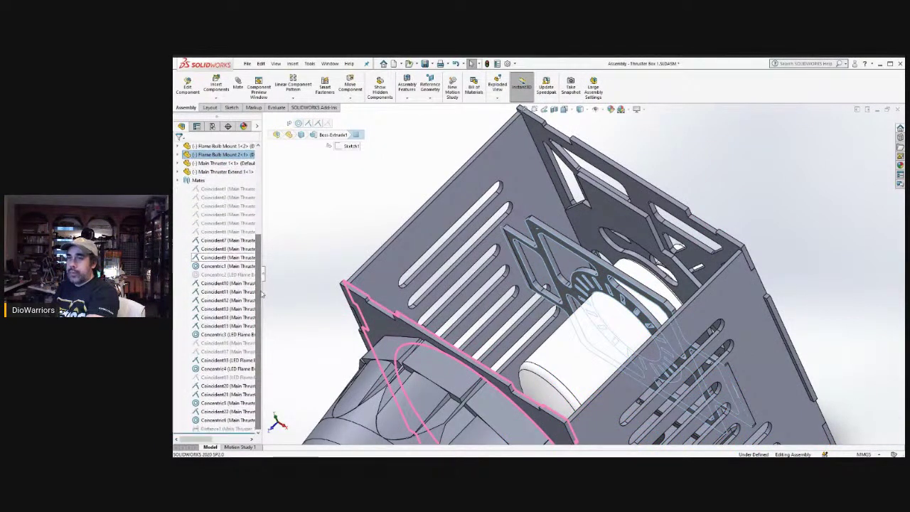
- Review the mates on Flame Bulb Mount 2<1> and delete Coincident20, which ties it to Main Thruster Box 2A<1>
{"action": "left_click", "coordinate": [213, 266]}
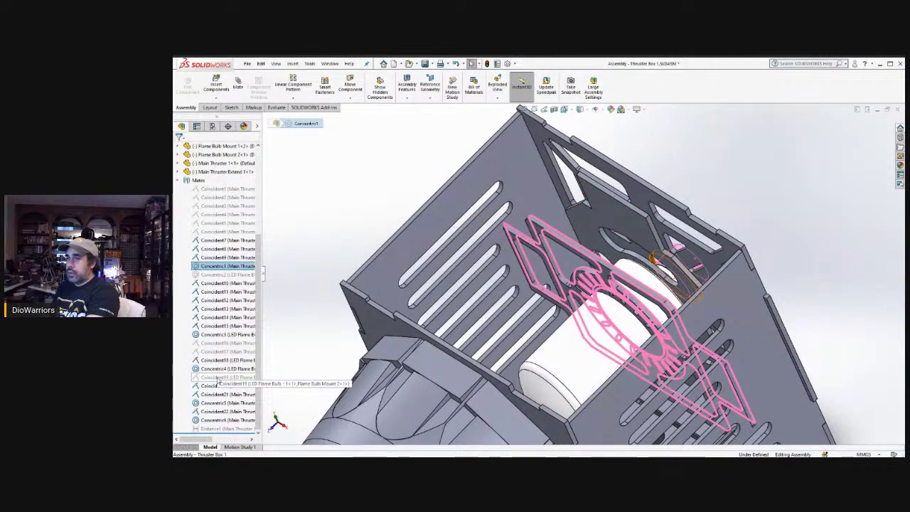
{"action": "left_click", "coordinate": [218, 378]}
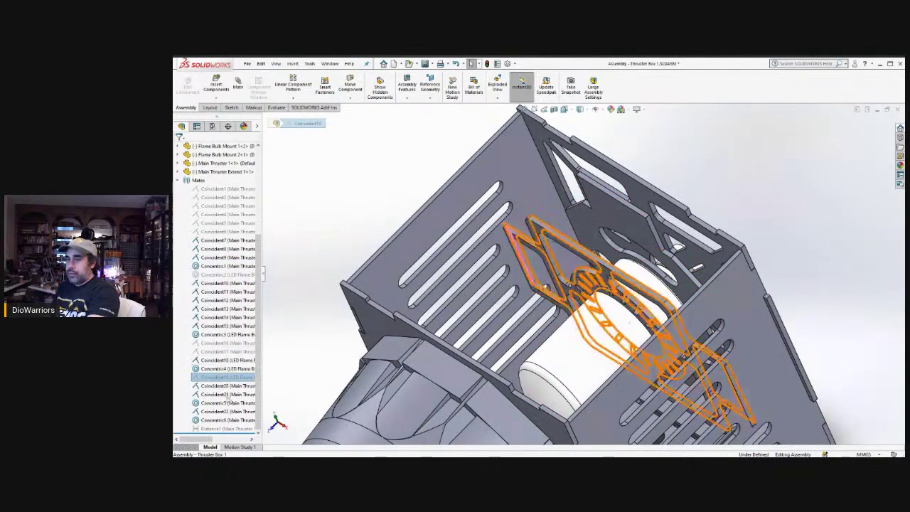
{"action": "left_click", "coordinate": [208, 378]}
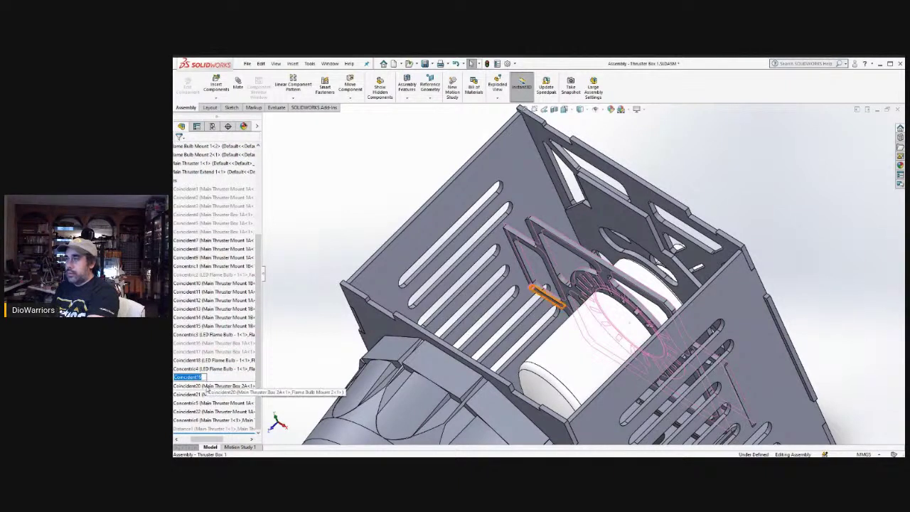
{"action": "left_click", "coordinate": [206, 389]}
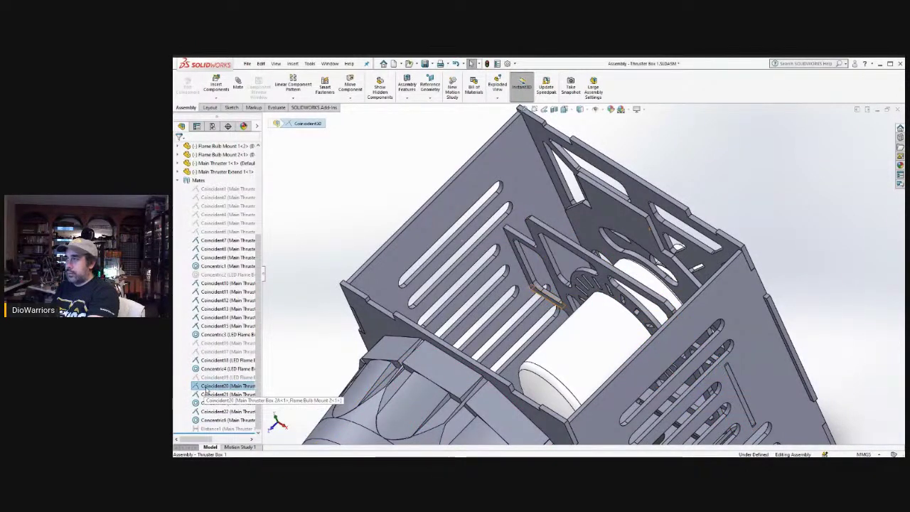
{"action": "right_click", "coordinate": [206, 388]}
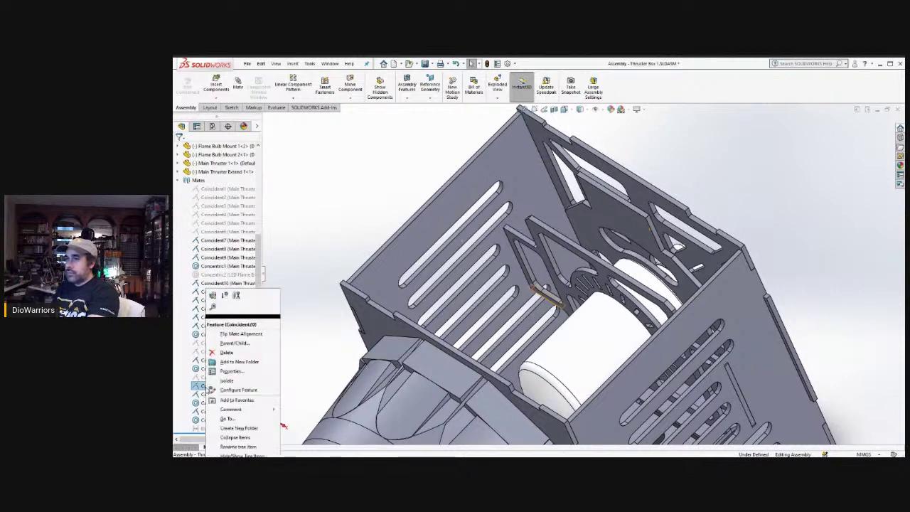
{"action": "left_click", "coordinate": [225, 352]}
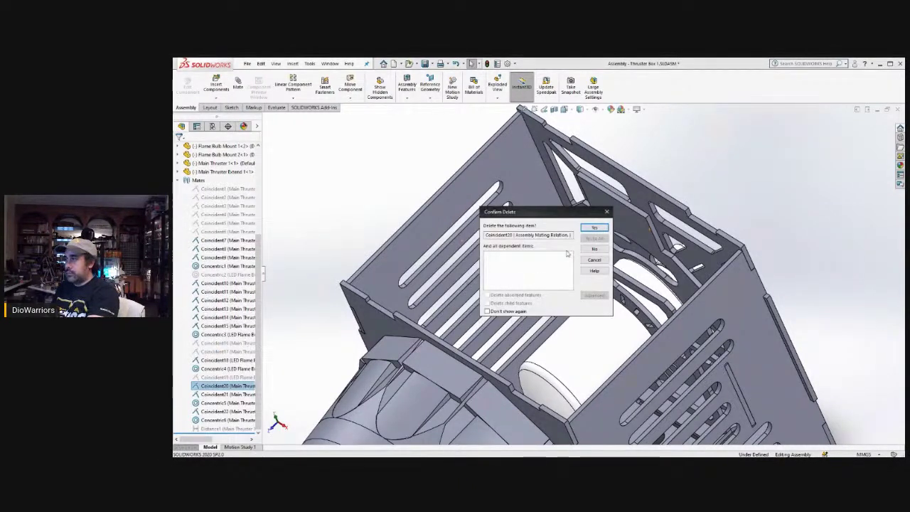
{"action": "left_click", "coordinate": [594, 228]}
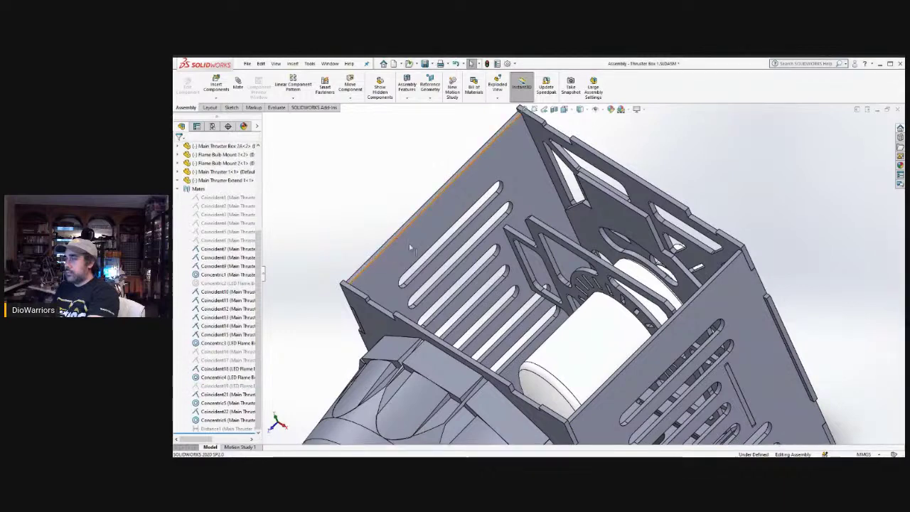
- Move Flame Bulb Mount 2<1> inside the open box to test how freely it shifts
{"action": "left_click_drag", "start_coordinate": [519, 244], "coordinate": [596, 226]}
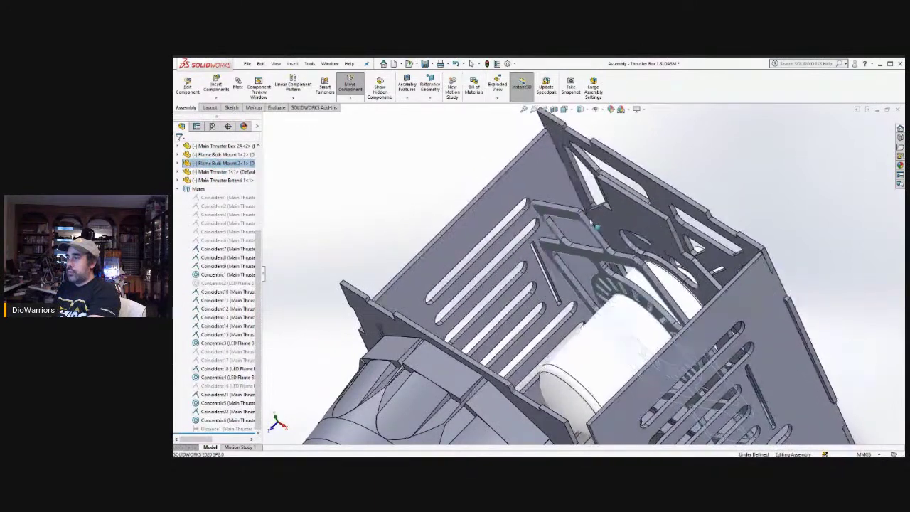
{"action": "scroll", "coordinate": [596, 226], "scroll_direction": "down", "scroll_amount": 2}
{"action": "scroll", "coordinate": [621, 316], "scroll_direction": "up", "scroll_amount": 5}
{"action": "scroll", "coordinate": [621, 316], "scroll_direction": "down", "scroll_amount": 2}
{"action": "scroll", "coordinate": [626, 324], "scroll_direction": "up", "scroll_amount": 1}
{"action": "scroll", "coordinate": [626, 324], "scroll_direction": "down", "scroll_amount": 1}
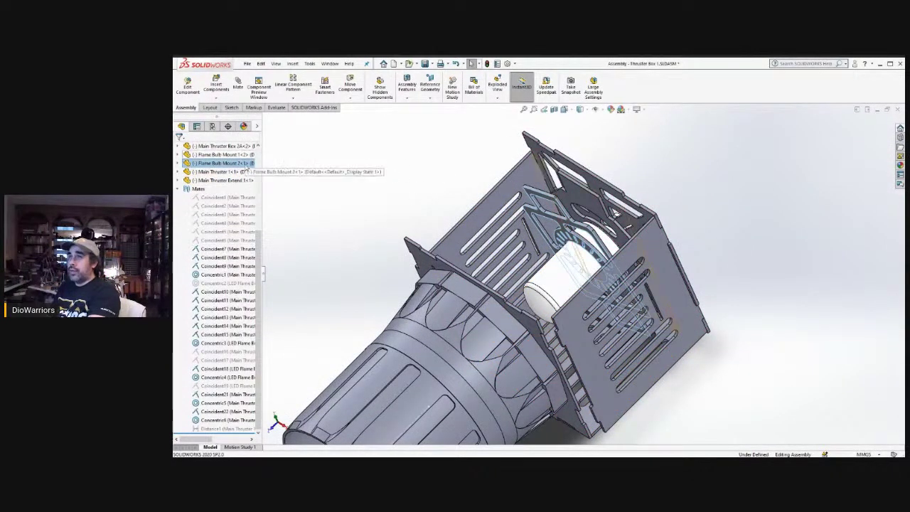
- Unsuppress the top panel component Main Thruster Box 1A<1> to close the box again
{"action": "scroll", "coordinate": [257, 229], "scroll_direction": "up", "scroll_amount": 1}
{"action": "scroll", "coordinate": [257, 229], "scroll_direction": "up", "scroll_amount": 3}
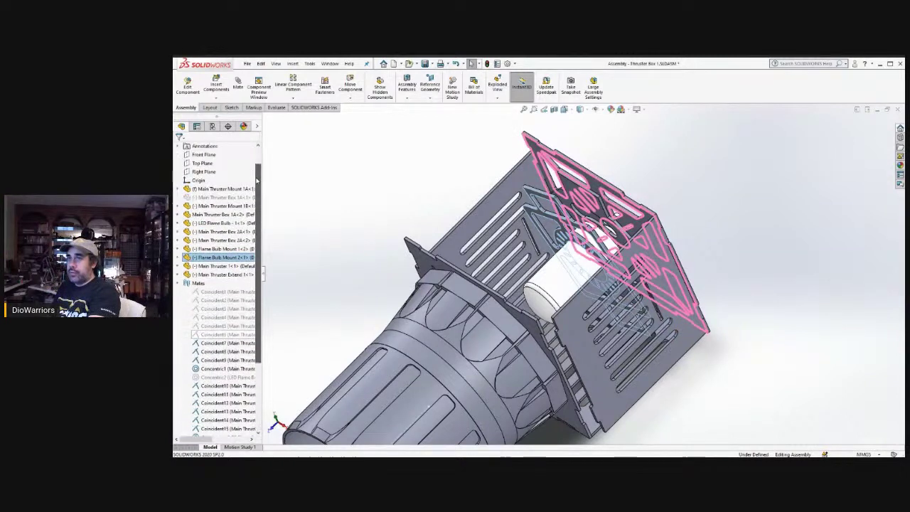
{"action": "right_click", "coordinate": [207, 215]}
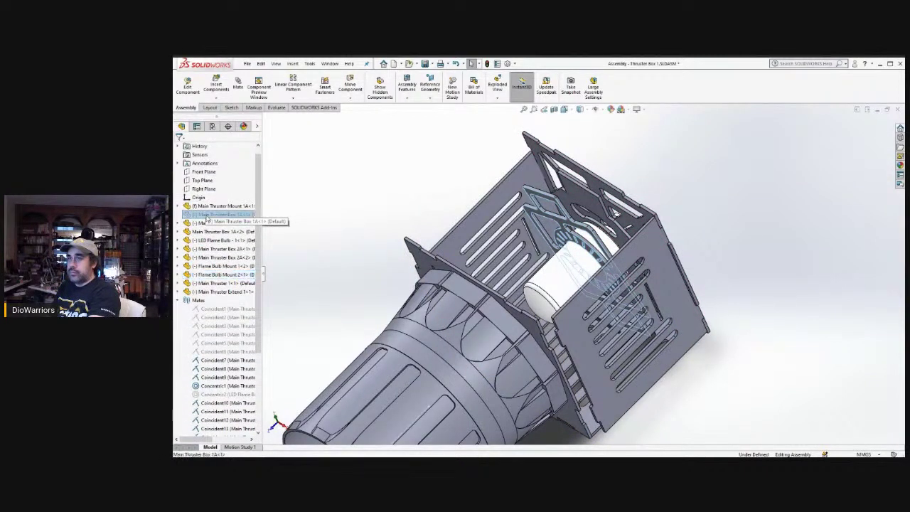
{"action": "left_click", "coordinate": [261, 190]}
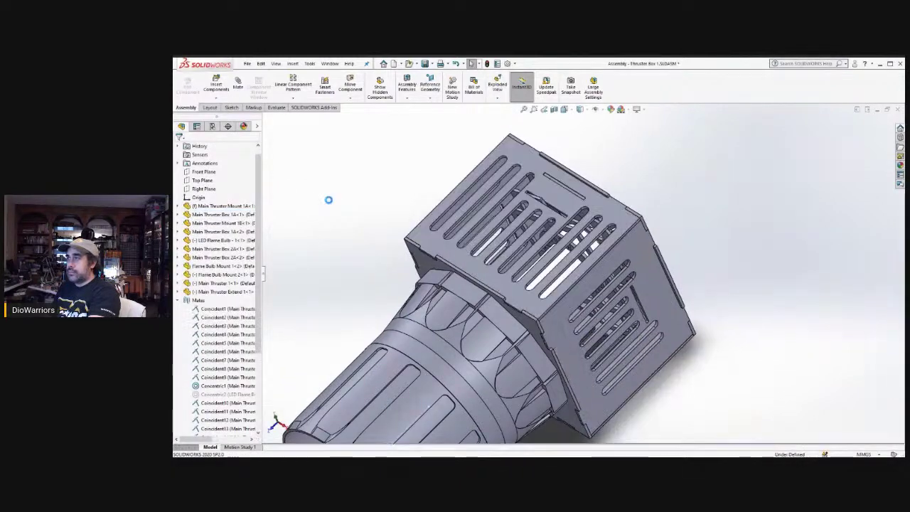
- Move Flame Bulb Mount 2<1> within the closed box and check its position against the top panel's mount slots
{"action": "scroll", "coordinate": [502, 193], "scroll_direction": "down", "scroll_amount": 5}
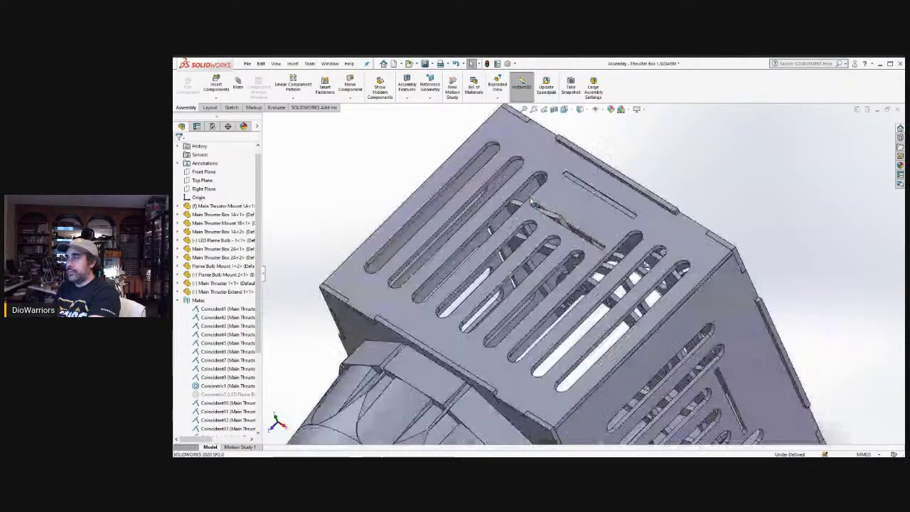
{"action": "left_click_drag", "start_coordinate": [510, 214], "coordinate": [549, 237]}
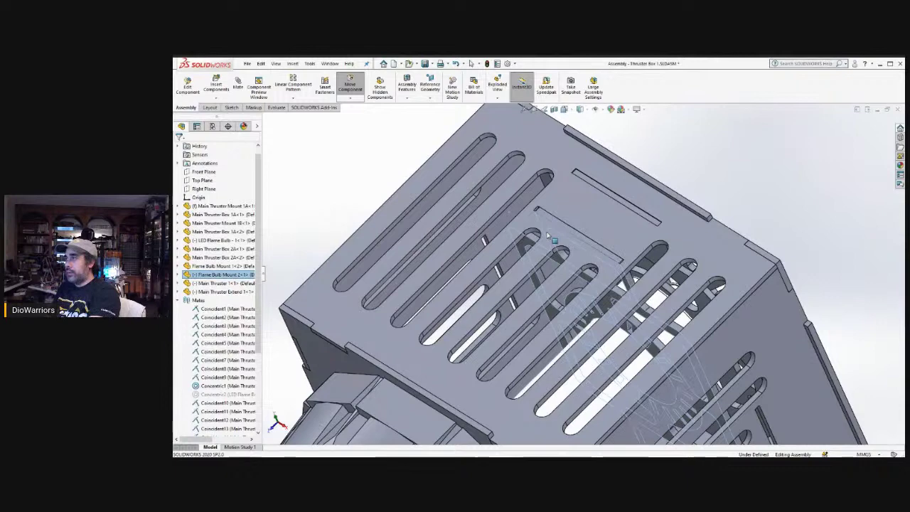
{"action": "scroll", "coordinate": [547, 236], "scroll_direction": "up", "scroll_amount": 4}
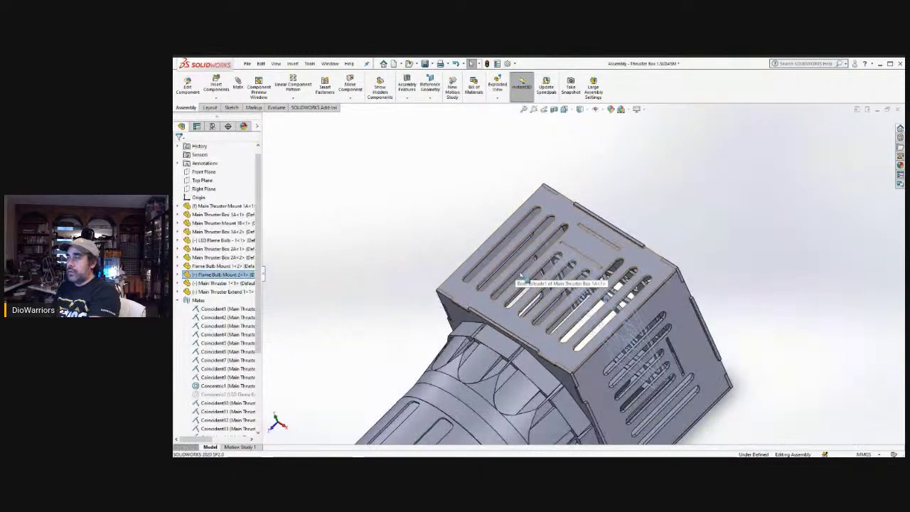
{"action": "middle_click_drag", "start_coordinate": [697, 313], "coordinate": [596, 226]}
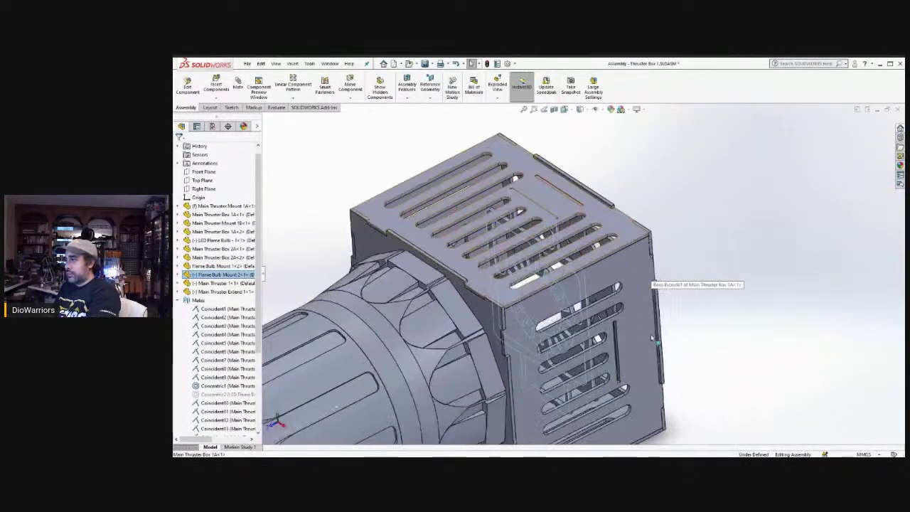
- Save the Thruster Box 1 assembly, rebuilding the document as part of the save
{"action": "left_click", "coordinate": [600, 222]}
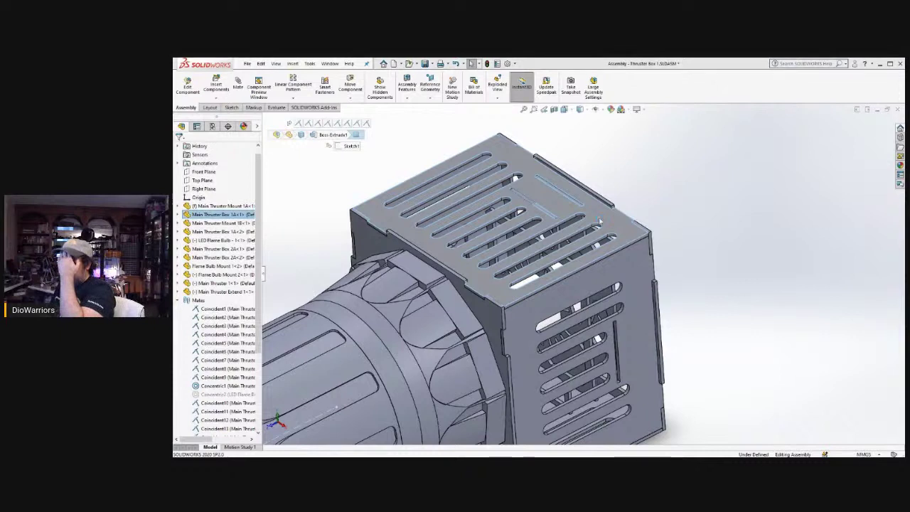
{"action": "key", "text": "ctrl+s"}
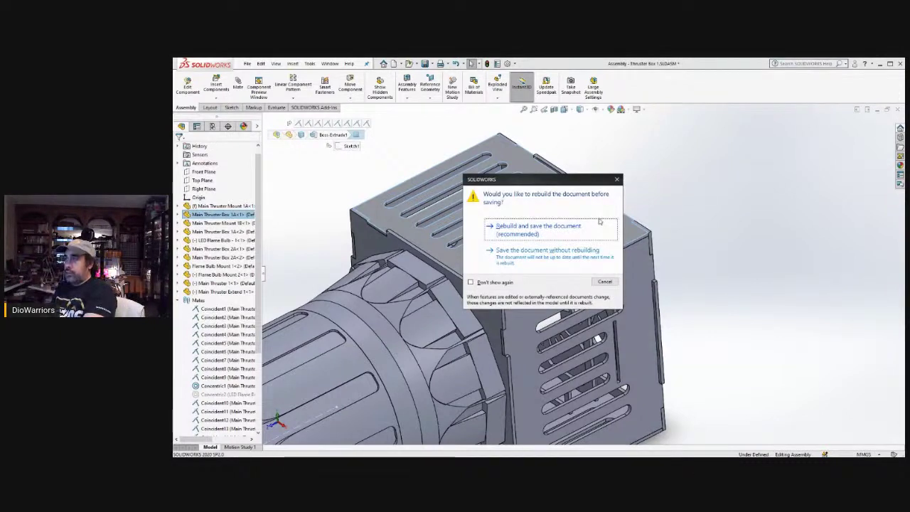
{"action": "left_click", "coordinate": [579, 230]}
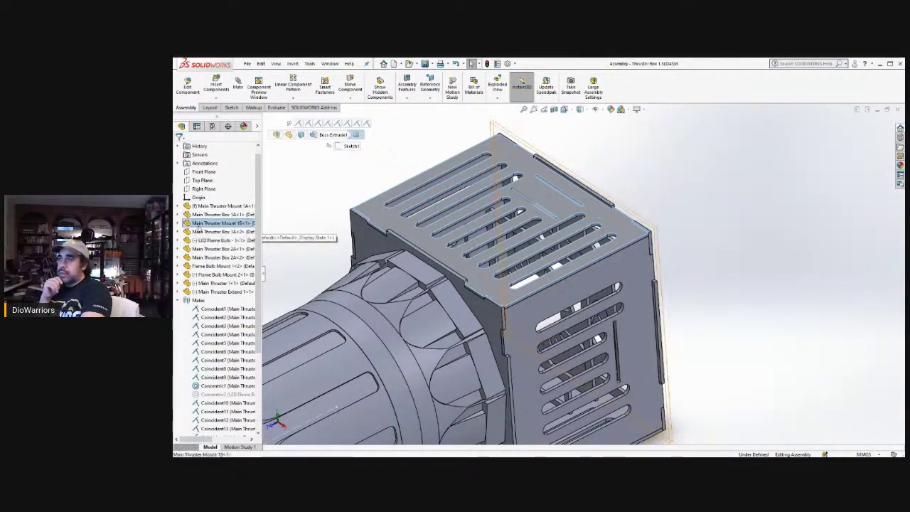
- Suppress the top panel Main Thruster Box 1A<1> to expose the flame bulb mounts
{"action": "left_click", "coordinate": [195, 222]}
{"action": "left_click", "coordinate": [195, 215]}
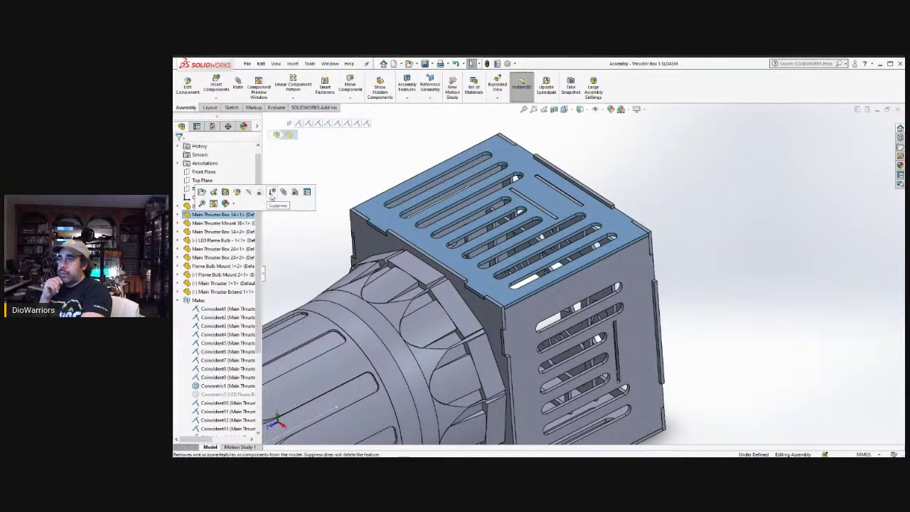
{"action": "key", "text": "Tab"}
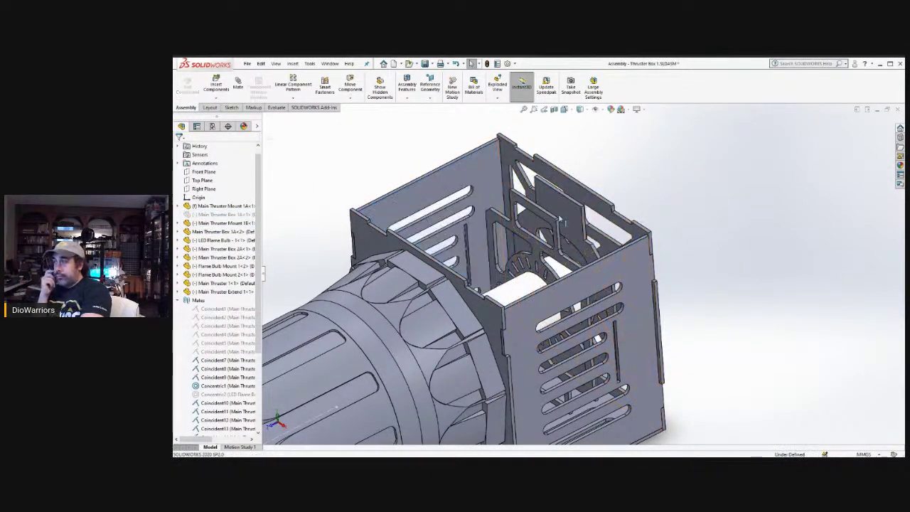
{"action": "scroll", "coordinate": [610, 229], "scroll_direction": "down", "scroll_amount": 2}
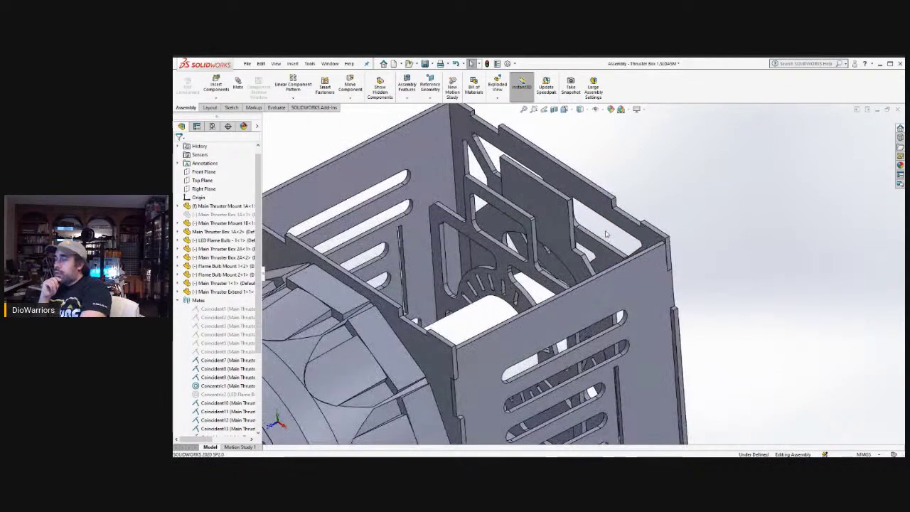
- Assign the Plain Carbon Steel material to Flame Bulb Mount 1<2>
{"action": "left_click", "coordinate": [543, 215]}
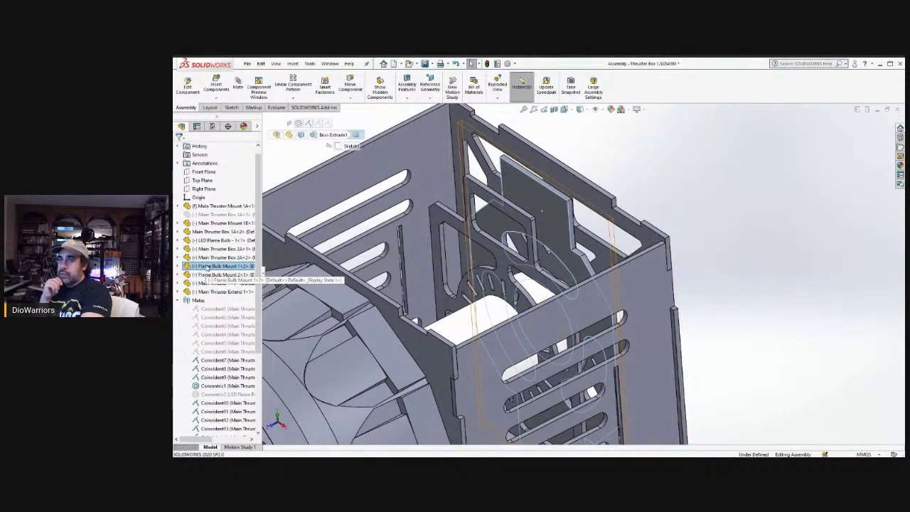
{"action": "left_click", "coordinate": [201, 267]}
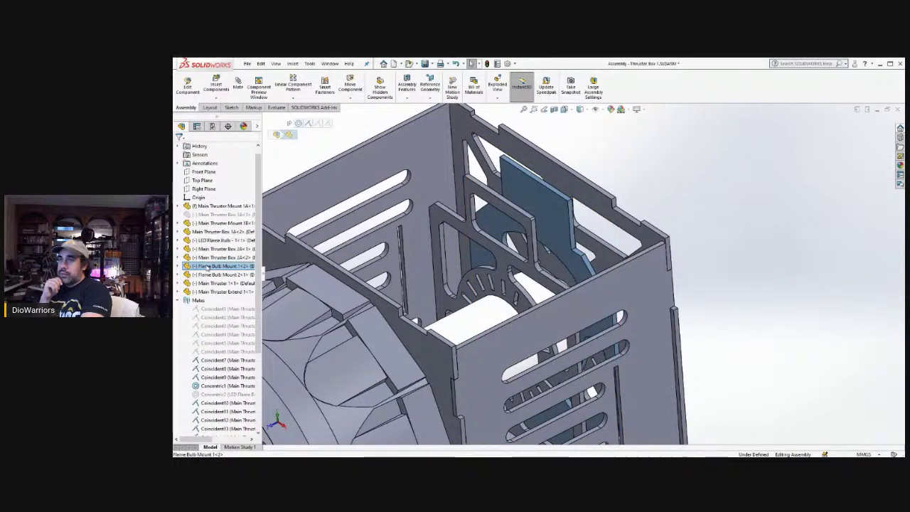
{"action": "right_click", "coordinate": [202, 267]}
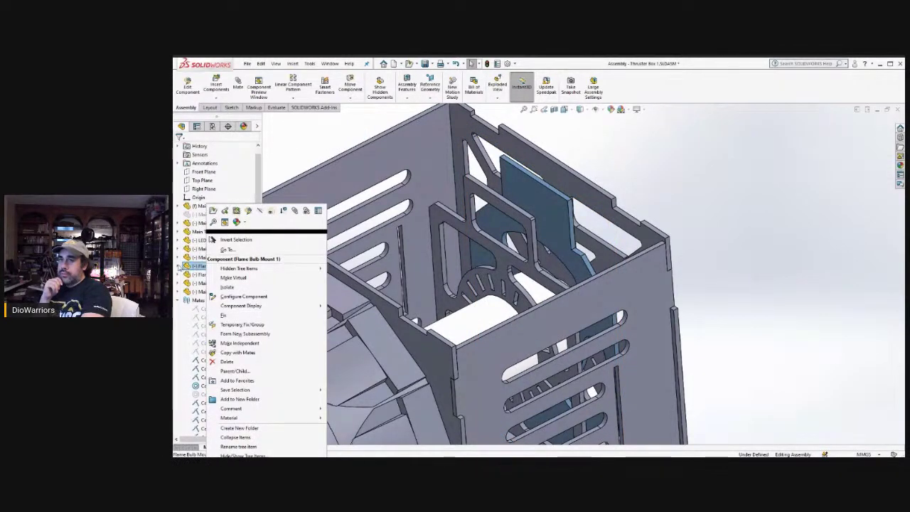
{"action": "left_click", "coordinate": [178, 267]}
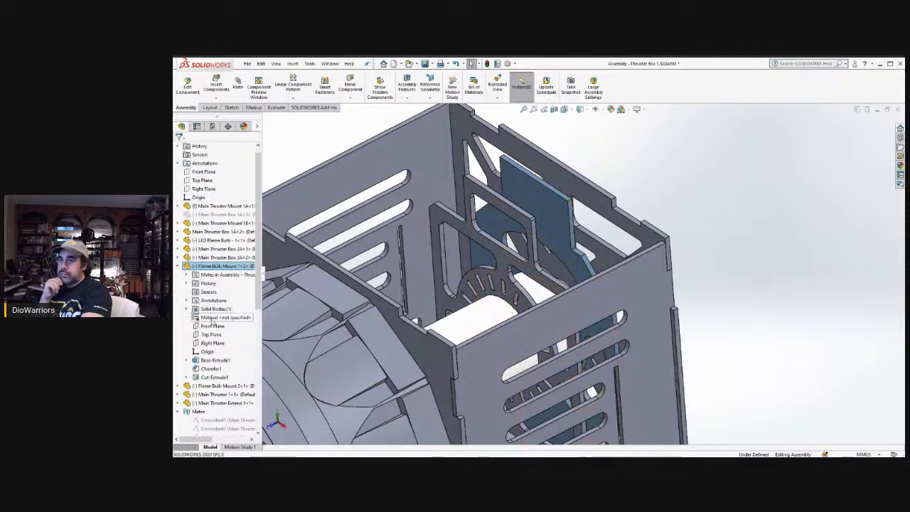
{"action": "left_click", "coordinate": [212, 319]}
{"action": "right_click", "coordinate": [212, 320]}
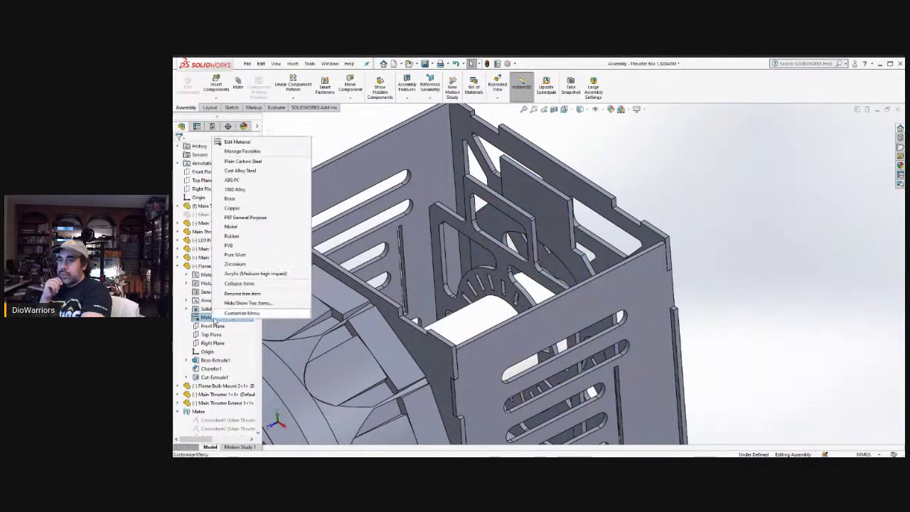
{"action": "left_click", "coordinate": [237, 165]}
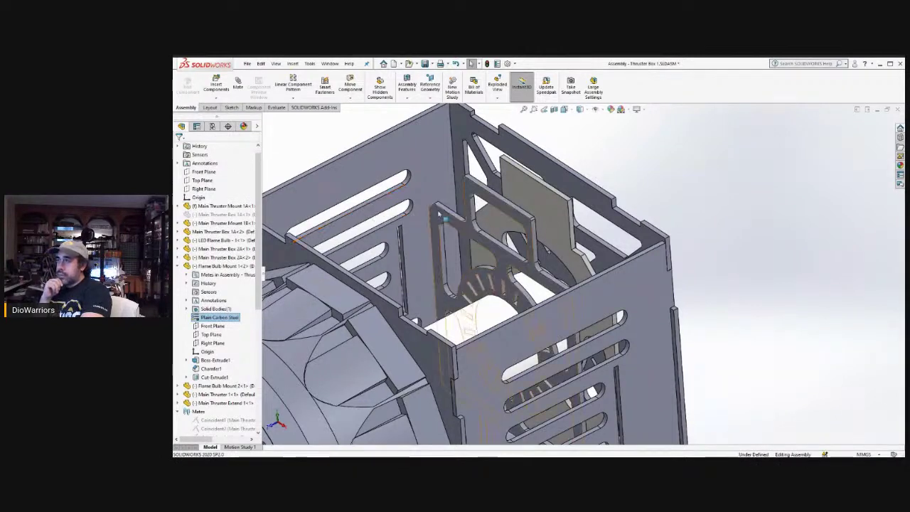
- Assign the Plain Carbon Steel material to Flame Bulb Mount 2<1>
{"action": "left_click", "coordinate": [461, 229]}
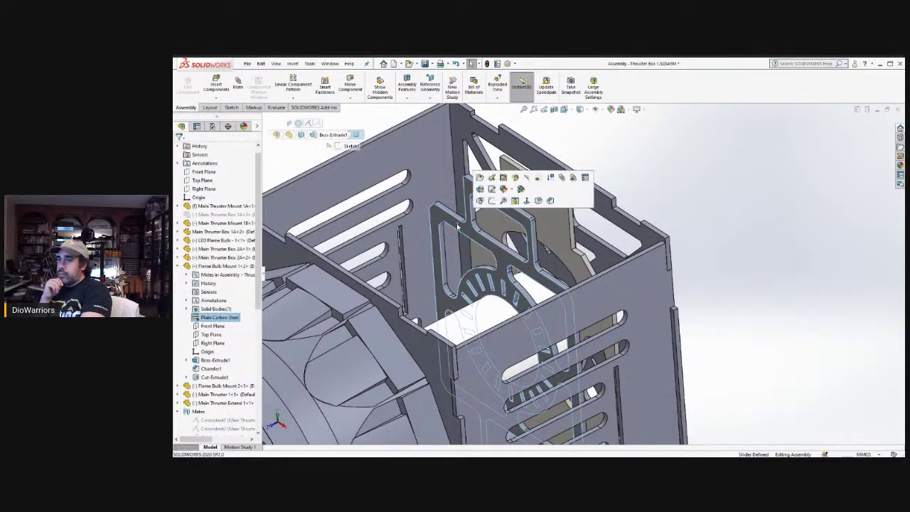
{"action": "left_click", "coordinate": [177, 266]}
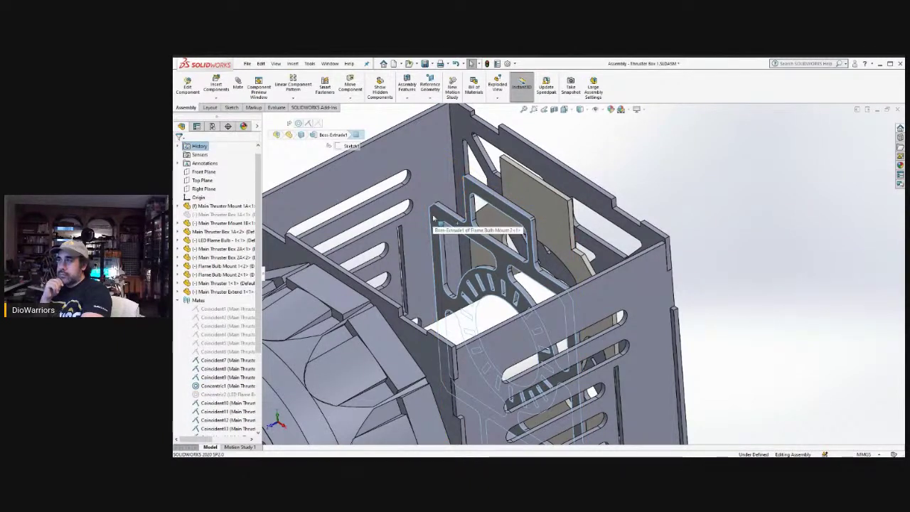
{"action": "left_click", "coordinate": [217, 250]}
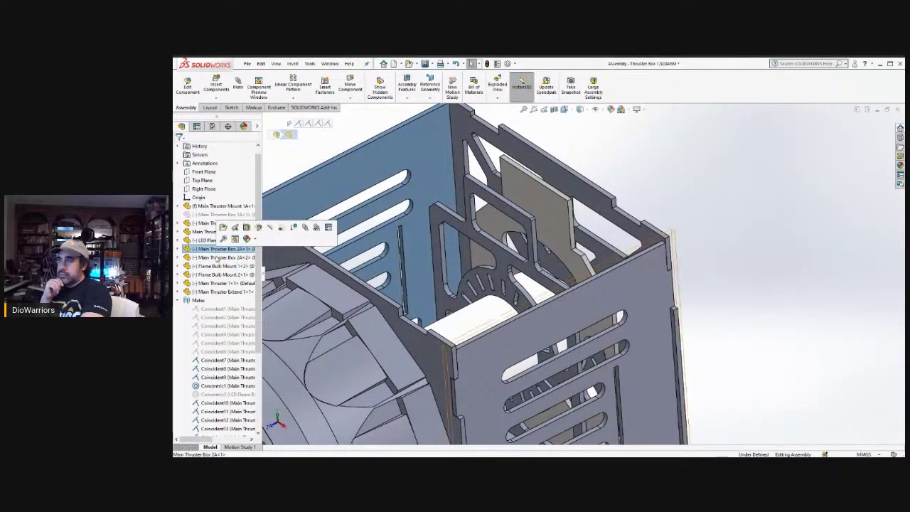
{"action": "left_click", "coordinate": [218, 275]}
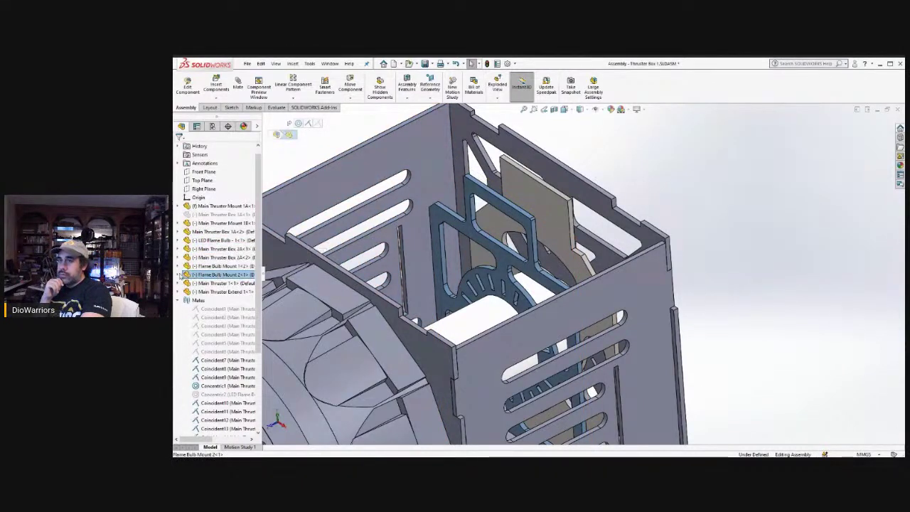
{"action": "left_click", "coordinate": [180, 275]}
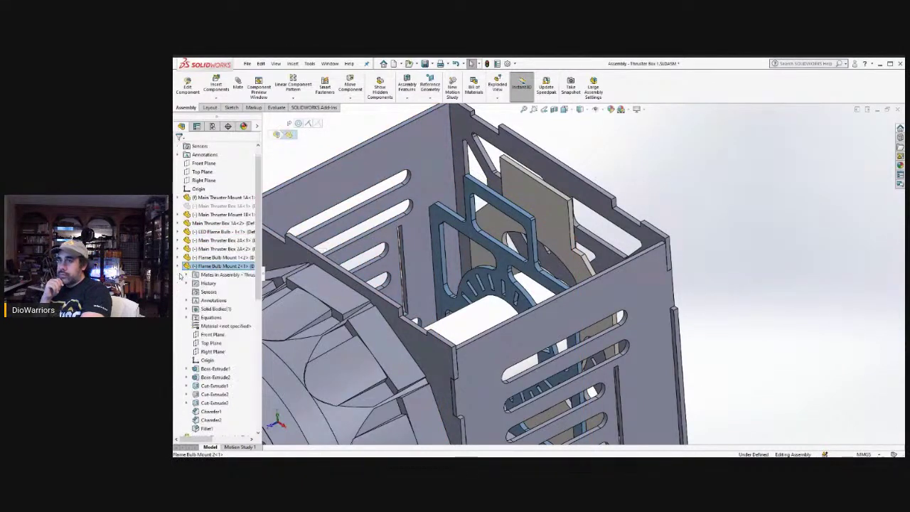
{"action": "right_click", "coordinate": [222, 326]}
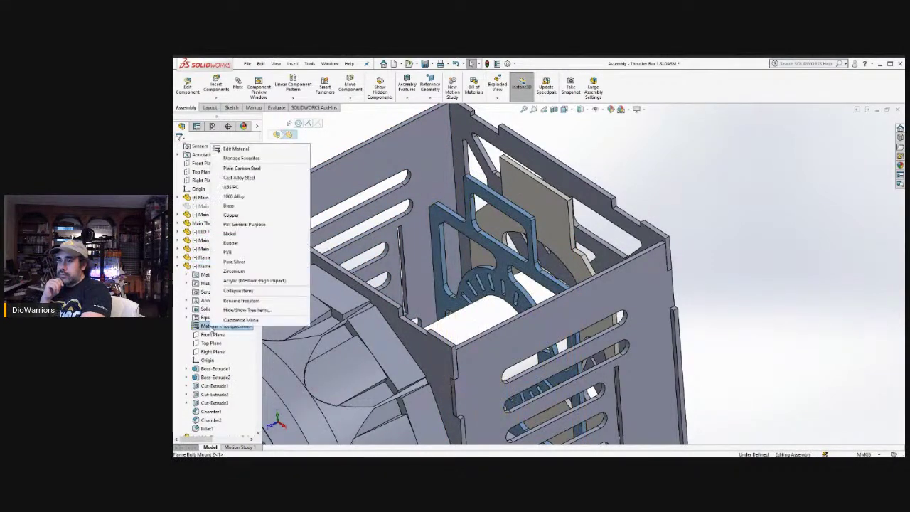
{"action": "left_click", "coordinate": [230, 171]}
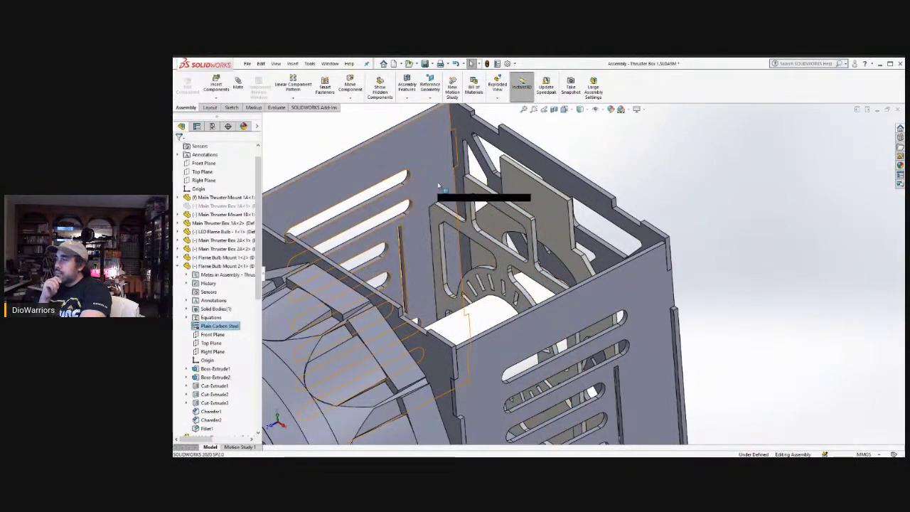
{"action": "left_click", "coordinate": [599, 166]}
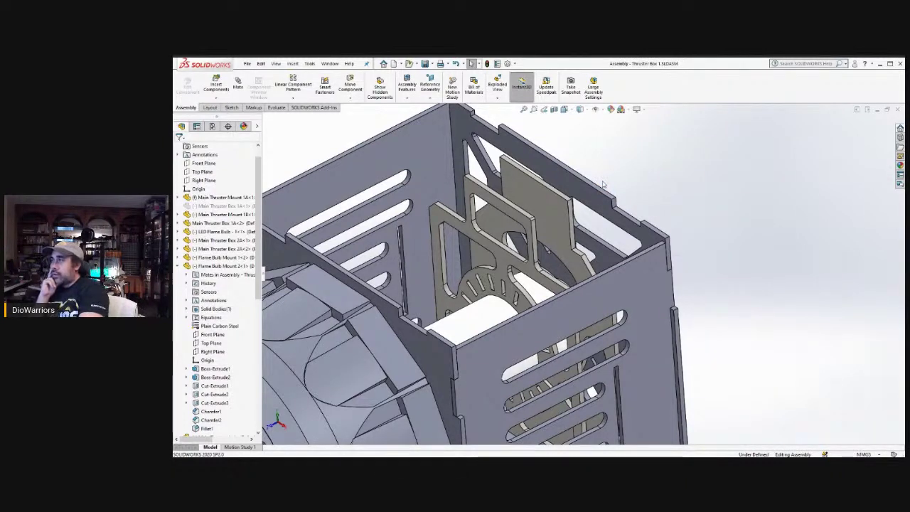
{"action": "middle_click_drag", "start_coordinate": [535, 138], "coordinate": [546, 227]}
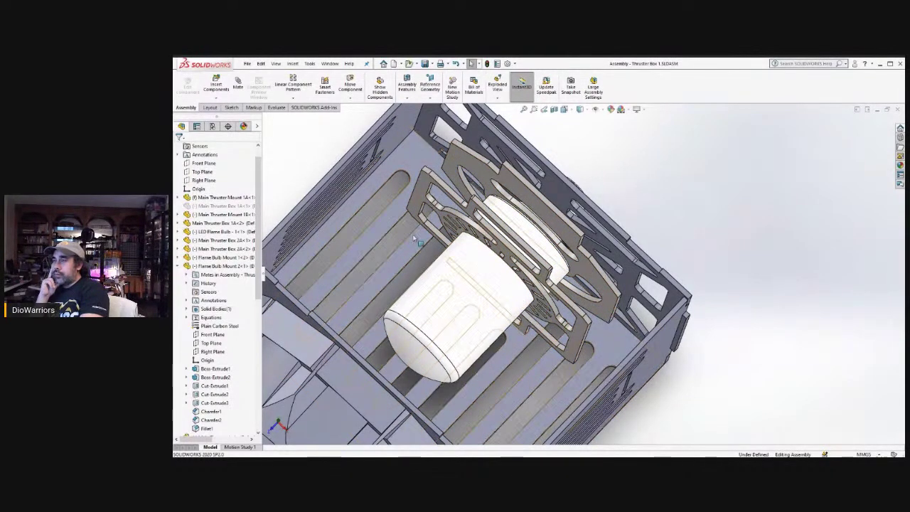
- Examine the open thruster box's interior, the flame bulb mounts and the upper corner joints from several angles
{"action": "left_click_drag", "start_coordinate": [458, 187], "coordinate": [470, 171]}
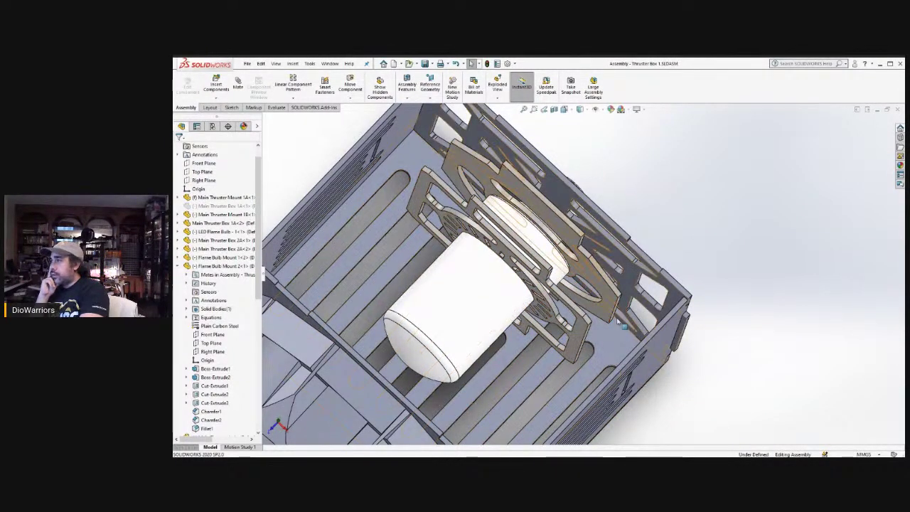
{"action": "middle_click_drag", "start_coordinate": [606, 326], "coordinate": [582, 245]}
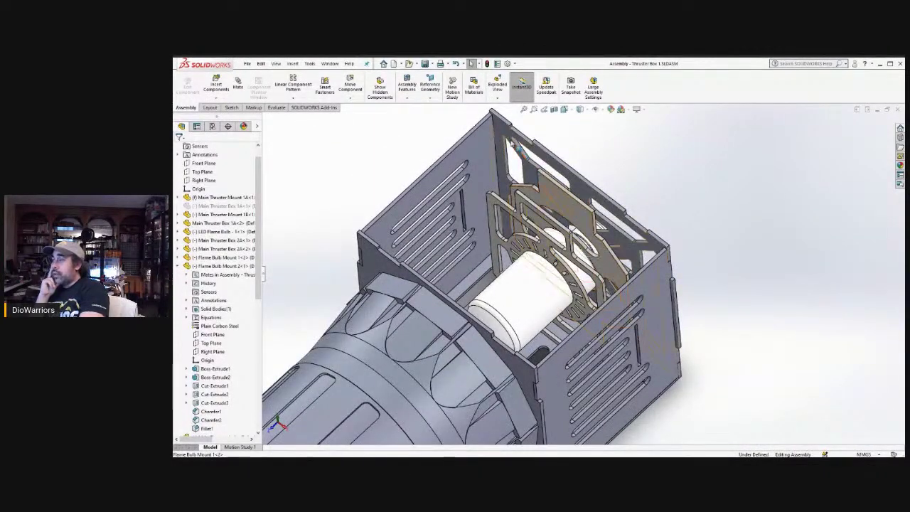
{"action": "middle_click_drag", "start_coordinate": [542, 183], "coordinate": [503, 140]}
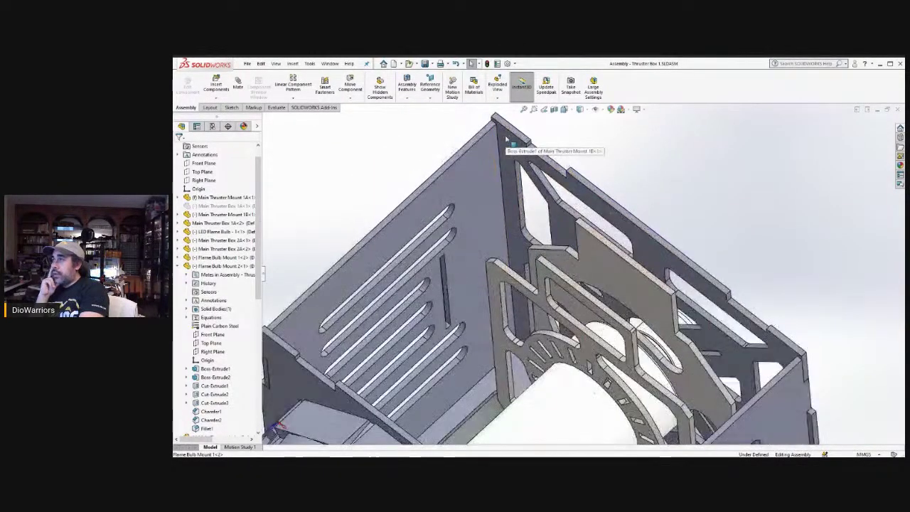
{"action": "scroll", "coordinate": [505, 139], "scroll_direction": "down", "scroll_amount": 2}
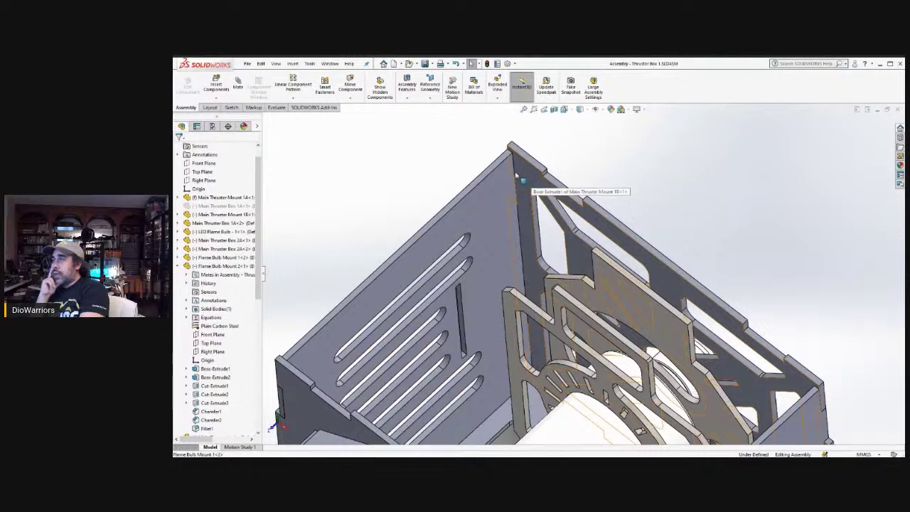
{"action": "middle_click_drag", "start_coordinate": [628, 305], "coordinate": [536, 224]}
{"action": "scroll", "coordinate": [536, 224], "scroll_direction": "down", "scroll_amount": 5}
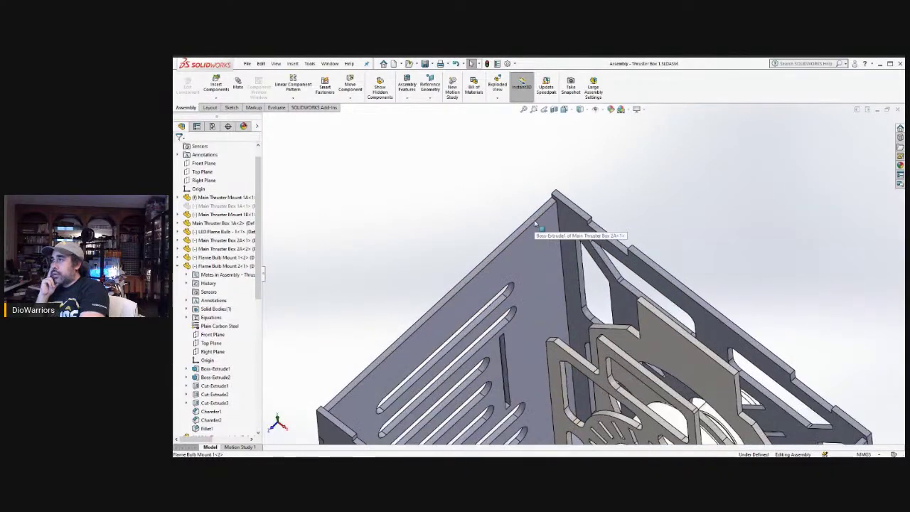
{"action": "scroll", "coordinate": [569, 246], "scroll_direction": "up", "scroll_amount": 2}
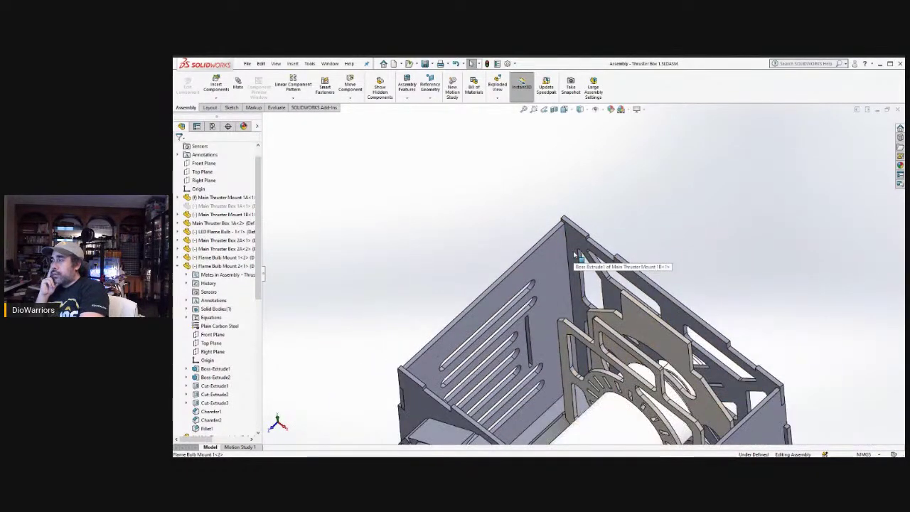
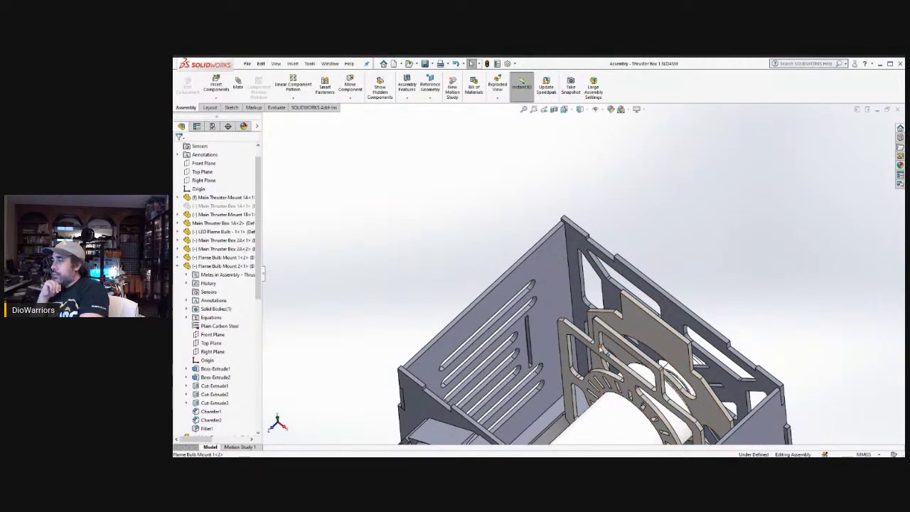
{"action": "middle_click_drag", "start_coordinate": [601, 356], "coordinate": [637, 365]}
{"action": "scroll", "coordinate": [653, 363], "scroll_direction": "down", "scroll_amount": 2}
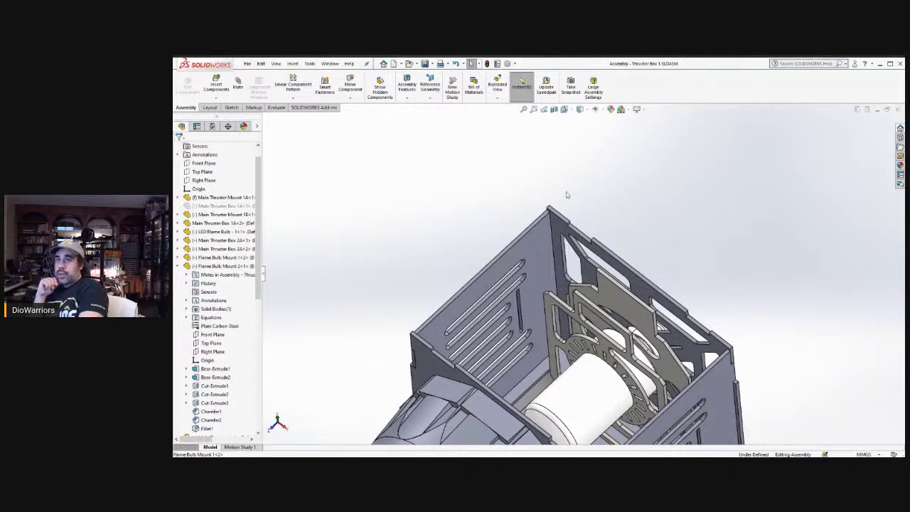
- Show the hidden Main Thruster Box 1A panel so it covers the open side of the box
{"action": "right_click", "coordinate": [213, 206]}
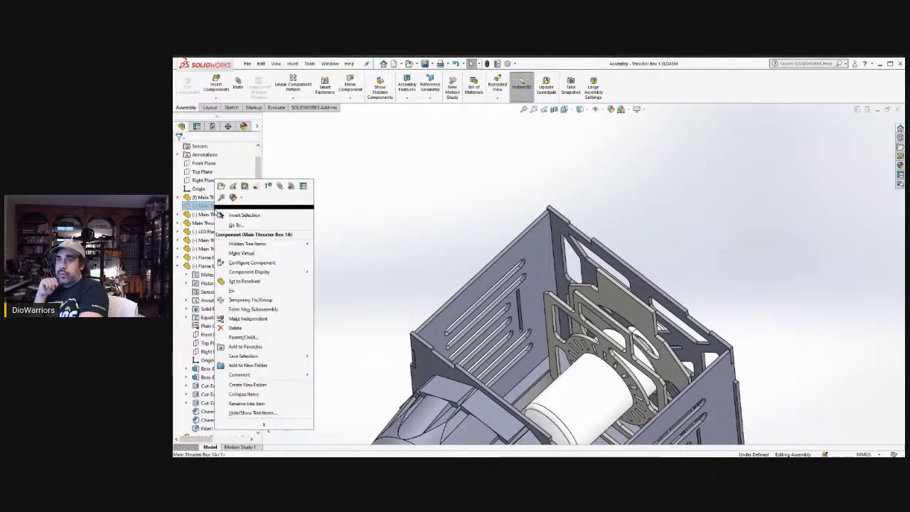
{"action": "left_click", "coordinate": [267, 190]}
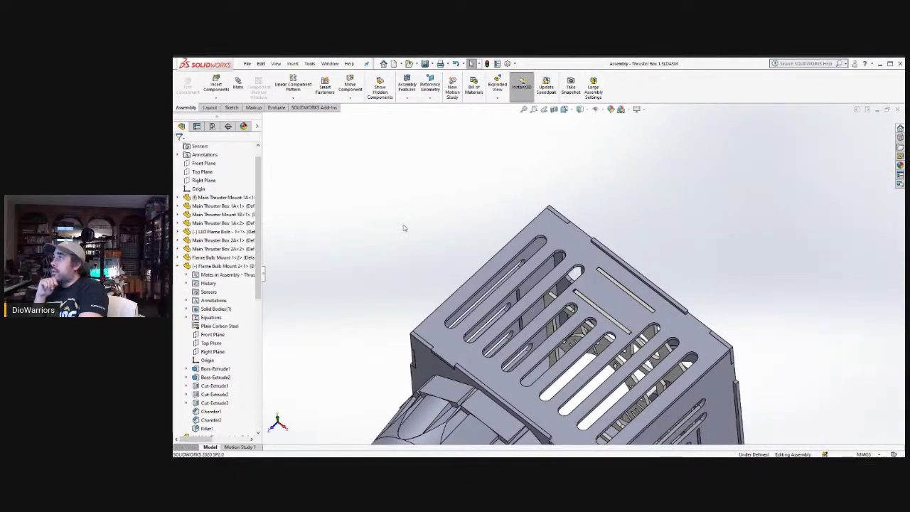
{"action": "left_click", "coordinate": [553, 306]}
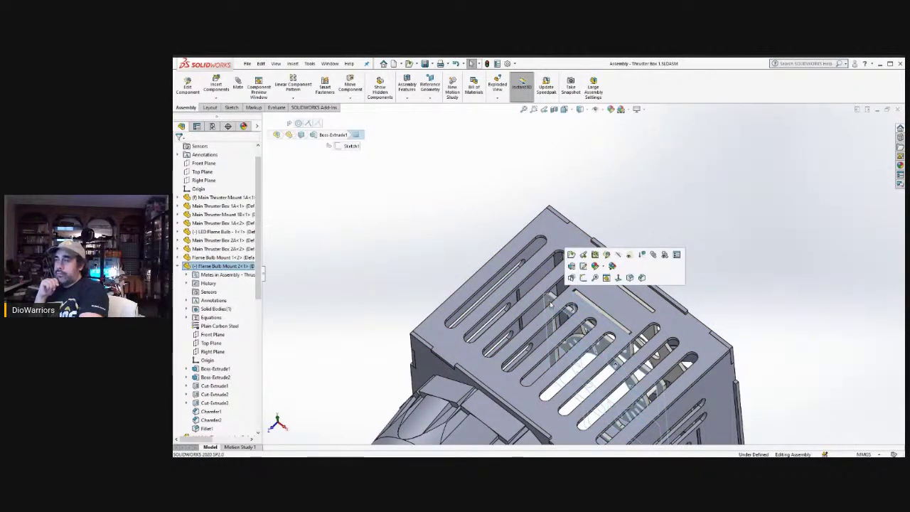
{"action": "left_click", "coordinate": [467, 239]}
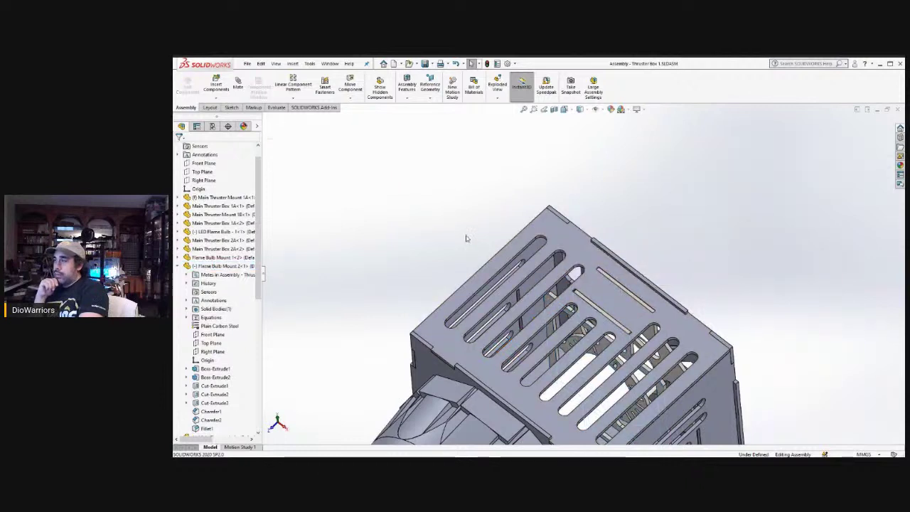
- Inspect the closed box from all sides, checking the slotted side panels, Main Thruster Mount 1A and Main Thruster Mount 1B
{"action": "left_click", "coordinate": [571, 254]}
{"action": "middle_click_drag", "start_coordinate": [441, 229], "coordinate": [380, 279]}
{"action": "left_click", "coordinate": [409, 227]}
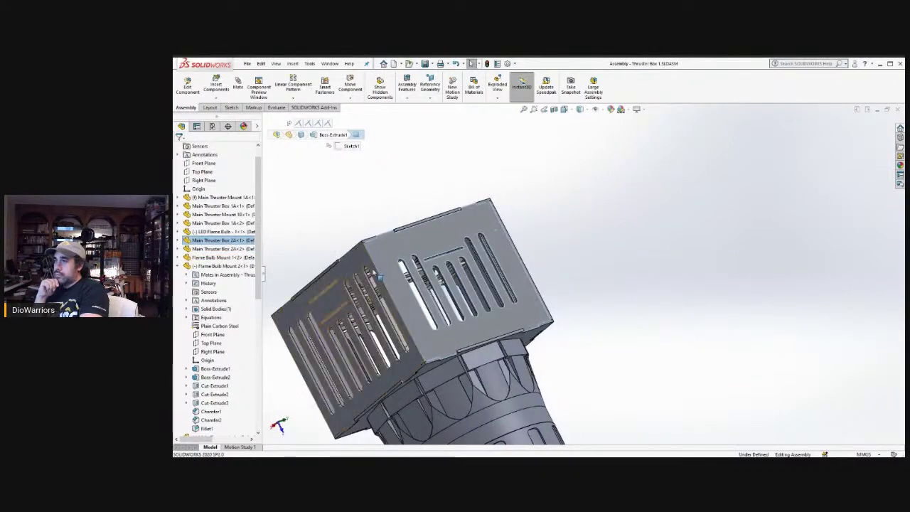
{"action": "left_click", "coordinate": [391, 250]}
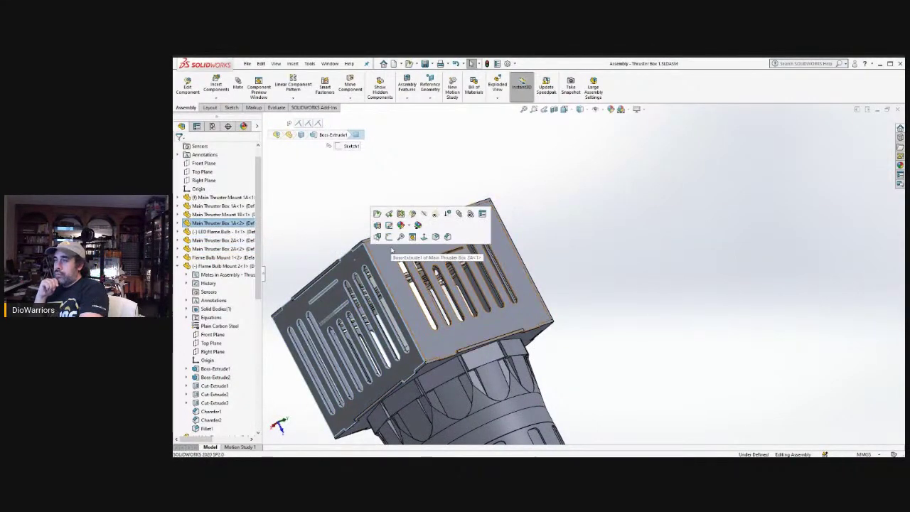
{"action": "middle_click_drag", "start_coordinate": [390, 267], "coordinate": [380, 234]}
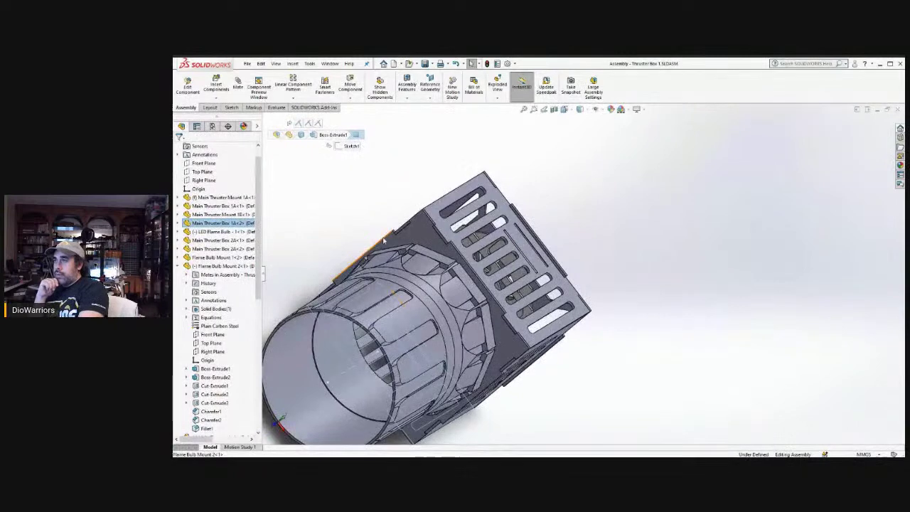
{"action": "left_click", "coordinate": [498, 224]}
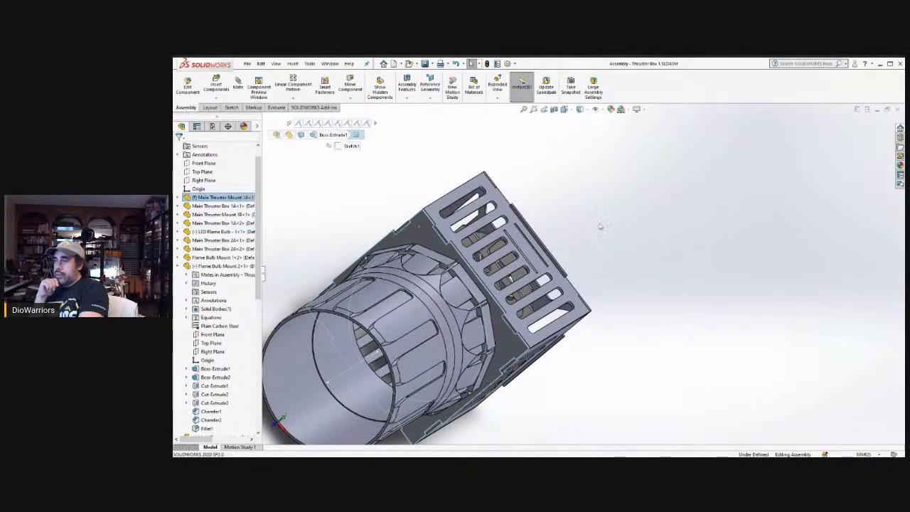
{"action": "middle_click_drag", "start_coordinate": [618, 239], "coordinate": [610, 207]}
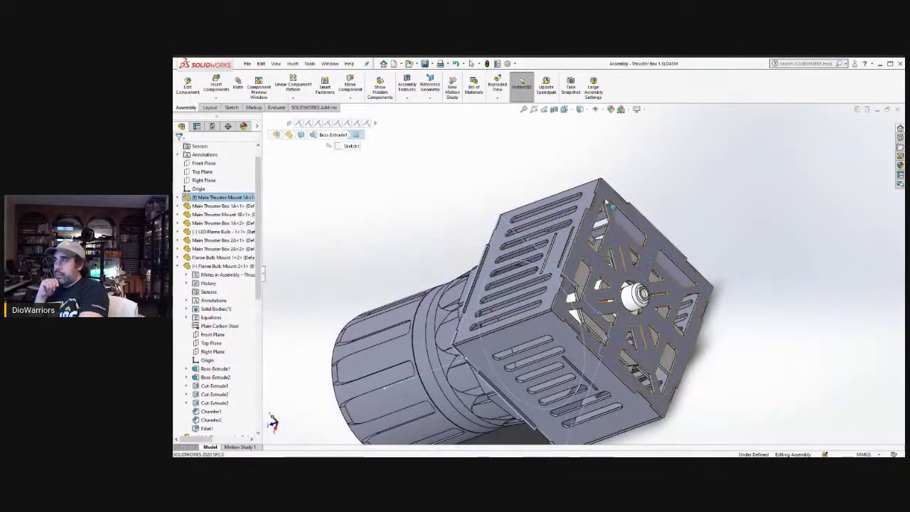
{"action": "left_click", "coordinate": [609, 205]}
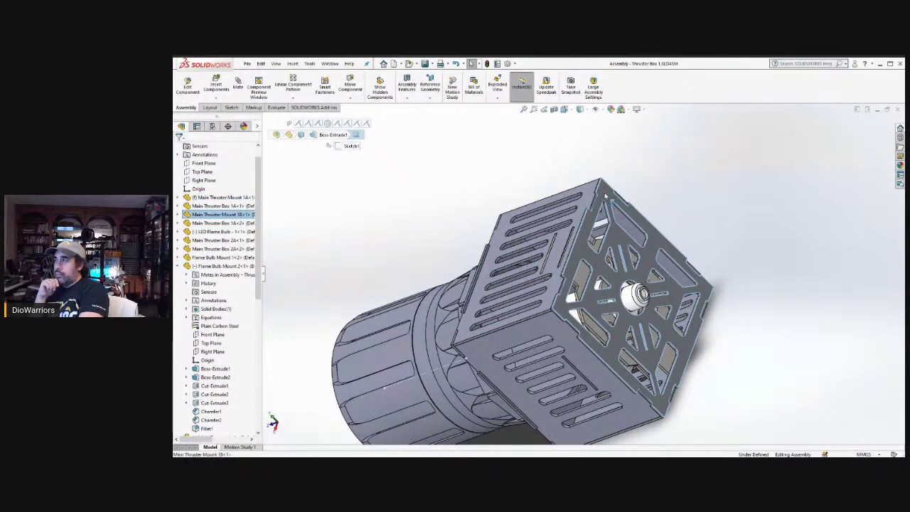
- Examine how Main Thruster 1 meets Main Thruster Mount 1A at the front of the box
{"action": "middle_click_drag", "start_coordinate": [468, 209], "coordinate": [462, 245]}
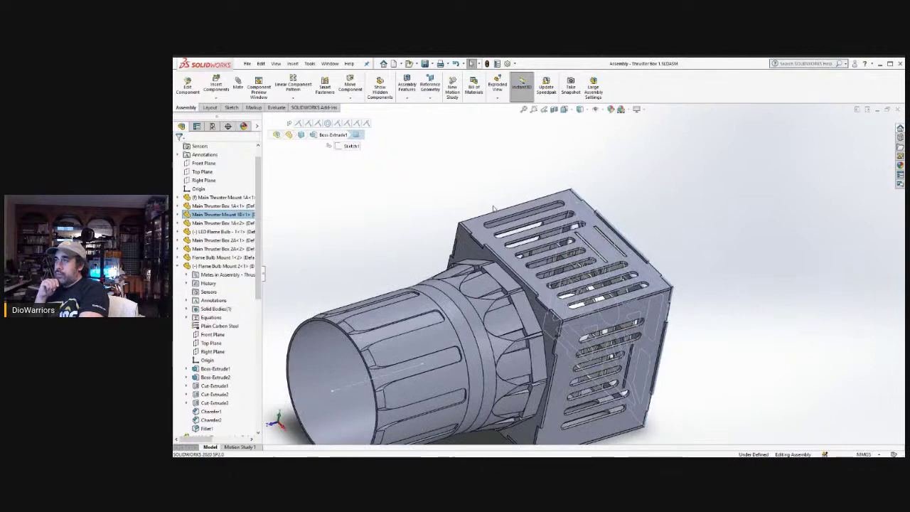
{"action": "left_click", "coordinate": [462, 248]}
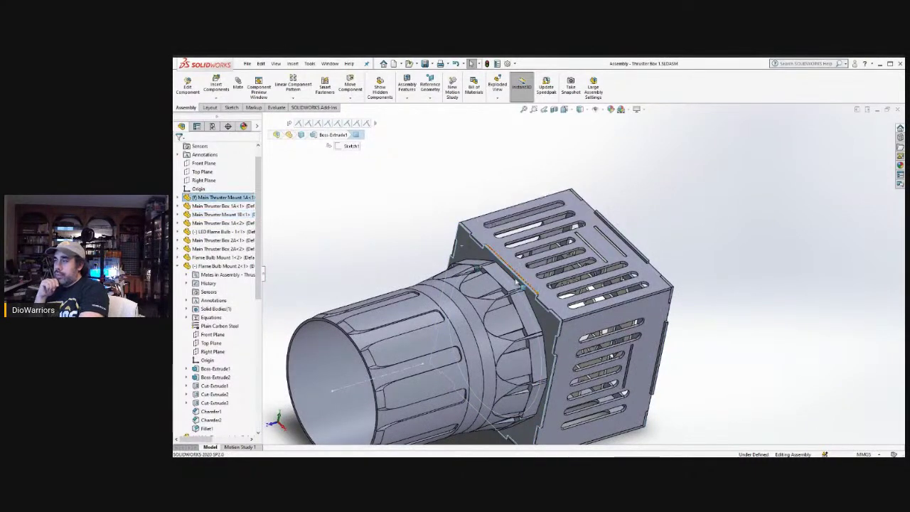
{"action": "scroll", "coordinate": [467, 245], "scroll_direction": "down", "scroll_amount": 3}
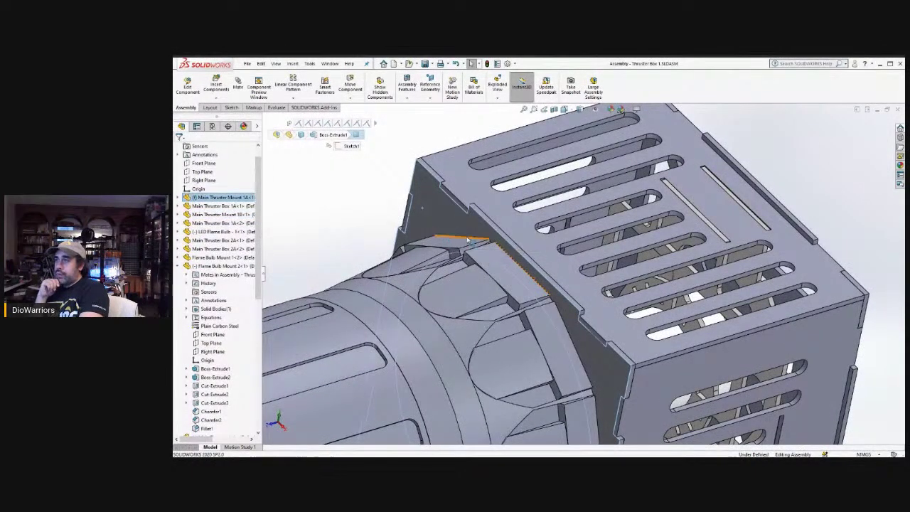
{"action": "left_click", "coordinate": [481, 260]}
{"action": "left_click", "coordinate": [437, 253]}
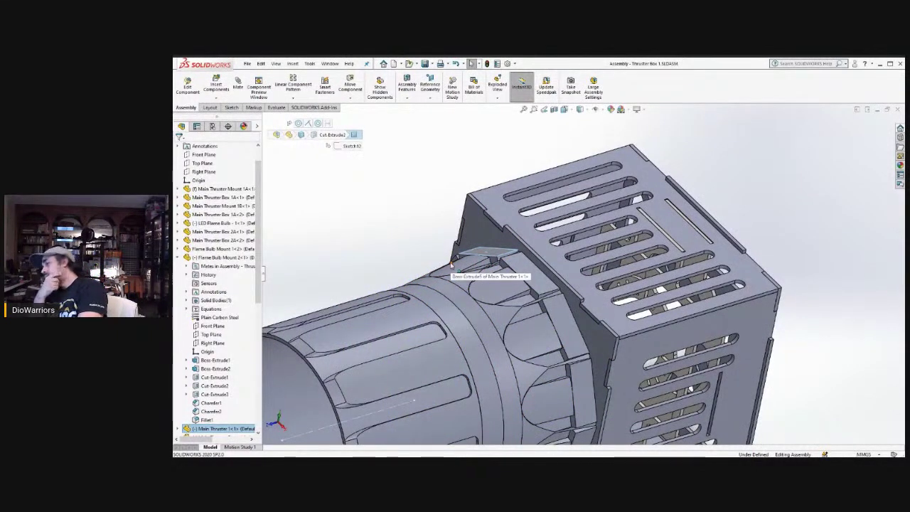
{"action": "left_click", "coordinate": [473, 227]}
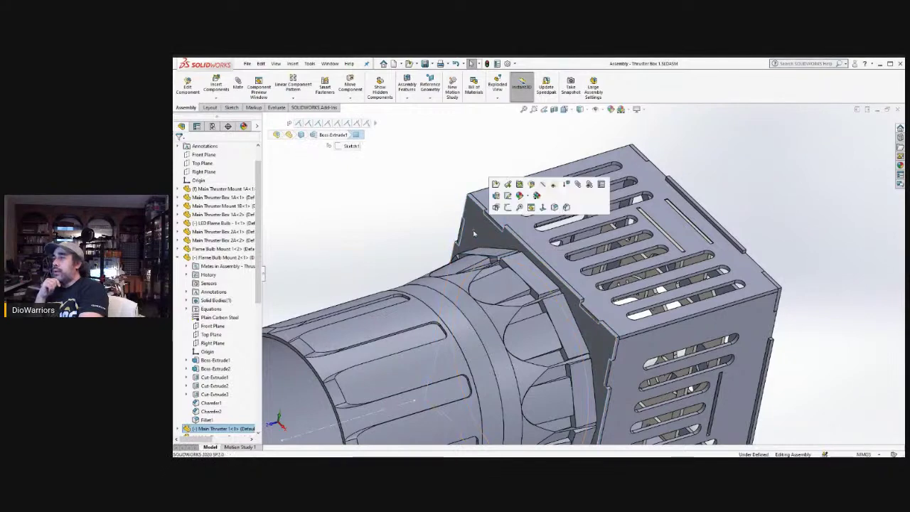
{"action": "middle_click_drag", "start_coordinate": [408, 250], "coordinate": [555, 253]}
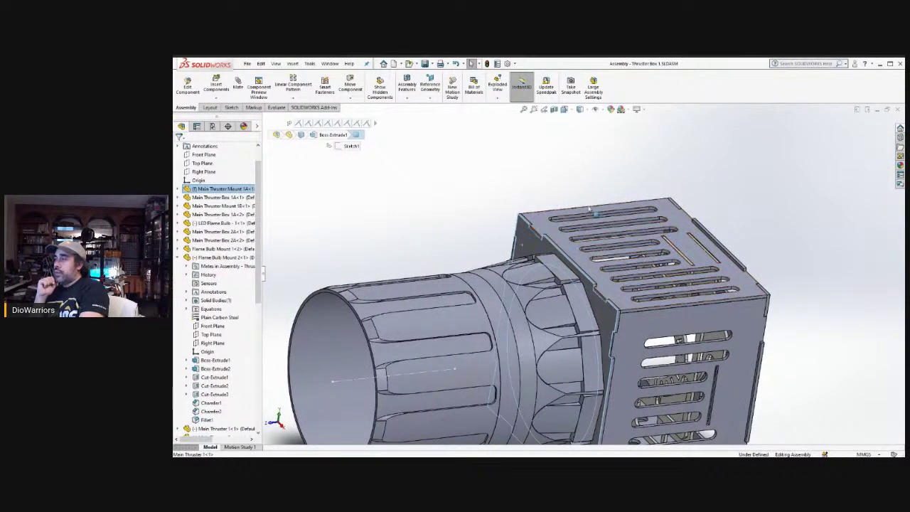
{"action": "left_click", "coordinate": [488, 203]}
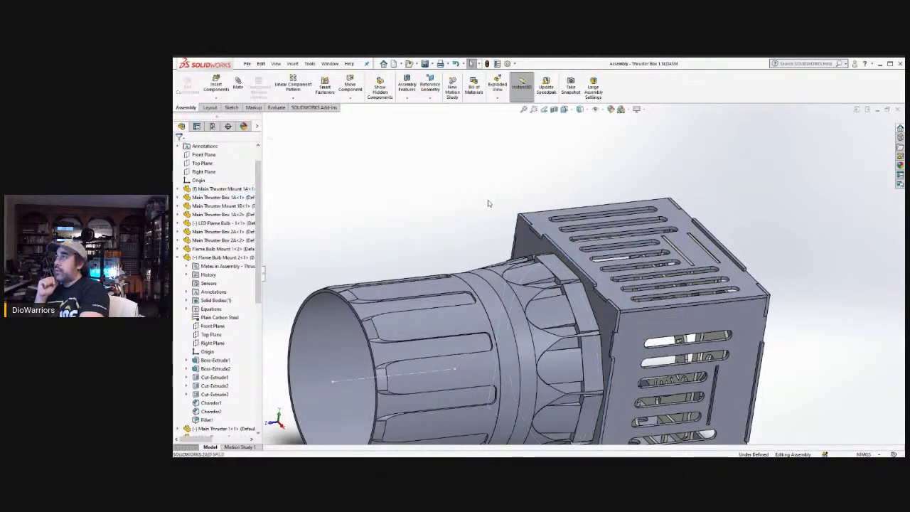
{"action": "middle_click_drag", "start_coordinate": [488, 194], "coordinate": [680, 307]}
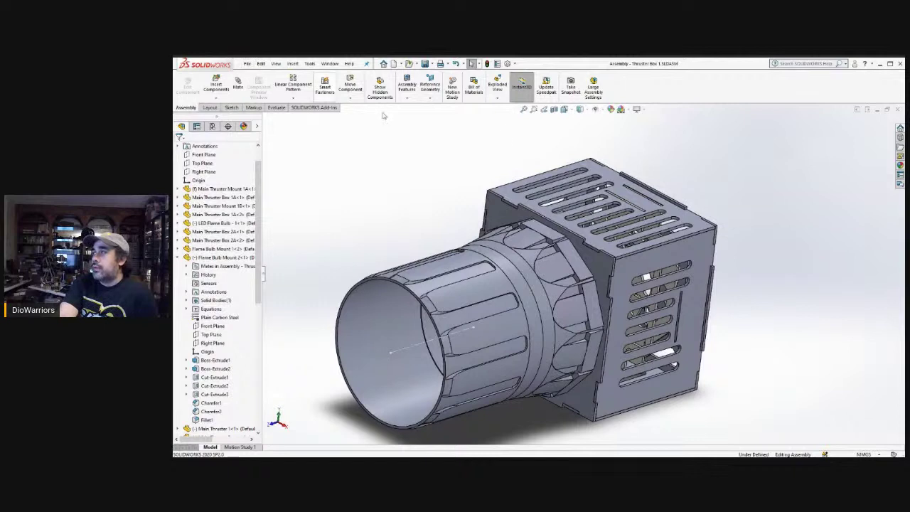
- Widen the feature tree, collapse Flame Bulb Mount 2 and select the Main Thruster Mount 1A component
{"action": "left_click", "coordinate": [597, 171]}
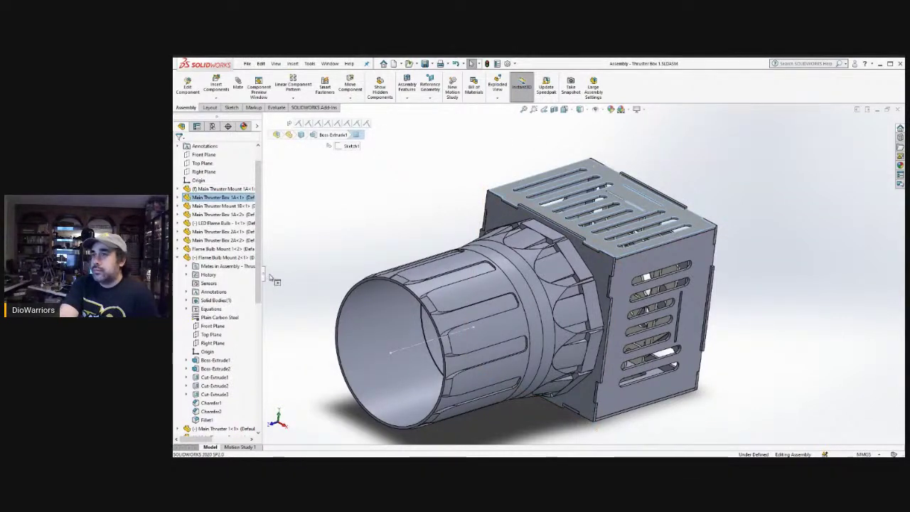
{"action": "left_click_drag", "start_coordinate": [273, 279], "coordinate": [311, 278]}
{"action": "left_click", "coordinate": [179, 260]}
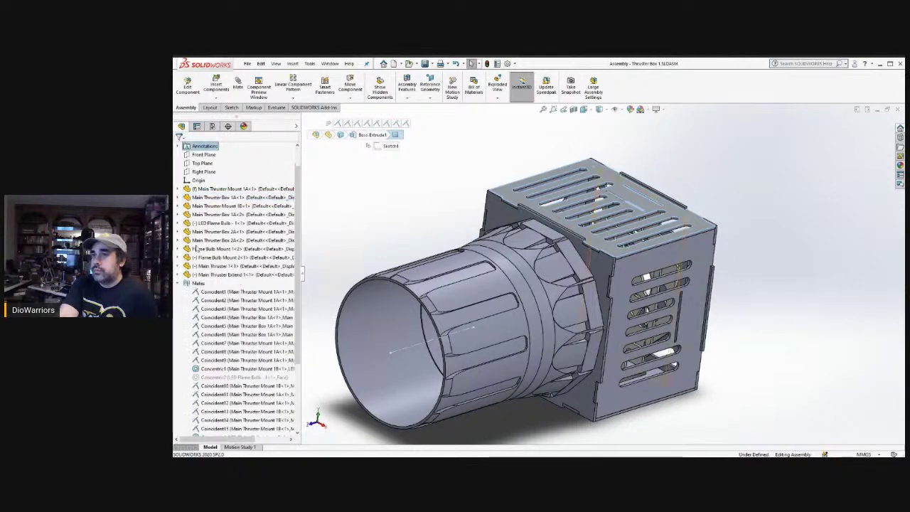
{"action": "left_click", "coordinate": [212, 189]}
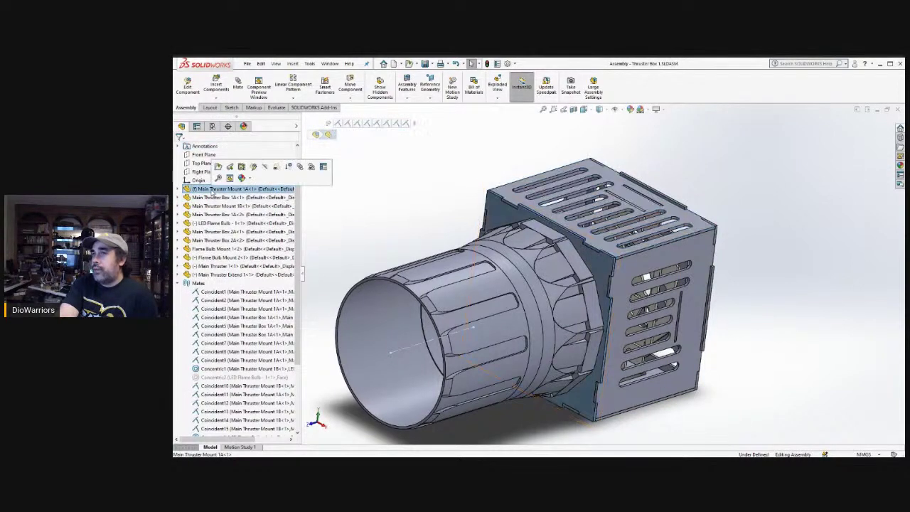
- Open the part file Main Thruster Mount 1A.SLDPRT from the SW2020 folder
{"action": "left_click", "coordinate": [247, 64]}
{"action": "left_click", "coordinate": [251, 86]}
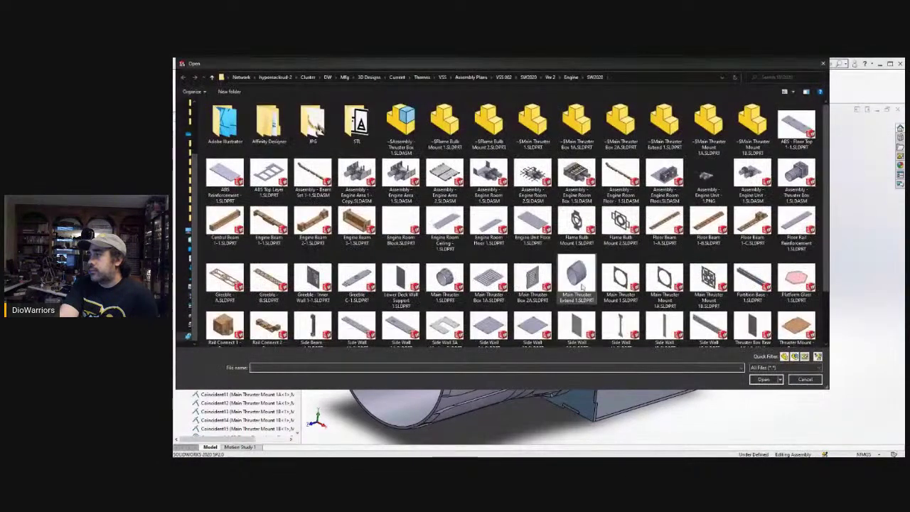
{"action": "left_click", "coordinate": [666, 285]}
{"action": "left_click_drag", "start_coordinate": [614, 69], "coordinate": [631, 81]}
{"action": "double_click", "coordinate": [682, 281]}
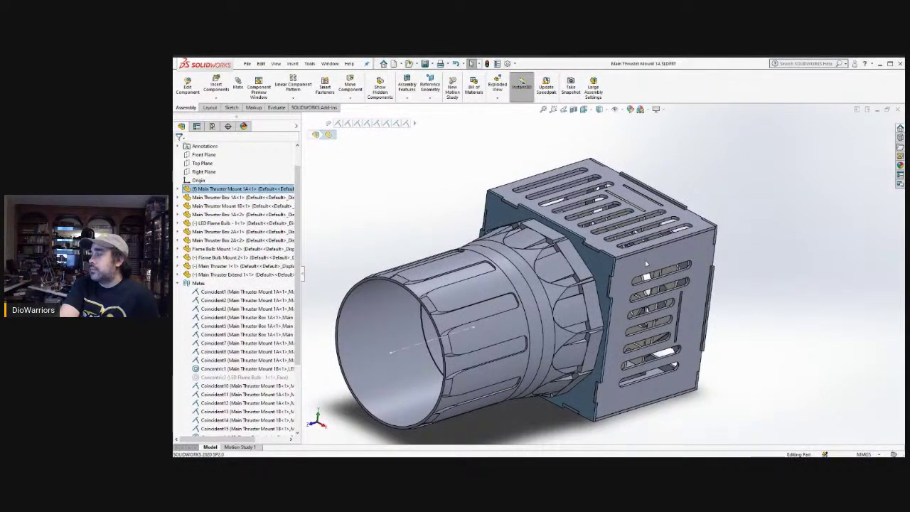
- Close the Main Thruster 1 part and go through Main Thruster Extend 1 back to the Main Thruster Mount 1A part
{"action": "left_click", "coordinate": [330, 64]}
{"action": "left_click", "coordinate": [331, 155]}
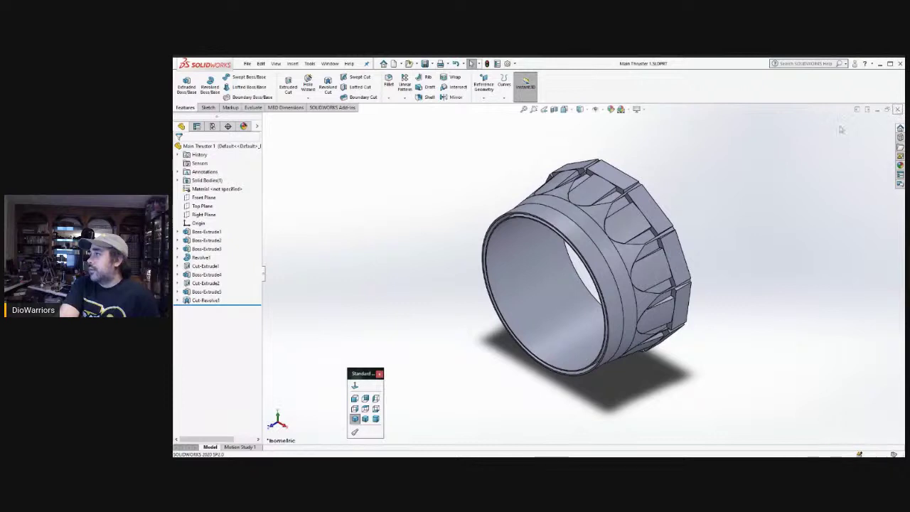
{"action": "left_click", "coordinate": [330, 63]}
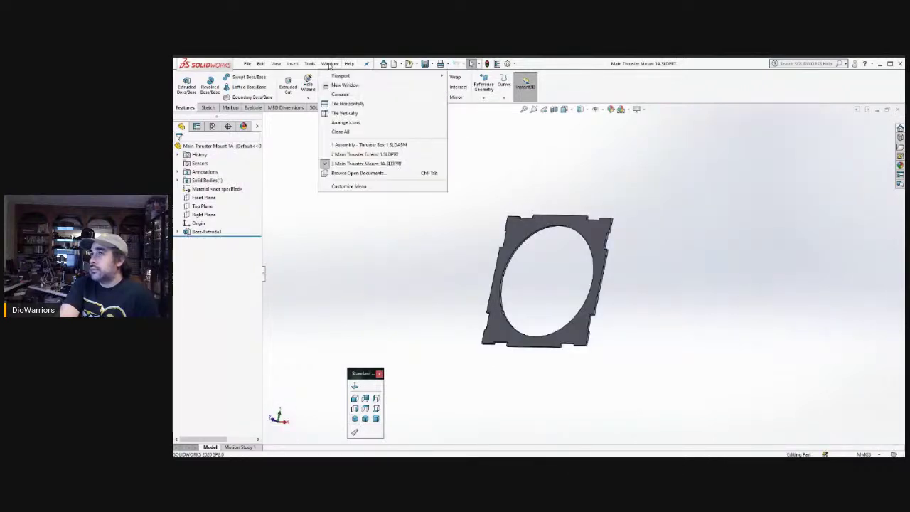
{"action": "left_click", "coordinate": [356, 155]}
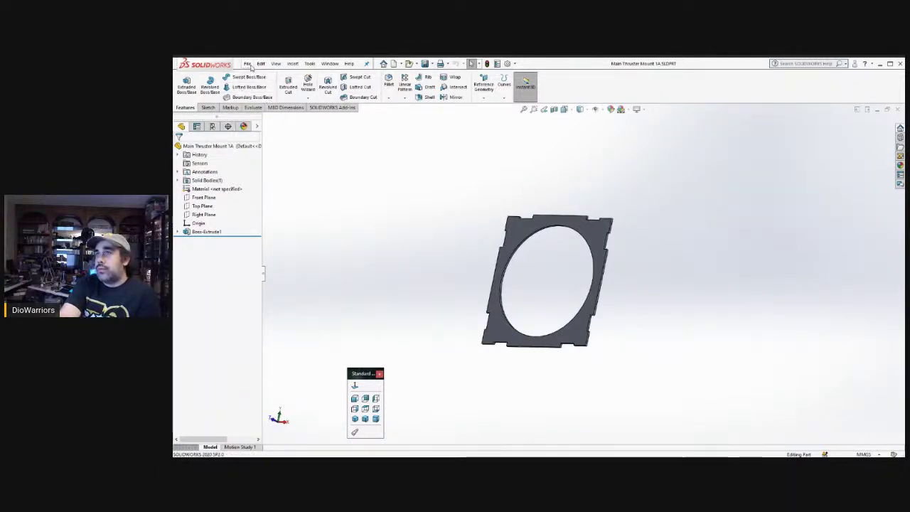
{"action": "left_click", "coordinate": [330, 63]}
{"action": "left_click", "coordinate": [330, 63]}
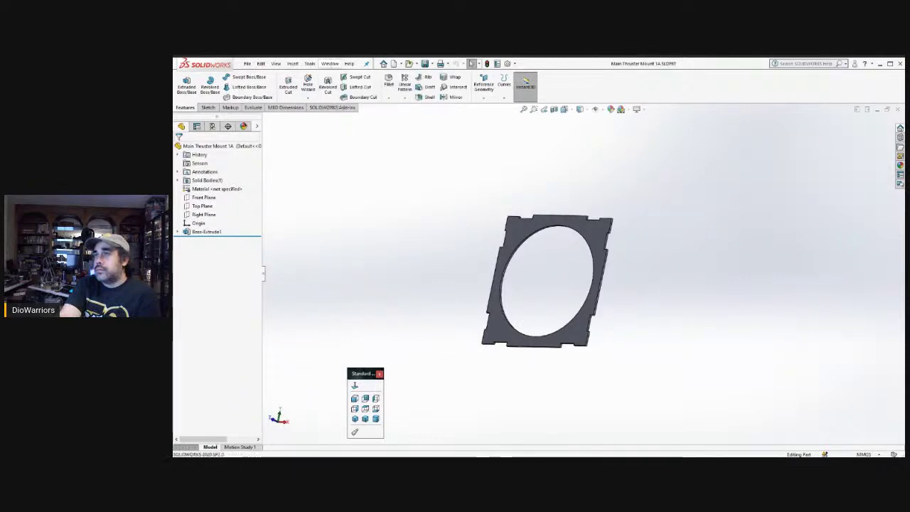
- Return to the Thruster Box 1 assembly and select the Main Thruster Mount 1B component in the feature tree
{"action": "key", "text": "ctrl+Tab"}
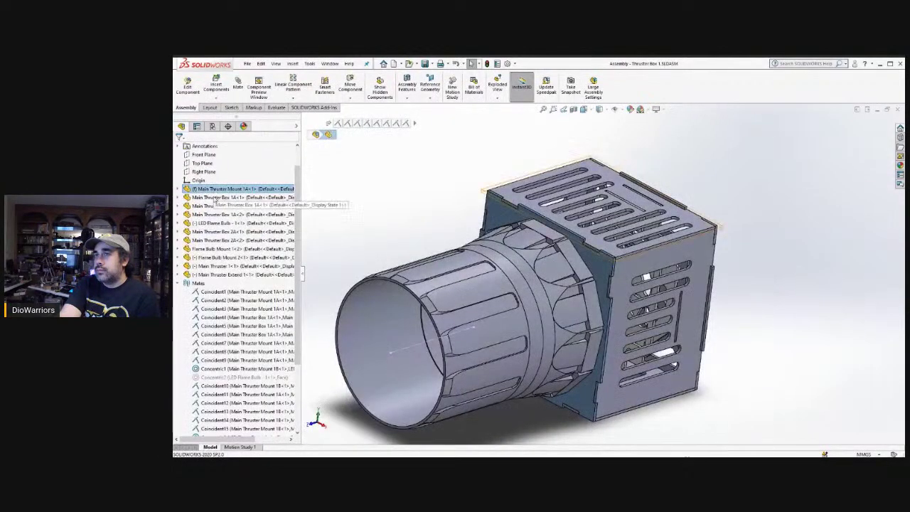
{"action": "left_click", "coordinate": [214, 200]}
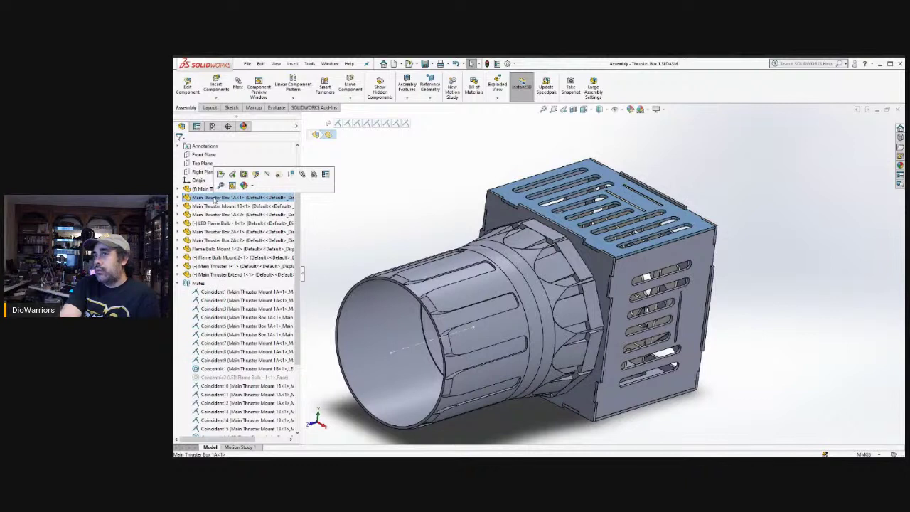
{"action": "left_click", "coordinate": [213, 206]}
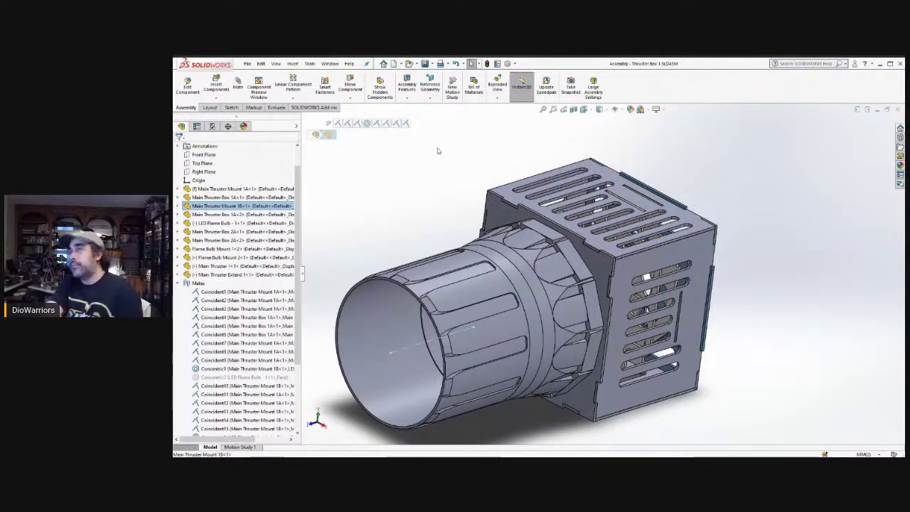
- Open the part file Main Thruster Mount 1B.SLDPRT from the SW2020 folder
{"action": "left_click", "coordinate": [246, 63]}
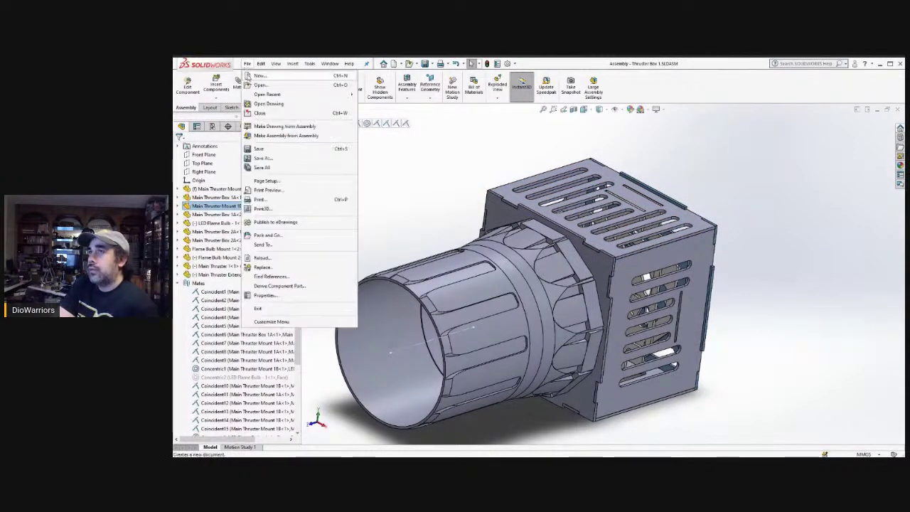
{"action": "key", "text": "Escape"}
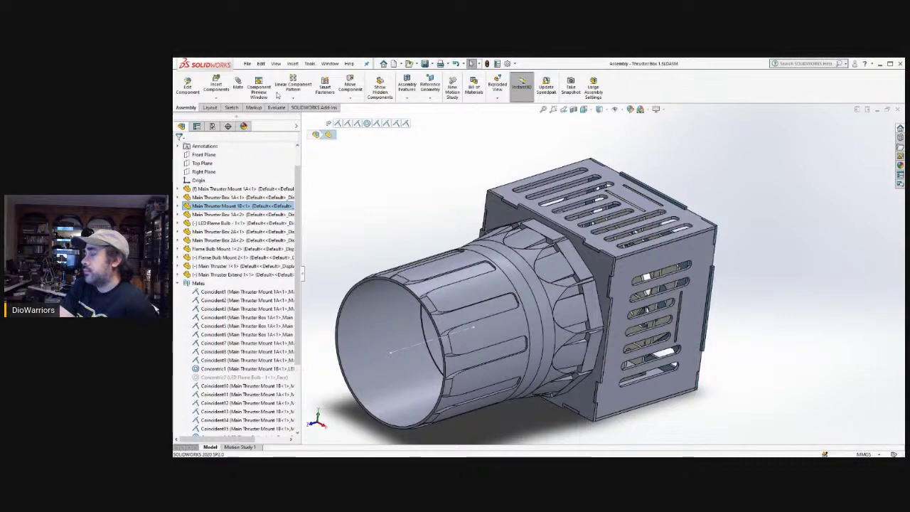
{"action": "key", "text": "ctrl+o"}
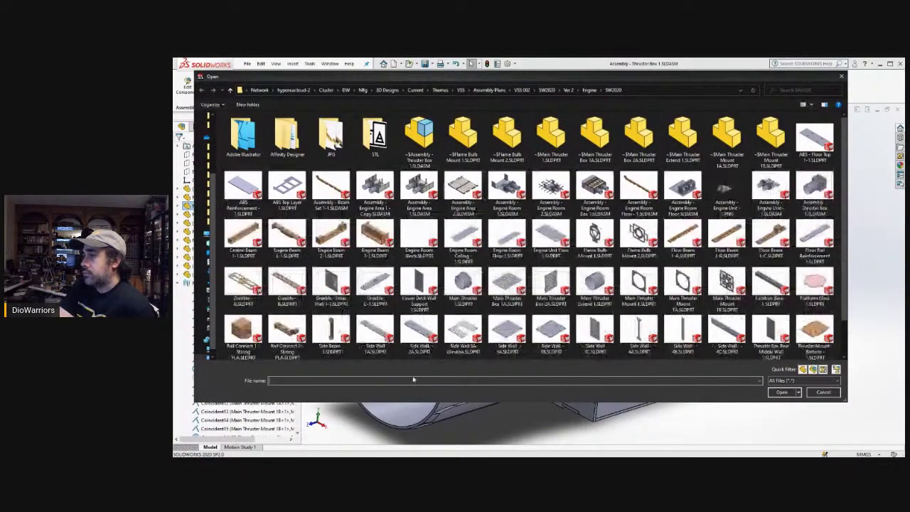
{"action": "left_click_drag", "start_coordinate": [412, 403], "coordinate": [415, 442]}
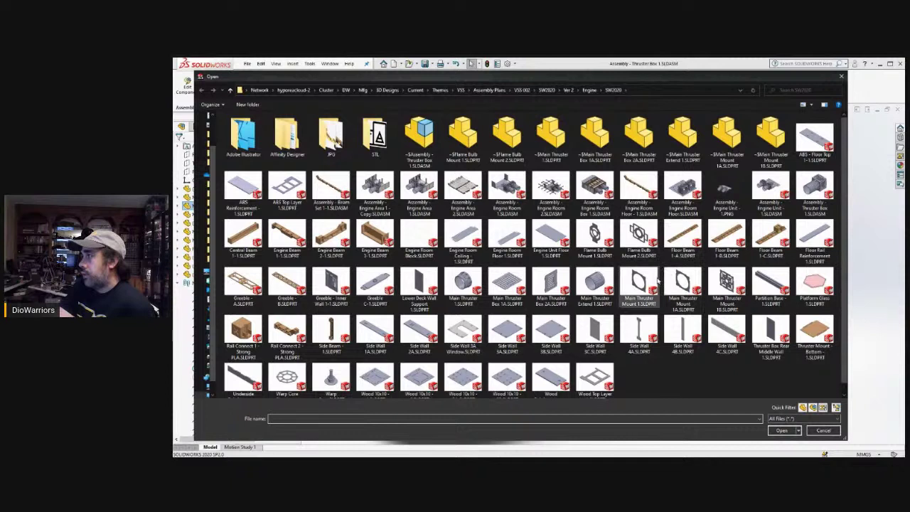
{"action": "left_click", "coordinate": [729, 284]}
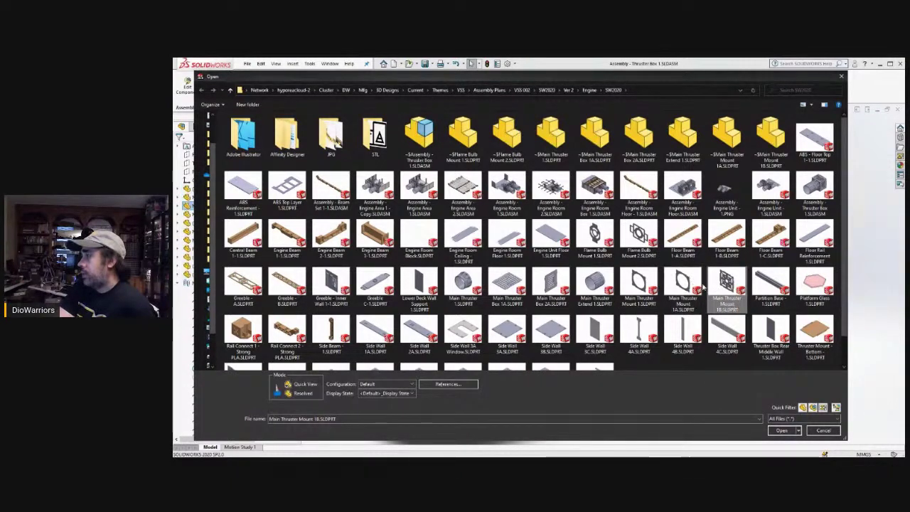
{"action": "left_click", "coordinate": [782, 432]}
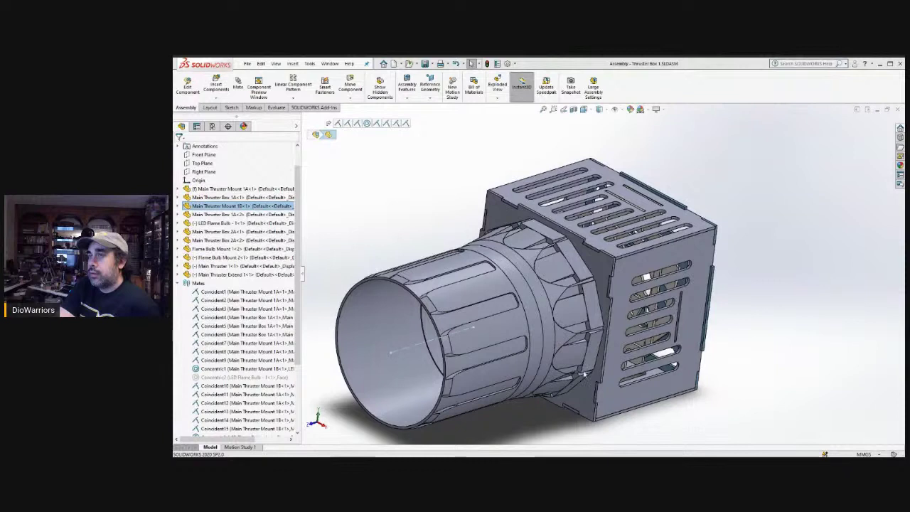
{"action": "right_click", "coordinate": [234, 205]}
{"action": "left_click", "coordinate": [240, 211]}
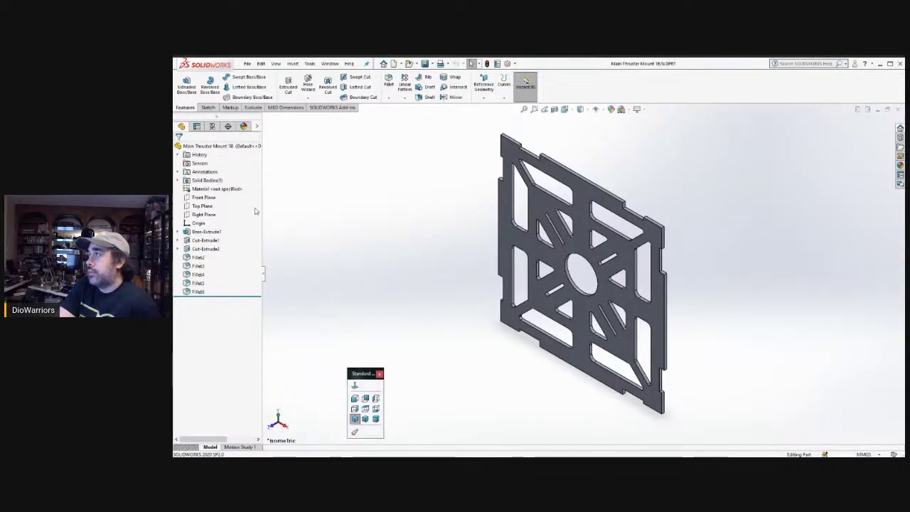
- Go back to the assembly, clear the selection and open Main Thruster Box 1A.SLDPRT from the SW2020 folder
{"action": "key", "text": "ctrl+Tab"}
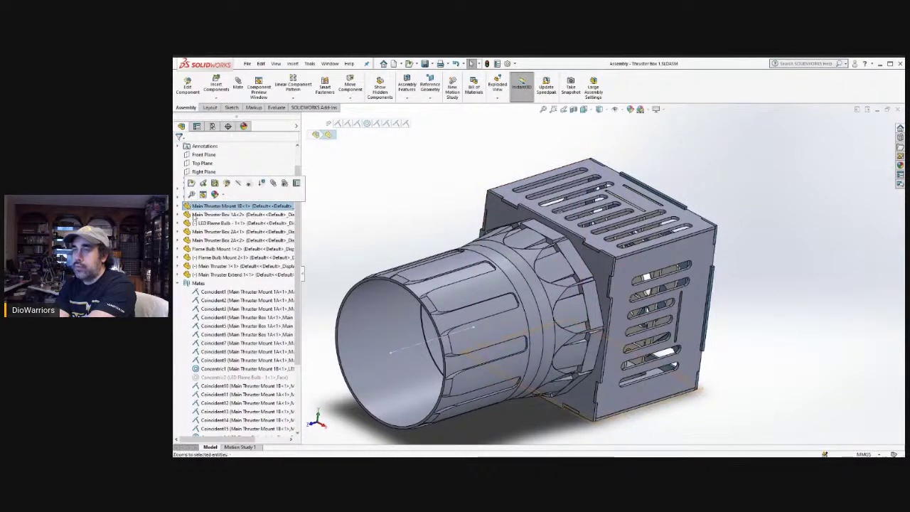
{"action": "left_click", "coordinate": [399, 165]}
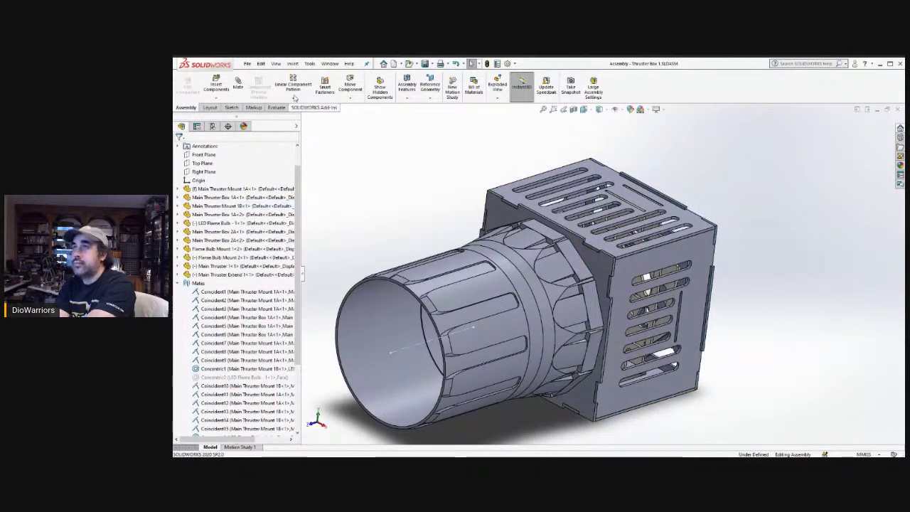
{"action": "left_click", "coordinate": [248, 63]}
{"action": "left_click", "coordinate": [248, 64]}
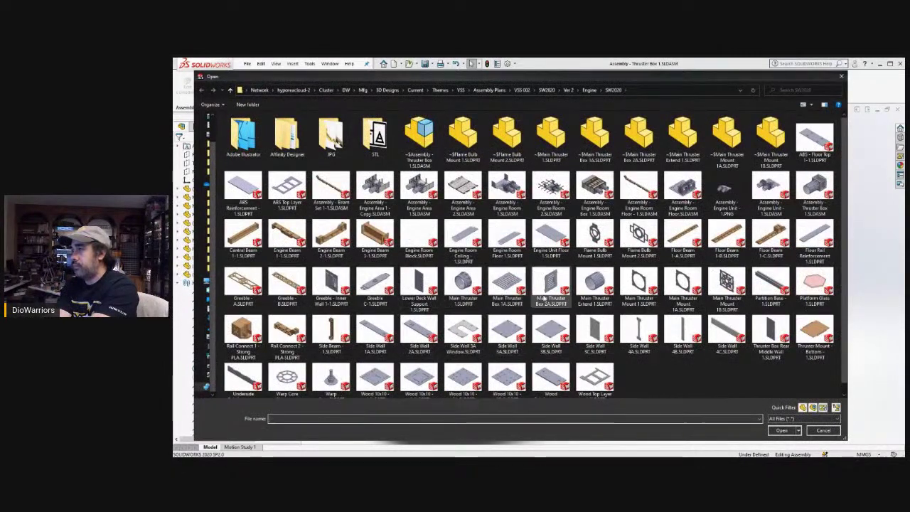
{"action": "left_click", "coordinate": [507, 285]}
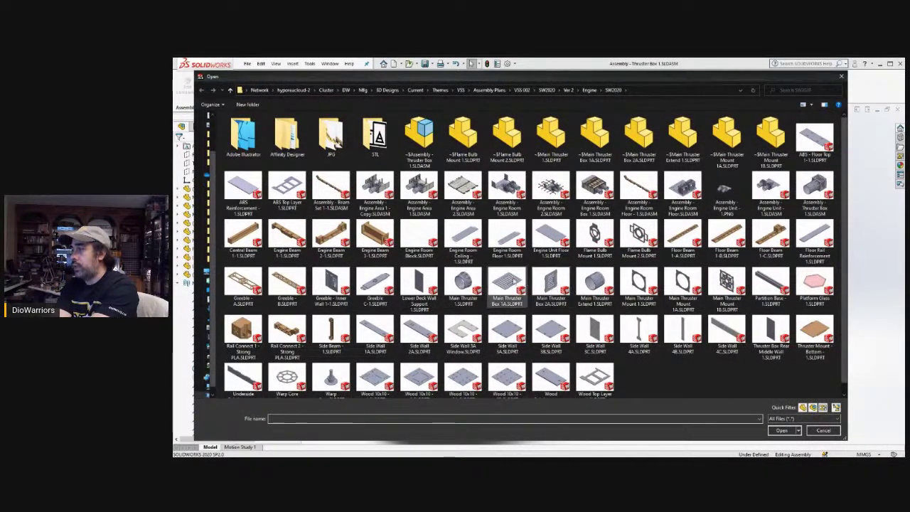
{"action": "left_click_drag", "start_coordinate": [469, 83], "coordinate": [486, 101]}
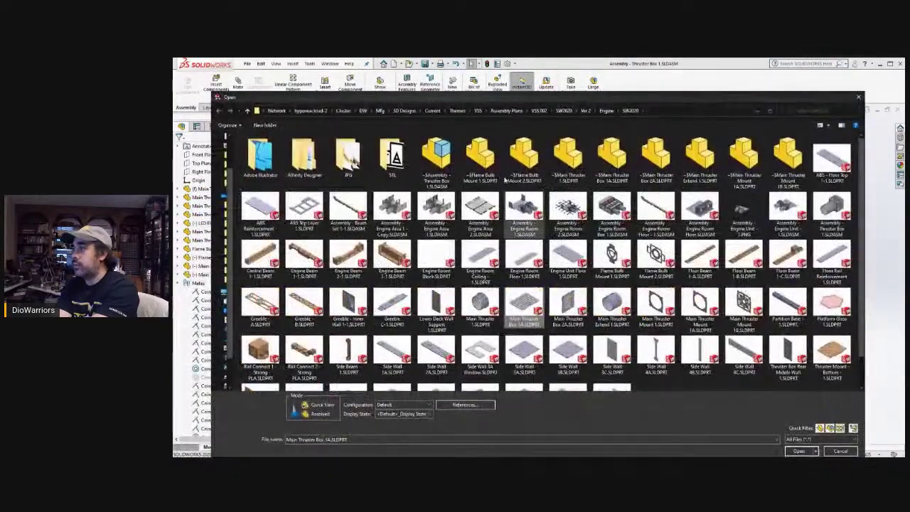
{"action": "double_click", "coordinate": [525, 303]}
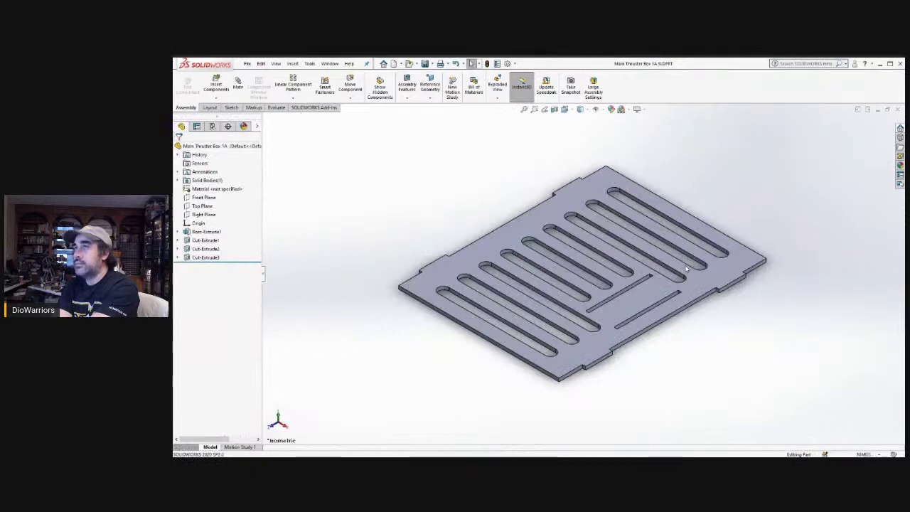
- Open the part file Main Thruster Box 2A.SLDPRT from the SW2020 folder
{"action": "key", "text": "space"}
{"action": "left_click", "coordinate": [247, 63]}
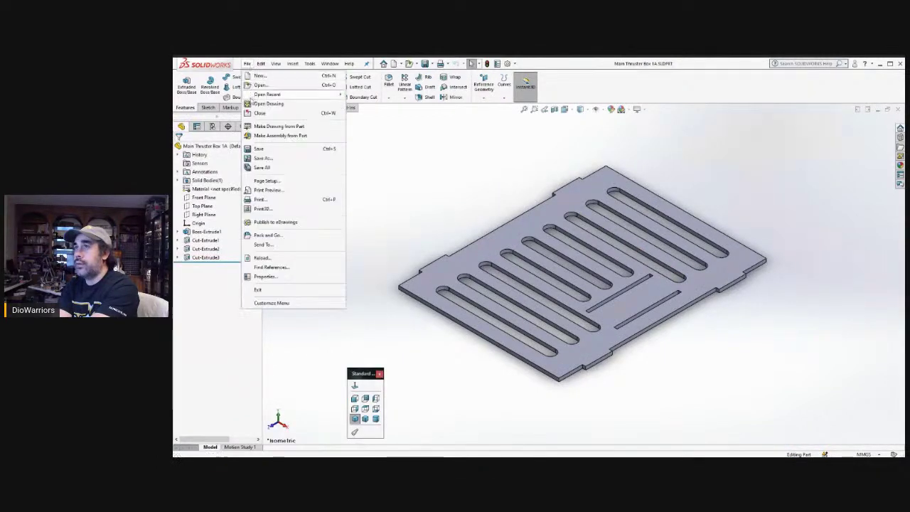
{"action": "key", "text": "Escape"}
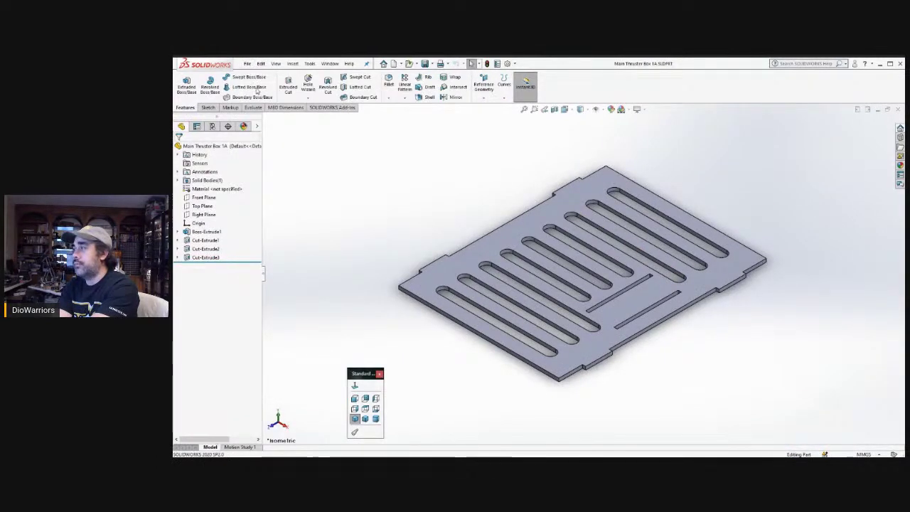
{"action": "key", "text": "ctrl+o"}
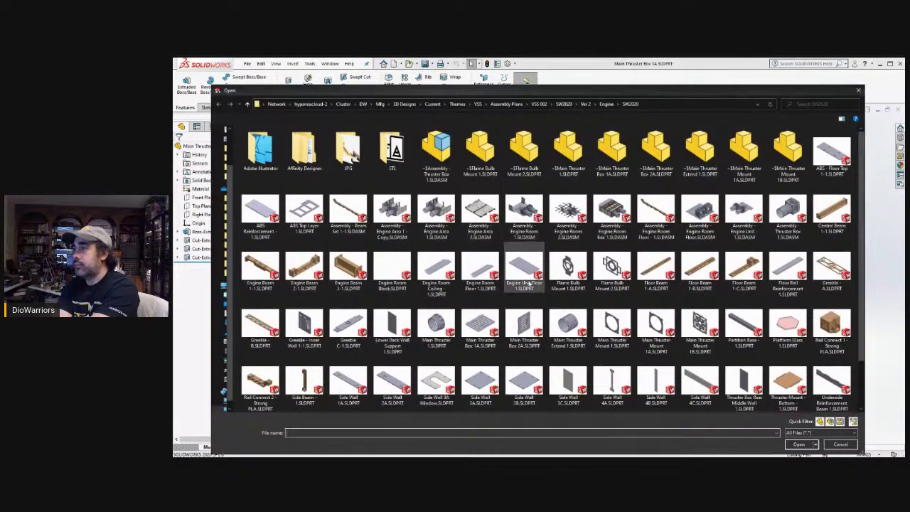
{"action": "left_click", "coordinate": [572, 300]}
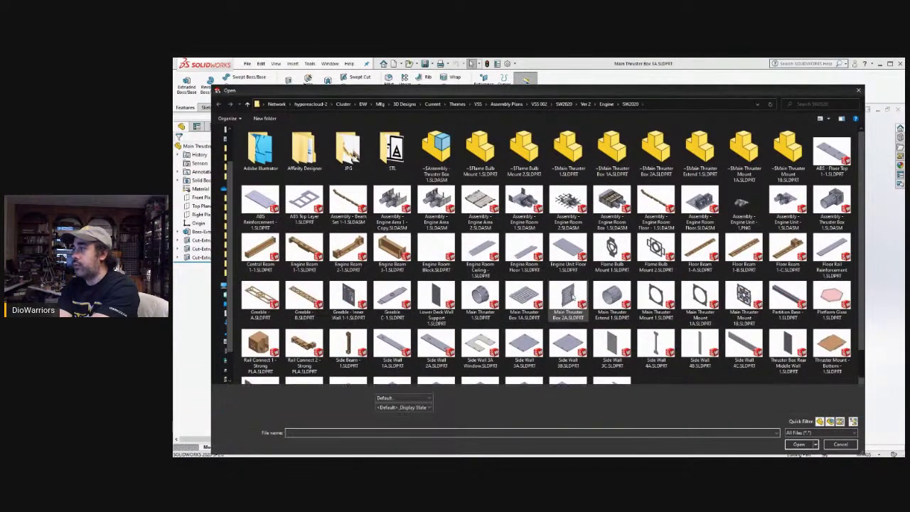
{"action": "left_click", "coordinate": [800, 445]}
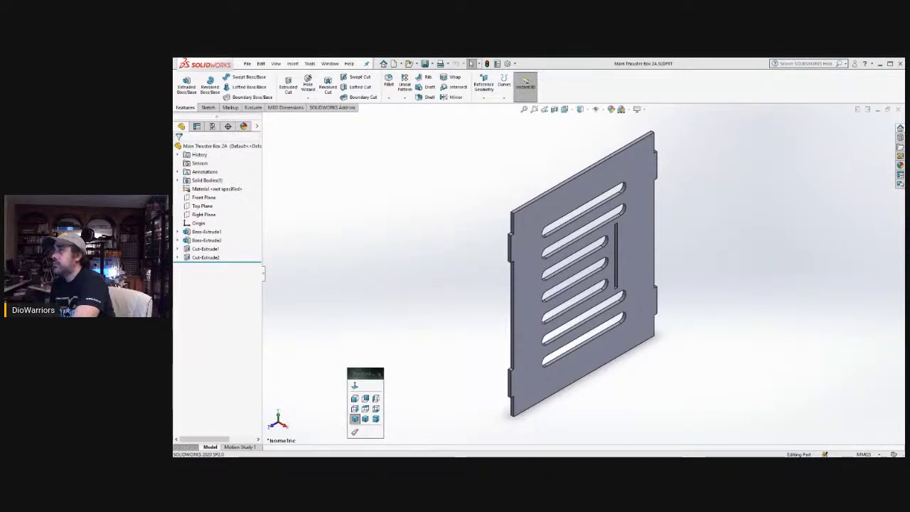
{"action": "left_click", "coordinate": [528, 65]}
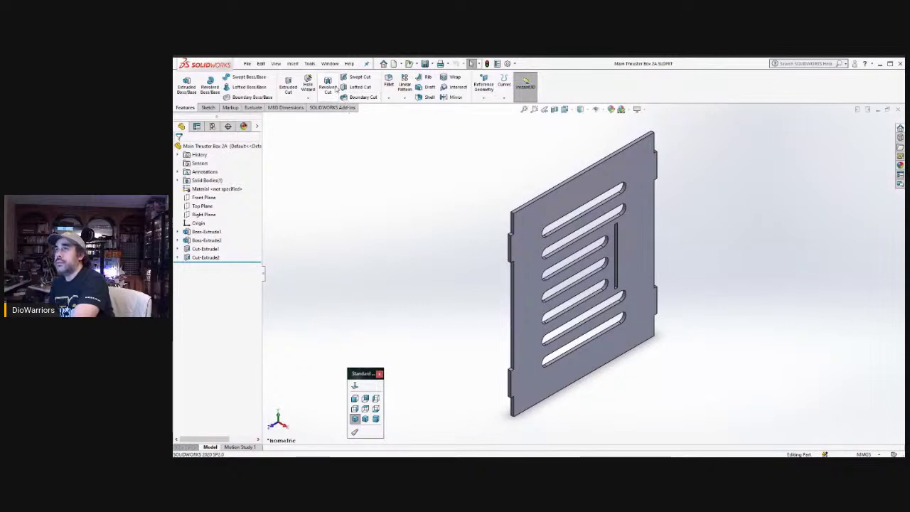
- Switch to the Thruster Box 1 assembly and close it, keeping the individual part files open
{"action": "left_click", "coordinate": [329, 64]}
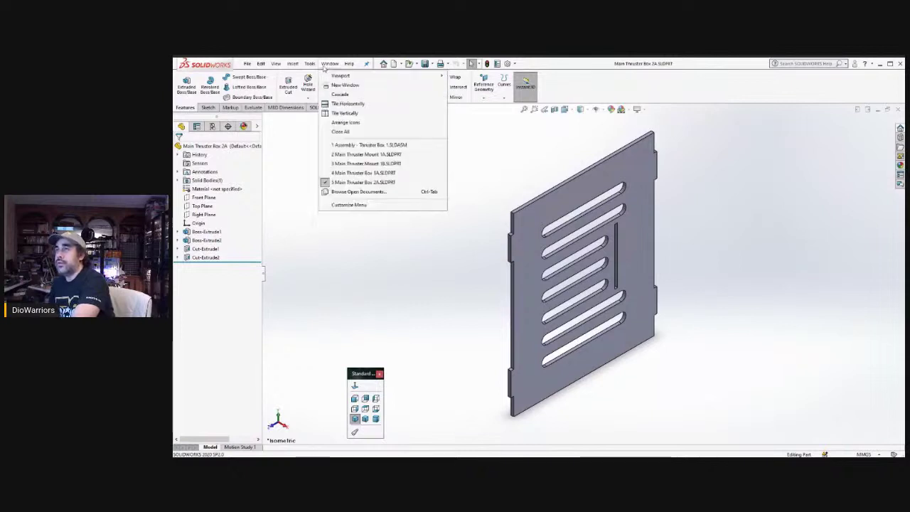
{"action": "left_click", "coordinate": [340, 146]}
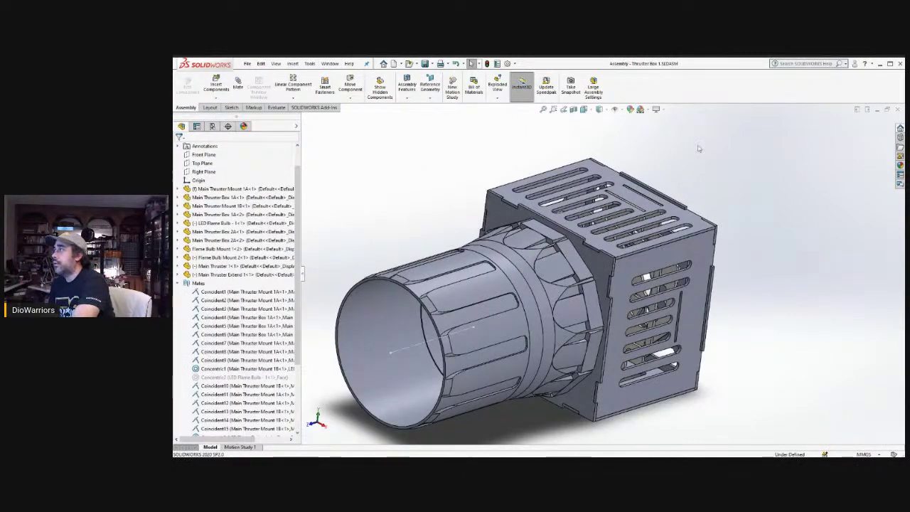
{"action": "left_click", "coordinate": [897, 110]}
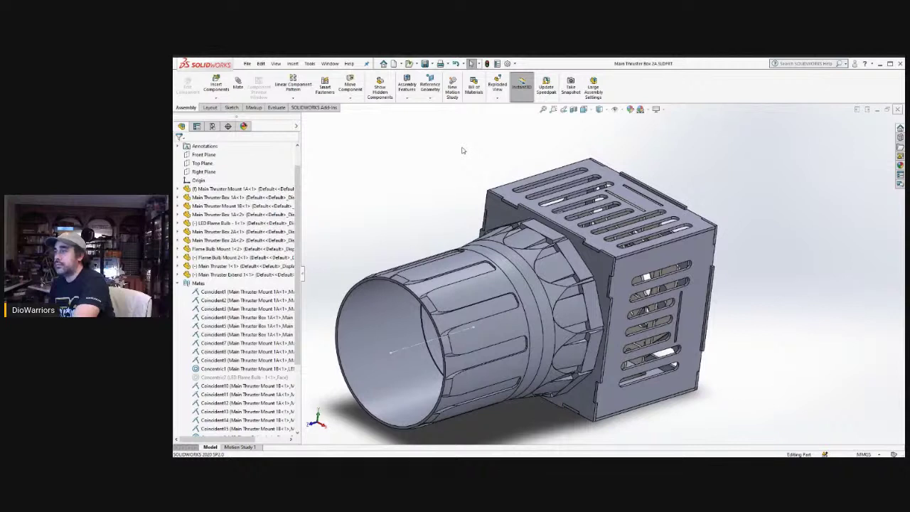
- Bring the Main Thruster Mount 1A part to the front and show it in isometric view
{"action": "left_click", "coordinate": [329, 64]}
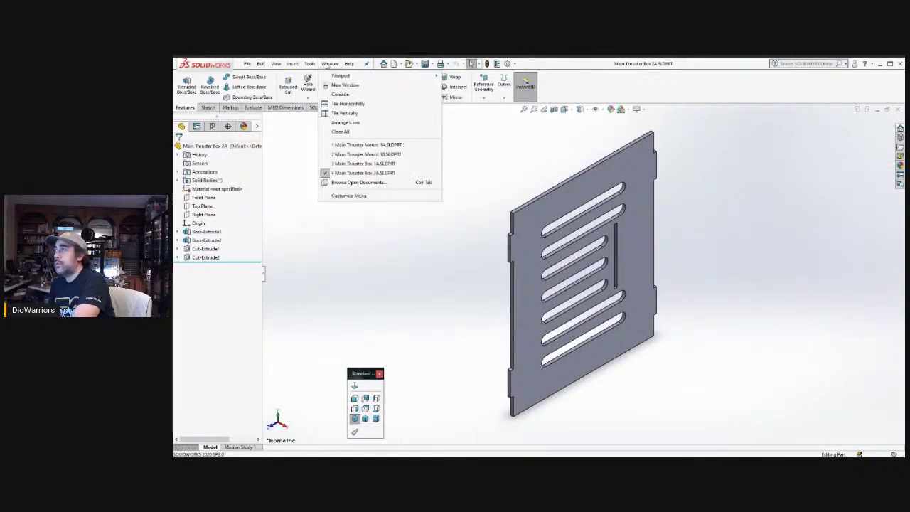
{"action": "left_click", "coordinate": [342, 146]}
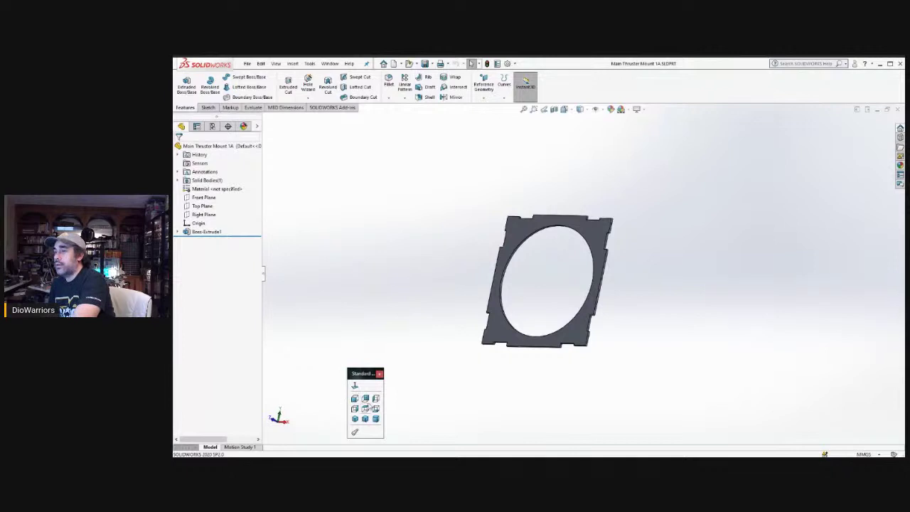
{"action": "left_click", "coordinate": [355, 419]}
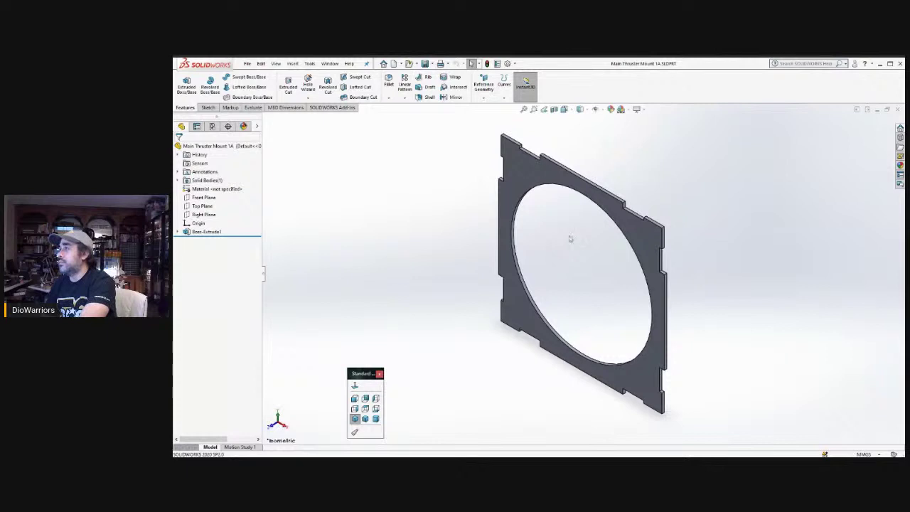
- Examine the Main Thruster Mount 1A plate with its large circular opening and notched edges
{"action": "scroll", "coordinate": [577, 235], "scroll_direction": "down", "scroll_amount": 2}
{"action": "scroll", "coordinate": [591, 309], "scroll_direction": "up", "scroll_amount": 2}
{"action": "scroll", "coordinate": [616, 350], "scroll_direction": "down", "scroll_amount": 1}
{"action": "scroll", "coordinate": [616, 350], "scroll_direction": "down", "scroll_amount": 1}
{"action": "scroll", "coordinate": [609, 359], "scroll_direction": "up", "scroll_amount": 1}
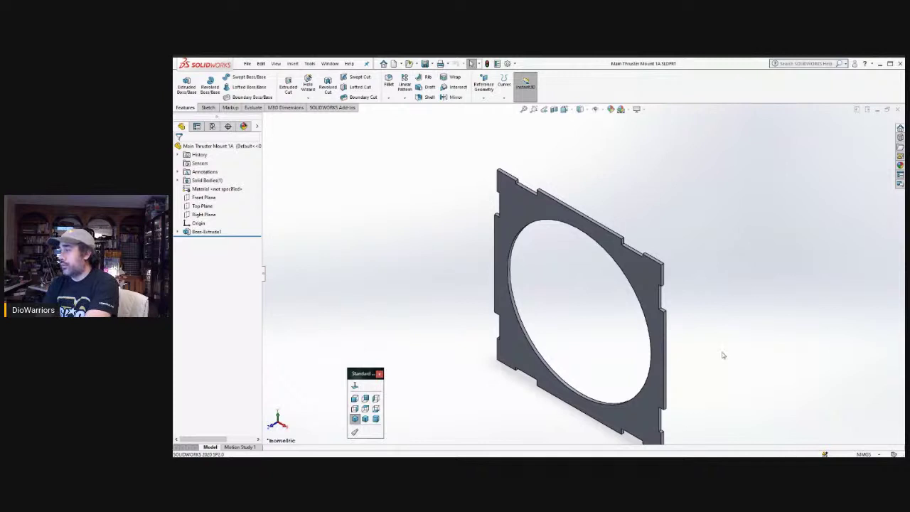
{"action": "key", "text": "f"}
{"action": "scroll", "coordinate": [679, 386], "scroll_direction": "down", "scroll_amount": 2}
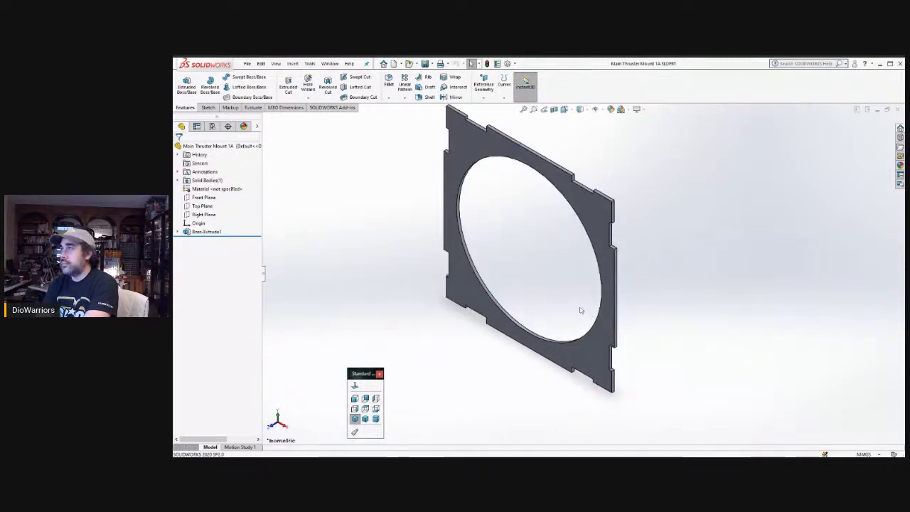
{"action": "scroll", "coordinate": [581, 310], "scroll_direction": "up", "scroll_amount": 1}
{"action": "scroll", "coordinate": [571, 264], "scroll_direction": "down", "scroll_amount": 1}
{"action": "scroll", "coordinate": [543, 242], "scroll_direction": "up", "scroll_amount": 1}
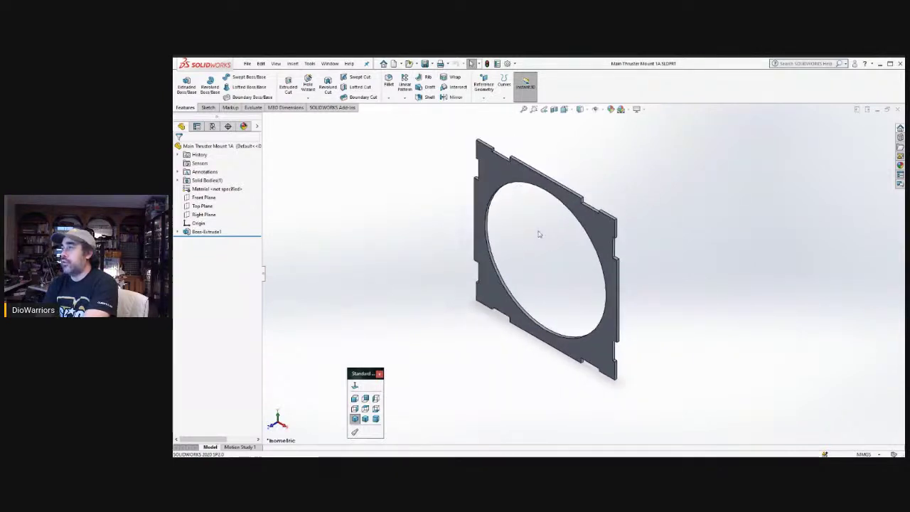
{"action": "scroll", "coordinate": [539, 234], "scroll_direction": "down", "scroll_amount": 1}
{"action": "scroll", "coordinate": [540, 235], "scroll_direction": "down", "scroll_amount": 1}
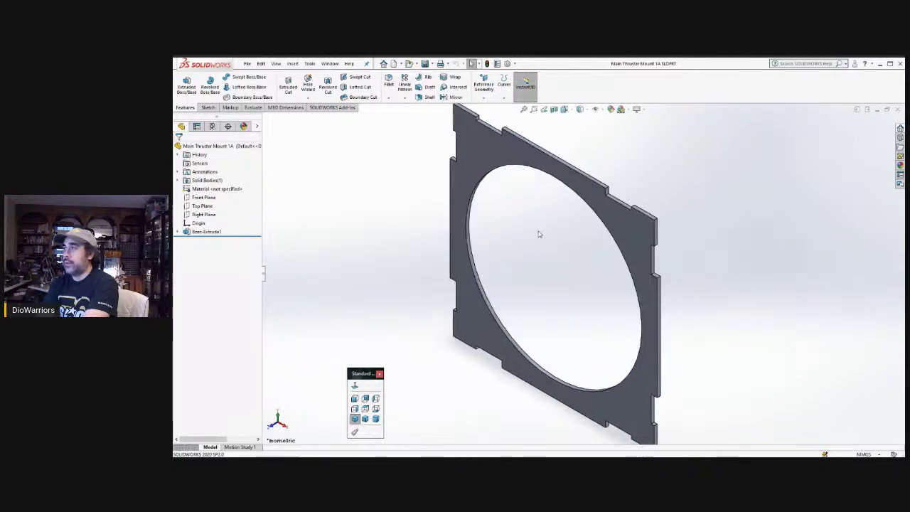
{"action": "scroll", "coordinate": [540, 235], "scroll_direction": "up", "scroll_amount": 1}
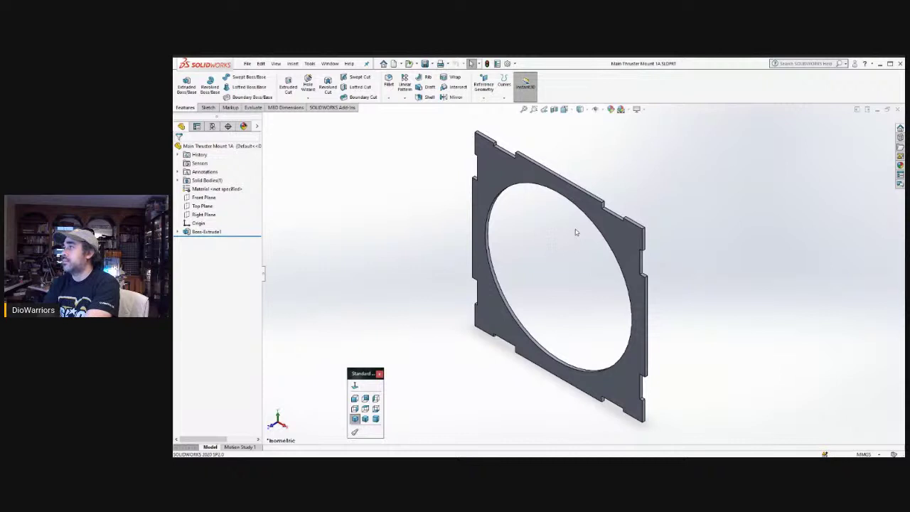
- Make a drawing from the Main Thruster Mount 1A part, dismissing the sheet format selection, and set the sheet scale to 1:1
{"action": "left_click", "coordinate": [247, 64]}
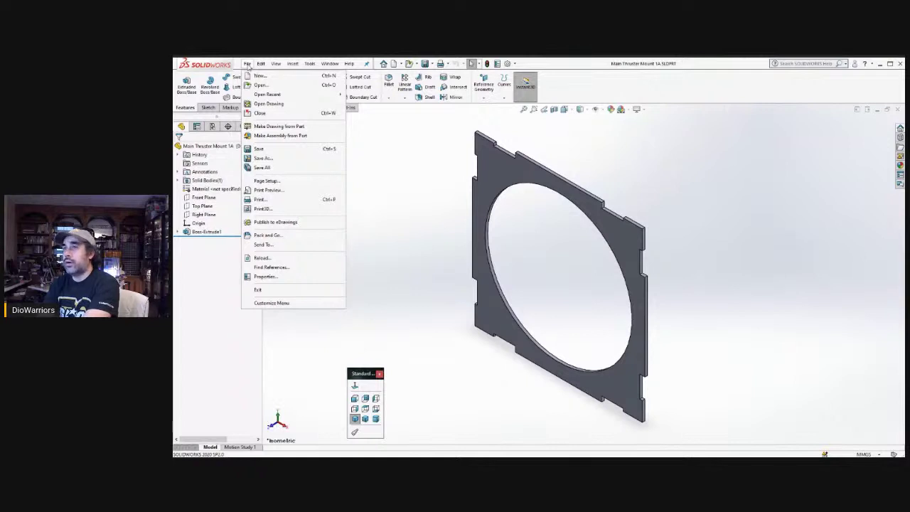
{"action": "left_click", "coordinate": [261, 127]}
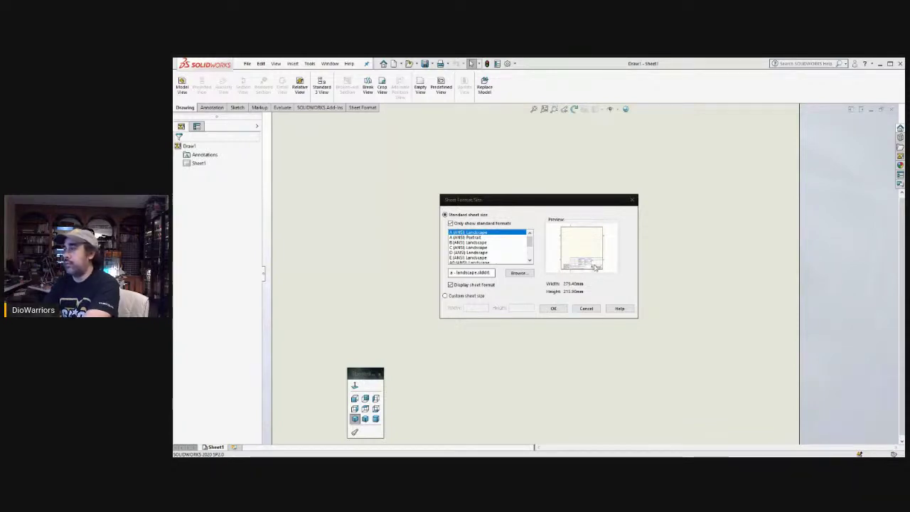
{"action": "left_click", "coordinate": [586, 308]}
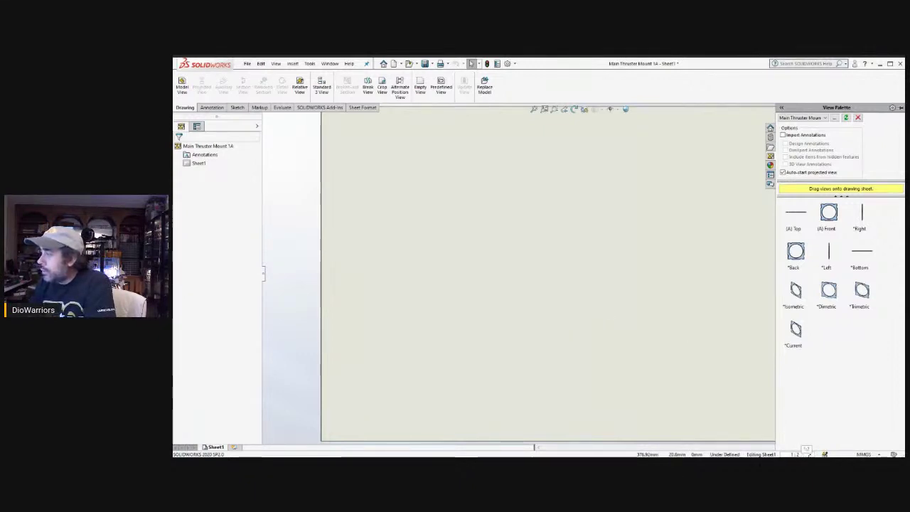
{"action": "left_click", "coordinate": [798, 455]}
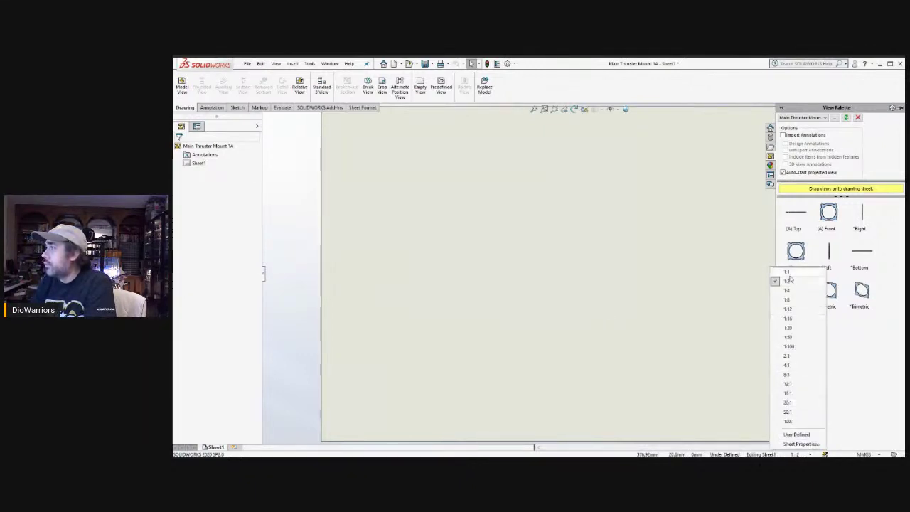
{"action": "left_click", "coordinate": [788, 274]}
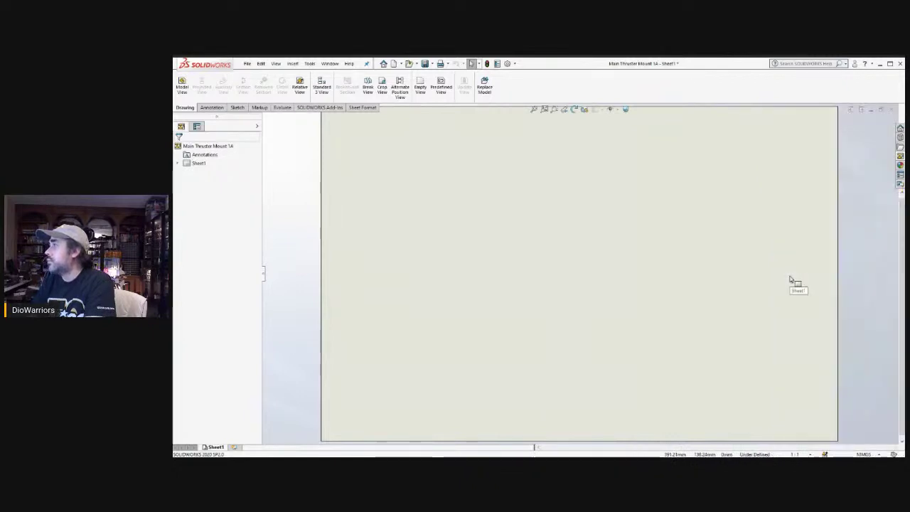
- Place the front view of Mount 1A in the middle of the sheet without adding any projected views
{"action": "left_click", "coordinate": [902, 157]}
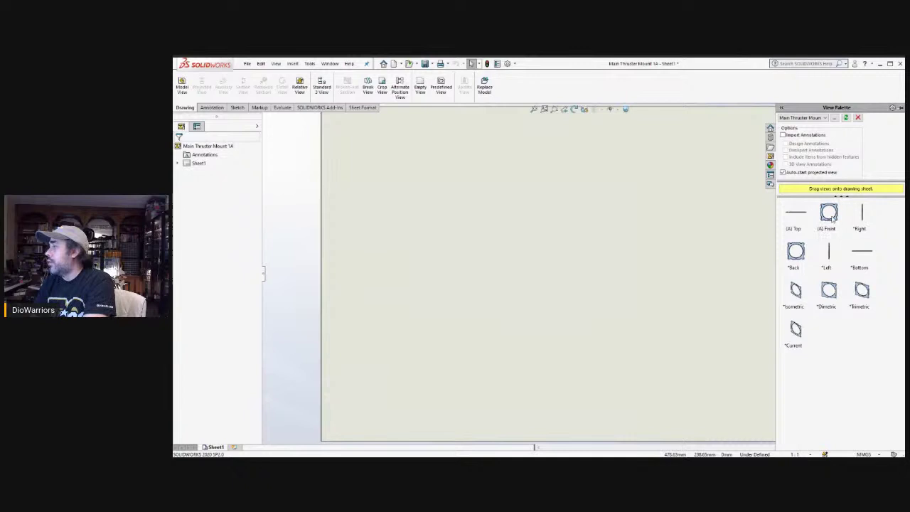
{"action": "mouse_move", "coordinate": [831, 217]}
{"action": "left_mouse_down"}
{"action": "mouse_move", "coordinate": [656, 235]}
{"action": "mouse_move", "coordinate": [565, 263]}
{"action": "mouse_move", "coordinate": [579, 285]}
{"action": "mouse_move", "coordinate": [456, 276]}
{"action": "mouse_move", "coordinate": [575, 278]}
{"action": "left_mouse_up"}
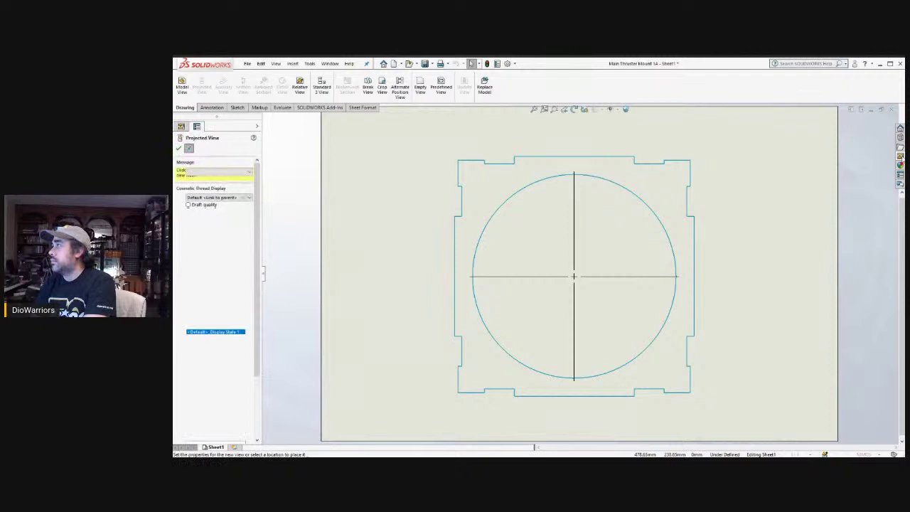
{"action": "left_click", "coordinate": [900, 156]}
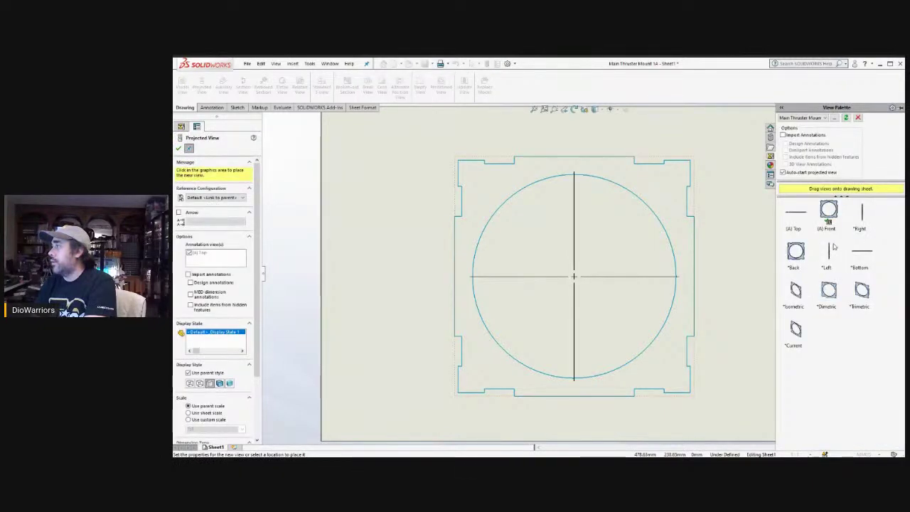
{"action": "left_click", "coordinate": [798, 253]}
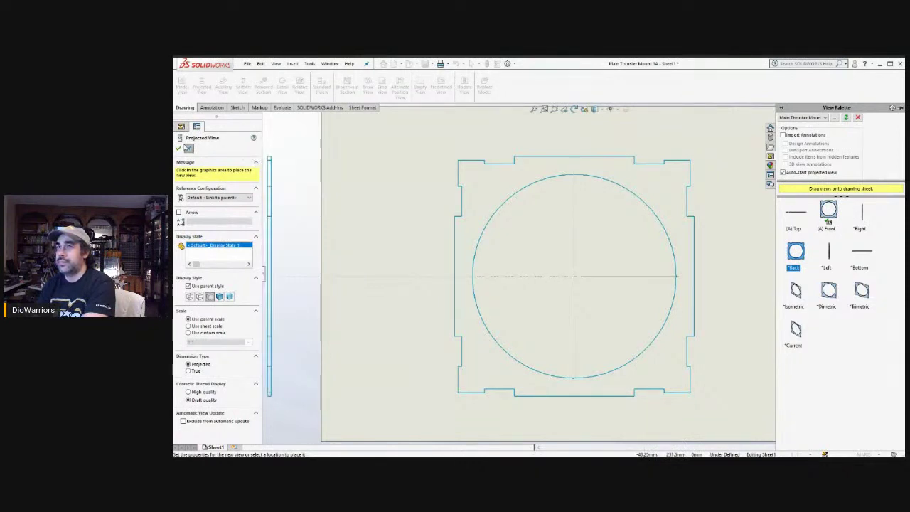
{"action": "left_click", "coordinate": [178, 148]}
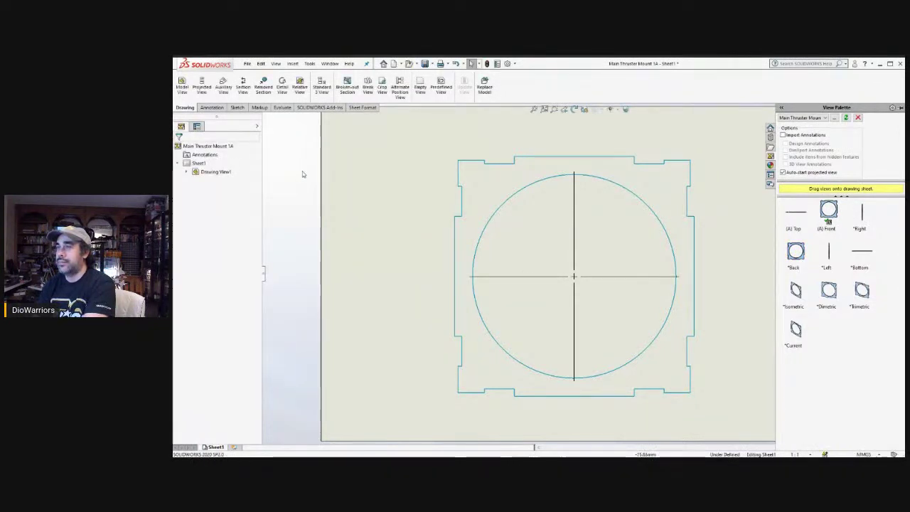
{"action": "key", "text": "z"}
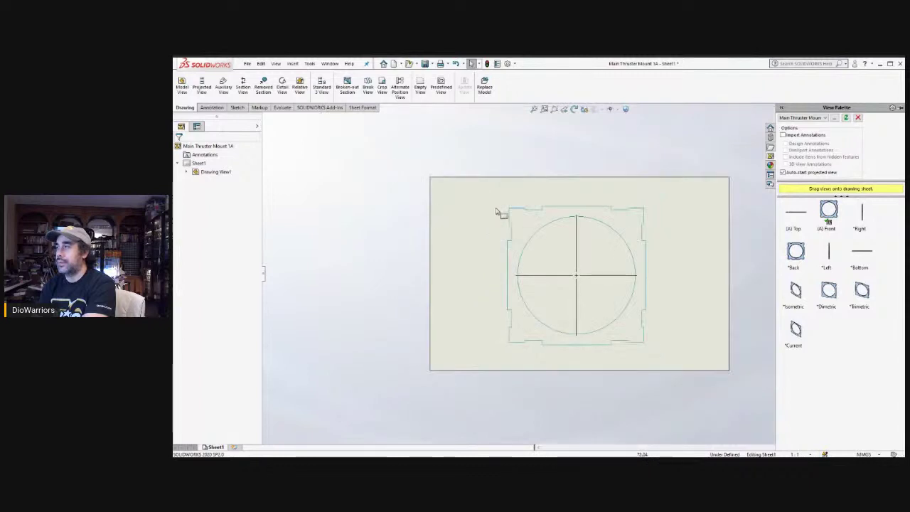
{"action": "scroll", "coordinate": [579, 234], "scroll_direction": "up", "scroll_amount": 1}
{"action": "scroll", "coordinate": [673, 252], "scroll_direction": "down", "scroll_amount": 1}
{"action": "scroll", "coordinate": [668, 251], "scroll_direction": "down", "scroll_amount": 1}
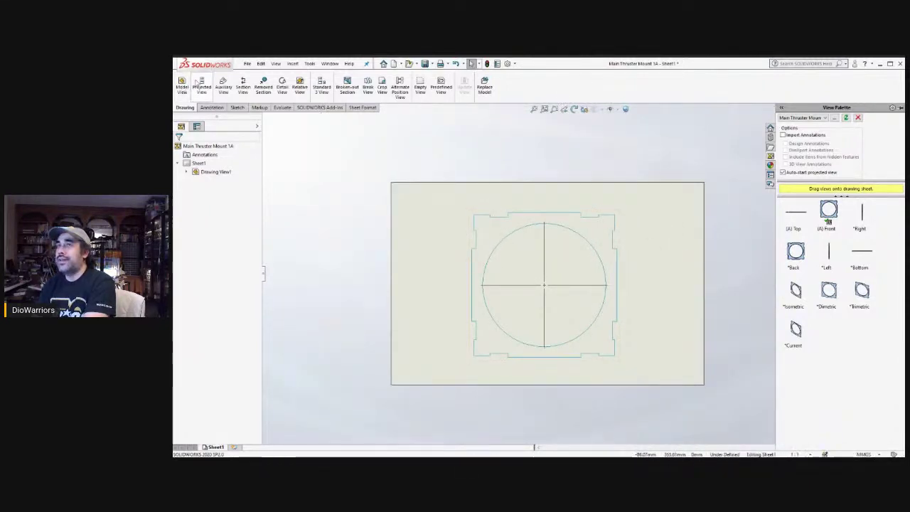
- Save the drawing as Adobe Illustrator file Main Thruster Mount 1A.AI in the Adobe Illustrator > Main Thruster Box folder, without updating the views
{"action": "left_click", "coordinate": [248, 64]}
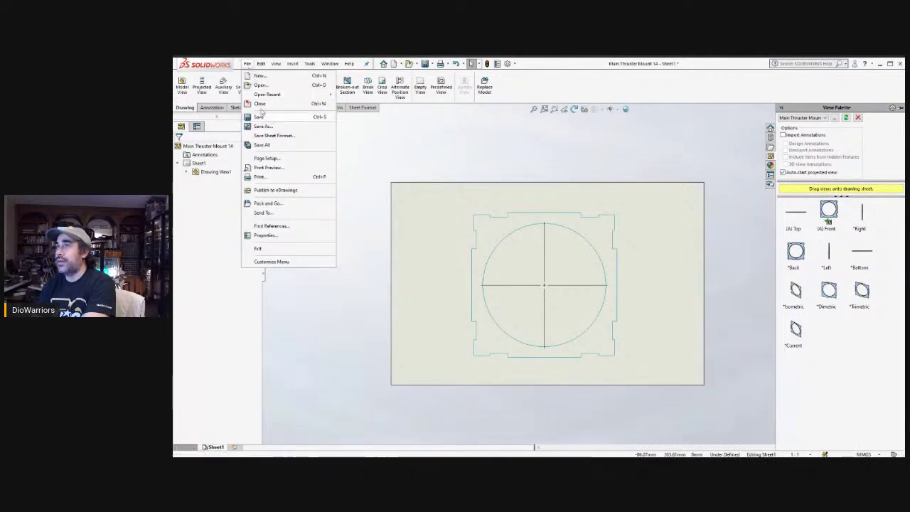
{"action": "left_click", "coordinate": [247, 64]}
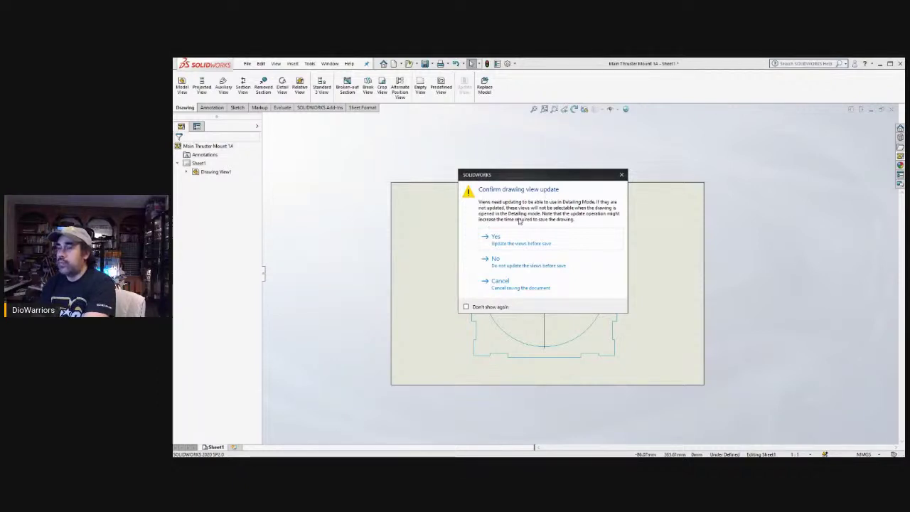
{"action": "left_click", "coordinate": [523, 265]}
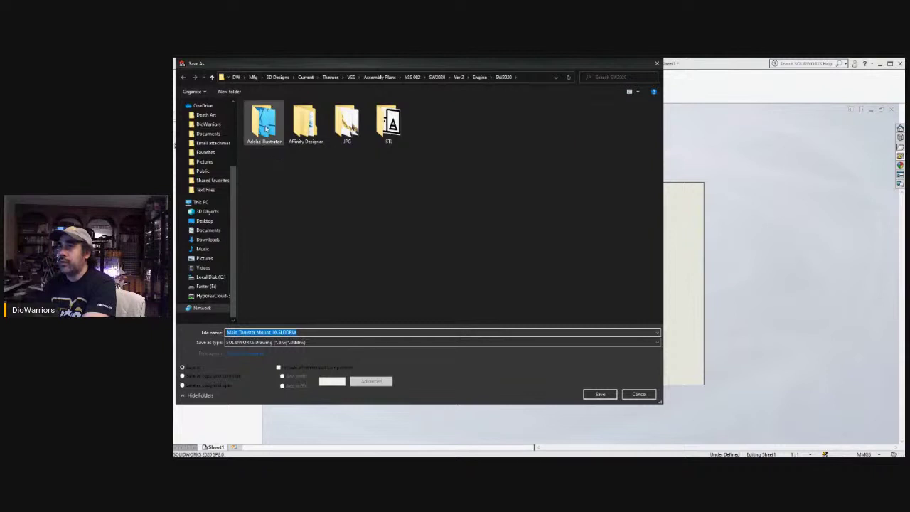
{"action": "double_click", "coordinate": [262, 132]}
{"action": "double_click", "coordinate": [263, 115]}
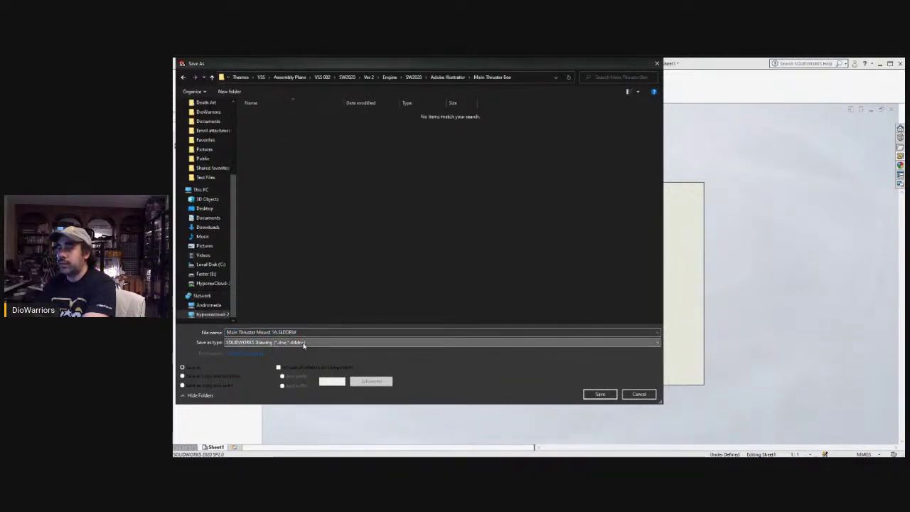
{"action": "left_click", "coordinate": [305, 364]}
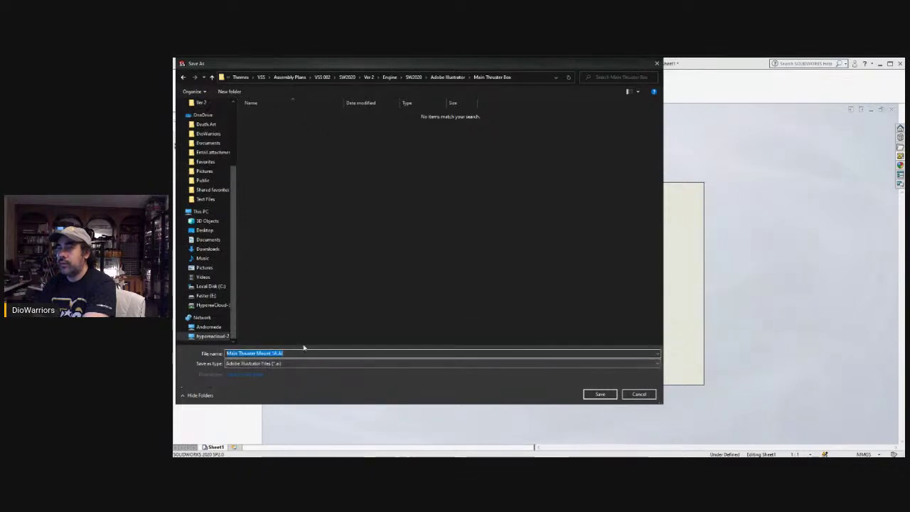
{"action": "left_click", "coordinate": [591, 396]}
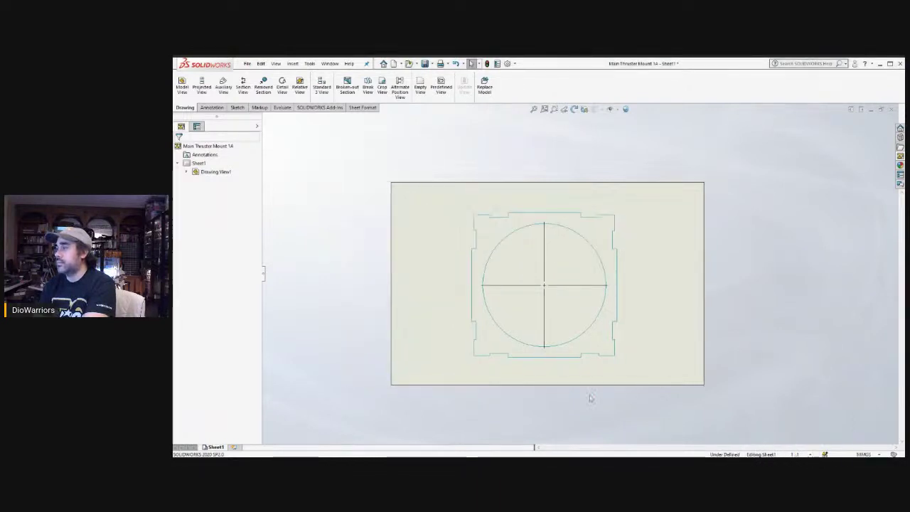
- Close the Mount 1A drawing without saving its changes, and close the Mount 1A part
{"action": "left_click", "coordinate": [894, 111]}
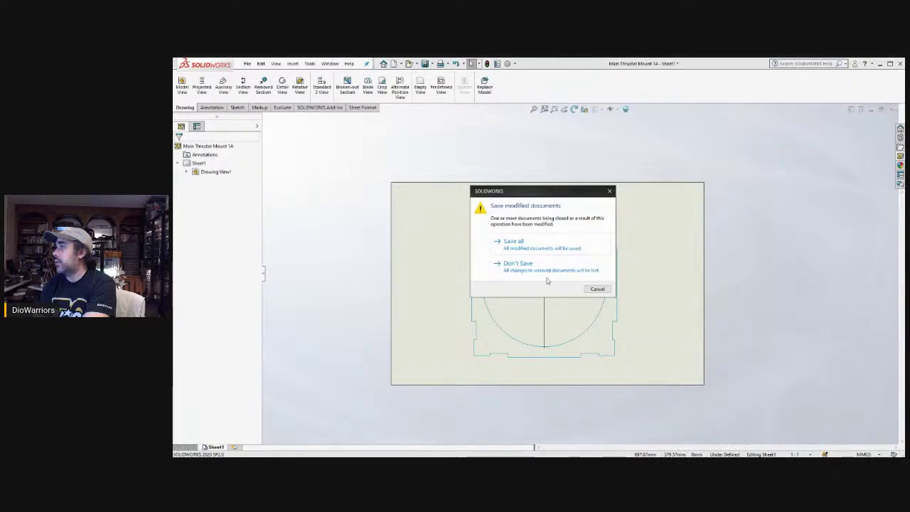
{"action": "left_click", "coordinate": [535, 269]}
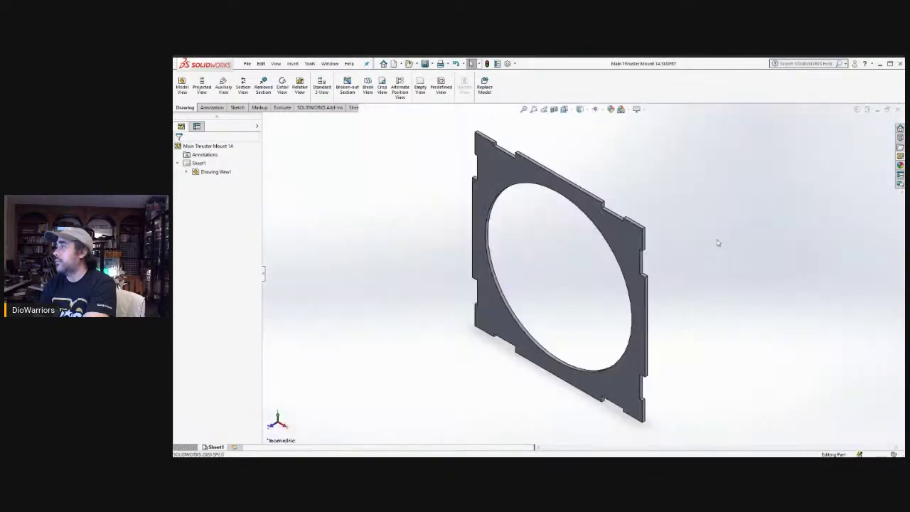
{"action": "left_click", "coordinate": [898, 111]}
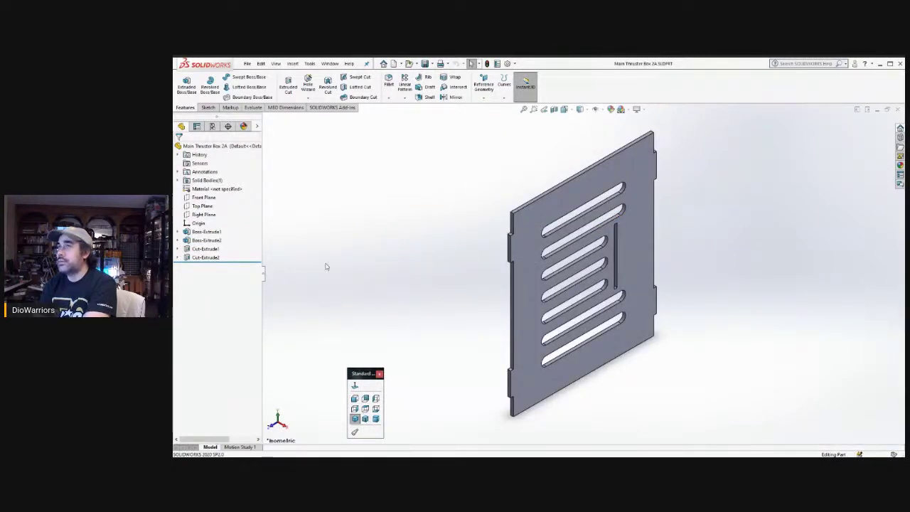
- Make a drawing from the Main Thruster Box 2A part, dismissing the sheet format selection, and set the sheet scale to 1:1
{"action": "left_click", "coordinate": [248, 64]}
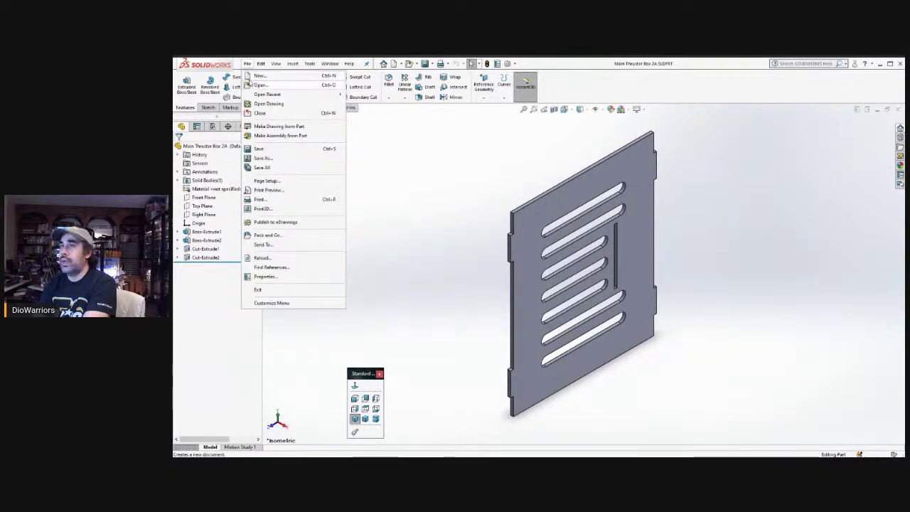
{"action": "left_click", "coordinate": [263, 126]}
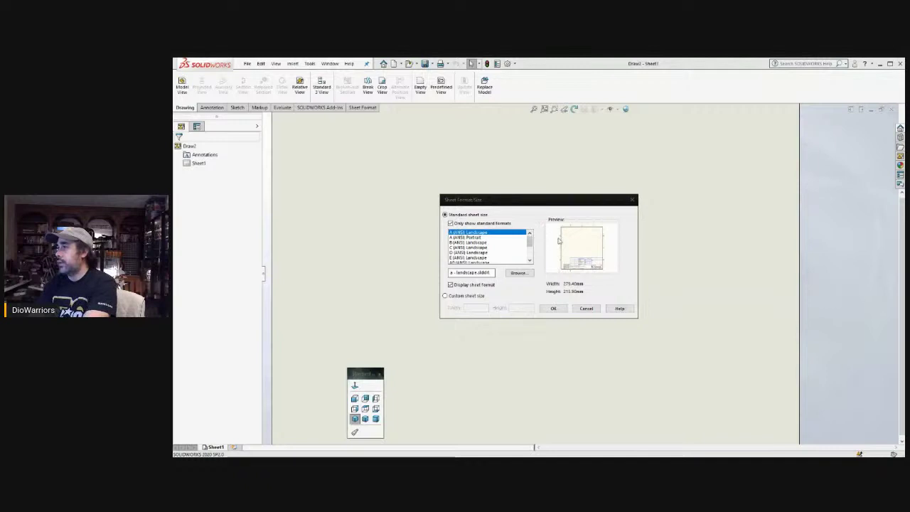
{"action": "left_click", "coordinate": [585, 309]}
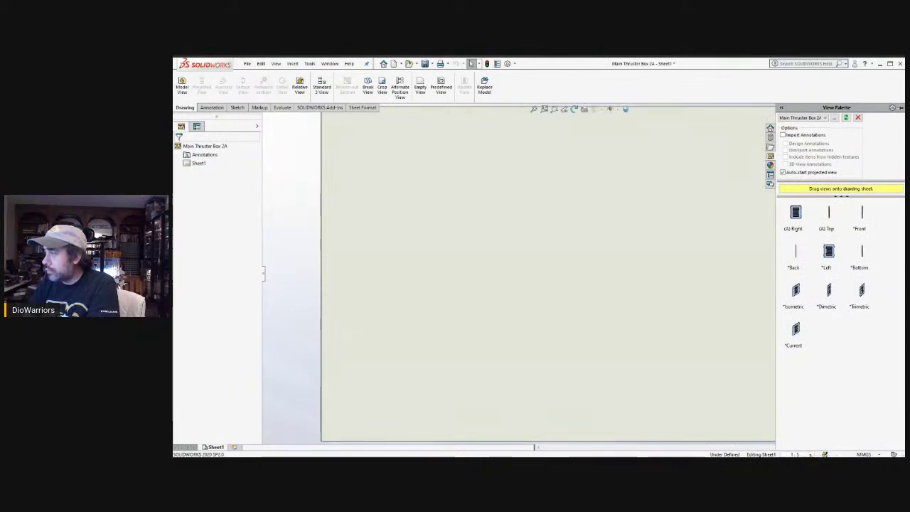
{"action": "left_click", "coordinate": [809, 453]}
{"action": "left_click", "coordinate": [787, 262]}
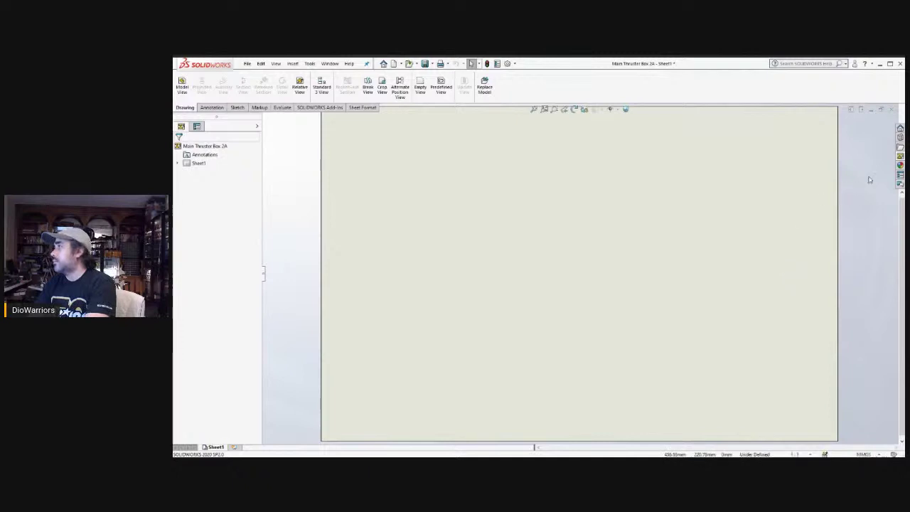
- Place the right view of the slotted Box 2A plate in the middle of the sheet without adding any projected views
{"action": "left_click", "coordinate": [901, 156]}
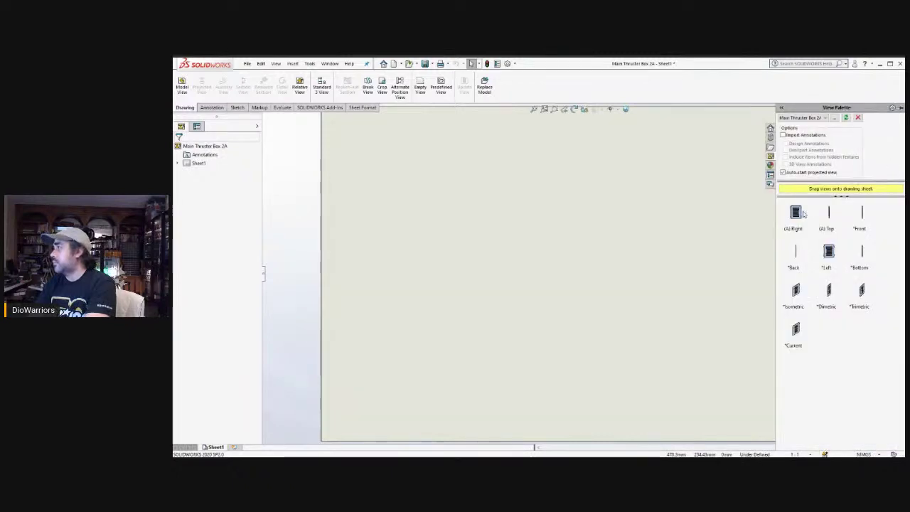
{"action": "mouse_move", "coordinate": [796, 216]}
{"action": "left_mouse_down"}
{"action": "mouse_move", "coordinate": [574, 244]}
{"action": "mouse_move", "coordinate": [569, 274]}
{"action": "left_mouse_up"}
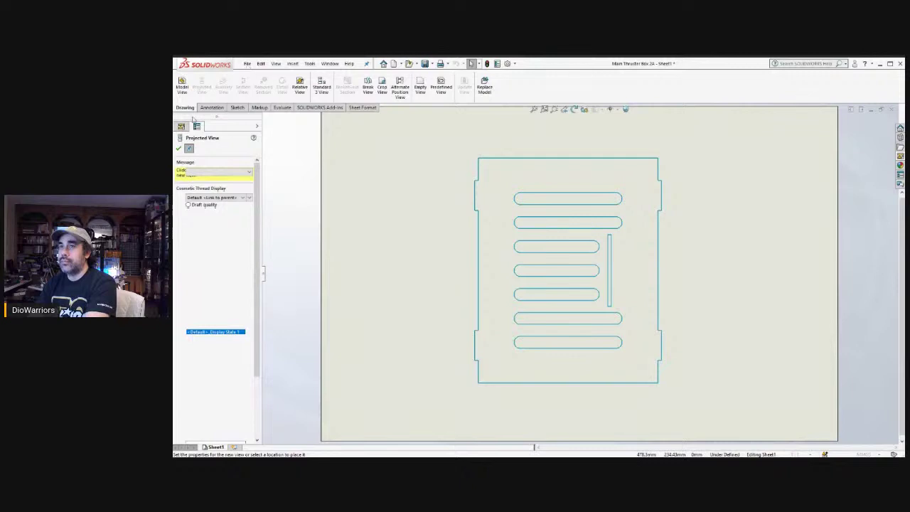
{"action": "left_click", "coordinate": [179, 148]}
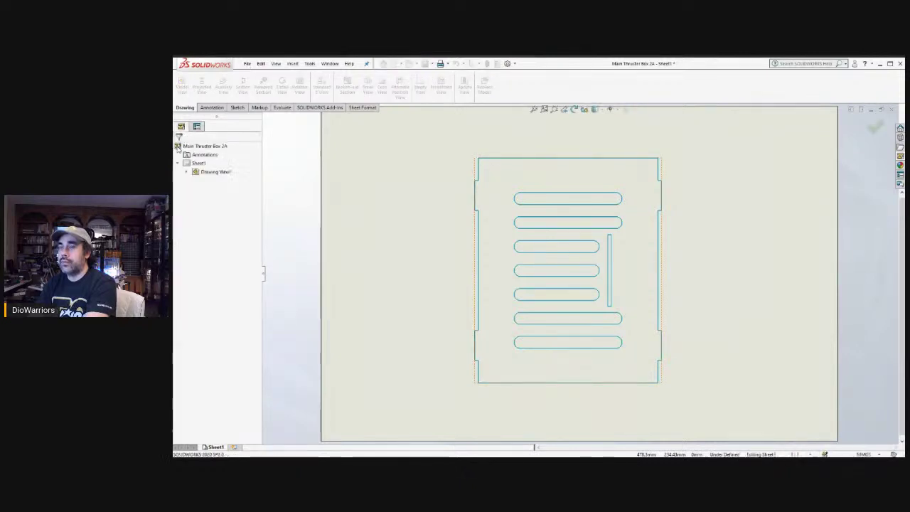
- Save the drawing as Adobe Illustrator file Main Thruster Box 2A.AI in the Adobe Illustrator > Main Thruster Box folder, without updating the views
{"action": "left_click", "coordinate": [247, 64]}
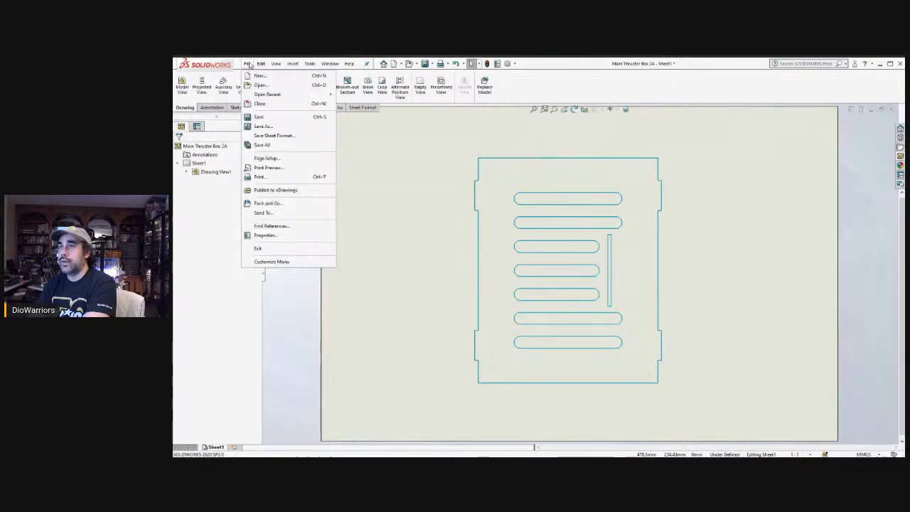
{"action": "left_click", "coordinate": [264, 127]}
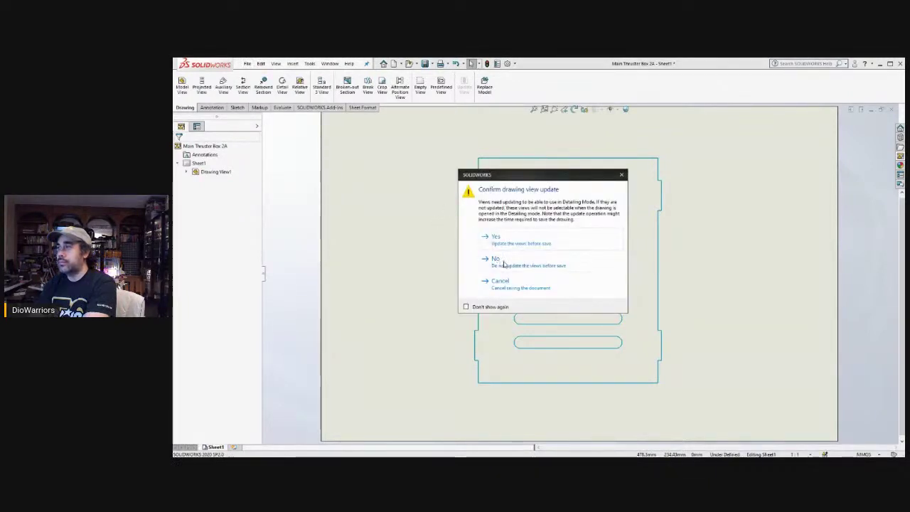
{"action": "left_click", "coordinate": [515, 265]}
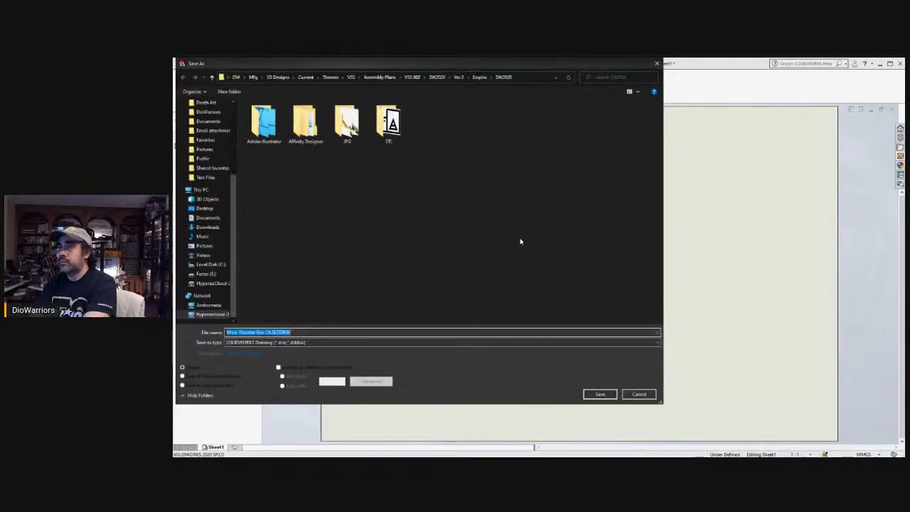
{"action": "left_click", "coordinate": [267, 123]}
{"action": "double_click", "coordinate": [267, 121]}
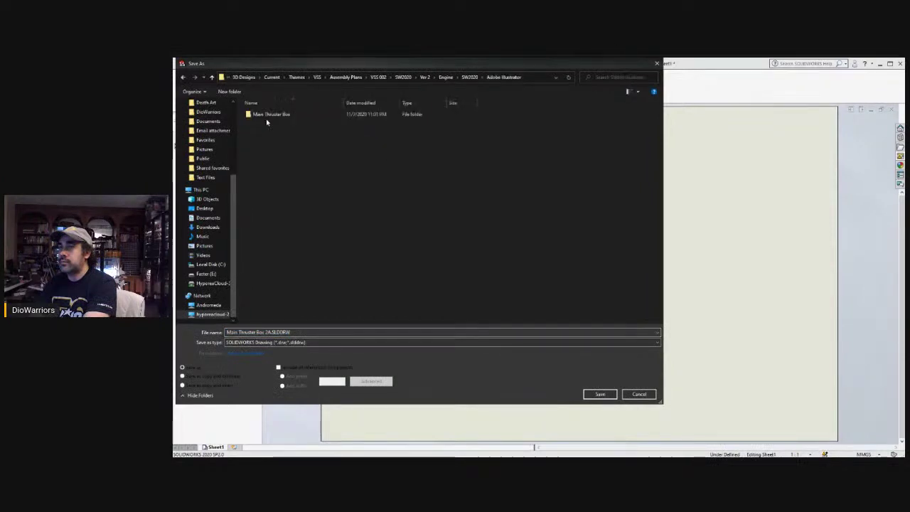
{"action": "double_click", "coordinate": [267, 114]}
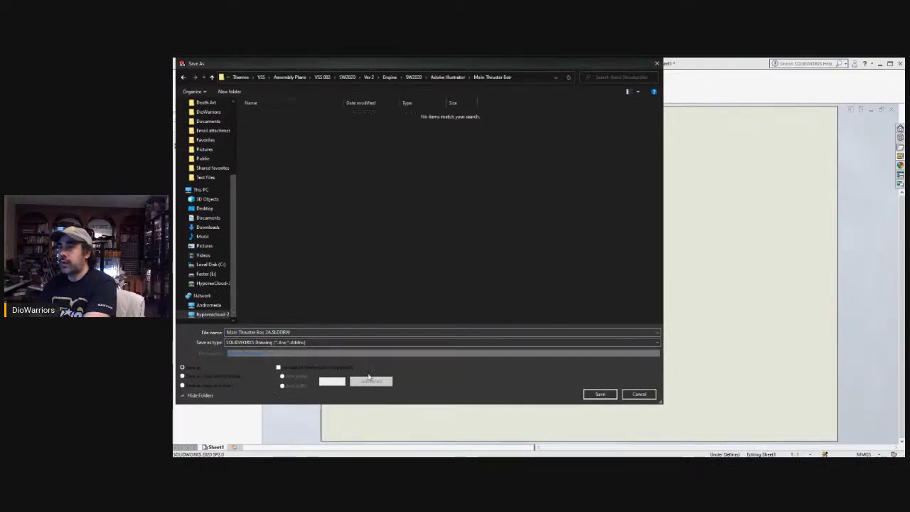
{"action": "left_click", "coordinate": [310, 359]}
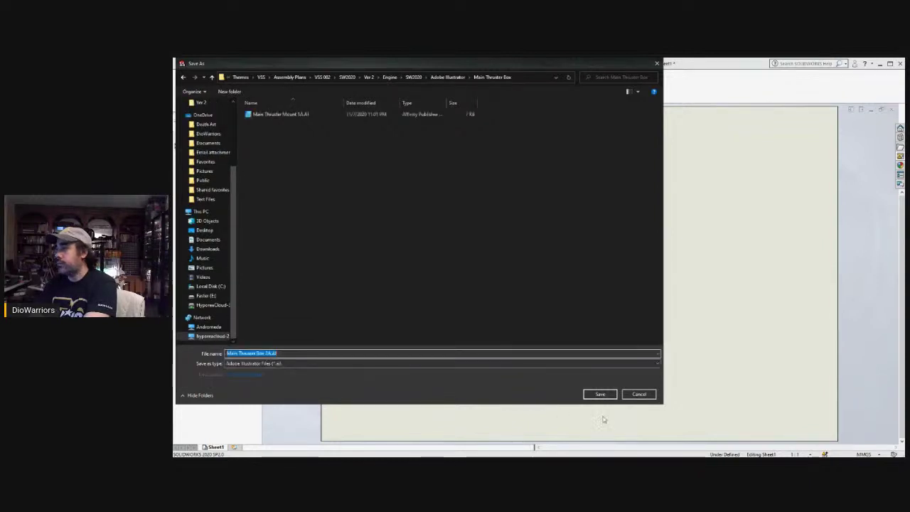
{"action": "left_click", "coordinate": [600, 395]}
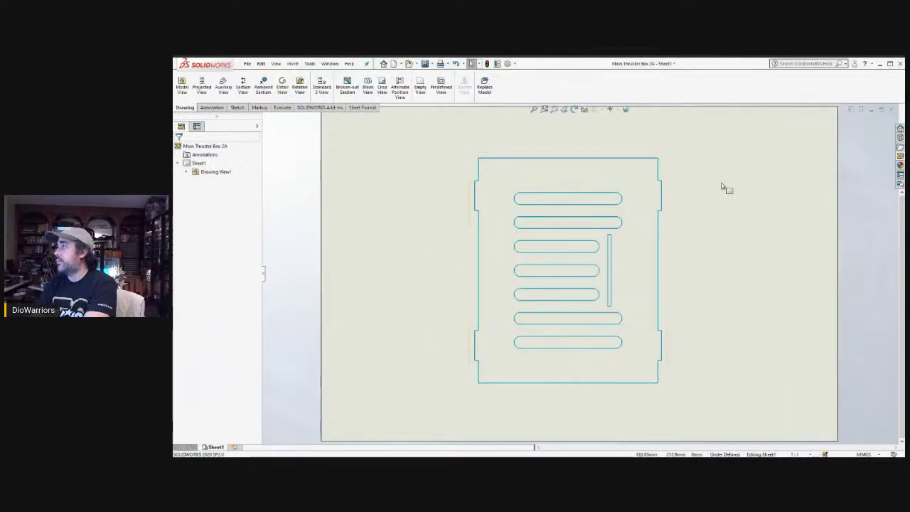
- Close the Box 2A drawing without saving its changes, and close the Box 2A part
{"action": "left_click", "coordinate": [892, 111]}
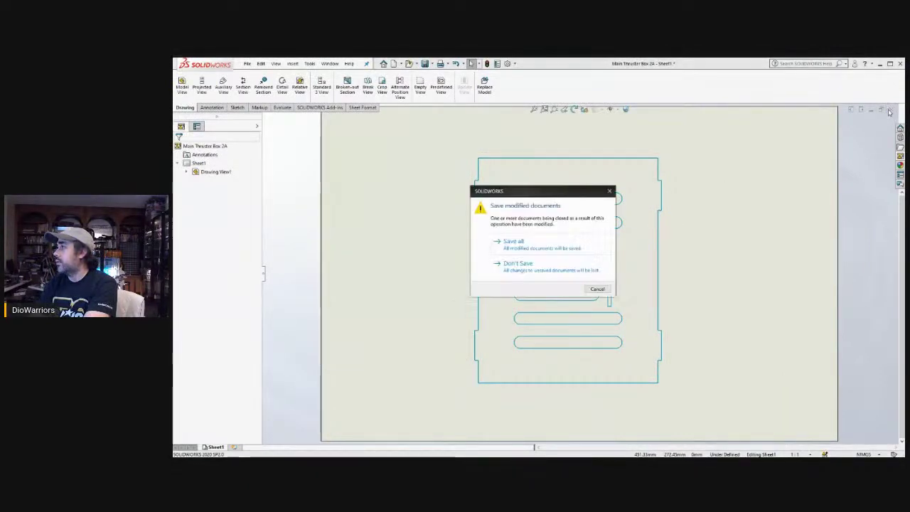
{"action": "left_click", "coordinate": [519, 264]}
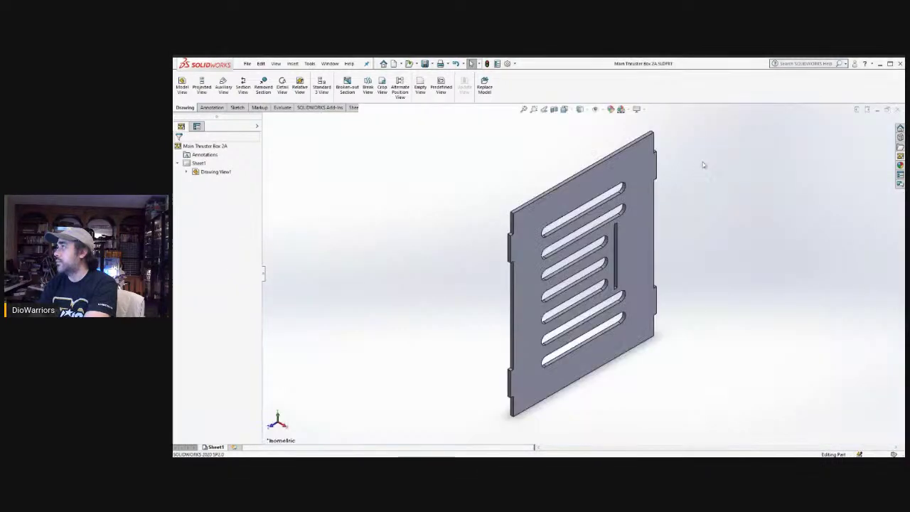
{"action": "left_click", "coordinate": [898, 109]}
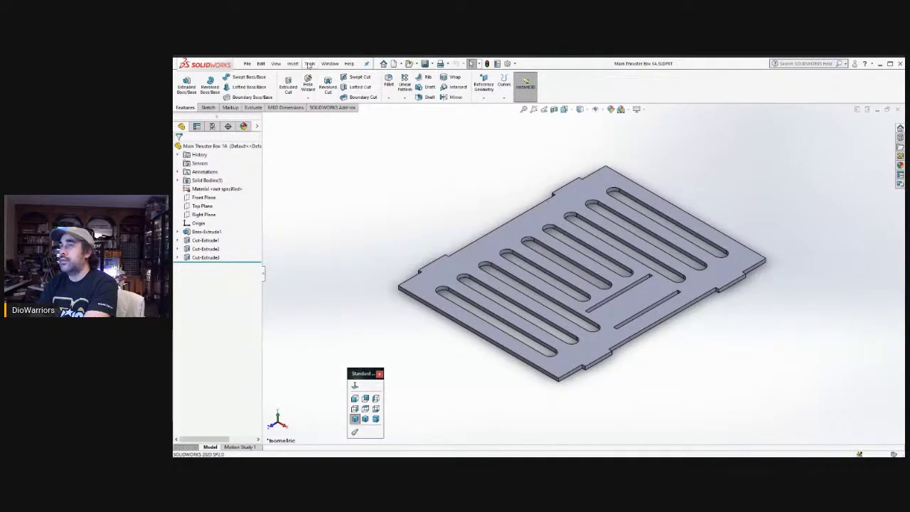
- Make a drawing from the Main Thruster Box 1A part, dismissing the sheet format selection, and set the sheet scale to 1:1
{"action": "left_click", "coordinate": [248, 64]}
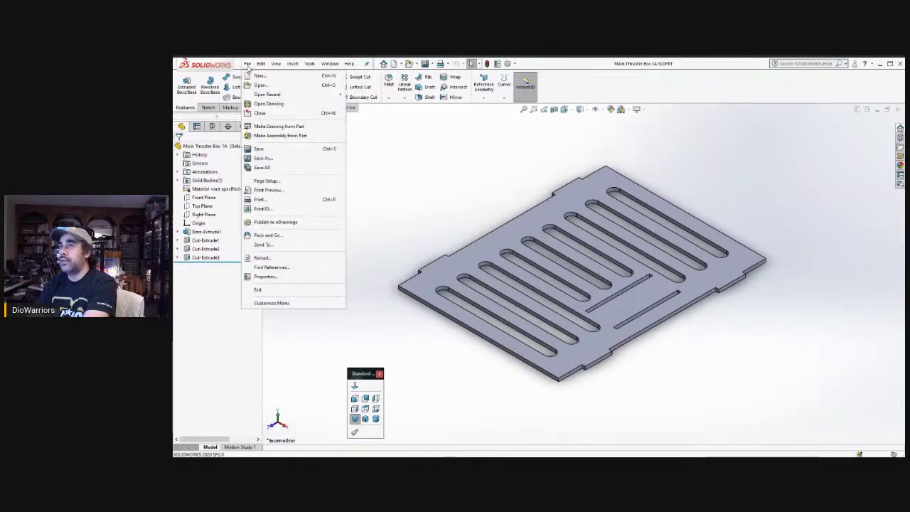
{"action": "left_click", "coordinate": [258, 127]}
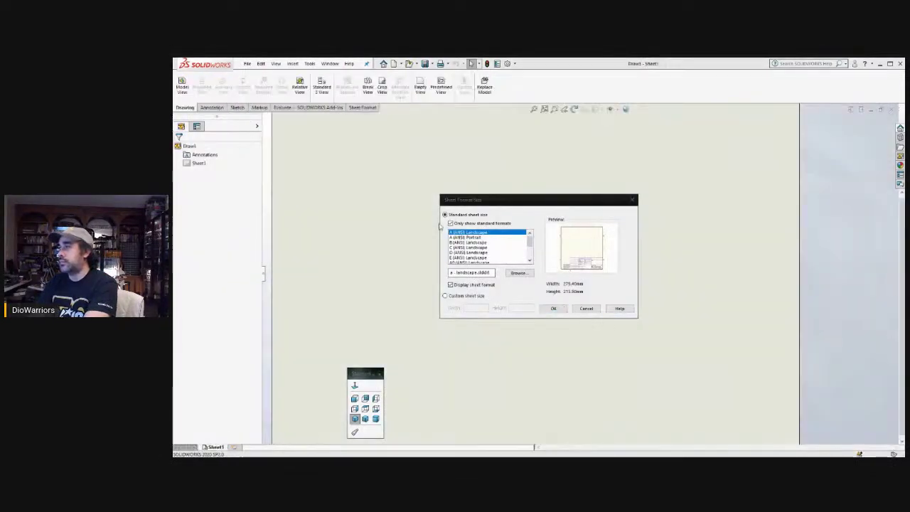
{"action": "left_click", "coordinate": [566, 308]}
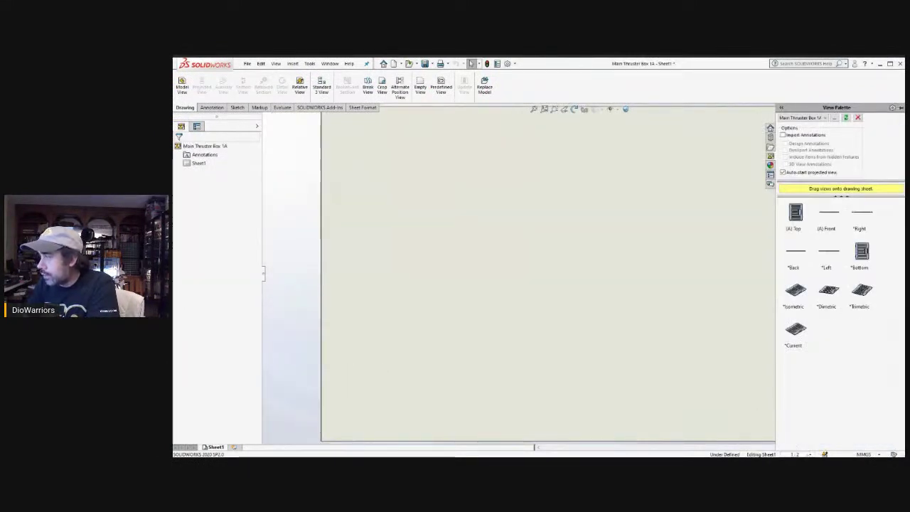
{"action": "left_click", "coordinate": [808, 454]}
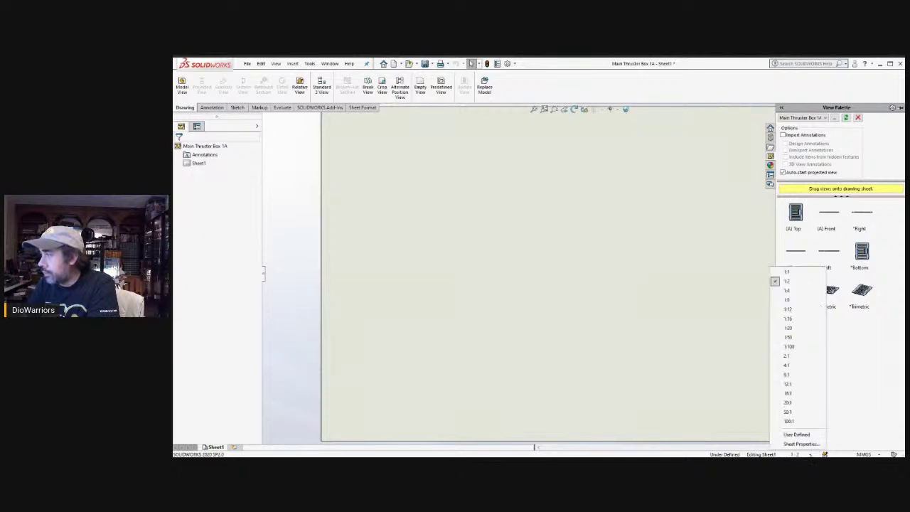
{"action": "left_click", "coordinate": [787, 273]}
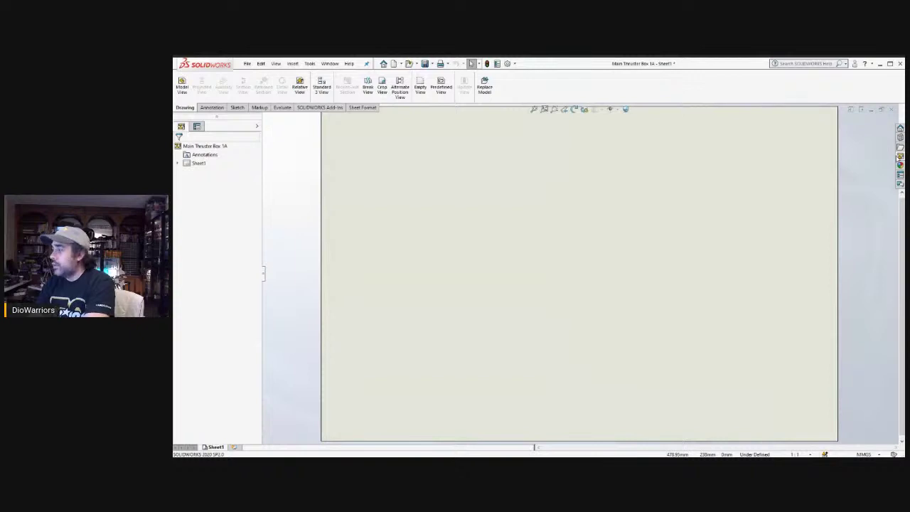
- Place the top view of the slotted Box 1A plate in the middle of the sheet without adding any projected views
{"action": "left_click", "coordinate": [901, 156]}
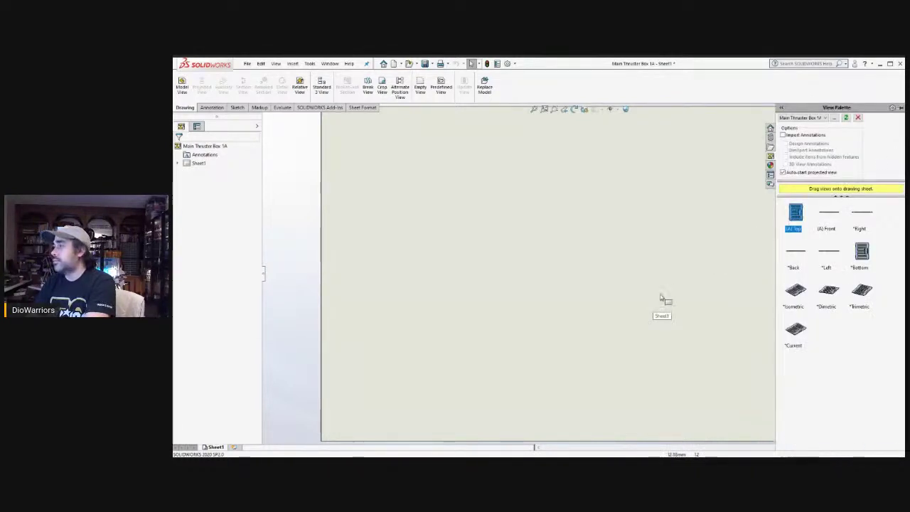
{"action": "mouse_move", "coordinate": [796, 216]}
{"action": "left_mouse_down"}
{"action": "mouse_move", "coordinate": [590, 254]}
{"action": "mouse_move", "coordinate": [592, 278]}
{"action": "left_mouse_up"}
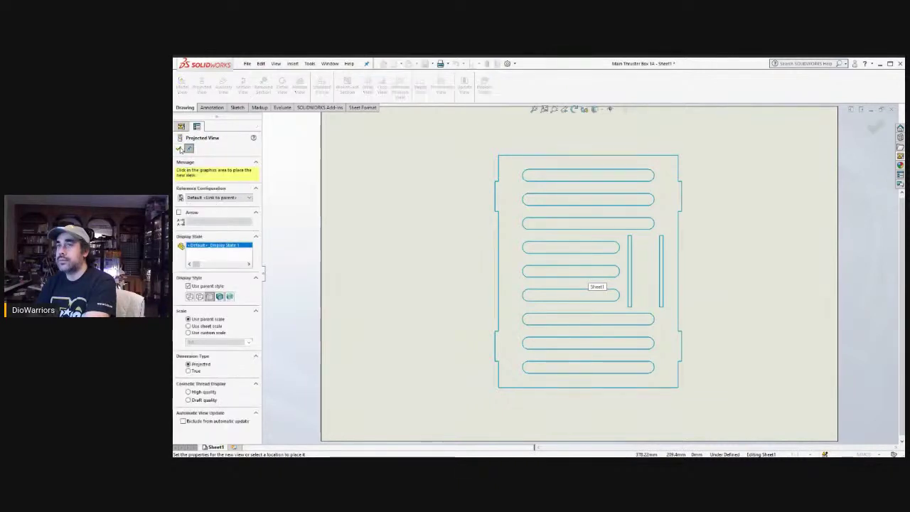
{"action": "left_click", "coordinate": [179, 149]}
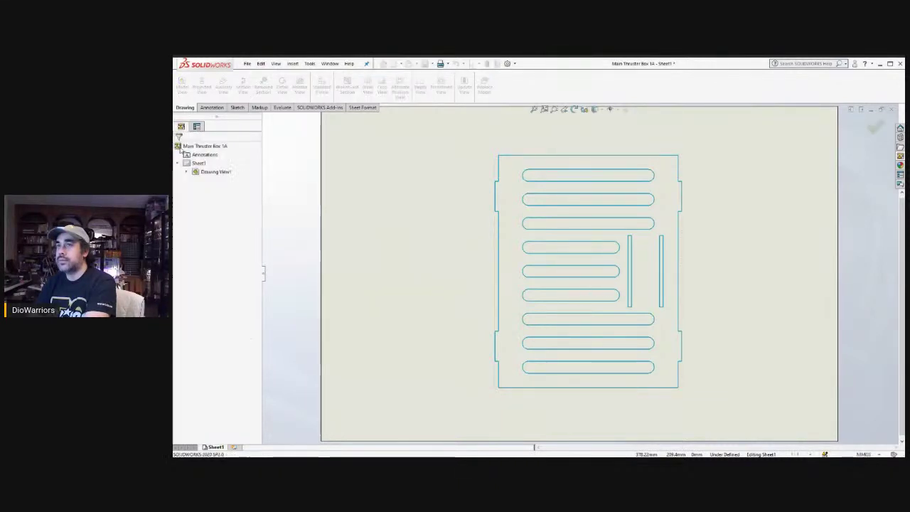
- Save the drawing as Adobe Illustrator file Main Thruster Box 1A.AI in the Adobe Illustrator > Main Thruster Box folder, without updating the views
{"action": "left_click", "coordinate": [246, 63]}
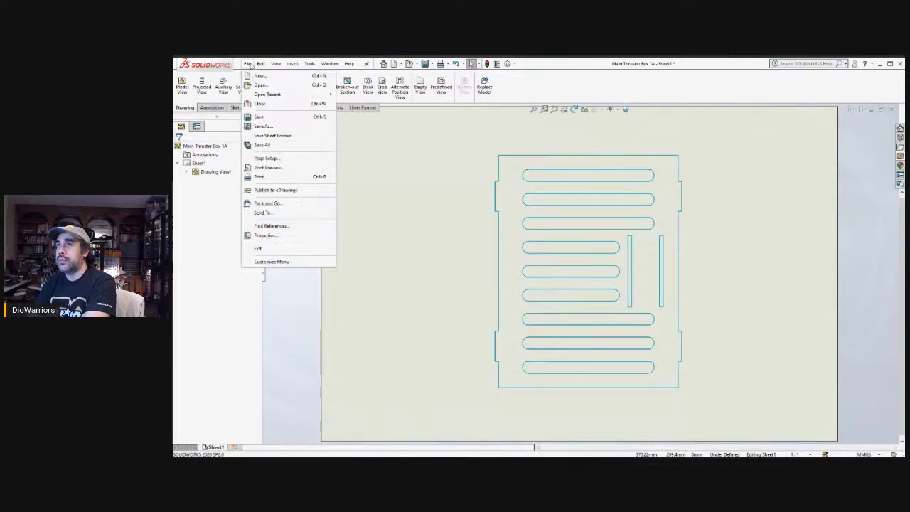
{"action": "left_click", "coordinate": [262, 129]}
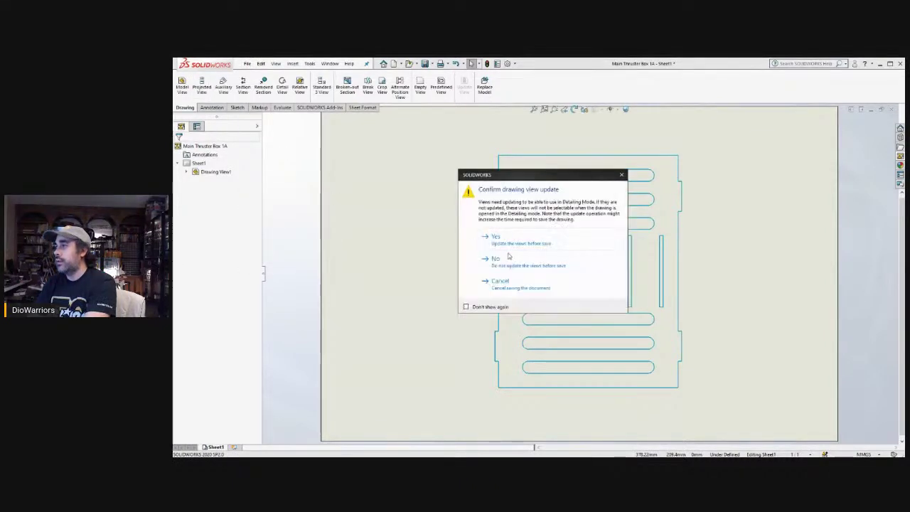
{"action": "left_click", "coordinate": [509, 257]}
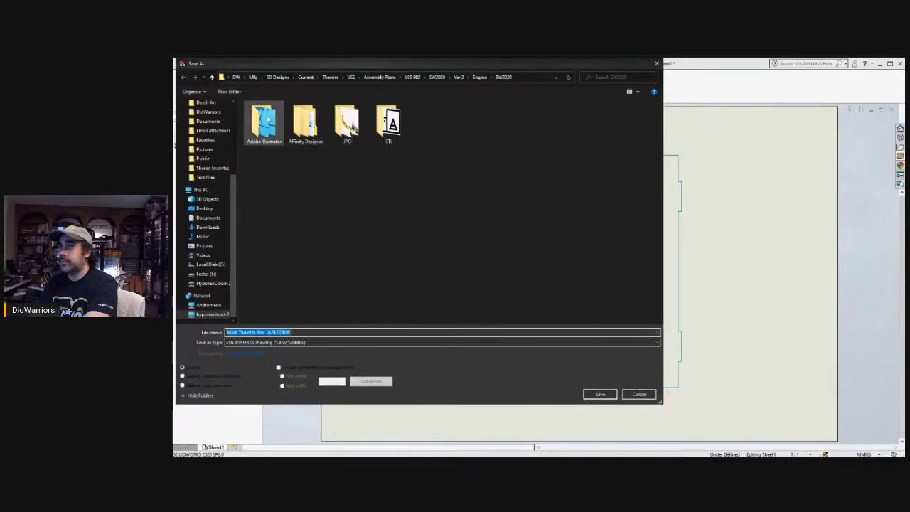
{"action": "double_click", "coordinate": [268, 119]}
{"action": "double_click", "coordinate": [264, 116]}
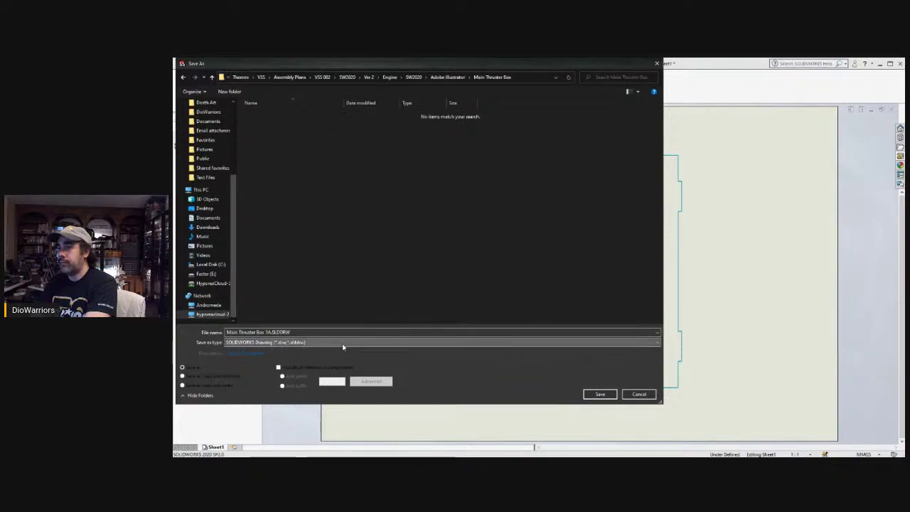
{"action": "left_click", "coordinate": [450, 373]}
{"action": "left_click", "coordinate": [600, 394]}
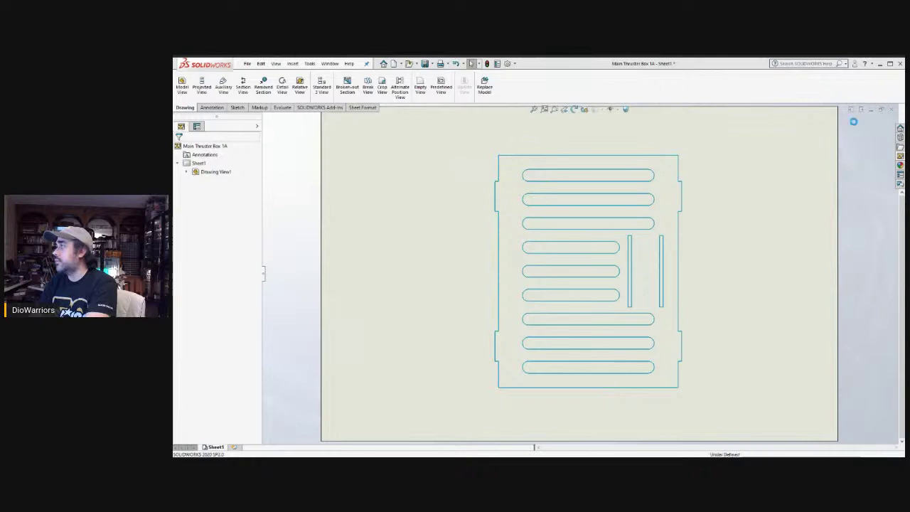
- Close the Box 1A drawing without saving its changes, and close the Box 1A part
{"action": "left_click", "coordinate": [894, 111]}
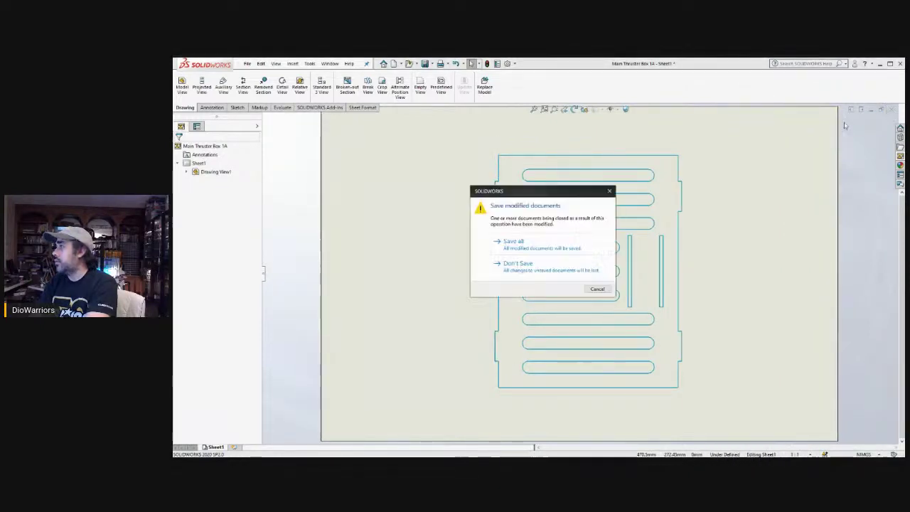
{"action": "left_click", "coordinate": [536, 273]}
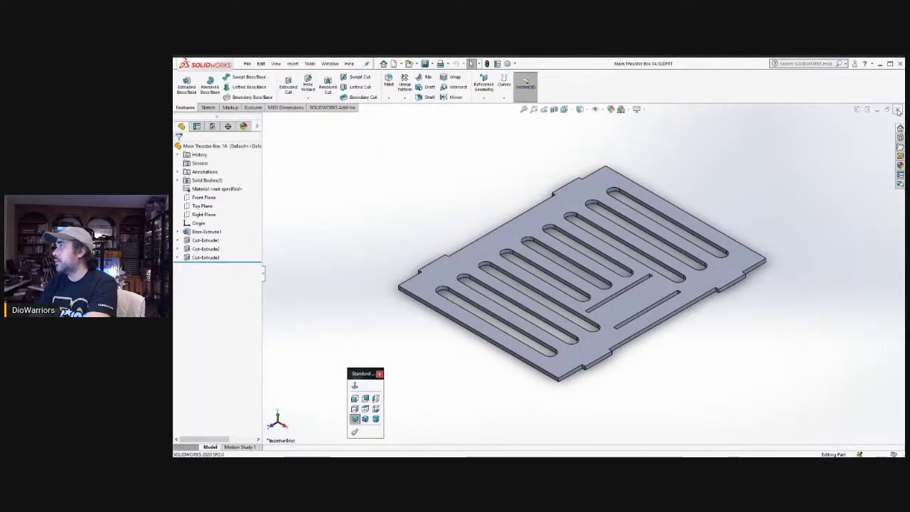
{"action": "left_click", "coordinate": [898, 110]}
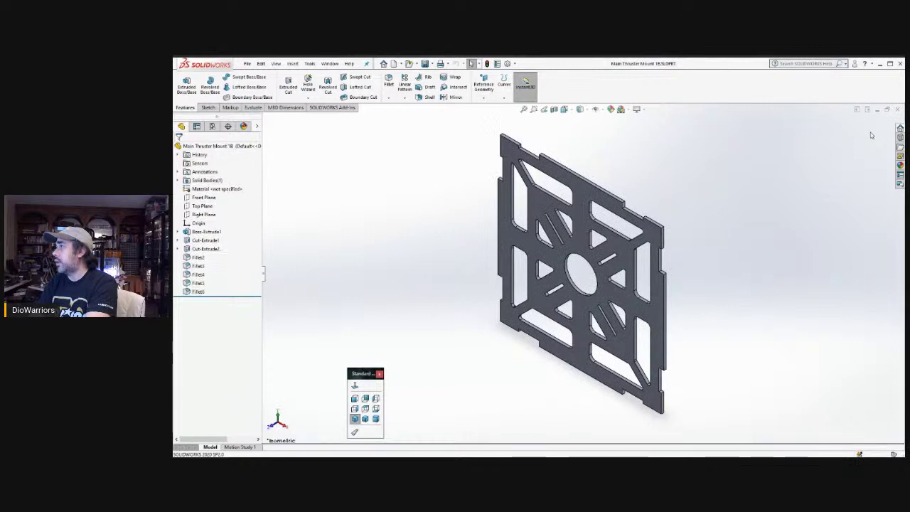
- Make a drawing from the Main Thruster Mount 1B part, dismissing the sheet format selection, and place only its front view in the middle of the sheet
{"action": "left_click", "coordinate": [247, 64]}
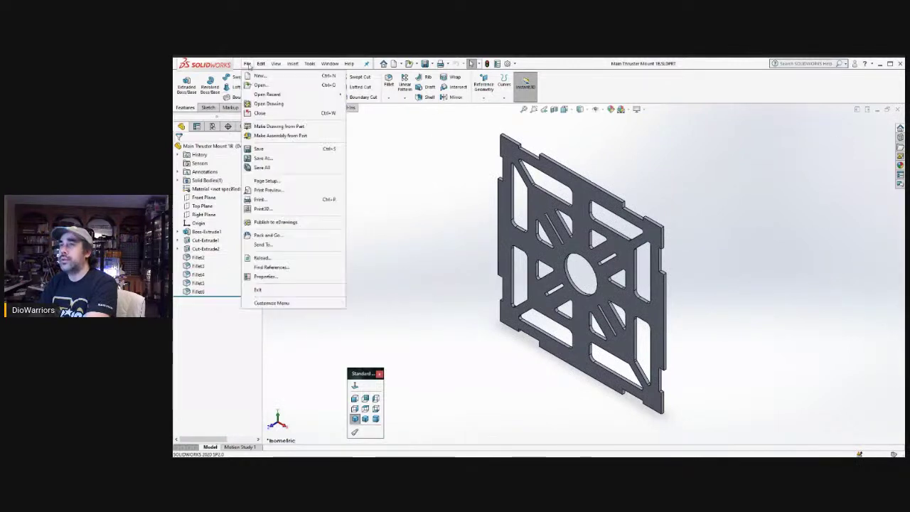
{"action": "left_click", "coordinate": [255, 127]}
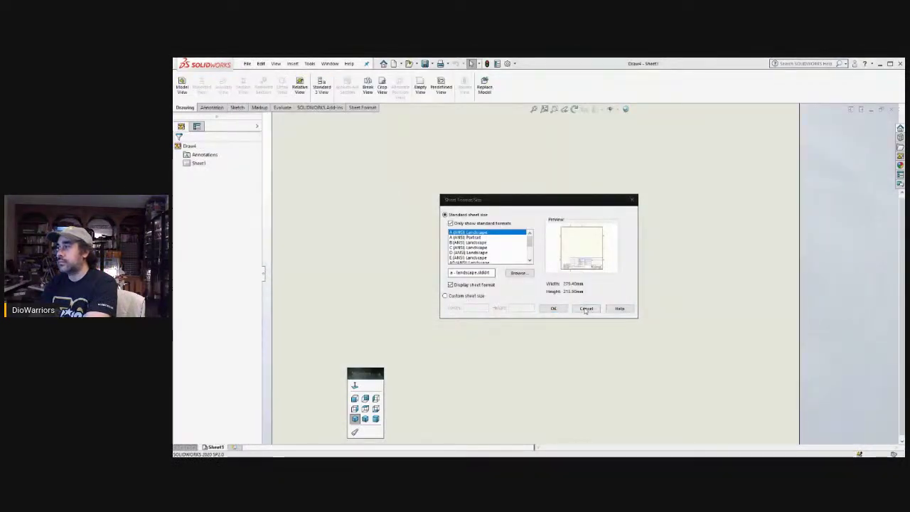
{"action": "left_click", "coordinate": [586, 309]}
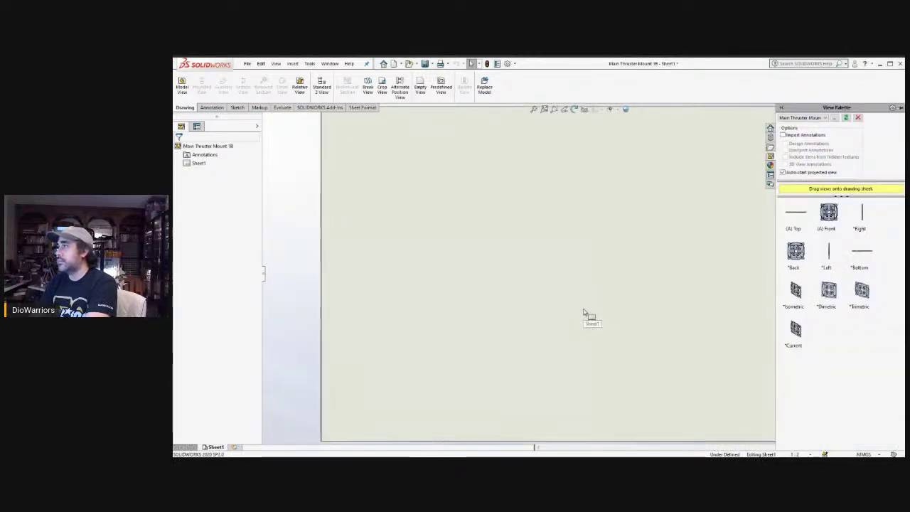
{"action": "left_click", "coordinate": [828, 215]}
{"action": "mouse_move", "coordinate": [827, 214]}
{"action": "left_mouse_down"}
{"action": "mouse_move", "coordinate": [707, 256]}
{"action": "mouse_move", "coordinate": [789, 264]}
{"action": "mouse_move", "coordinate": [537, 267]}
{"action": "mouse_move", "coordinate": [565, 274]}
{"action": "left_mouse_up"}
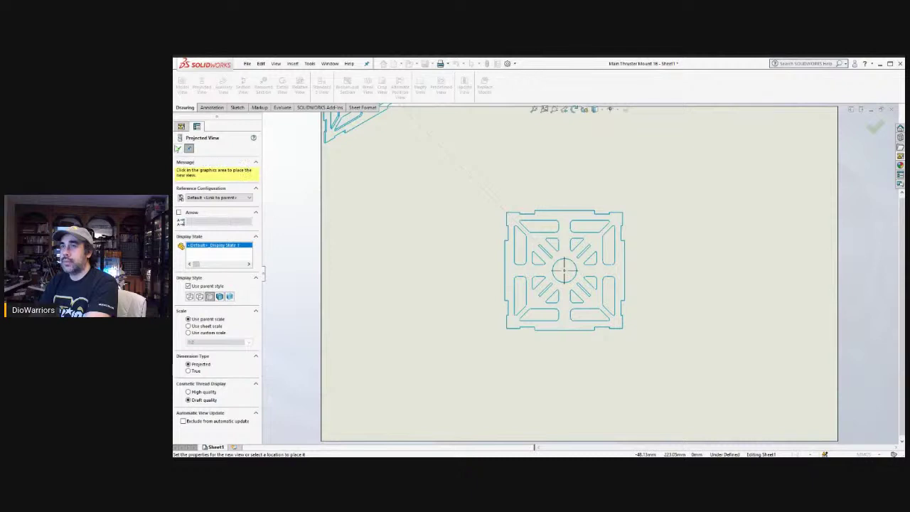
{"action": "left_click", "coordinate": [178, 148]}
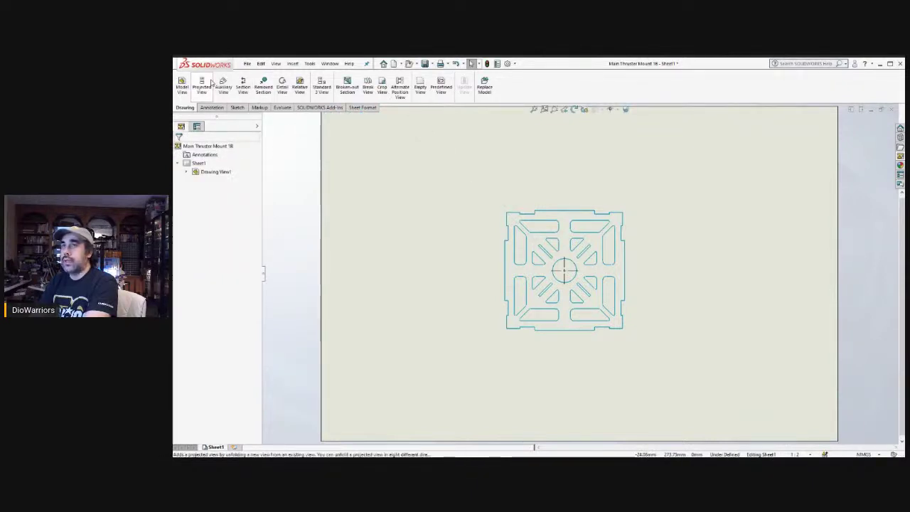
- Save the drawing as Adobe Illustrator file Main Thruster Mount 1B.AI in the Adobe Illustrator > Main Thruster Box folder, without updating the views
{"action": "left_click", "coordinate": [248, 64]}
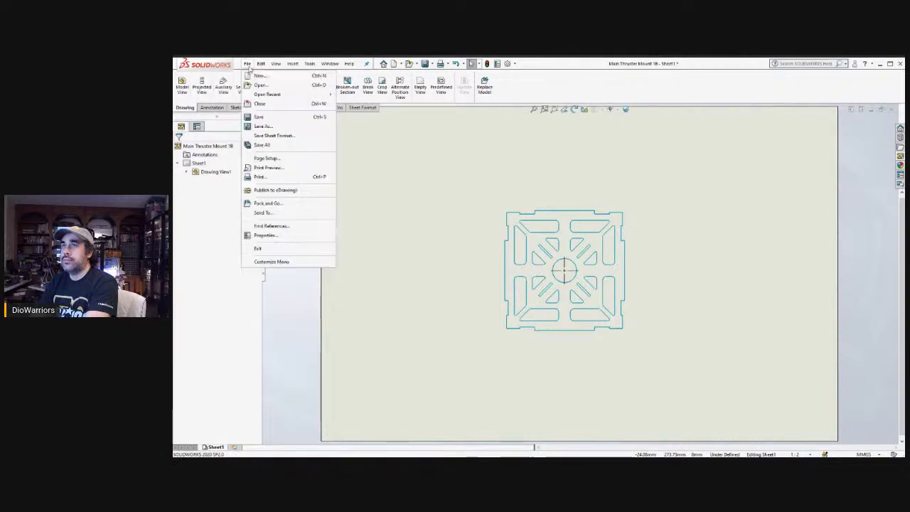
{"action": "left_click", "coordinate": [263, 126]}
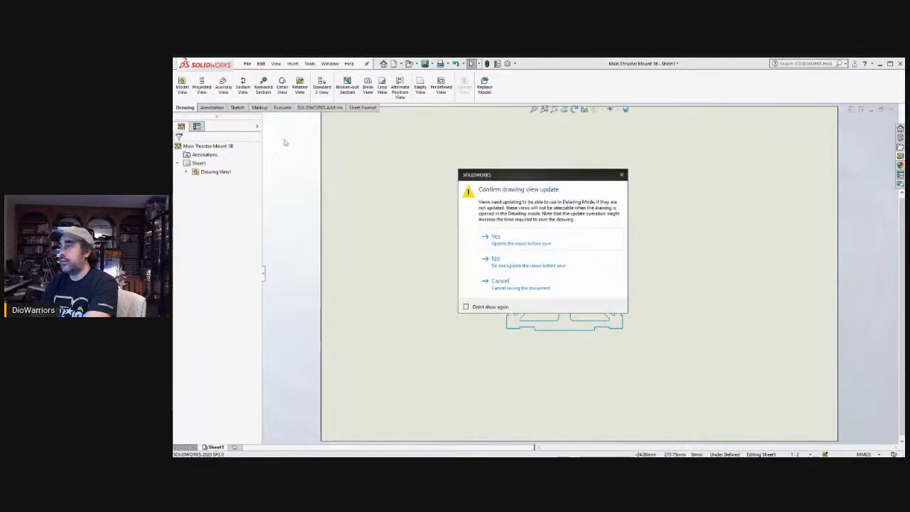
{"action": "left_click", "coordinate": [497, 260]}
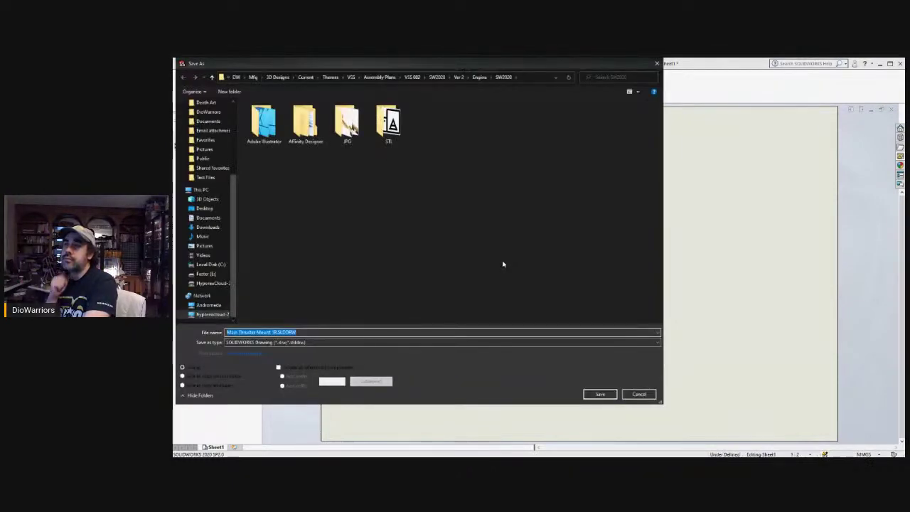
{"action": "double_click", "coordinate": [270, 126]}
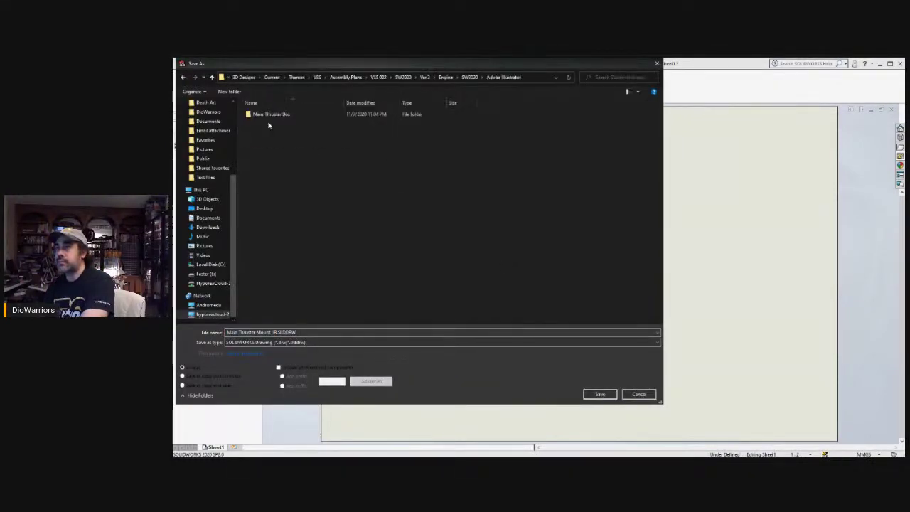
{"action": "double_click", "coordinate": [269, 114]}
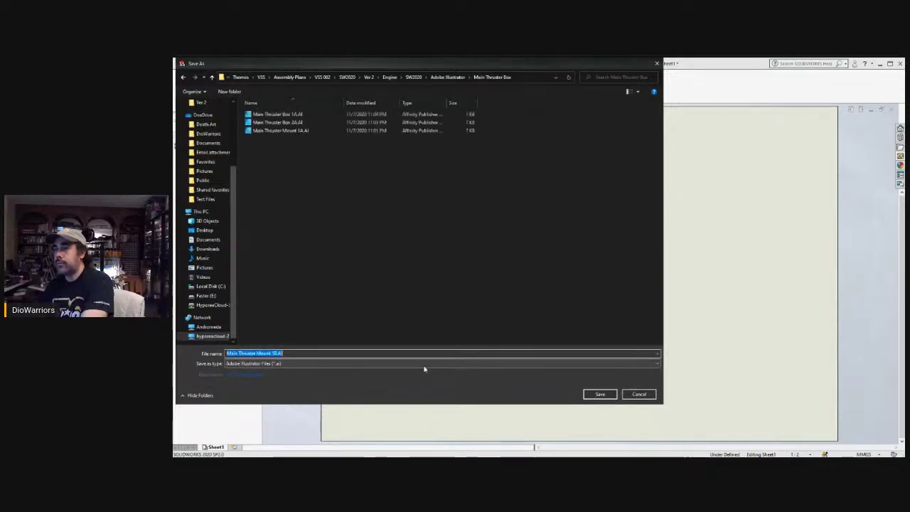
{"action": "left_click", "coordinate": [591, 396]}
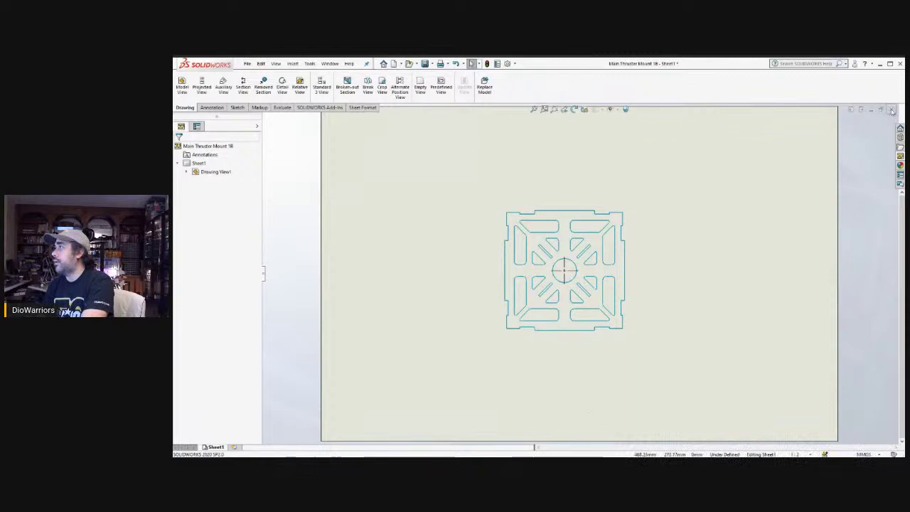
- Close the Mount 1B drawing without saving its changes, close the Mount 1B part, and exit SOLIDWORKS
{"action": "key", "text": "ctrl+w"}
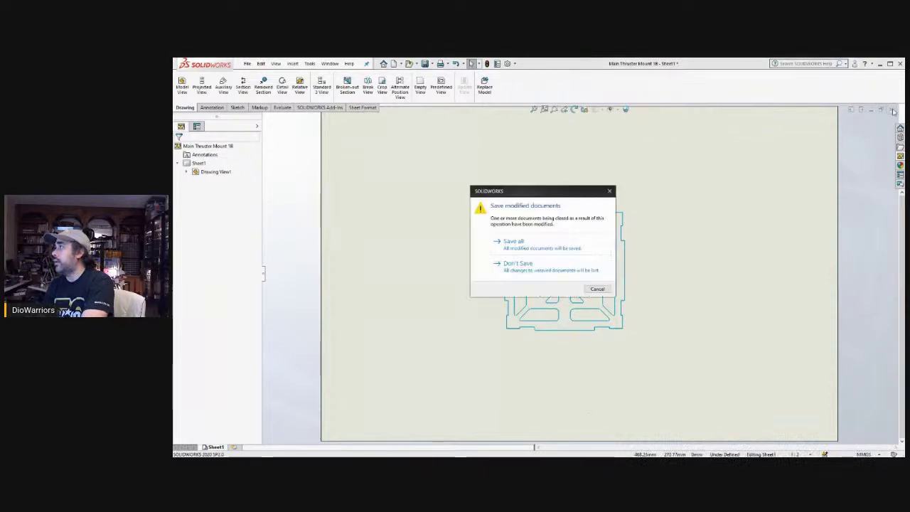
{"action": "left_click", "coordinate": [520, 272]}
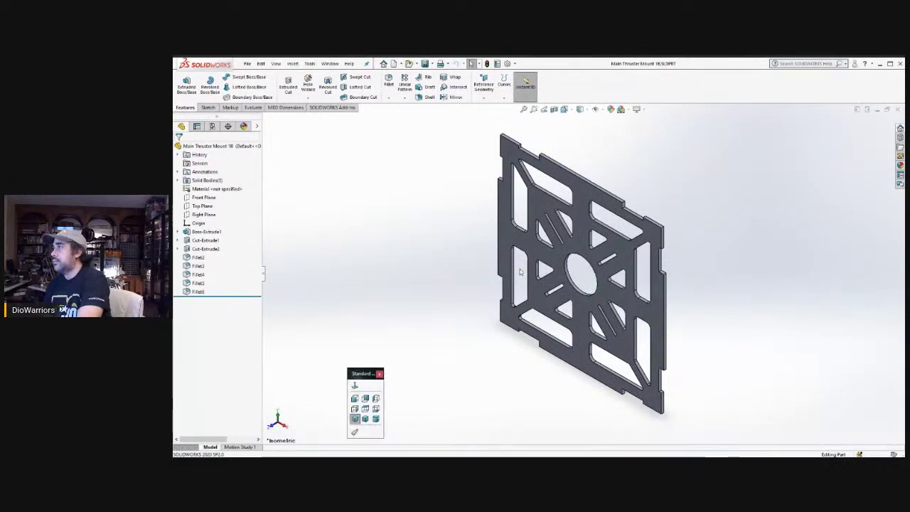
{"action": "left_click", "coordinate": [898, 110]}
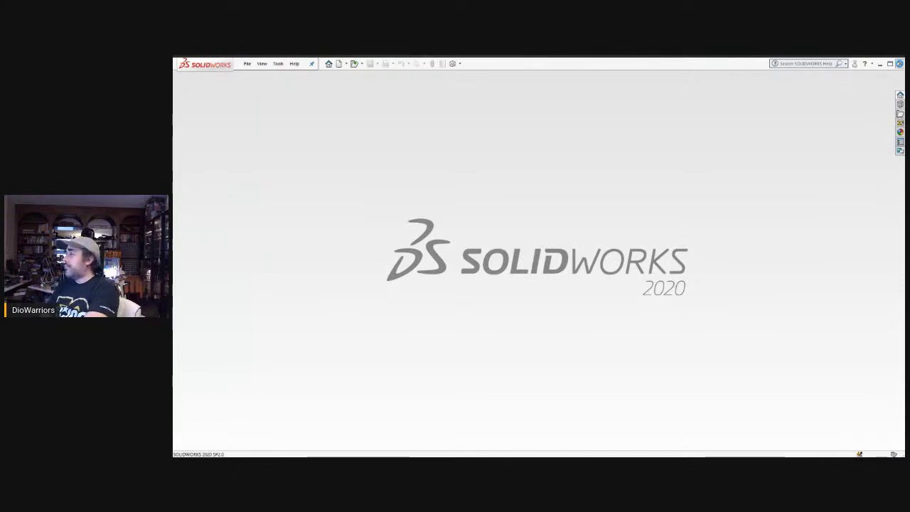
{"action": "left_click", "coordinate": [900, 63]}
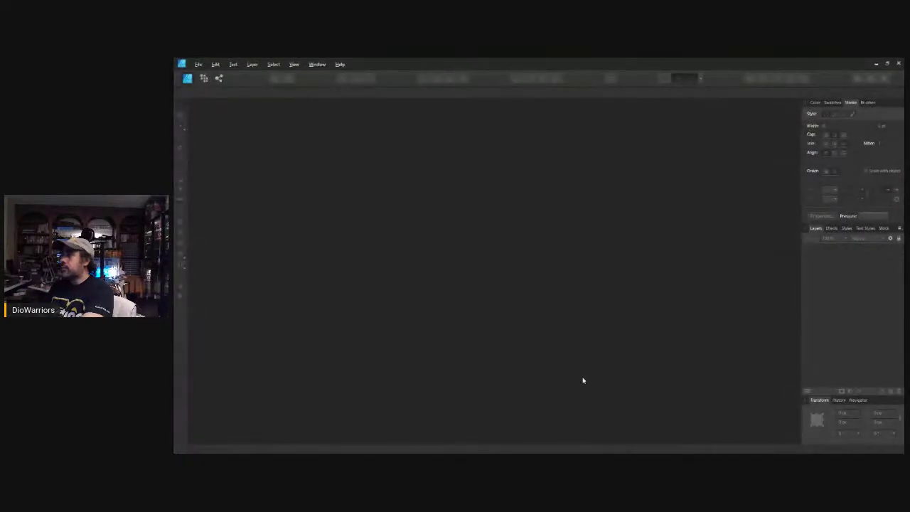
- Open Main Thruster Mount 1A.AI and create a separate blank document in millimetres, adjusting its document setup
{"action": "left_click", "coordinate": [199, 65]}
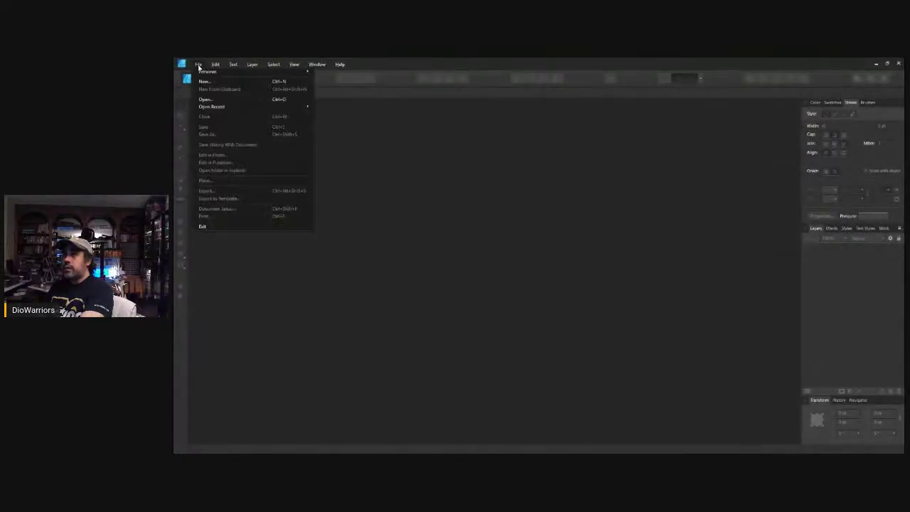
{"action": "left_click", "coordinate": [384, 69]}
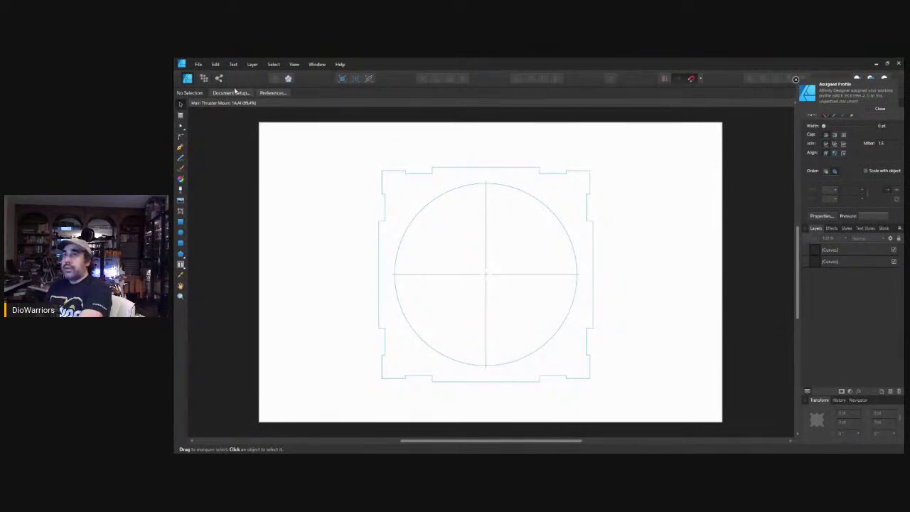
{"action": "left_click", "coordinate": [197, 64]}
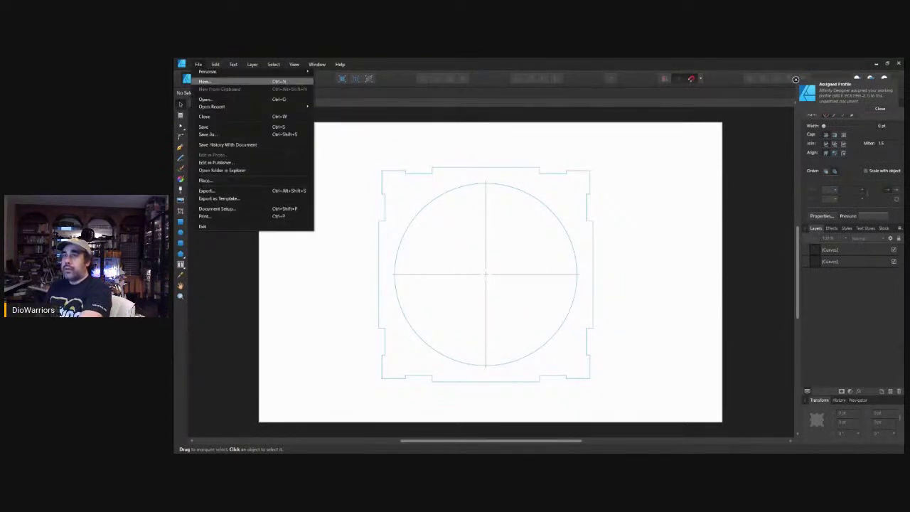
{"action": "key", "text": "Escape"}
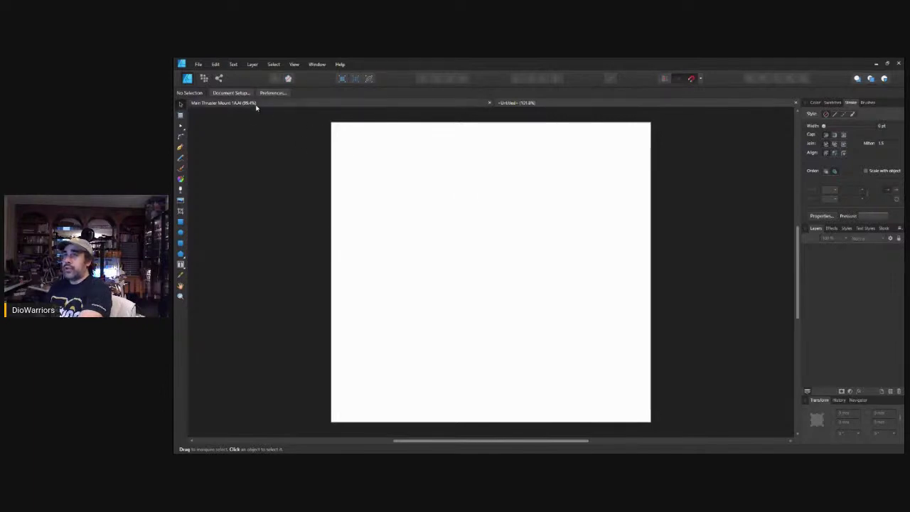
{"action": "left_click", "coordinate": [231, 93]}
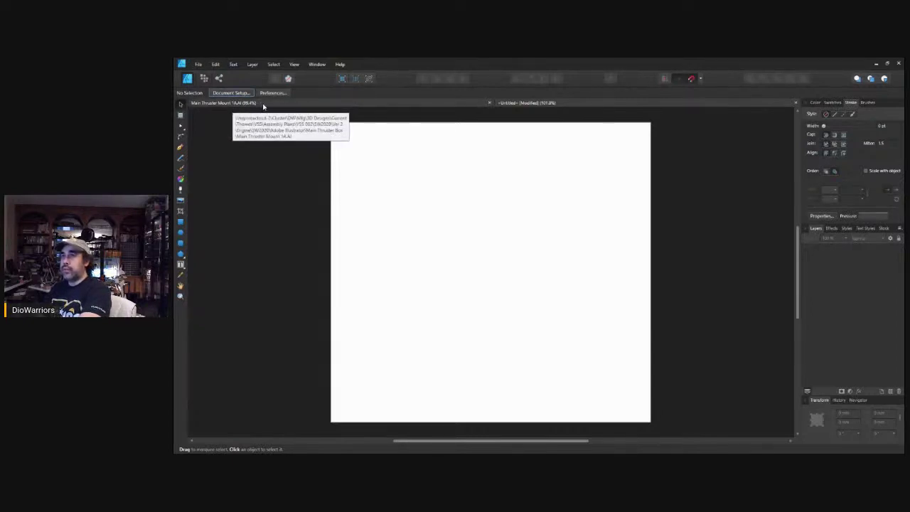
- Copy both curves of the Main Thruster Mount 1A.AI drawing
{"action": "left_click", "coordinate": [315, 105]}
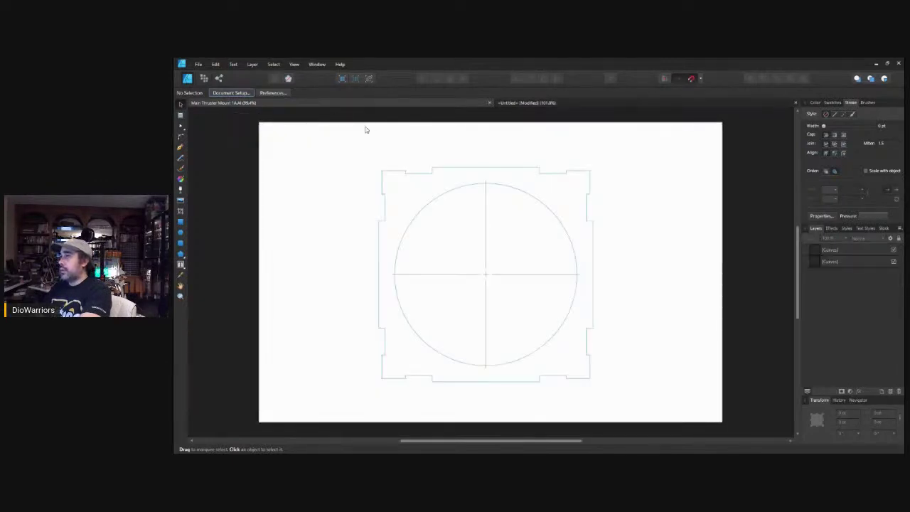
{"action": "left_click", "coordinate": [845, 250]}
{"action": "left_click", "coordinate": [845, 261], "text": "shift"}
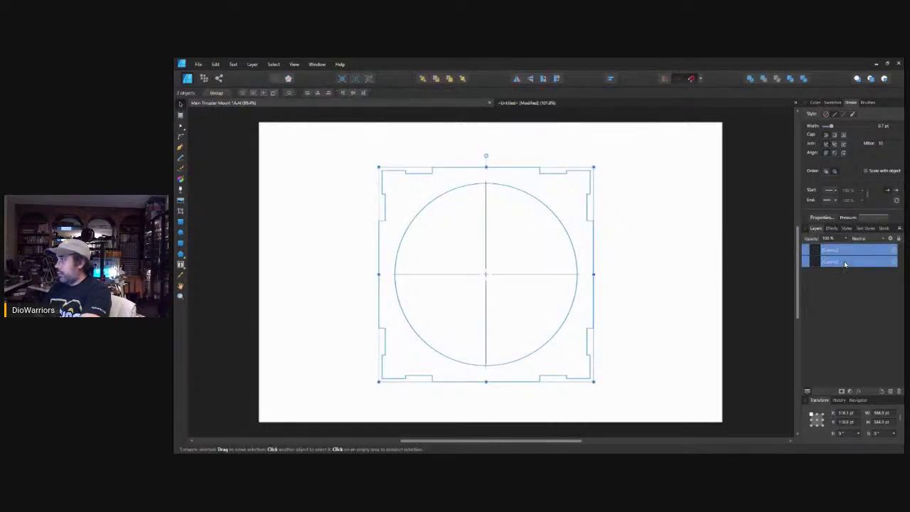
{"action": "right_click", "coordinate": [846, 265]}
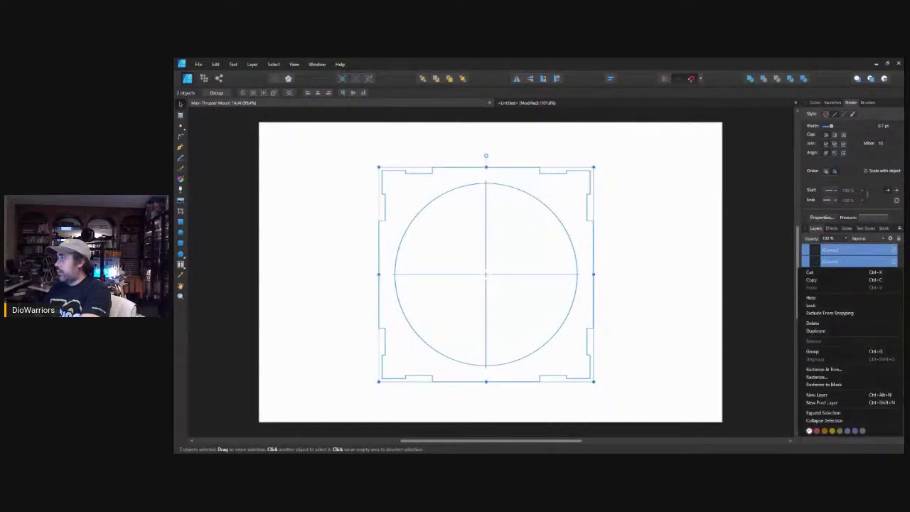
{"action": "left_click", "coordinate": [830, 282]}
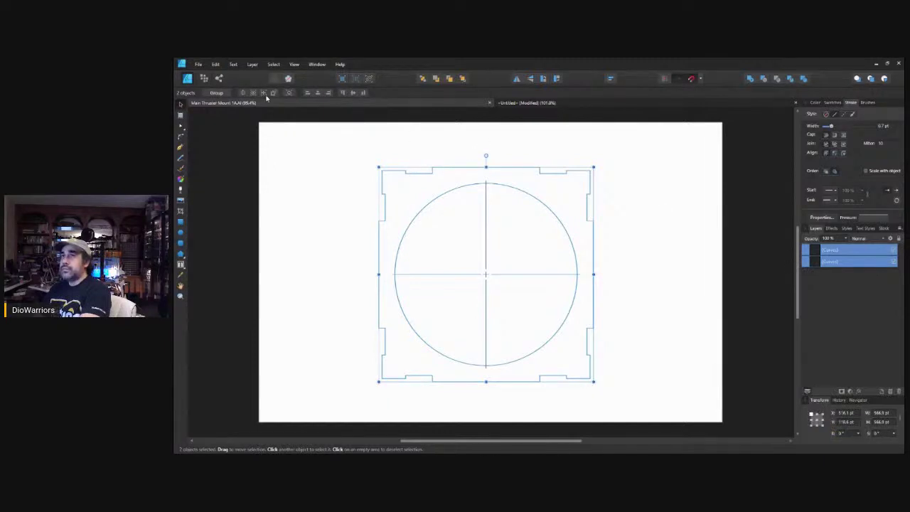
- Paste the copied curves into the new untitled document and move them up to about the middle of the page
{"action": "left_click", "coordinate": [542, 104]}
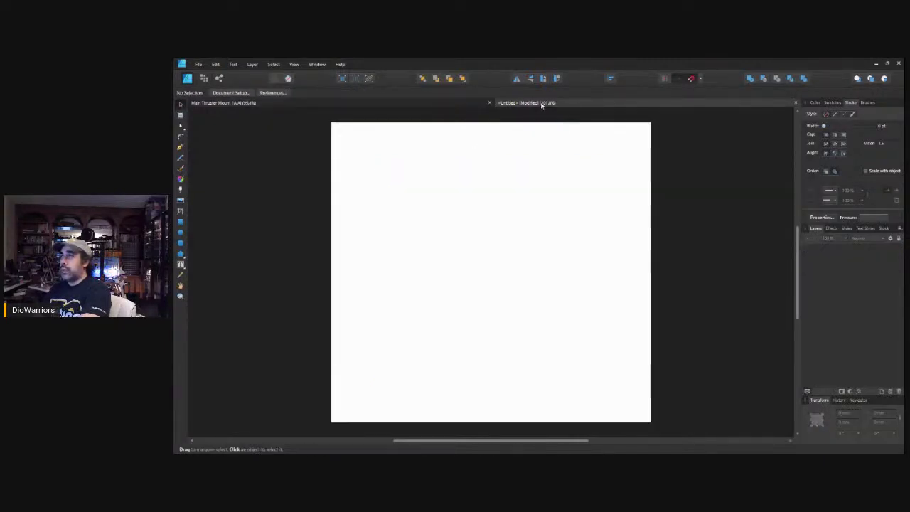
{"action": "right_click", "coordinate": [468, 212]}
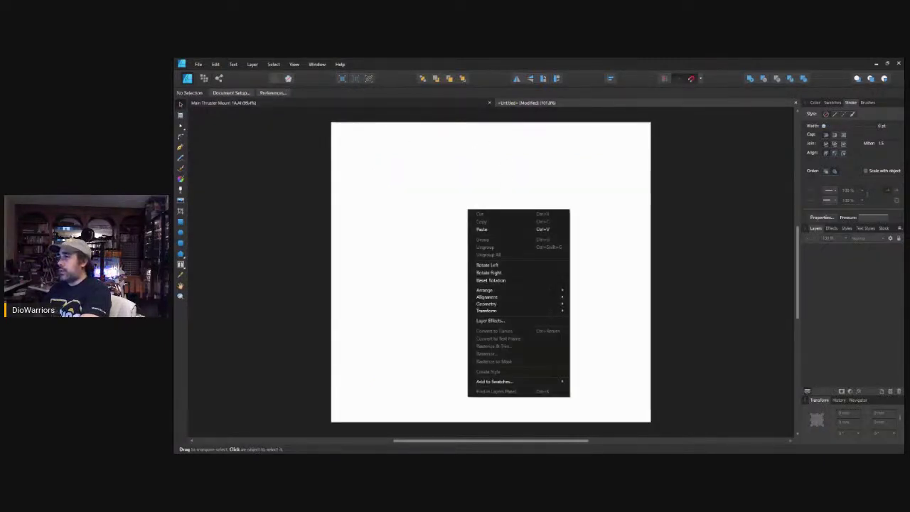
{"action": "left_click", "coordinate": [482, 229]}
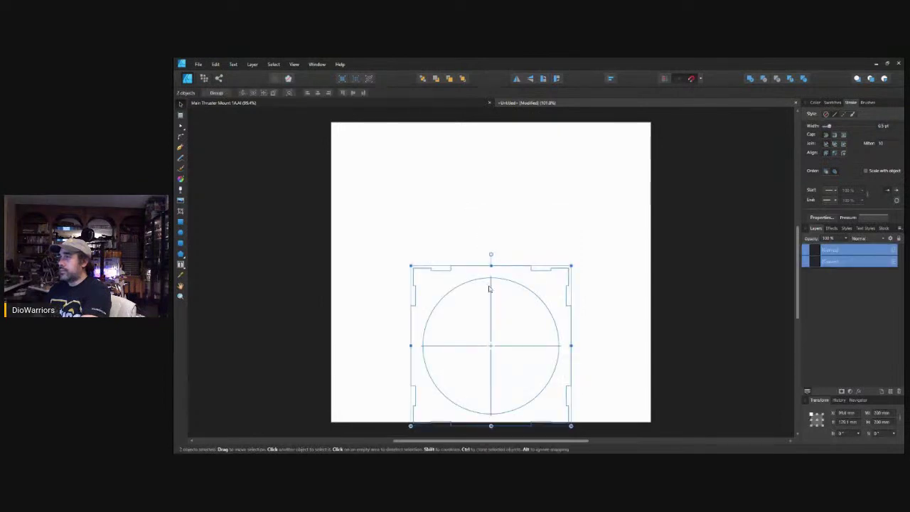
{"action": "left_click_drag", "start_coordinate": [490, 288], "coordinate": [488, 214]}
{"action": "left_click", "coordinate": [613, 210]}
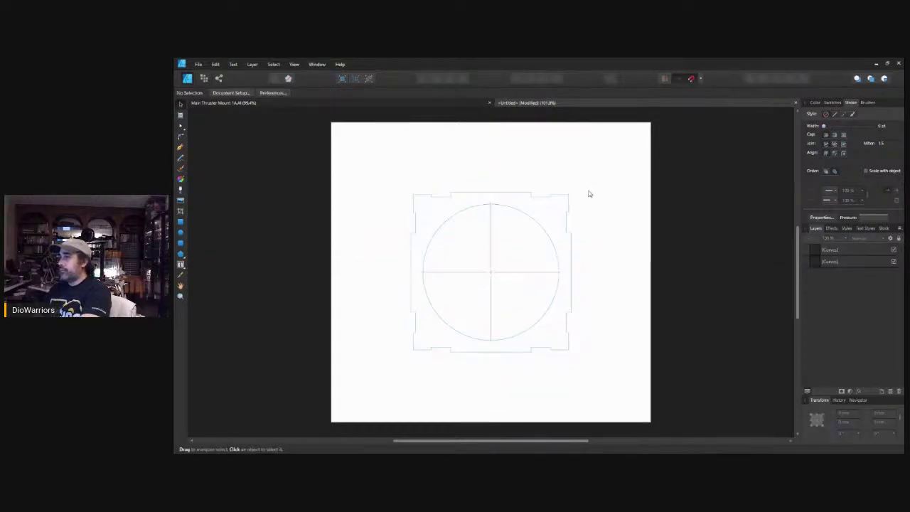
- Delete the crosshair curve inside the circle and set the remaining mount outline's stroke width to 0.7 pt
{"action": "left_click", "coordinate": [838, 262]}
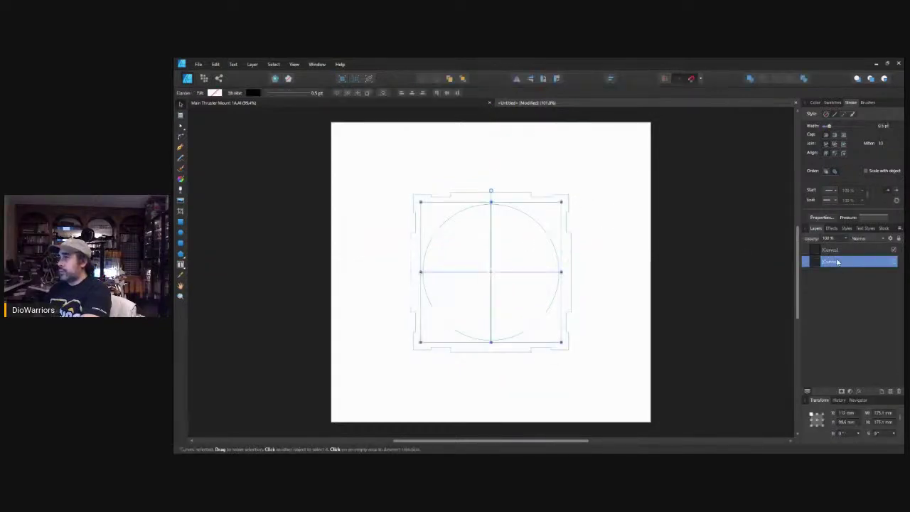
{"action": "key", "text": "Delete"}
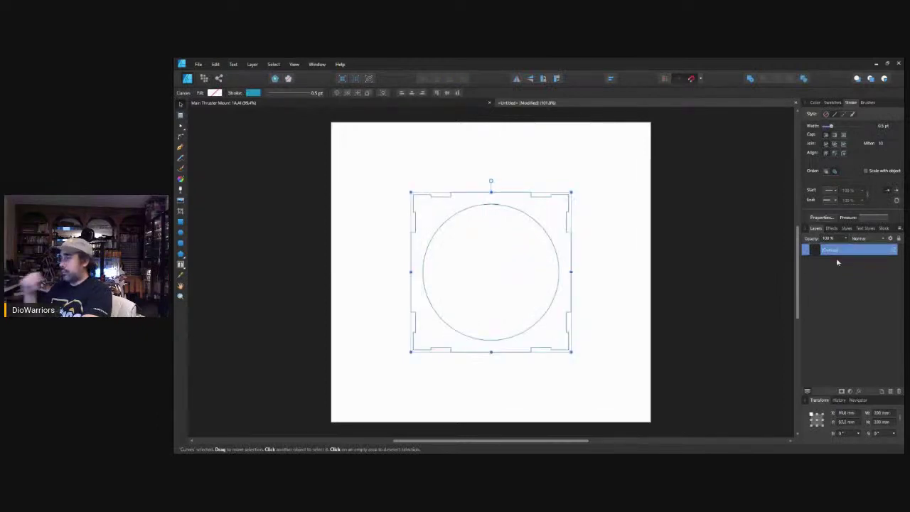
{"action": "left_click", "coordinate": [441, 175]}
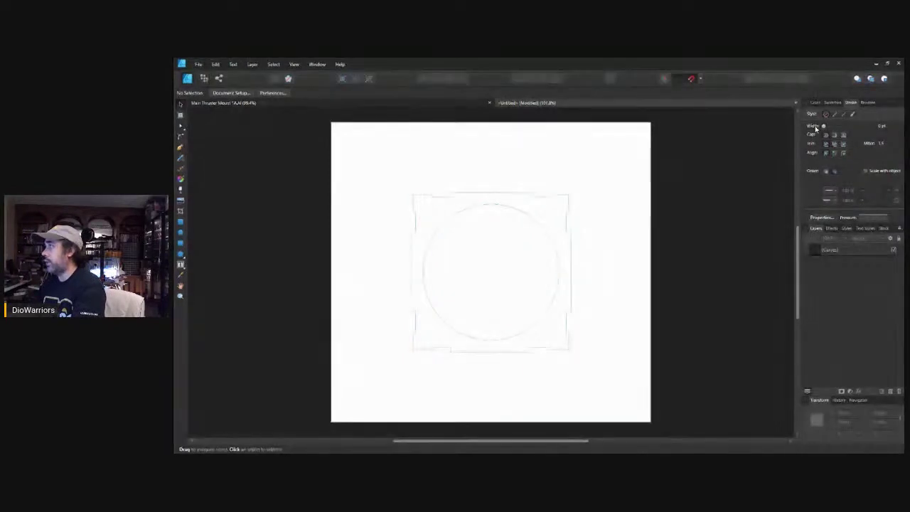
{"action": "left_click_drag", "start_coordinate": [376, 176], "coordinate": [593, 366]}
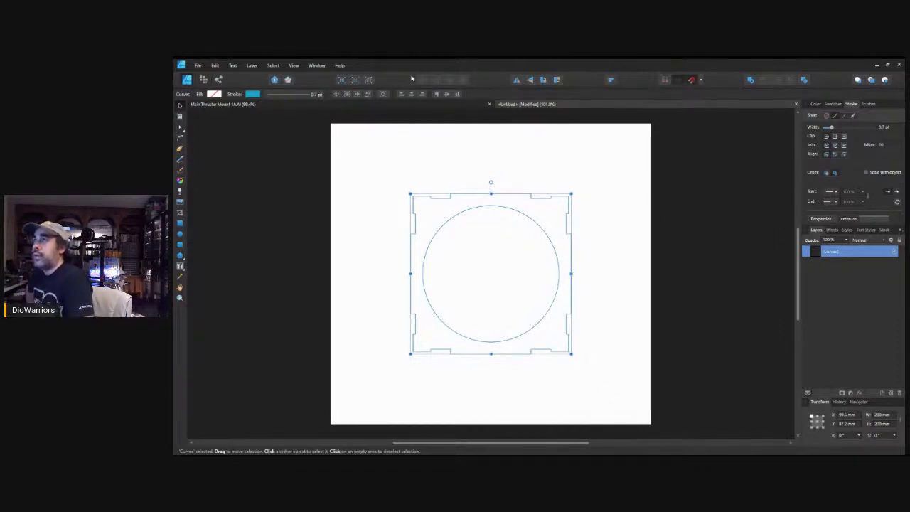
- Save the document as untitled.afdesign in a new folder named Thruster Box inside the Engine > Affinity Designer folder
{"action": "left_click", "coordinate": [198, 66]}
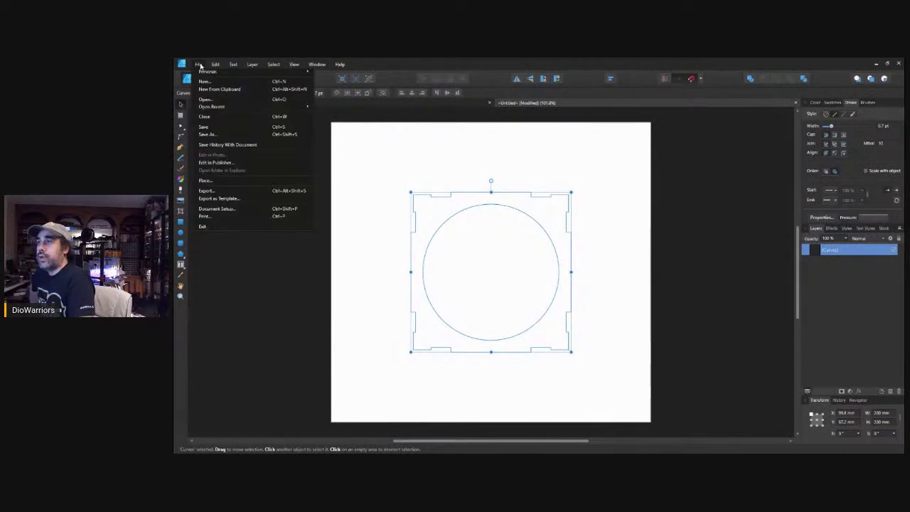
{"action": "key", "text": "Escape"}
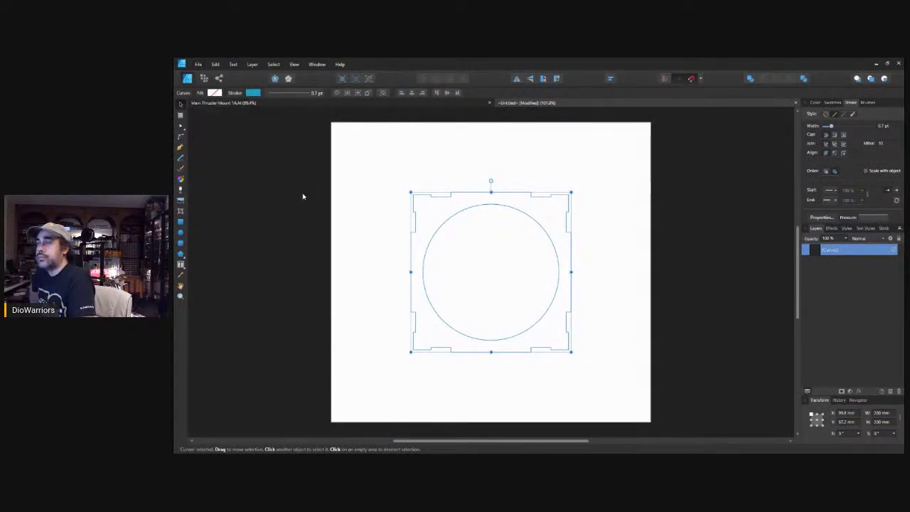
{"action": "key", "text": "ctrl+s"}
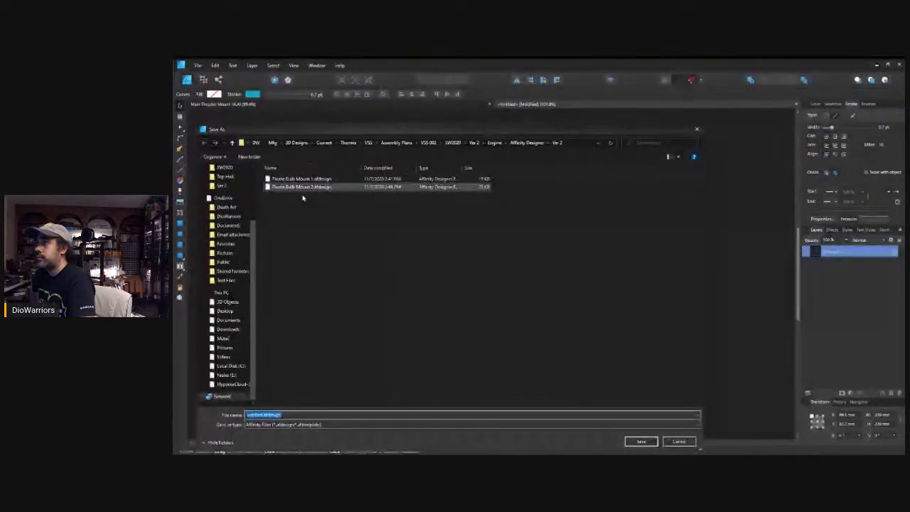
{"action": "left_click", "coordinate": [525, 143]}
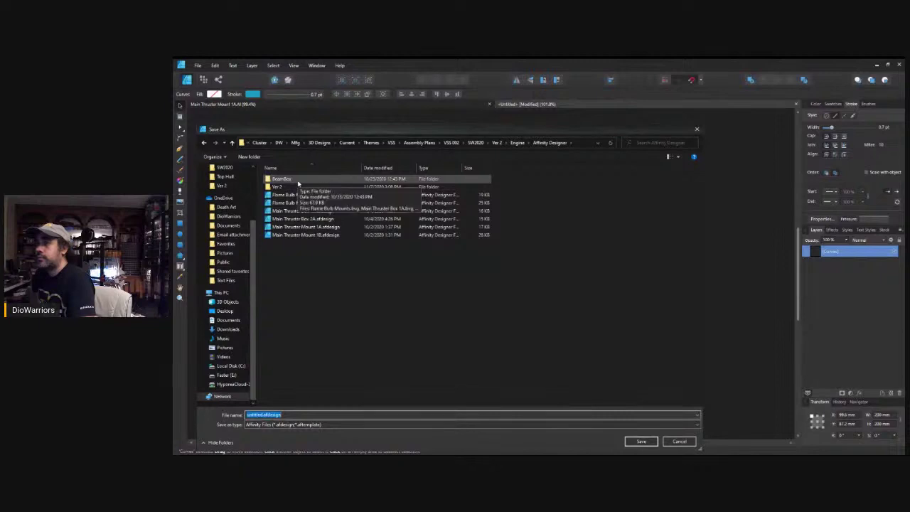
{"action": "left_click", "coordinate": [517, 142]}
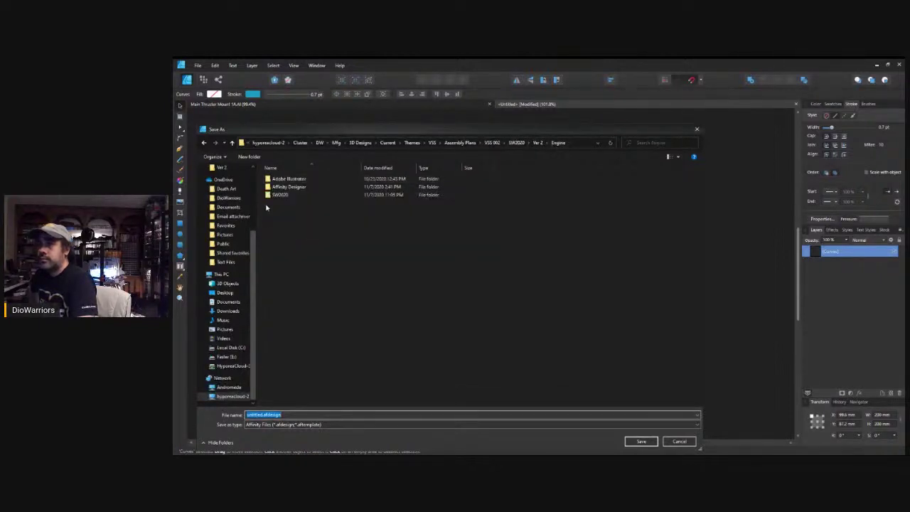
{"action": "double_click", "coordinate": [315, 187]}
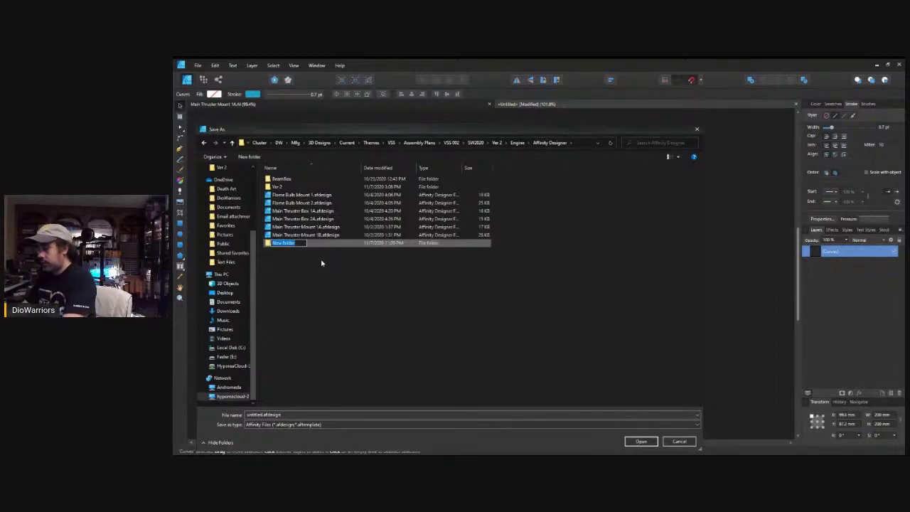
{"action": "type", "text": "S"}
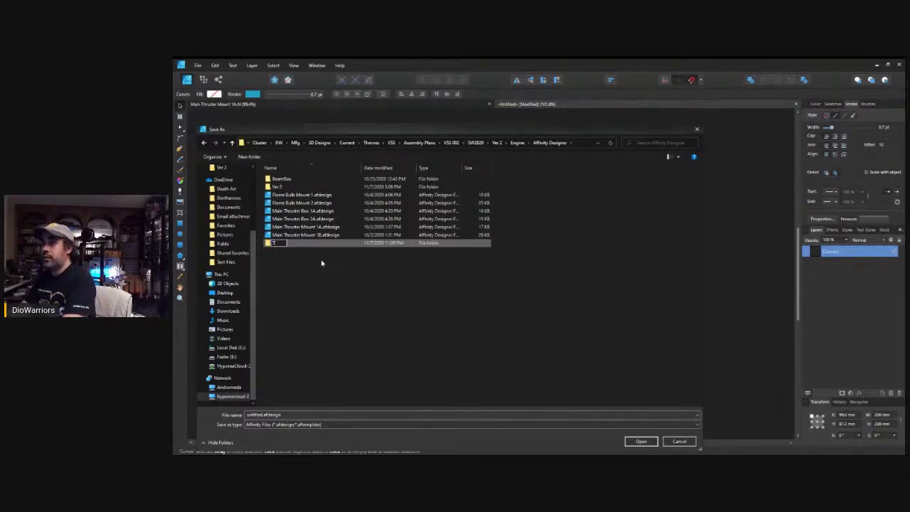
{"action": "type", "text": "hruster"}
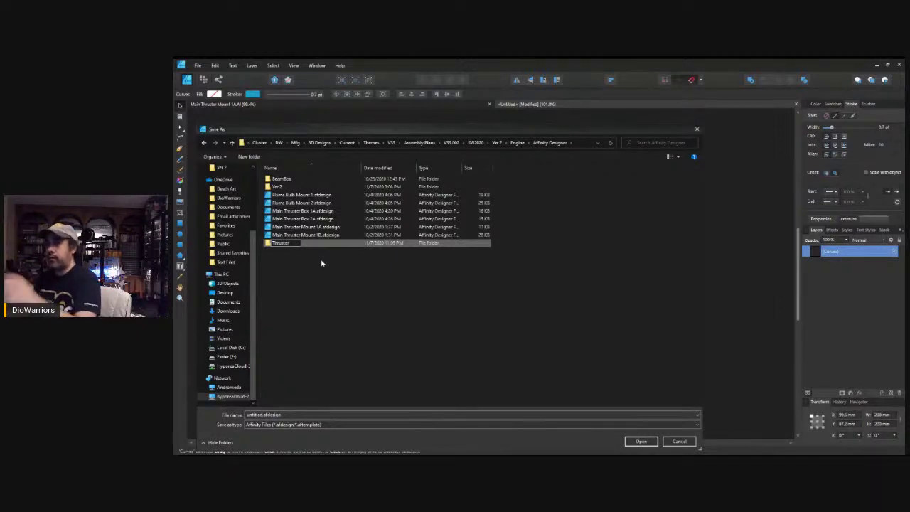
{"action": "type", "text": " Box"}
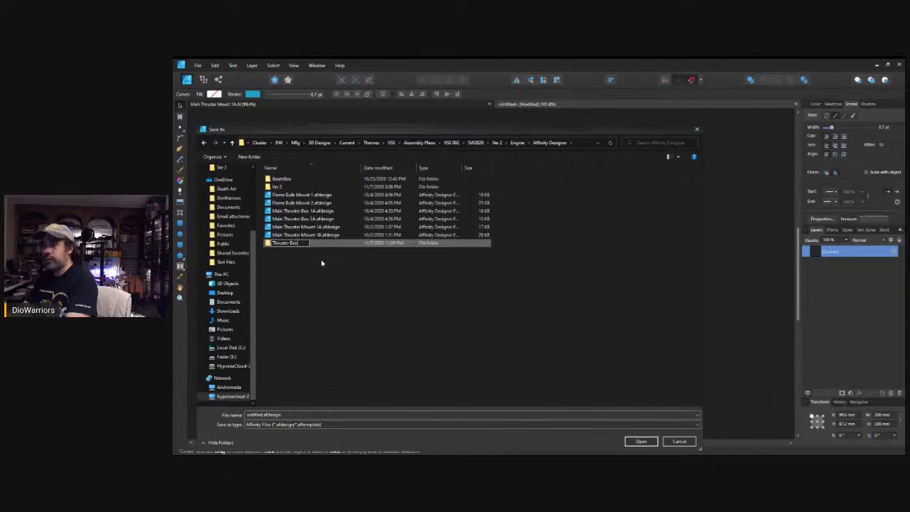
{"action": "left_click", "coordinate": [264, 245]}
{"action": "double_click", "coordinate": [264, 245]}
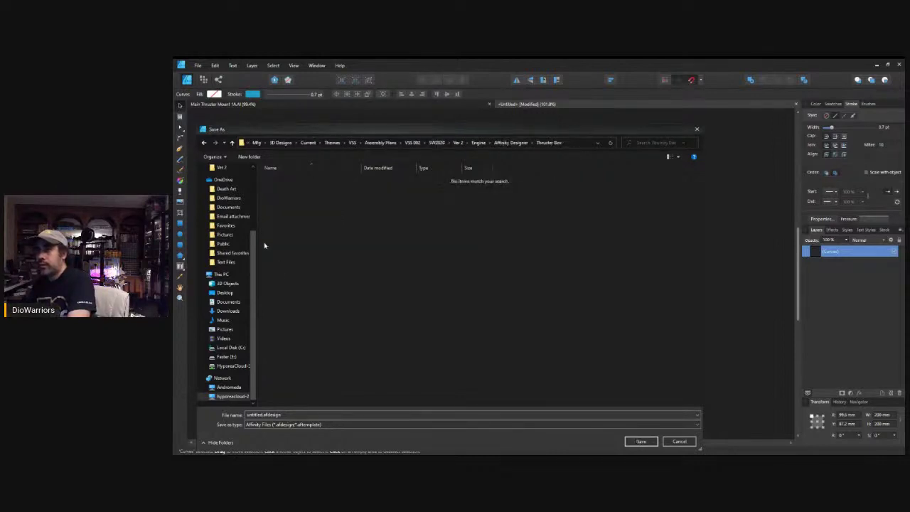
{"action": "left_click", "coordinate": [643, 442]}
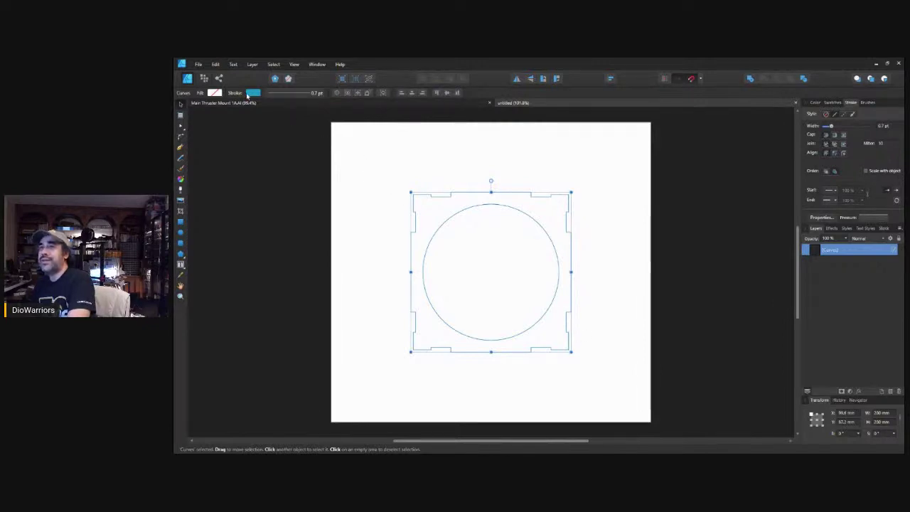
- Save a copy of the document as Main Thruster Mount 1A.afdesign in the Thruster Box folder
{"action": "left_click", "coordinate": [199, 64]}
{"action": "left_click", "coordinate": [205, 134]}
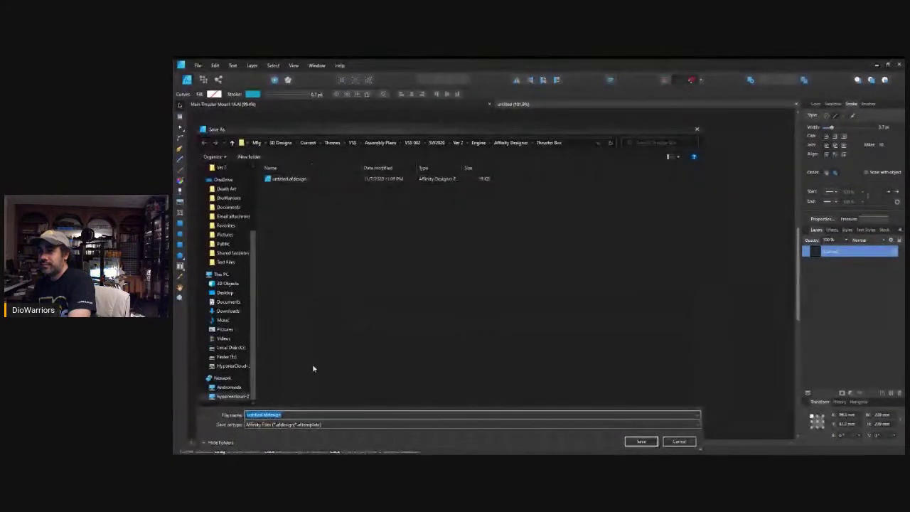
{"action": "type", "text": "bed"}
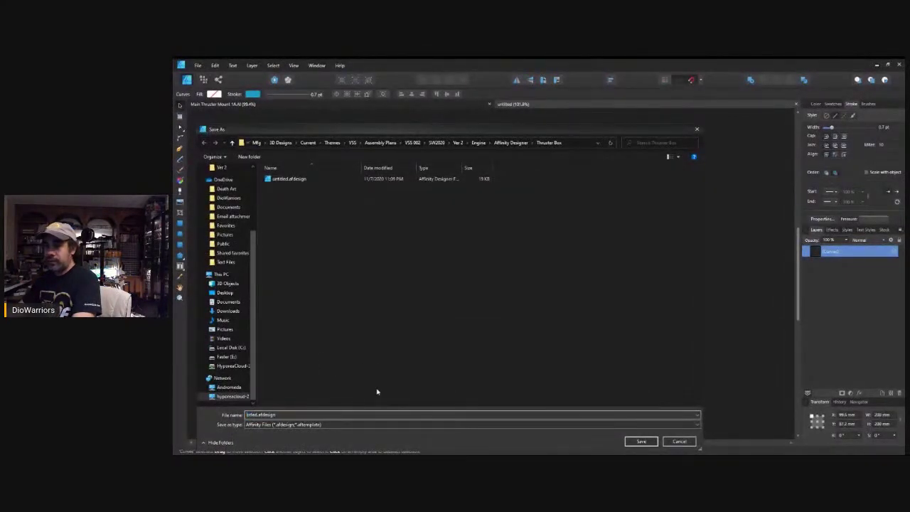
{"action": "key", "text": "BackSpace"}
{"action": "key", "text": "BackSpace"}
{"action": "key", "text": "BackSpace"}
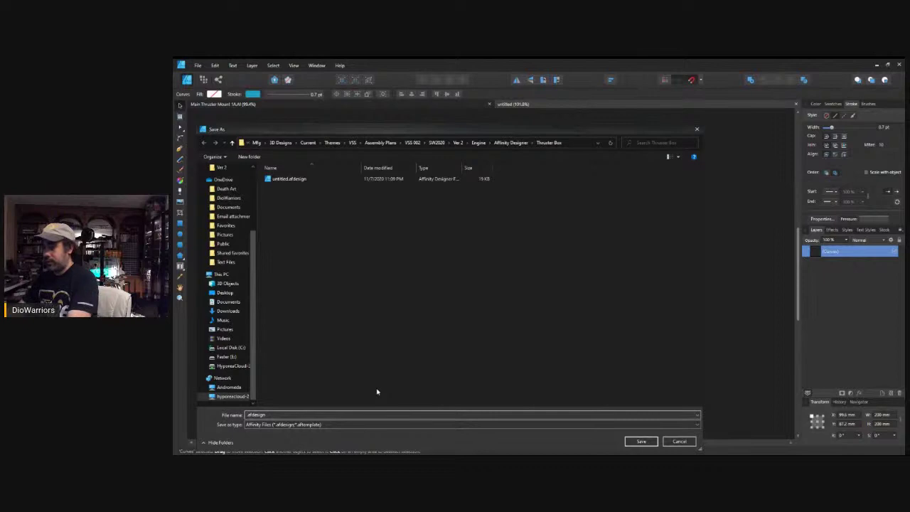
{"action": "type", "text": "Main Thr"}
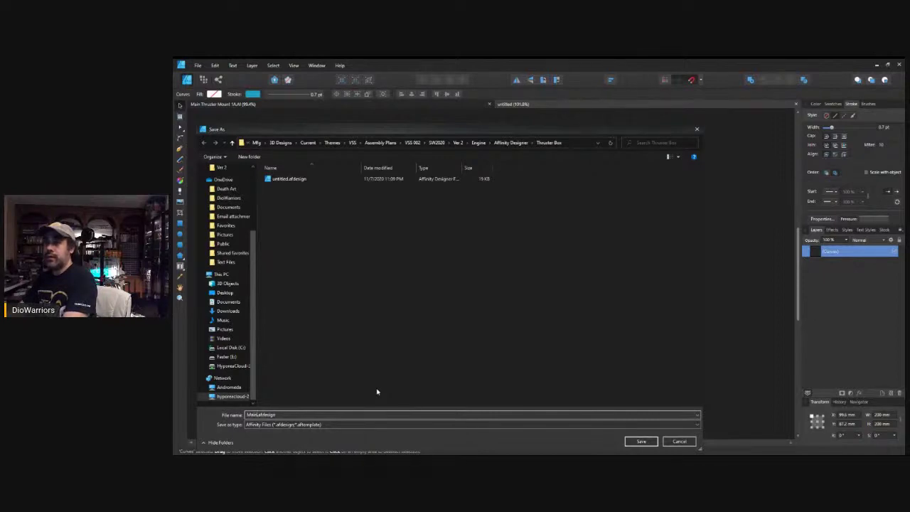
{"action": "type", "text": "uster Mount"}
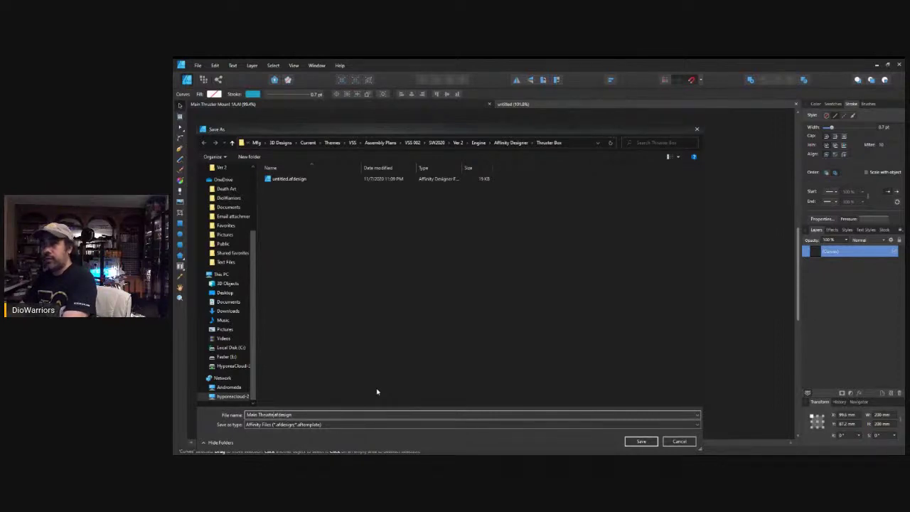
{"action": "type", "text": " 1A"}
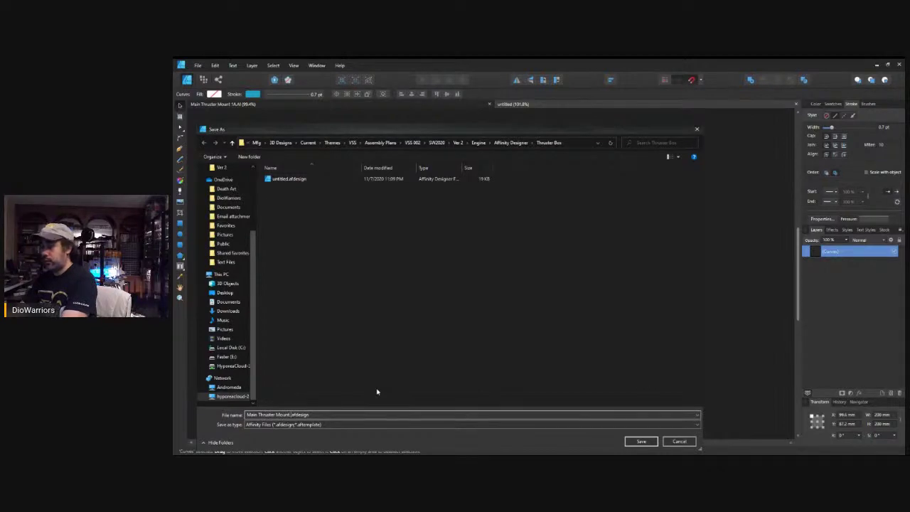
{"action": "key", "text": "Return"}
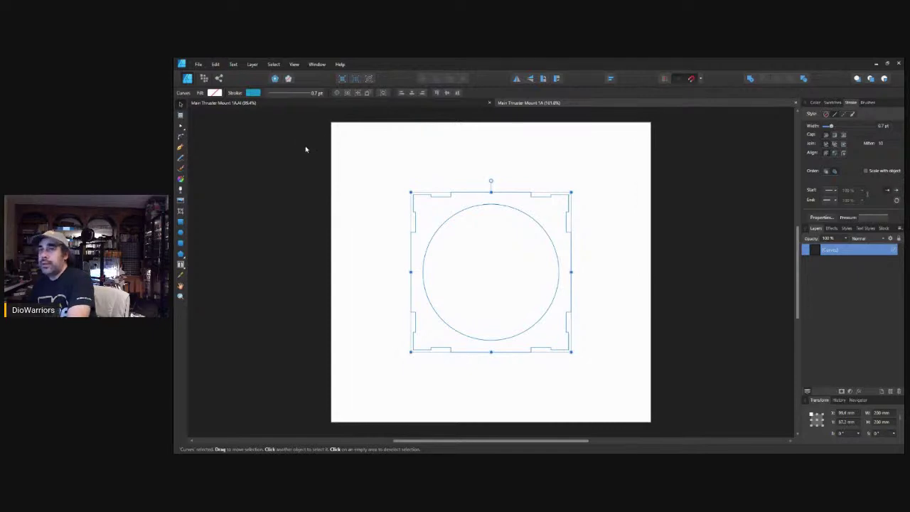
- Export the mount drawing as Main Thruster Mount 1A.svg into the Thruster Box folder
{"action": "left_click", "coordinate": [199, 64]}
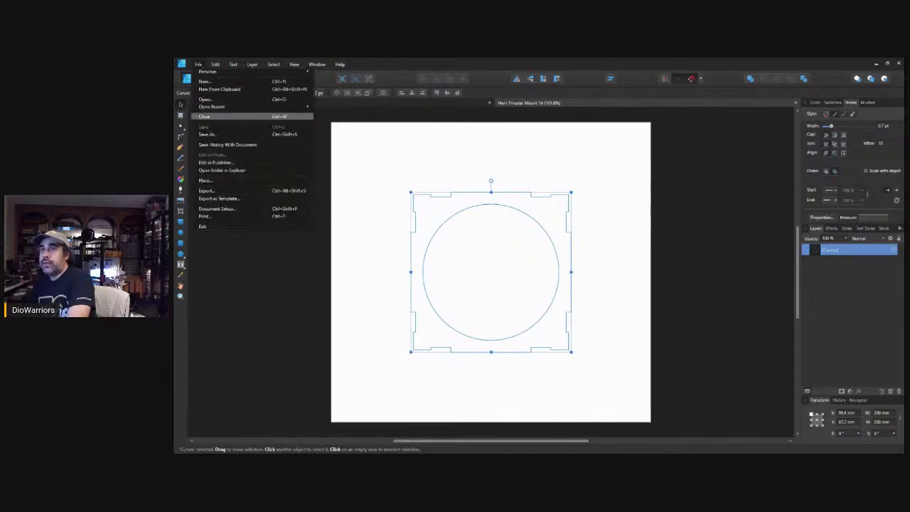
{"action": "left_click", "coordinate": [211, 191]}
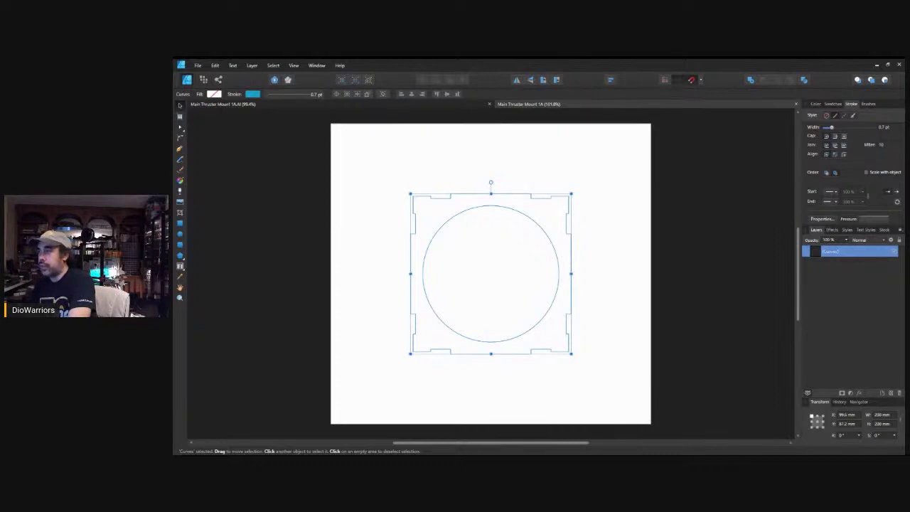
{"action": "right_click", "coordinate": [493, 269]}
{"action": "left_click", "coordinate": [551, 293]}
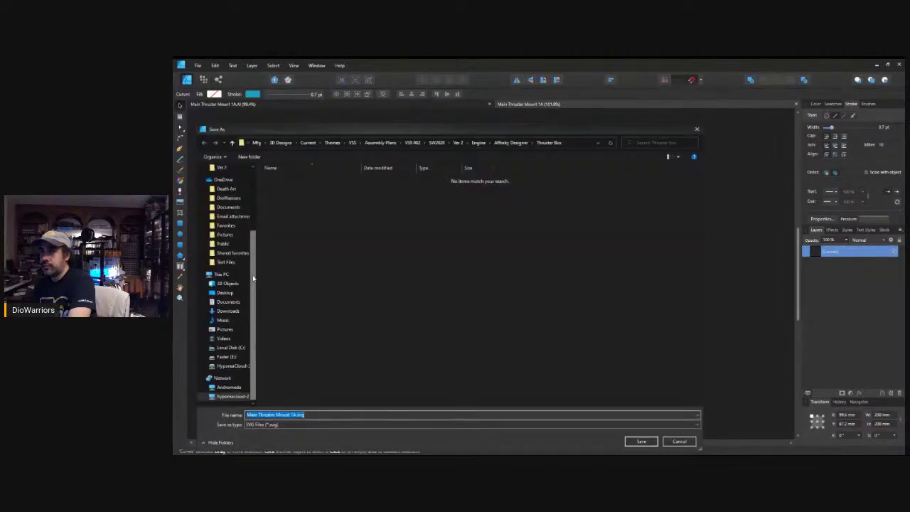
{"action": "left_click_drag", "start_coordinate": [254, 278], "coordinate": [216, 259]}
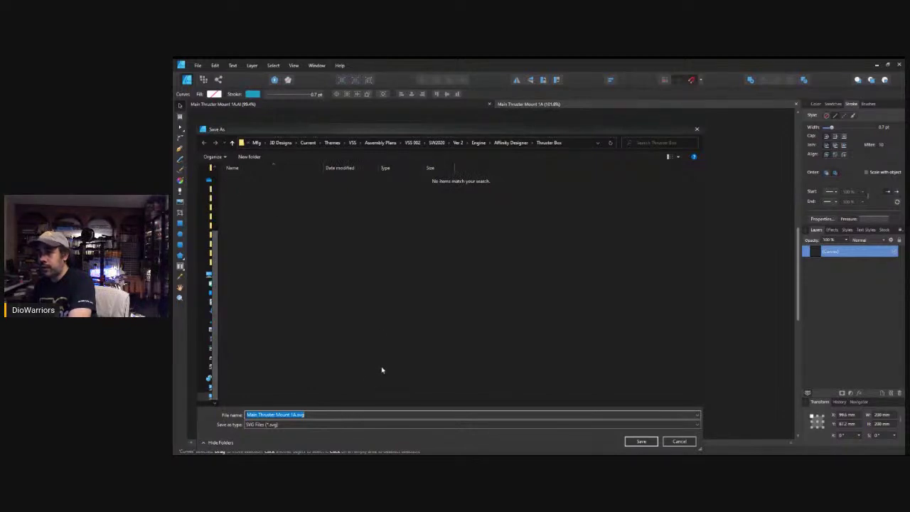
{"action": "left_click", "coordinate": [641, 442]}
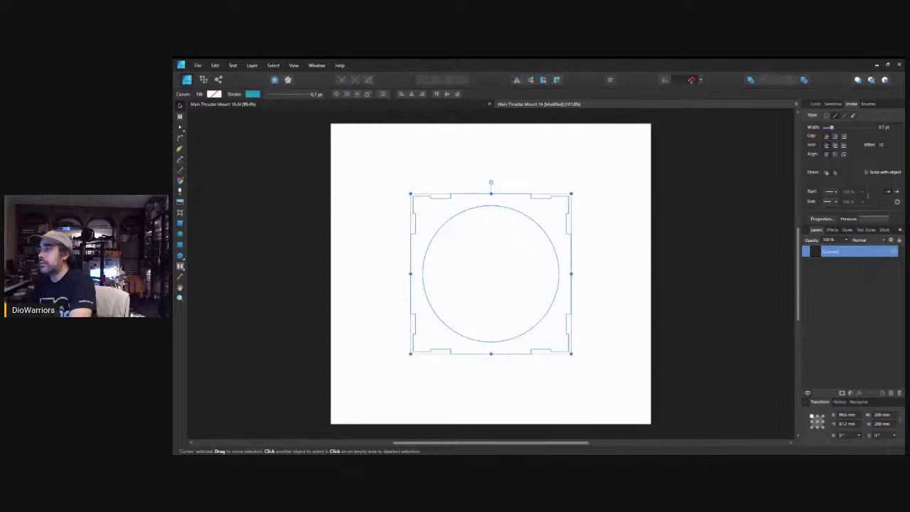
- Close both open documents and reopen the saved Main Thruster Mount 1A document from the recent files
{"action": "key", "text": "ctrl+w"}
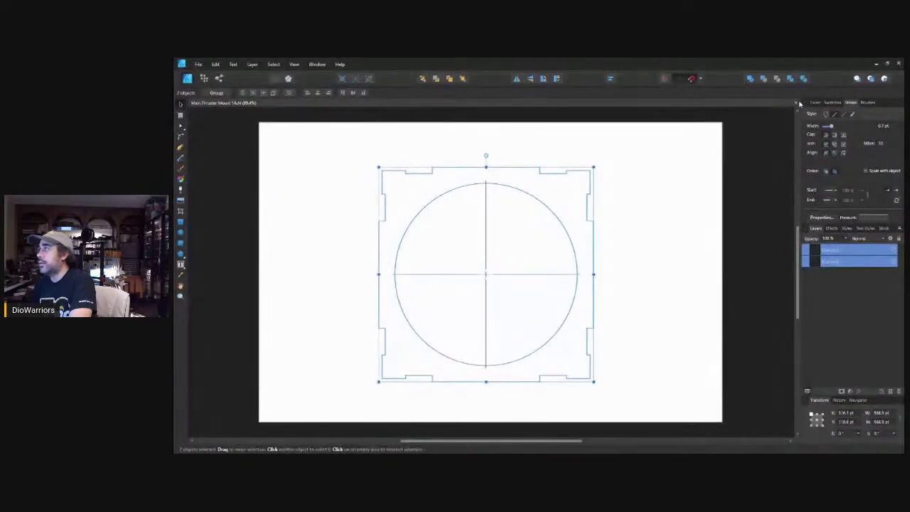
{"action": "key", "text": "ctrl+w"}
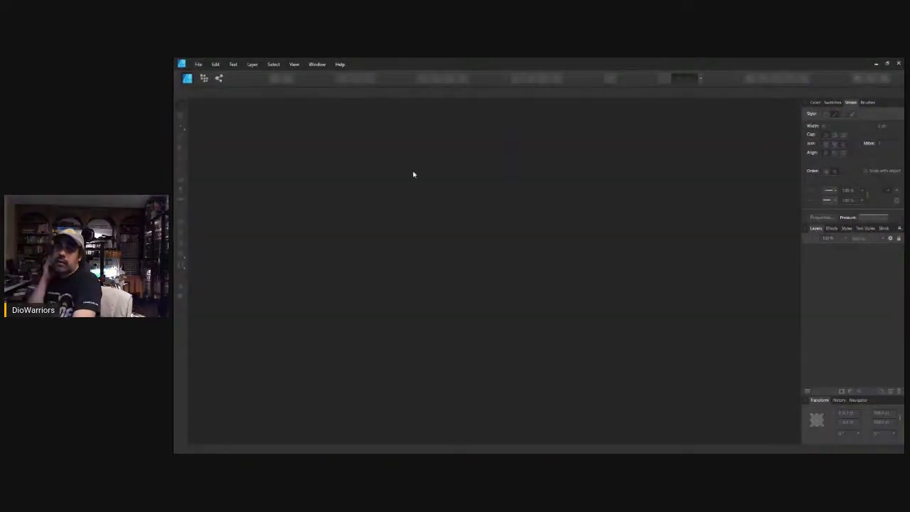
{"action": "left_click", "coordinate": [198, 64]}
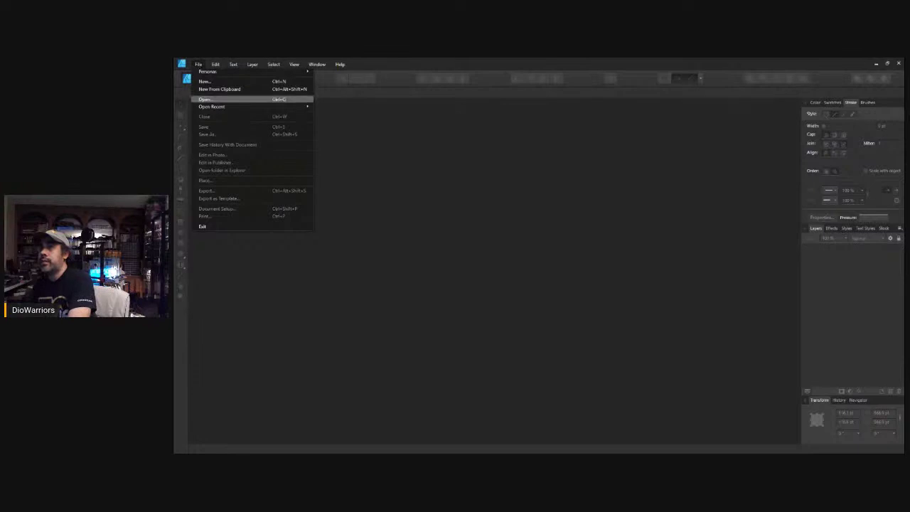
{"action": "mouse_move", "coordinate": [214, 107]}
{"action": "left_click", "coordinate": [332, 108]}
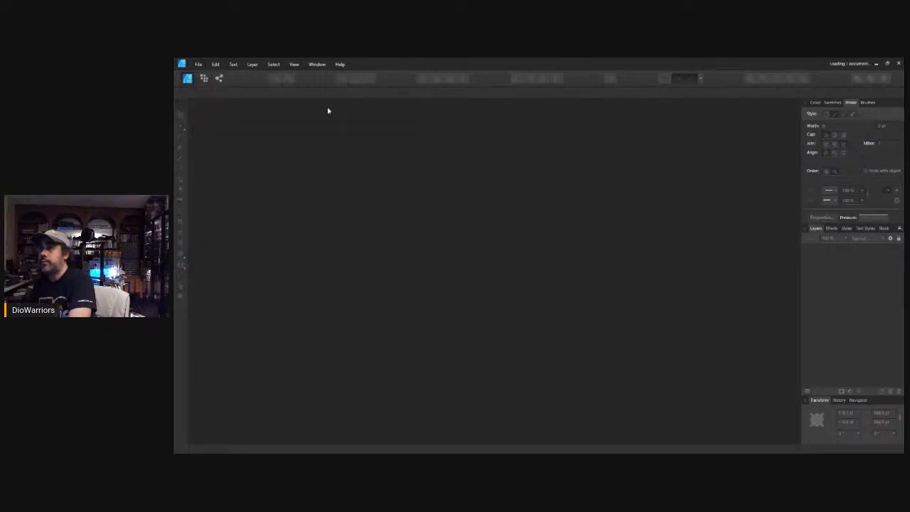
- Set the mount outline's stroke width to 0.2 pt and save the document
{"action": "mouse_move", "coordinate": [377, 152]}
{"action": "left_mouse_down"}
{"action": "mouse_move", "coordinate": [497, 276]}
{"action": "mouse_move", "coordinate": [613, 368]}
{"action": "left_mouse_up"}
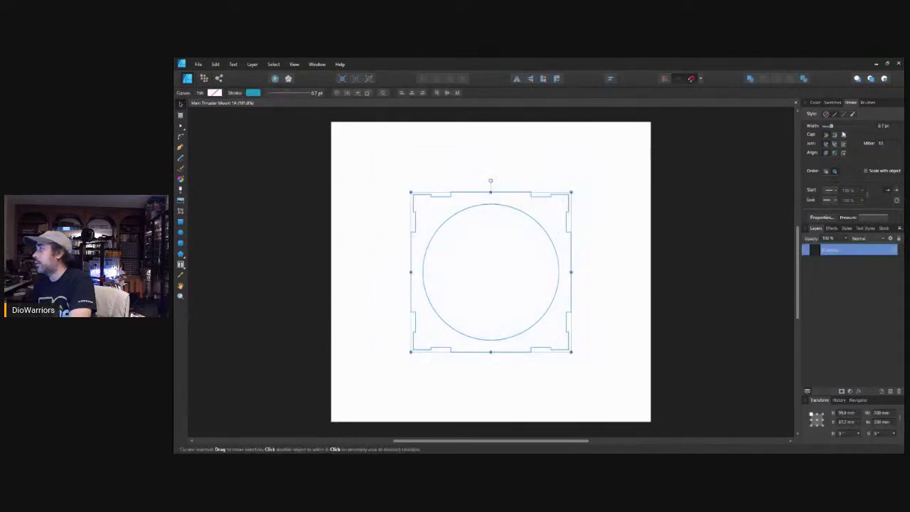
{"action": "left_click", "coordinate": [885, 126]}
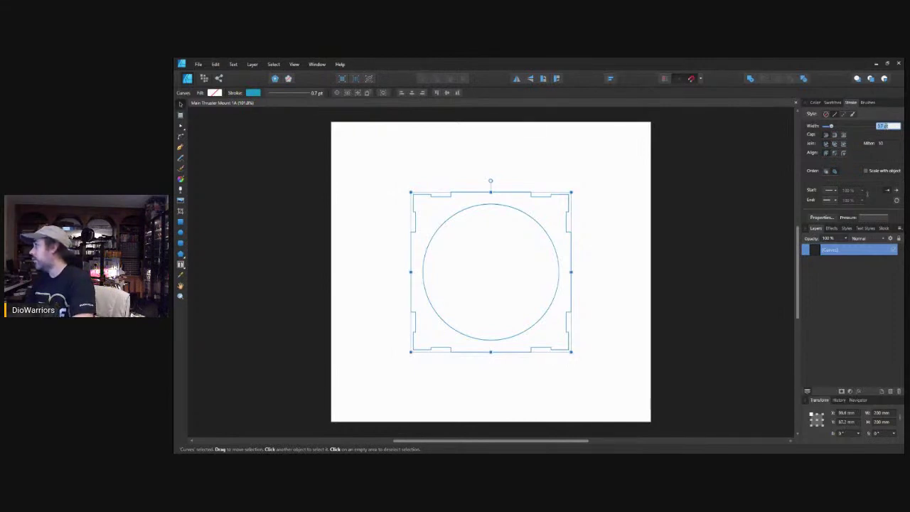
{"action": "type", "text": "1"}
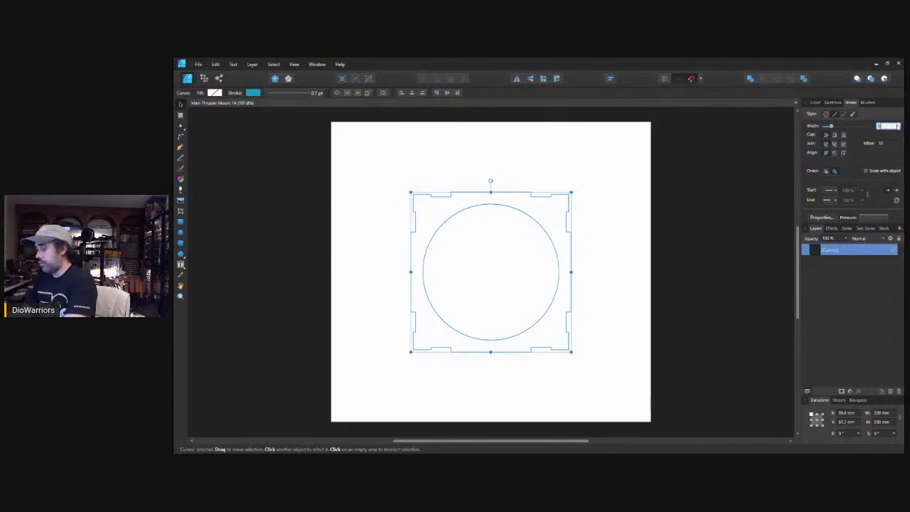
{"action": "key", "text": "Return"}
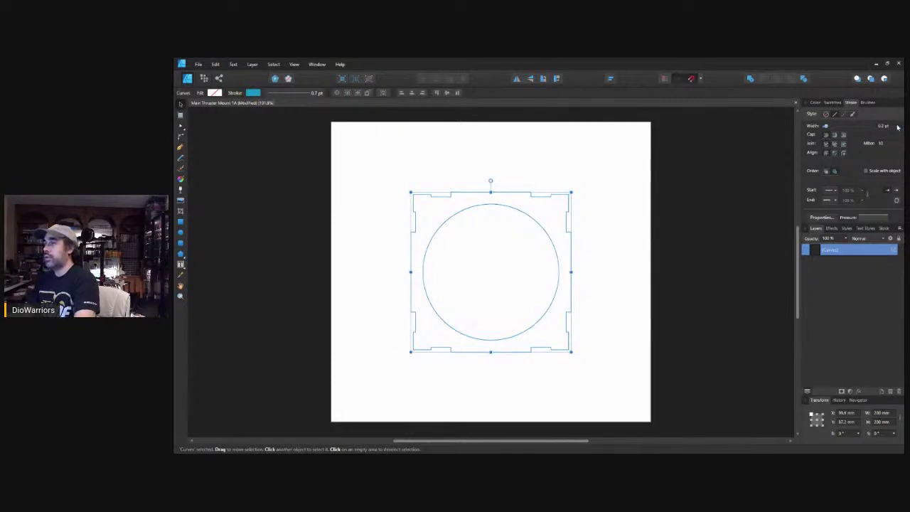
{"action": "left_click", "coordinate": [638, 145]}
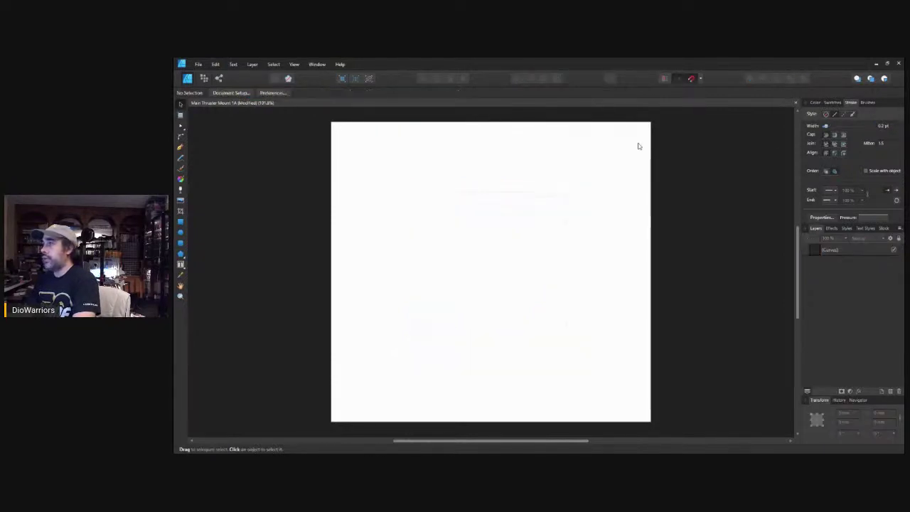
{"action": "key", "text": "ctrl+s"}
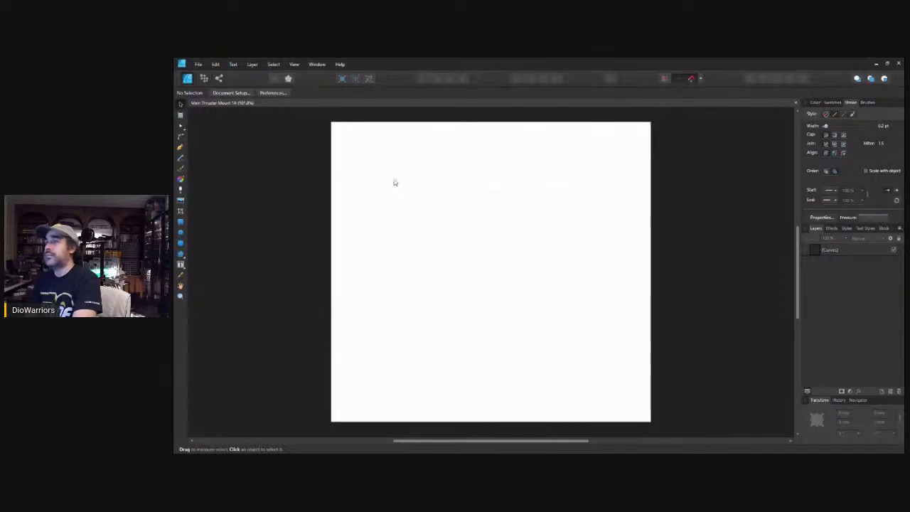
- Export the mount outline as Main Thruster Mount 1A.svg in the Thruster Box folder, replacing the existing SVG file
{"action": "left_click_drag", "start_coordinate": [387, 172], "coordinate": [588, 377]}
{"action": "left_click", "coordinate": [199, 66]}
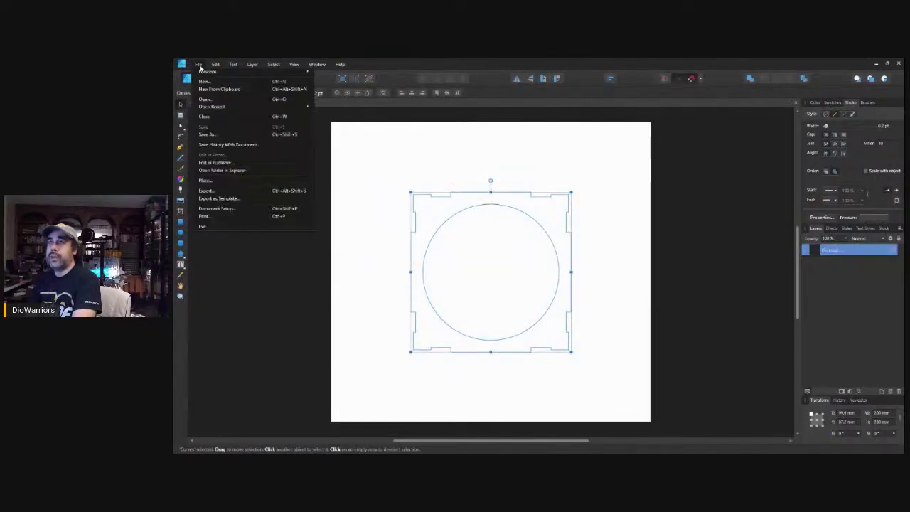
{"action": "left_click", "coordinate": [214, 191]}
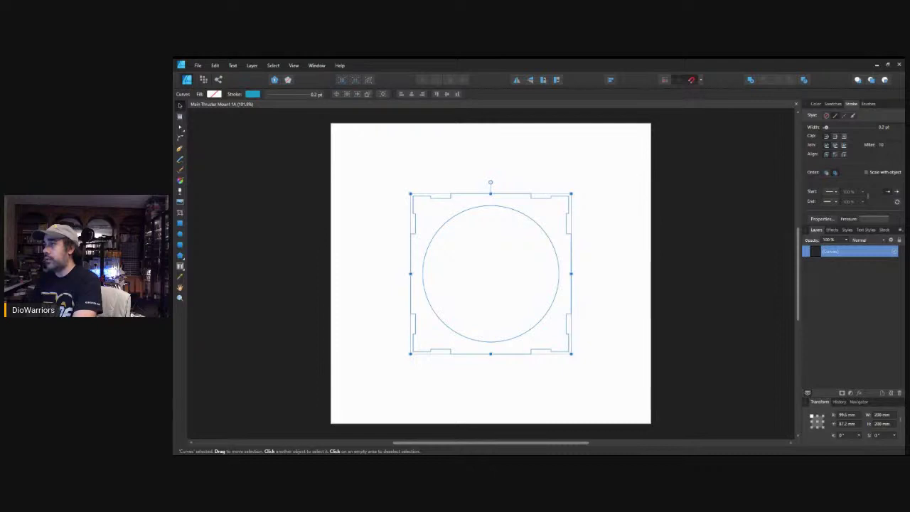
{"action": "left_click", "coordinate": [530, 275]}
{"action": "left_click", "coordinate": [538, 292]}
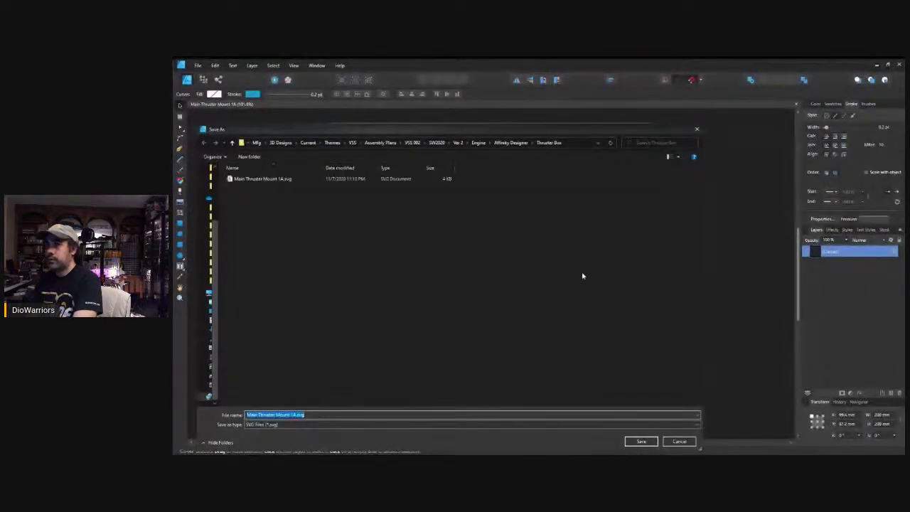
{"action": "left_click", "coordinate": [643, 441]}
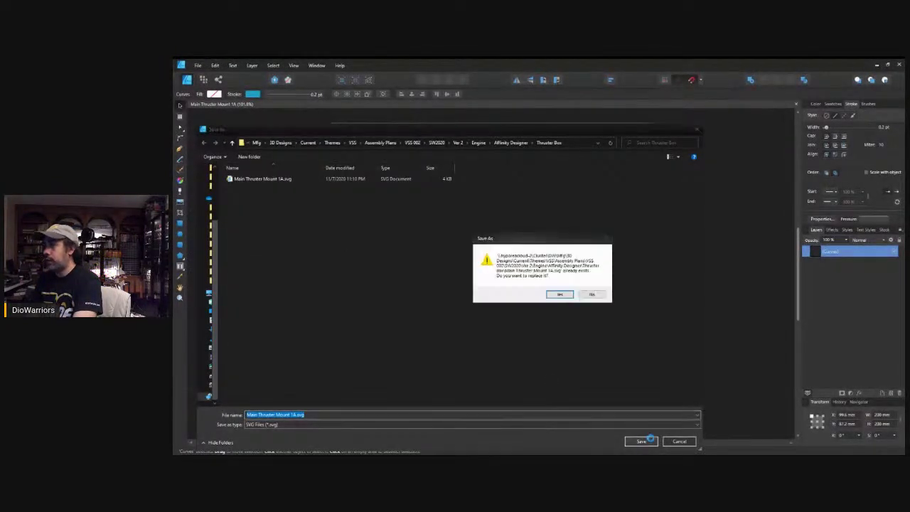
{"action": "left_click", "coordinate": [559, 295]}
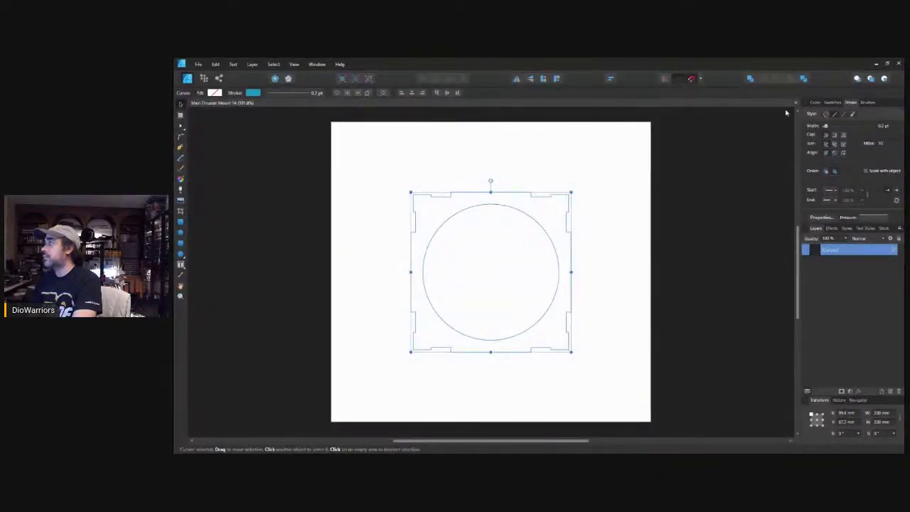
- Close the Main Thruster Mount 1A document and open Main Thruster Mount 1B.AI
{"action": "left_click", "coordinate": [797, 105]}
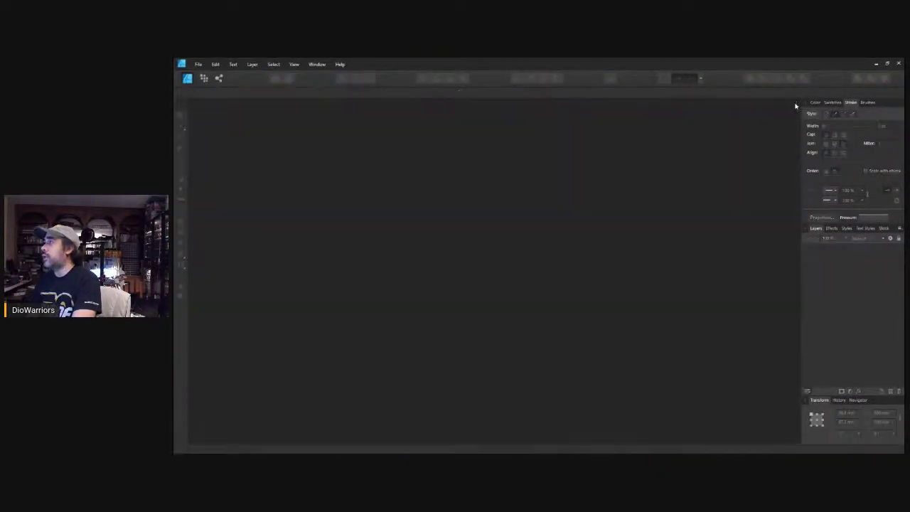
{"action": "left_click", "coordinate": [198, 65]}
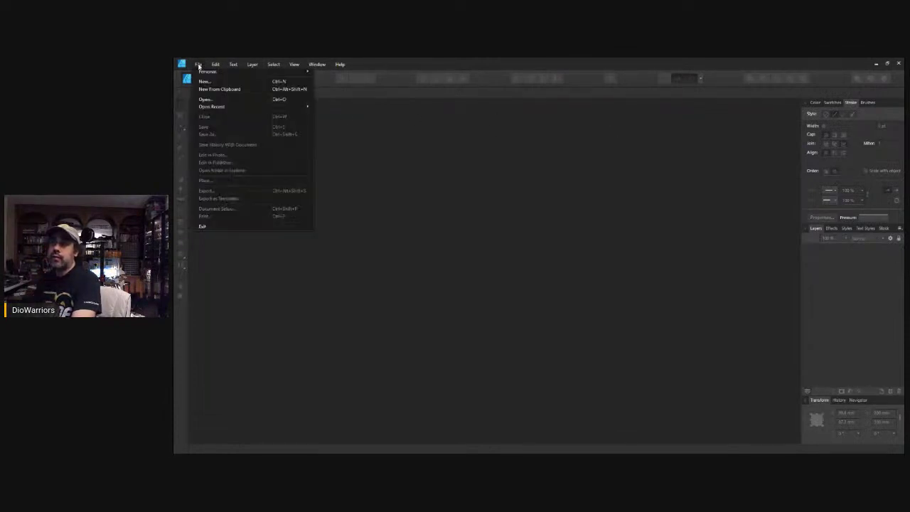
{"action": "left_click", "coordinate": [399, 70]}
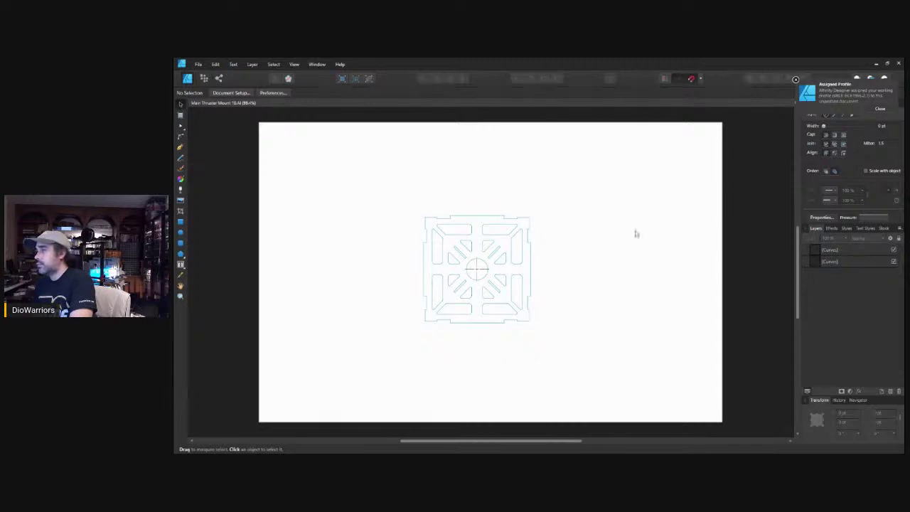
- Copy both curves of the Main Thruster Mount 1B drawing, the slotted plate outline and the centre crosshair
{"action": "left_click_drag", "start_coordinate": [402, 200], "coordinate": [555, 344]}
{"action": "left_click", "coordinate": [606, 267]}
{"action": "left_click", "coordinate": [813, 252]}
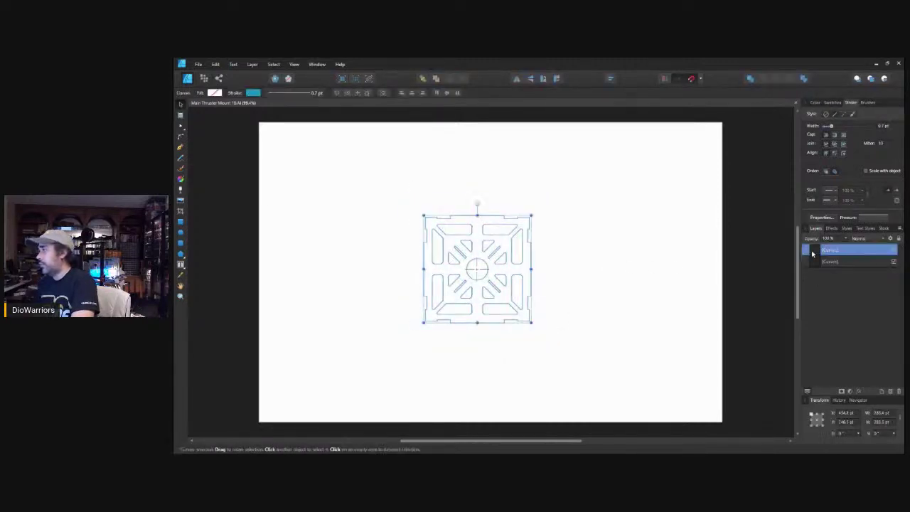
{"action": "left_click", "coordinate": [819, 262], "text": "shift"}
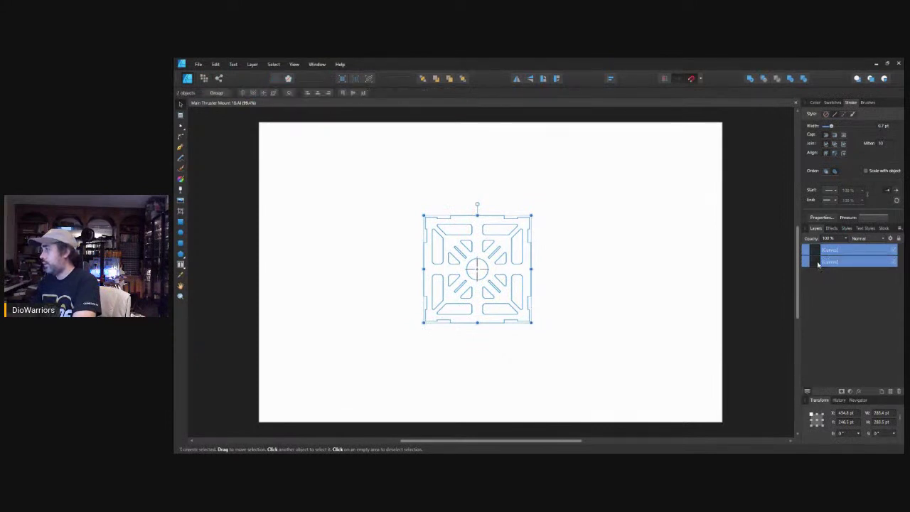
{"action": "right_click", "coordinate": [819, 262]}
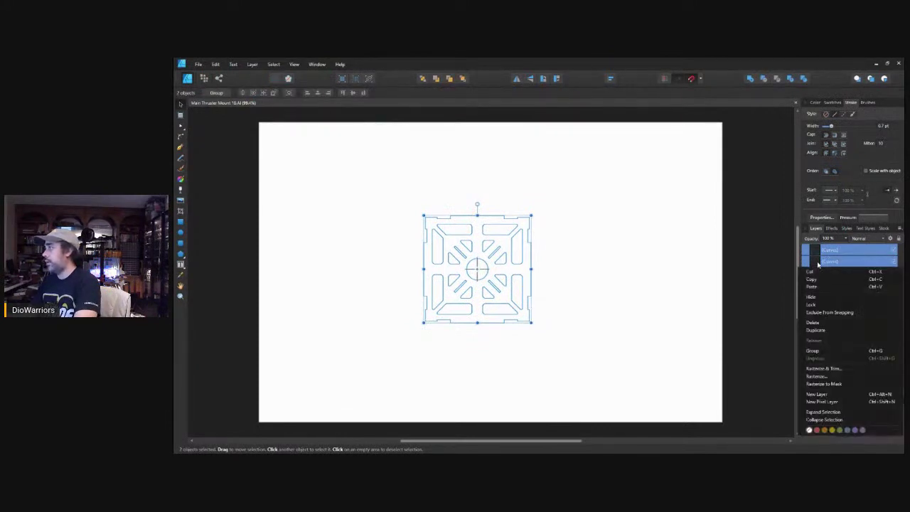
{"action": "left_click", "coordinate": [691, 220]}
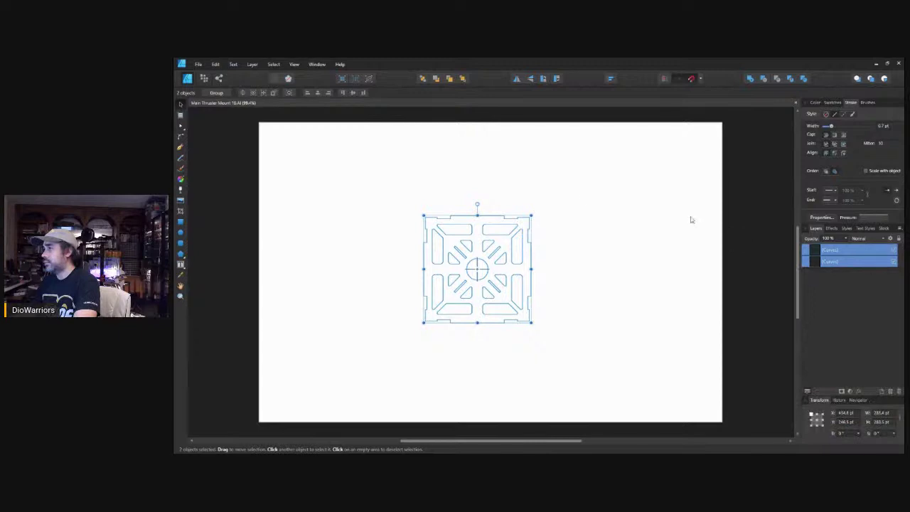
{"action": "left_click", "coordinate": [579, 197]}
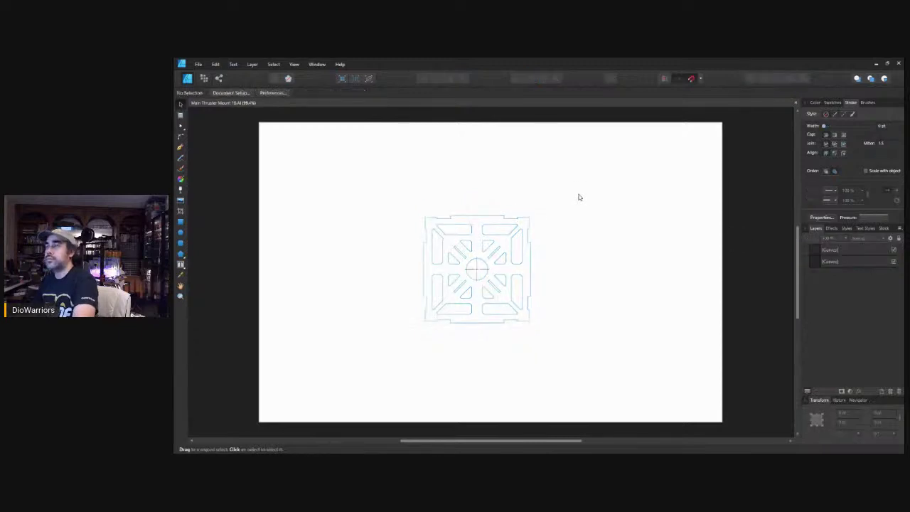
- Create a new document and paste the copied 1B mount curves into it
{"action": "left_click", "coordinate": [198, 64]}
{"action": "left_click", "coordinate": [197, 82]}
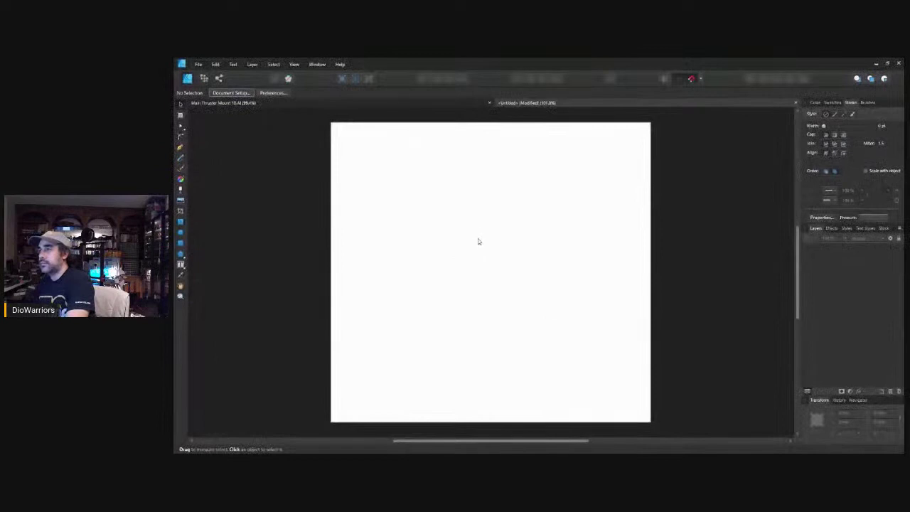
{"action": "key", "text": "ctrl+v"}
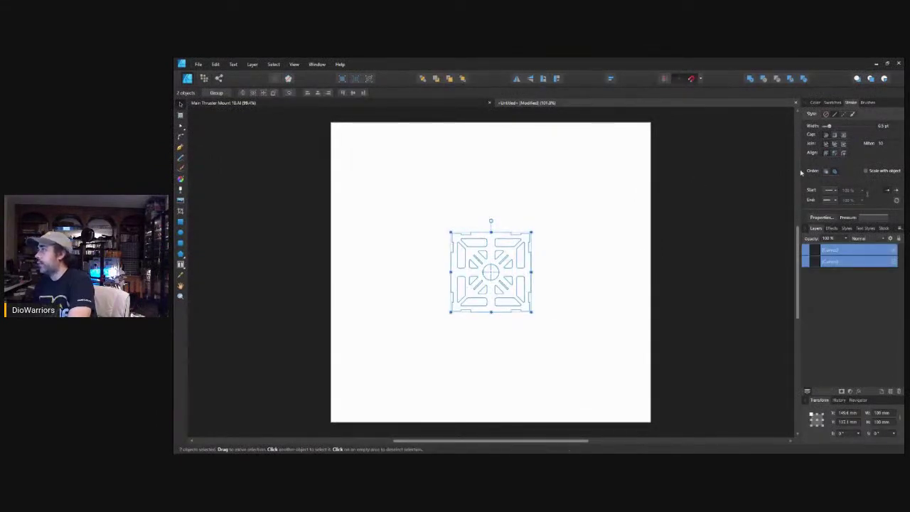
- Set the stroke width of both pasted curves to 0.2 pt
{"action": "left_click_drag", "start_coordinate": [418, 199], "coordinate": [549, 331]}
{"action": "left_click", "coordinate": [882, 126]}
{"action": "type", "text": "1"}
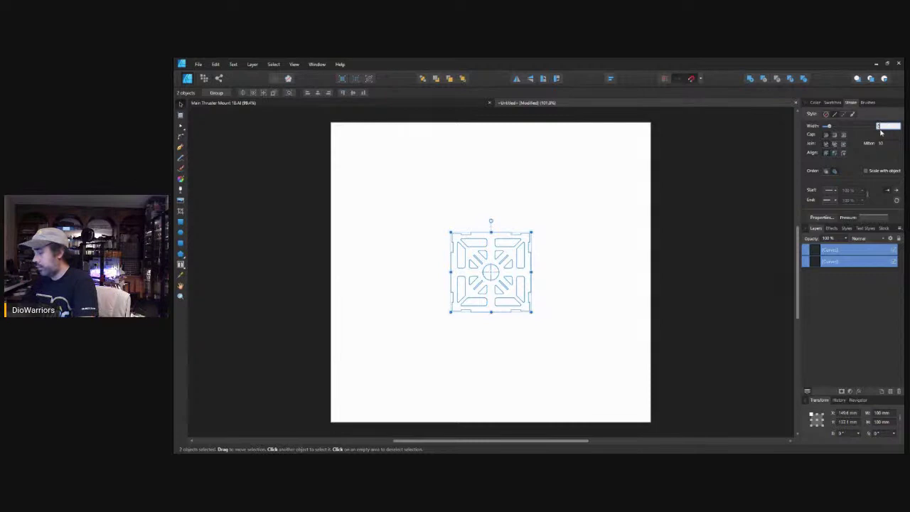
{"action": "type", "text": ".5"}
{"action": "key", "text": "Return"}
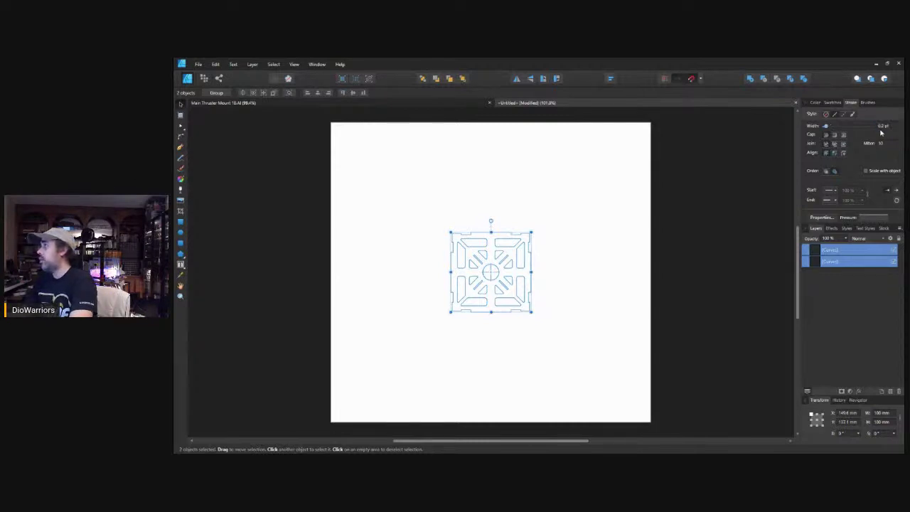
{"action": "left_click", "coordinate": [581, 216]}
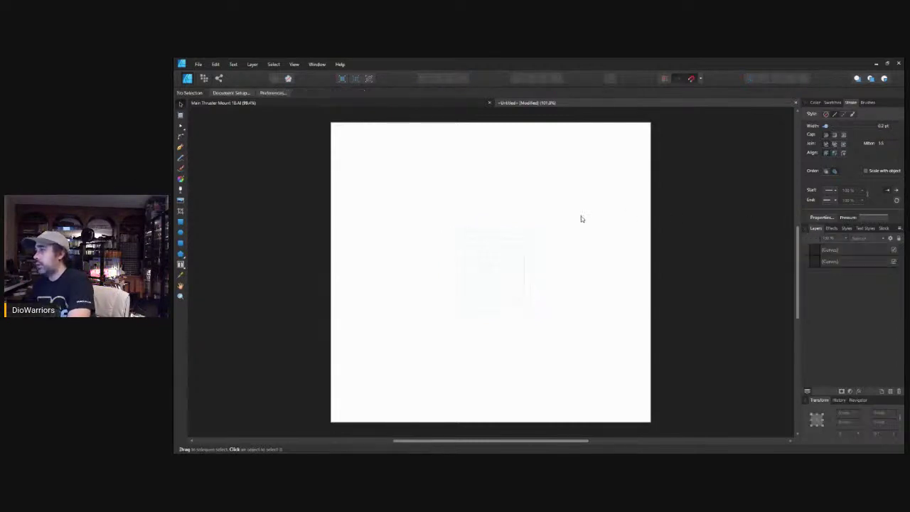
- Delete the crosshair curve in the mount's central hole, keeping only the slotted plate outline
{"action": "left_click", "coordinate": [837, 262]}
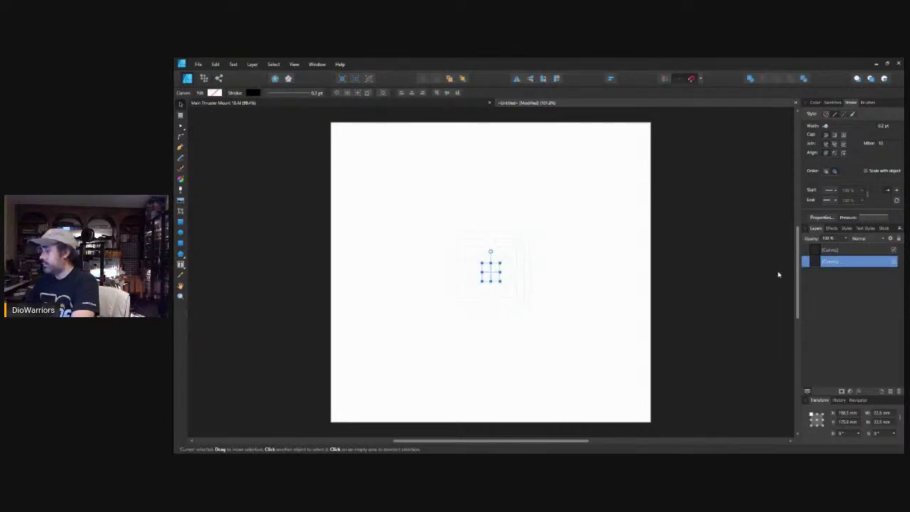
{"action": "key", "text": "ctrl+z"}
{"action": "left_click", "coordinate": [577, 226]}
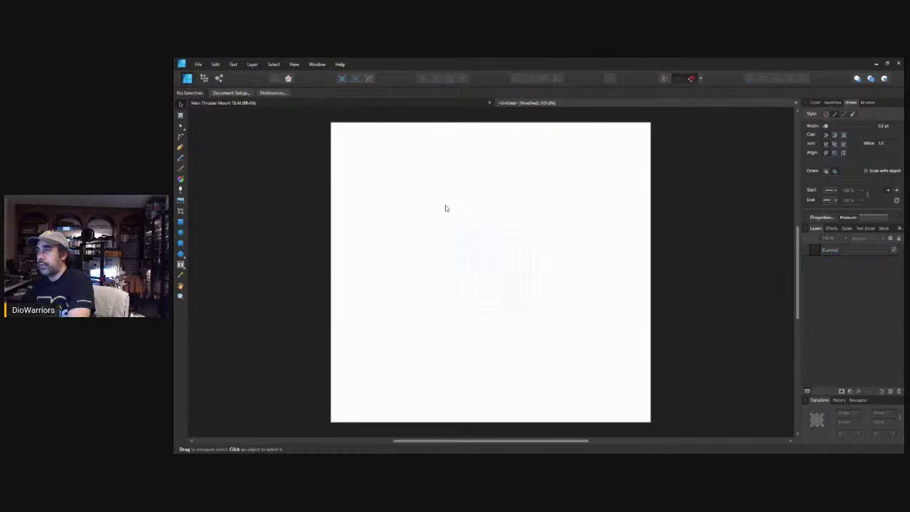
- Save the document as Main Thruster Mount 1B.afdesign in the Thruster Box folder
{"action": "left_click", "coordinate": [198, 64]}
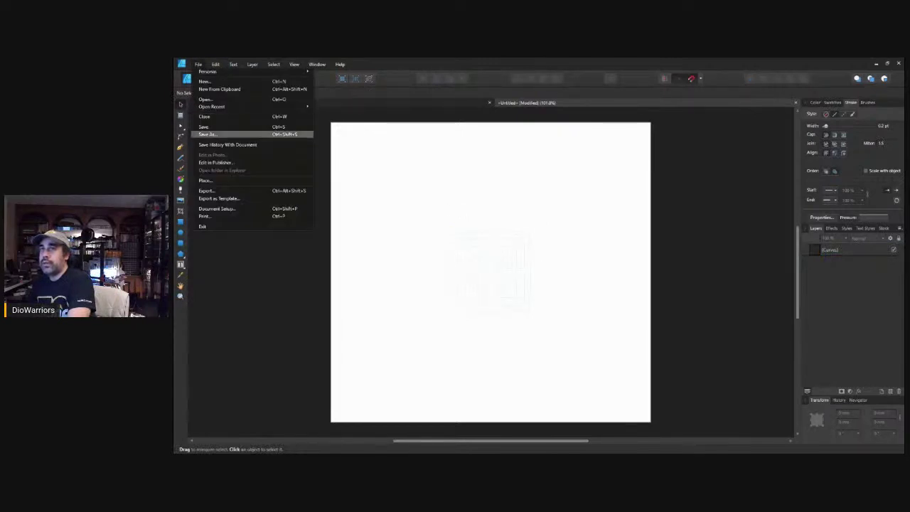
{"action": "left_click", "coordinate": [206, 135]}
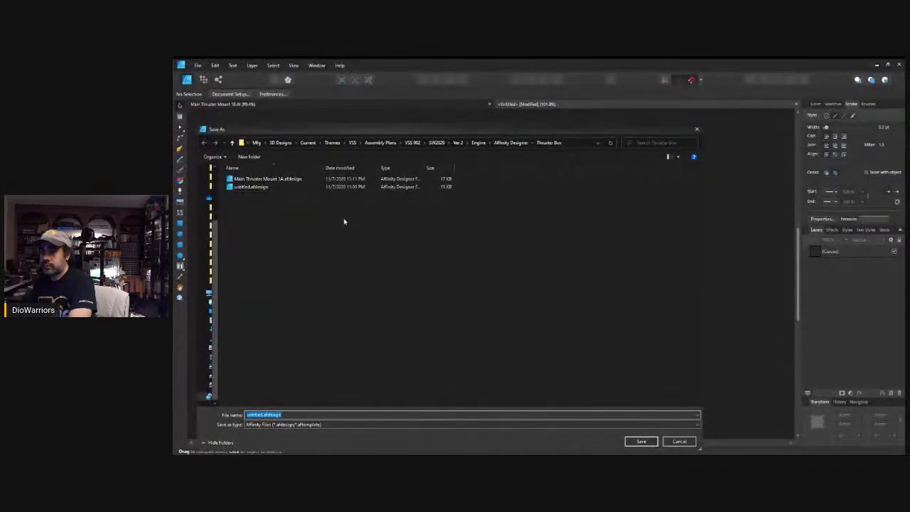
{"action": "key", "text": "Home"}
{"action": "key", "text": "Delete"}
{"action": "key", "text": "Delete"}
{"action": "key", "text": "Delete"}
{"action": "key", "text": "Delete"}
{"action": "key", "text": "Delete"}
{"action": "key", "text": "Delete"}
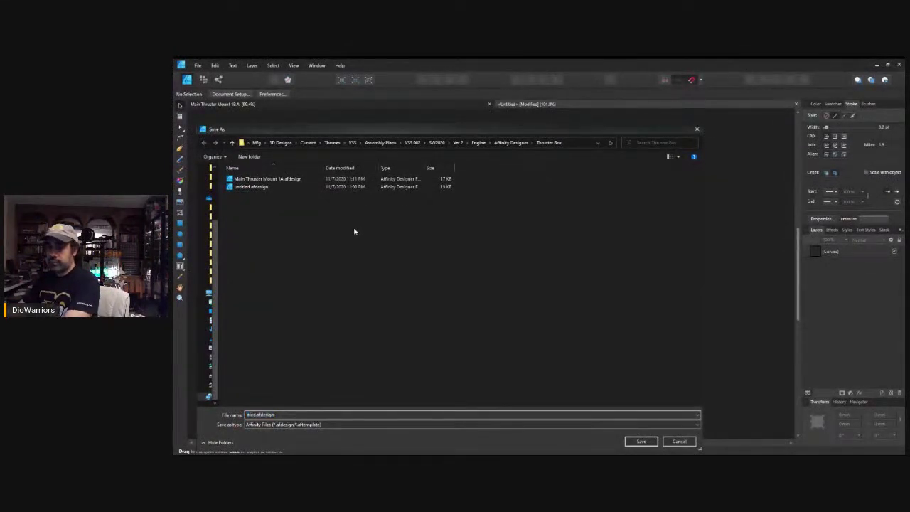
{"action": "key", "text": "Delete"}
{"action": "key", "text": "Delete"}
{"action": "type", "text": "Main Thruster Mount"}
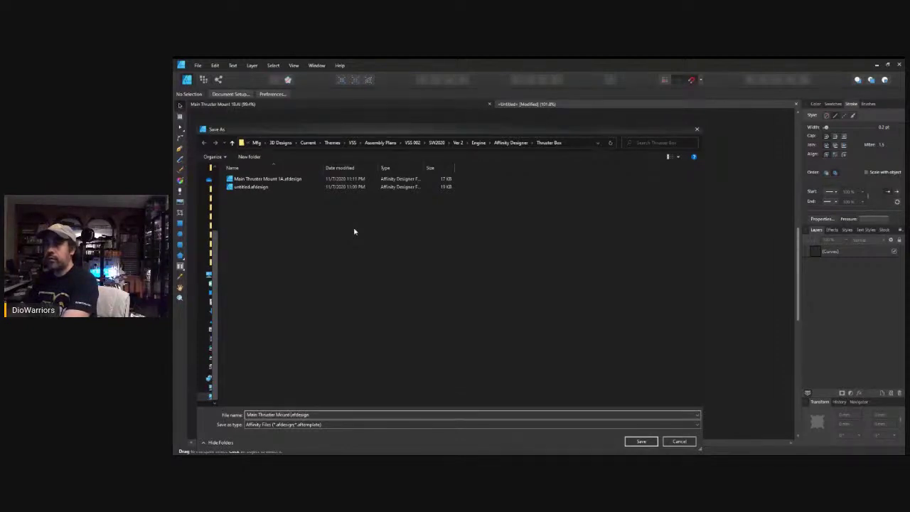
{"action": "type", "text": " 1B"}
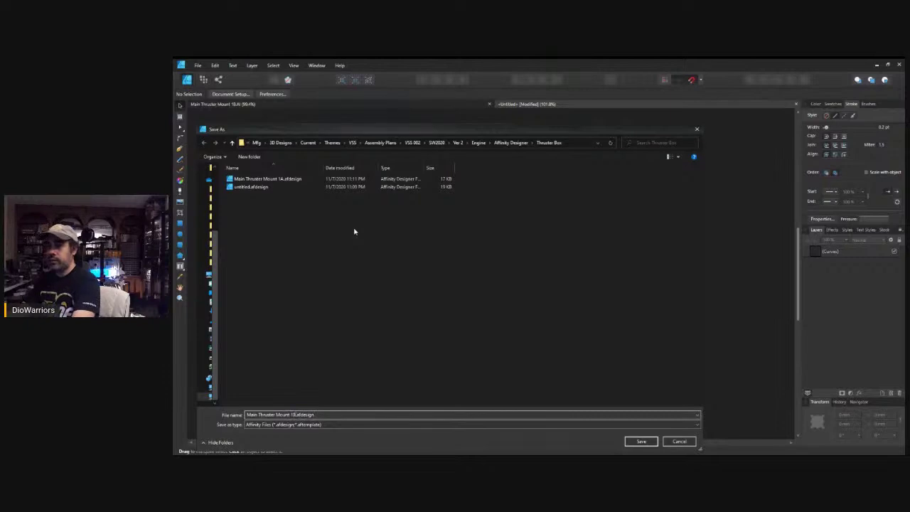
{"action": "key", "text": "Return"}
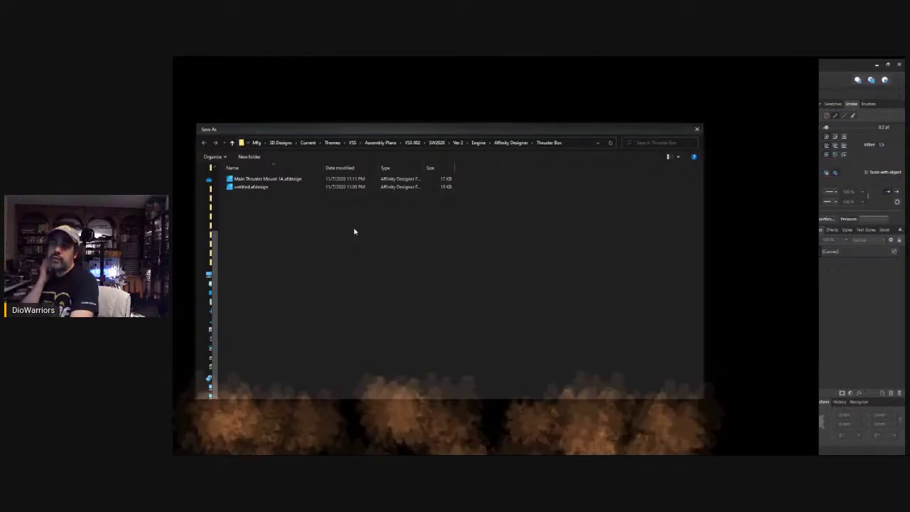
- Export the slotted plate curves, selection without background, as Main Thruster Mount 1B.svg in the Thruster Box folder
{"action": "left_click_drag", "start_coordinate": [394, 198], "coordinate": [585, 340]}
{"action": "left_click", "coordinate": [197, 64]}
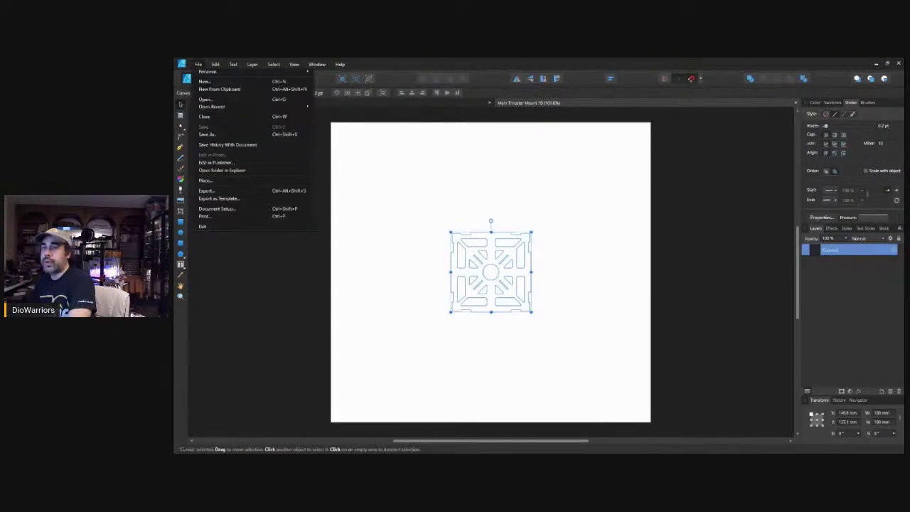
{"action": "left_click", "coordinate": [199, 192]}
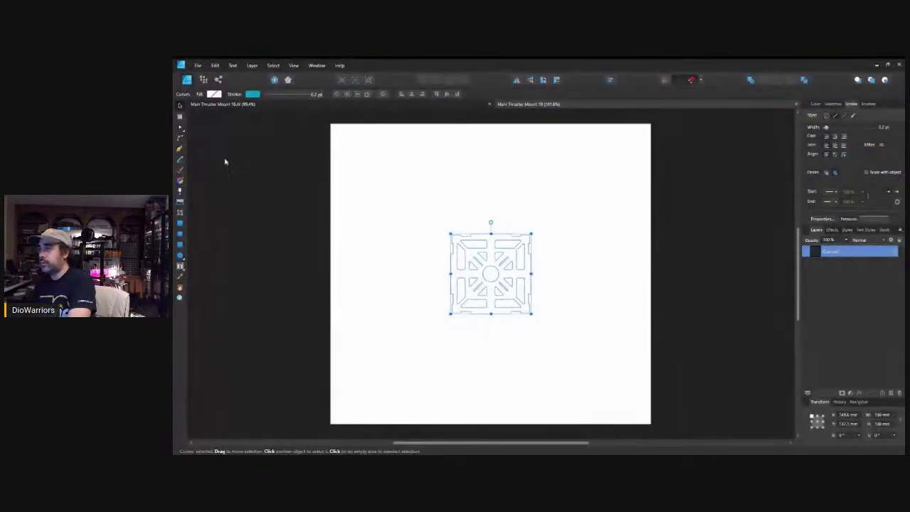
{"action": "left_click", "coordinate": [530, 275]}
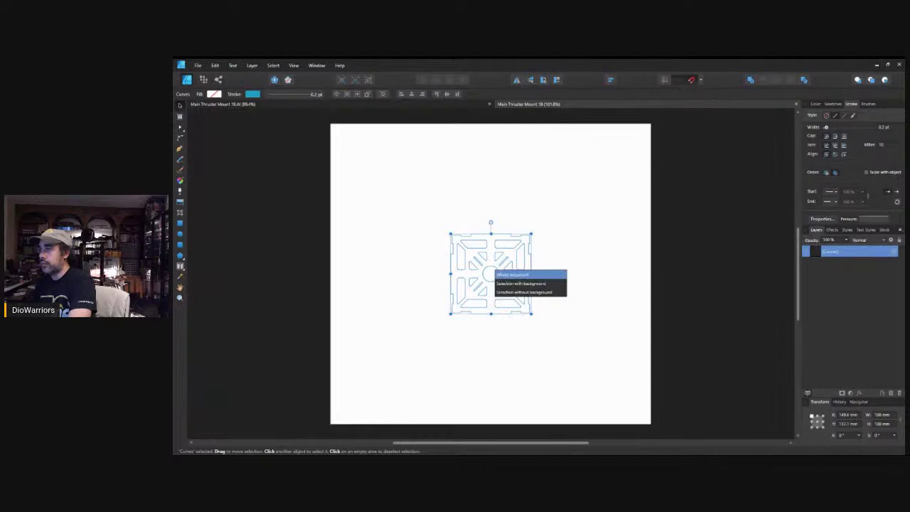
{"action": "left_click", "coordinate": [527, 292]}
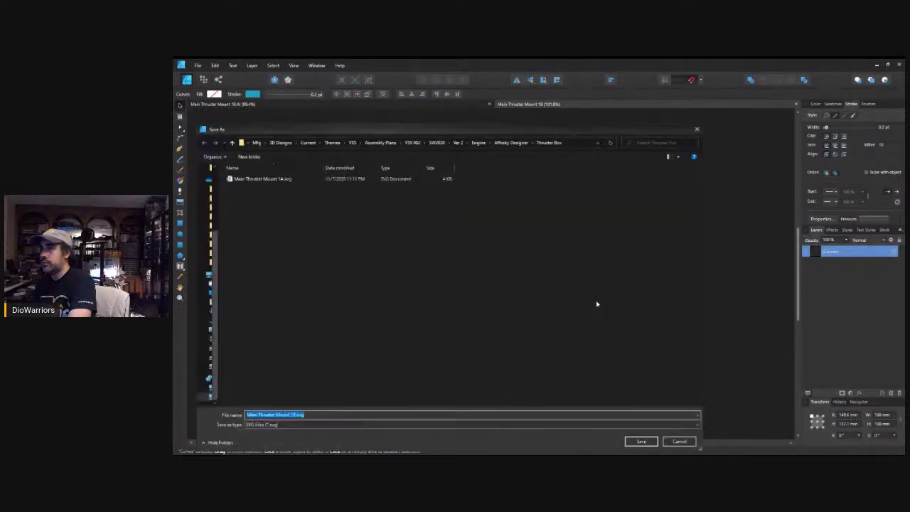
{"action": "left_click", "coordinate": [640, 441]}
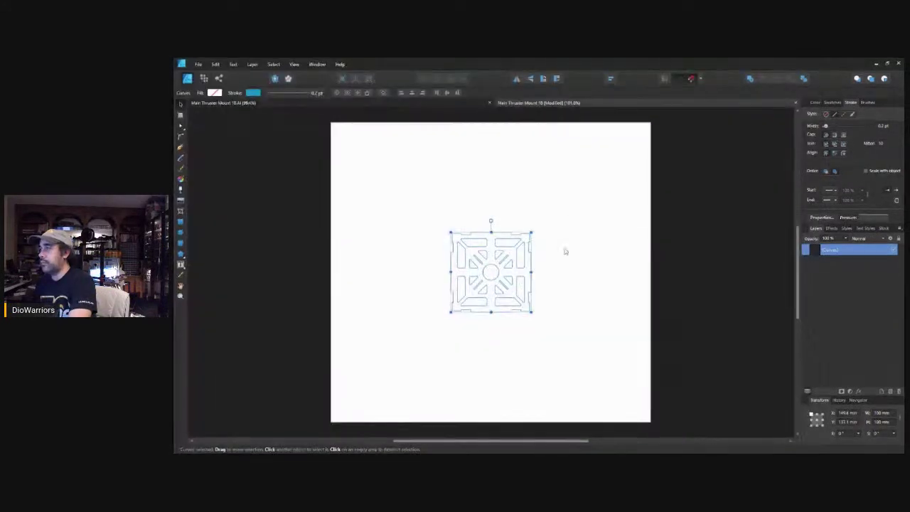
- Close the Main Thruster Mount 1B.AI source drawing and the saved 1B document
{"action": "left_click", "coordinate": [573, 203]}
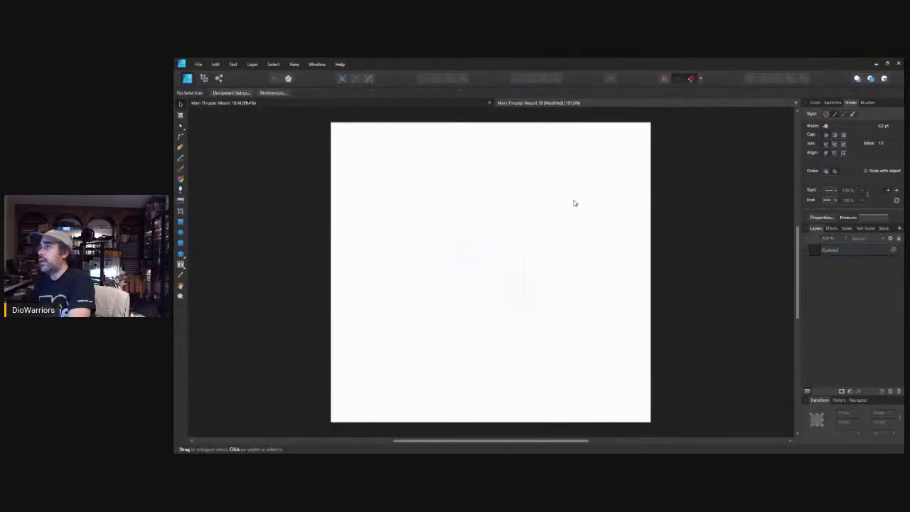
{"action": "left_click", "coordinate": [489, 103]}
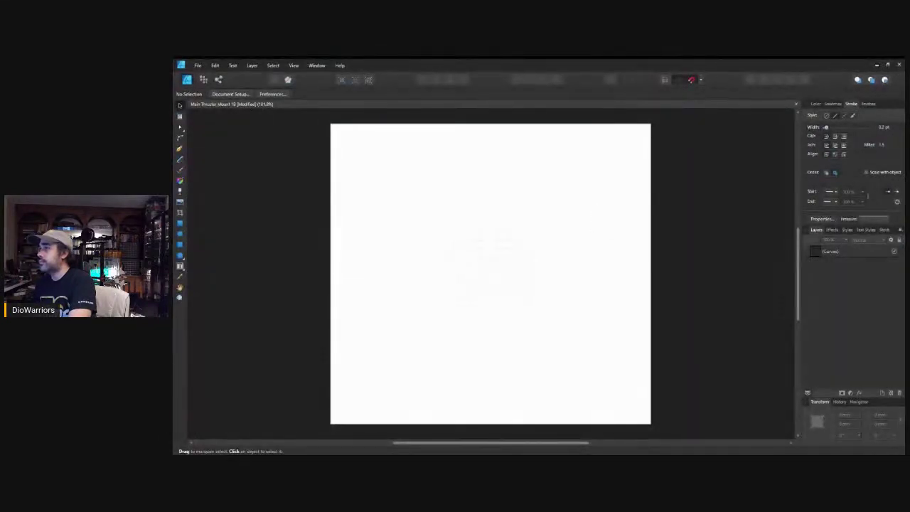
{"action": "key", "text": "ctrl+w"}
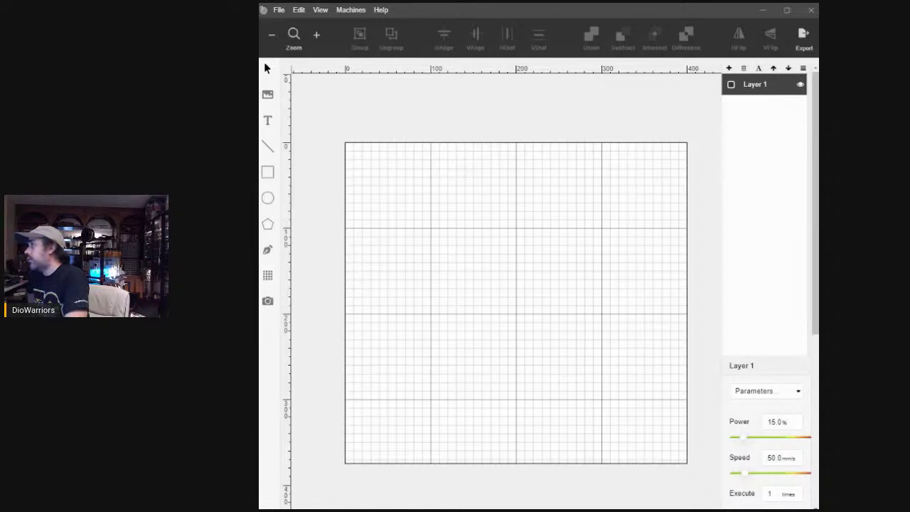
- Switch to Beam Studio and import the Main Thruster Mount 1A SVG with layering by color
{"action": "left_click_drag", "start_coordinate": [909, 244], "coordinate": [494, 277]}
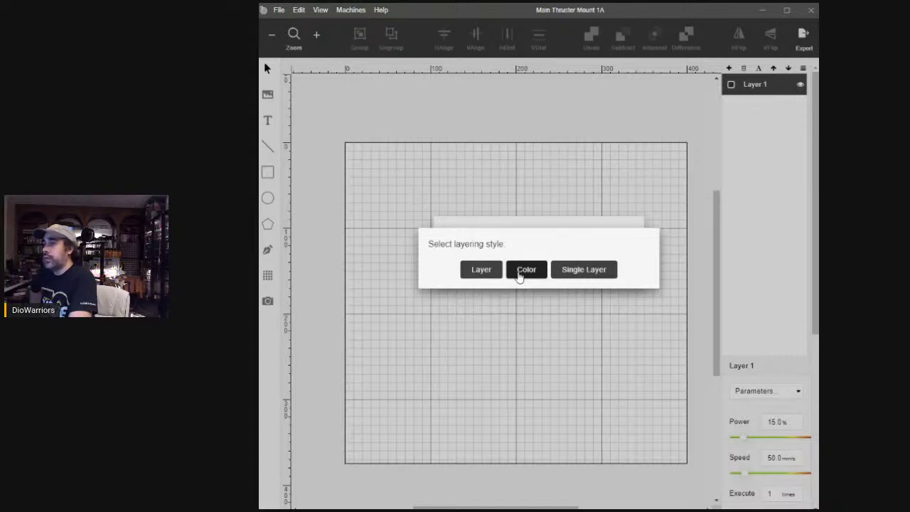
{"action": "left_click", "coordinate": [519, 276]}
{"action": "left_click", "coordinate": [519, 276]}
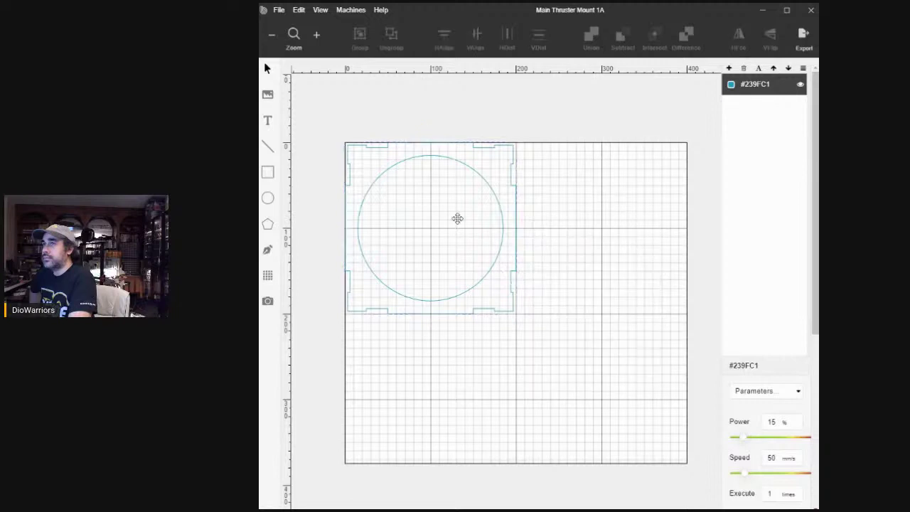
- Select all curves of the 1A mount, unlock the proportions, and set both width and height to 200 mm
{"action": "left_click_drag", "start_coordinate": [321, 122], "coordinate": [566, 331]}
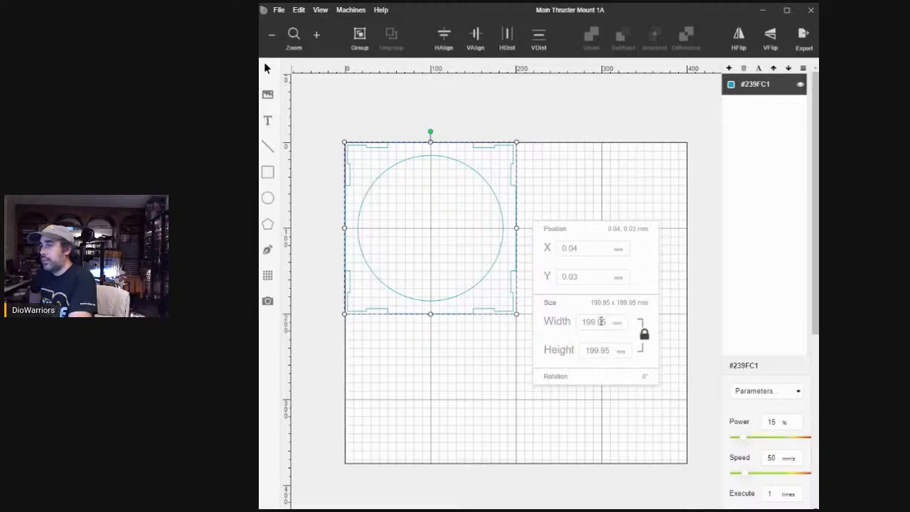
{"action": "left_click", "coordinate": [607, 322]}
{"action": "left_click", "coordinate": [645, 335]}
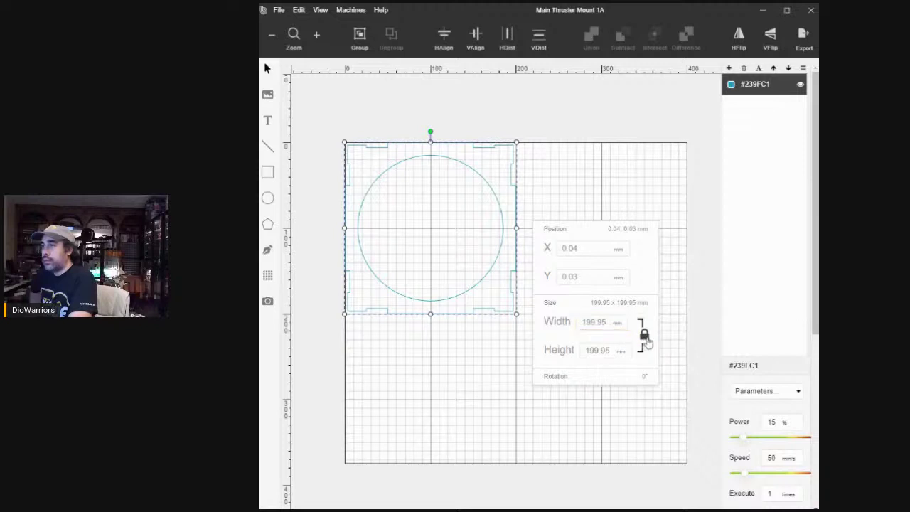
{"action": "left_click_drag", "start_coordinate": [607, 321], "coordinate": [580, 321]}
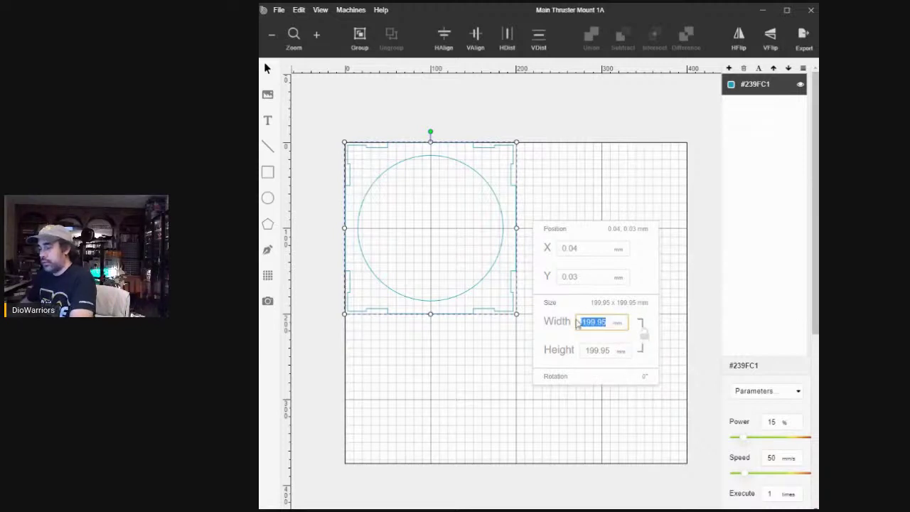
{"action": "type", "text": "300"}
{"action": "key", "text": "Tab"}
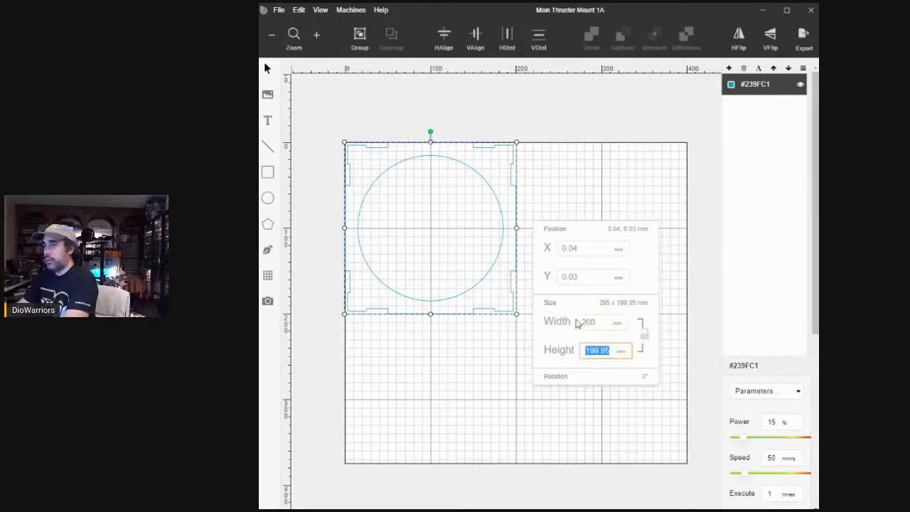
{"action": "type", "text": "200"}
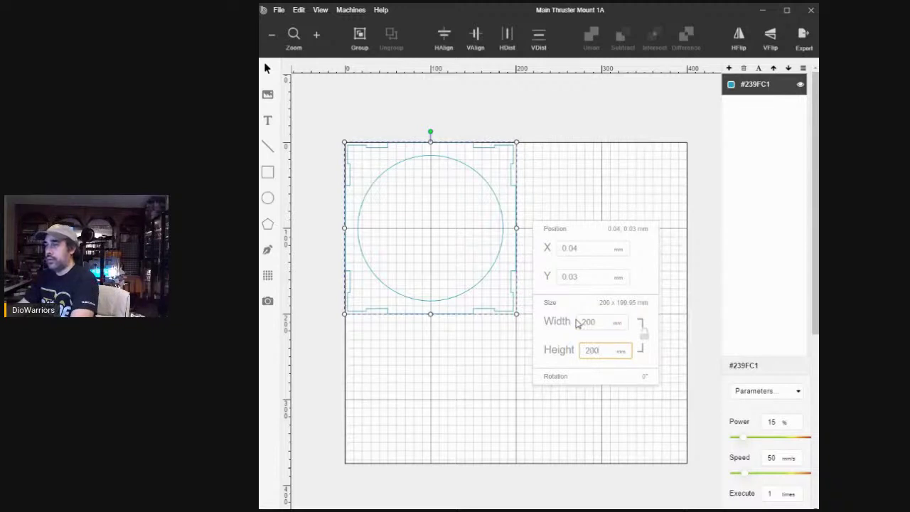
{"action": "left_click", "coordinate": [580, 322]}
{"action": "left_click", "coordinate": [513, 372]}
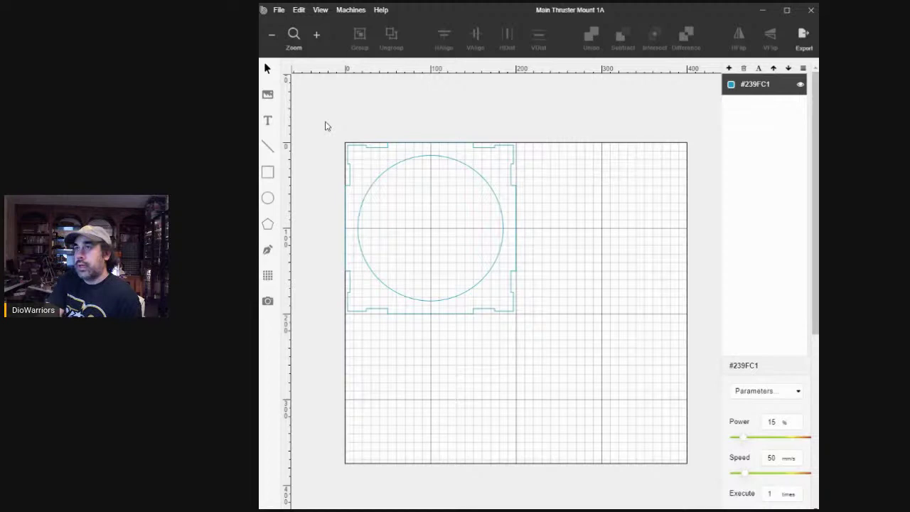
- Move the whole 1A mount outline toward the middle of the work area, to about X 66 mm, Y 85 mm
{"action": "left_click_drag", "start_coordinate": [328, 126], "coordinate": [429, 263]}
{"action": "left_click_drag", "start_coordinate": [335, 123], "coordinate": [550, 352]}
{"action": "left_click_drag", "start_coordinate": [513, 305], "coordinate": [570, 378]}
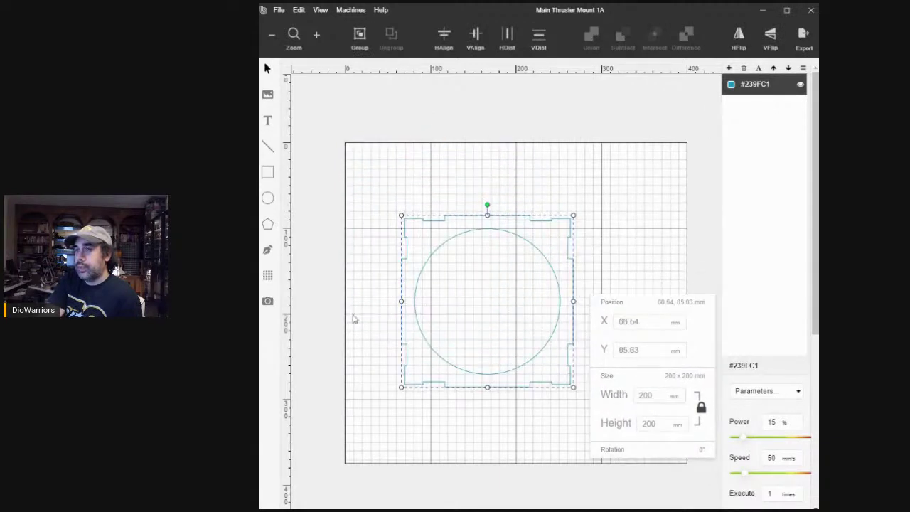
{"action": "left_click", "coordinate": [364, 313]}
- Capture a camera preview of the material sheet over an area of about 295 by 300 mm, and end the preview mode
{"action": "left_click", "coordinate": [268, 302]}
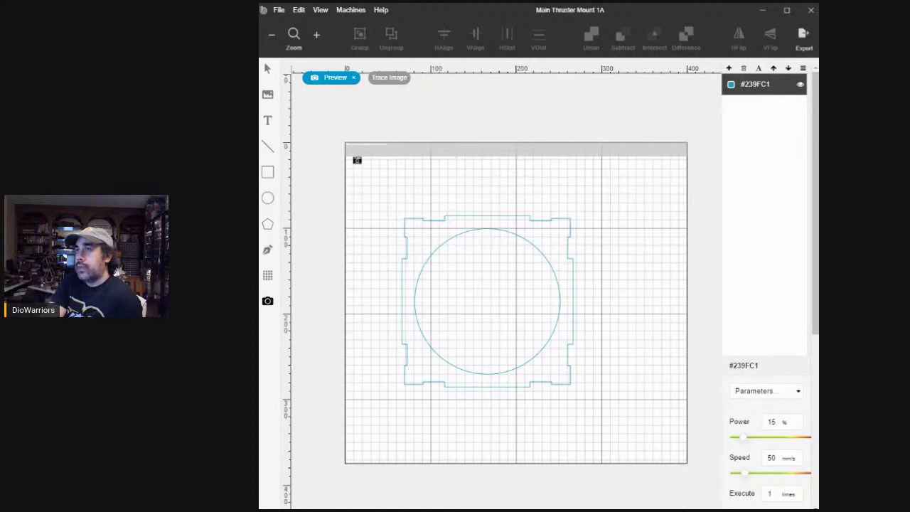
{"action": "left_click_drag", "start_coordinate": [357, 160], "coordinate": [609, 417]}
{"action": "left_click_drag", "start_coordinate": [607, 415], "coordinate": [606, 414]}
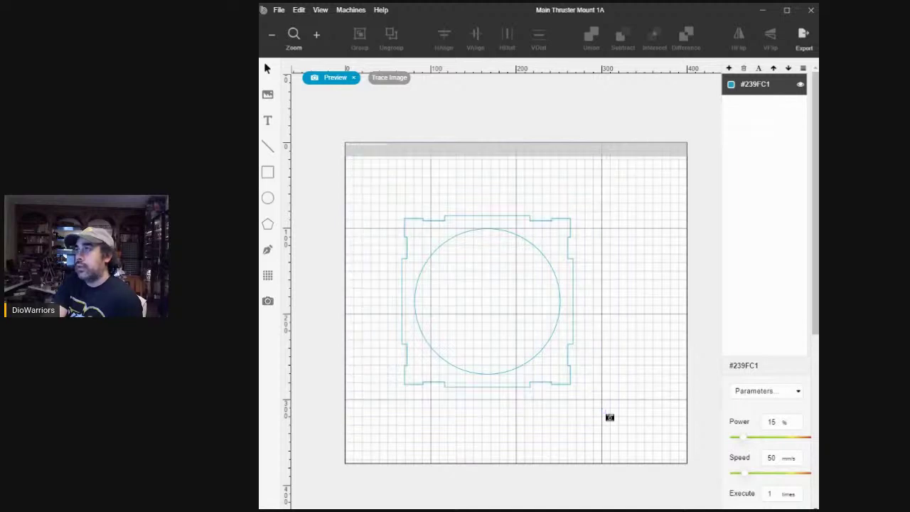
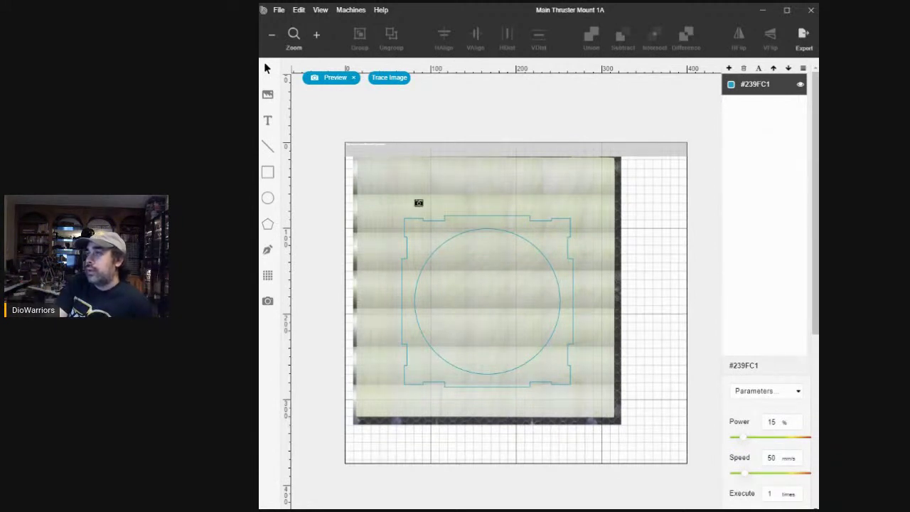
{"action": "left_click", "coordinate": [268, 301]}
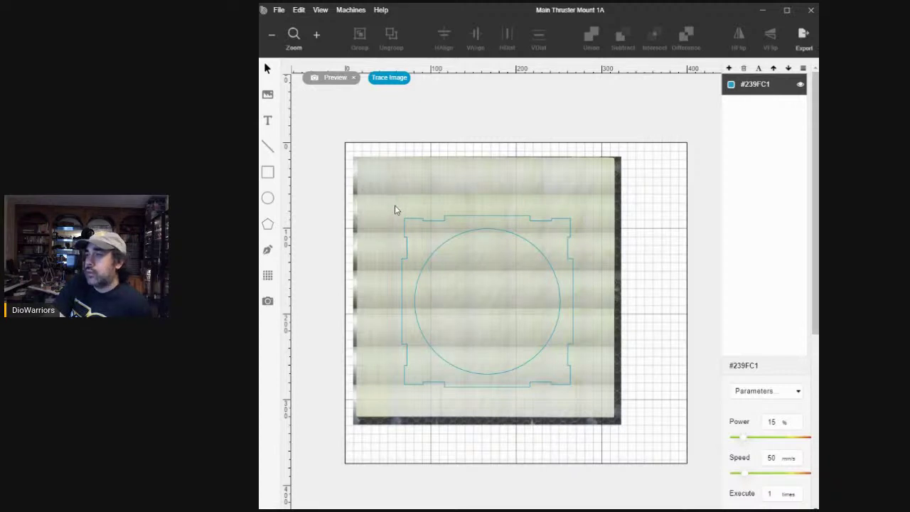
- Move the 1A mount outline into the upper-left corner of the previewed sheet, at about X 21 mm, Y 23 mm
{"action": "left_click_drag", "start_coordinate": [380, 447], "coordinate": [596, 190]}
{"action": "left_click_drag", "start_coordinate": [545, 258], "coordinate": [508, 205]}
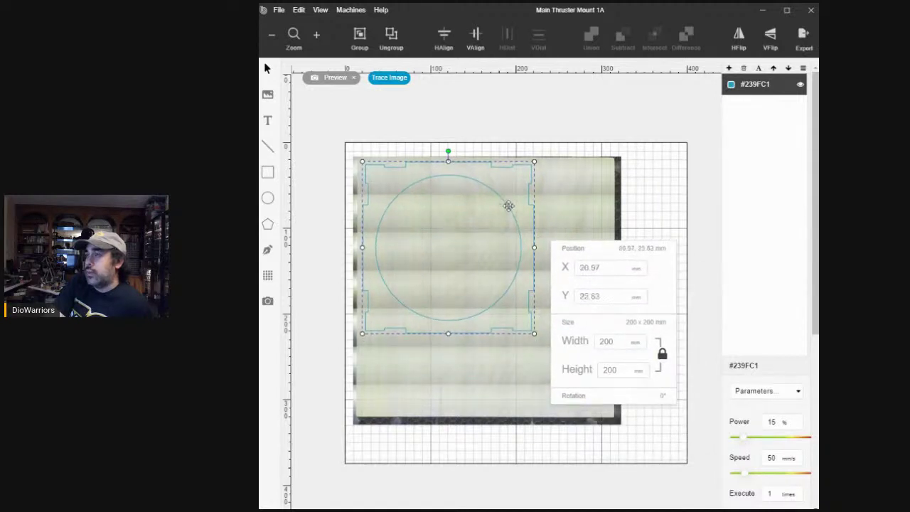
{"action": "left_click", "coordinate": [632, 201]}
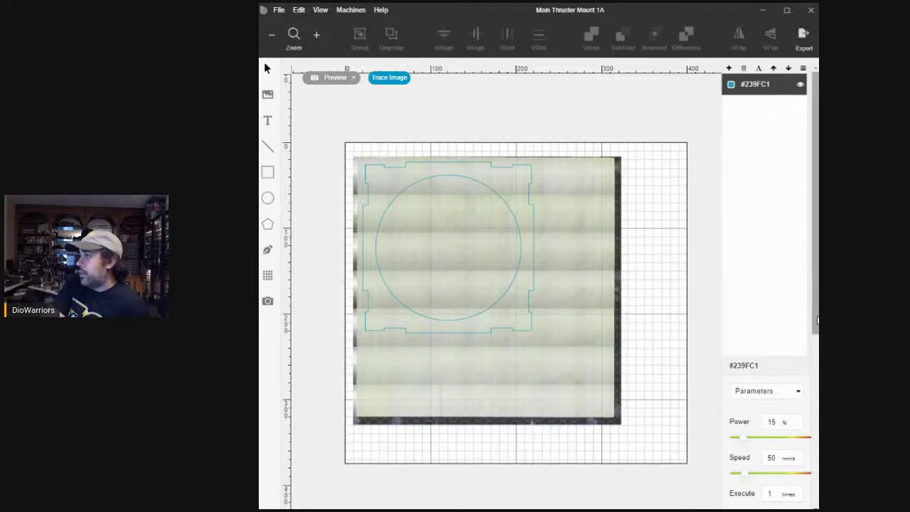
- Set the #239FC1 layer's laser parameters to 25% power, 12 mm/s speed and 4 executions
{"action": "scroll", "coordinate": [807, 349], "scroll_direction": "down", "scroll_amount": 3}
{"action": "double_click", "coordinate": [777, 328]}
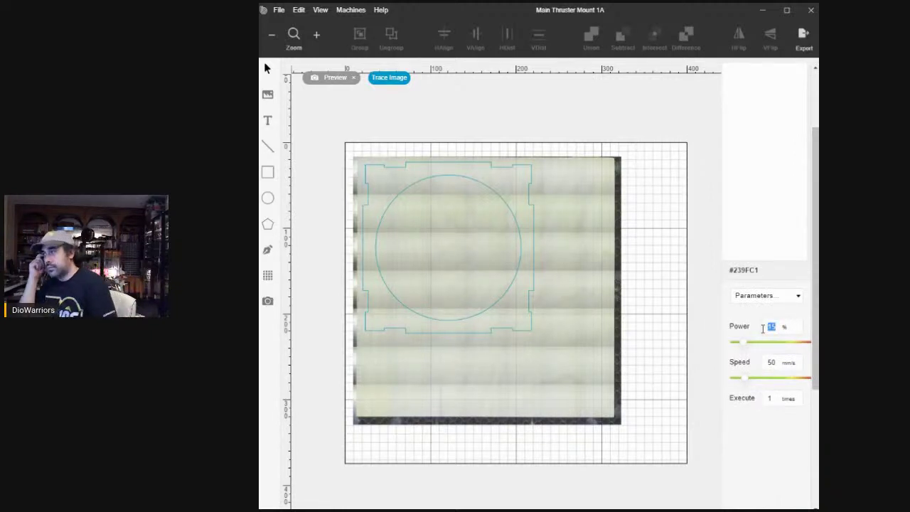
{"action": "type", "text": "25"}
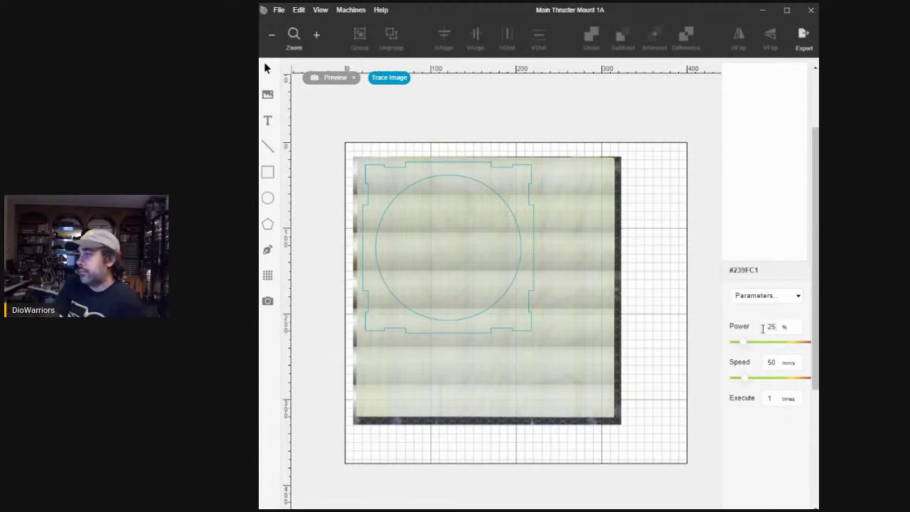
{"action": "double_click", "coordinate": [770, 363]}
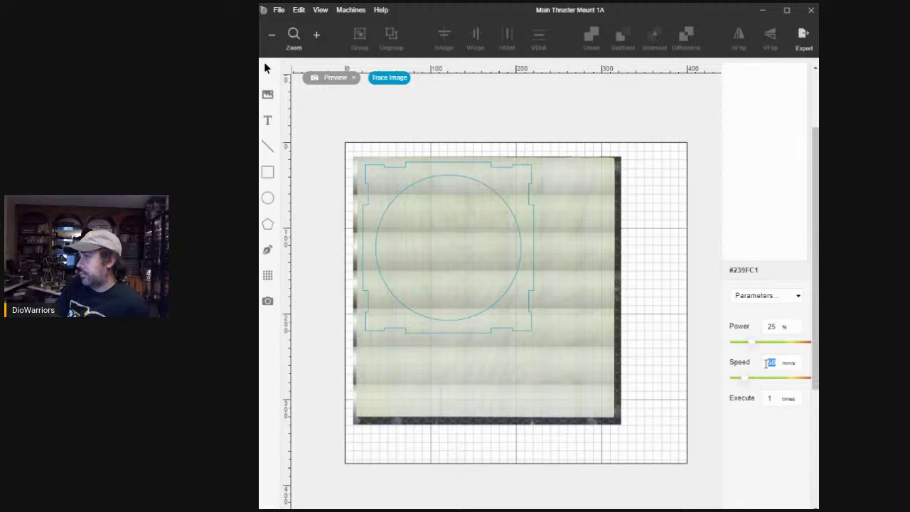
{"action": "type", "text": "12"}
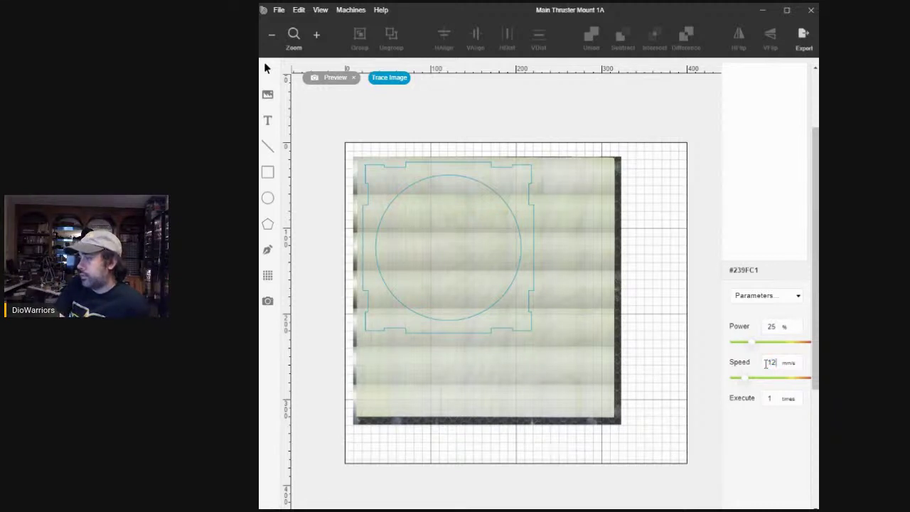
{"action": "double_click", "coordinate": [767, 400]}
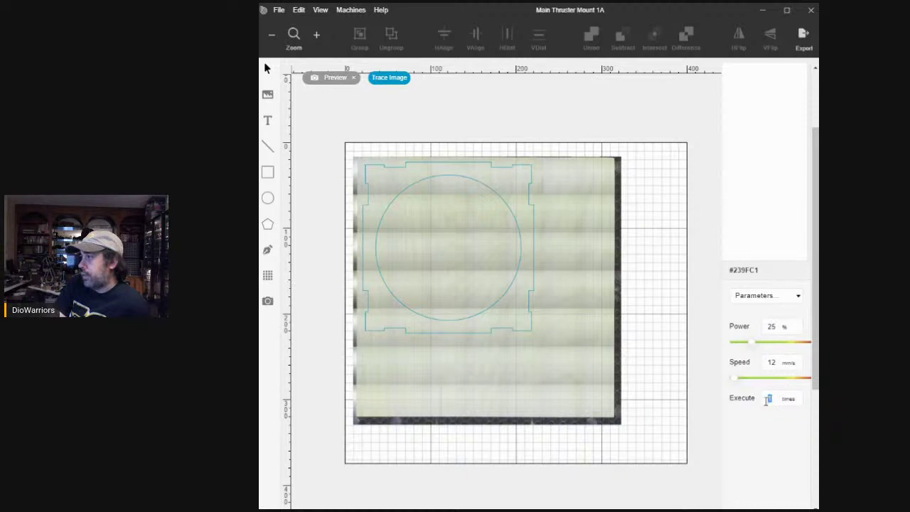
{"action": "type", "text": "4"}
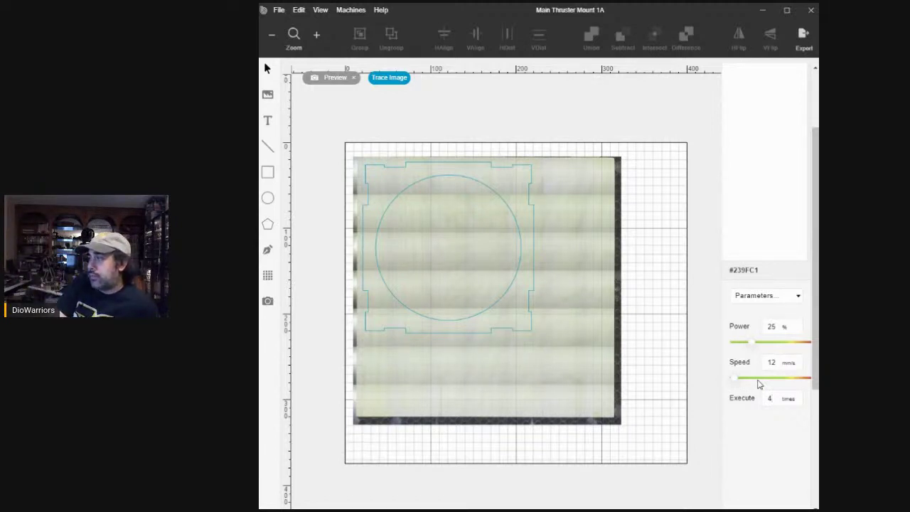
- Send the 1A mount layout to Beambox 1 and start the laser job
{"action": "left_click", "coordinate": [806, 39]}
{"action": "left_click", "coordinate": [655, 33]}
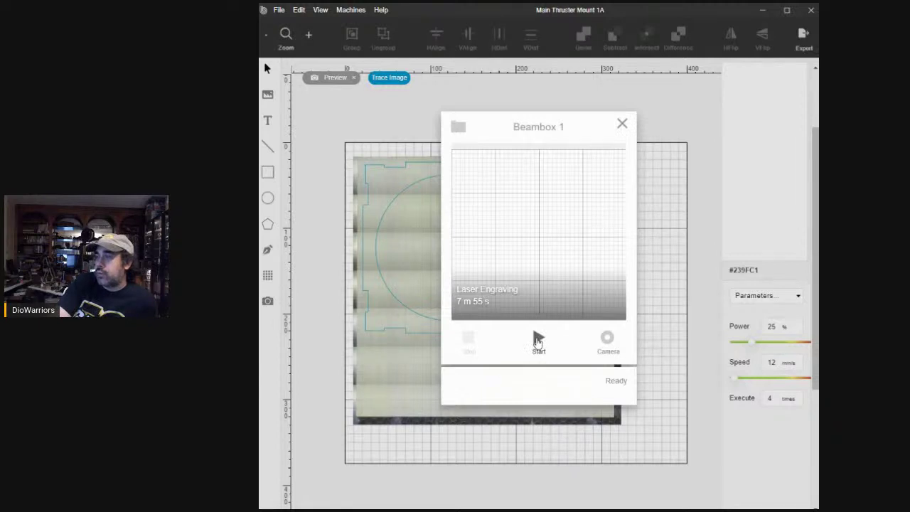
{"action": "left_click", "coordinate": [539, 341]}
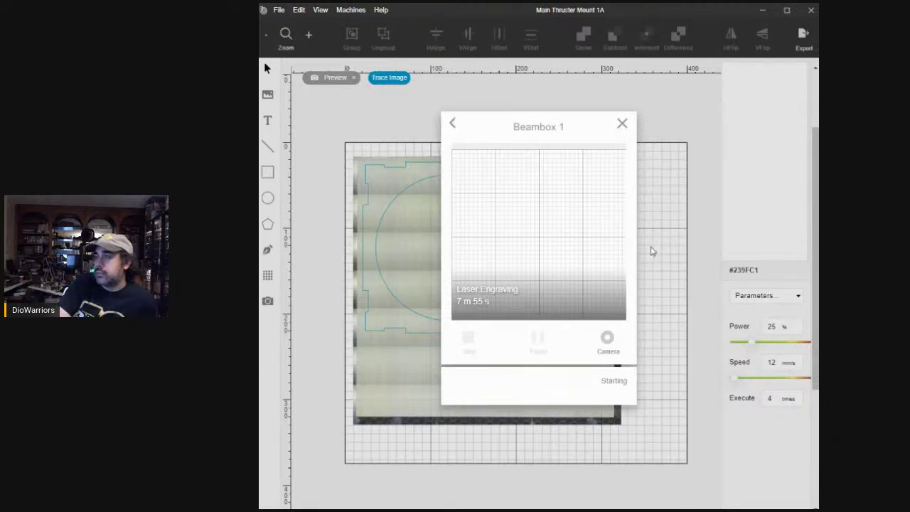
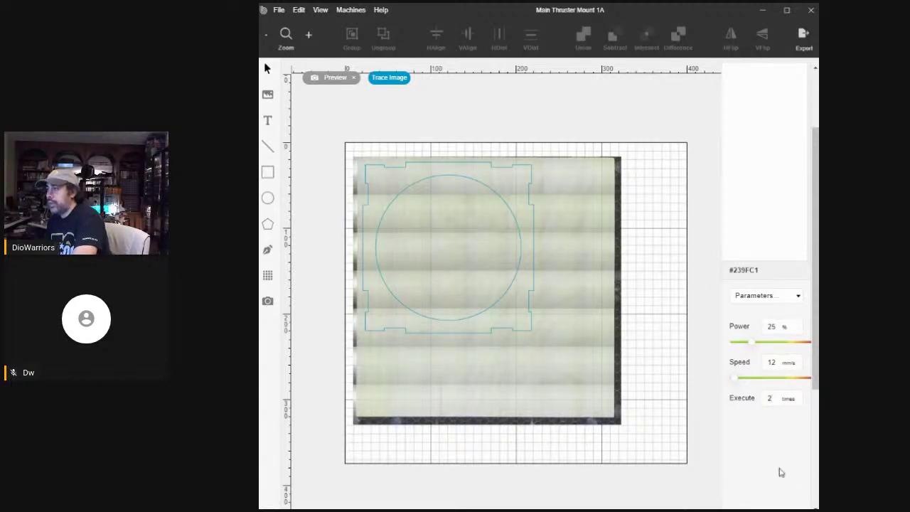
- Start another laser job for the 1A mount on Beambox 1, watch it through the machine's camera, and close the job window
{"action": "scroll", "coordinate": [802, 36], "scroll_direction": "right", "scroll_amount": 1}
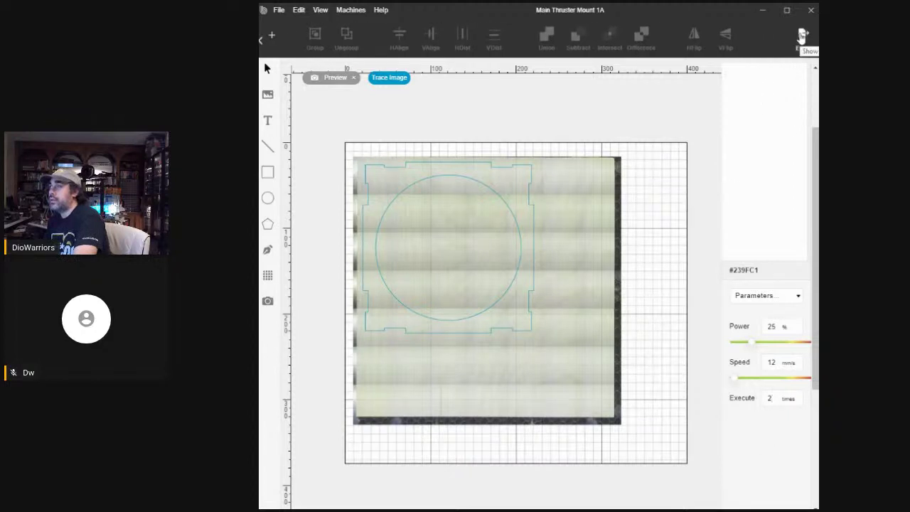
{"action": "left_click", "coordinate": [802, 36]}
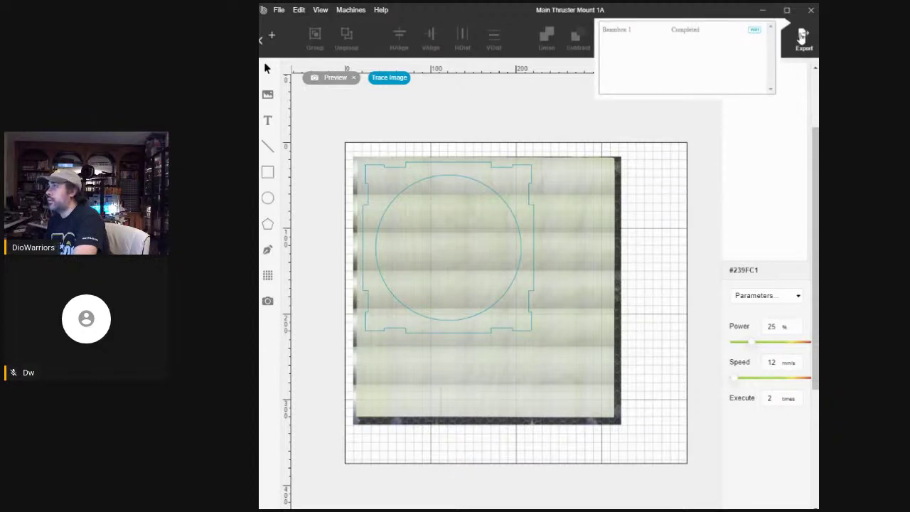
{"action": "left_click", "coordinate": [676, 30]}
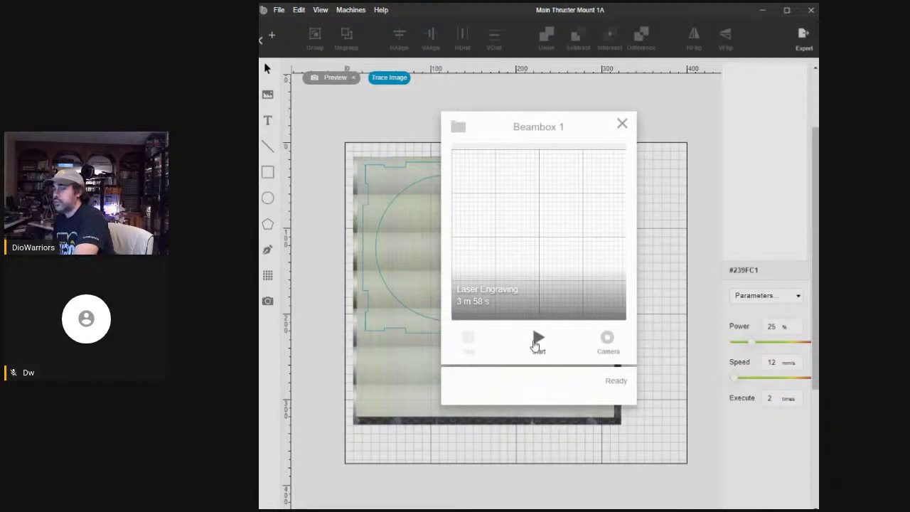
{"action": "left_click", "coordinate": [538, 343]}
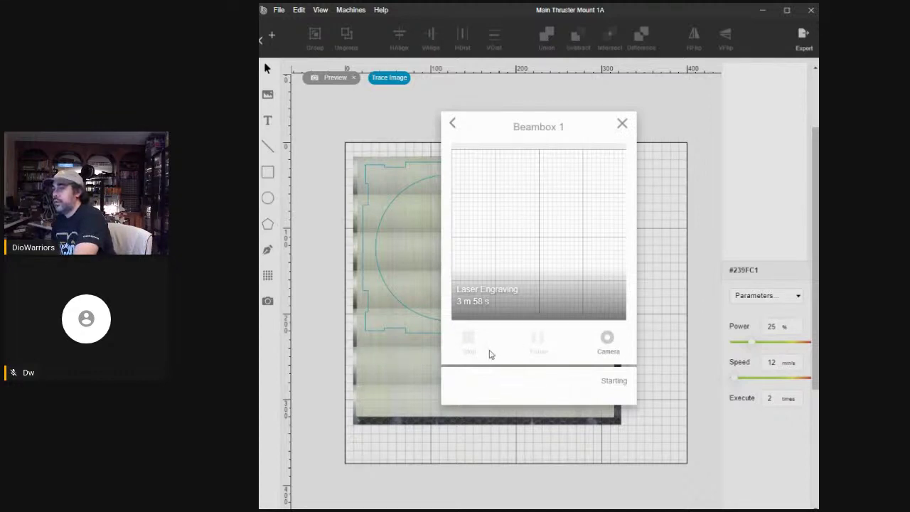
{"action": "left_click", "coordinate": [607, 340]}
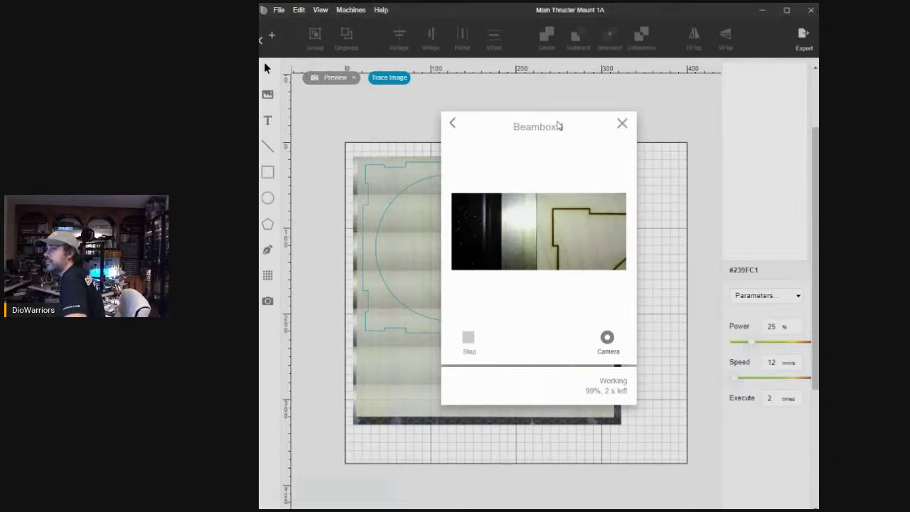
{"action": "left_click", "coordinate": [621, 126]}
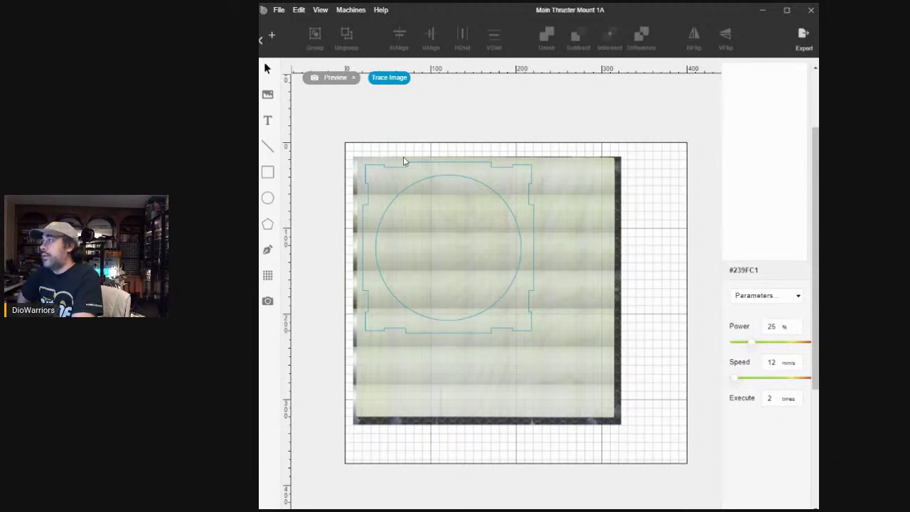
- Capture a new camera preview over the whole material sheet and save the 1A layout as a separate project file
{"action": "left_click", "coordinate": [268, 301]}
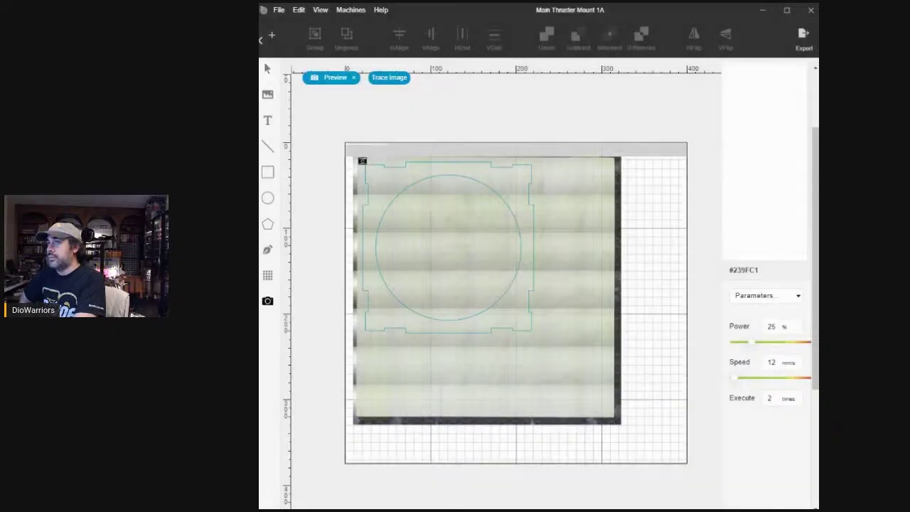
{"action": "left_click", "coordinate": [356, 153]}
{"action": "mouse_move", "coordinate": [441, 236]}
{"action": "left_mouse_down"}
{"action": "mouse_move", "coordinate": [592, 411]}
{"action": "mouse_move", "coordinate": [617, 421]}
{"action": "left_mouse_up"}
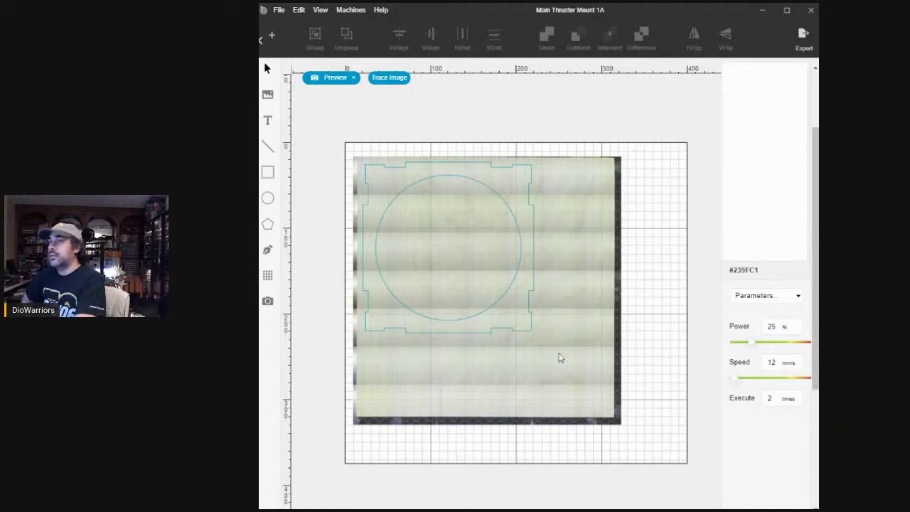
{"action": "left_click", "coordinate": [283, 13]}
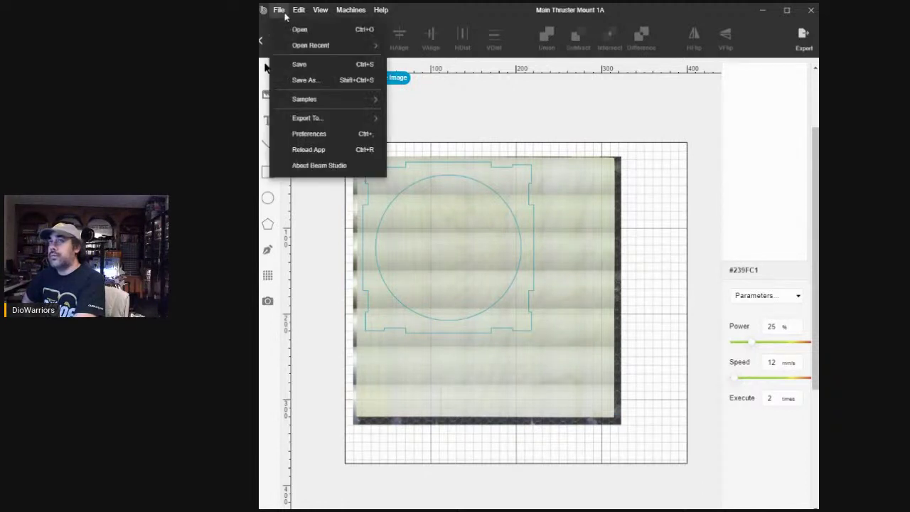
{"action": "left_click", "coordinate": [299, 80]}
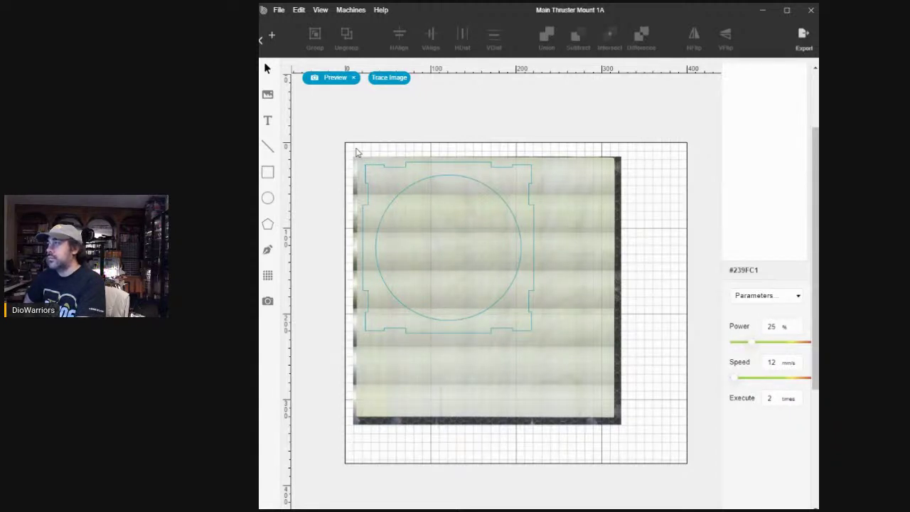
- Delete the complete 1A mount outline from the work area and end the camera preview mode
{"action": "left_click_drag", "start_coordinate": [357, 152], "coordinate": [541, 352]}
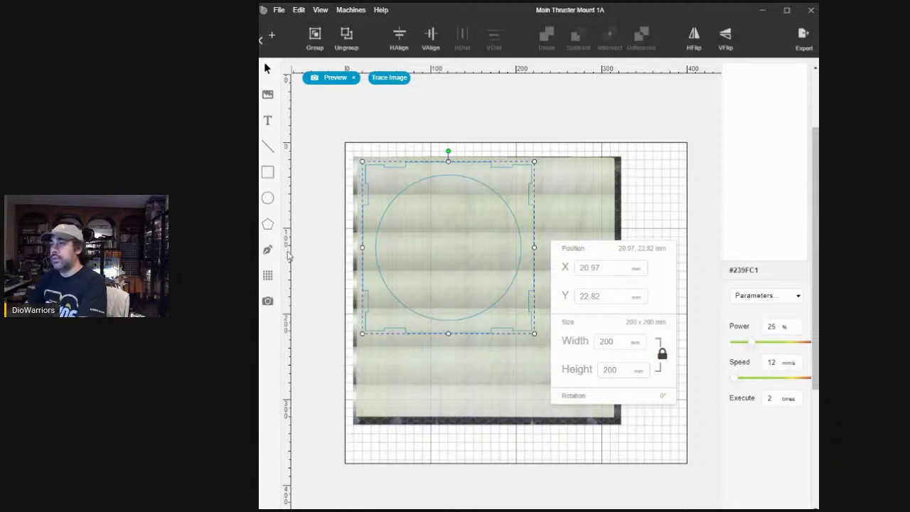
{"action": "left_click", "coordinate": [428, 268]}
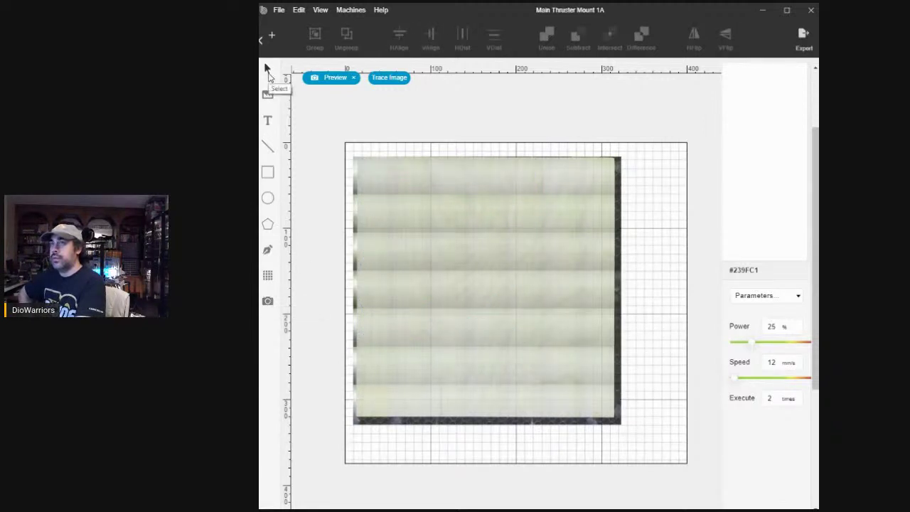
{"action": "left_click", "coordinate": [267, 301]}
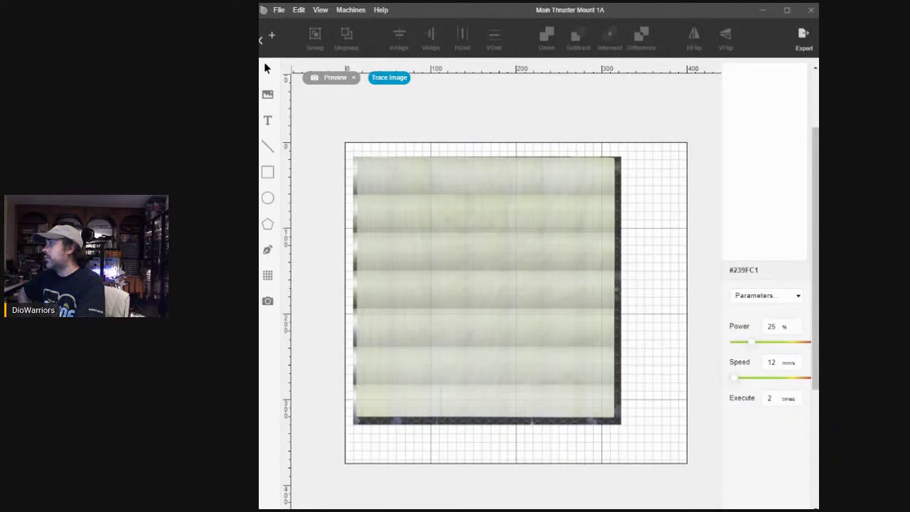
{"action": "left_click_drag", "start_coordinate": [818, 213], "coordinate": [537, 256]}
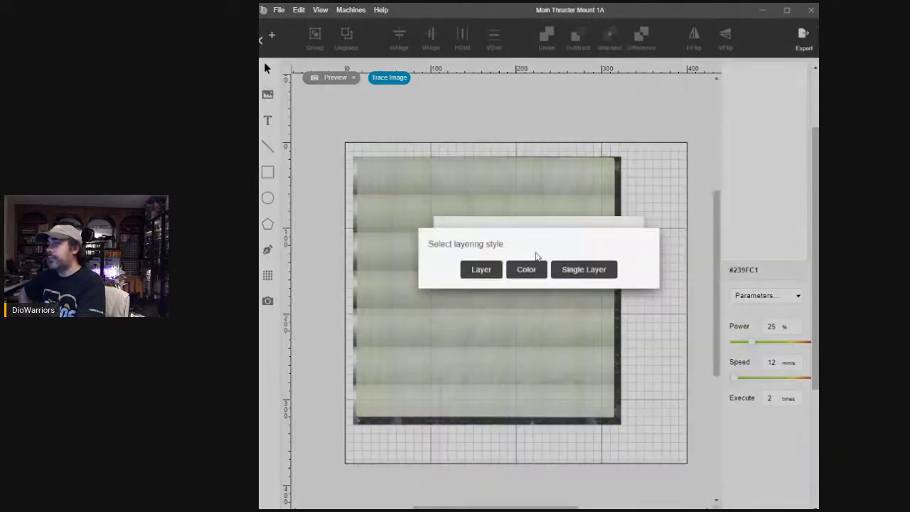
{"action": "left_click", "coordinate": [525, 269]}
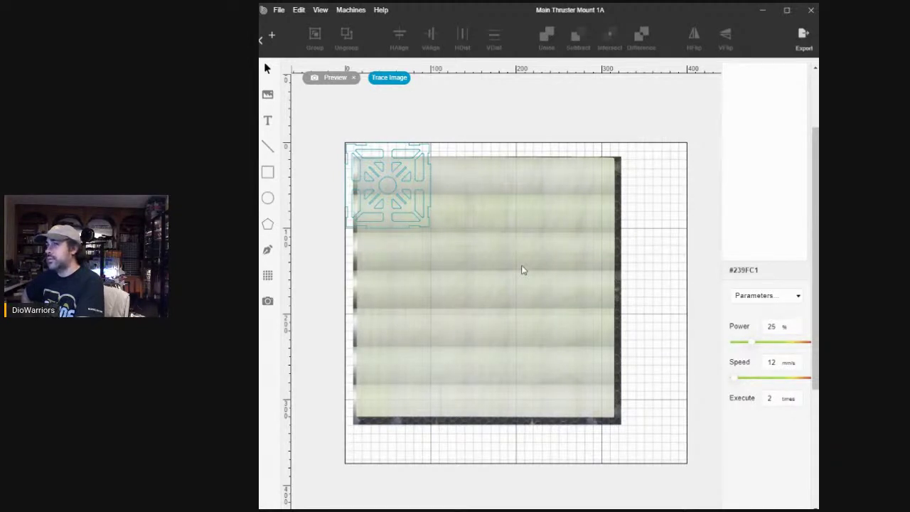
{"action": "mouse_move", "coordinate": [320, 131]}
{"action": "left_mouse_down"}
{"action": "mouse_move", "coordinate": [413, 190]}
{"action": "mouse_move", "coordinate": [454, 244]}
{"action": "left_mouse_up"}
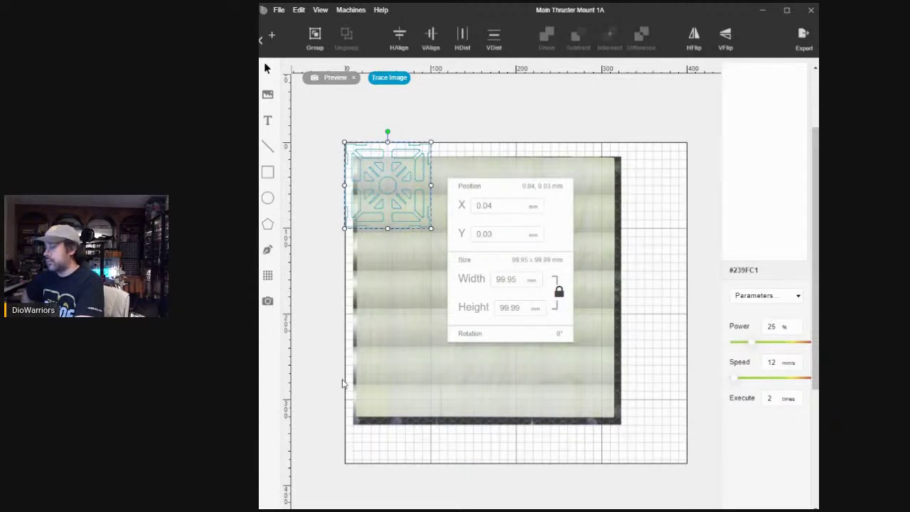
{"action": "key", "text": "Delete"}
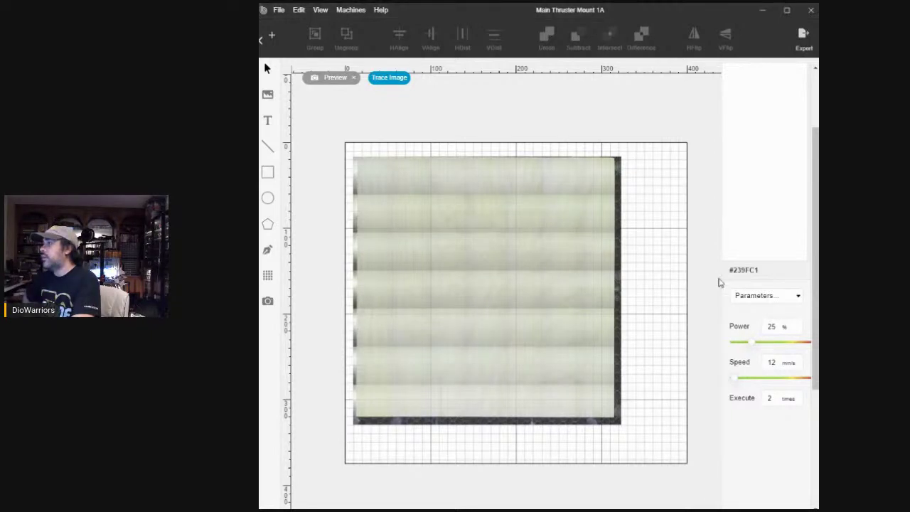
- Import the slotted mount plate drawing layered by color, unlock its proportions, and set the whole plate to 200 mm wide and 200 mm high
{"action": "left_click_drag", "start_coordinate": [667, 250], "coordinate": [549, 248]}
{"action": "left_click", "coordinate": [538, 268]}
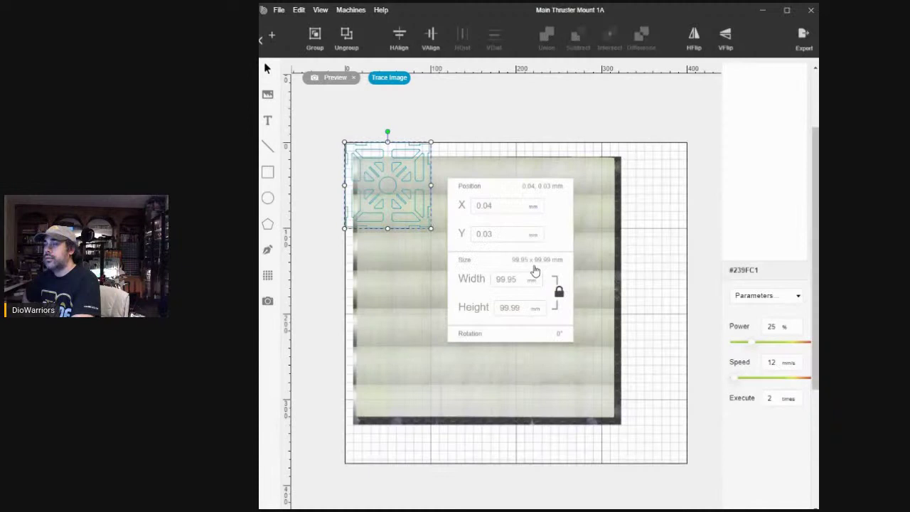
{"action": "left_click_drag", "start_coordinate": [327, 127], "coordinate": [457, 249]}
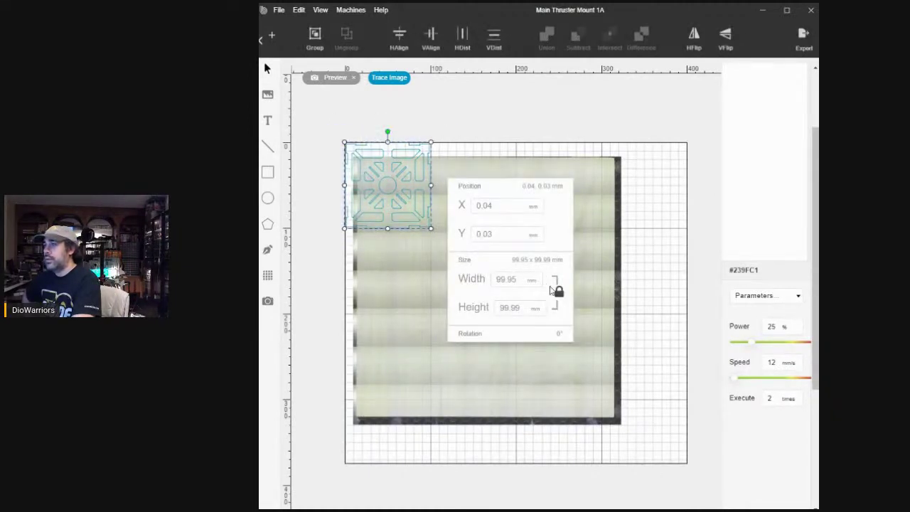
{"action": "left_click", "coordinate": [559, 292]}
{"action": "left_click_drag", "start_coordinate": [530, 284], "coordinate": [490, 284]}
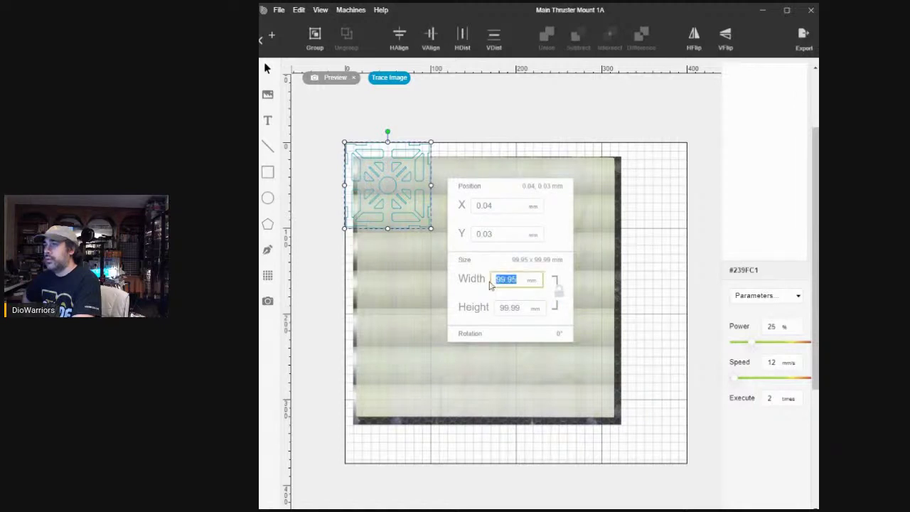
{"action": "type", "text": "200"}
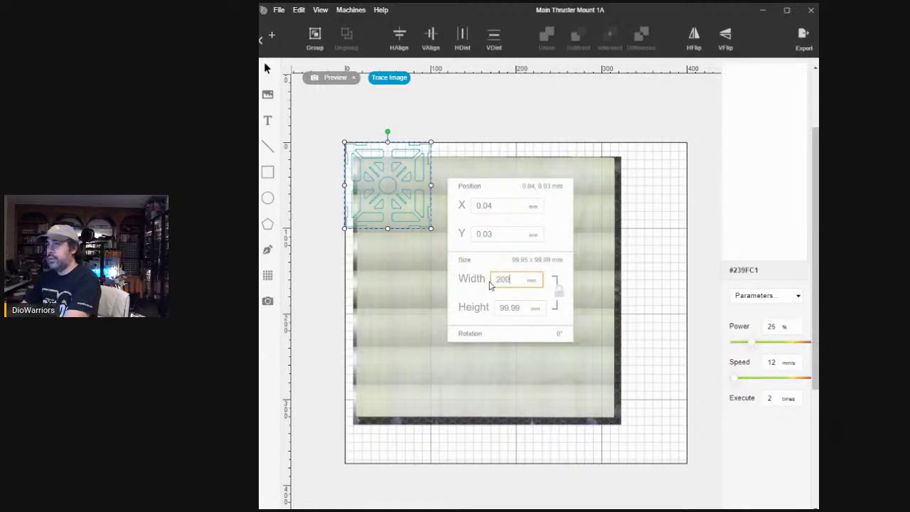
{"action": "key", "text": "Tab"}
{"action": "type", "text": "200"}
{"action": "key", "text": "Return"}
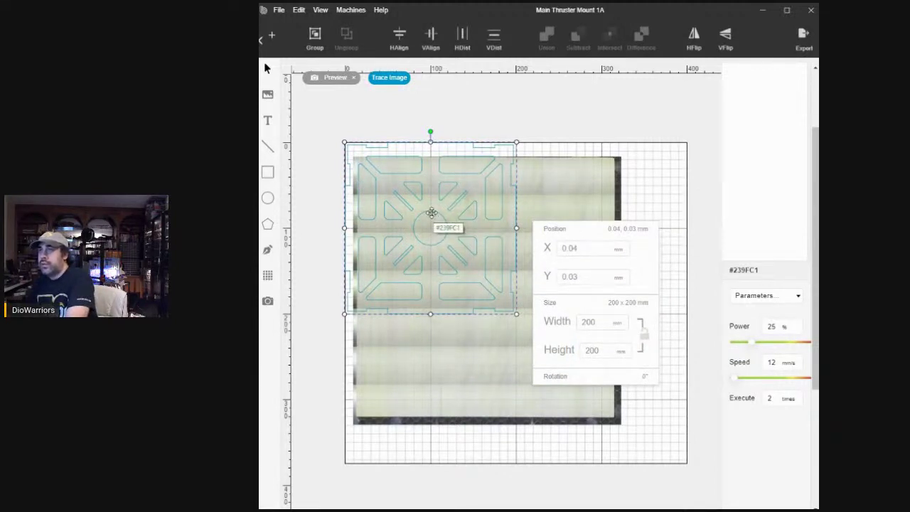
- Move the slotted plate into the lower-left corner of the previewed sheet, at about X 22 mm, Y 110 mm
{"action": "left_click_drag", "start_coordinate": [432, 212], "coordinate": [486, 270]}
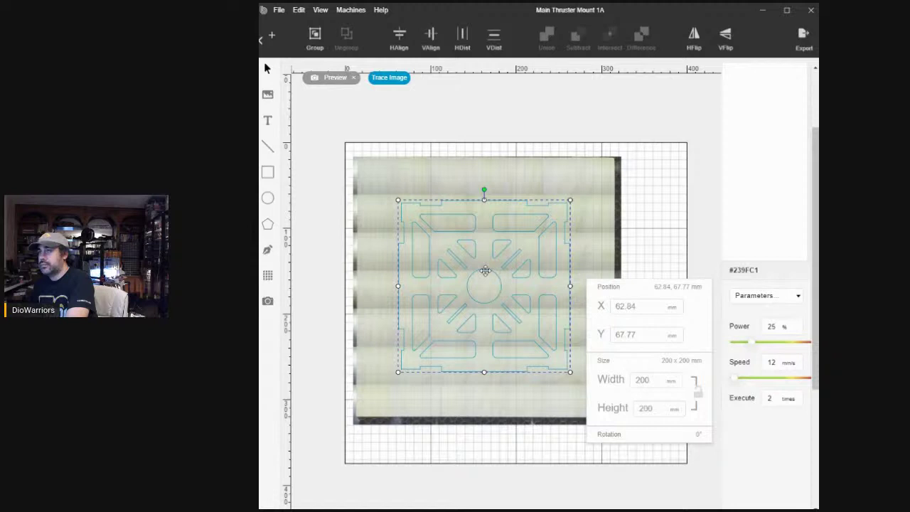
{"action": "left_click_drag", "start_coordinate": [485, 270], "coordinate": [451, 306]}
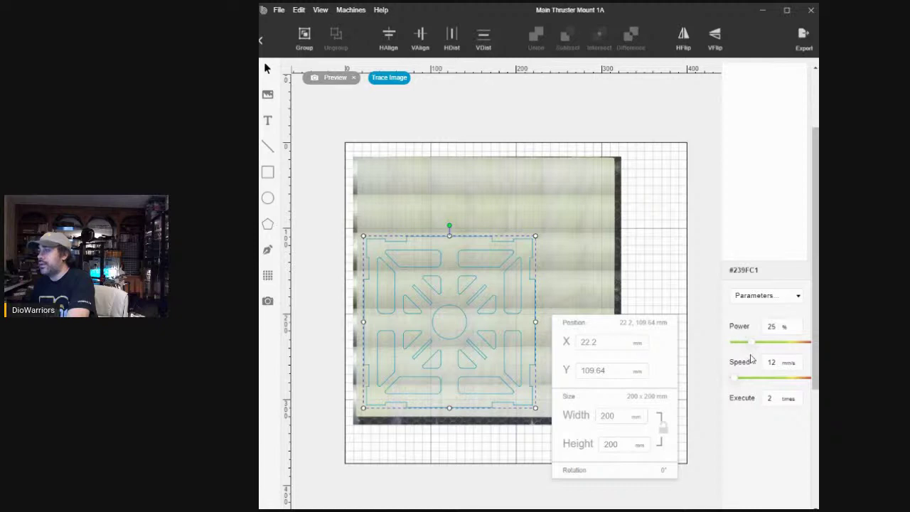
- Set the #239FC1 layer to 6 executions and start the slotted plate's laser job on Beambox 1
{"action": "double_click", "coordinate": [769, 399]}
{"action": "type", "text": "1"}
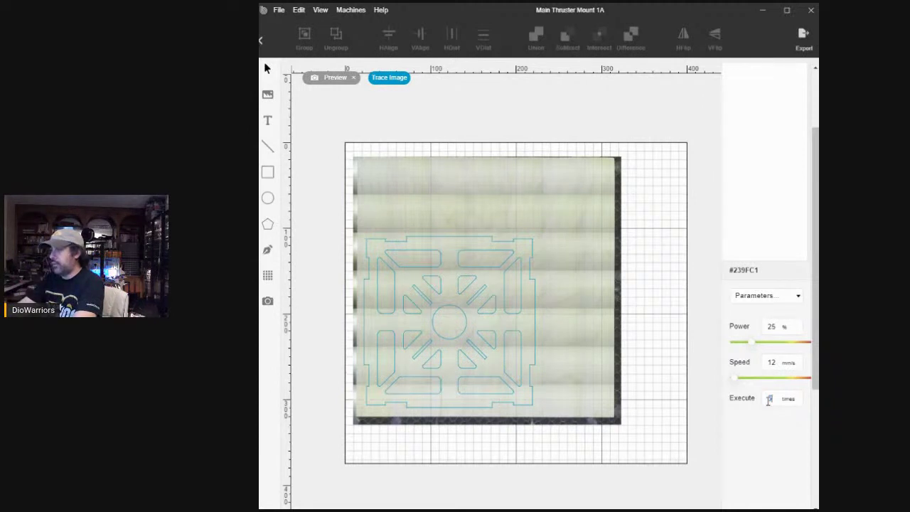
{"action": "left_click", "coordinate": [804, 40]}
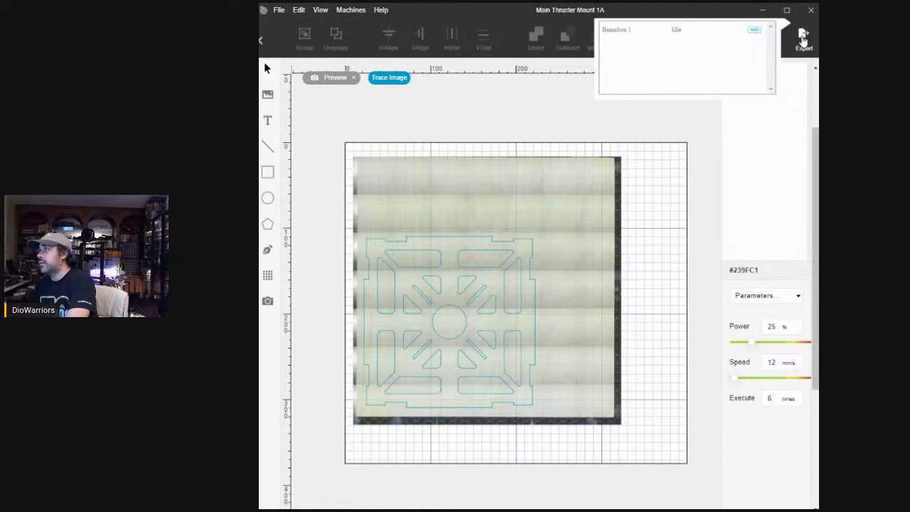
{"action": "left_click", "coordinate": [669, 34]}
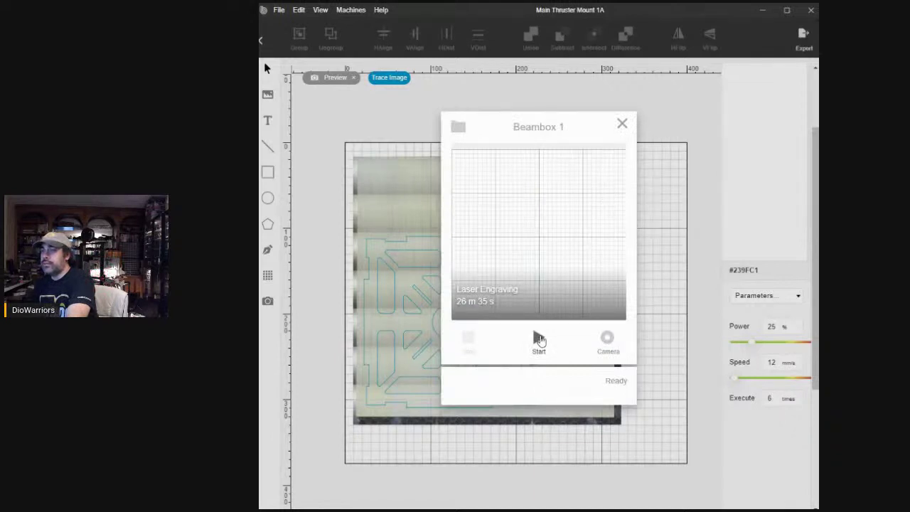
{"action": "left_click", "coordinate": [539, 339]}
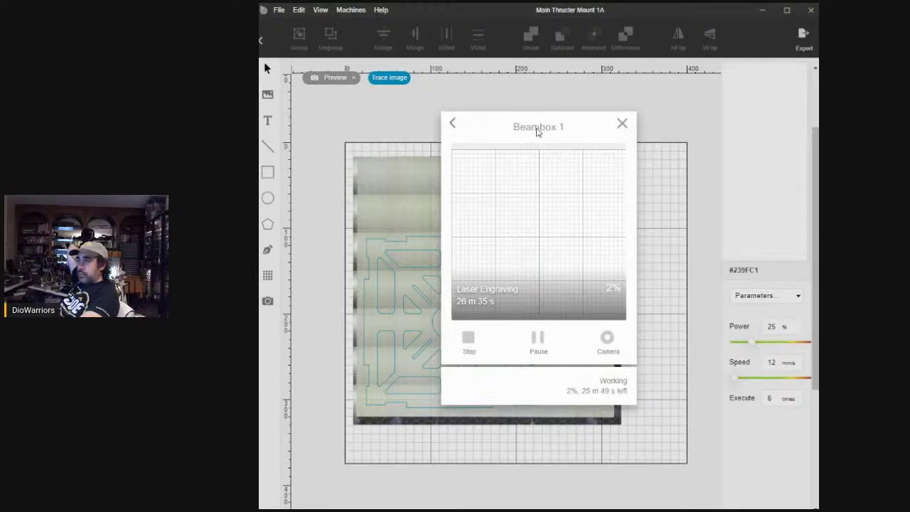
- Switch the running job's display to the machine's live camera view
{"action": "left_click", "coordinate": [608, 340]}
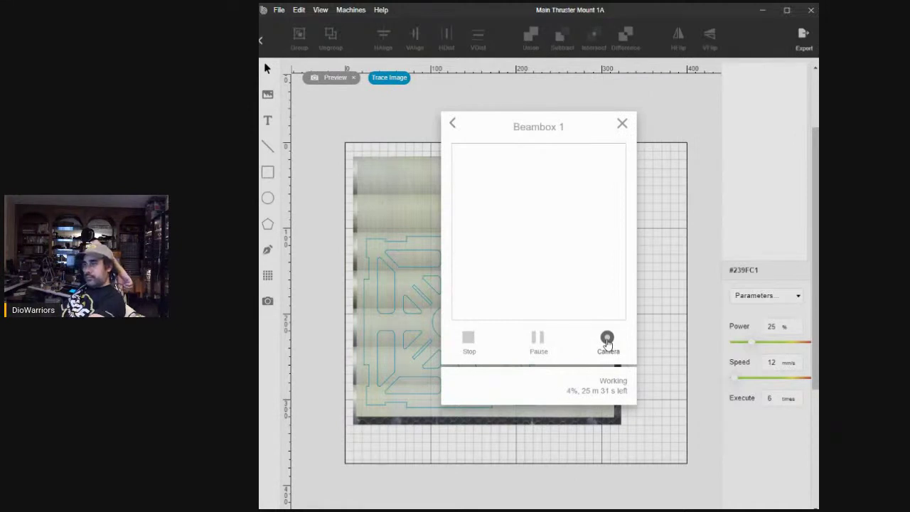
{"action": "left_click", "coordinate": [606, 341]}
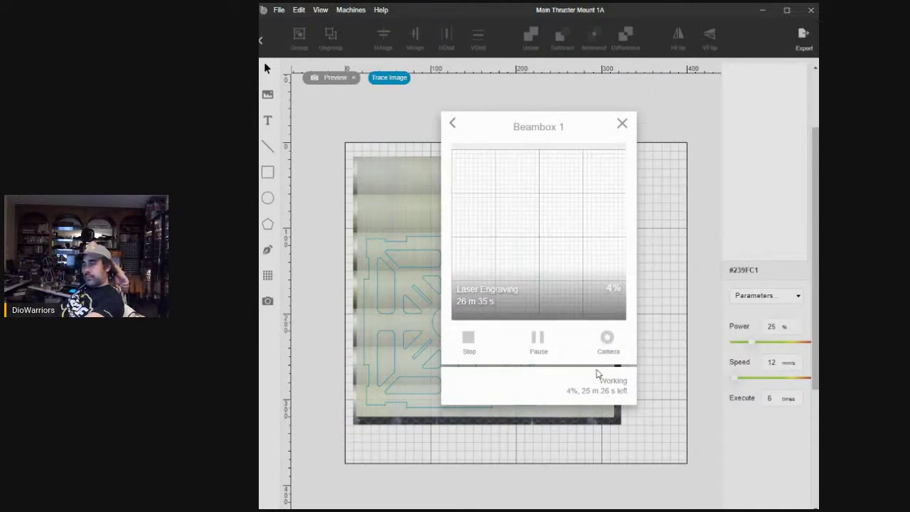
{"action": "left_click", "coordinate": [608, 341]}
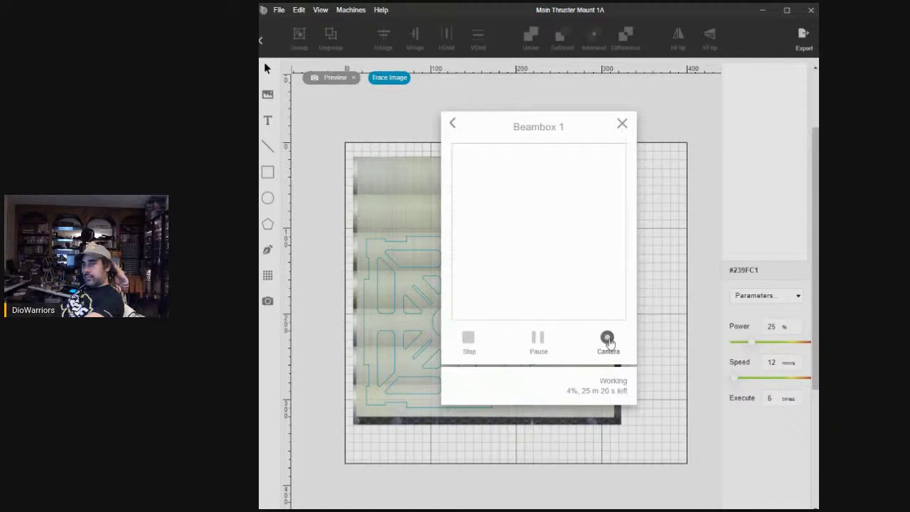